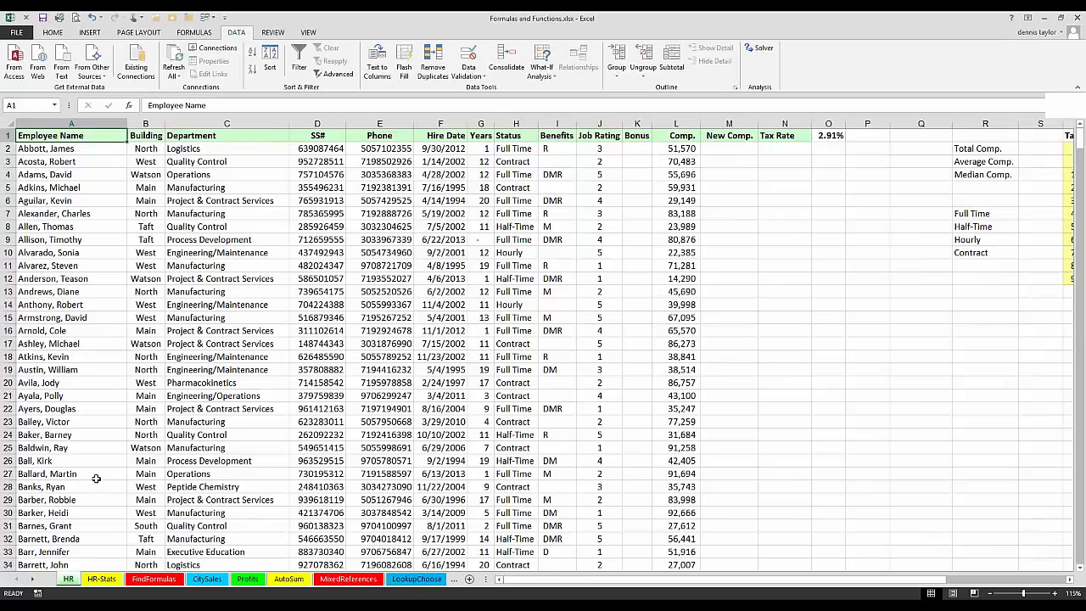
Step: Examine the employee list on the HR sheet at an enlarged zoom of 220%, starting from the header row
{"action": "left_click", "coordinate": [106, 252]}
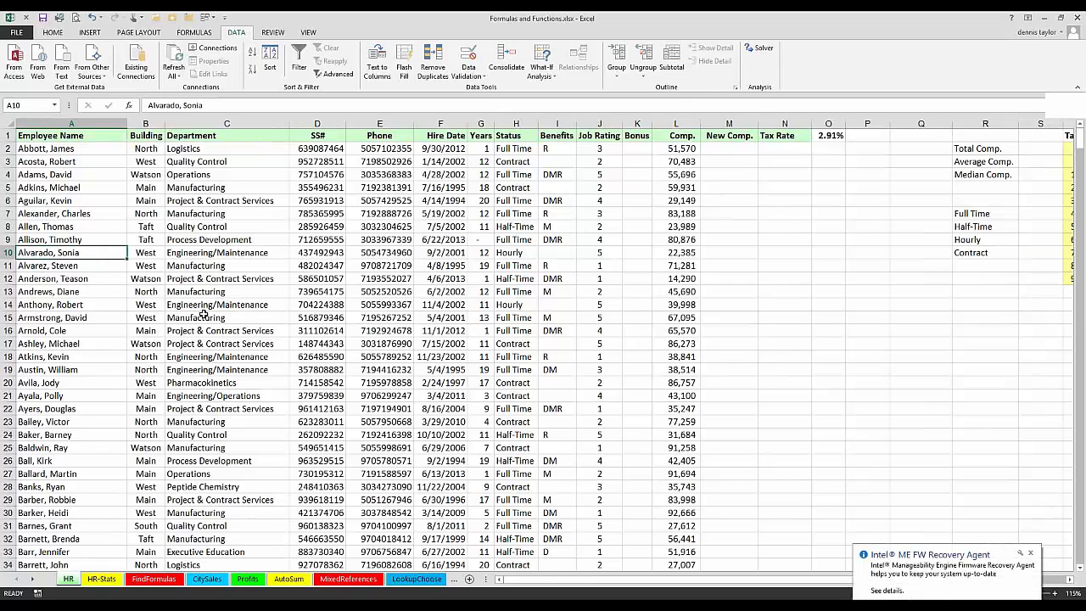
{"action": "left_click", "coordinate": [229, 357]}
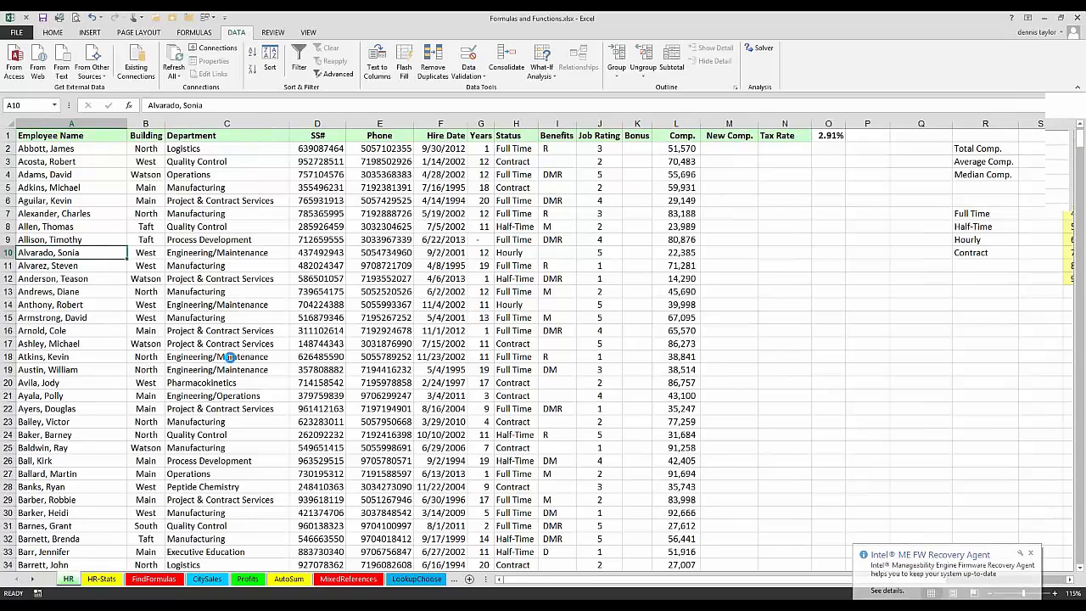
{"action": "scroll", "coordinate": [229, 357], "scroll_direction": "up", "scroll_amount": 1, "text": "ctrl"}
{"action": "scroll", "coordinate": [227, 354], "scroll_direction": "up", "scroll_amount": 9, "text": "ctrl"}
{"action": "scroll", "coordinate": [227, 354], "scroll_direction": "down", "scroll_amount": 8, "text": "ctrl"}
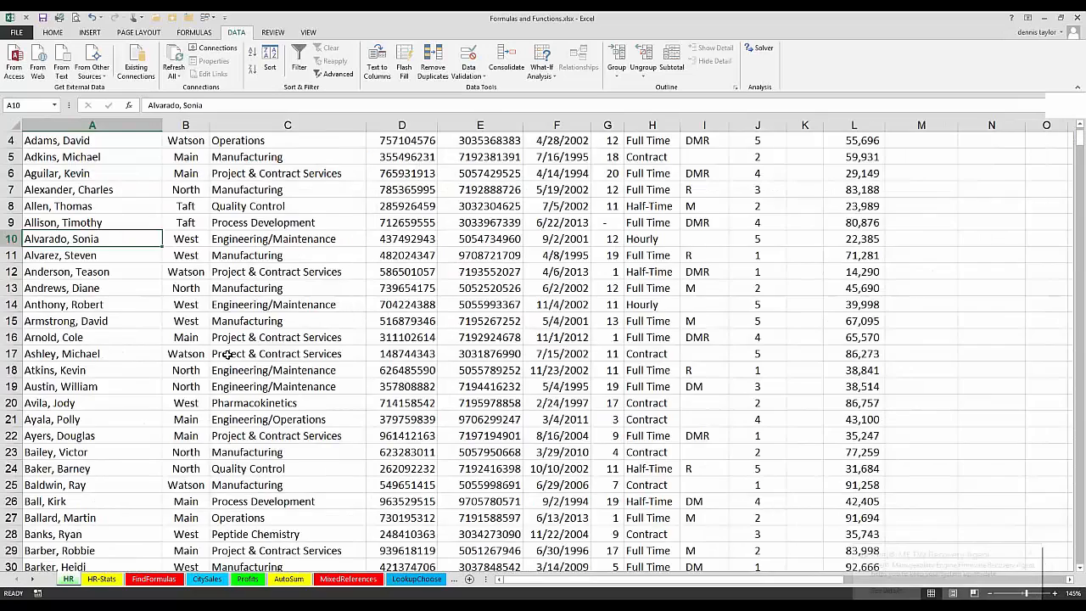
{"action": "scroll", "coordinate": [227, 355], "scroll_direction": "up", "scroll_amount": 1, "text": "ctrl"}
{"action": "scroll", "coordinate": [227, 355], "scroll_direction": "up", "scroll_amount": 4, "text": "ctrl"}
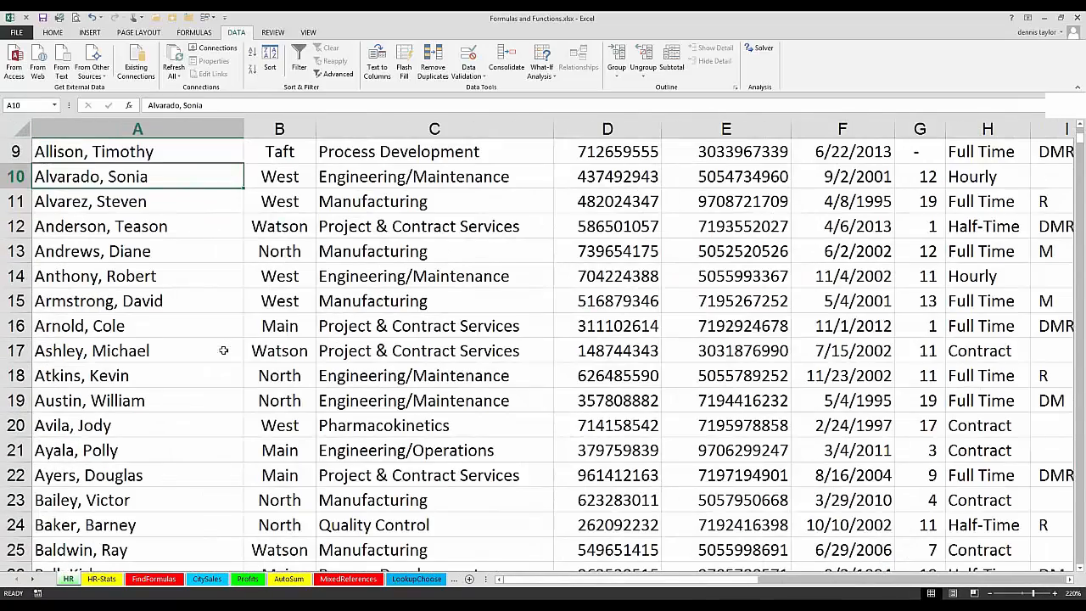
{"action": "scroll", "coordinate": [223, 351], "scroll_direction": "up", "scroll_amount": 3}
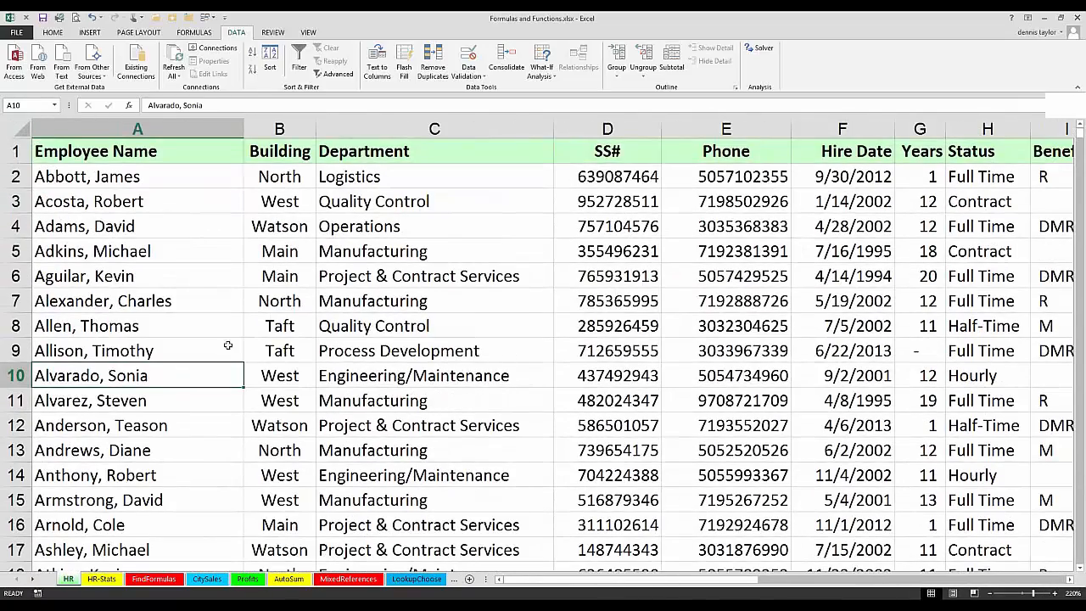
{"action": "left_click", "coordinate": [193, 273]}
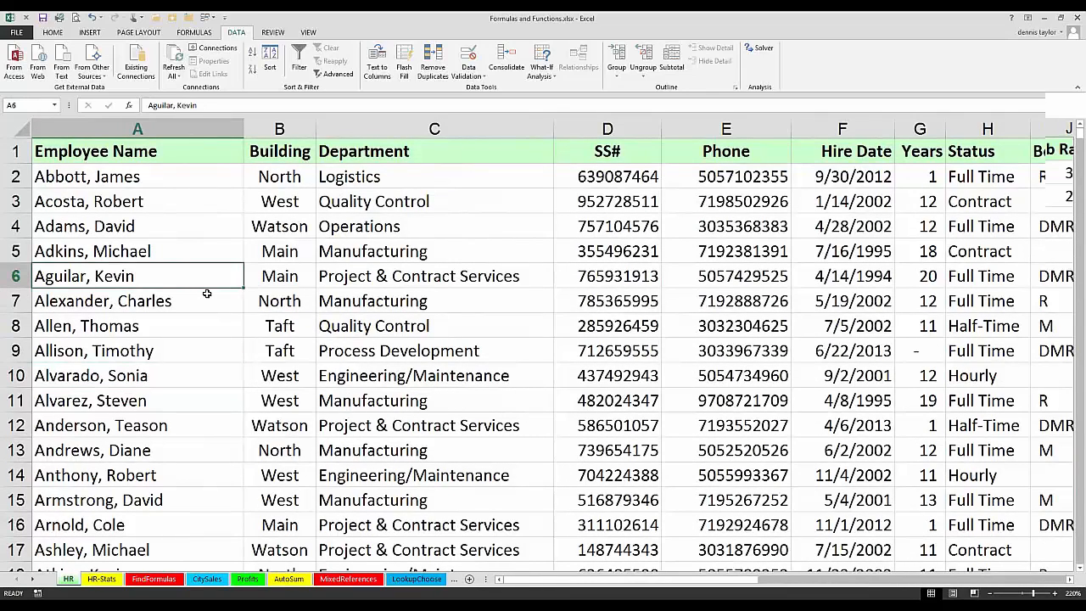
{"action": "scroll", "coordinate": [206, 293], "scroll_direction": "down", "scroll_amount": 1}
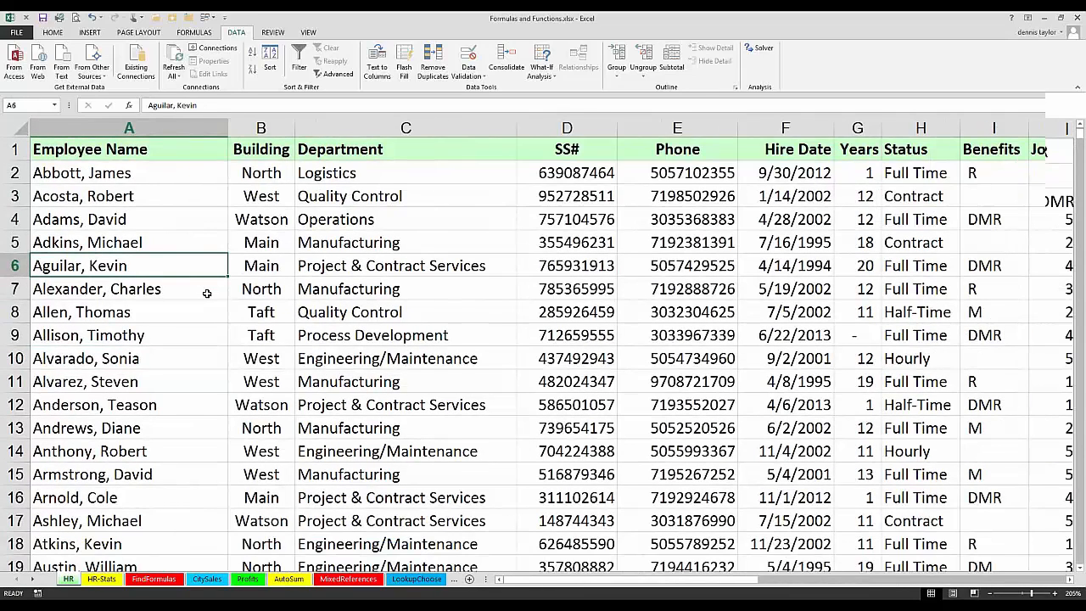
{"action": "scroll", "coordinate": [206, 293], "scroll_direction": "up", "scroll_amount": 1}
{"action": "scroll", "coordinate": [207, 293], "scroll_direction": "up", "scroll_amount": 1}
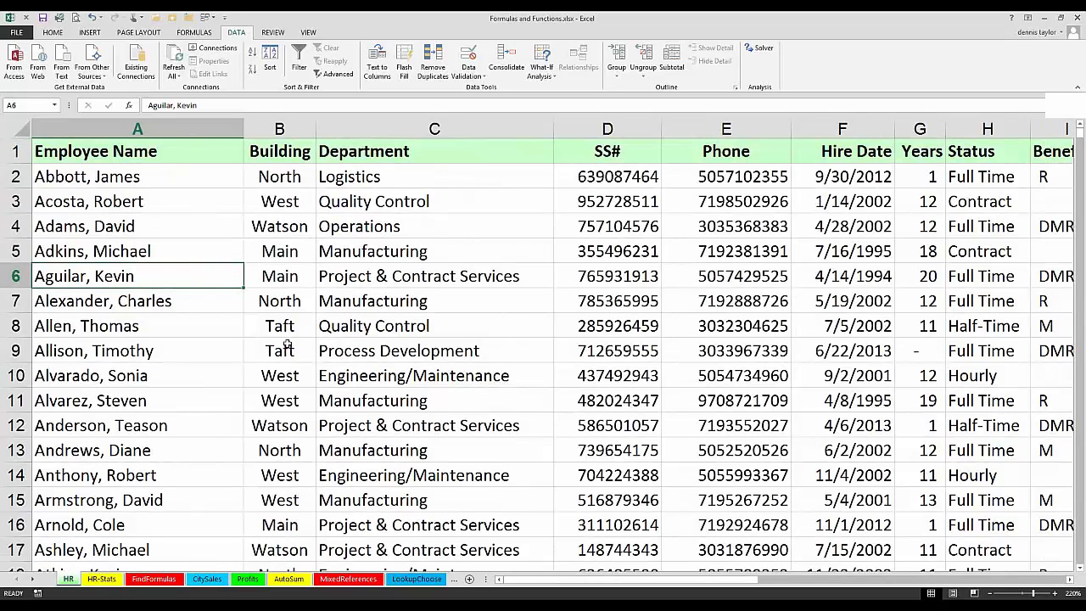
Step: Open the FindFormulas sheet and inspect the formula behind the Qty per 40' cntr value in B7
{"action": "left_click", "coordinate": [158, 582]}
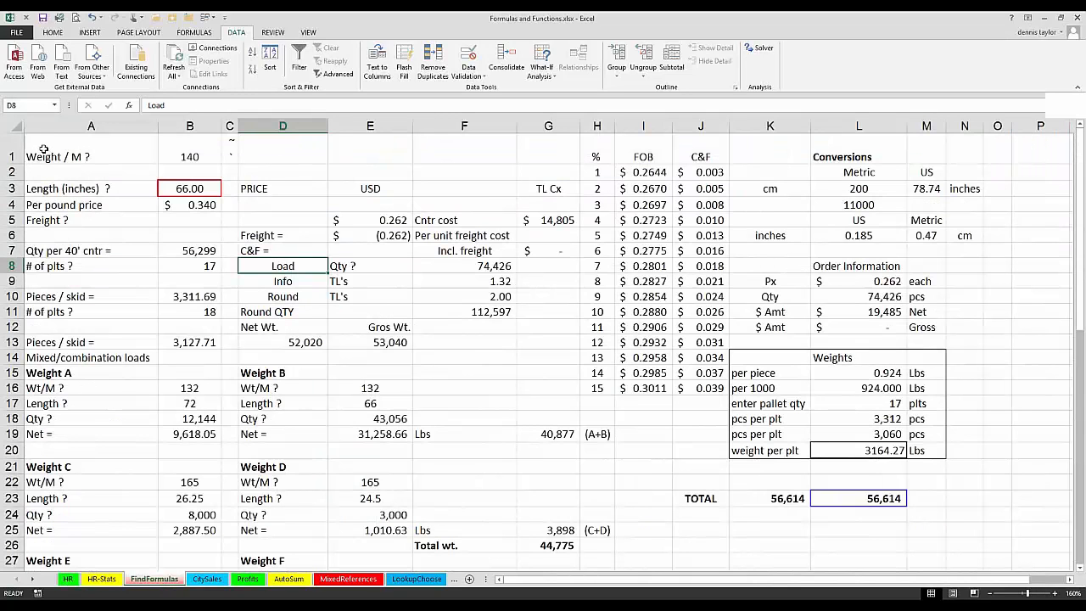
{"action": "left_click", "coordinate": [43, 150]}
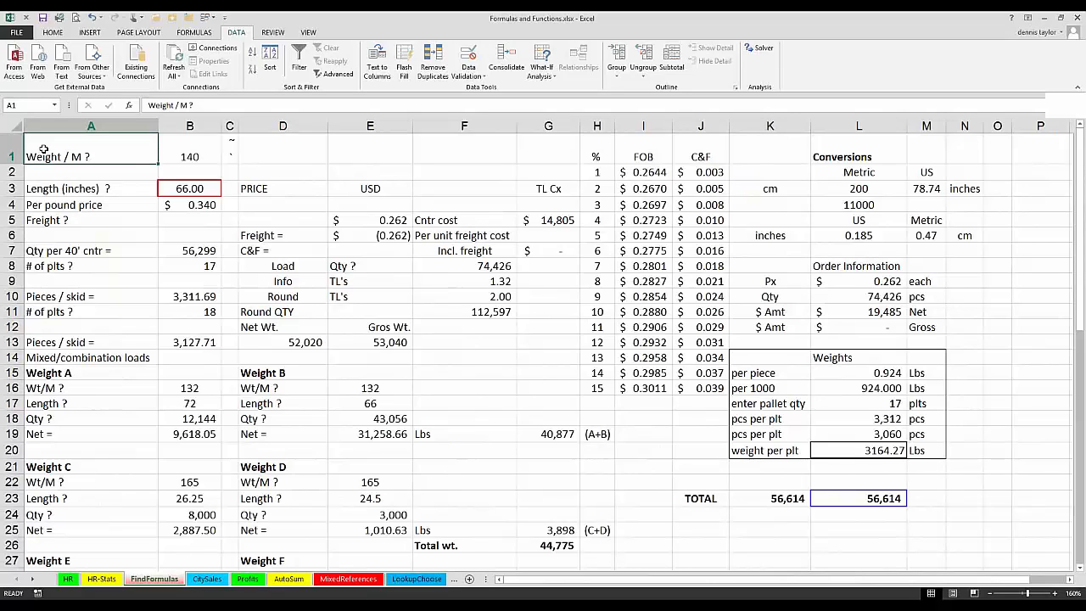
{"action": "left_click", "coordinate": [188, 251]}
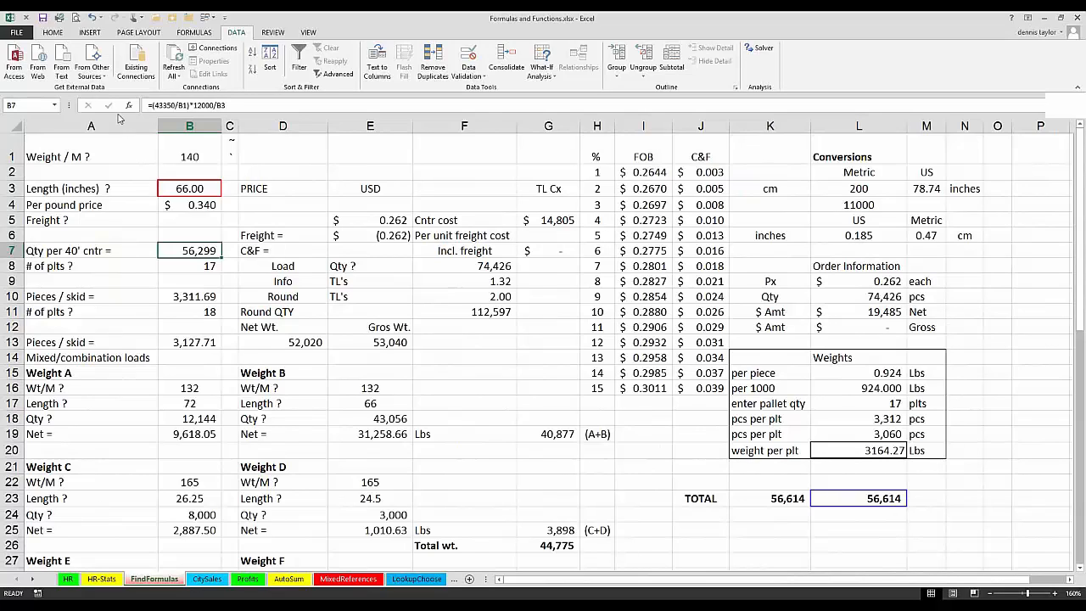
{"action": "left_click", "coordinate": [138, 159]}
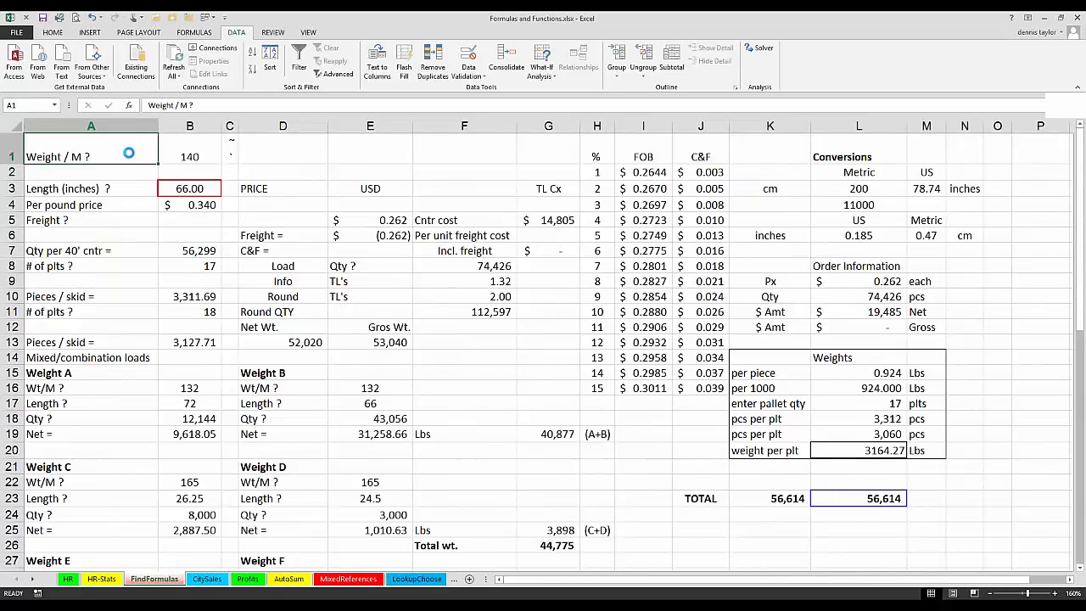
Step: Go to cell C1 and show the formulas instead of values, then survey them across the whole FindFormulas sheet
{"action": "scroll", "coordinate": [128, 154], "scroll_direction": "up", "scroll_amount": 10}
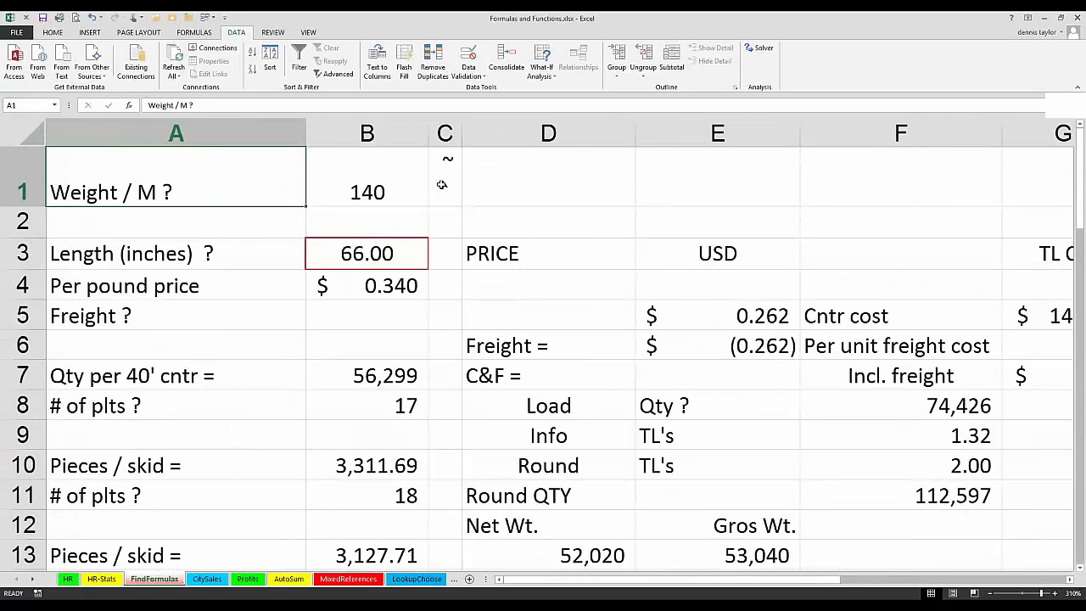
{"action": "key", "text": "Right"}
{"action": "key", "text": "Right"}
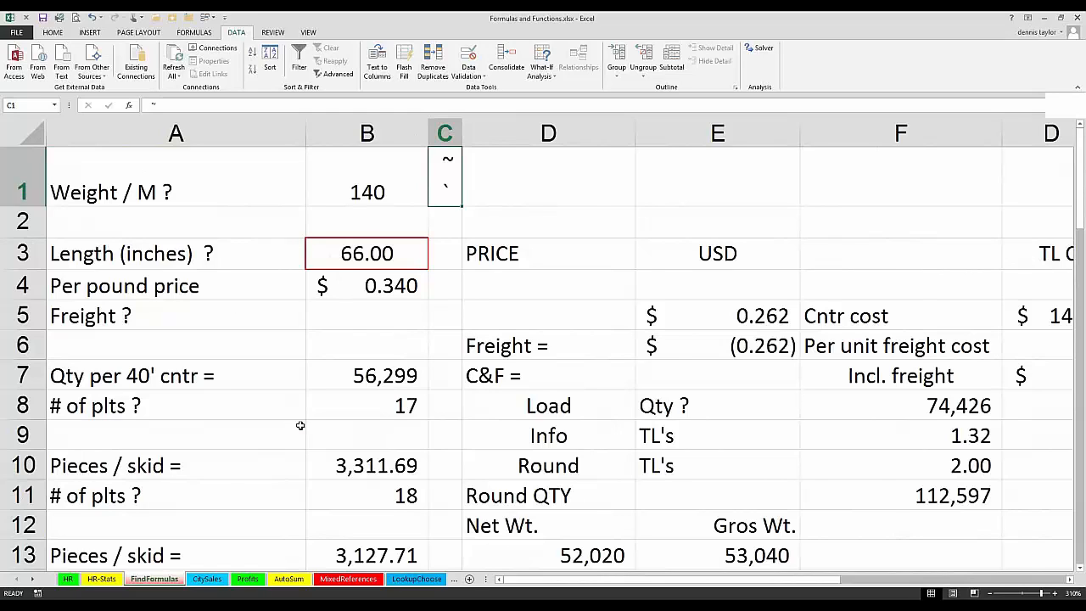
{"action": "key", "text": "ctrl+grave"}
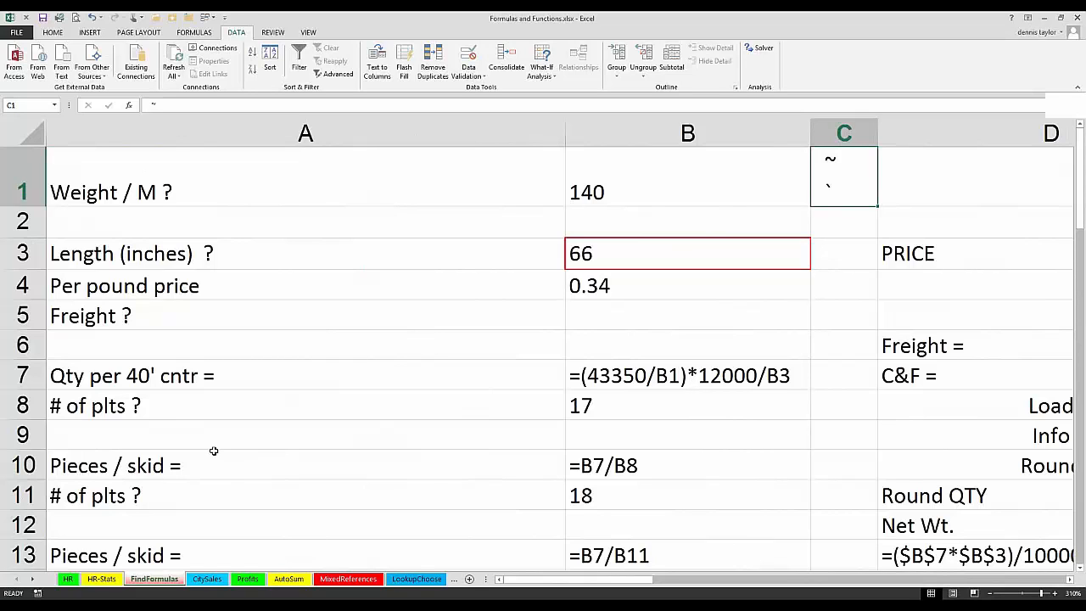
{"action": "scroll", "coordinate": [216, 443], "scroll_direction": "down", "scroll_amount": 11, "text": "ctrl"}
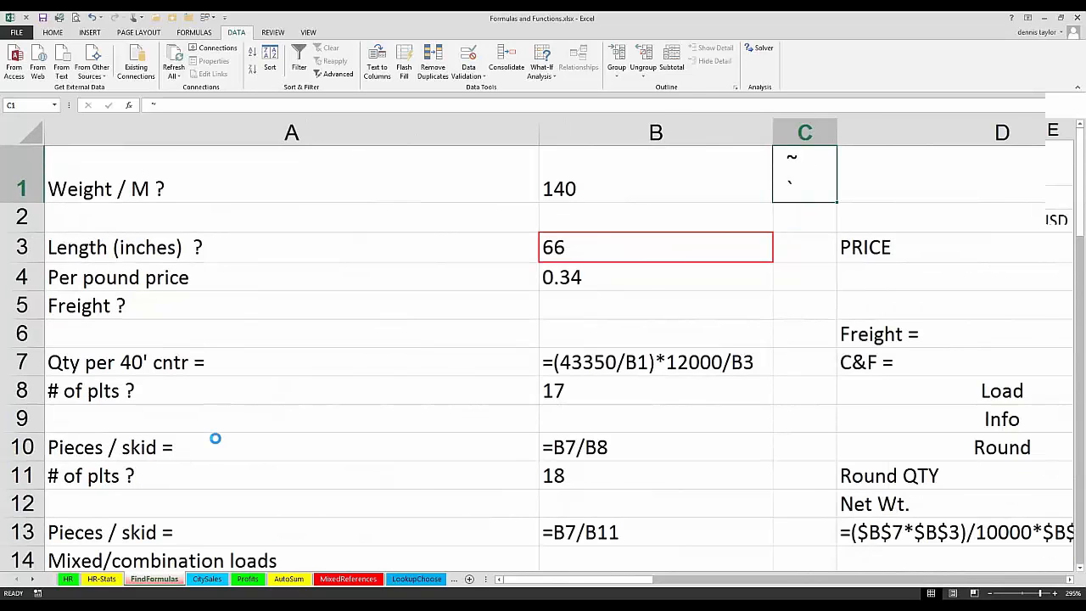
{"action": "scroll", "coordinate": [215, 437], "scroll_direction": "down", "scroll_amount": 1, "text": "ctrl"}
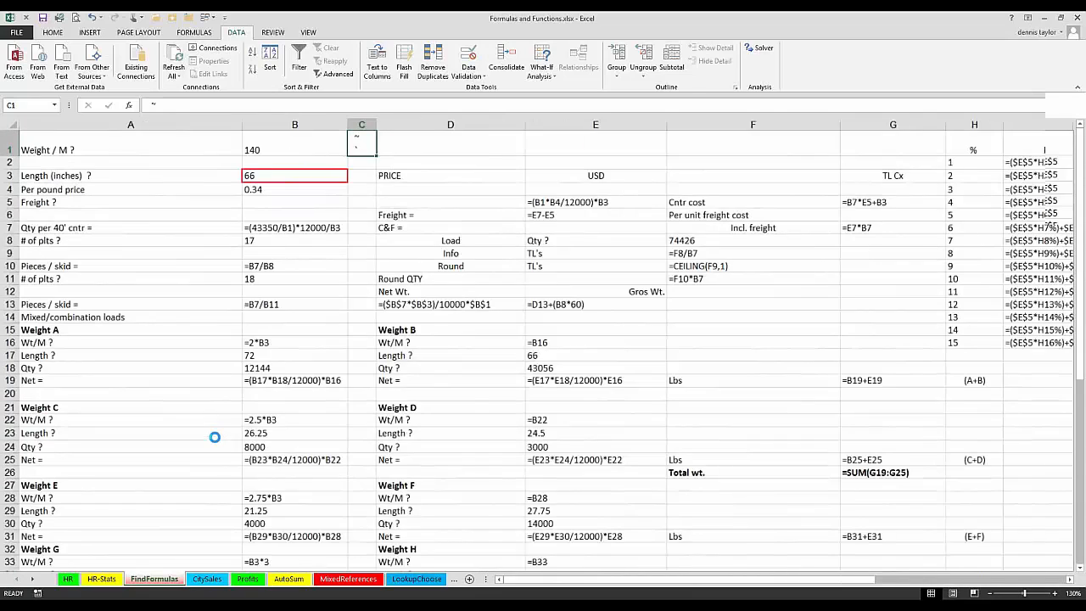
{"action": "scroll", "coordinate": [215, 437], "scroll_direction": "down", "scroll_amount": 1, "text": "ctrl"}
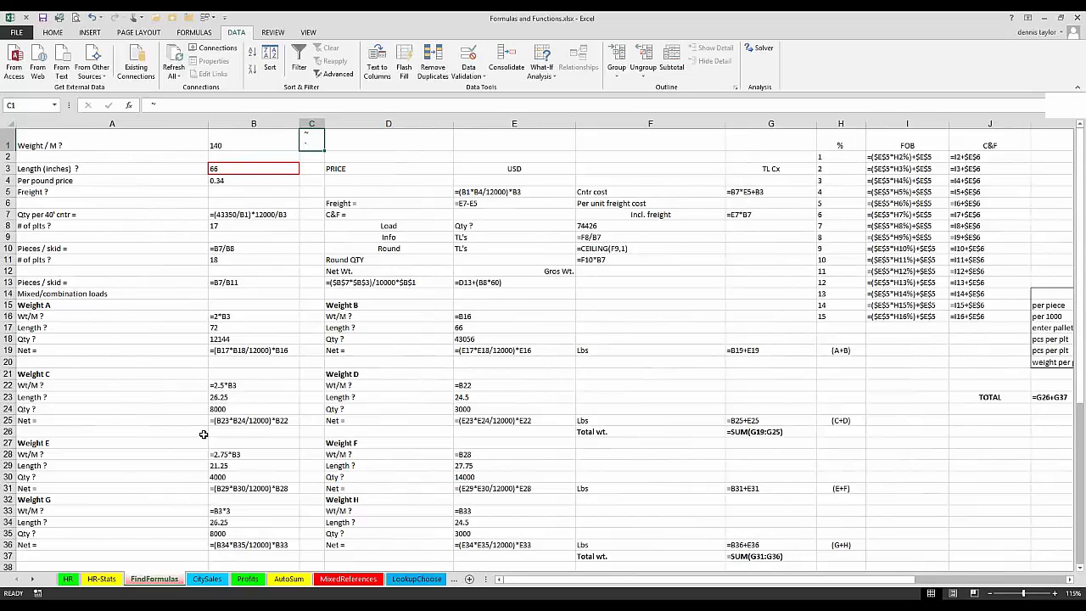
Step: Switch the sheet back to showing values and return to cell A1 at 160% zoom
{"action": "key", "text": "ctrl+grave"}
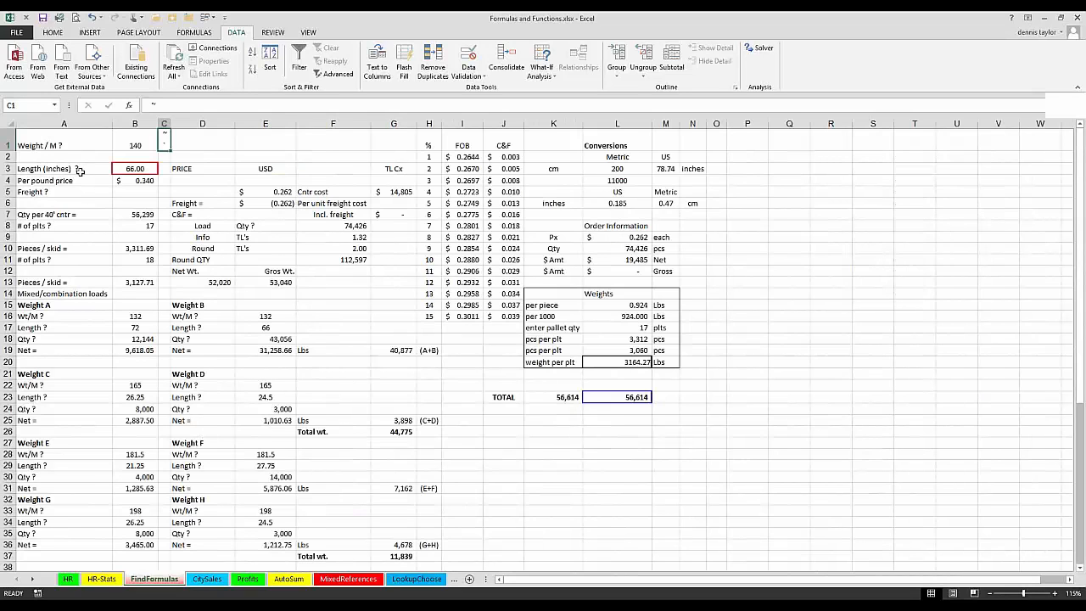
{"action": "key", "text": "ctrl+Home"}
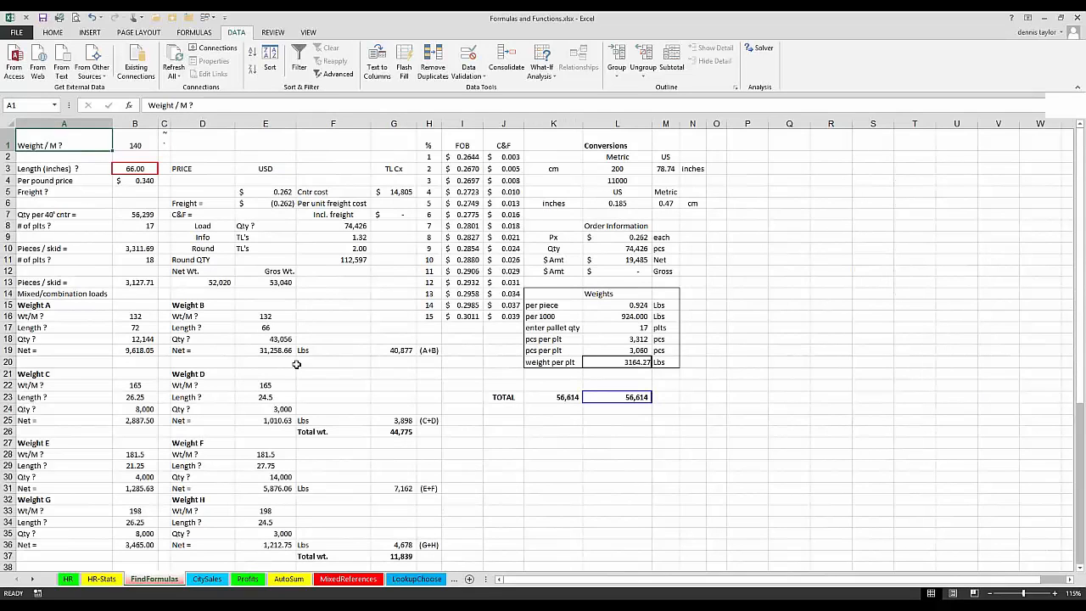
{"action": "scroll", "coordinate": [296, 363], "scroll_direction": "up", "scroll_amount": 3, "text": "ctrl"}
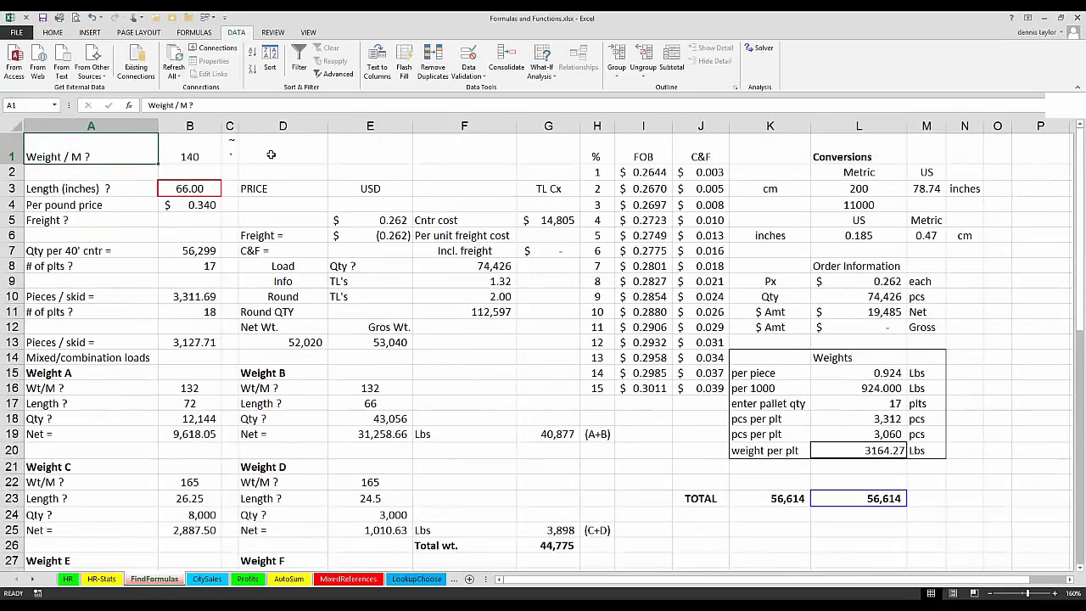
Step: Toggle Show Formulas on and off several times, ending with values displayed, and select cell F5
{"action": "left_click", "coordinate": [194, 34]}
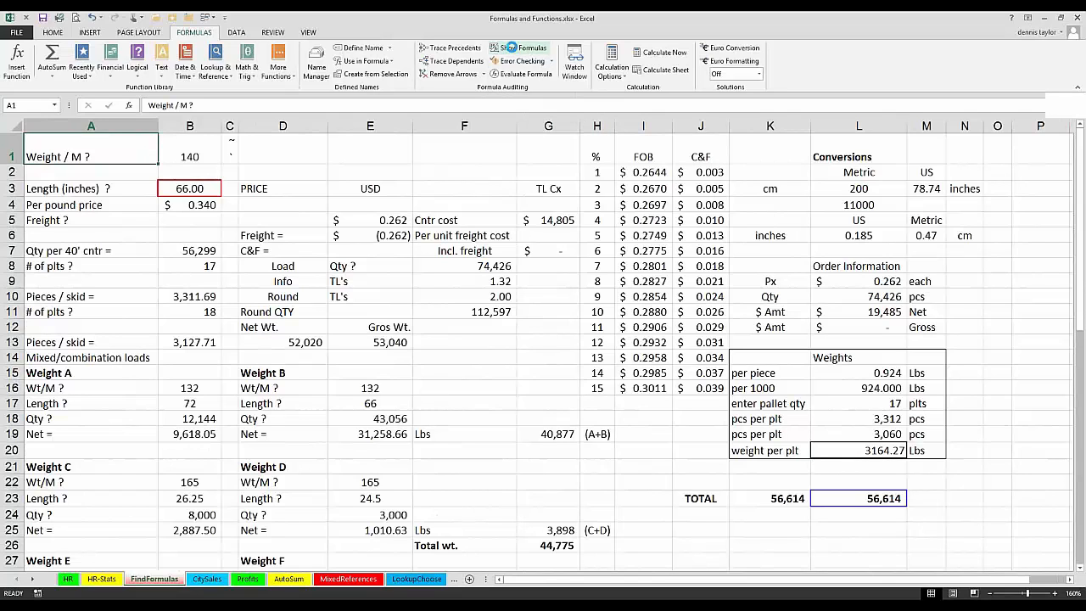
{"action": "left_click", "coordinate": [513, 51]}
{"action": "left_click", "coordinate": [513, 50]}
{"action": "left_click", "coordinate": [512, 49]}
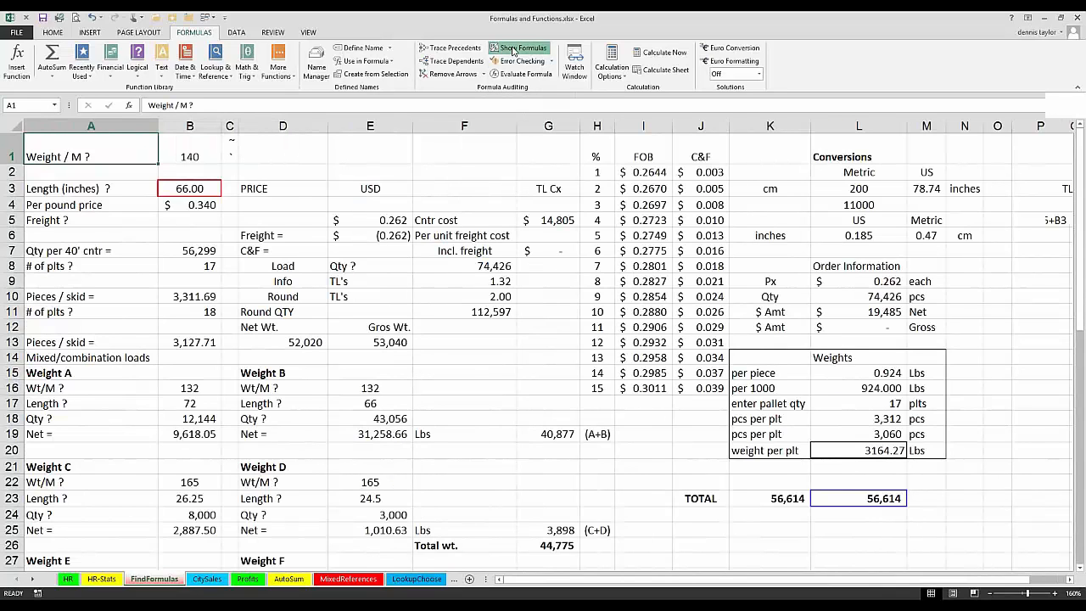
{"action": "left_click", "coordinate": [513, 49]}
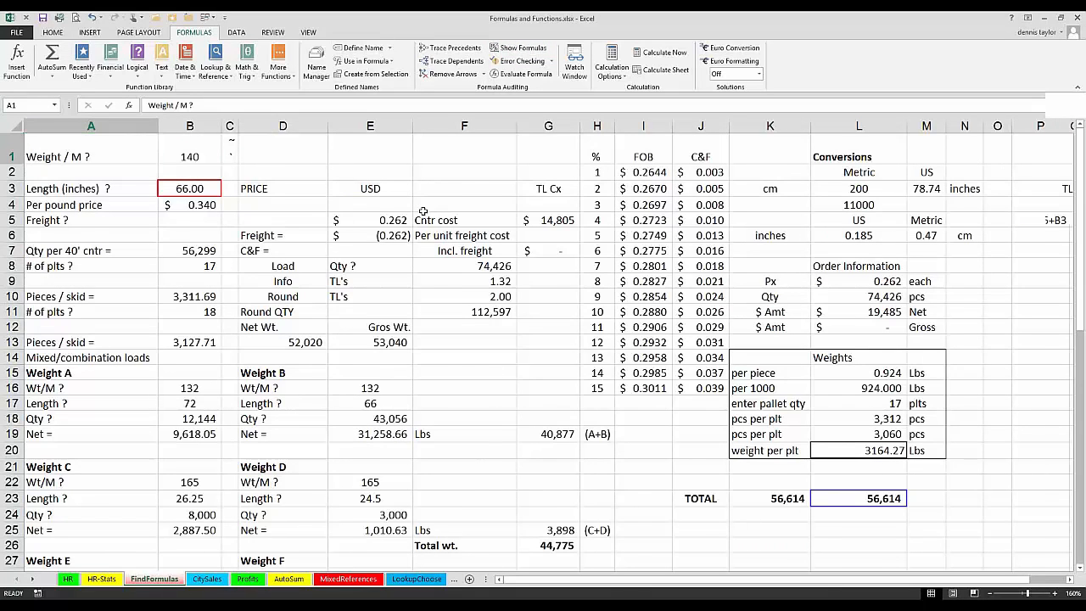
{"action": "key", "text": "ctrl+grave"}
{"action": "key", "text": "ctrl+grave"}
{"action": "left_click", "coordinate": [422, 217]}
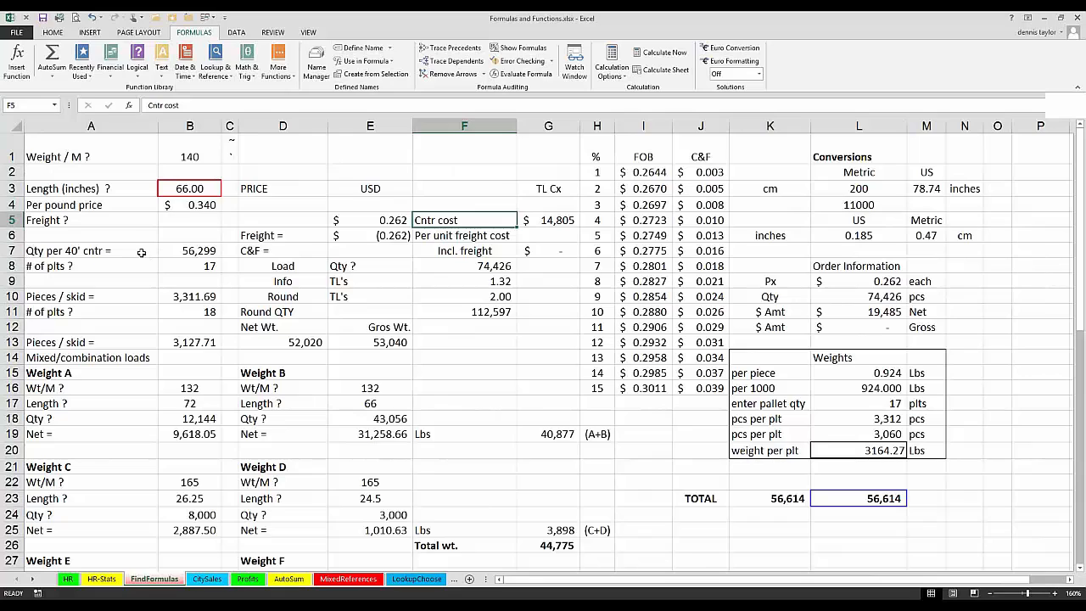
Step: Select every cell that contains a formula on the FindFormulas sheet, starting from the single cell F5
{"action": "left_click", "coordinate": [50, 33]}
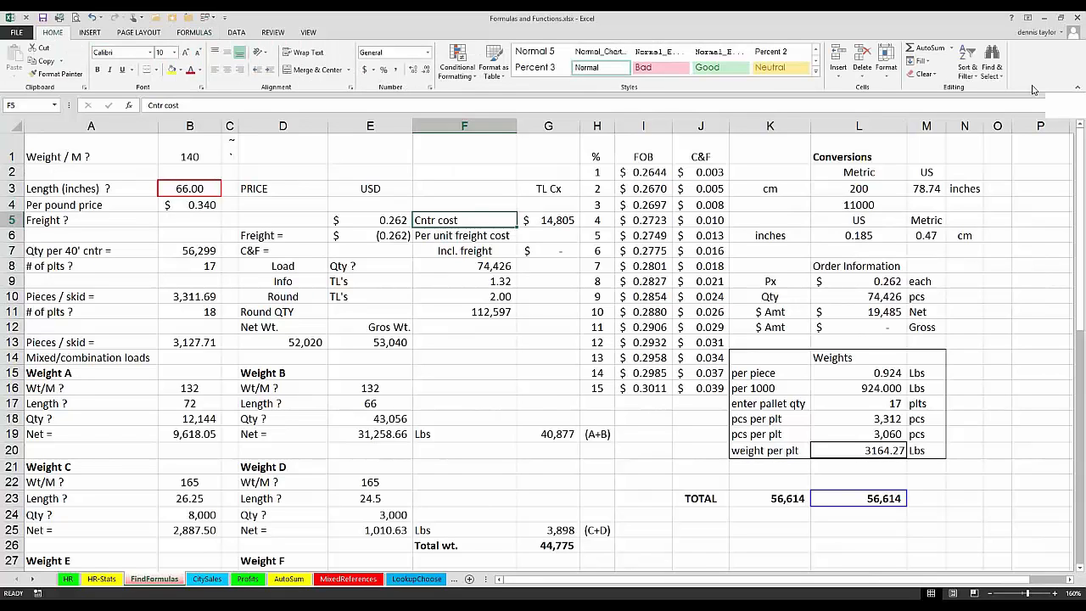
{"action": "left_click", "coordinate": [992, 68]}
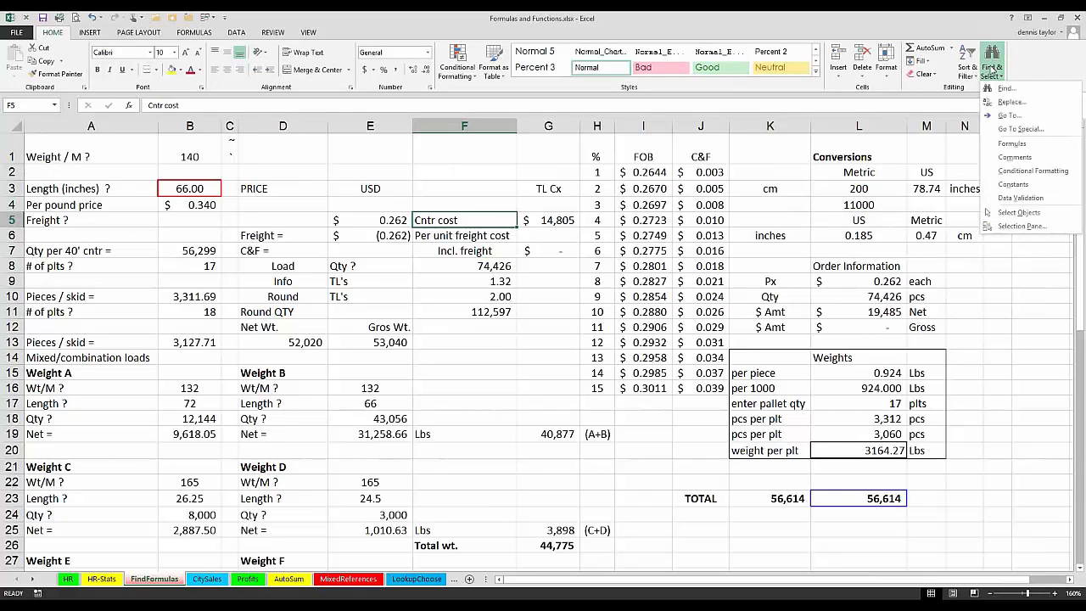
{"action": "left_click", "coordinate": [1008, 145]}
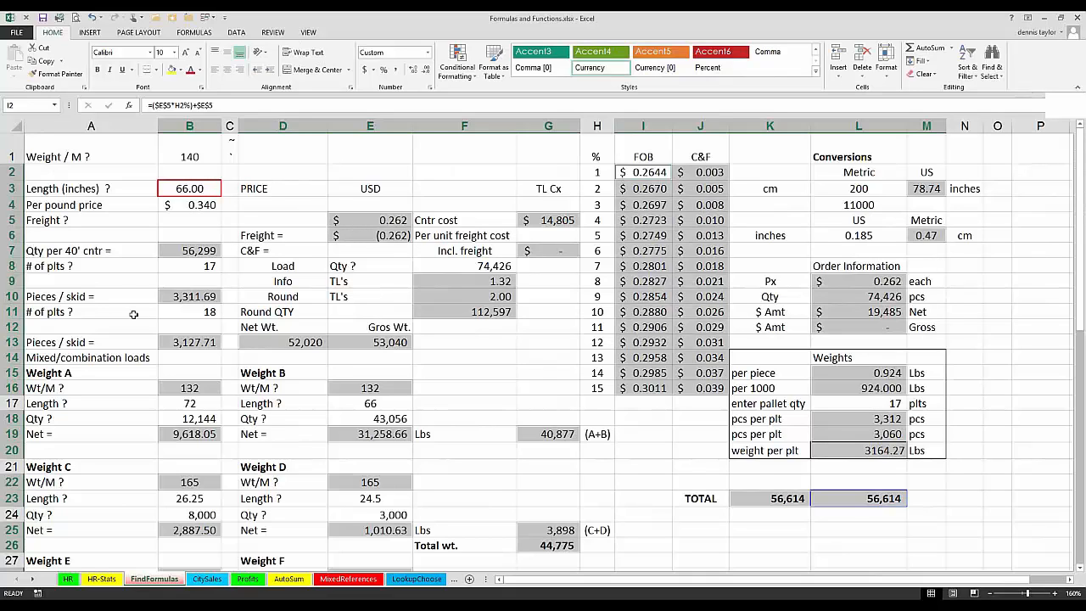
Step: Select the range D2:E4, reduce the selection to D2 alone, and select all formula cells on the sheet again
{"action": "left_click", "coordinate": [295, 171]}
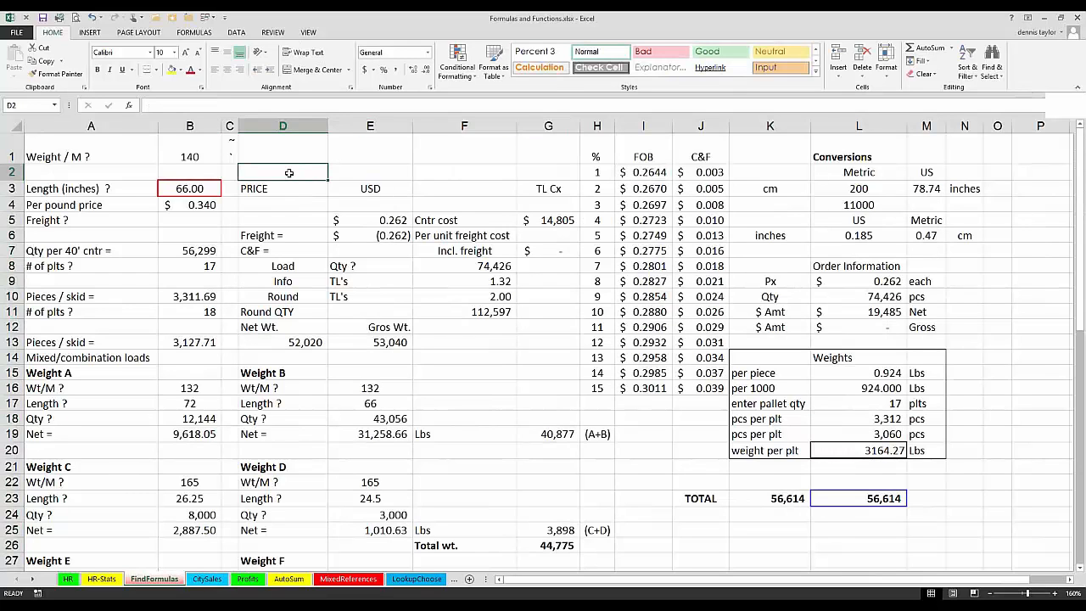
{"action": "left_click_drag", "start_coordinate": [290, 172], "coordinate": [336, 205]}
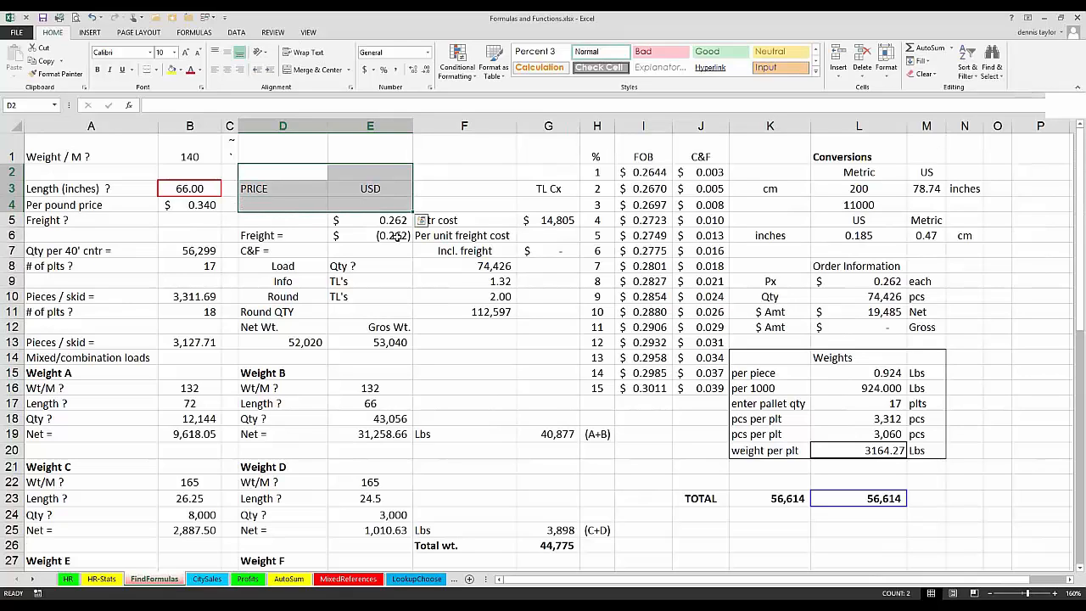
{"action": "left_click", "coordinate": [298, 172]}
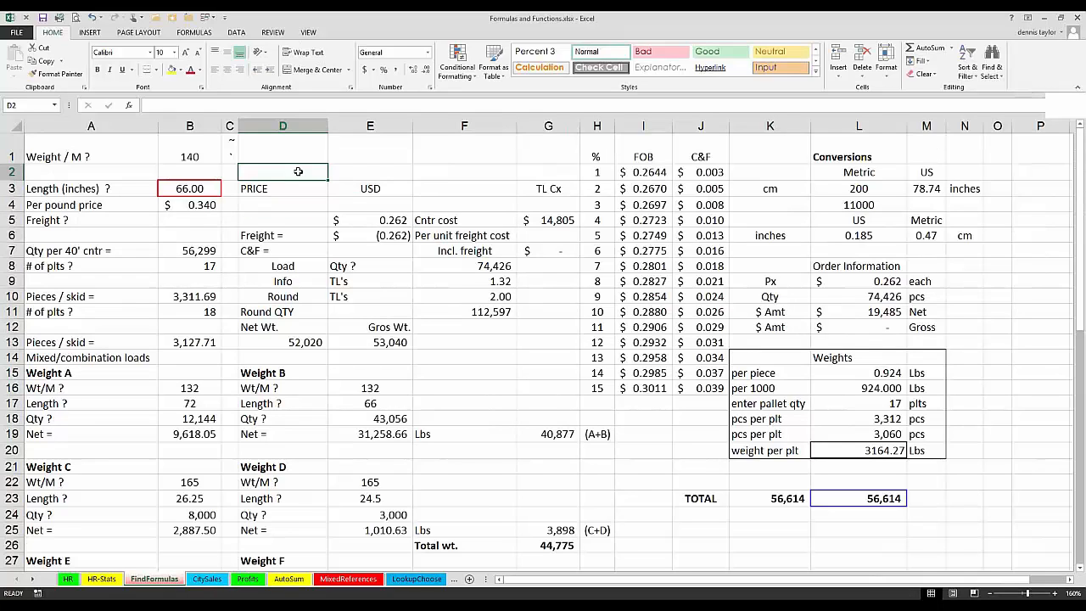
{"action": "left_click", "coordinate": [989, 71]}
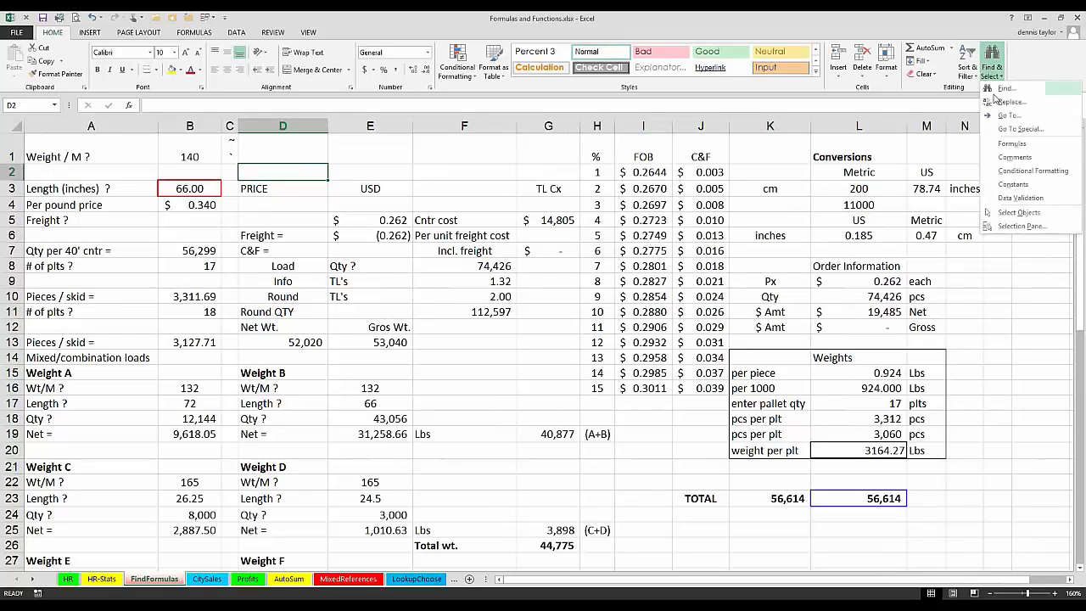
{"action": "left_click", "coordinate": [1001, 145]}
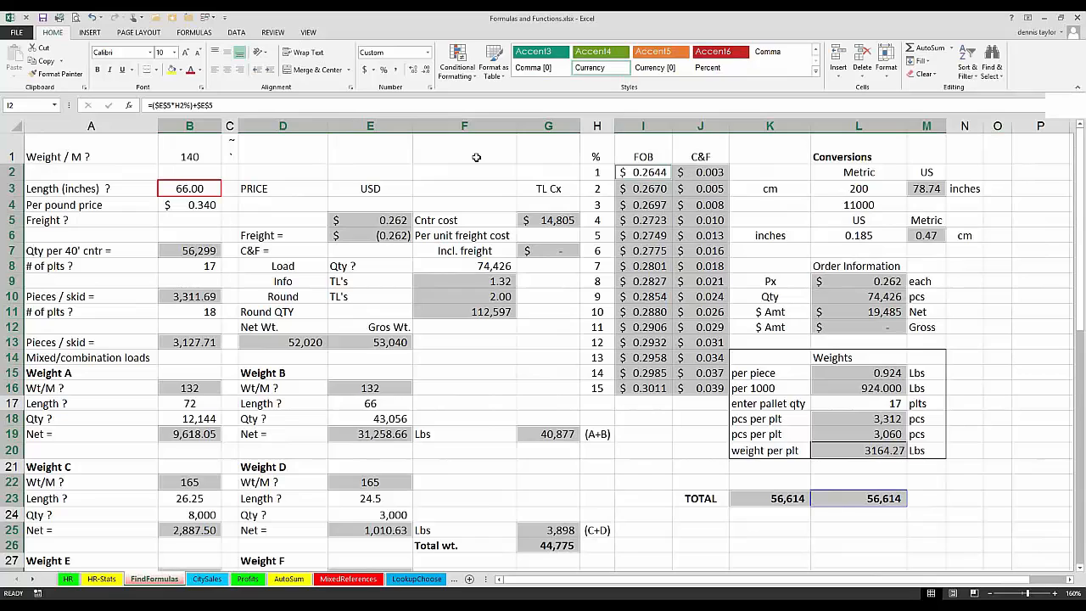
Step: Select only the number constants on the FindFormulas sheet, starting from the single cell F1, excluding text, logicals and errors, and clear the selection
{"action": "left_click", "coordinate": [476, 157]}
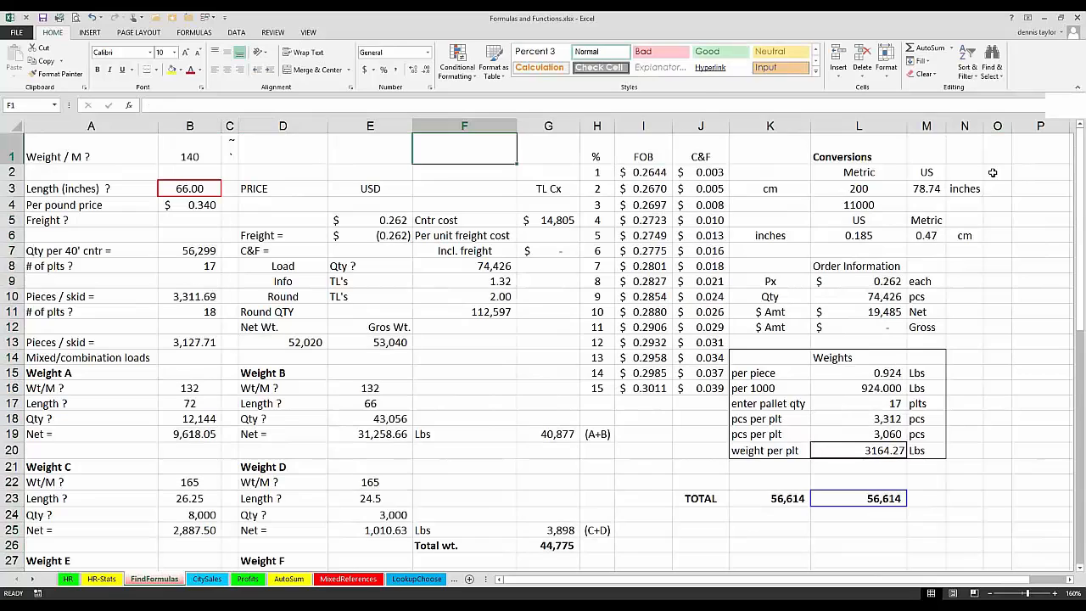
{"action": "left_click", "coordinate": [991, 73]}
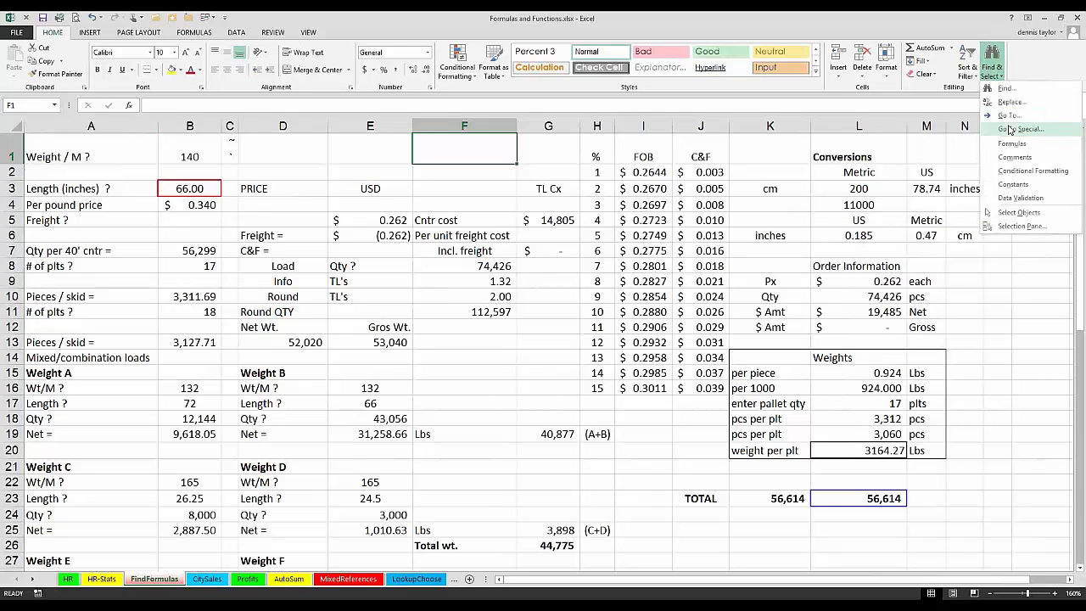
{"action": "left_click", "coordinate": [1010, 128]}
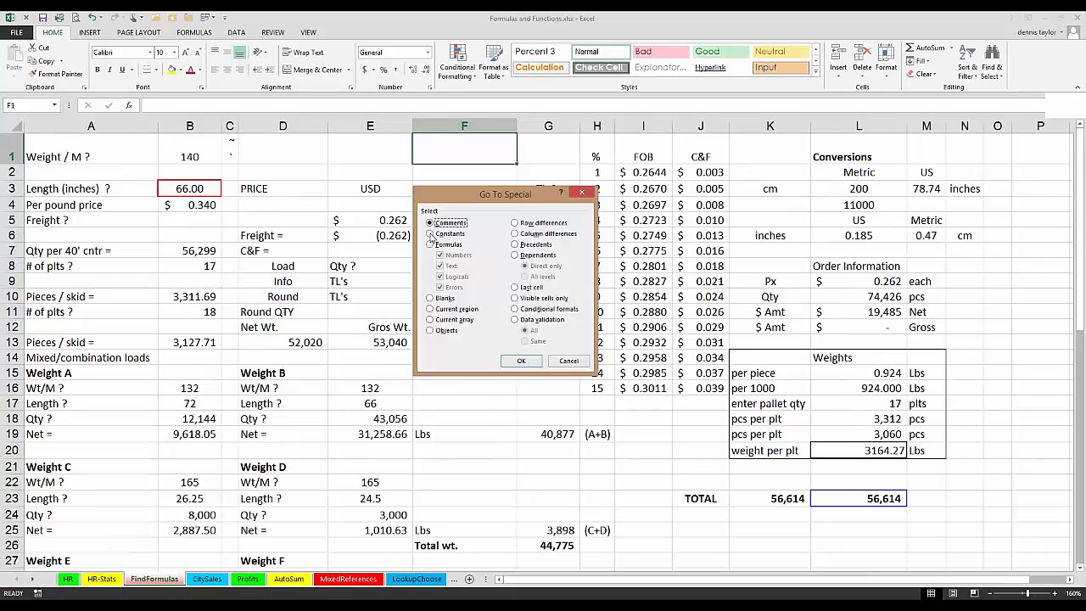
{"action": "left_click", "coordinate": [431, 234]}
{"action": "left_click", "coordinate": [439, 265]}
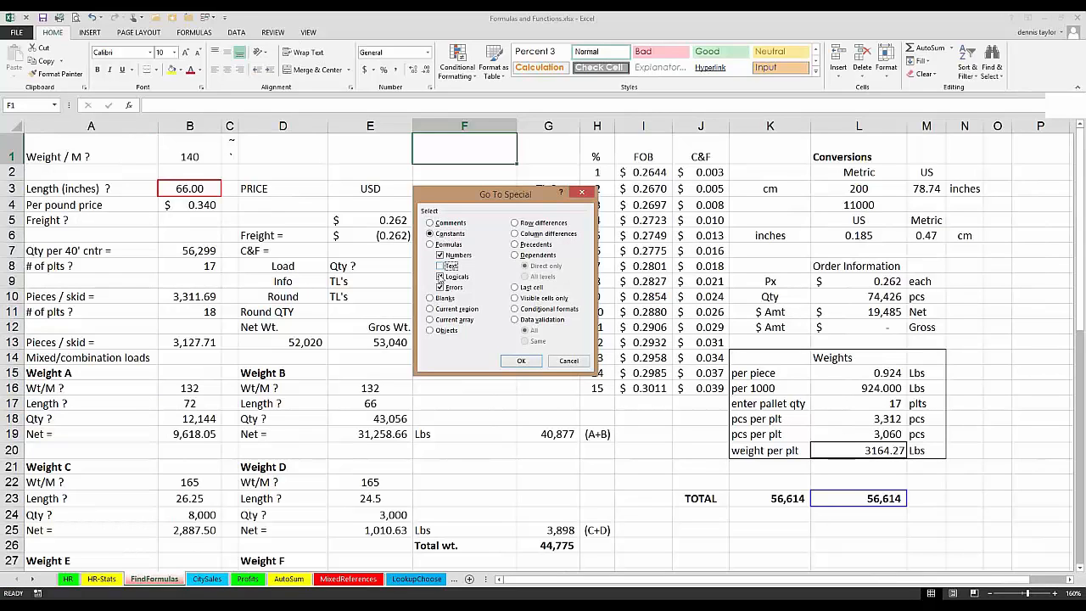
{"action": "left_click", "coordinate": [439, 277]}
{"action": "left_click", "coordinate": [439, 287]}
{"action": "left_click", "coordinate": [521, 362]}
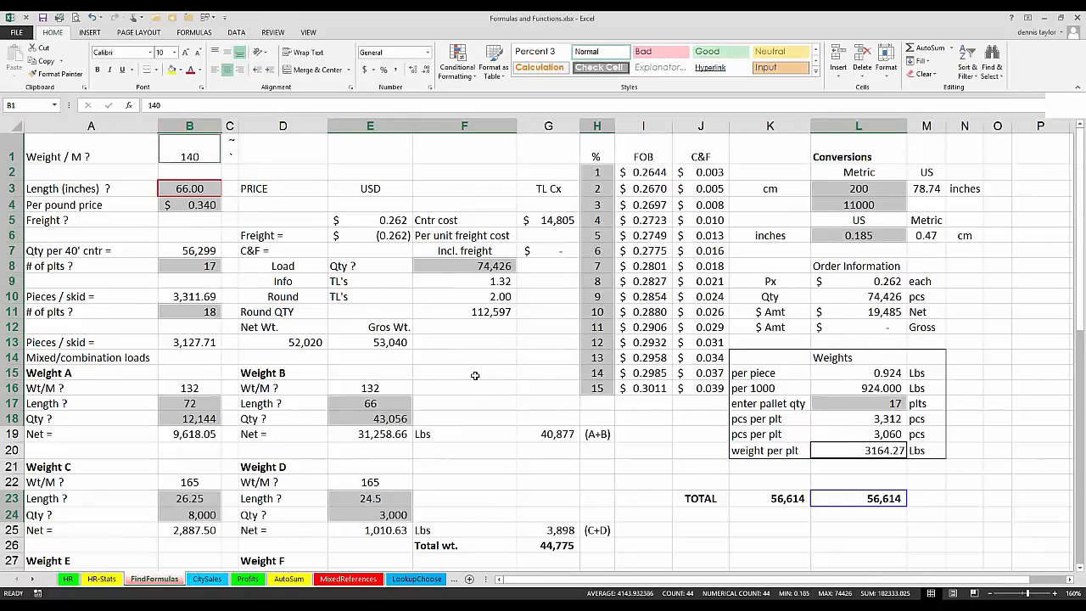
{"action": "left_click", "coordinate": [475, 374]}
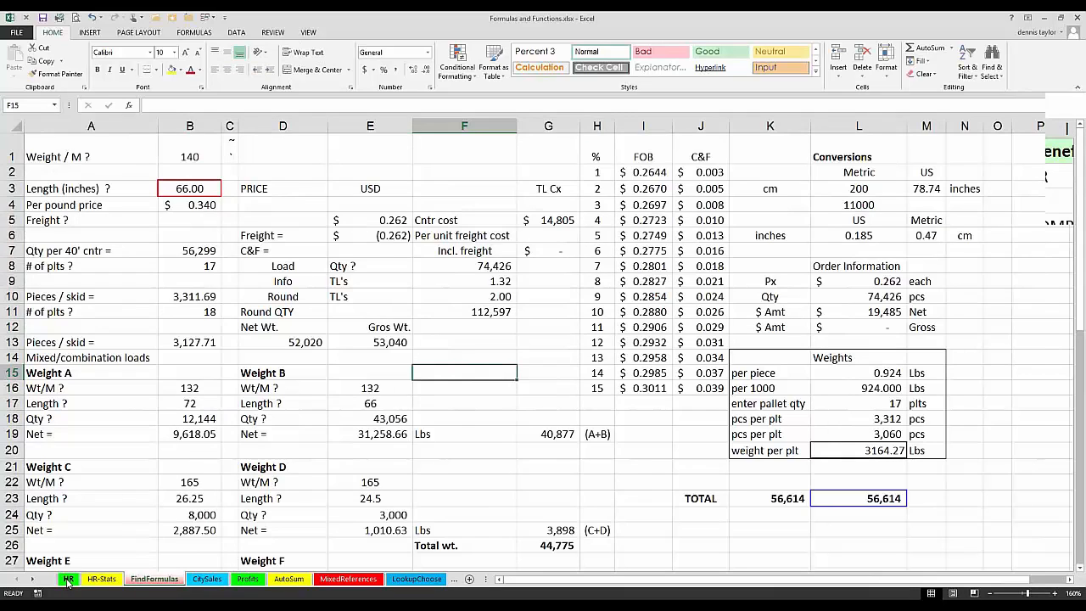
Step: View the TaxTable area on the HR sheet, and open the AutoSum sheet at its two monthly state tables
{"action": "left_click", "coordinate": [67, 580]}
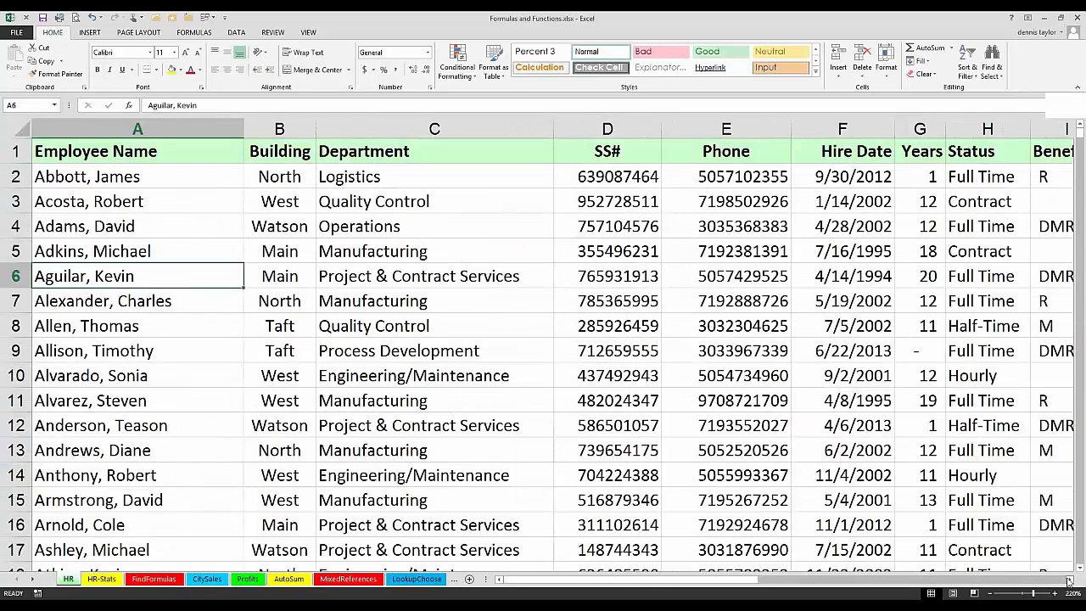
{"action": "left_click_drag", "start_coordinate": [1069, 580], "coordinate": [1069, 580]}
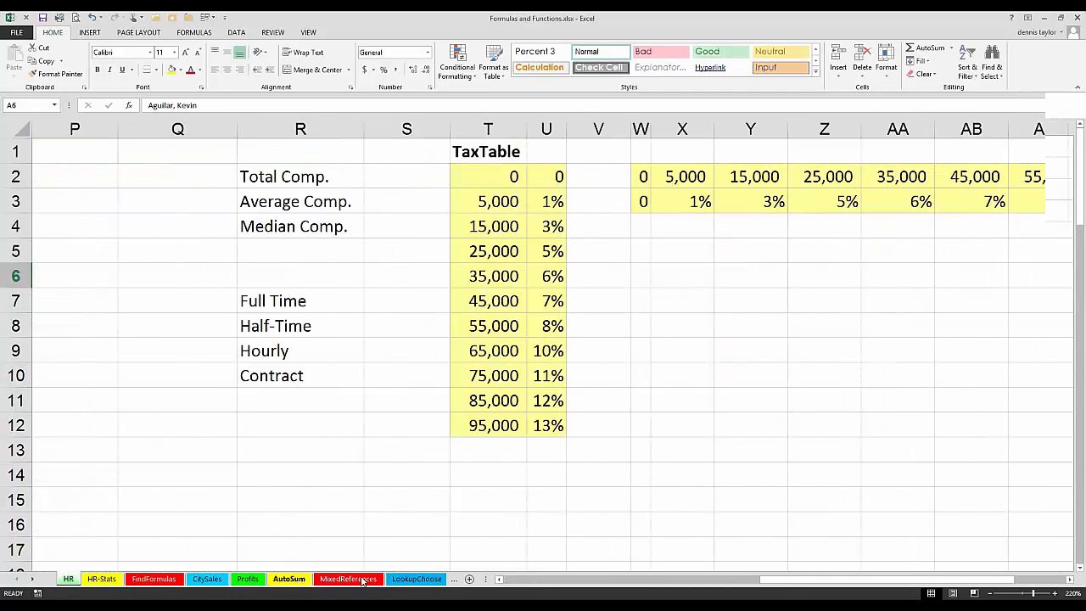
{"action": "left_click", "coordinate": [291, 579]}
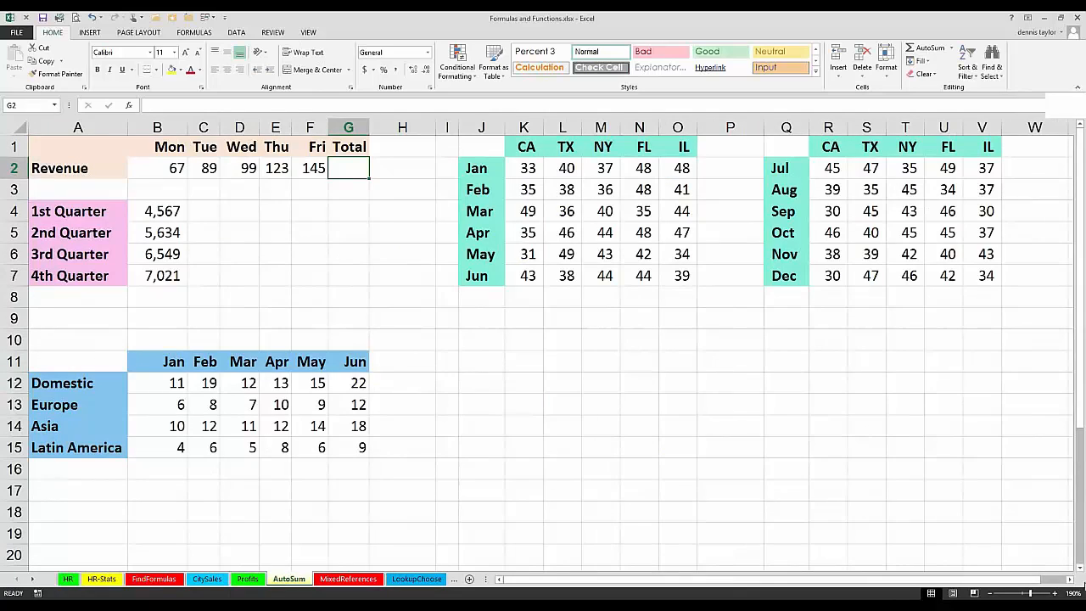
{"action": "left_click", "coordinate": [1069, 580]}
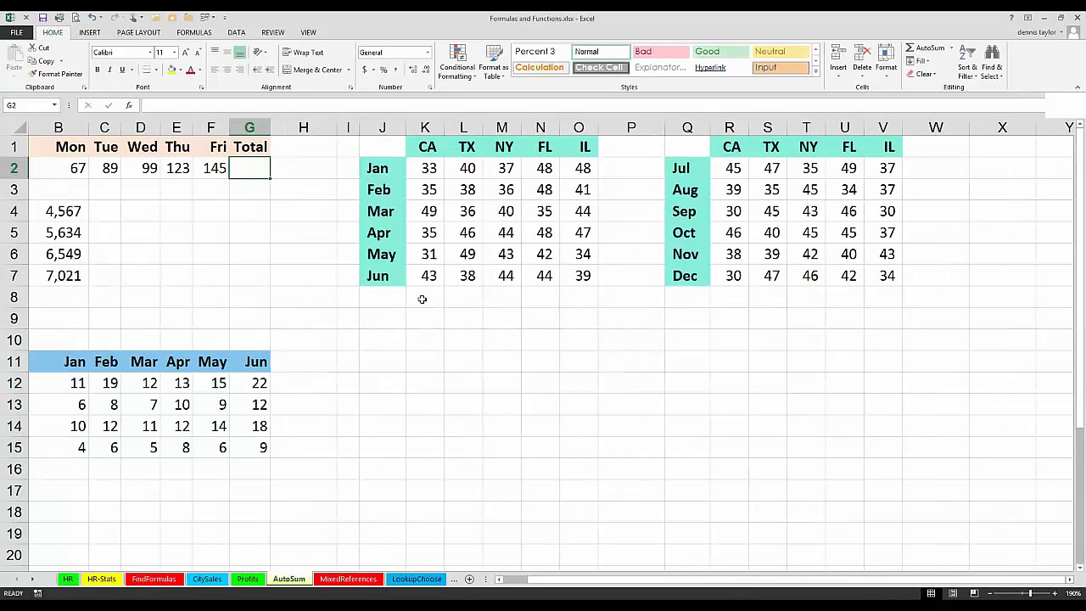
Step: Sum every state column of both monthly tables at once in K8:O8 and R8:V8, and undo the totals
{"action": "left_click_drag", "start_coordinate": [424, 297], "coordinate": [573, 298]}
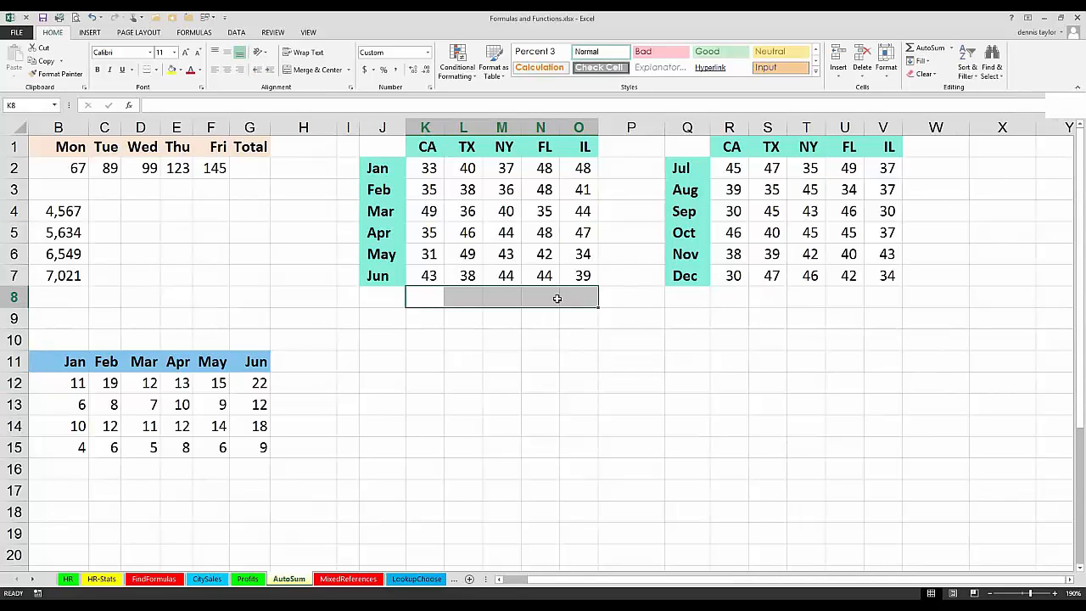
{"action": "left_click", "coordinate": [739, 294]}
{"action": "left_click_drag", "start_coordinate": [789, 291], "coordinate": [879, 292]}
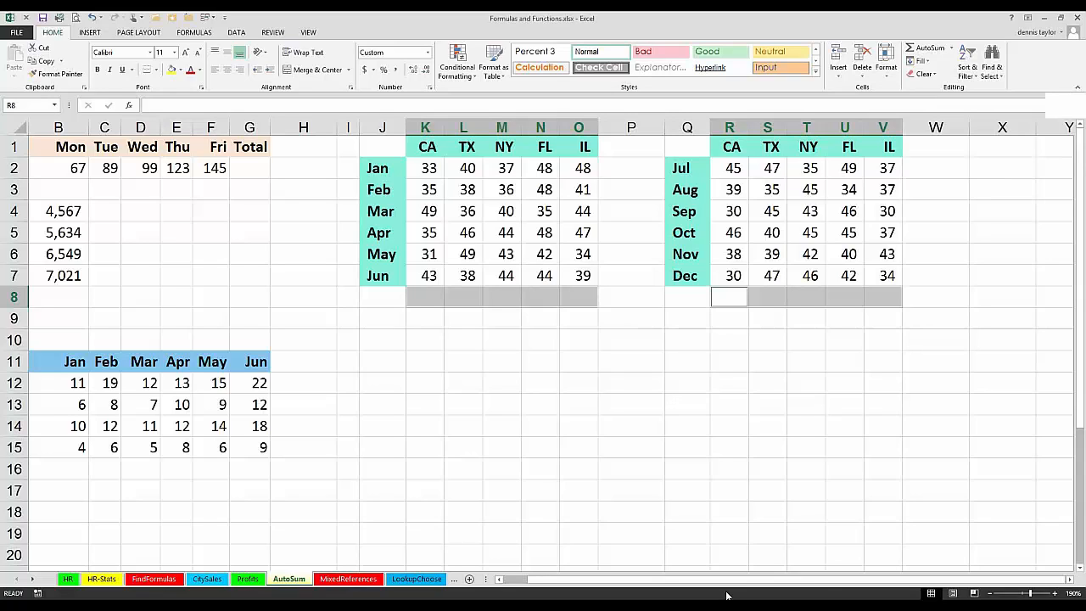
{"action": "key", "text": "alt+equal"}
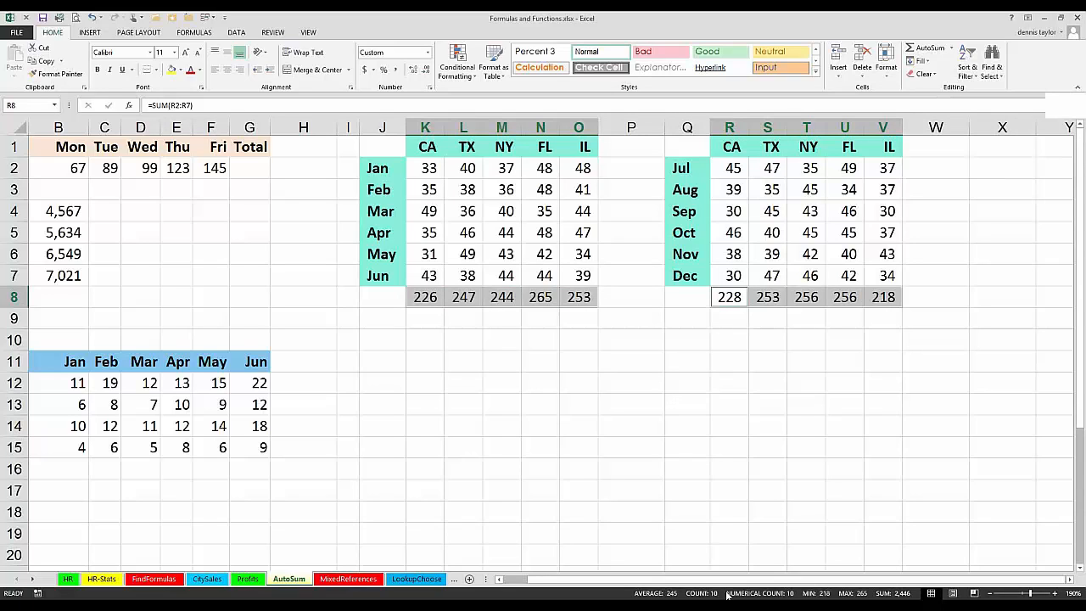
{"action": "left_click", "coordinate": [804, 417]}
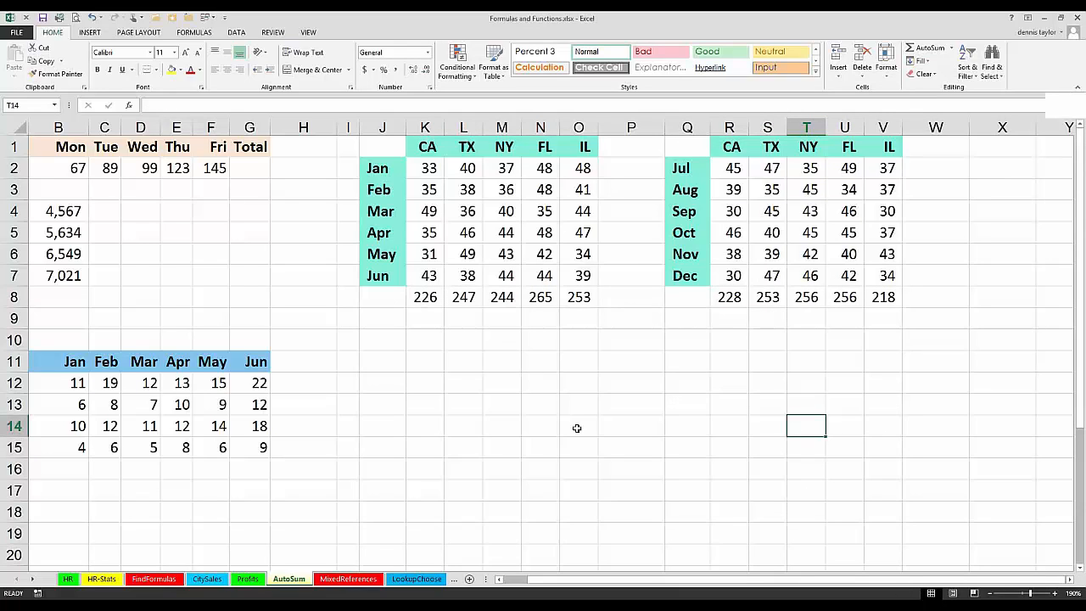
{"action": "key", "text": "ctrl+z"}
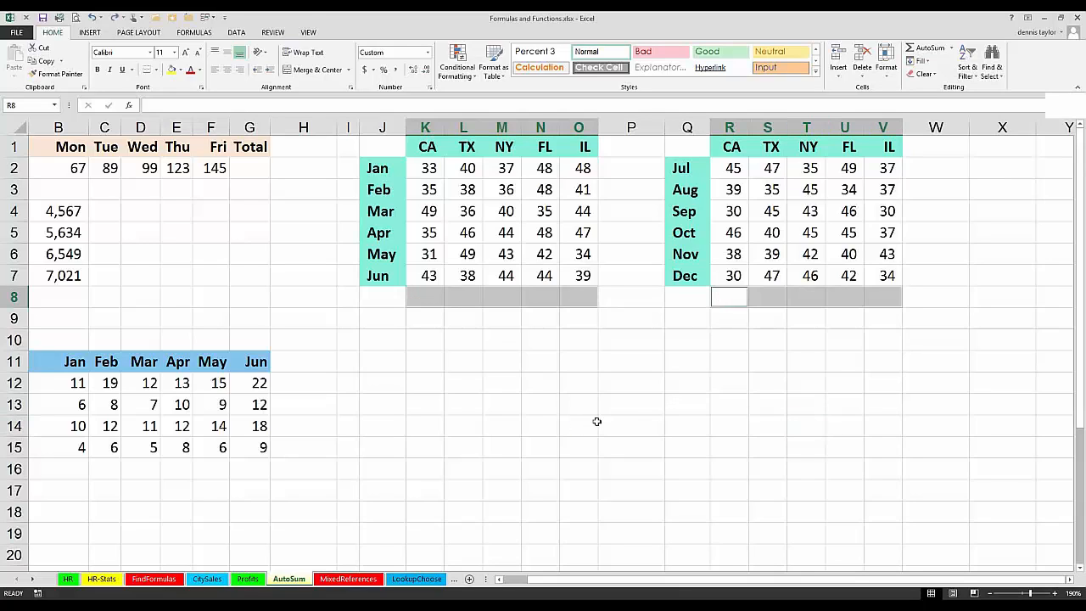
{"action": "left_click", "coordinate": [570, 367]}
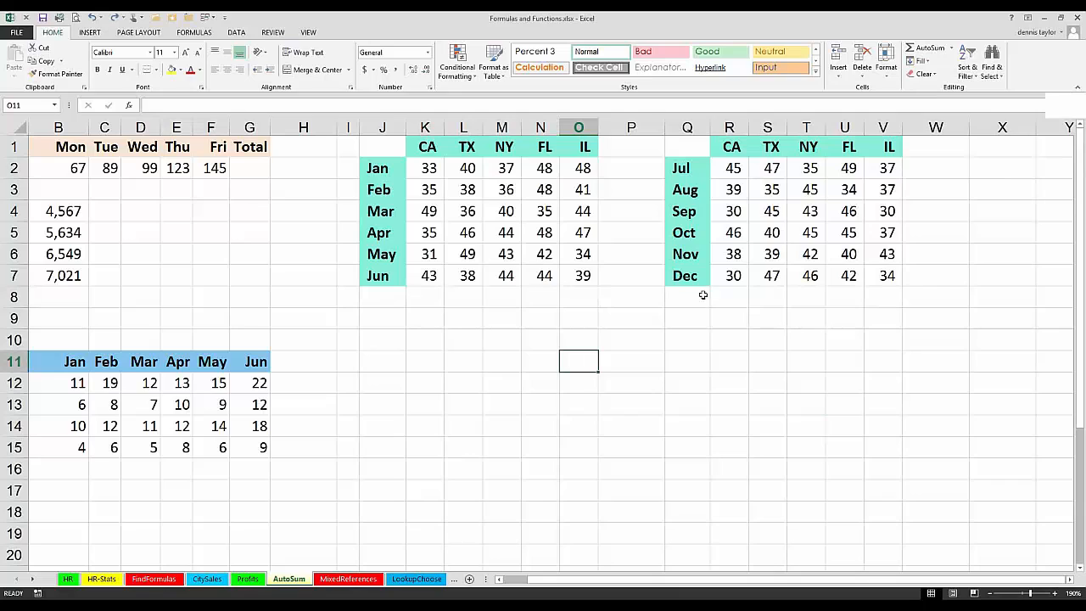
Step: Select R8:V8 together with K8:O8, insert column totals with AutoSum, and delete them again
{"action": "left_click_drag", "start_coordinate": [728, 296], "coordinate": [882, 296]}
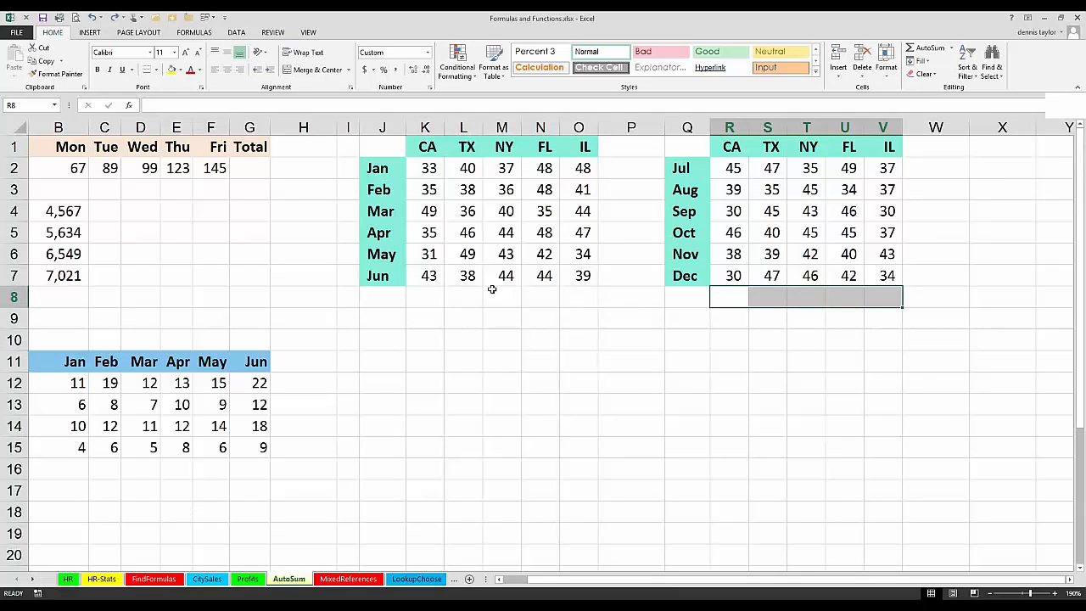
{"action": "left_click_drag", "start_coordinate": [428, 295], "coordinate": [574, 293]}
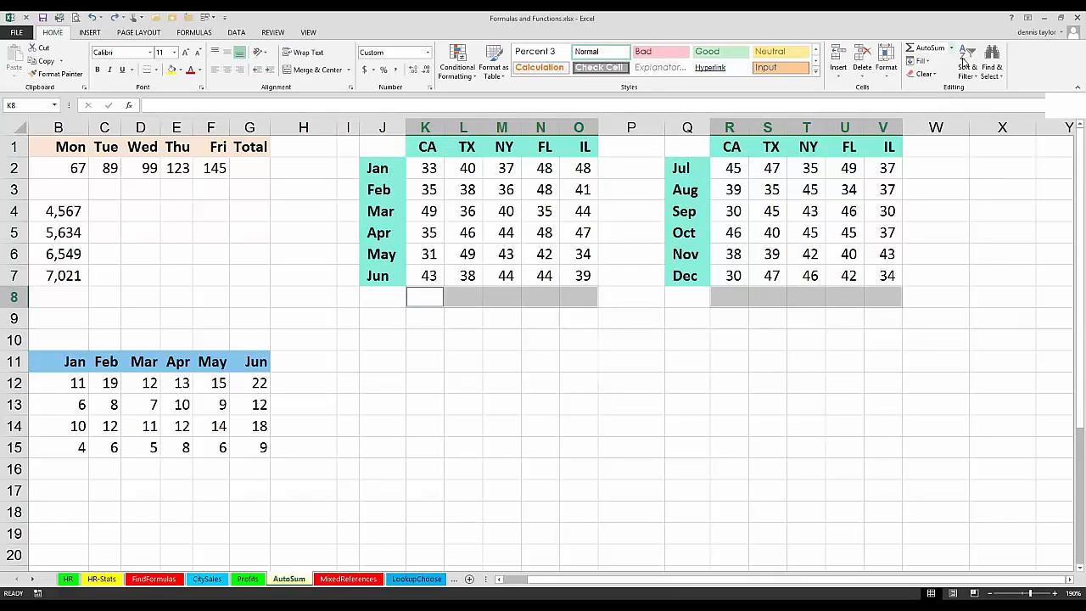
{"action": "left_click", "coordinate": [929, 48]}
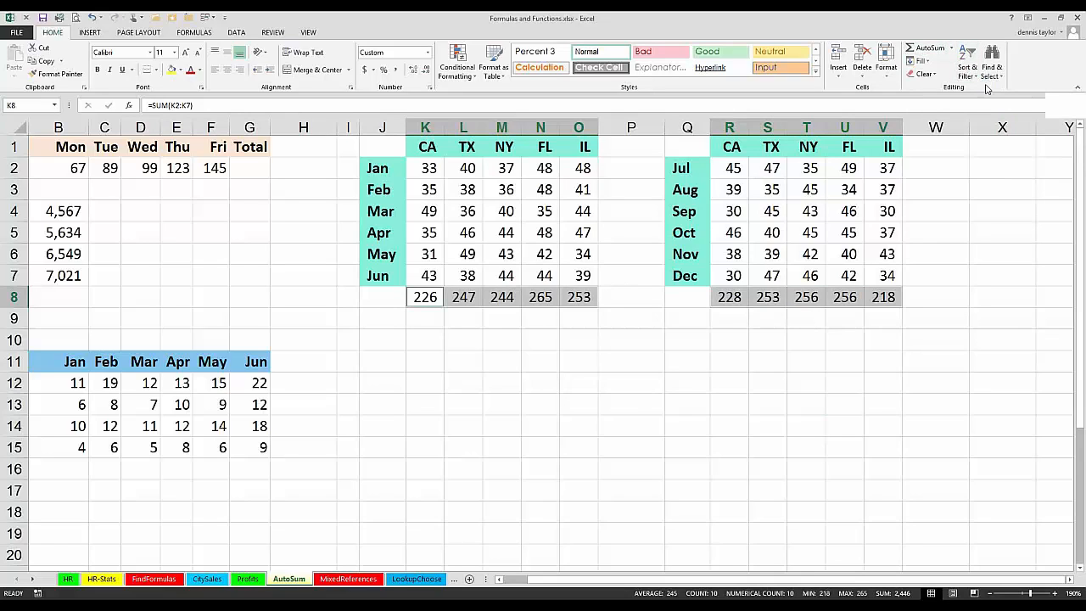
{"action": "key", "text": "Delete"}
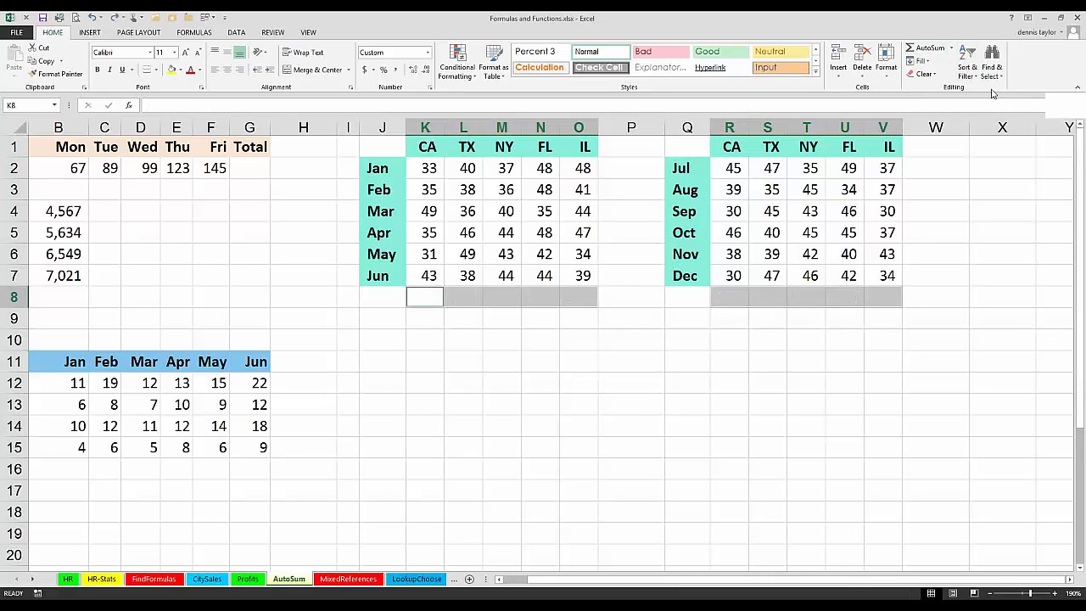
Step: Insert AVERAGE formulas in K8:O8 and R8:V8 at the same time, and delete them again
{"action": "left_click", "coordinate": [953, 49]}
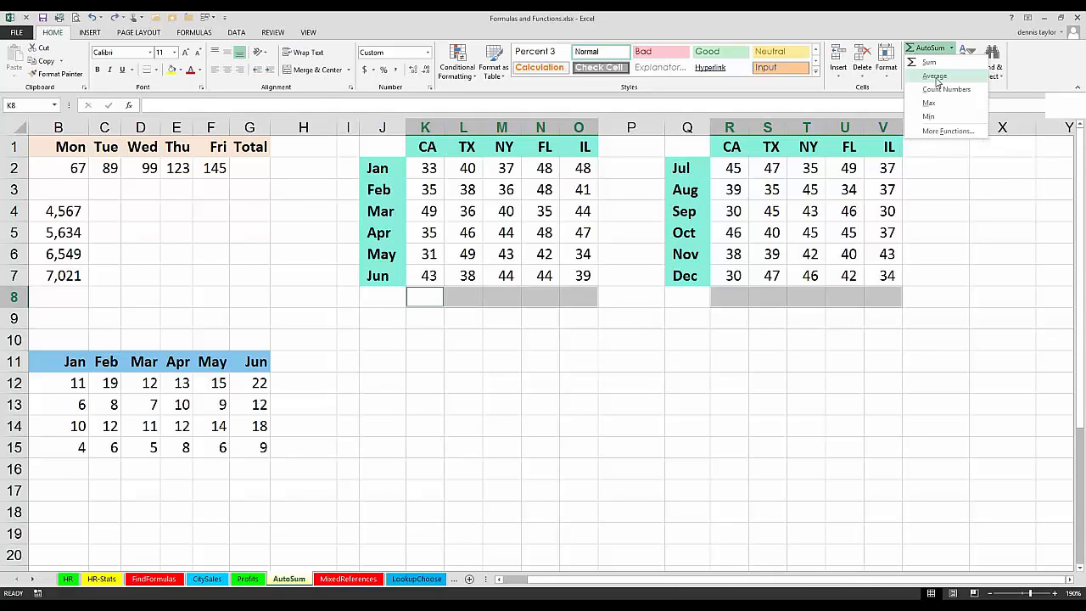
{"action": "left_click", "coordinate": [935, 78]}
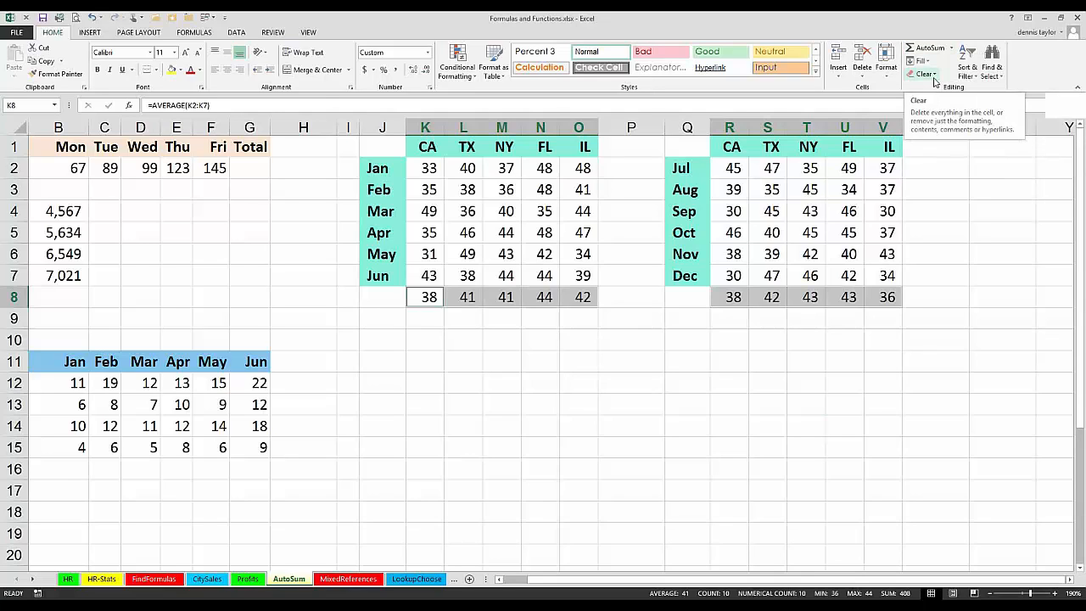
{"action": "key", "text": "Delete"}
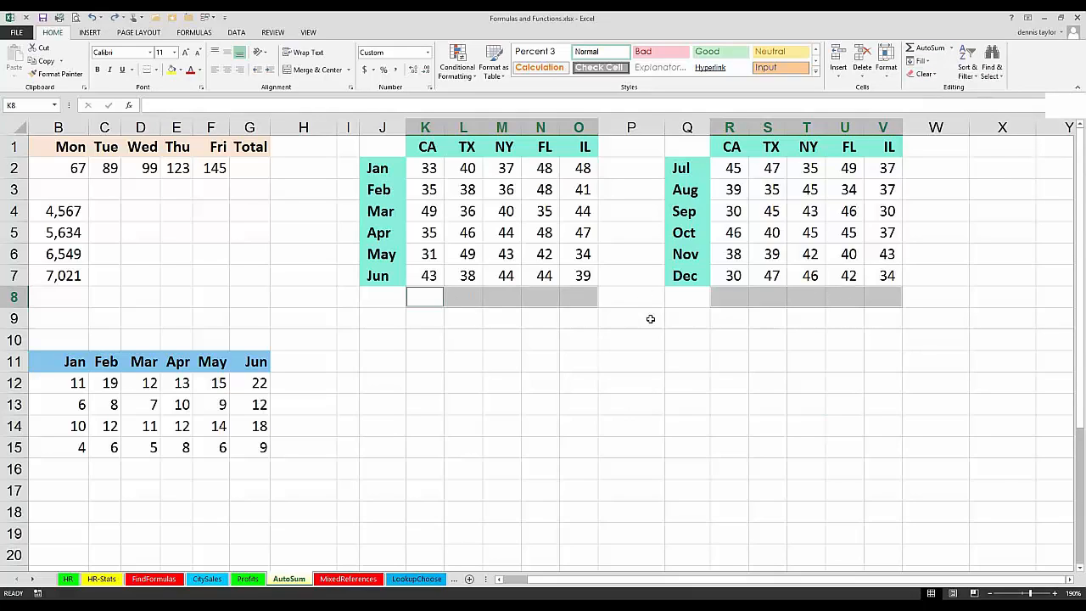
Step: Enter =MEDIAN(K2:K7) simultaneously in all selected cells of K8:O8 and R8:V8
{"action": "type", "text": "=median"}
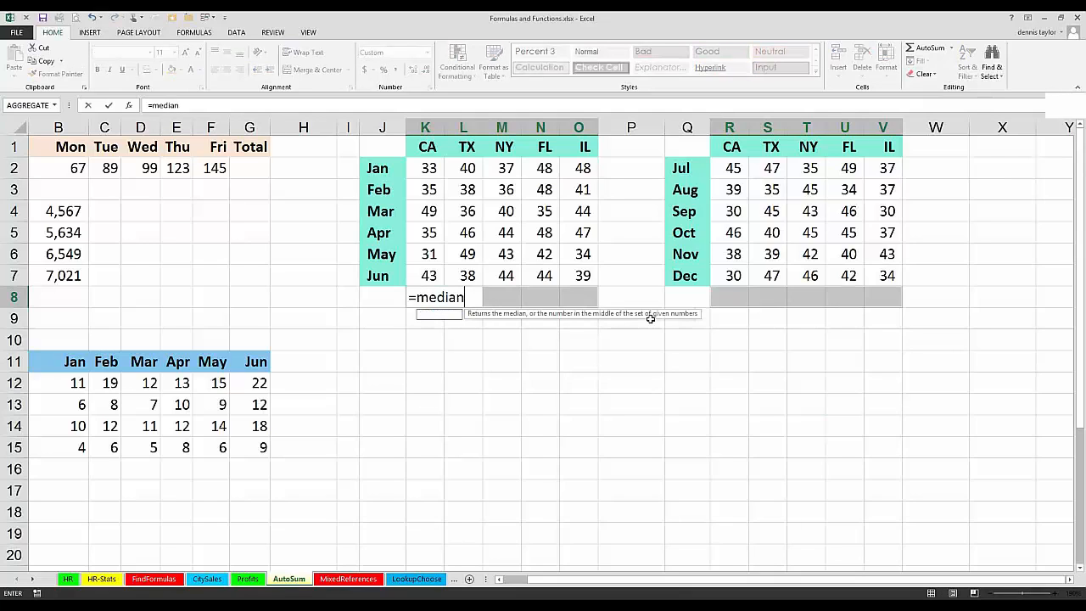
{"action": "type", "text": "("}
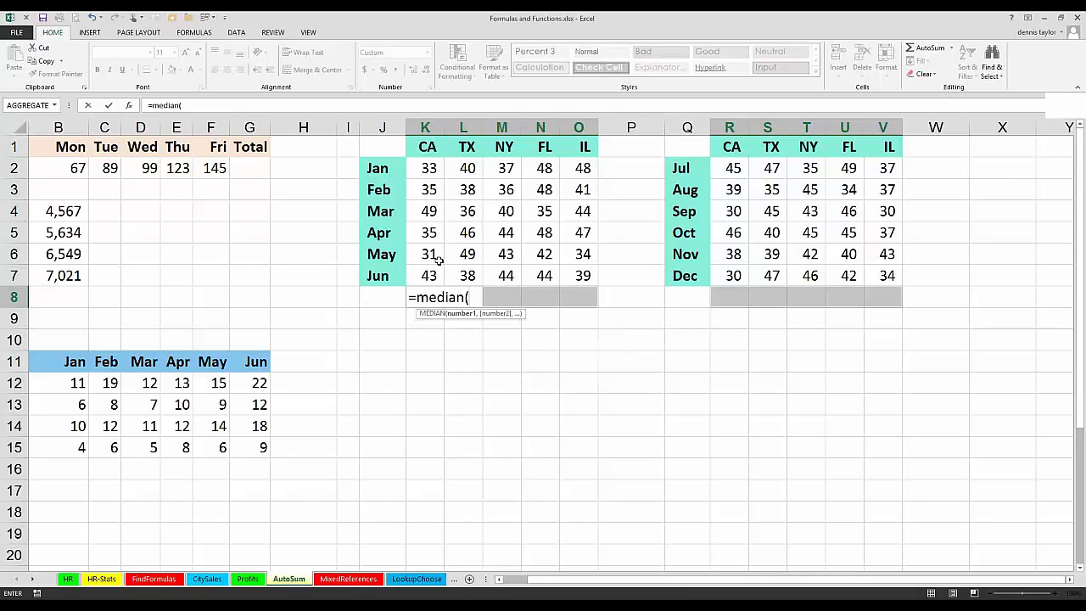
{"action": "left_click_drag", "start_coordinate": [429, 234], "coordinate": [428, 168]}
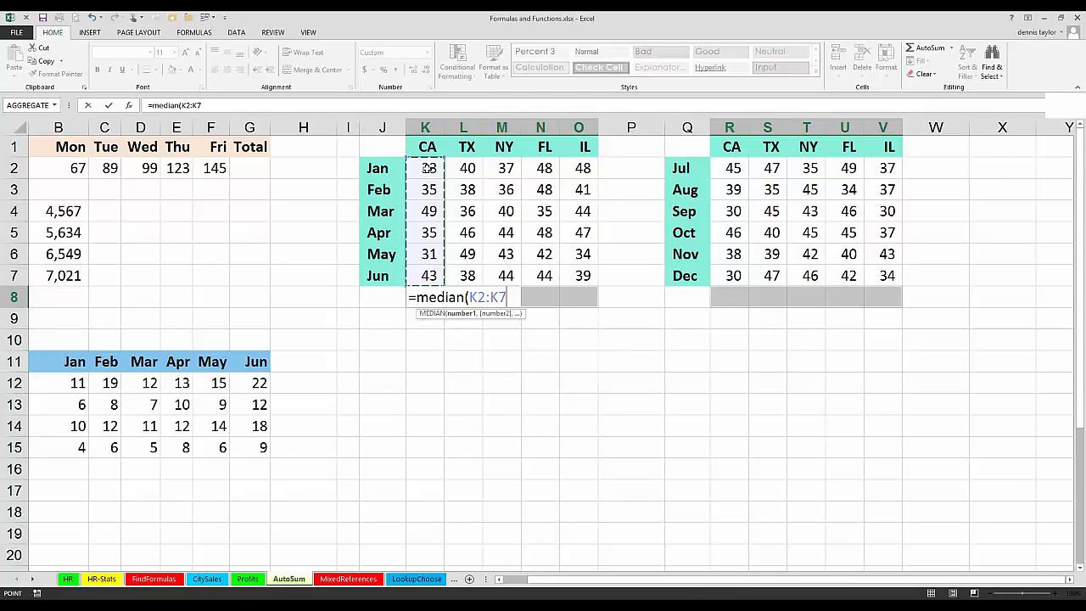
{"action": "key", "text": "ctrl+Return"}
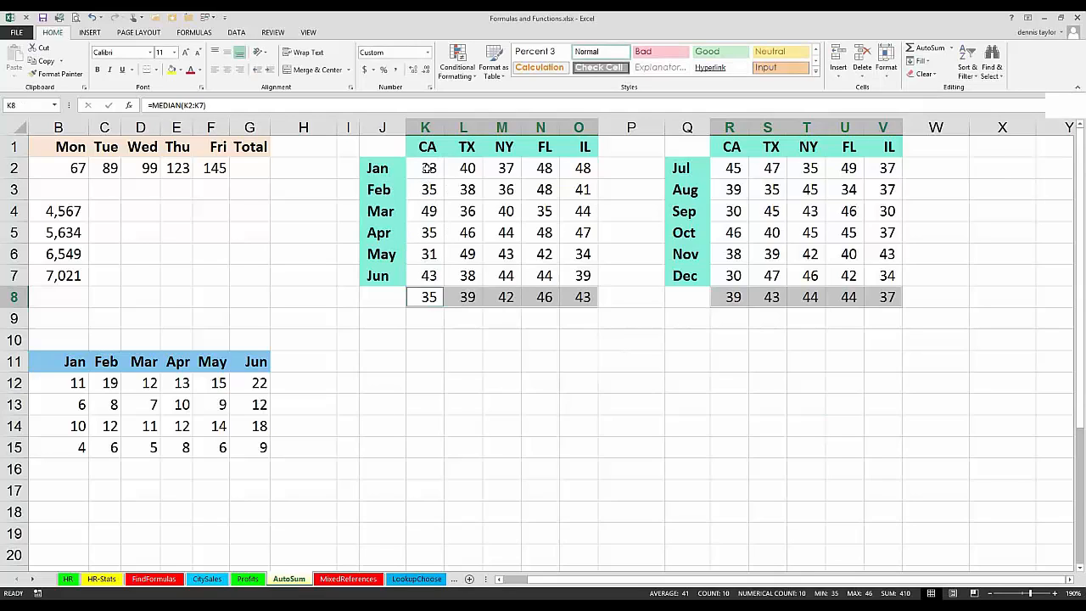
Step: Move the July to December table, including the row beneath it, from Q1:V8 to Q9:V16
{"action": "left_click", "coordinate": [725, 355]}
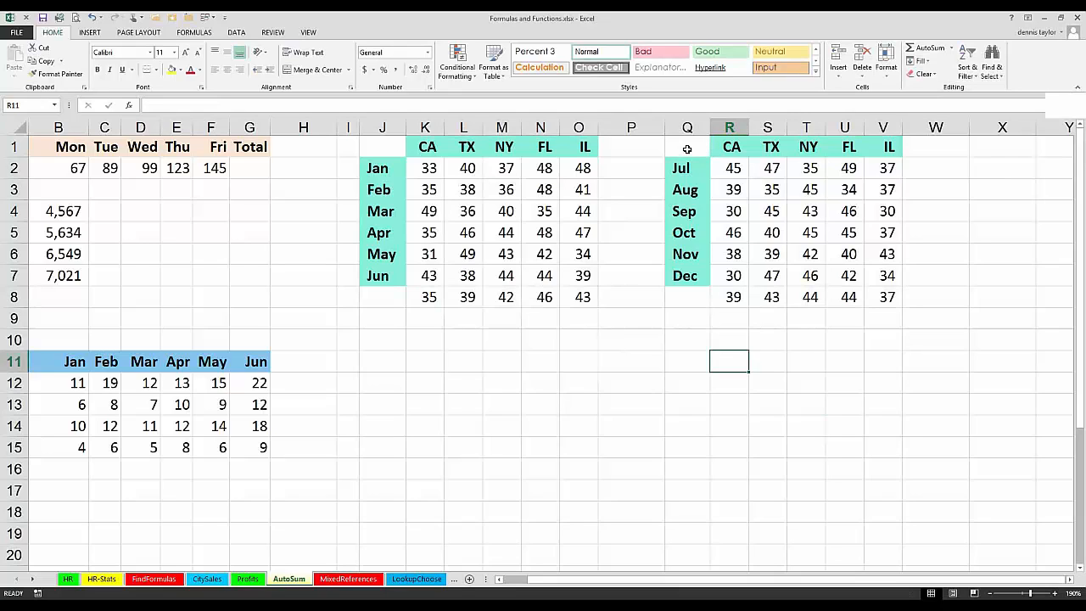
{"action": "left_click_drag", "start_coordinate": [688, 149], "coordinate": [882, 292]}
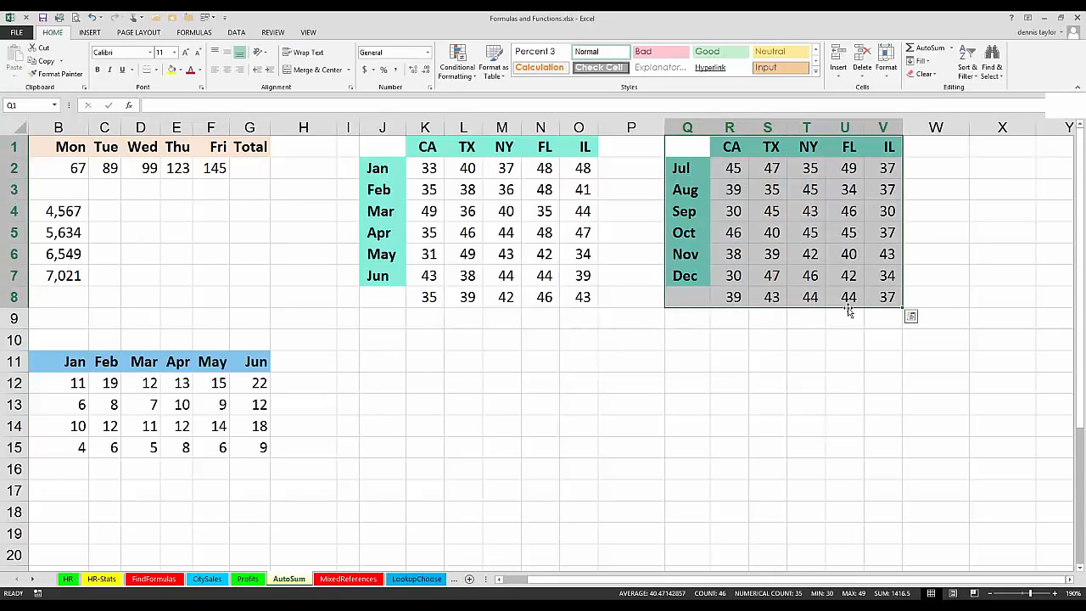
{"action": "left_click_drag", "start_coordinate": [849, 311], "coordinate": [859, 472]}
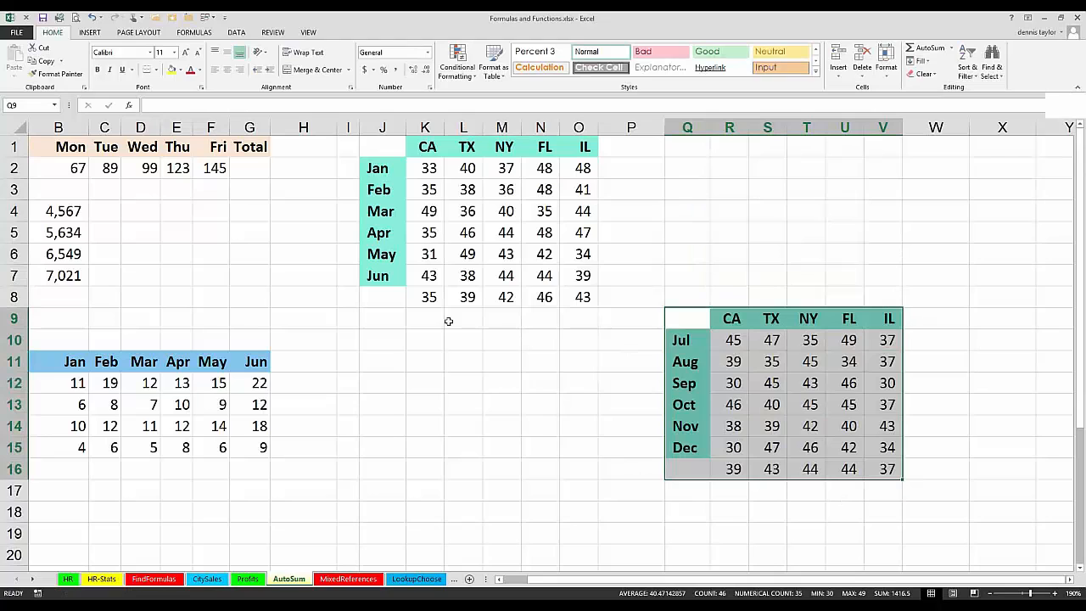
Step: Clear the MEDIAN formulas from K8:O8 and R16:V16 together, and check the function choices offered by AutoSum
{"action": "left_click_drag", "start_coordinate": [428, 297], "coordinate": [585, 296]}
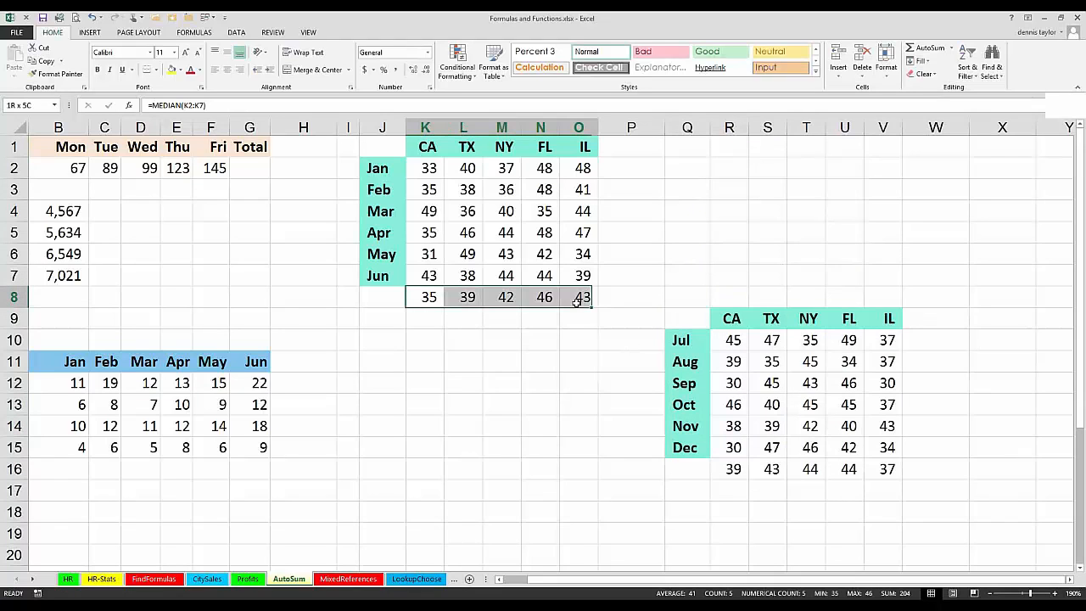
{"action": "left_click_drag", "start_coordinate": [731, 468], "coordinate": [872, 469]}
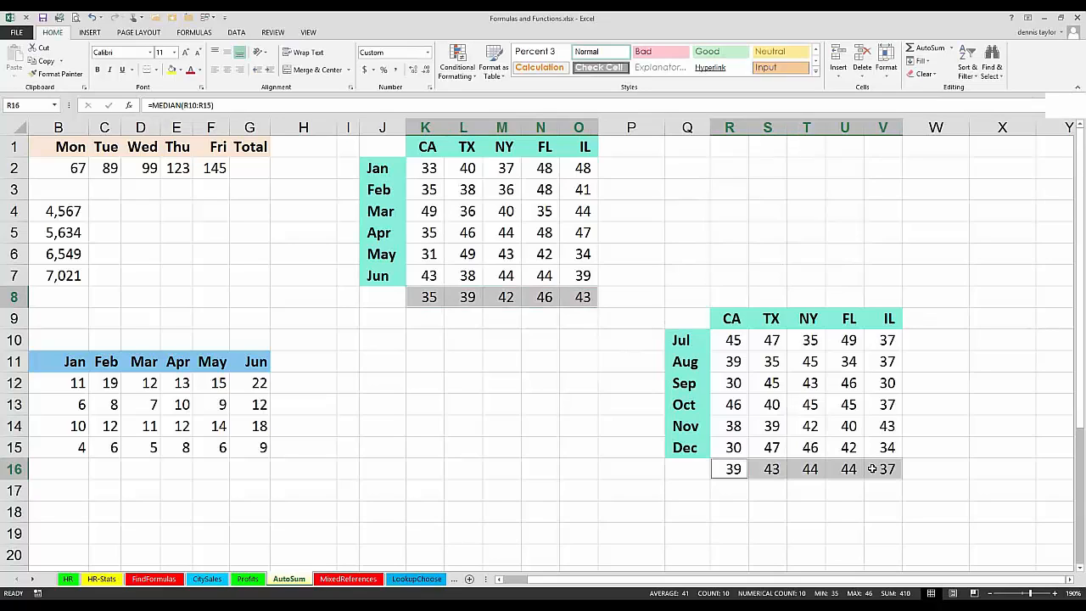
{"action": "key", "text": "Delete"}
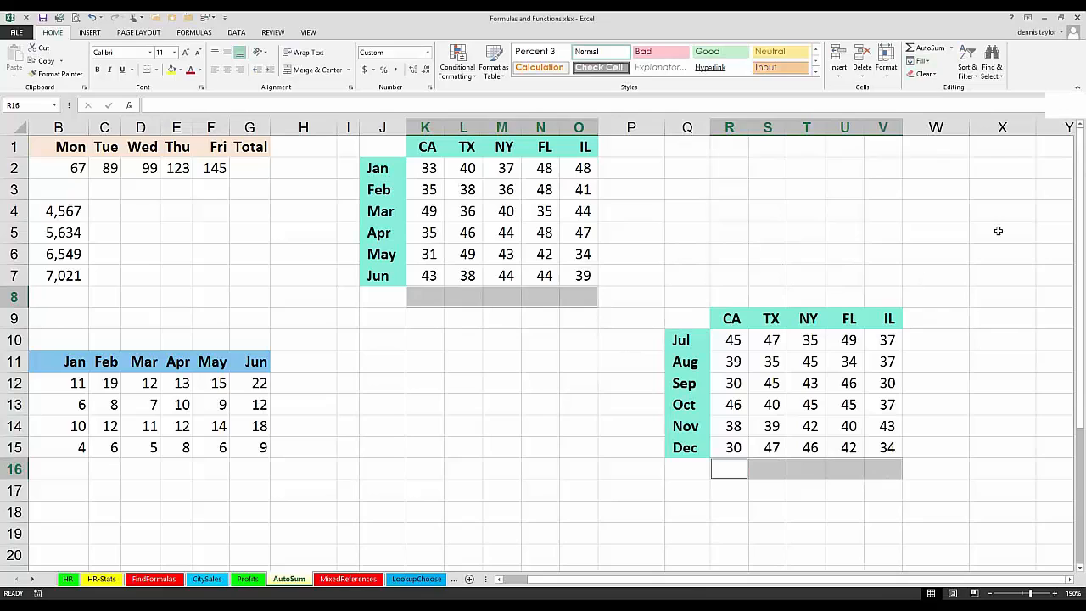
{"action": "left_click", "coordinate": [953, 49]}
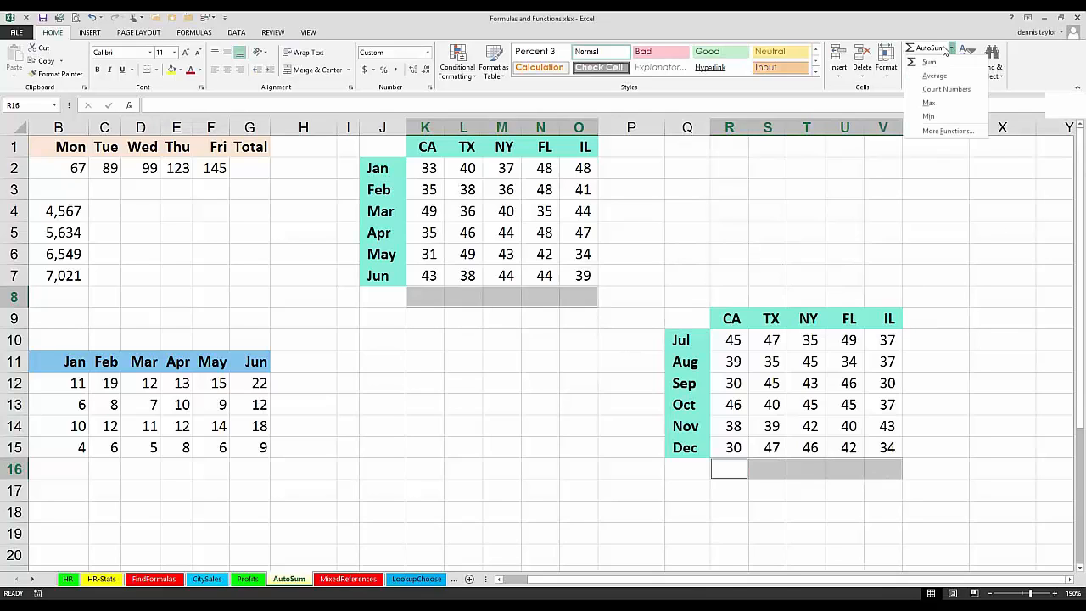
{"action": "left_click", "coordinate": [882, 27]}
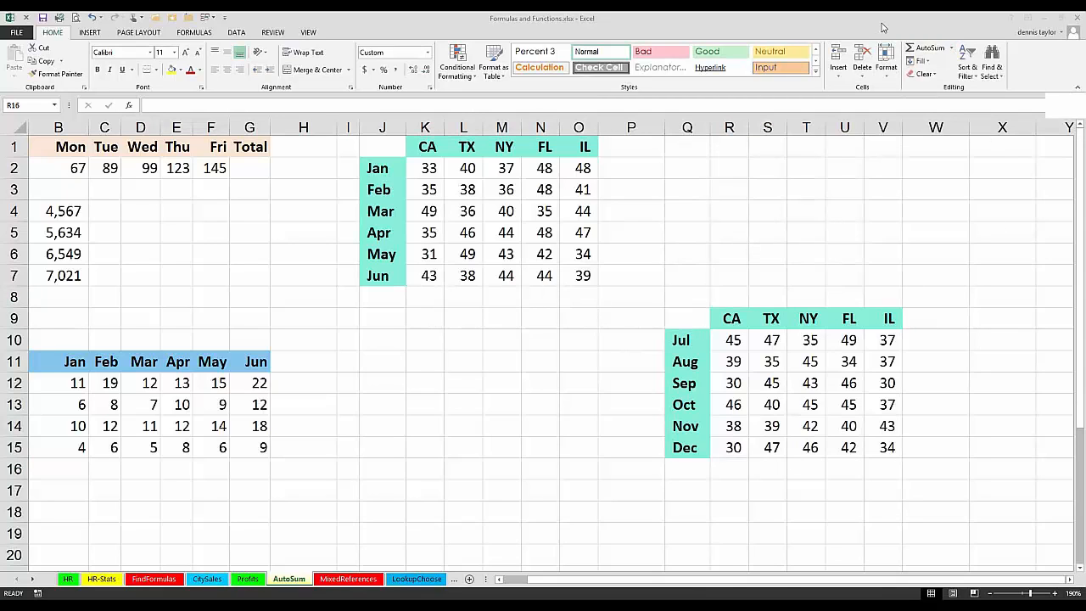
Step: Enter =MEDIAN(R10:R15) in R16 and its relative equivalents in all selected cells of K8:O8 and R16:V16 at once
{"action": "left_click", "coordinate": [623, 359]}
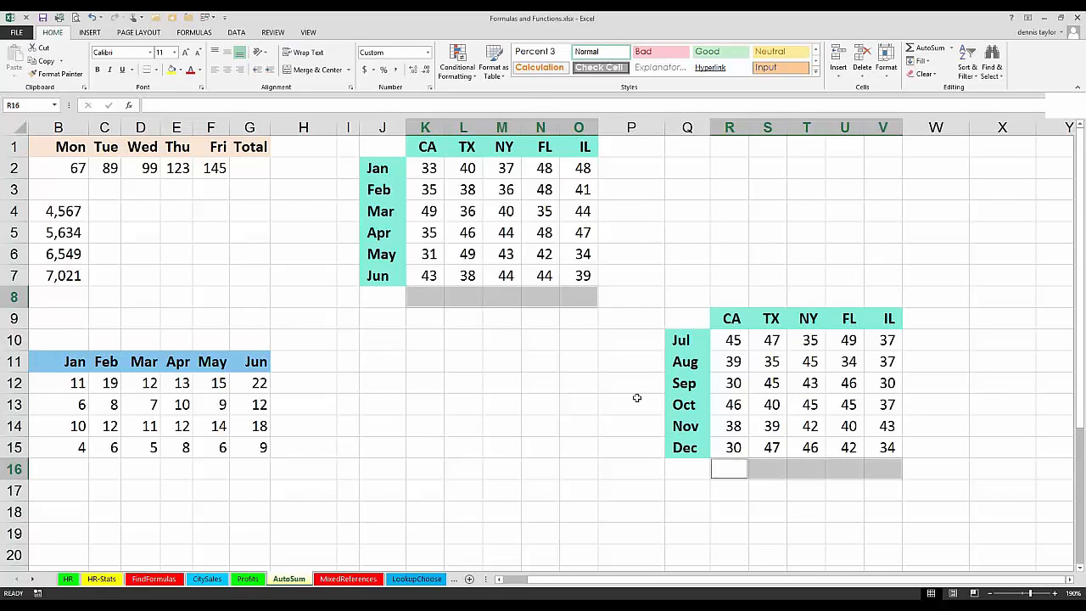
{"action": "type", "text": "="}
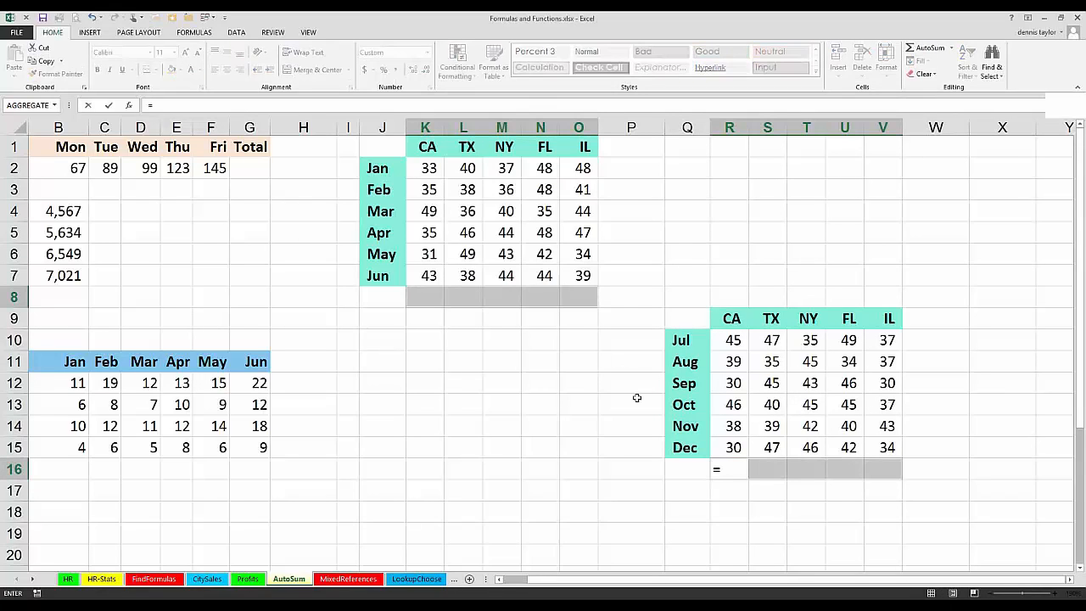
{"action": "type", "text": "median"}
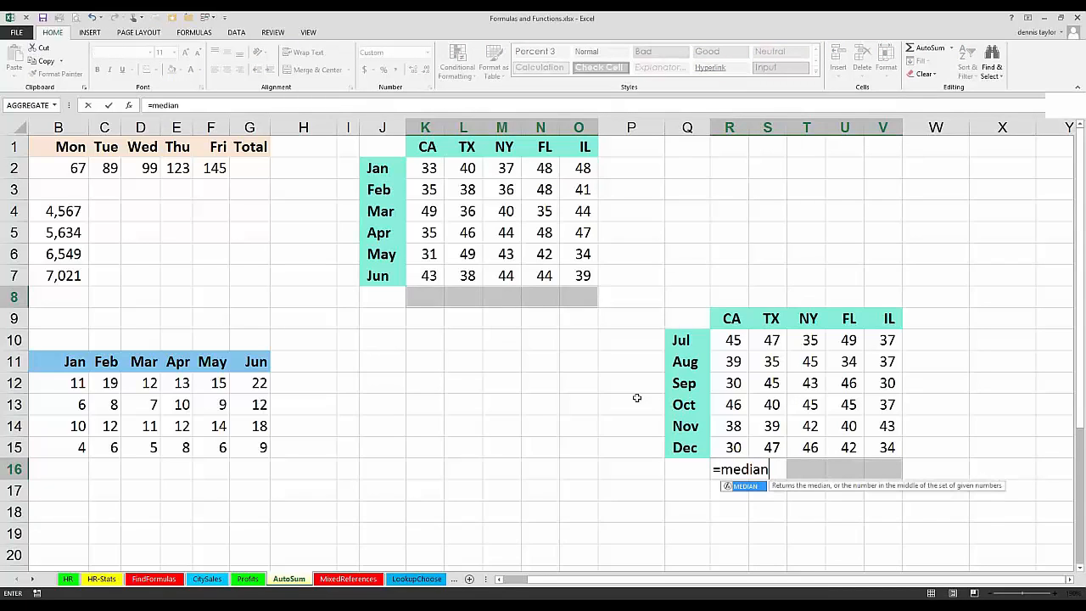
{"action": "type", "text": "("}
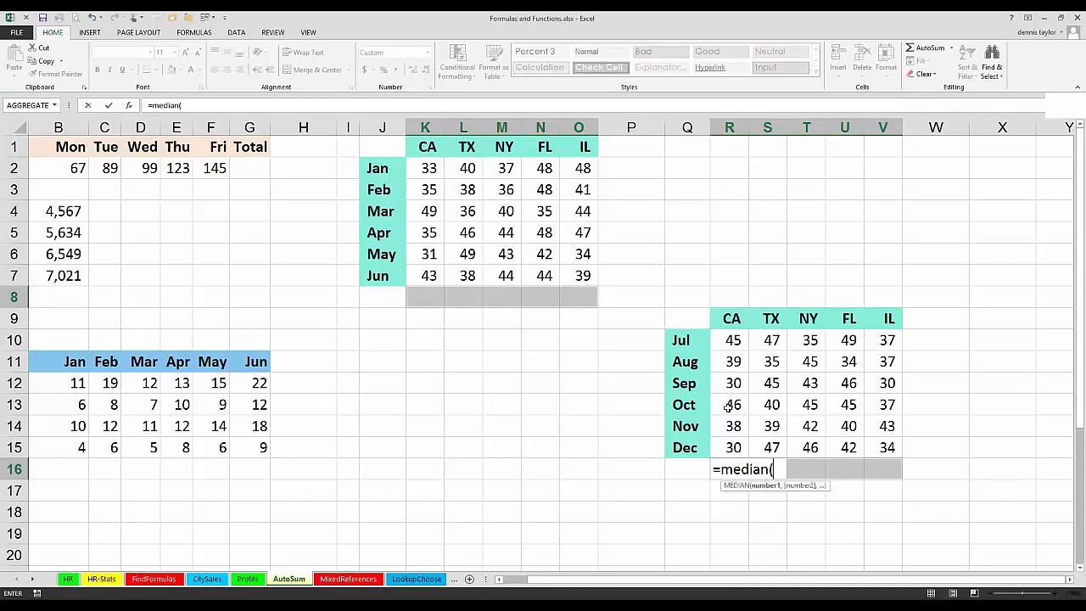
{"action": "left_click_drag", "start_coordinate": [732, 342], "coordinate": [733, 448]}
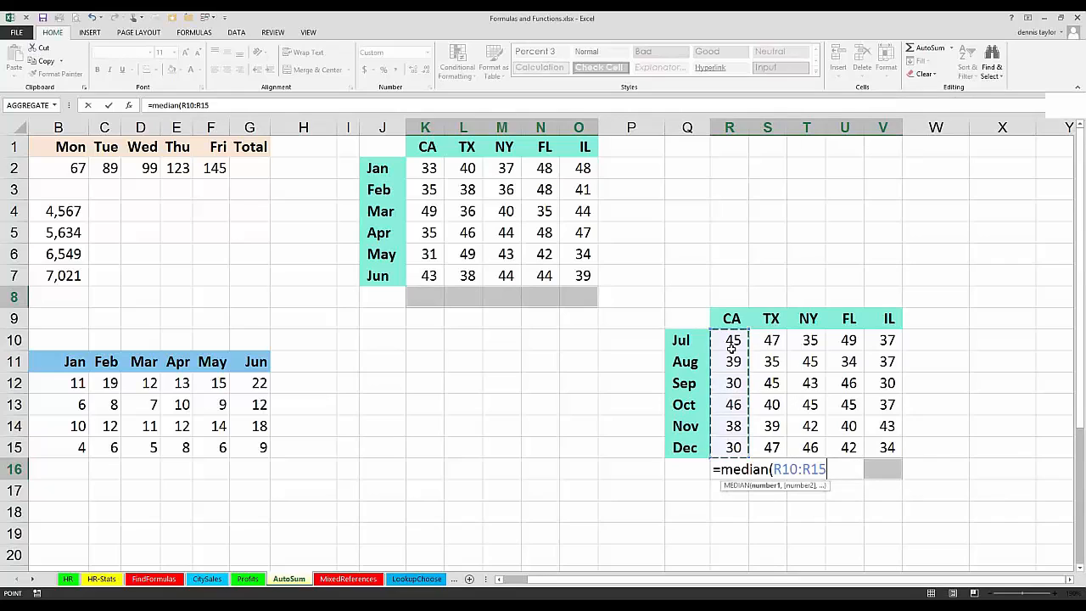
{"action": "key", "text": "ctrl+Return"}
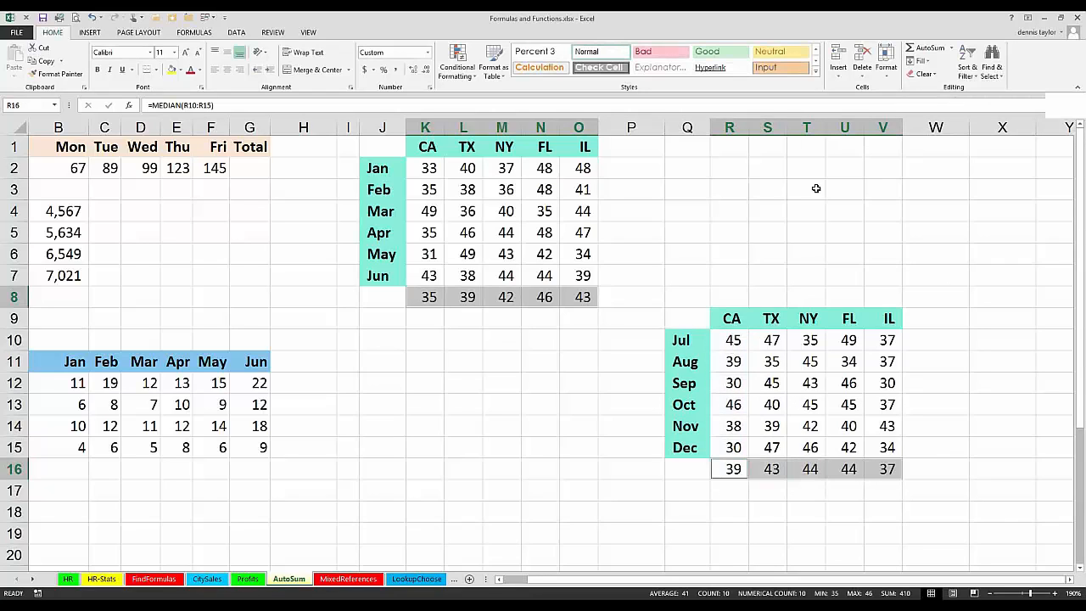
Step: Fill the non-adjacent cells Q2:R2, U4 and R5:R7 with the value 10 in a single entry
{"action": "left_click", "coordinate": [801, 190]}
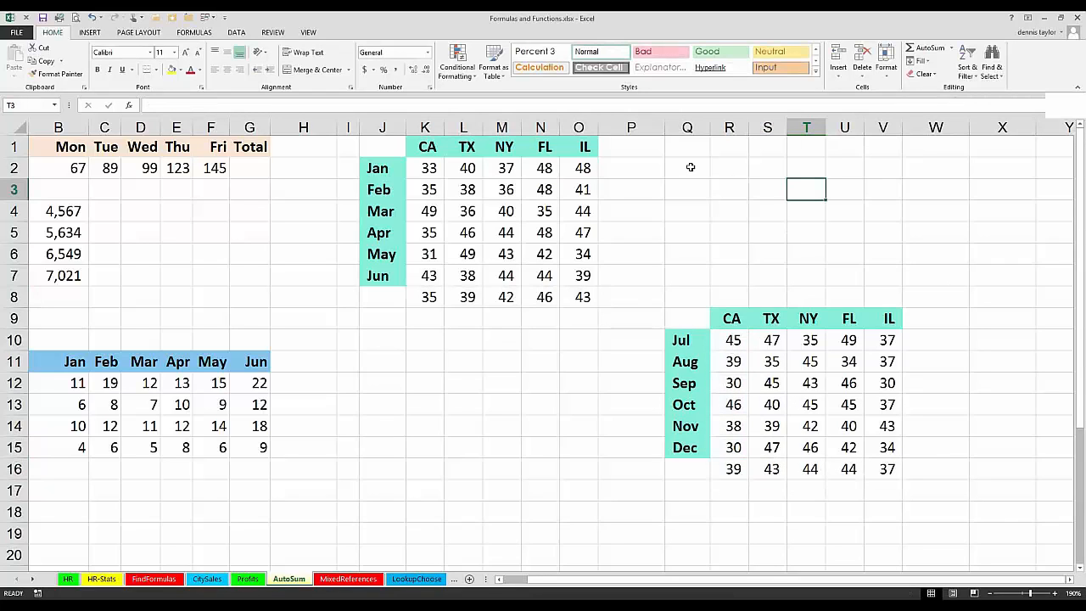
{"action": "left_click_drag", "start_coordinate": [690, 168], "coordinate": [720, 168]}
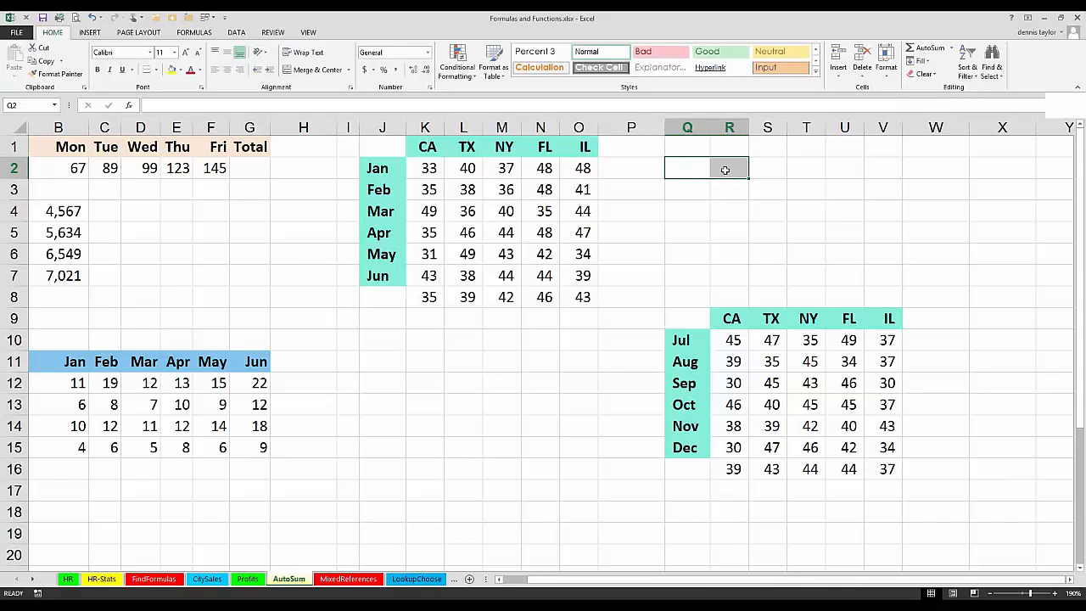
{"action": "left_click", "coordinate": [841, 207], "text": "ctrl"}
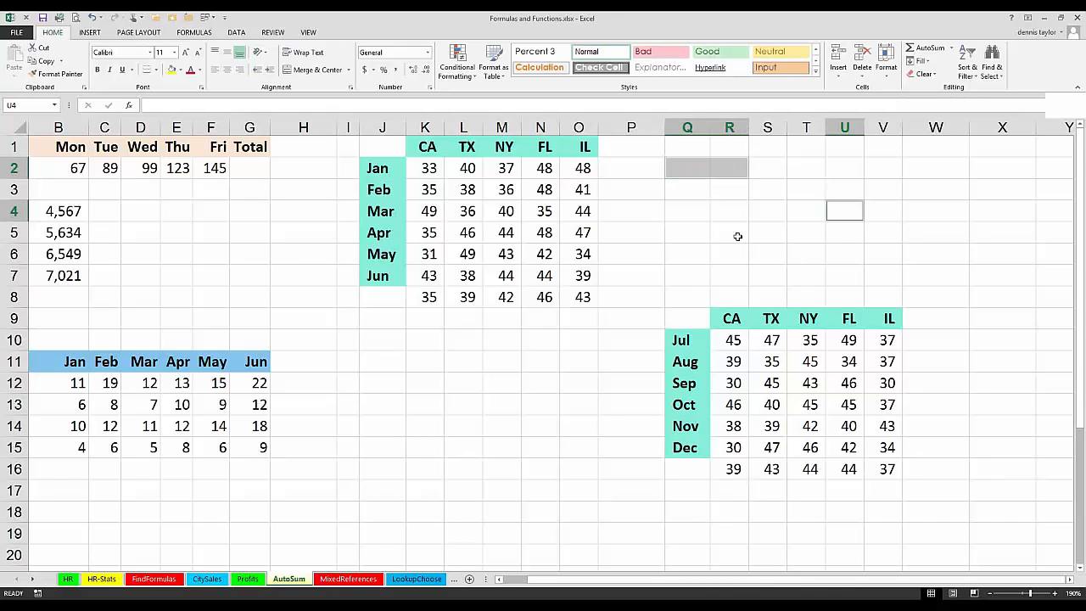
{"action": "left_click_drag", "start_coordinate": [737, 234], "coordinate": [732, 276]}
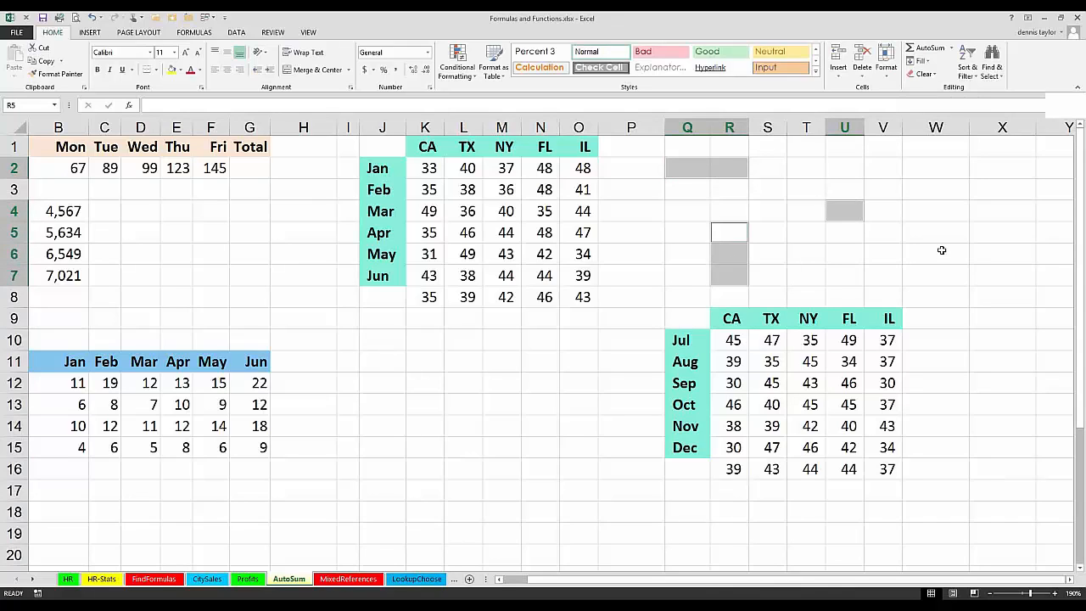
{"action": "type", "text": "10"}
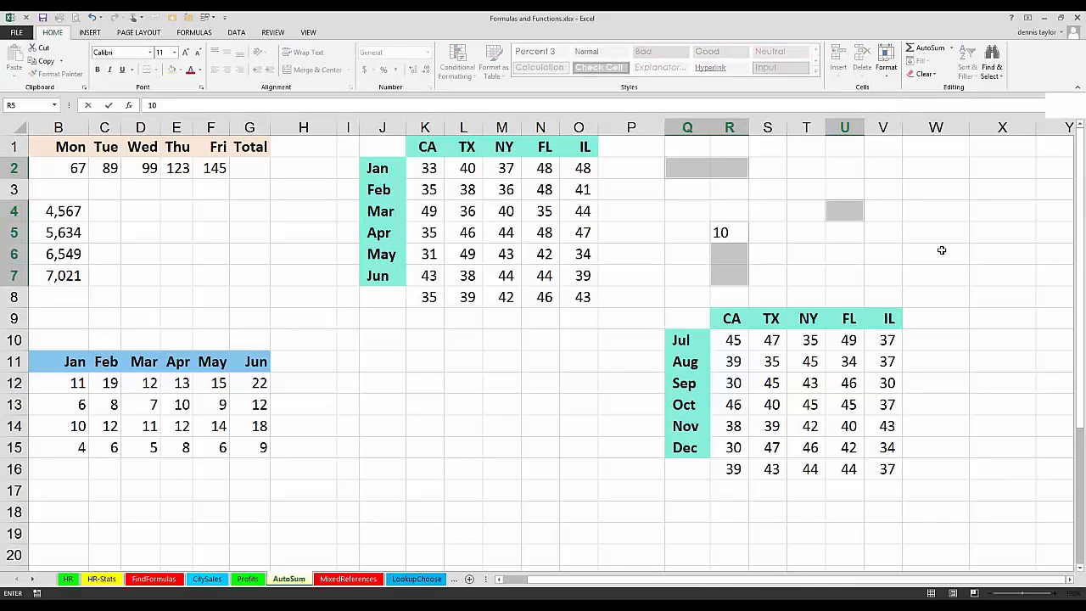
{"action": "key", "text": "ctrl+Return"}
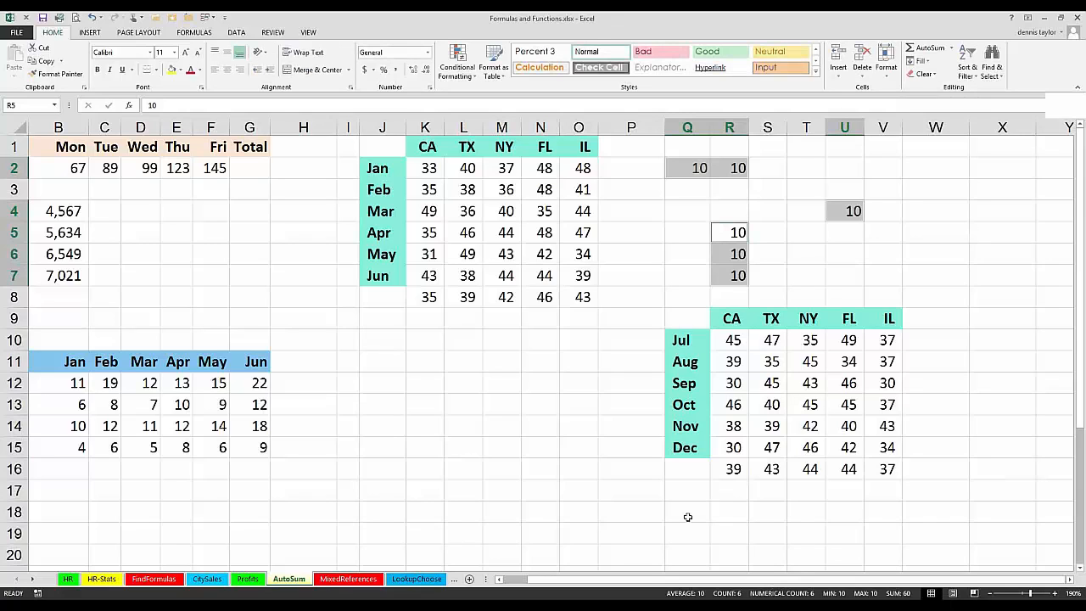
{"action": "left_click_drag", "start_coordinate": [690, 514], "coordinate": [689, 533]}
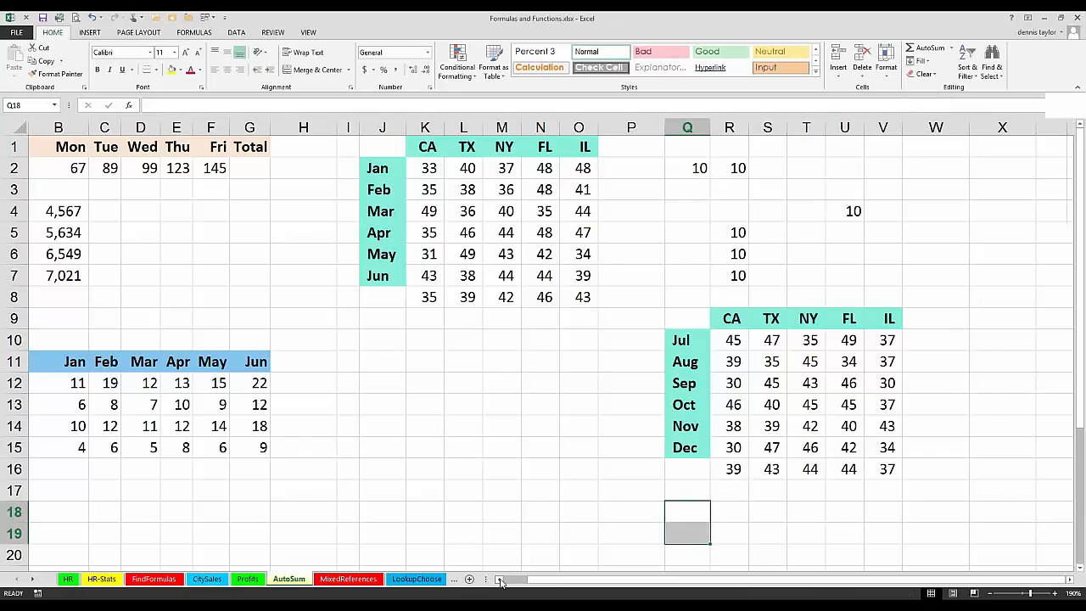
{"action": "left_click", "coordinate": [500, 579]}
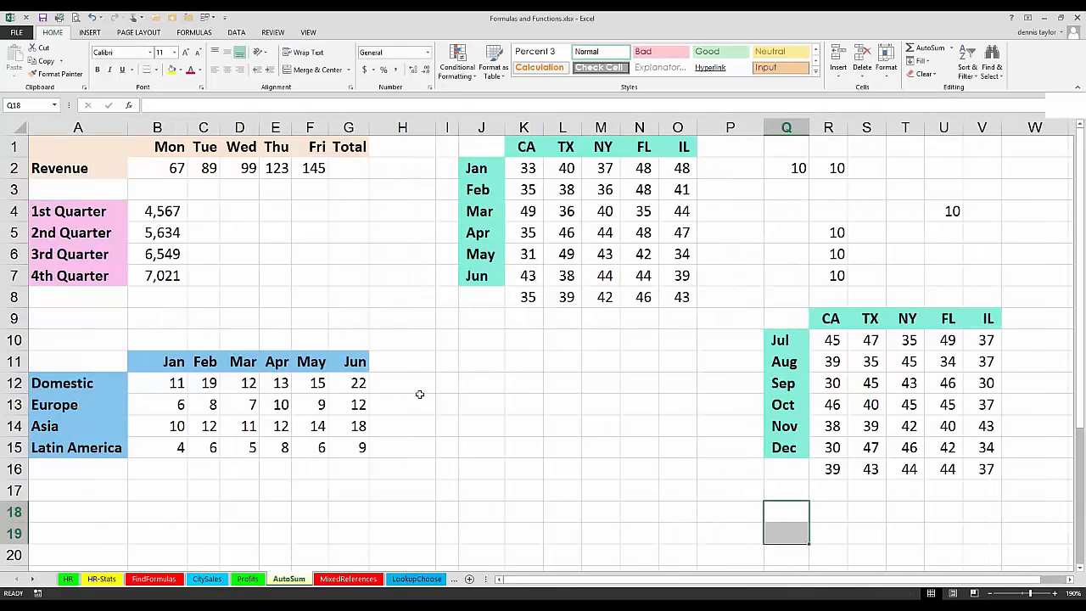
{"action": "left_click", "coordinate": [348, 167]}
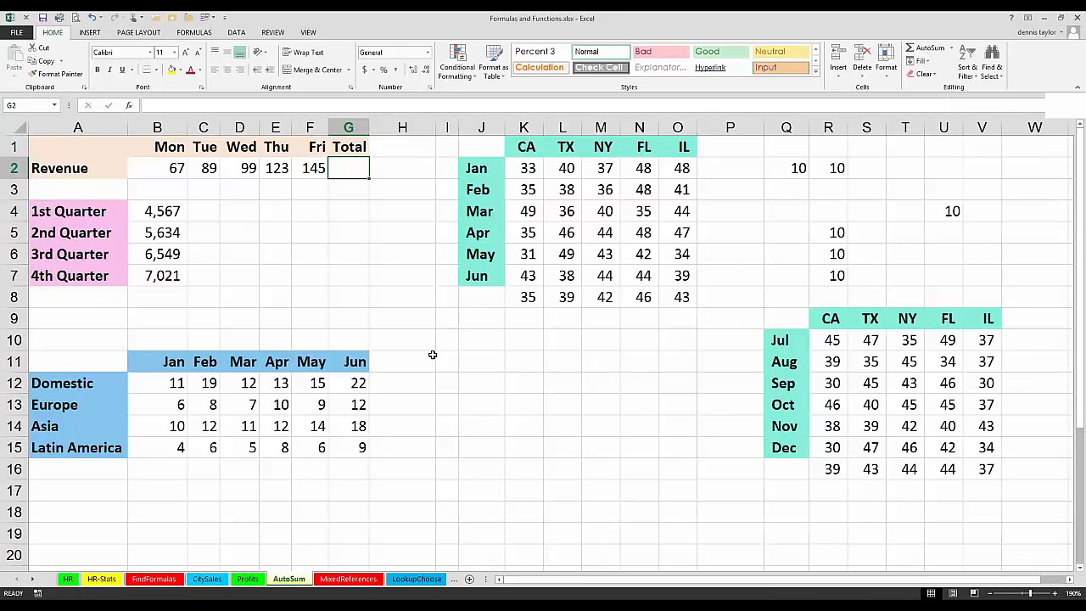
{"action": "key", "text": "alt+equal"}
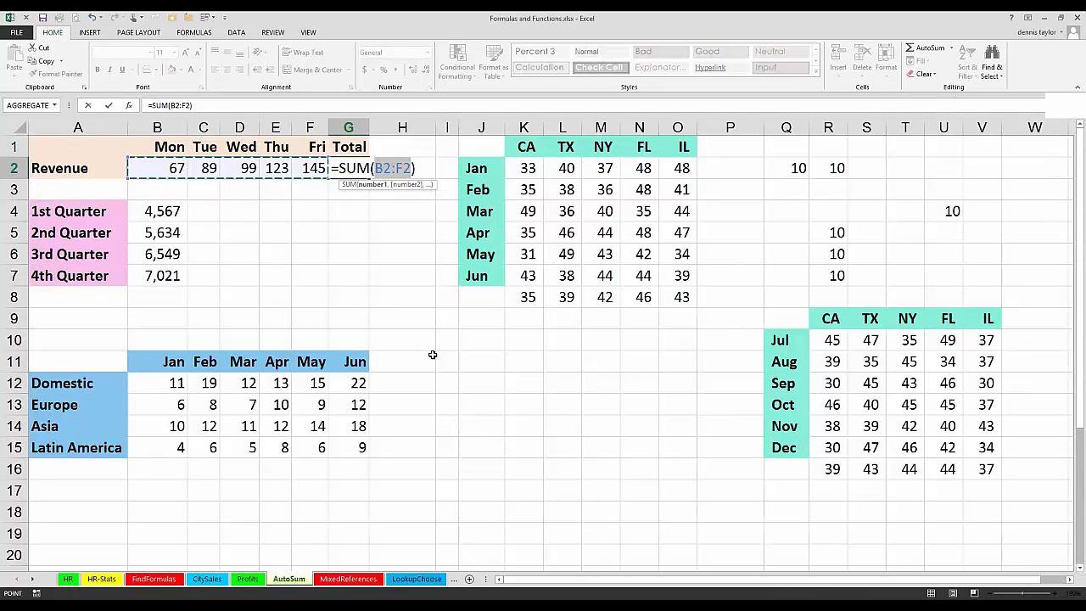
{"action": "key", "text": "Escape"}
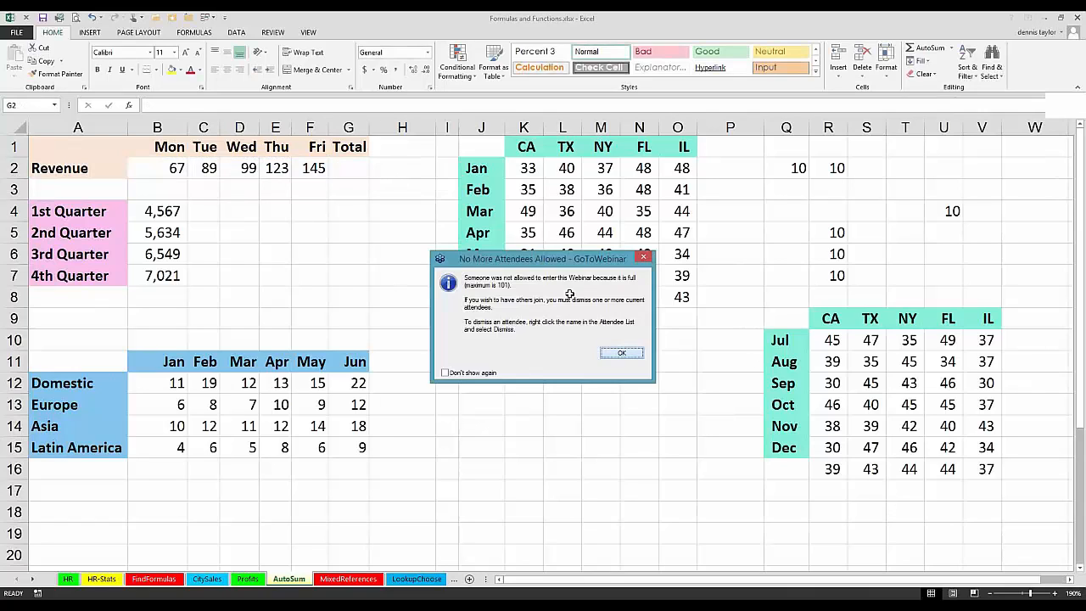
{"action": "key", "text": "Return"}
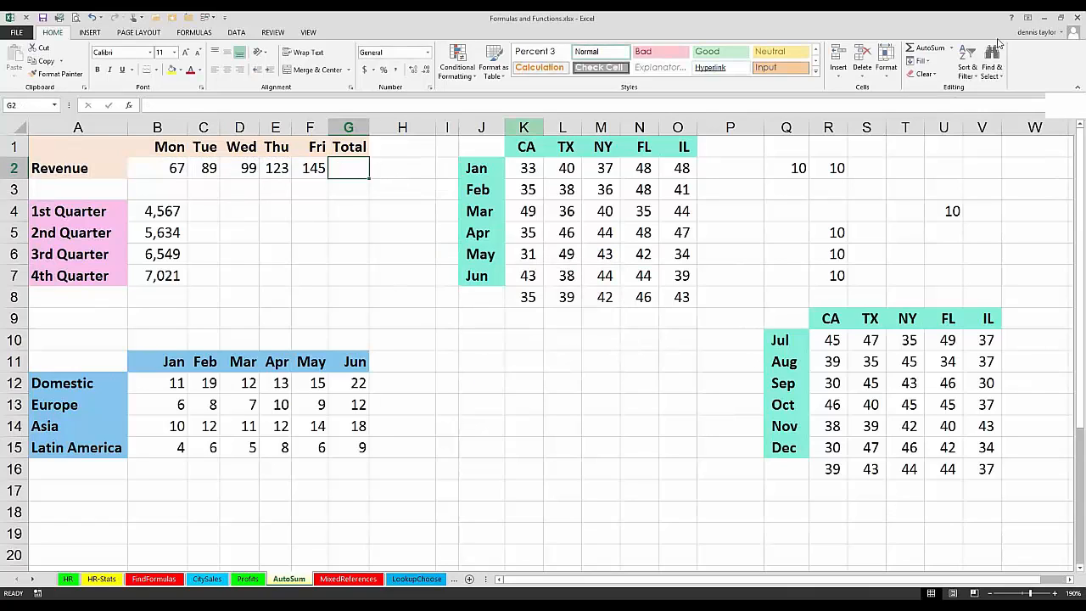
{"action": "left_click", "coordinate": [920, 52]}
{"action": "key", "text": "Return"}
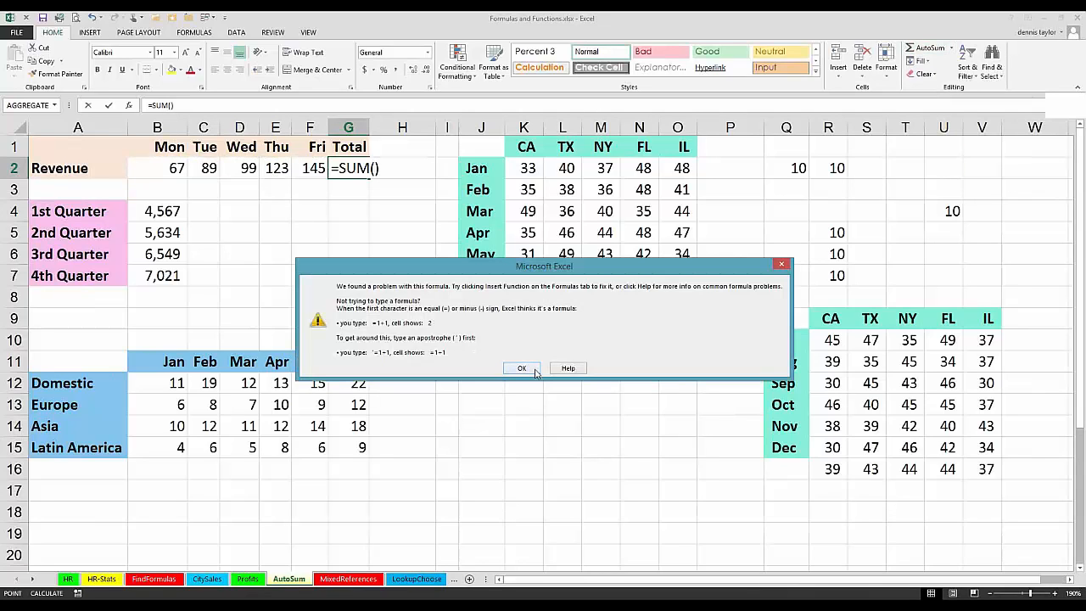
{"action": "left_click", "coordinate": [535, 372]}
{"action": "key", "text": "Escape"}
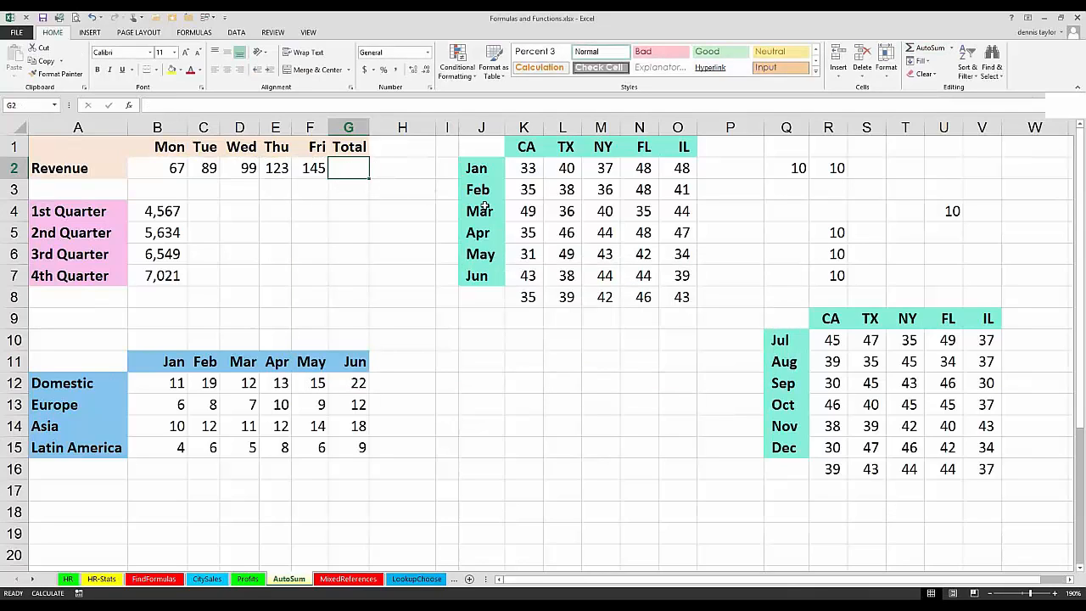
Step: Sum the Monday to Friday revenue in G2 with =SUM(B2:F2), and total the four quarters in B8
{"action": "left_click", "coordinate": [915, 51]}
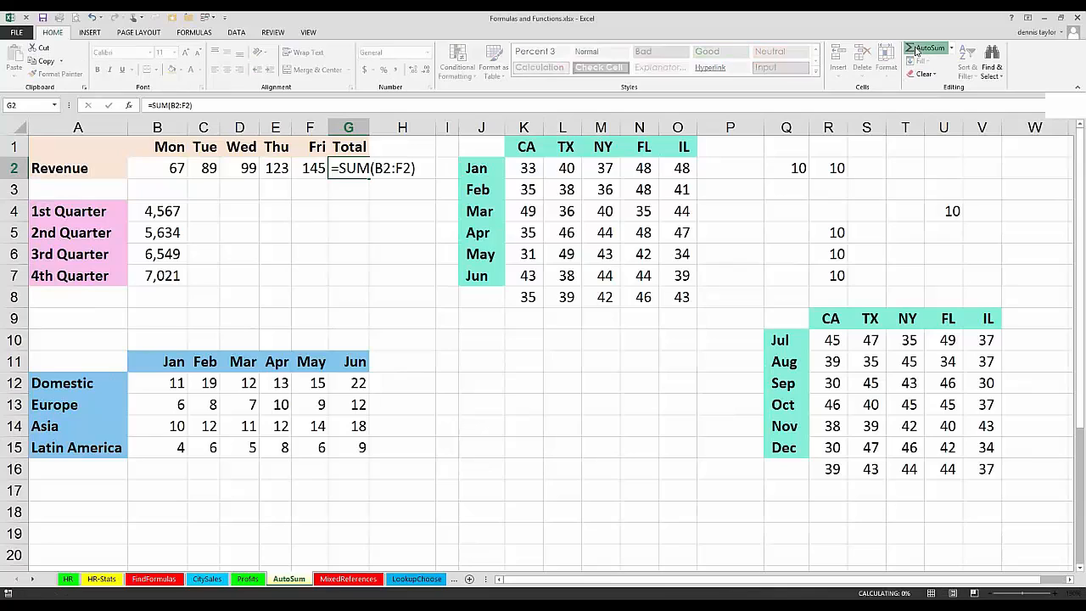
{"action": "left_click", "coordinate": [916, 51]}
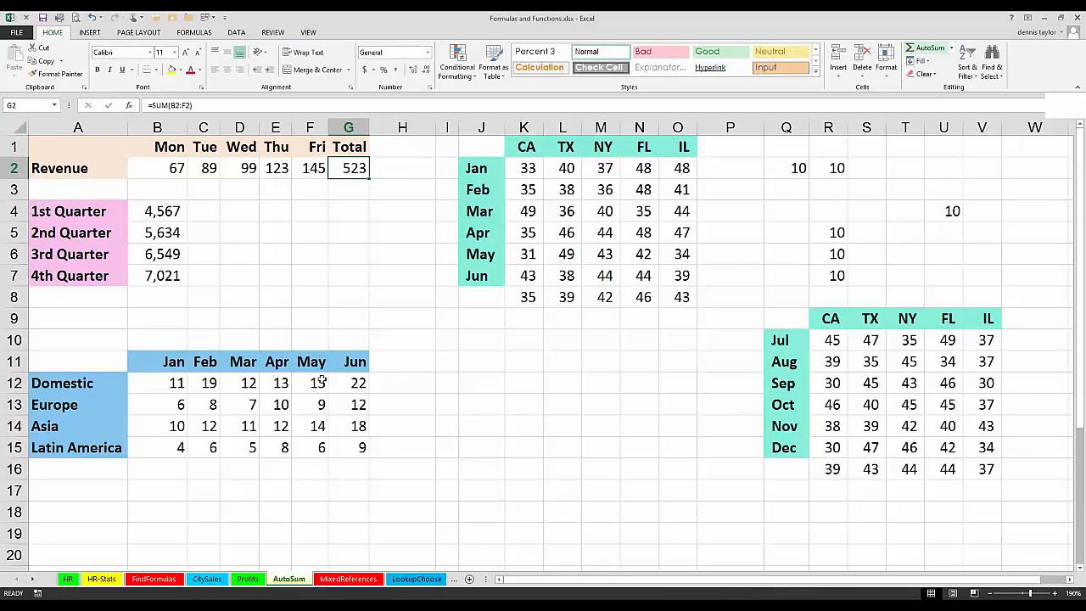
{"action": "left_click", "coordinate": [160, 295]}
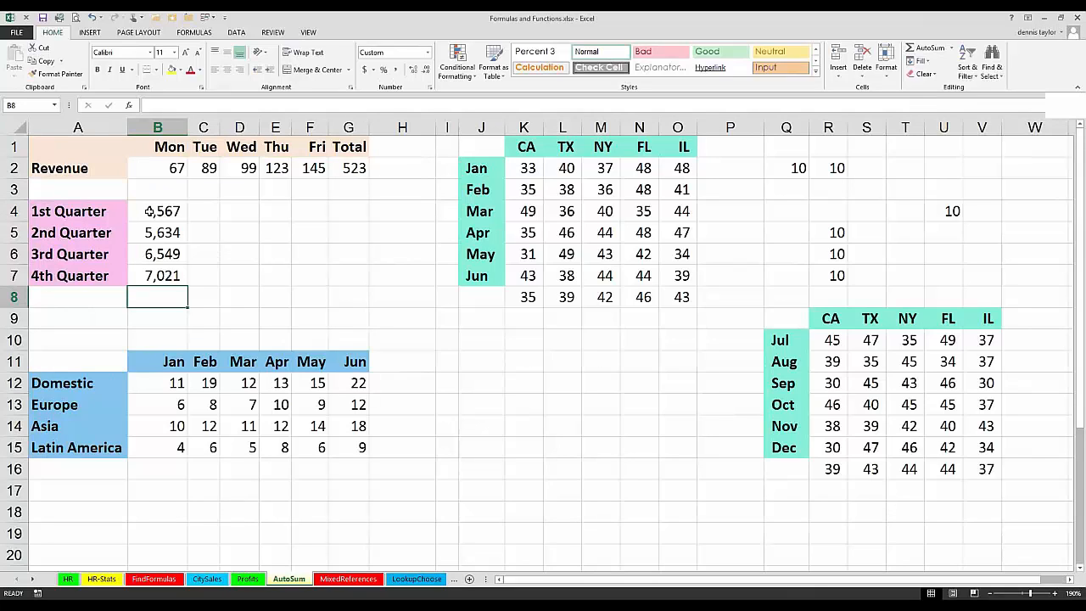
{"action": "left_click_drag", "start_coordinate": [153, 212], "coordinate": [153, 275]}
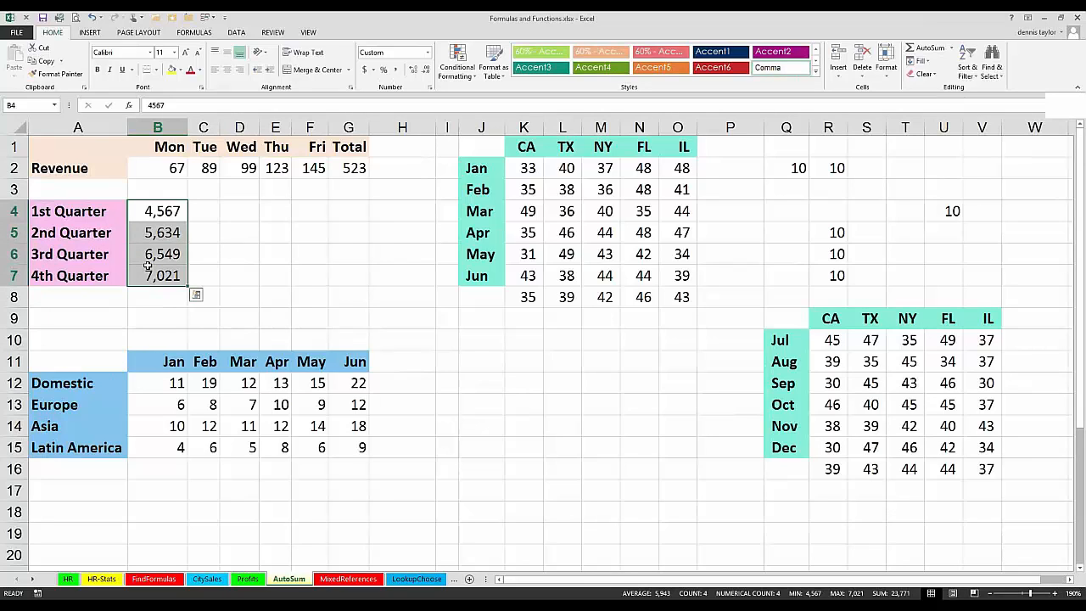
{"action": "key", "text": "alt+equal"}
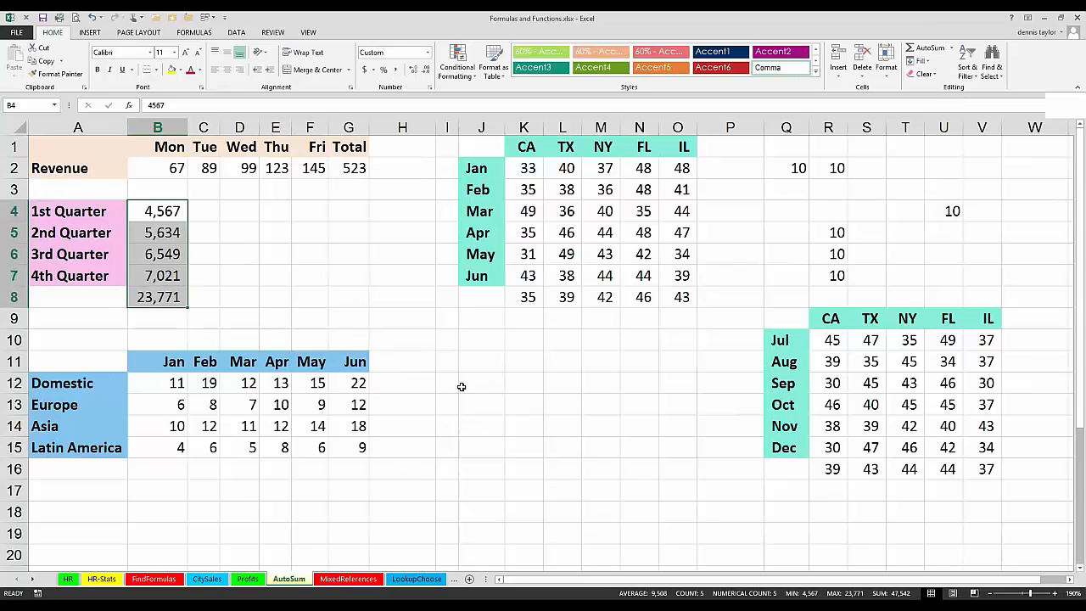
Step: Sum each region in H12:H15 and each month in B16:G16 separately, and undo both sets of totals
{"action": "left_click_drag", "start_coordinate": [415, 384], "coordinate": [413, 447]}
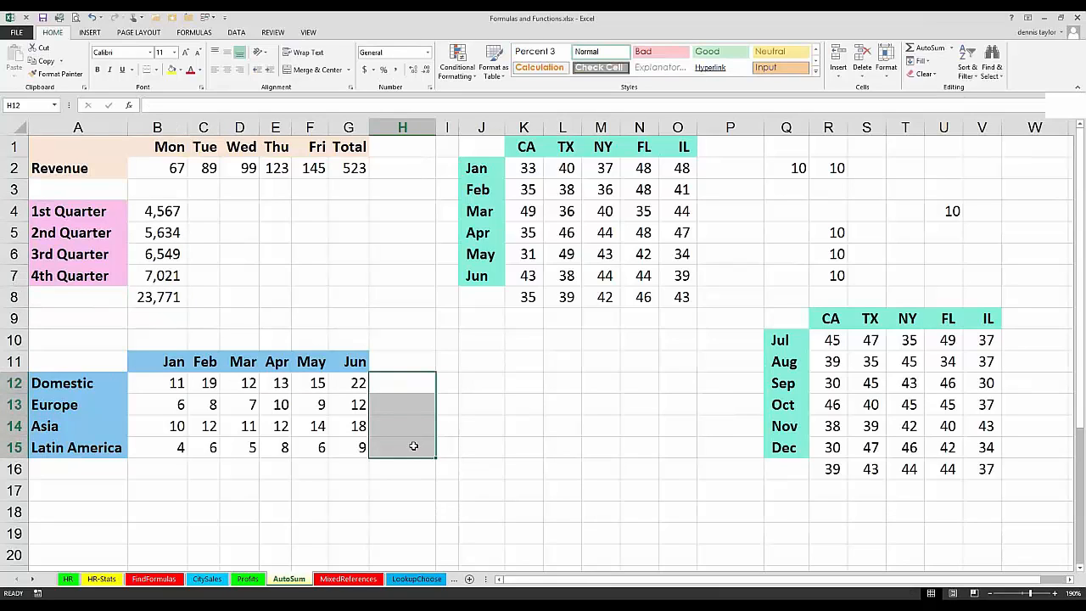
{"action": "key", "text": "alt+equal"}
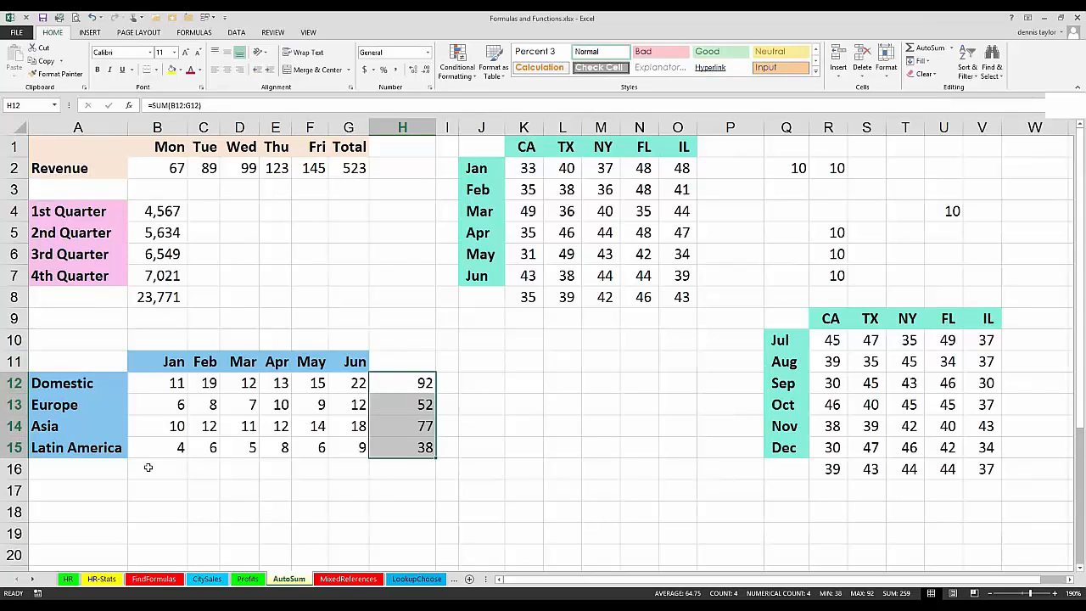
{"action": "left_click_drag", "start_coordinate": [164, 464], "coordinate": [358, 471]}
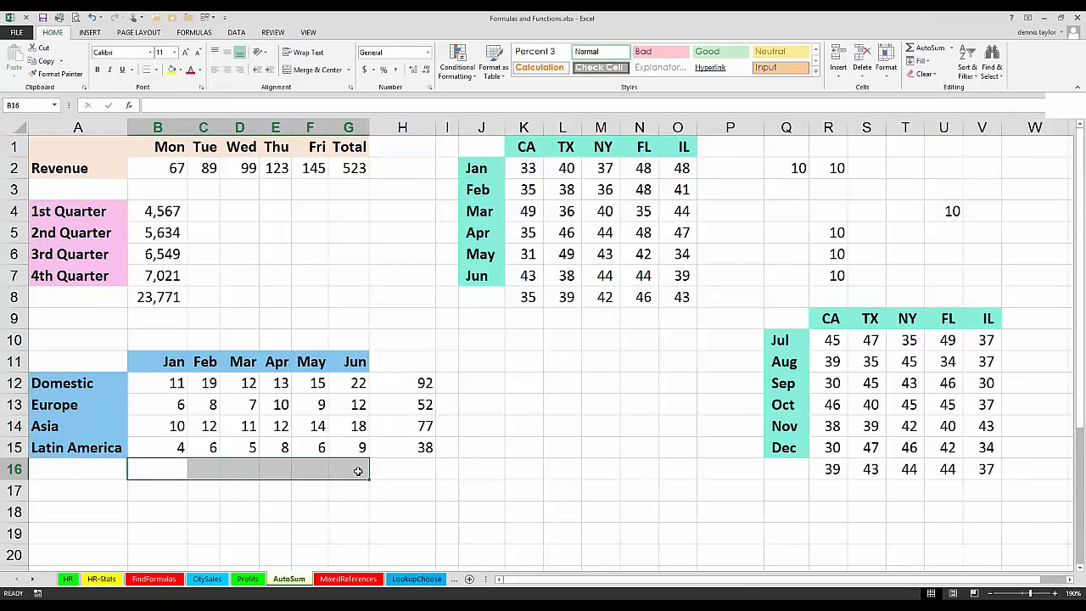
{"action": "key", "text": "alt+equal"}
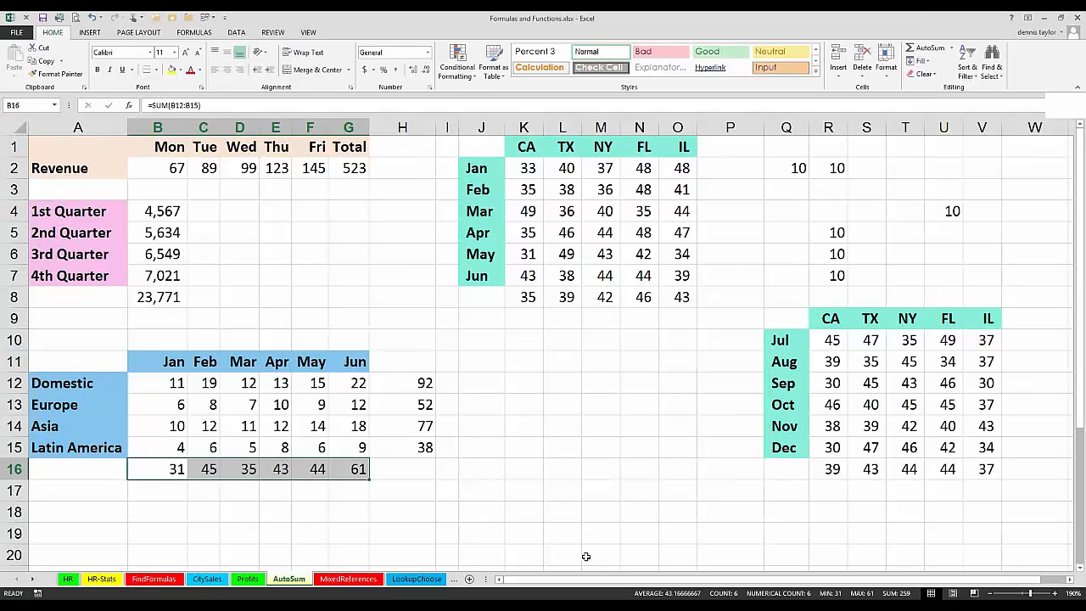
{"action": "key", "text": "ctrl+z"}
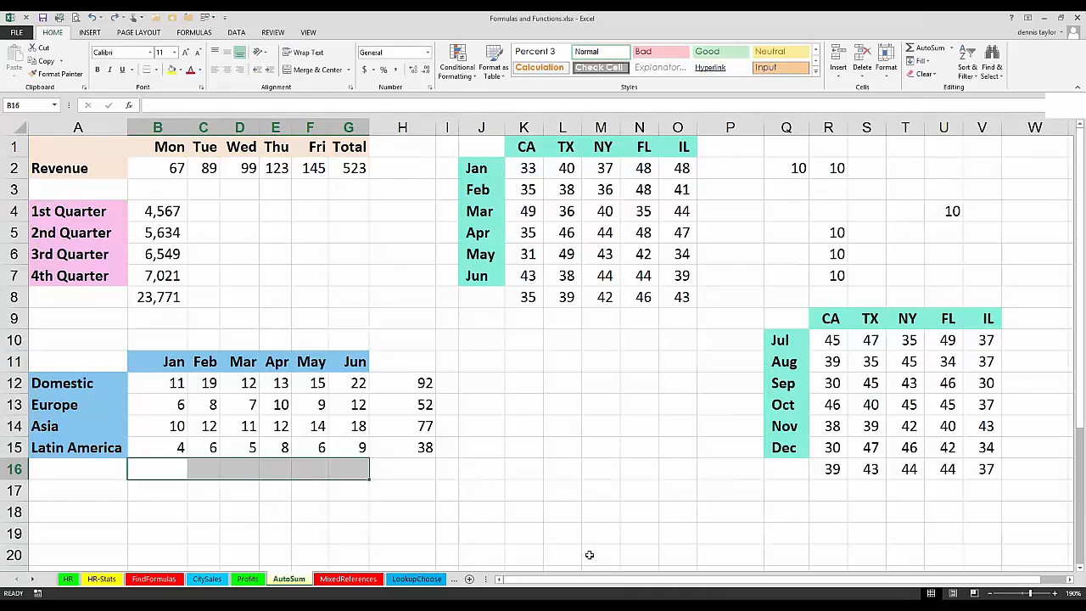
{"action": "key", "text": "ctrl+z"}
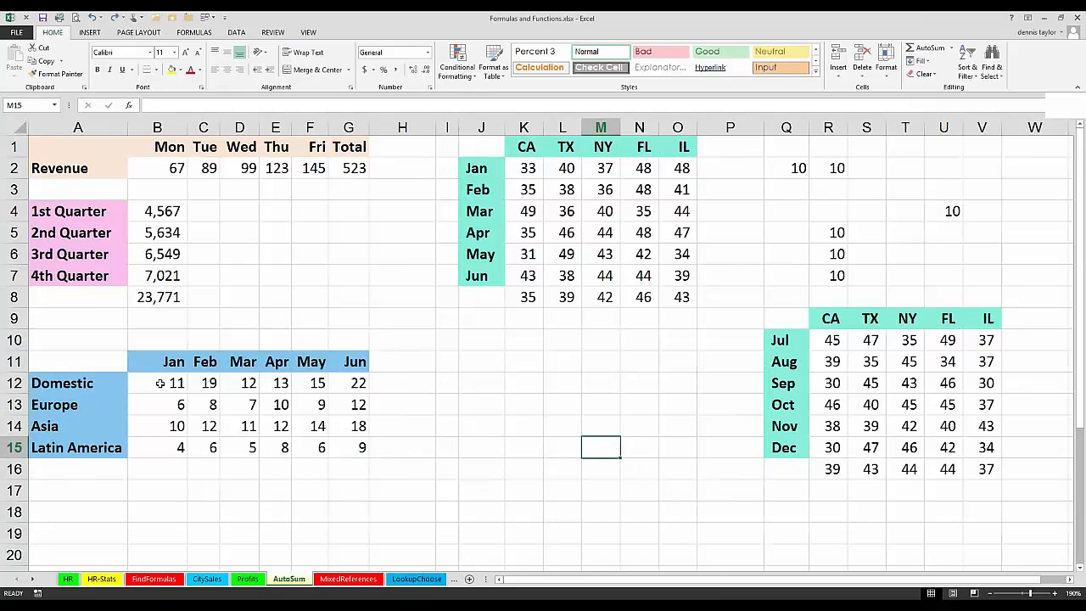
Step: Add all region totals, month totals and the grand total for the January to June table at once across B12:H16
{"action": "left_click_drag", "start_coordinate": [159, 384], "coordinate": [414, 472]}
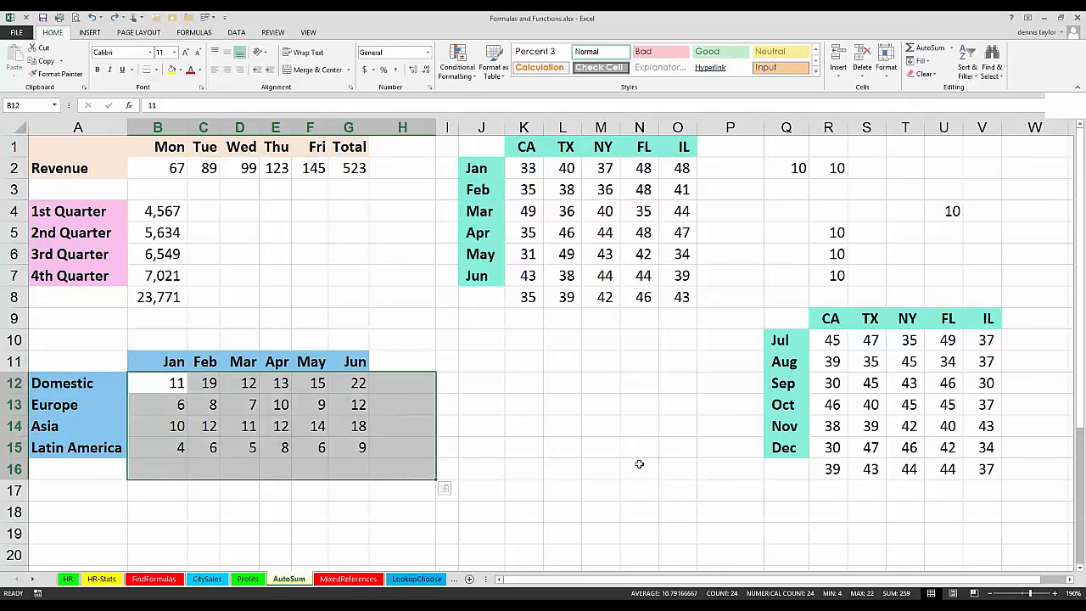
{"action": "key", "text": "alt+Tab"}
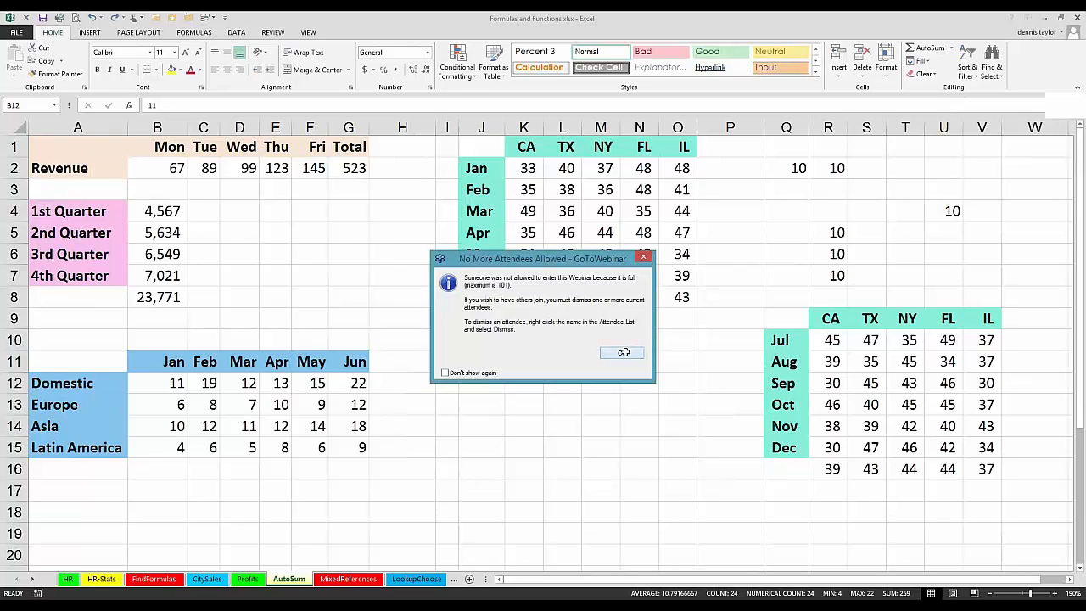
{"action": "left_click", "coordinate": [623, 352]}
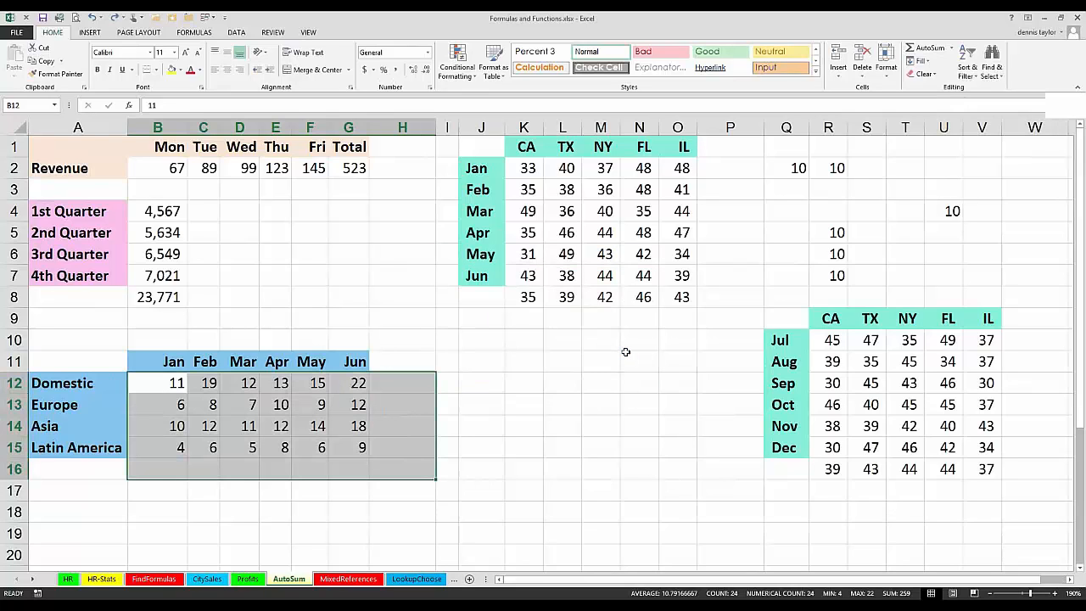
{"action": "key", "text": "alt+equal"}
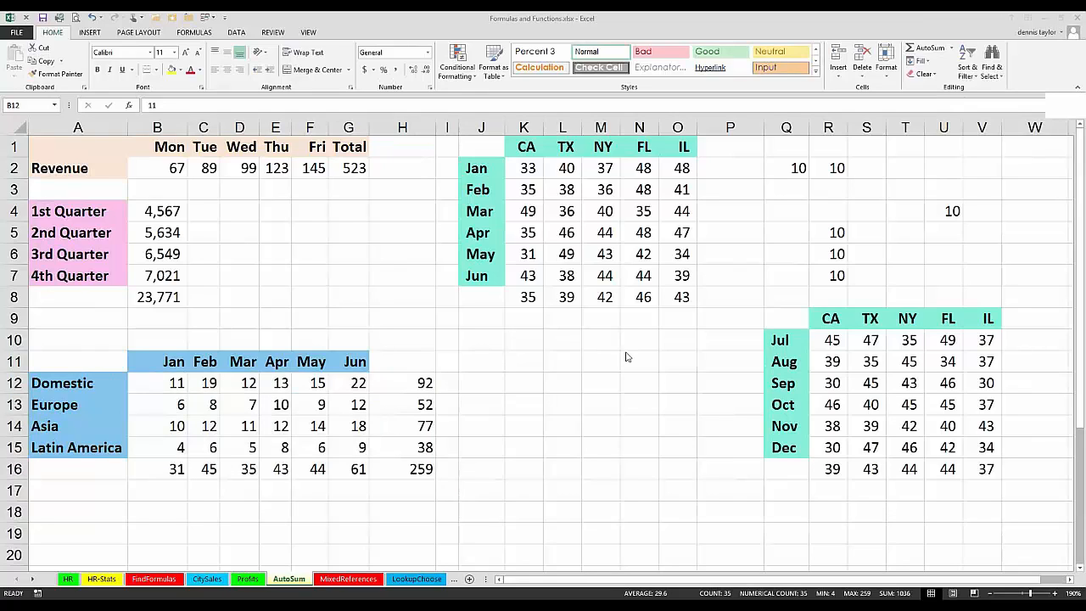
{"action": "left_click", "coordinate": [624, 351]}
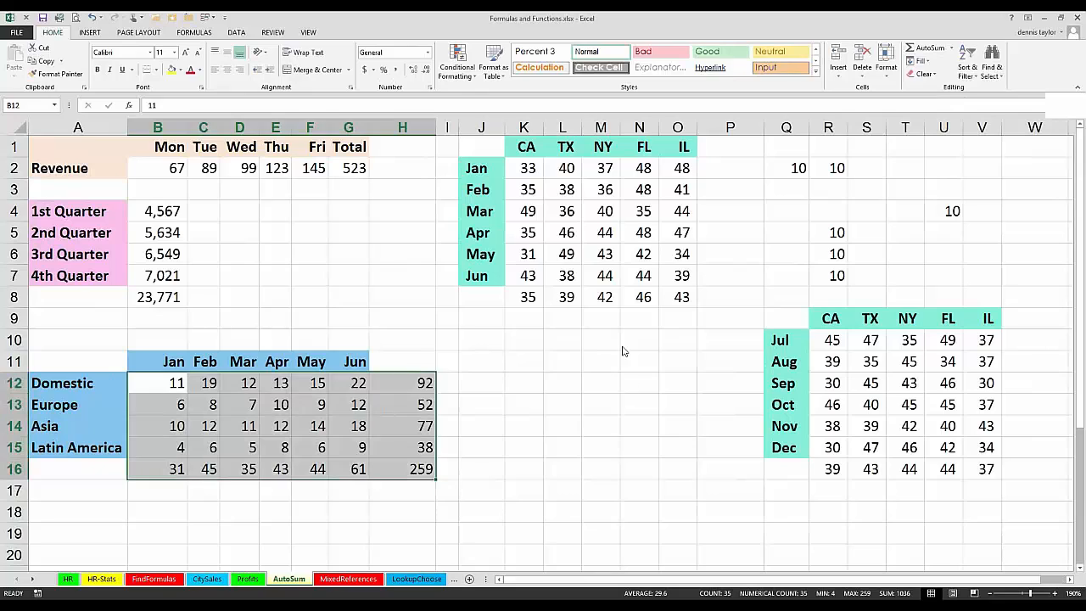
{"action": "left_click", "coordinate": [547, 382]}
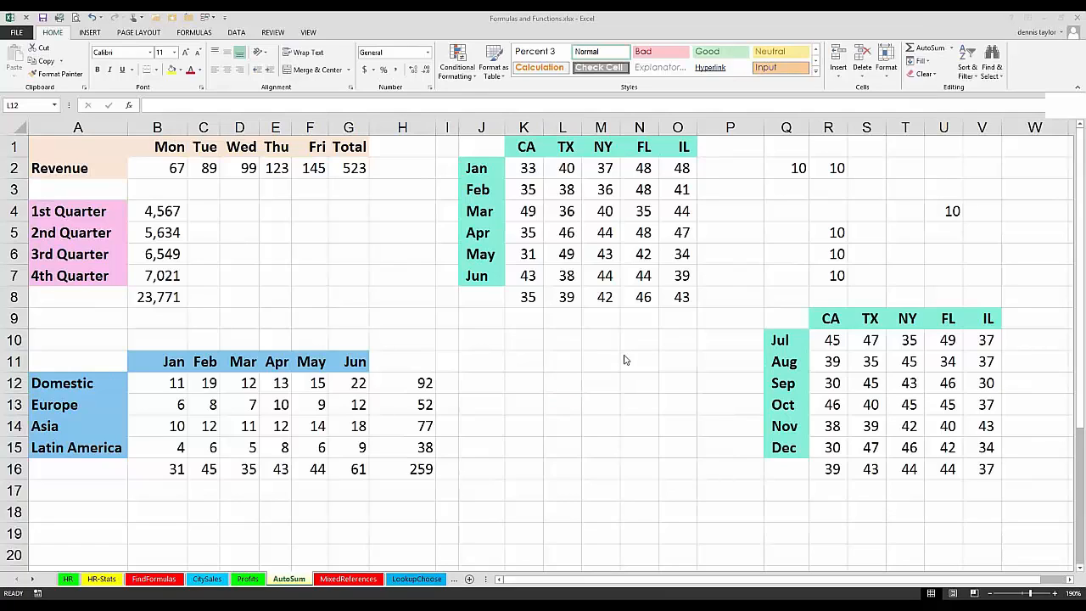
{"action": "key", "text": "Return"}
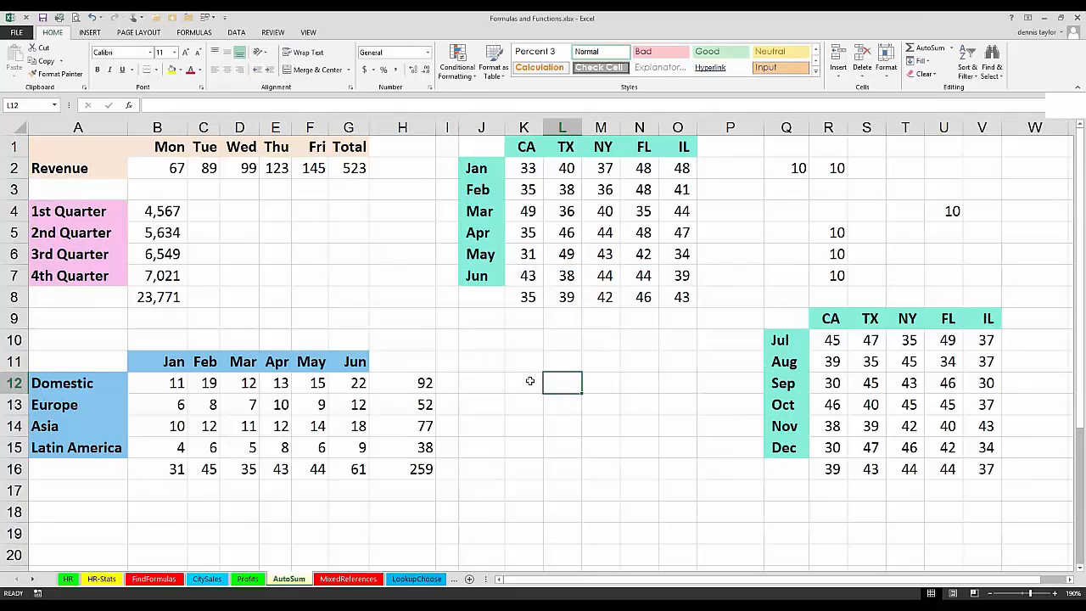
Step: Start a SUM formula in K12 with the NY and FL figures M2:N7 as its first range
{"action": "left_click", "coordinate": [529, 381]}
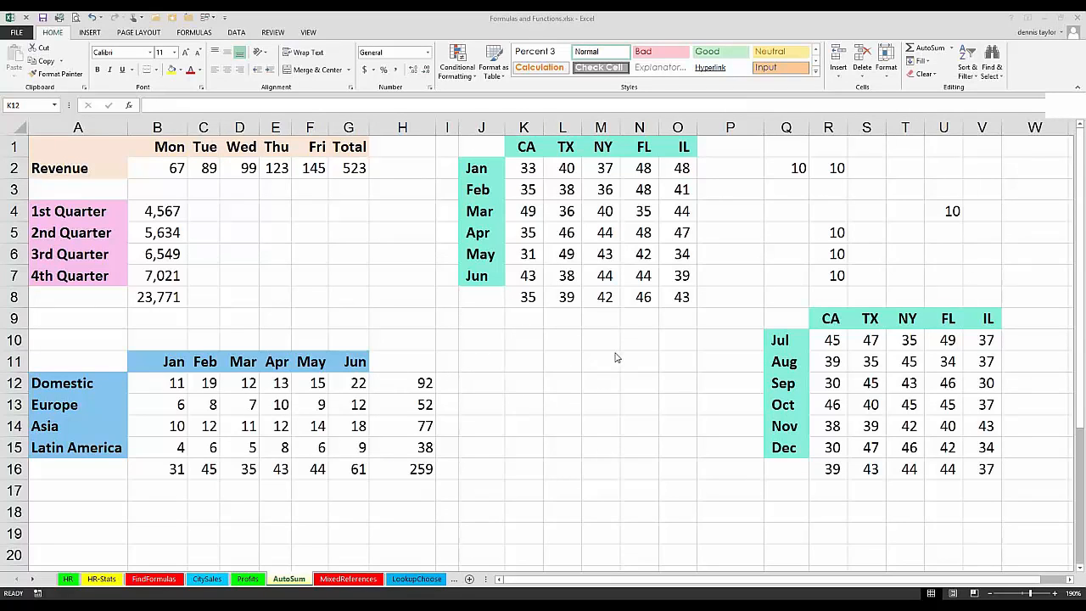
{"action": "left_click", "coordinate": [929, 49]}
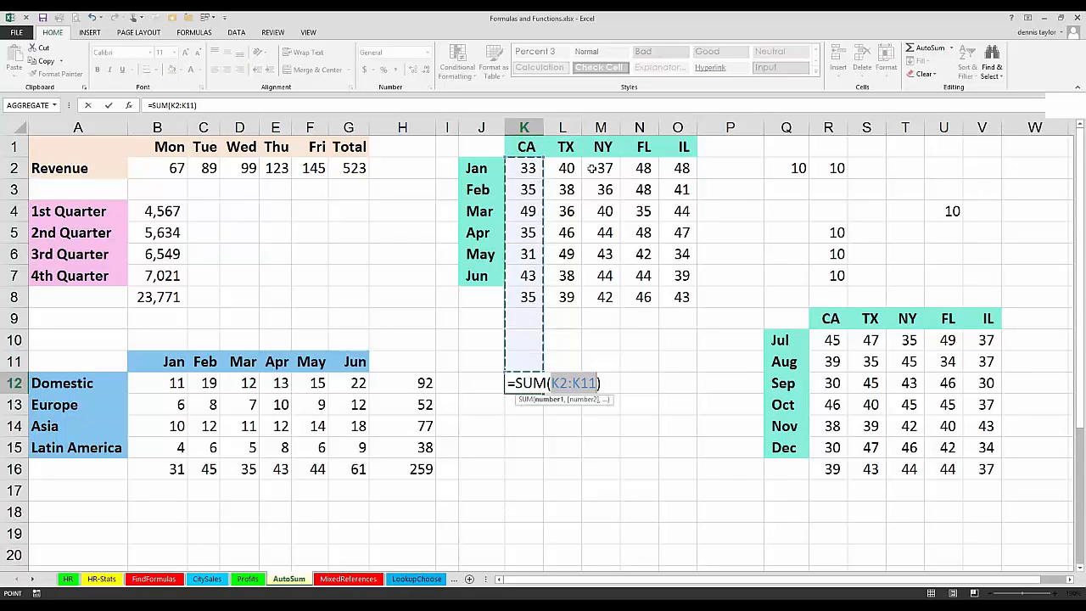
{"action": "left_click_drag", "start_coordinate": [602, 169], "coordinate": [641, 274]}
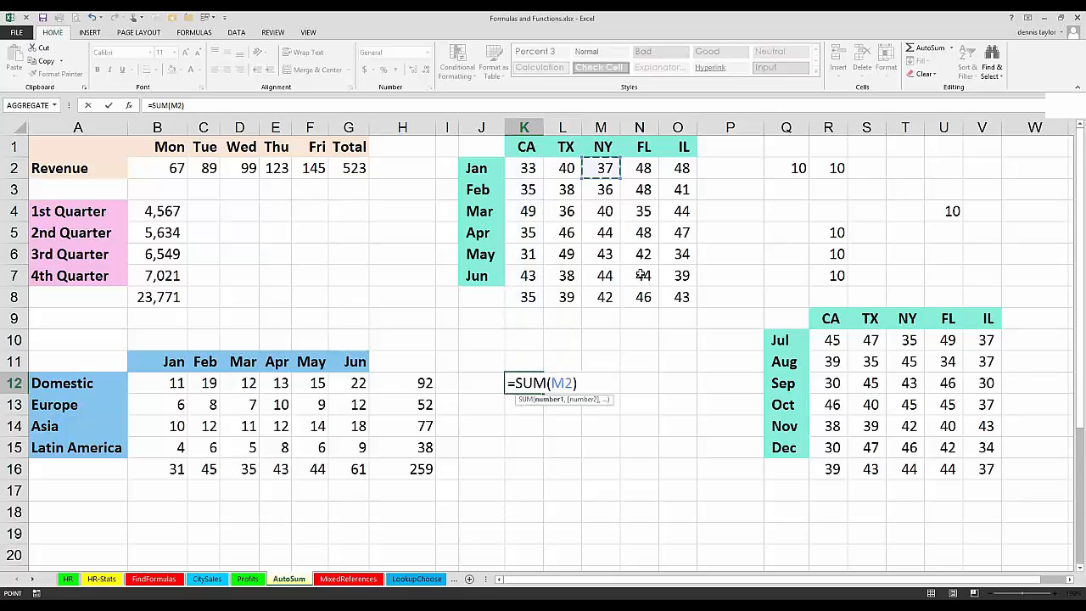
{"action": "type", "text": ","}
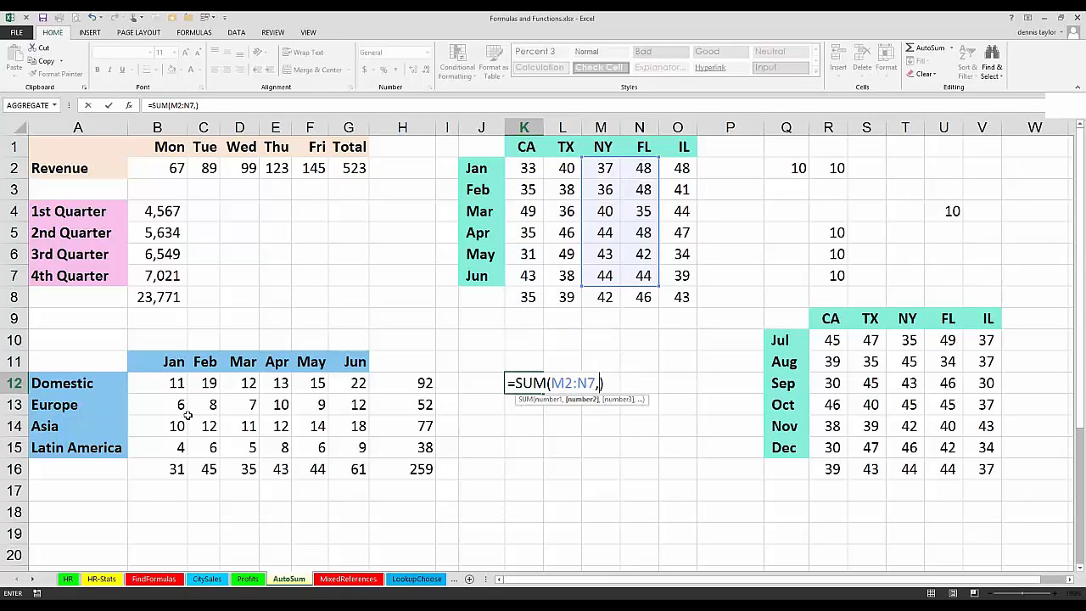
{"action": "left_click_drag", "start_coordinate": [175, 405], "coordinate": [356, 404]}
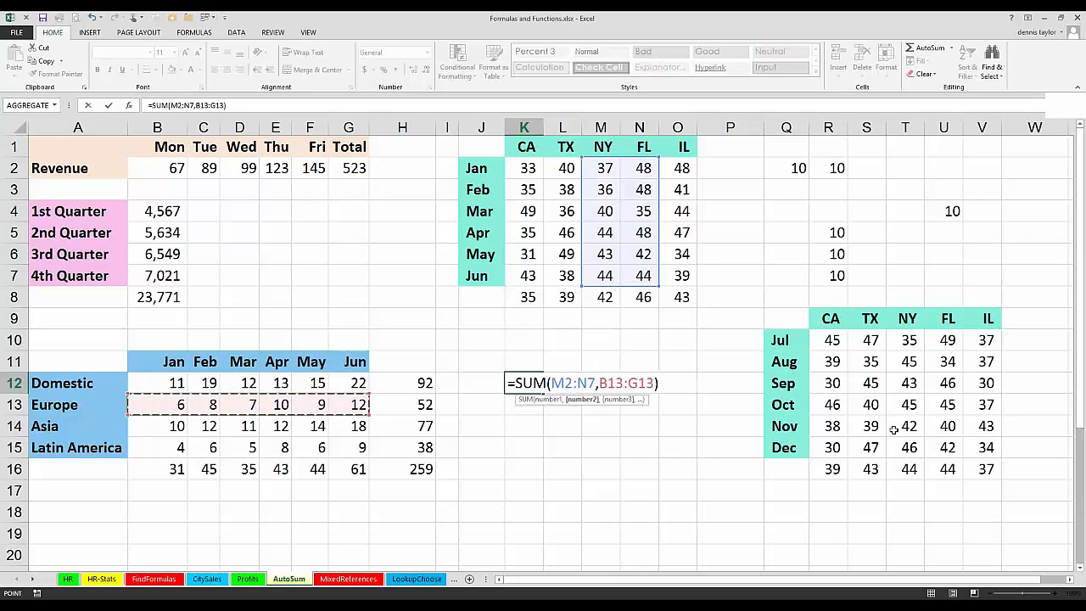
{"action": "left_click_drag", "start_coordinate": [831, 425], "coordinate": [894, 429]}
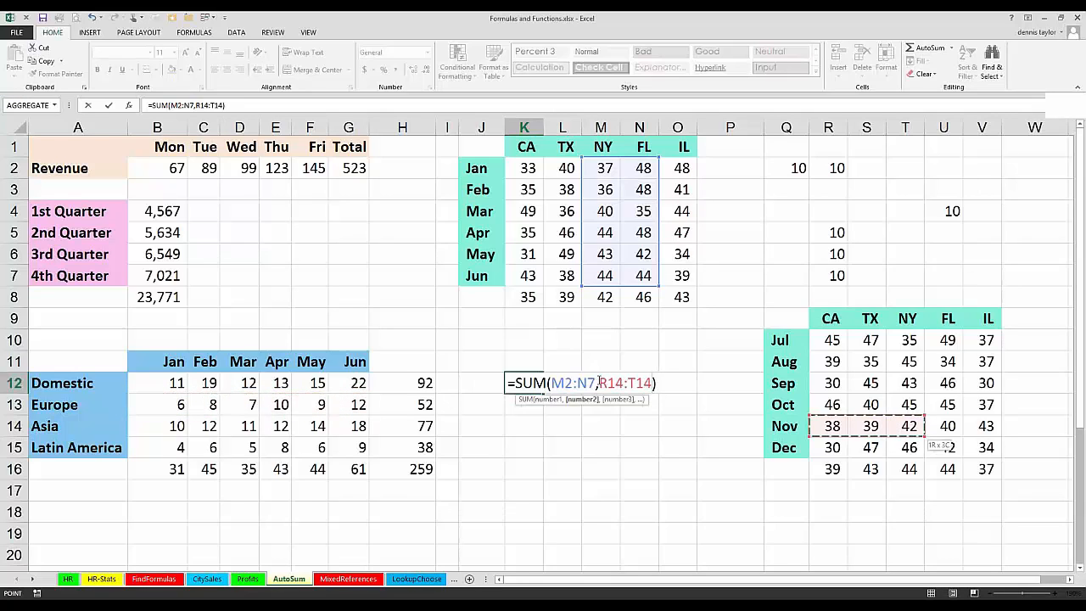
{"action": "key", "text": "BackSpace"}
{"action": "key", "text": "BackSpace"}
{"action": "key", "text": "BackSpace"}
{"action": "key", "text": "BackSpace"}
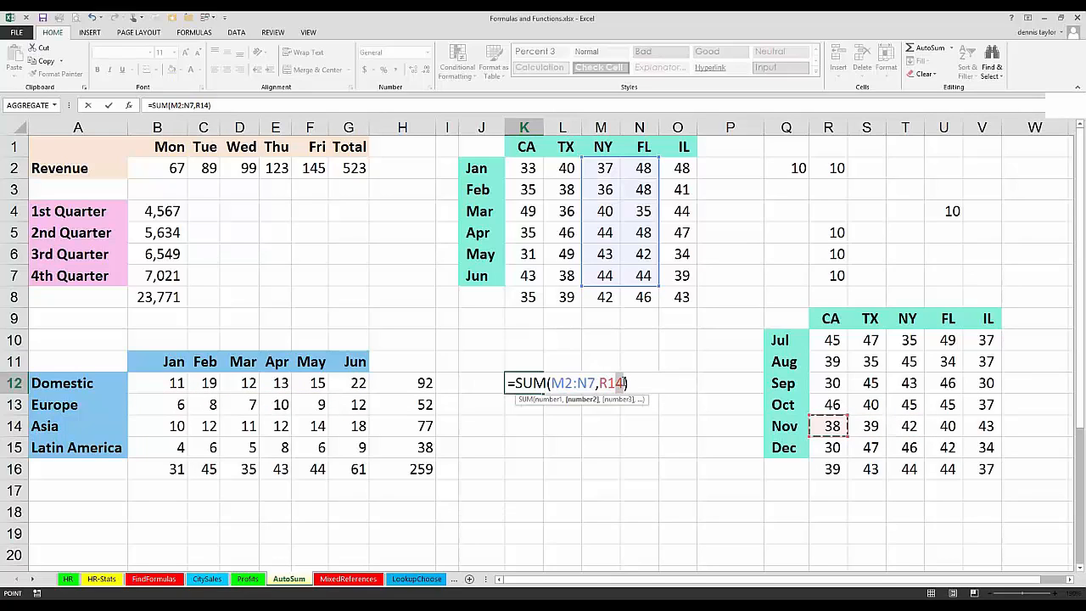
{"action": "left_click", "coordinate": [607, 379]}
{"action": "left_click_drag", "start_coordinate": [607, 379], "coordinate": [602, 376]}
{"action": "key", "text": "BackSpace"}
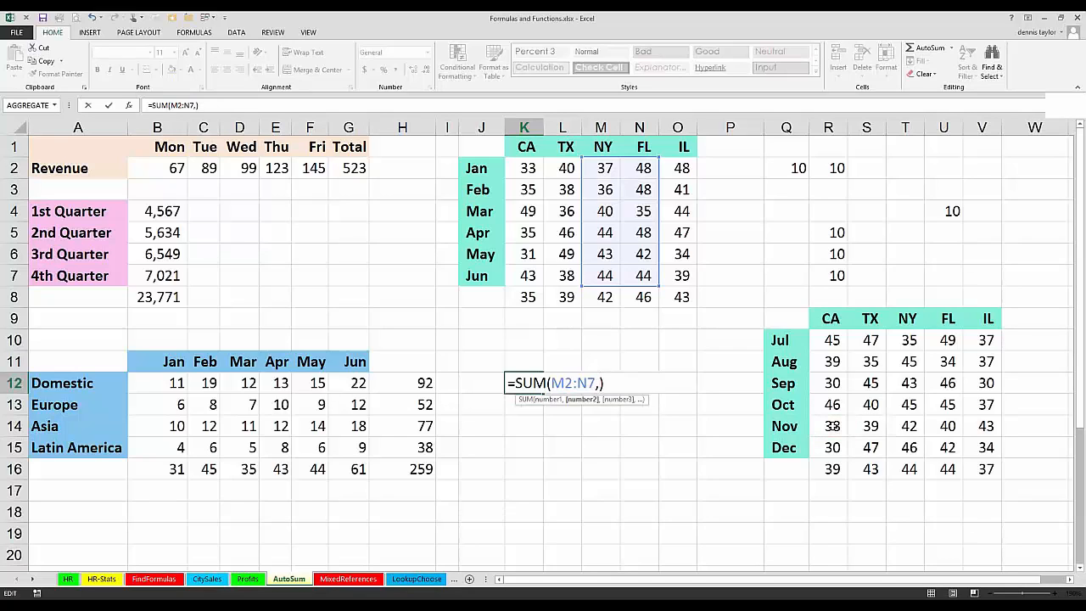
Step: Complete the SUM formula in K12 with the November row R14:V14 and the May column F12:F15 as further ranges
{"action": "left_click_drag", "start_coordinate": [831, 426], "coordinate": [975, 425]}
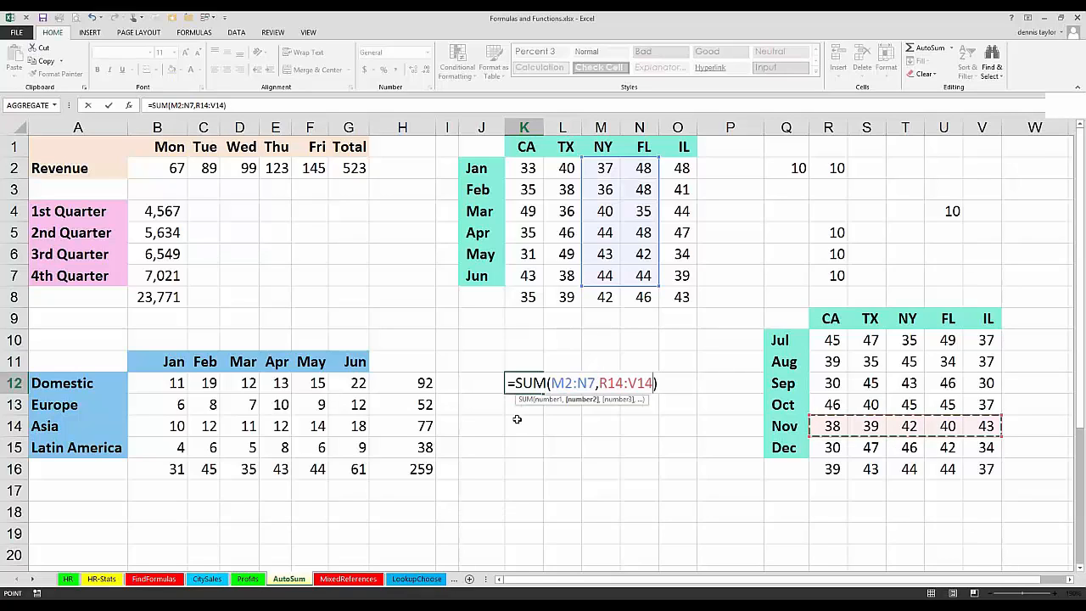
{"action": "type", "text": ","}
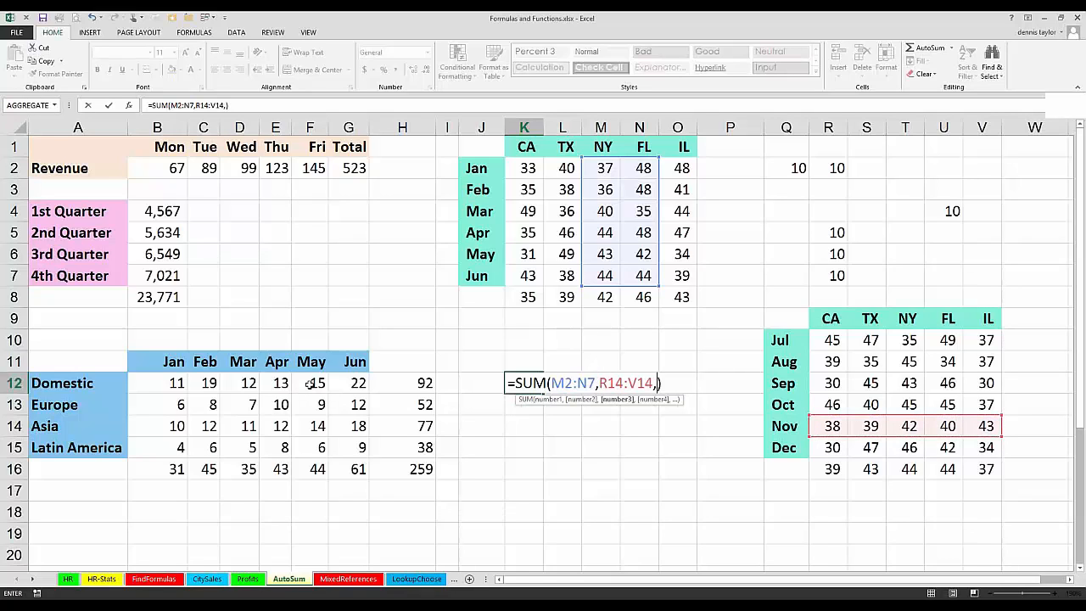
{"action": "left_click_drag", "start_coordinate": [317, 383], "coordinate": [317, 447]}
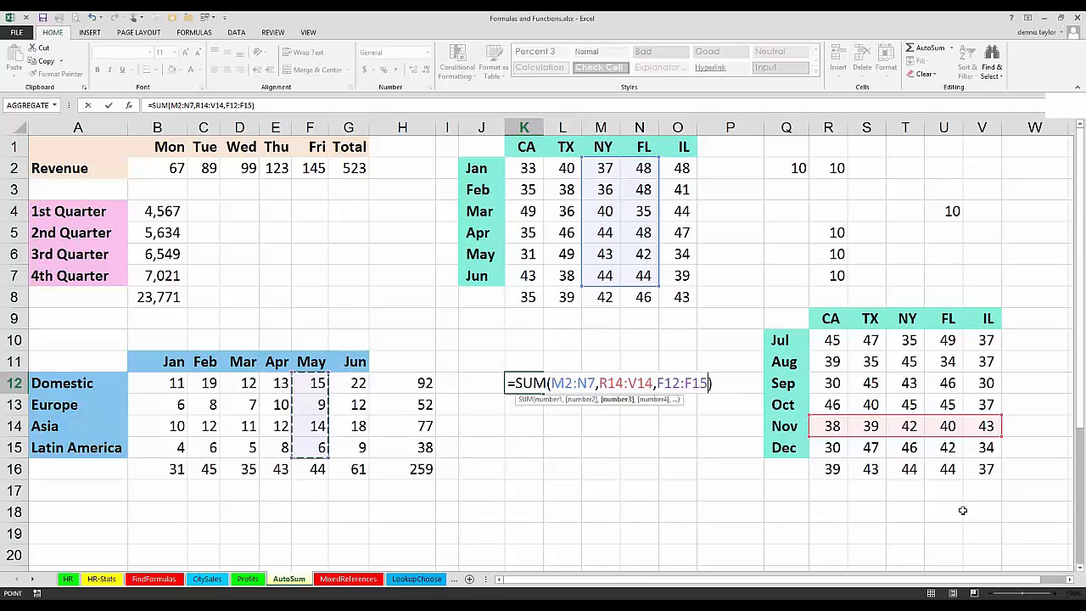
{"action": "key", "text": "Return"}
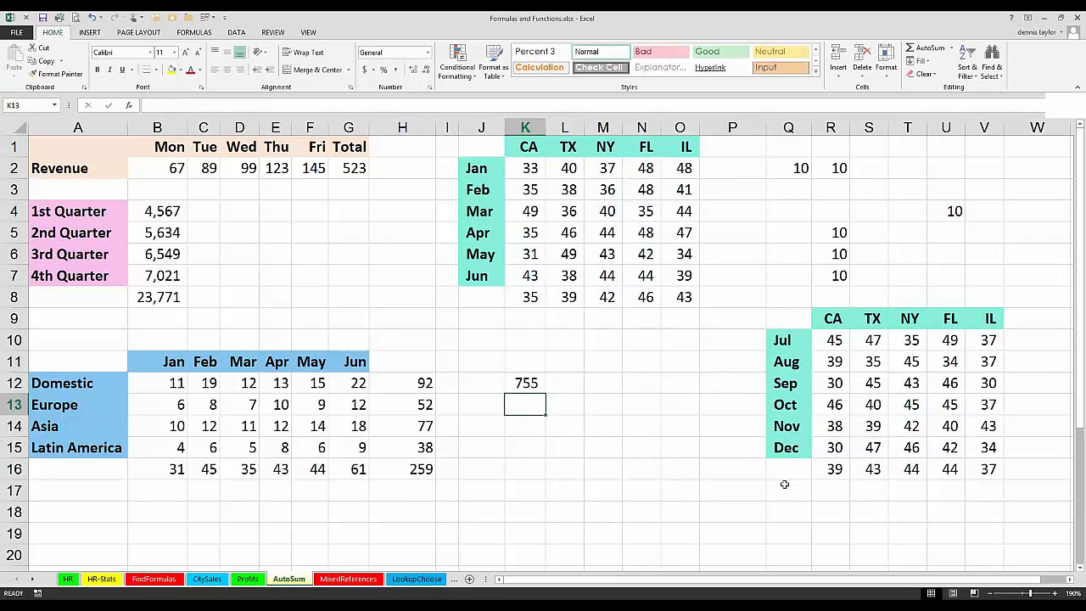
{"action": "left_click", "coordinate": [785, 485]}
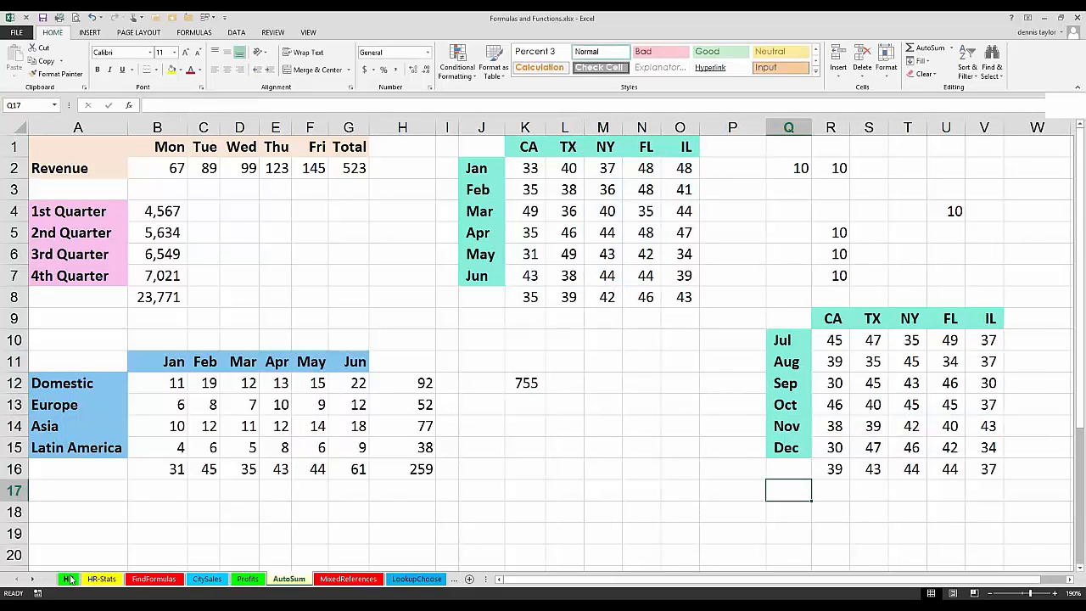
Step: On the HR sheet, move the 2.91% rate from O1 to P1
{"action": "left_click", "coordinate": [71, 578]}
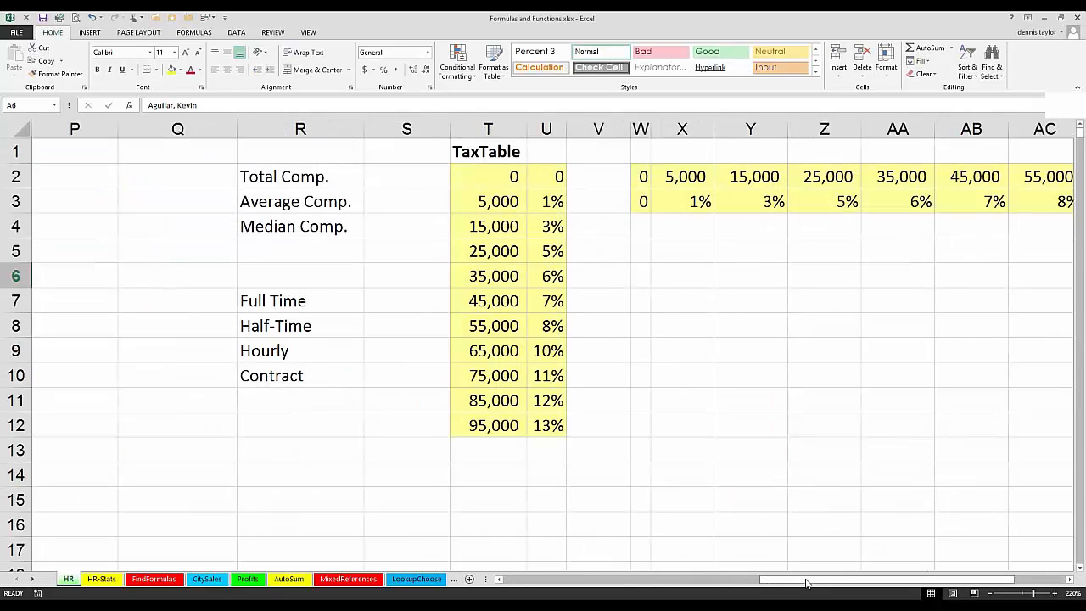
{"action": "left_click_drag", "start_coordinate": [806, 582], "coordinate": [680, 584]}
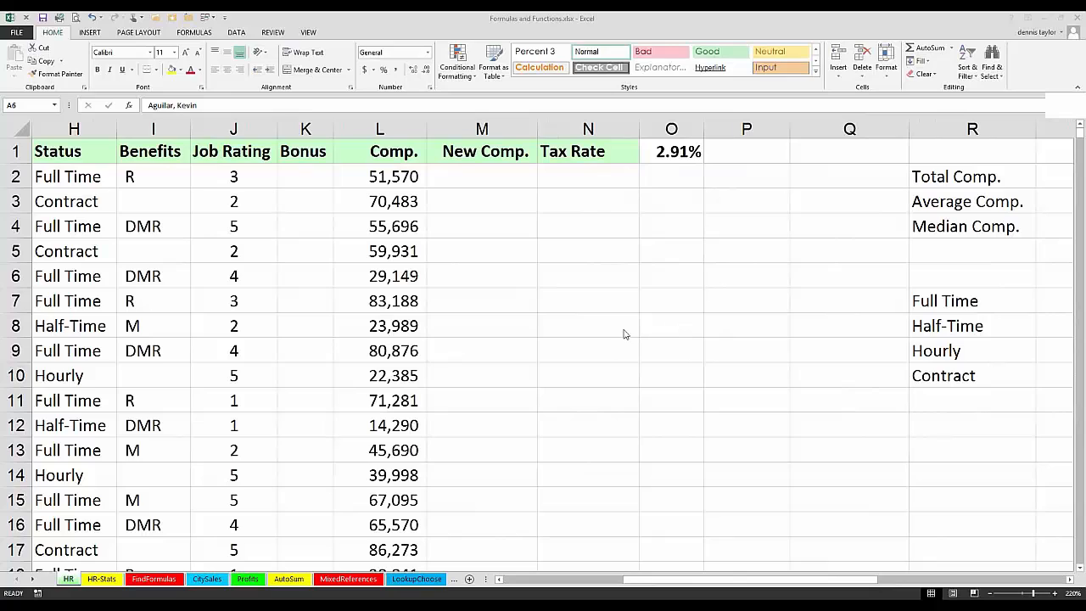
{"action": "left_click", "coordinate": [482, 177]}
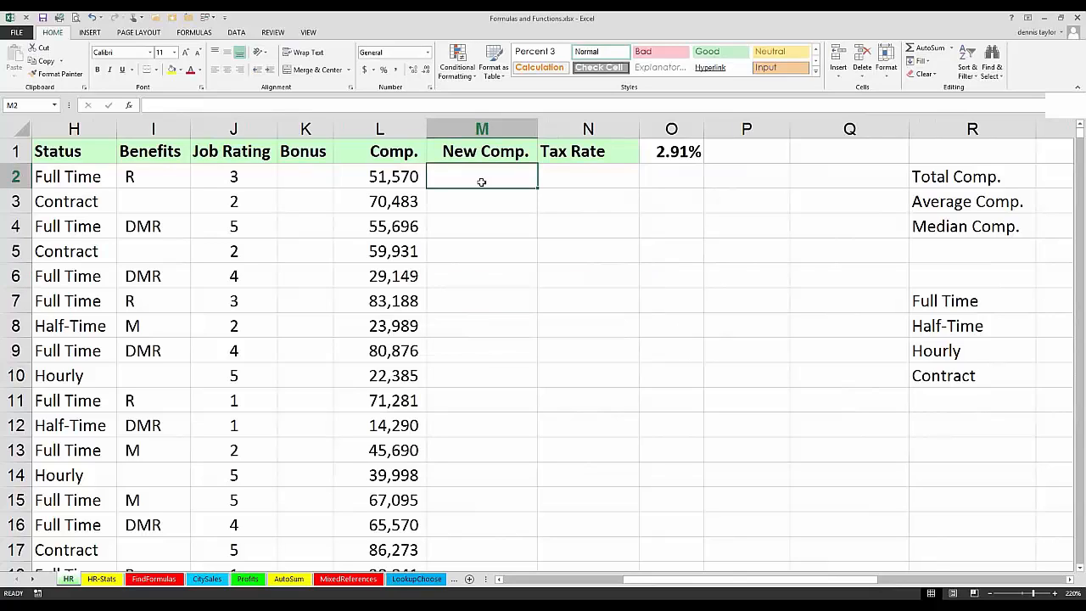
{"action": "left_click", "coordinate": [1071, 579]}
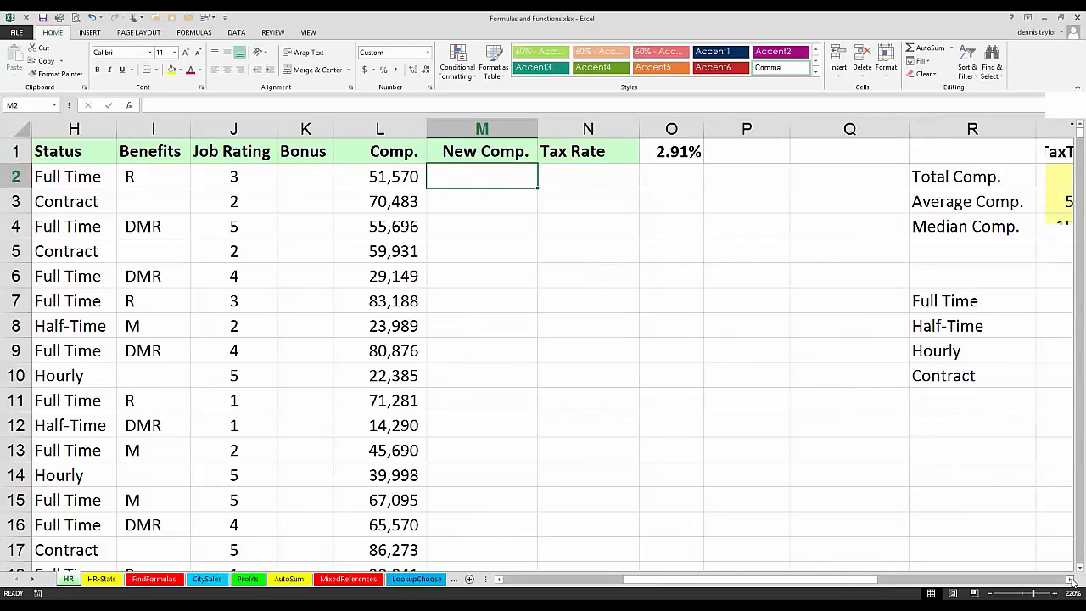
{"action": "left_click", "coordinate": [1071, 580]}
{"action": "left_click", "coordinate": [1071, 580]}
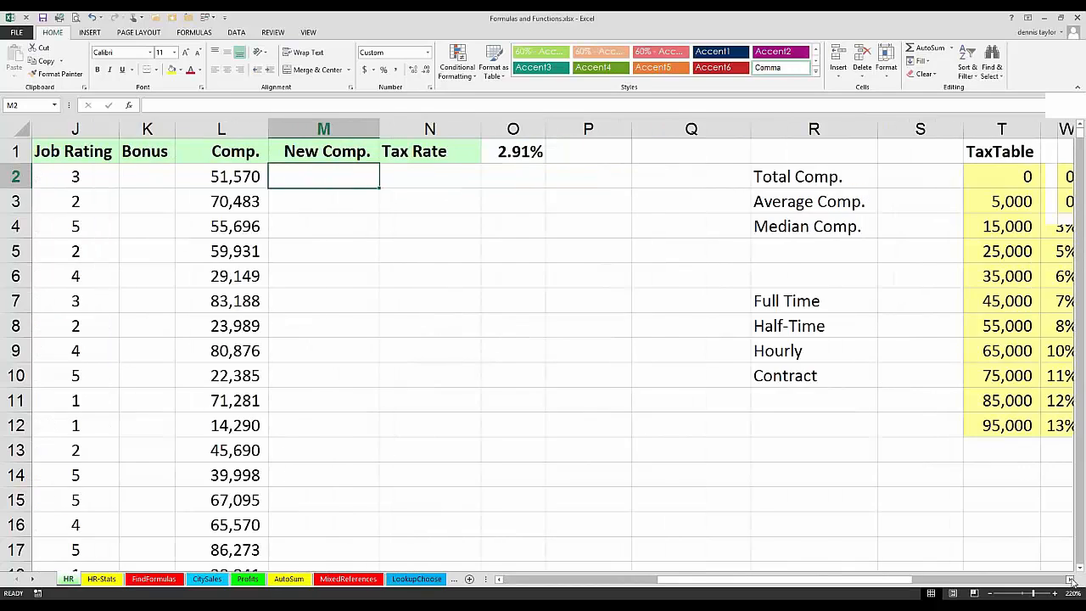
{"action": "left_click", "coordinate": [1072, 581]}
{"action": "left_click", "coordinate": [1071, 580]}
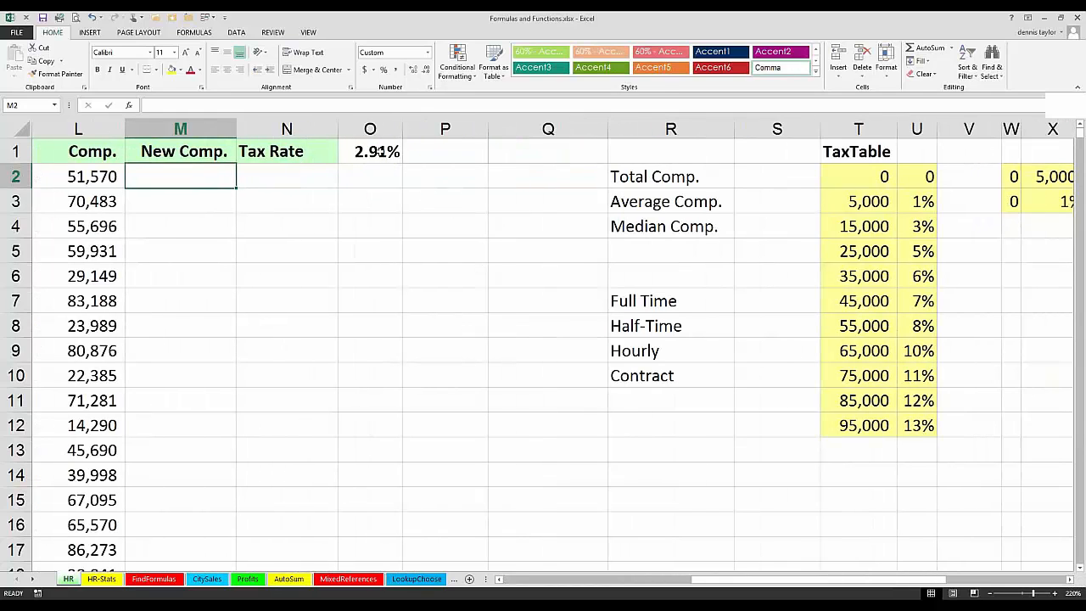
{"action": "left_click", "coordinate": [380, 151]}
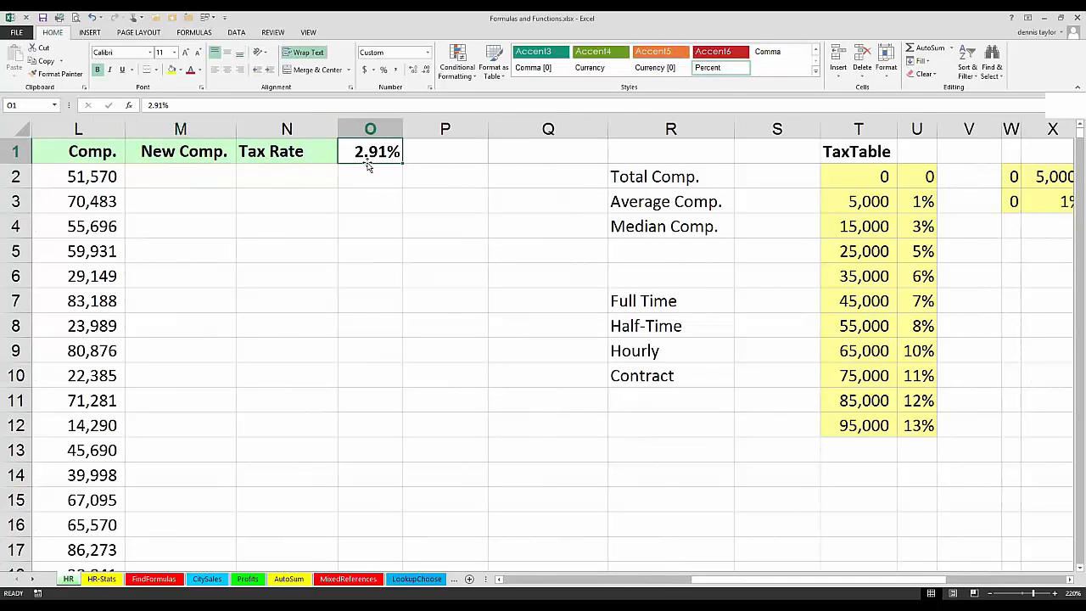
{"action": "left_click_drag", "start_coordinate": [369, 167], "coordinate": [439, 157]}
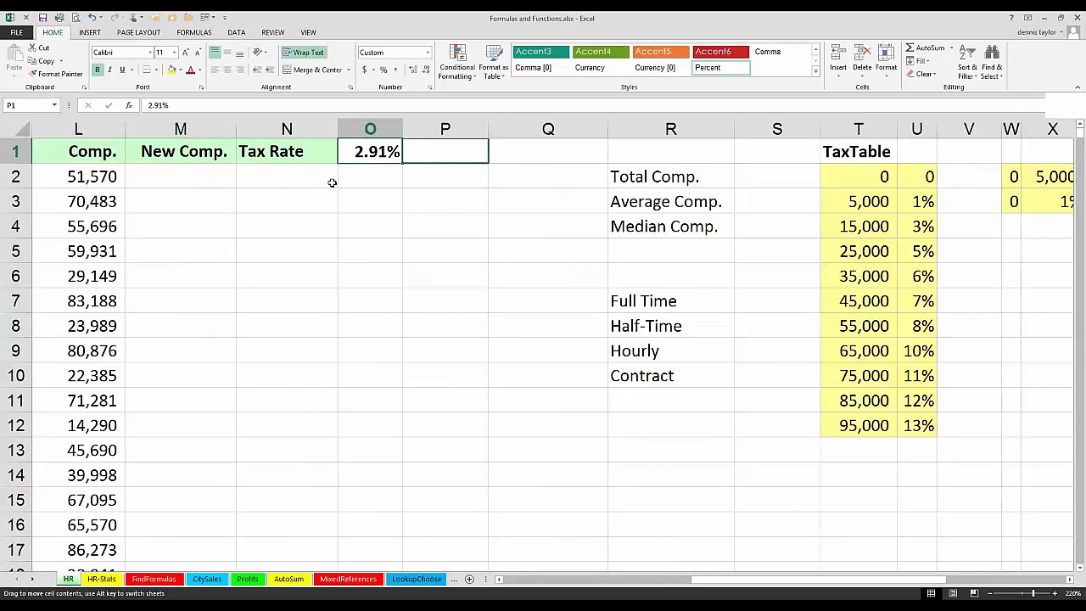
Step: Calculate the new compensation in M2 with =L2*P1+L2 and copy the formula down to M4
{"action": "left_click", "coordinate": [201, 175]}
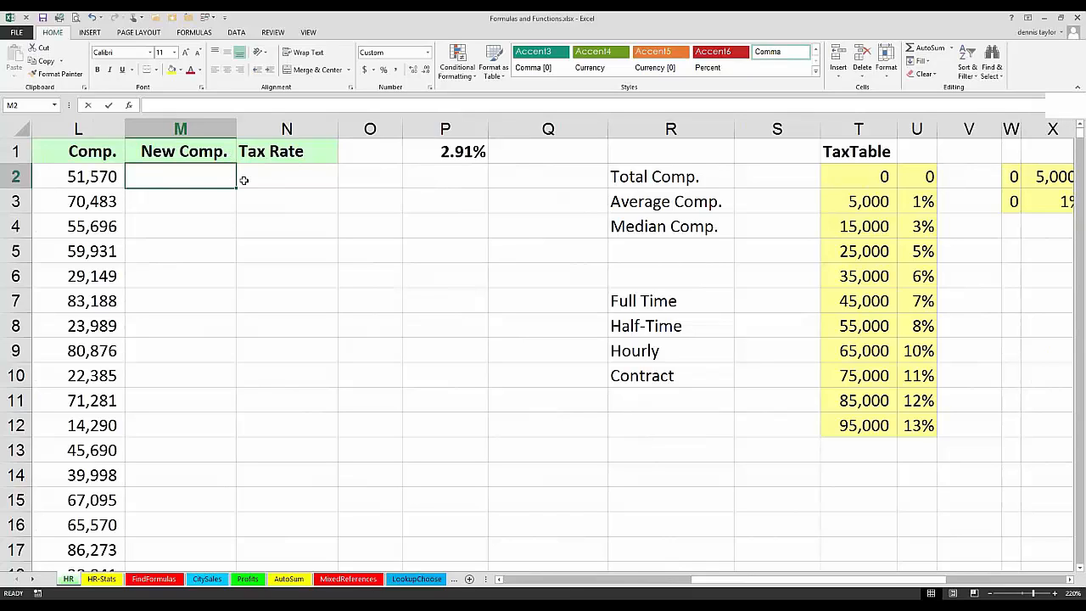
{"action": "type", "text": "="}
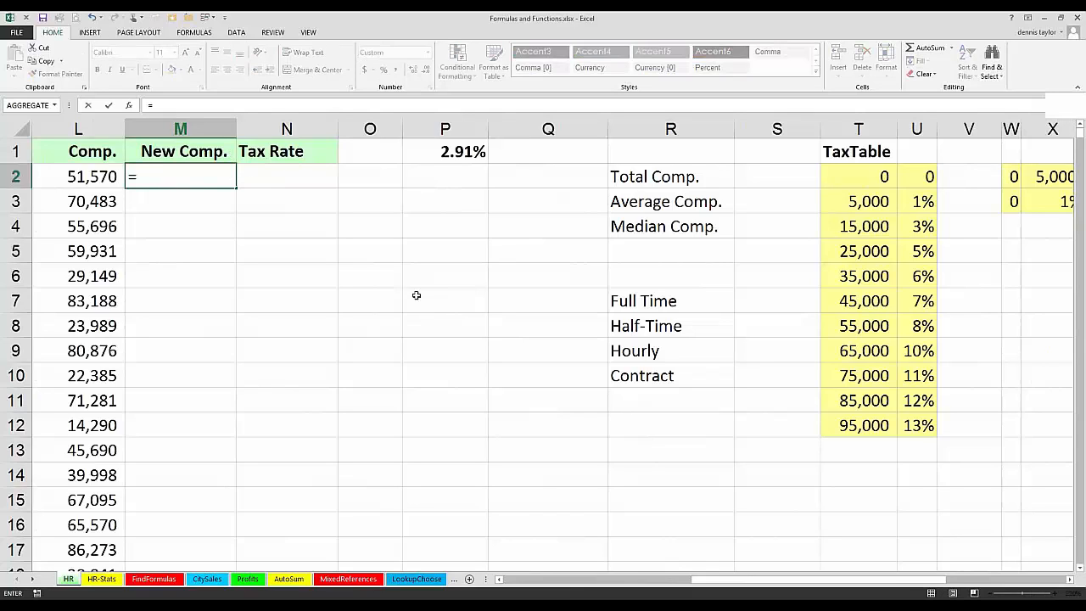
{"action": "left_click", "coordinate": [85, 176]}
{"action": "type", "text": "*"}
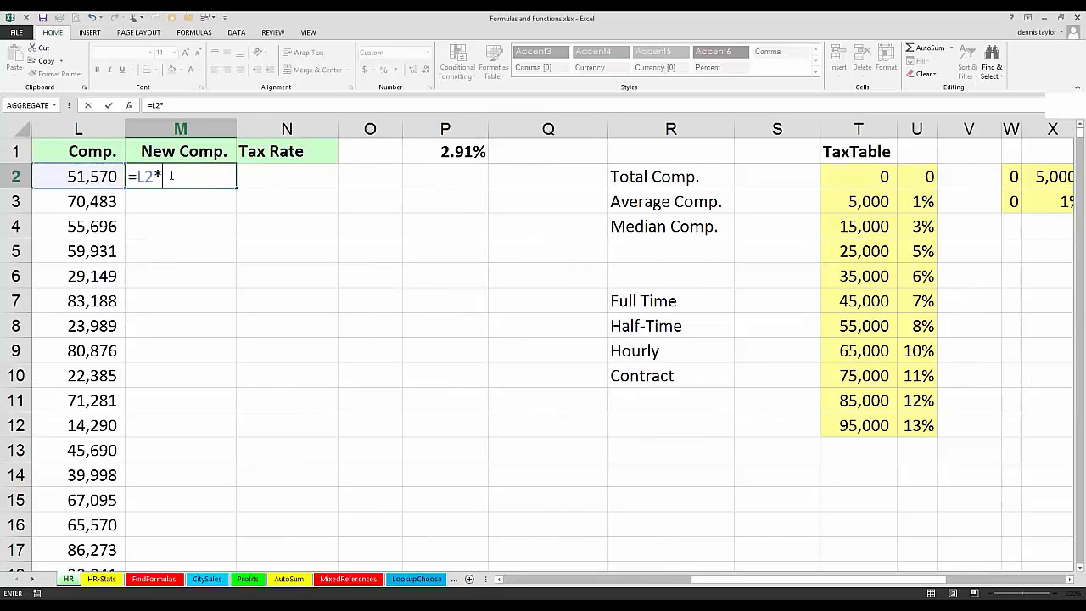
{"action": "left_click", "coordinate": [434, 151]}
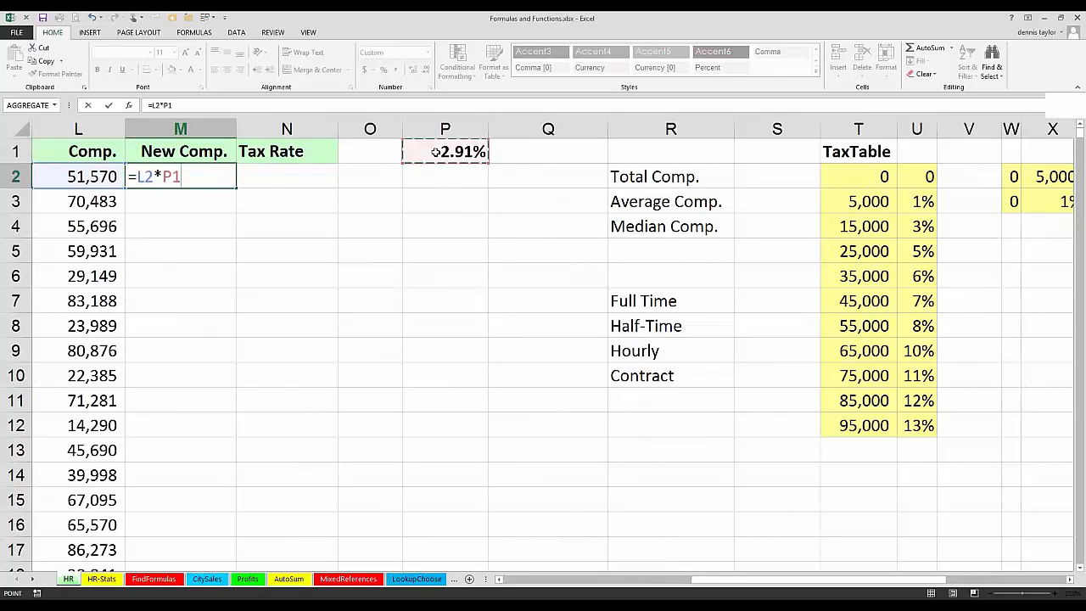
{"action": "type", "text": "+"}
{"action": "left_click", "coordinate": [110, 167]}
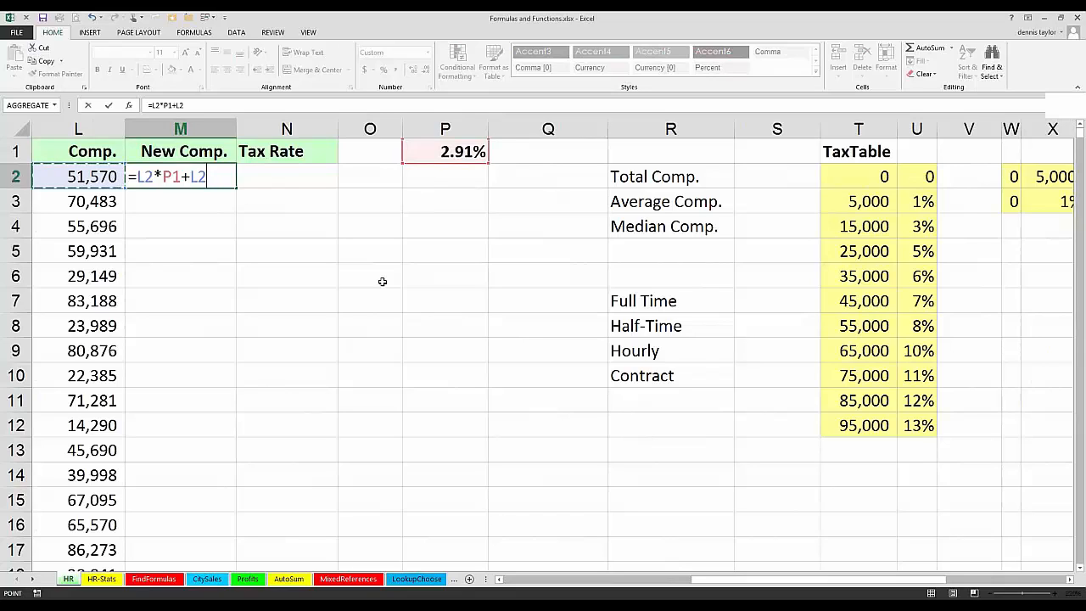
{"action": "key", "text": "ctrl+Return"}
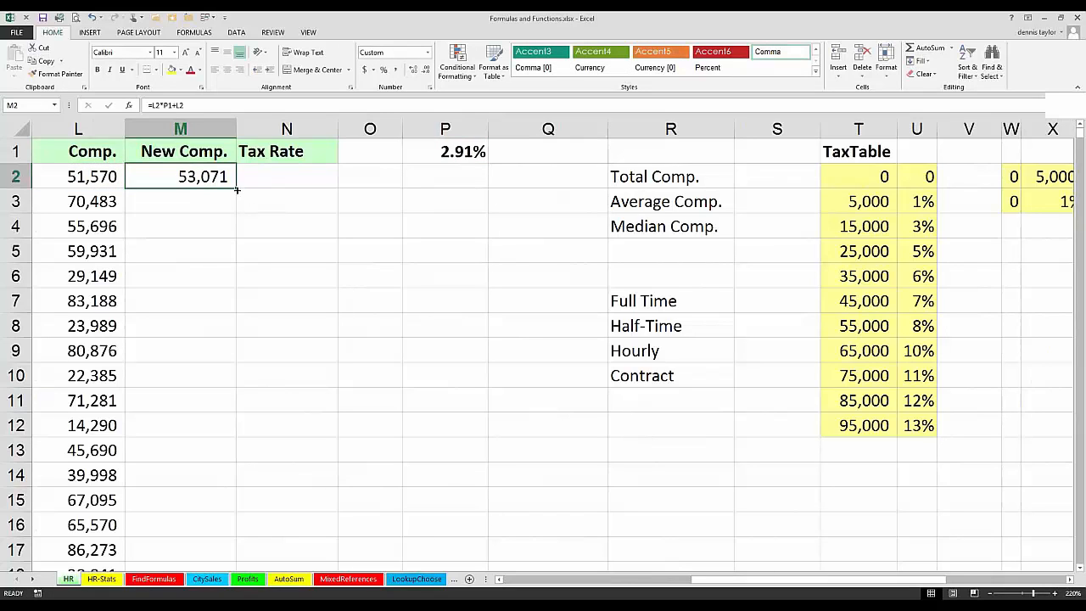
{"action": "left_click_drag", "start_coordinate": [236, 190], "coordinate": [235, 238]}
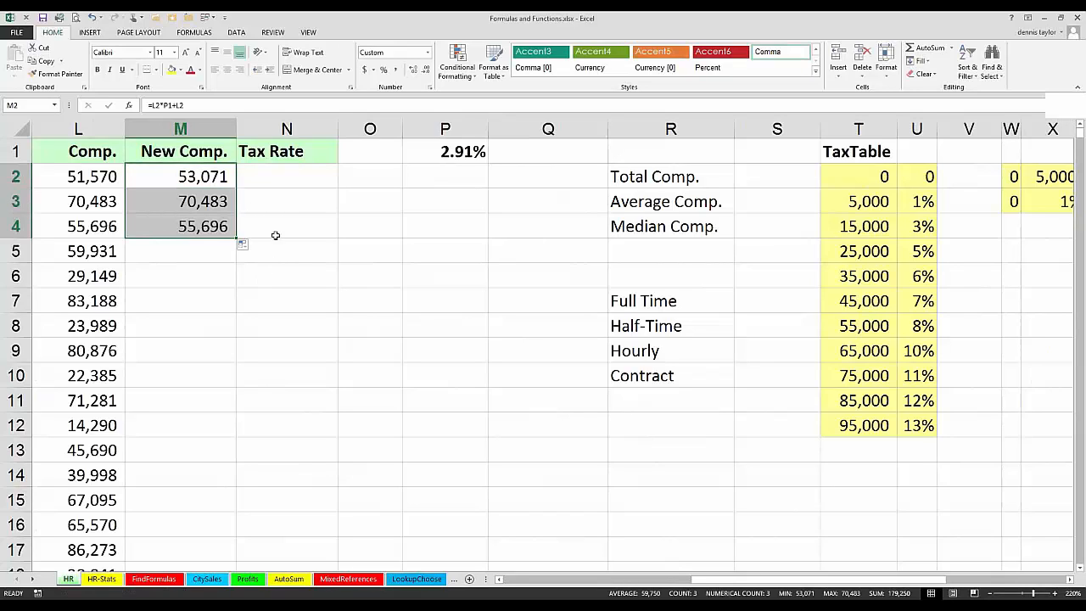
Step: Examine the cell references in the New Comp. formulas in M2, M3 and M4
{"action": "left_click", "coordinate": [210, 176]}
{"action": "key", "text": "F2"}
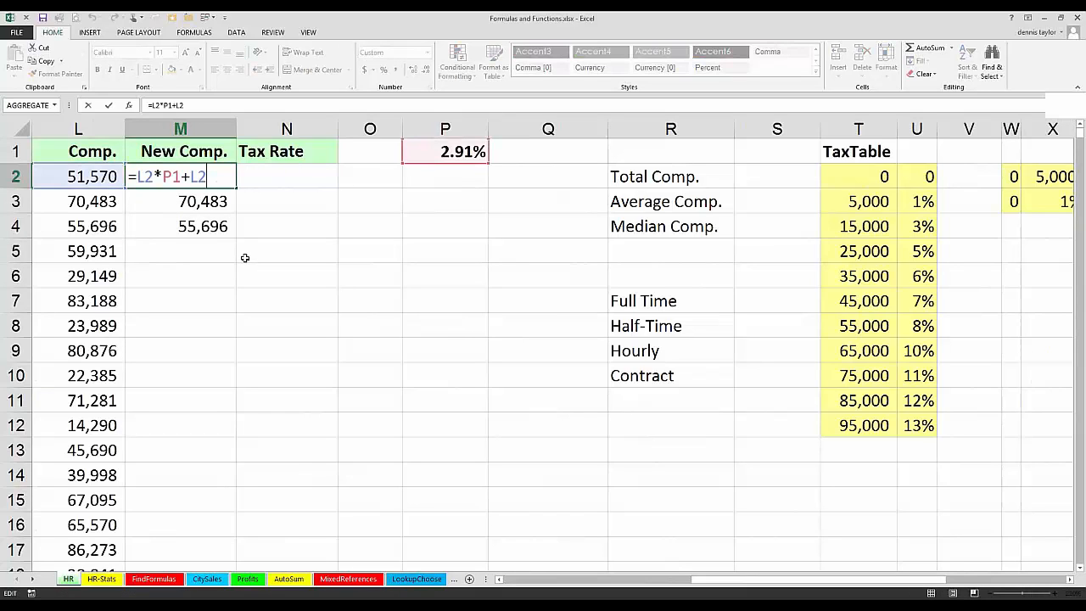
{"action": "key", "text": "ctrl+Return"}
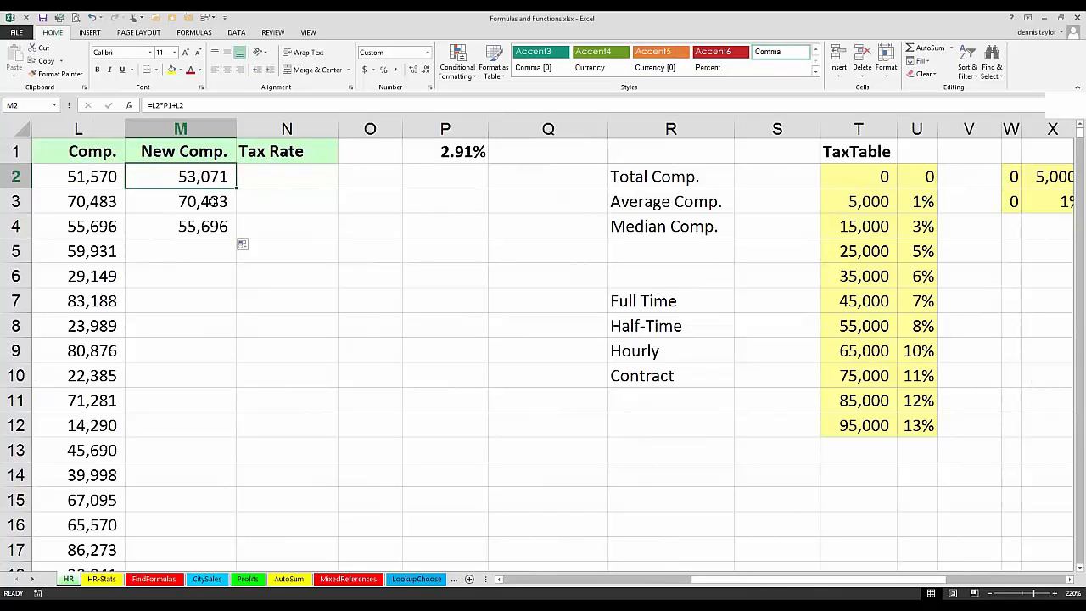
{"action": "left_click", "coordinate": [212, 201]}
{"action": "key", "text": "F2"}
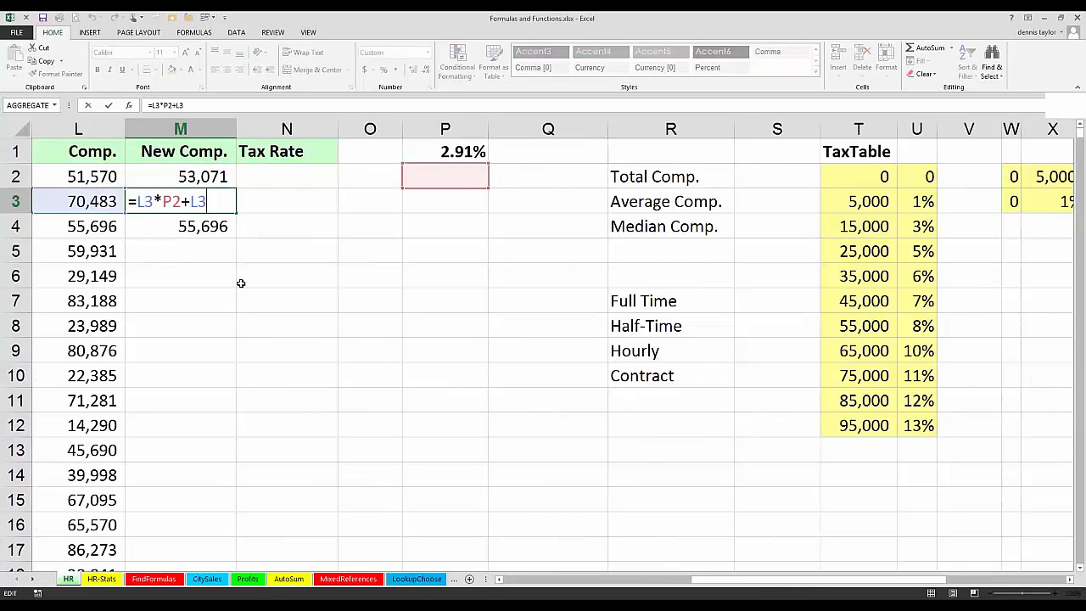
{"action": "key", "text": "ctrl+Return"}
{"action": "left_click", "coordinate": [206, 225]}
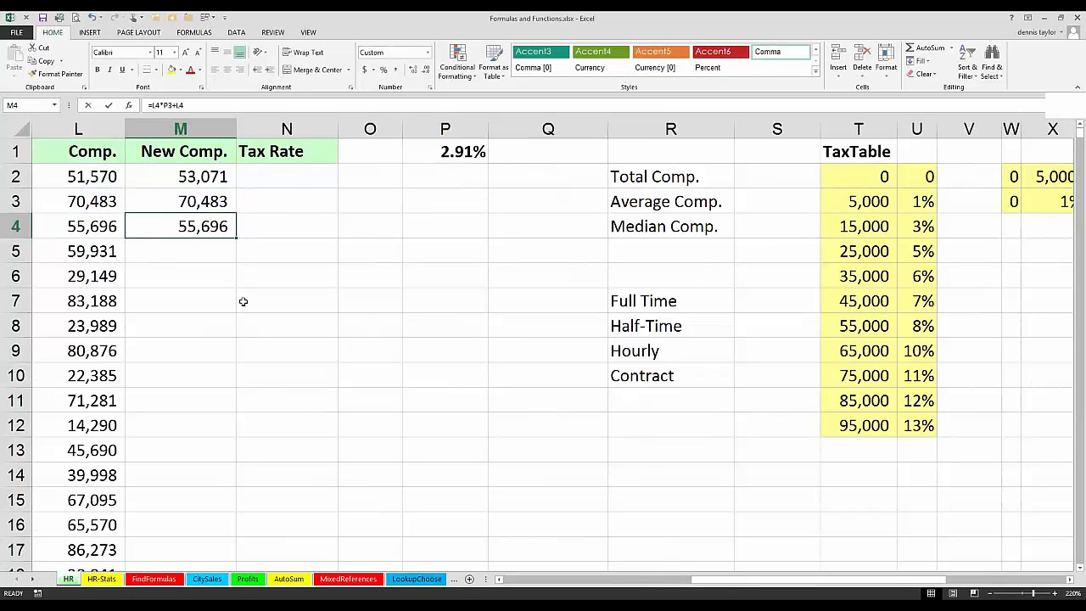
{"action": "key", "text": "F2"}
{"action": "key", "text": "ctrl+Return"}
Step: Cut the New Comp. formula in M2 back to =L2*P1
{"action": "left_click", "coordinate": [213, 179]}
{"action": "key", "text": "F2"}
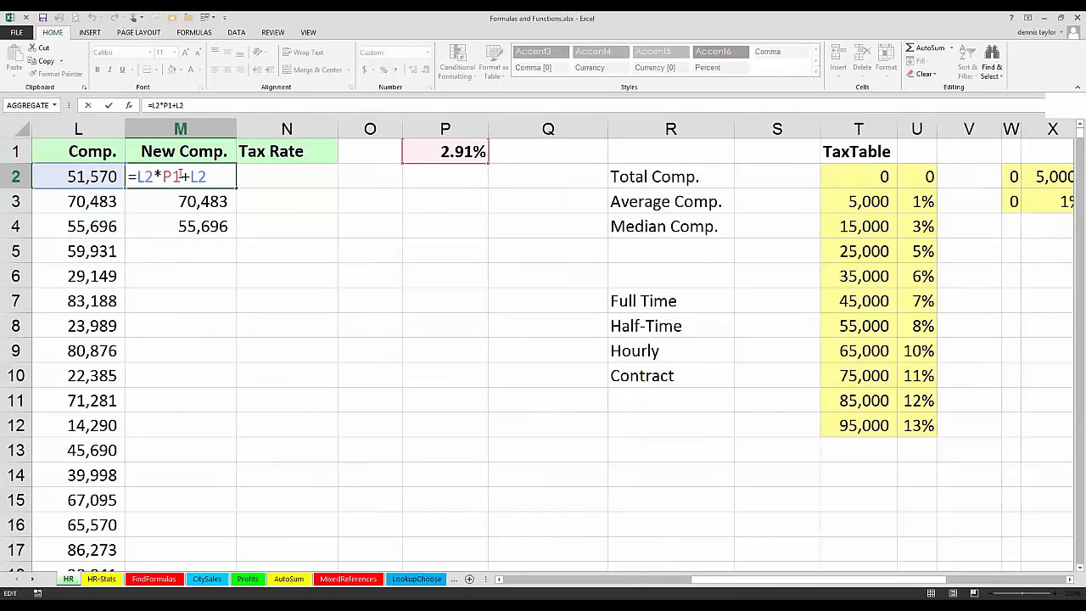
{"action": "double_click", "coordinate": [168, 175]}
{"action": "key", "text": "Right"}
{"action": "double_click", "coordinate": [169, 176]}
{"action": "left_click", "coordinate": [179, 176]}
{"action": "key", "text": "BackSpace"}
{"action": "key", "text": "BackSpace"}
{"action": "key", "text": "BackSpace"}
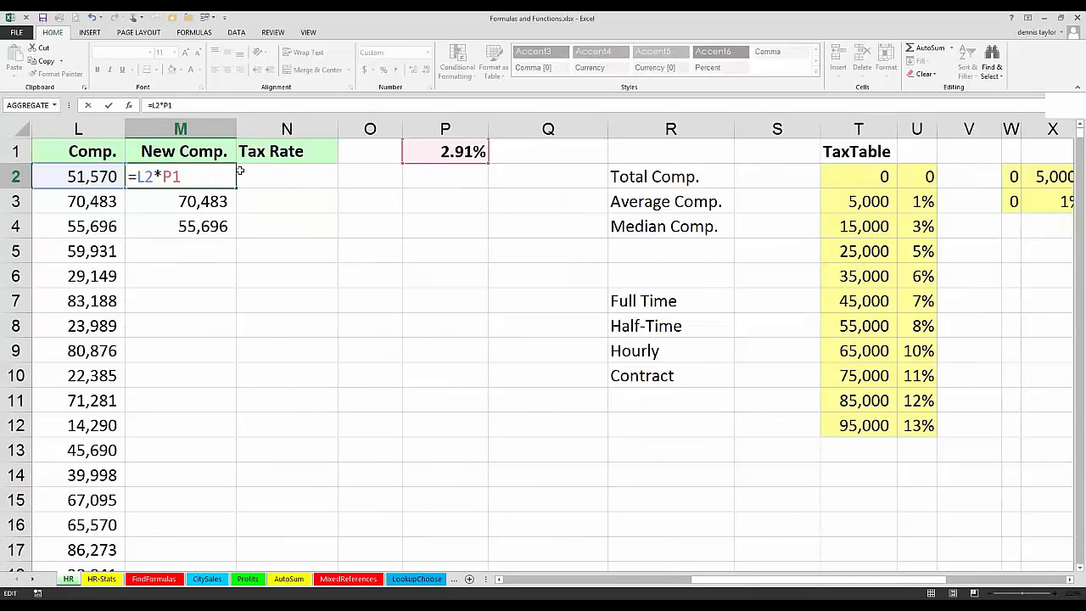
Step: Make the P1 reference absolute and complete the formula in M2 as =L2*$P$1+L2
{"action": "key", "text": "F4"}
{"action": "type", "text": "+"}
{"action": "left_click", "coordinate": [92, 176]}
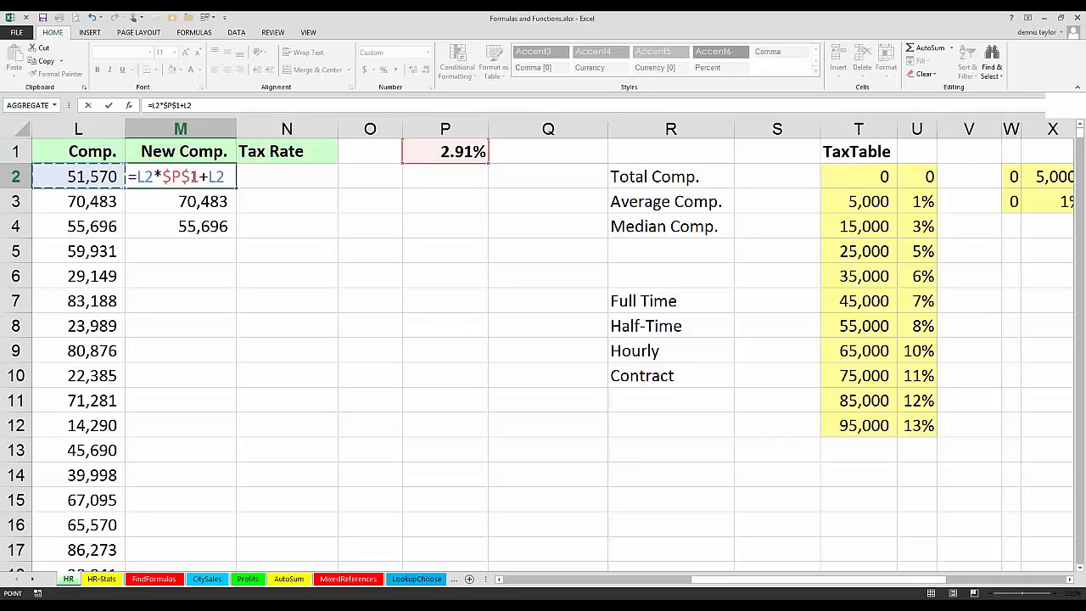
{"action": "left_click", "coordinate": [200, 177]}
{"action": "key", "text": "shift+Left"}
{"action": "key", "text": "shift+Left"}
{"action": "key", "text": "shift+Left"}
{"action": "key", "text": "shift+Left"}
{"action": "key", "text": "Right"}
{"action": "key", "text": "ctrl+Return"}
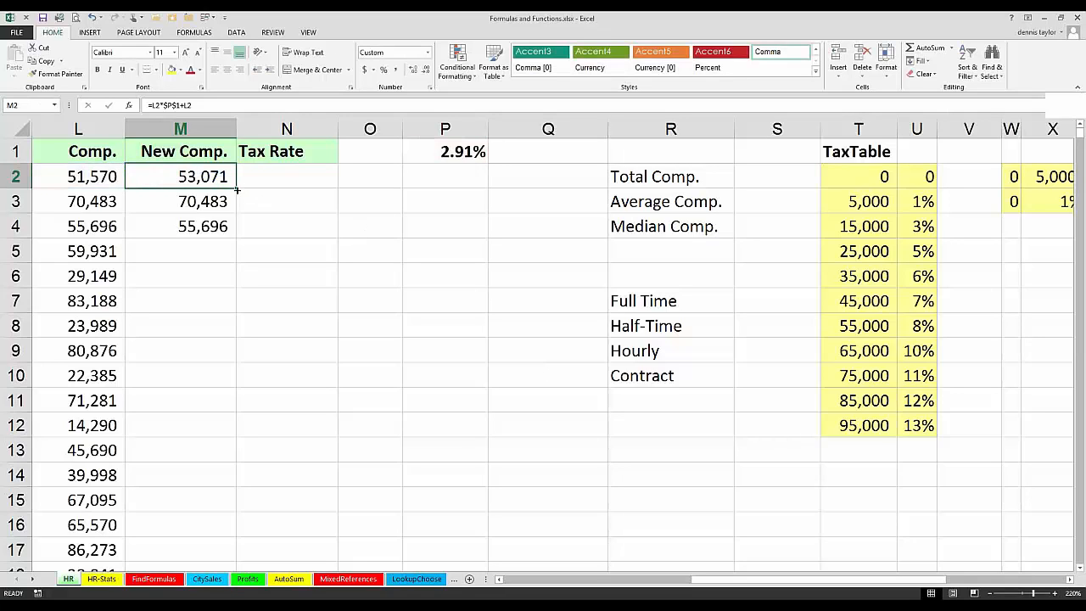
Step: Copy the formula from M2 down to M4 and check the references in M4
{"action": "left_click_drag", "start_coordinate": [238, 190], "coordinate": [237, 241]}
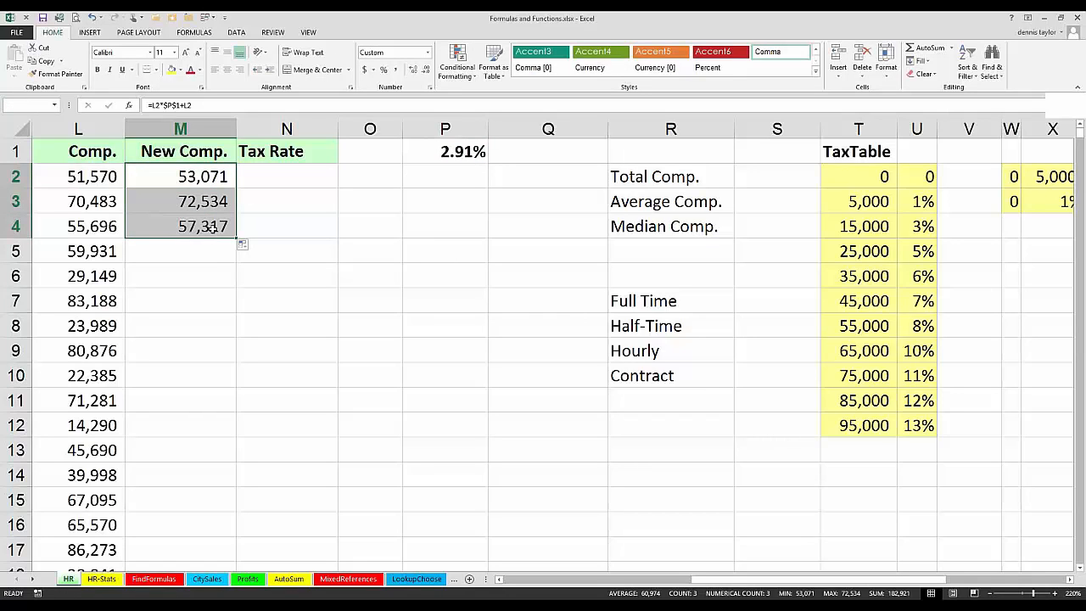
{"action": "left_click", "coordinate": [211, 226]}
{"action": "key", "text": "F2"}
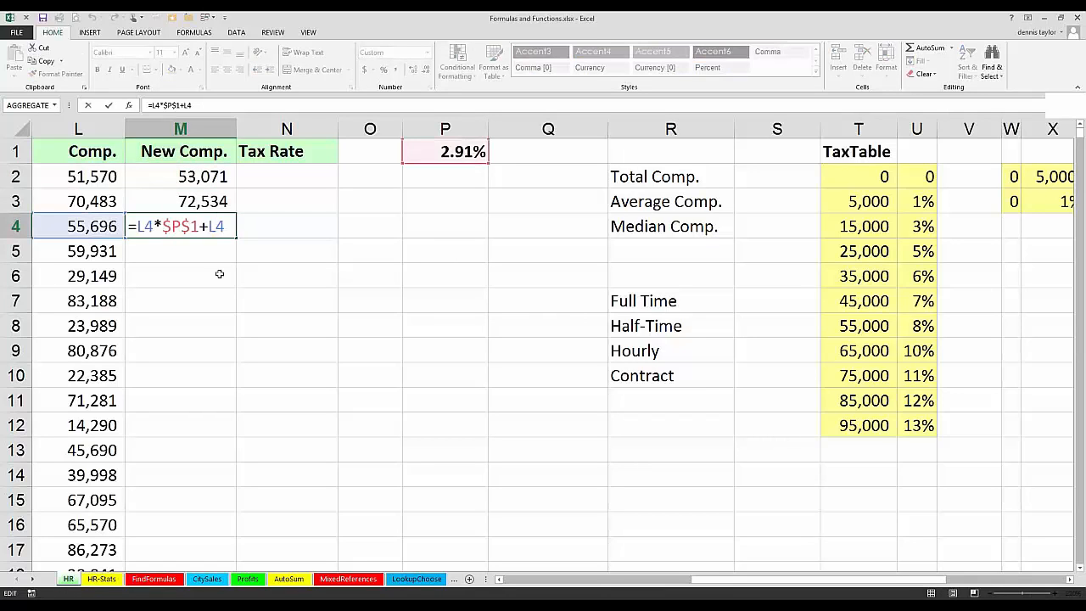
{"action": "key", "text": "Escape"}
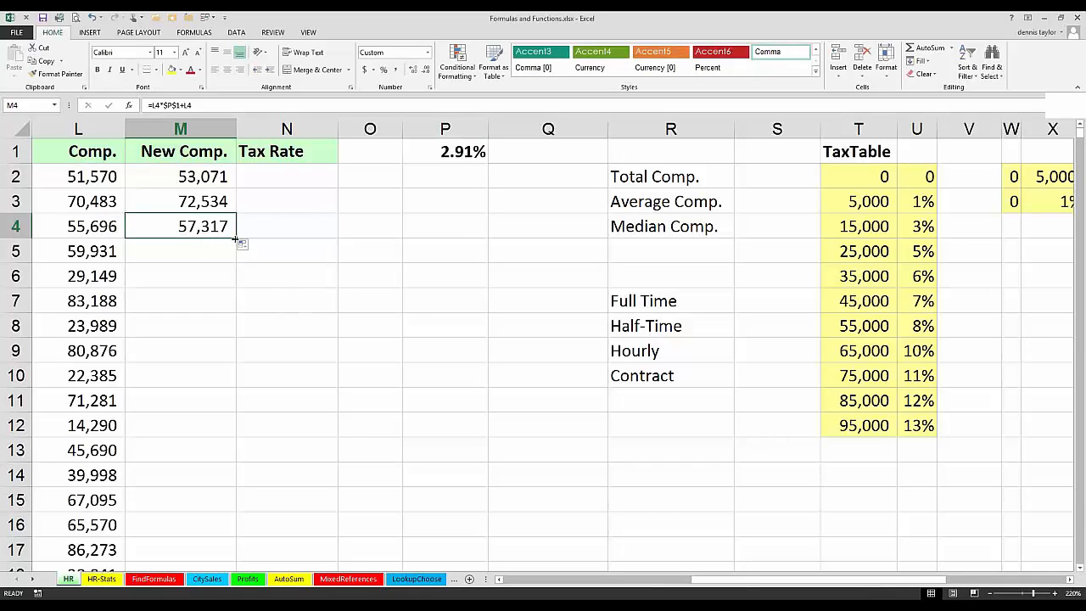
Step: Fill the M4 formula down the New Comp. column to M699 and check both ends of the filled range
{"action": "mouse_move", "coordinate": [235, 240]}
{"action": "left_mouse_down"}
{"action": "mouse_move", "coordinate": [238, 272]}
{"action": "mouse_move", "coordinate": [214, 331]}
{"action": "mouse_move", "coordinate": [212, 467]}
{"action": "mouse_move", "coordinate": [218, 223]}
{"action": "mouse_move", "coordinate": [237, 239]}
{"action": "left_mouse_up"}
{"action": "double_click", "coordinate": [235, 236]}
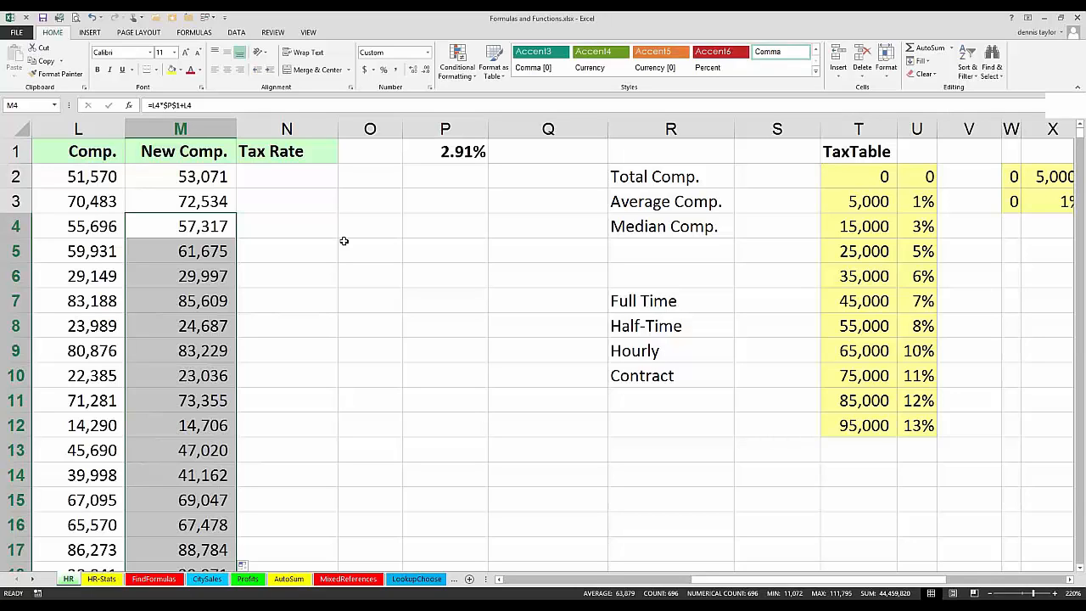
{"action": "key", "text": "ctrl+period"}
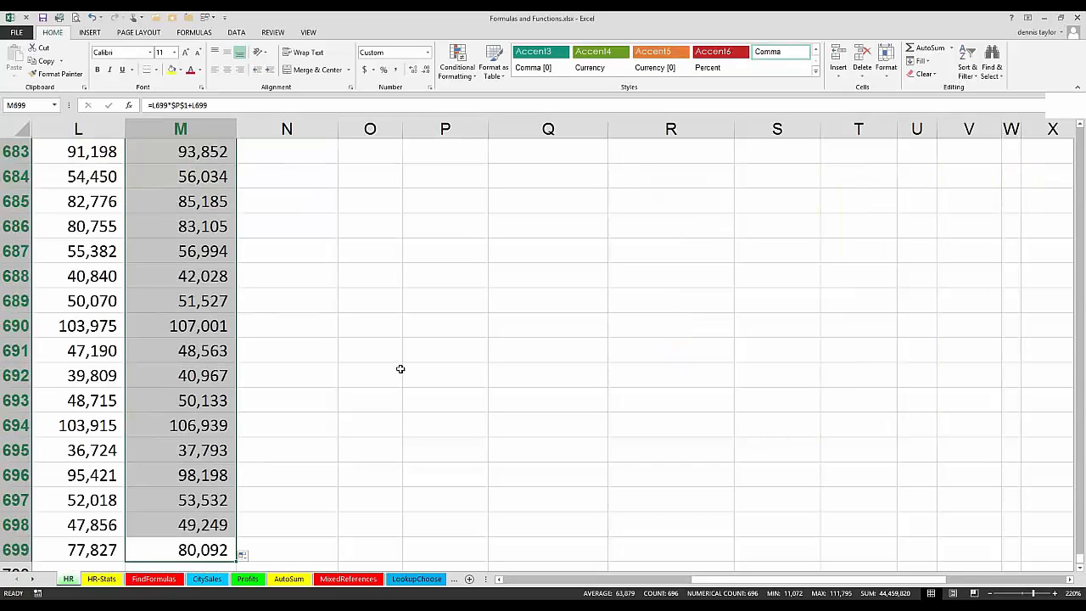
{"action": "scroll", "coordinate": [401, 369], "scroll_direction": "down", "scroll_amount": 1}
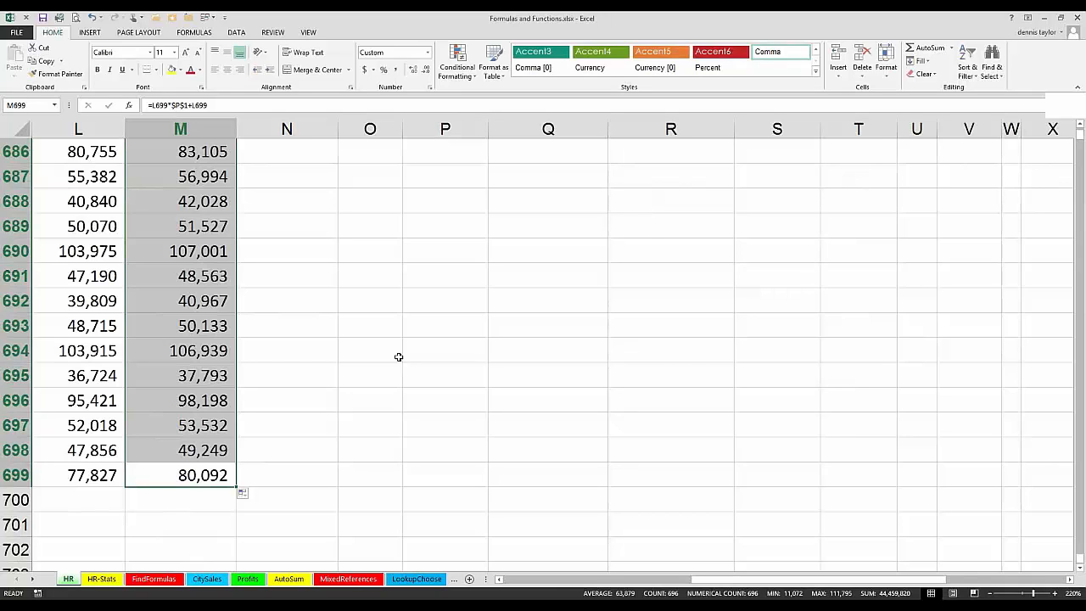
{"action": "key", "text": "ctrl+period"}
{"action": "key", "text": "ctrl+period"}
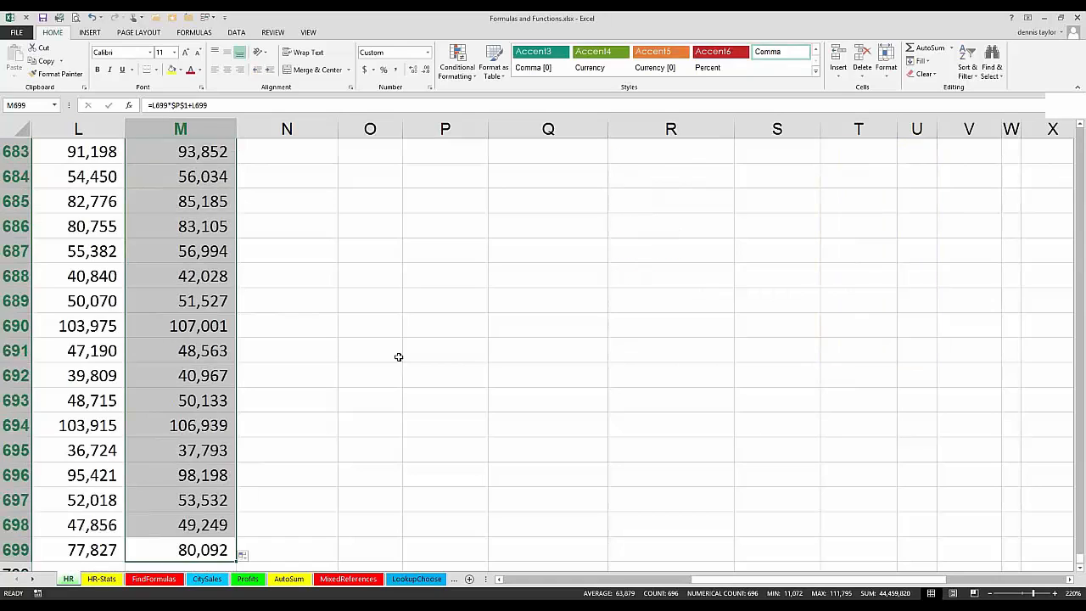
{"action": "key", "text": "ctrl+period"}
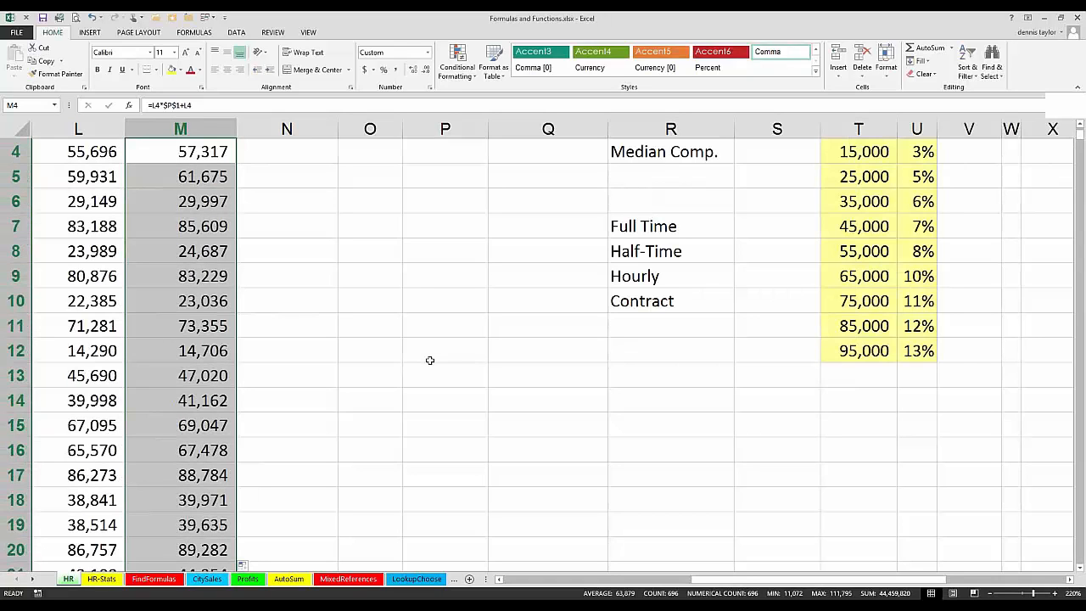
{"action": "scroll", "coordinate": [397, 348], "scroll_direction": "up", "scroll_amount": 1}
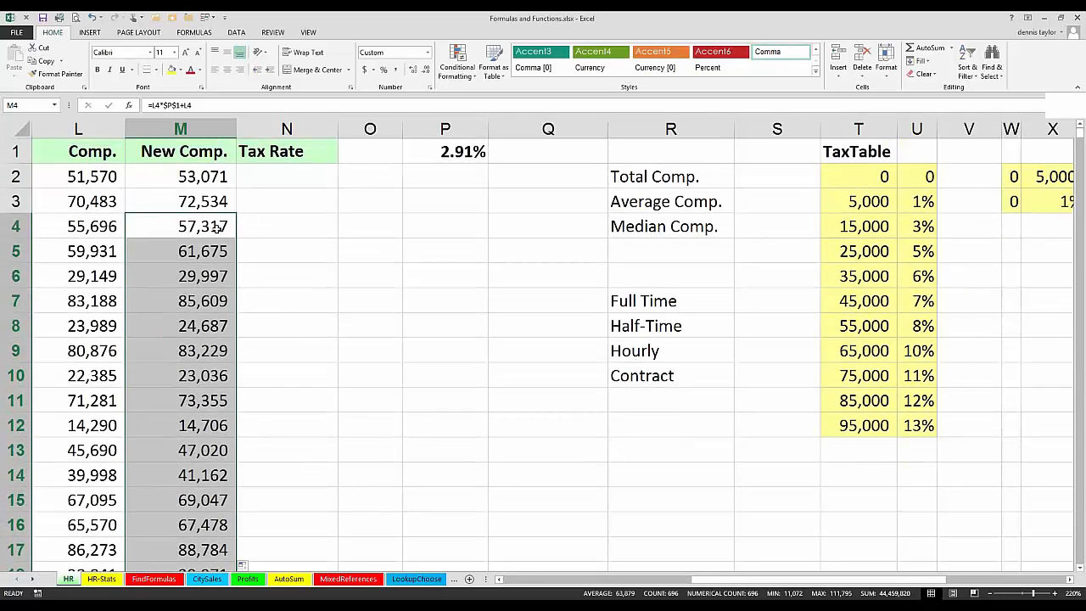
{"action": "left_click", "coordinate": [210, 224]}
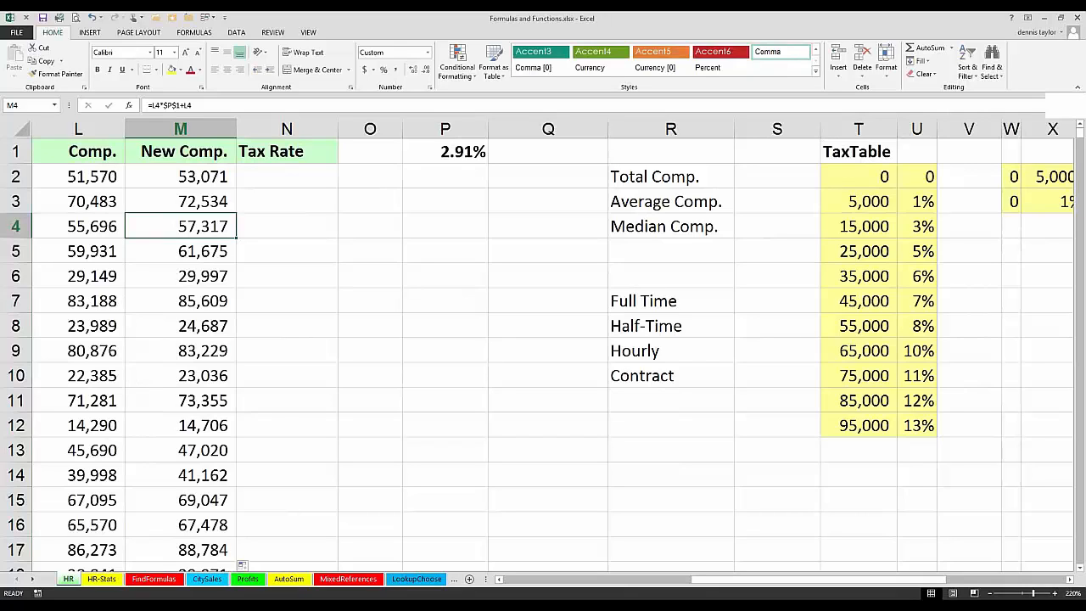
Step: Undo the New Comp. fills and the absolute-reference edit, back to the single formula =L2*P1+L2 in M2
{"action": "key", "text": "ctrl+z"}
{"action": "key", "text": "ctrl+z"}
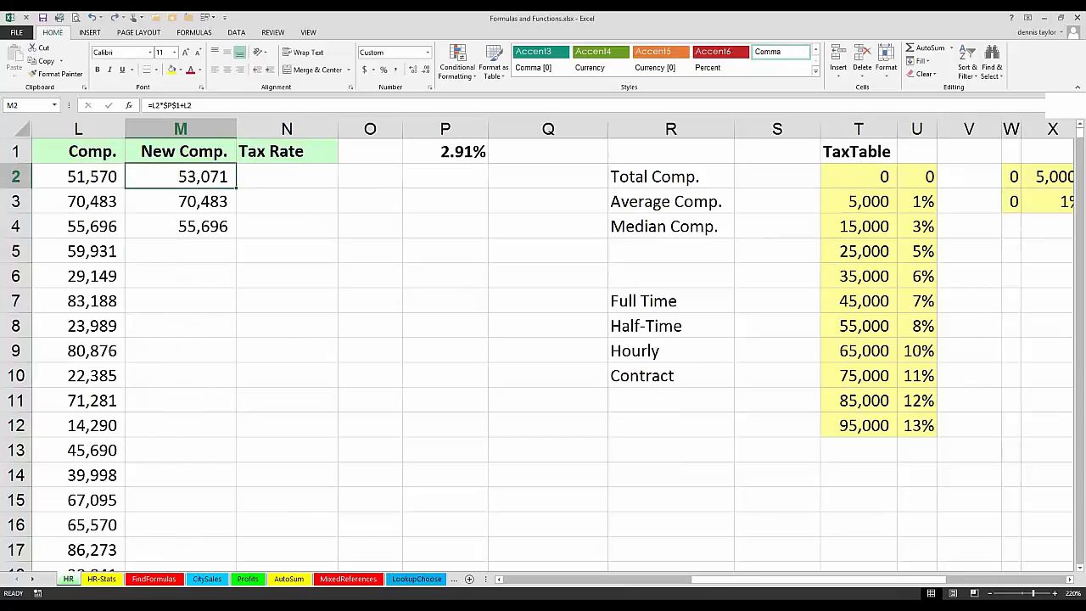
{"action": "key", "text": "ctrl+z"}
{"action": "key", "text": "ctrl+z"}
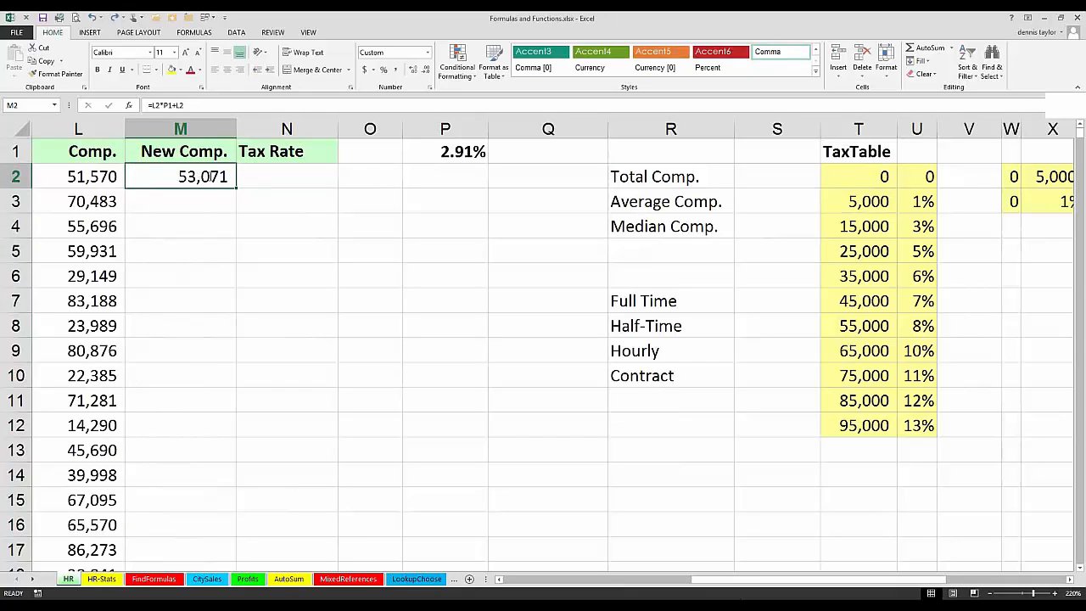
Step: Make the P1 reference in the M2 formula absolute so that it reads =L2*$P$1+L2
{"action": "double_click", "coordinate": [180, 177]}
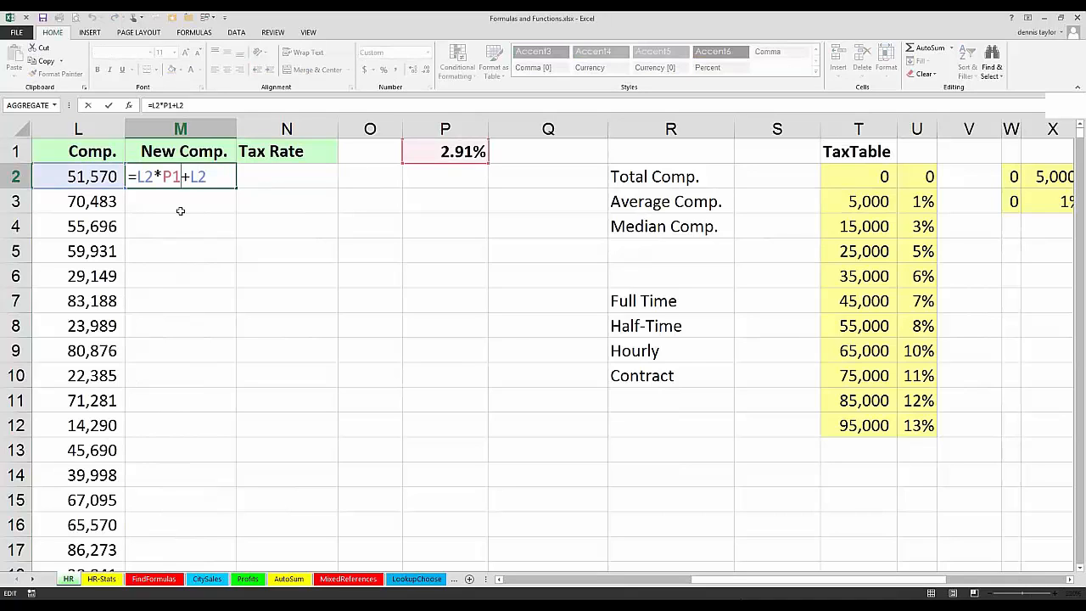
{"action": "key", "text": "F4"}
{"action": "key", "text": "ctrl+Return"}
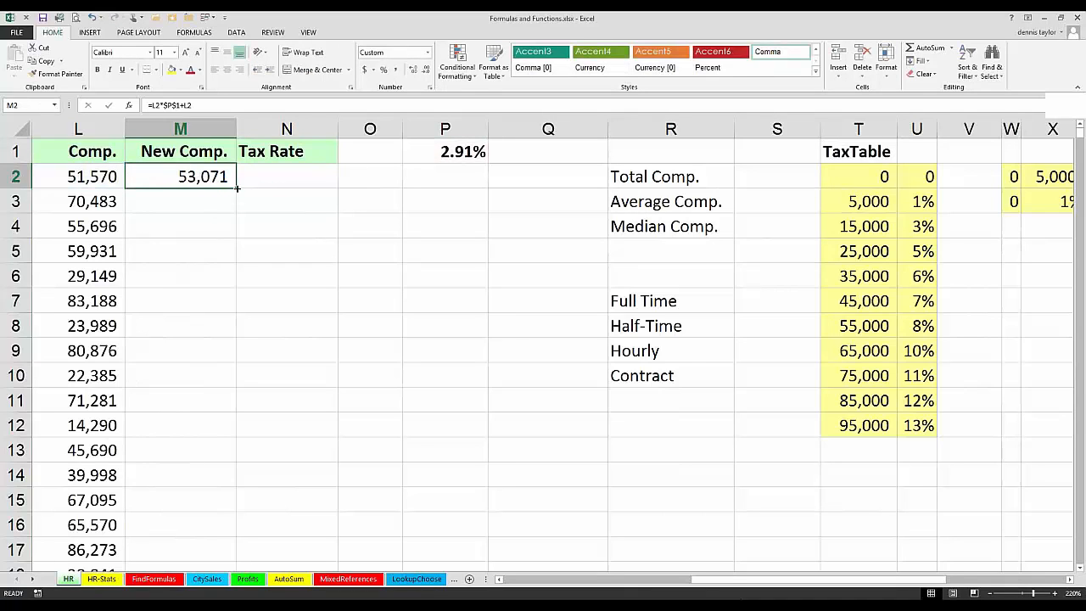
Step: Fill the M2 formula down the New Comp. column to M699 and check both ends of the range
{"action": "double_click", "coordinate": [237, 188]}
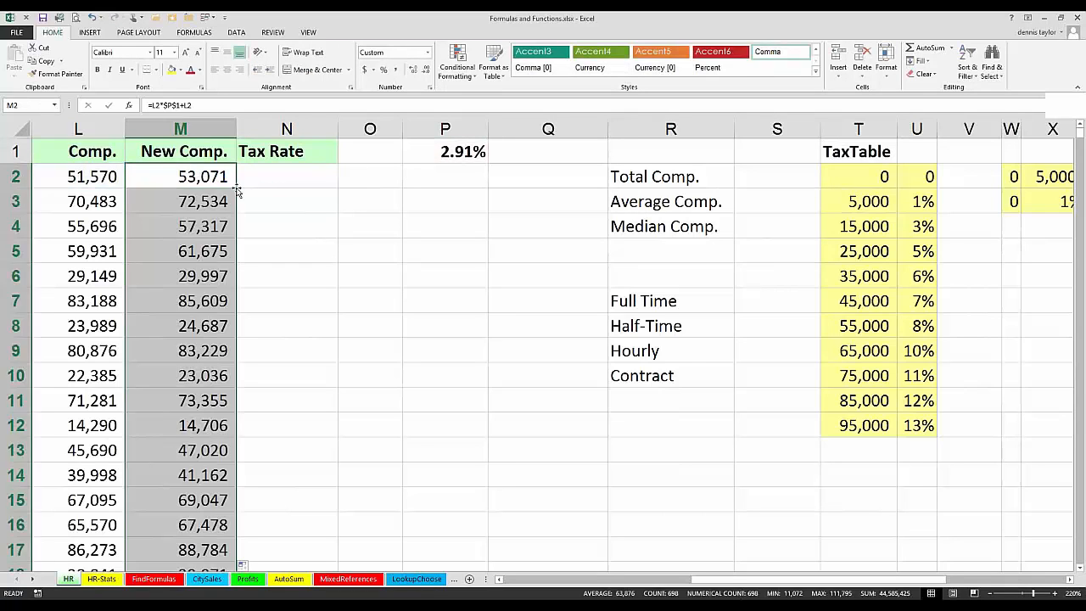
{"action": "key", "text": "ctrl+period"}
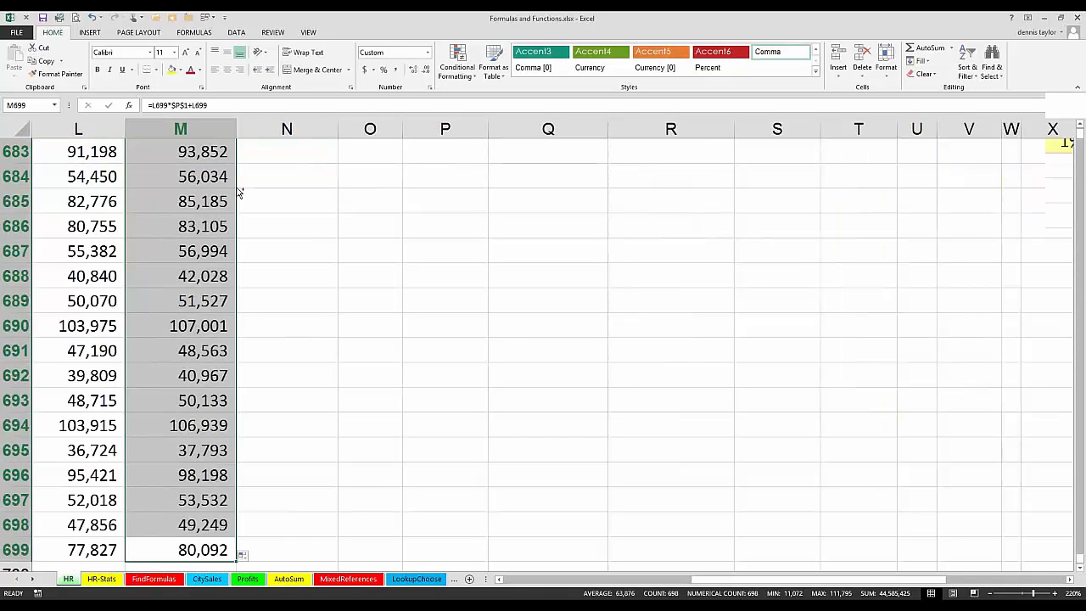
{"action": "key", "text": "ctrl+period"}
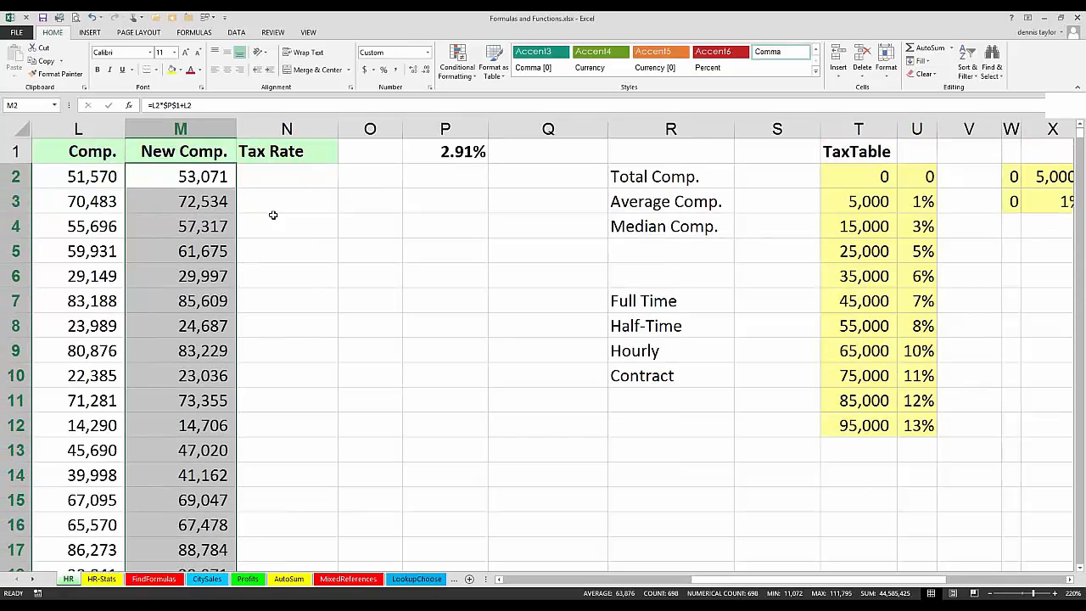
Step: Try moving the compensation value from L5 to O5, and undo both the move and the New Comp. fill below M2
{"action": "left_click", "coordinate": [193, 183]}
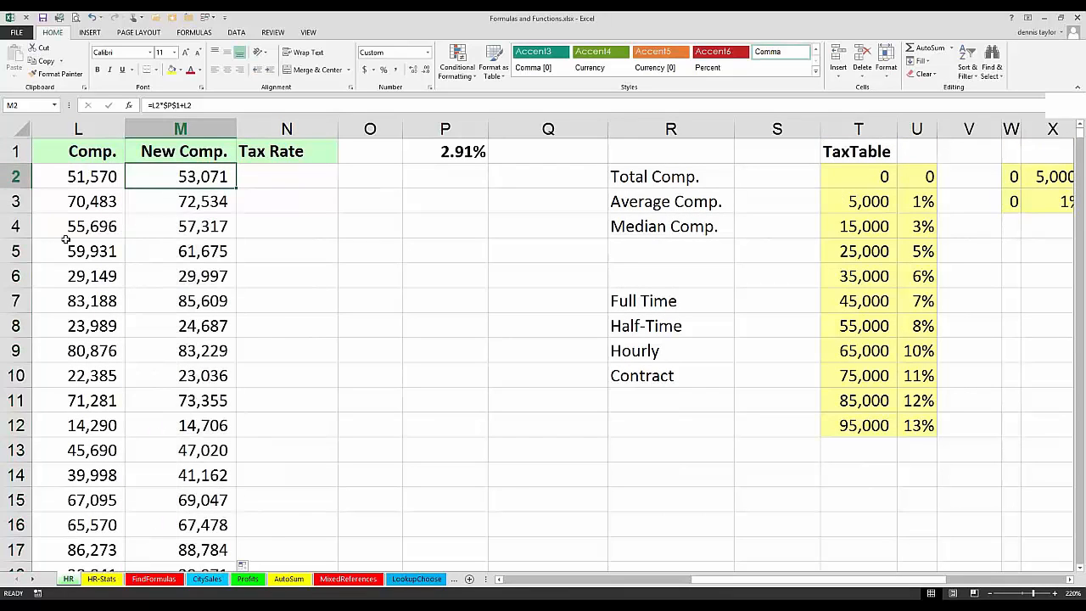
{"action": "left_click", "coordinate": [67, 251]}
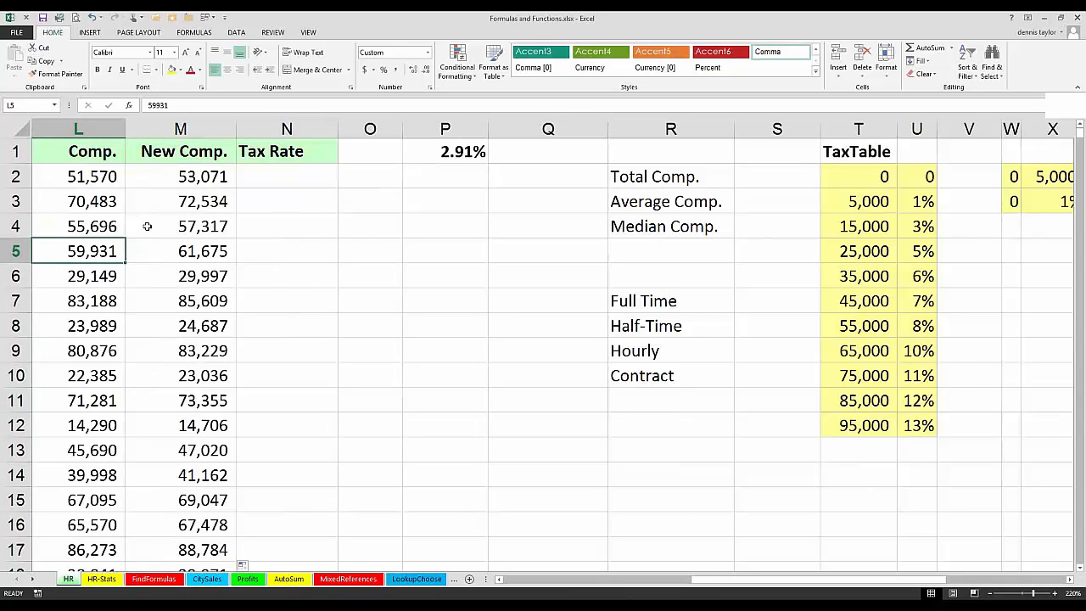
{"action": "left_click", "coordinate": [176, 179]}
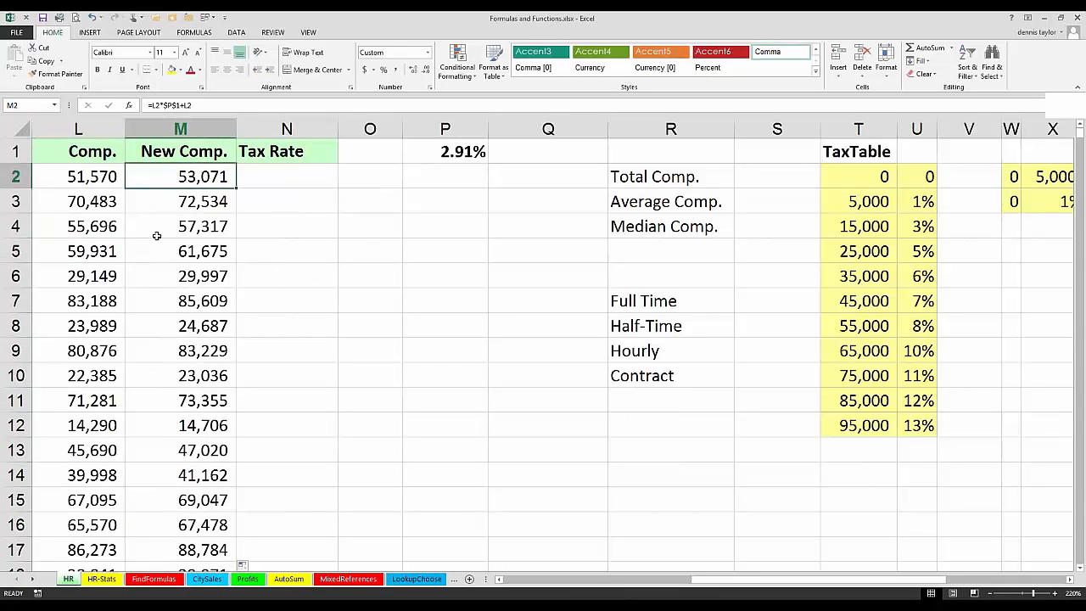
{"action": "left_click", "coordinate": [158, 231]}
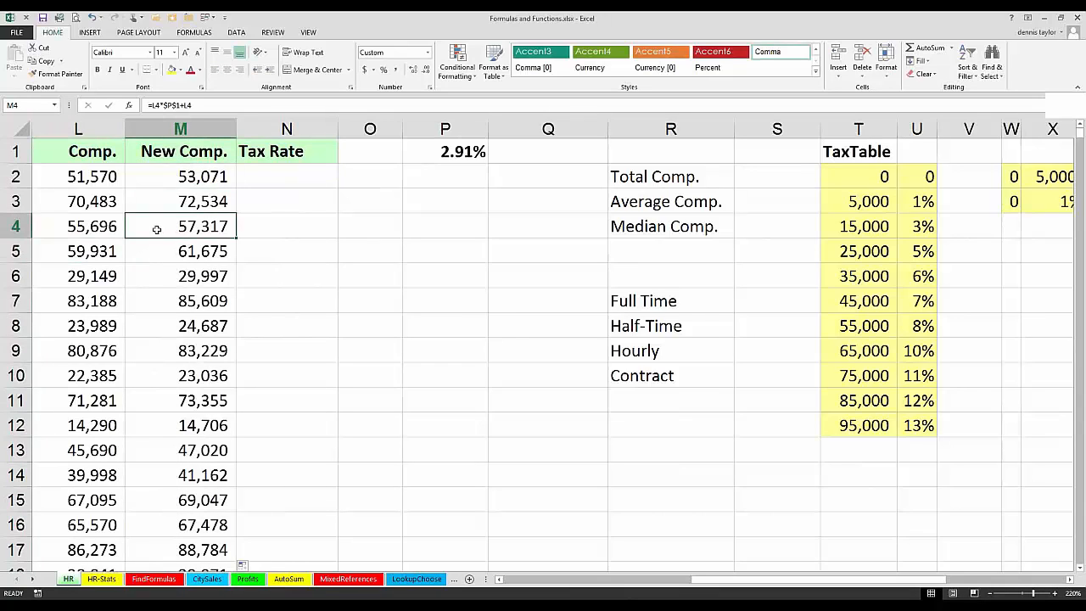
{"action": "left_click", "coordinate": [89, 256]}
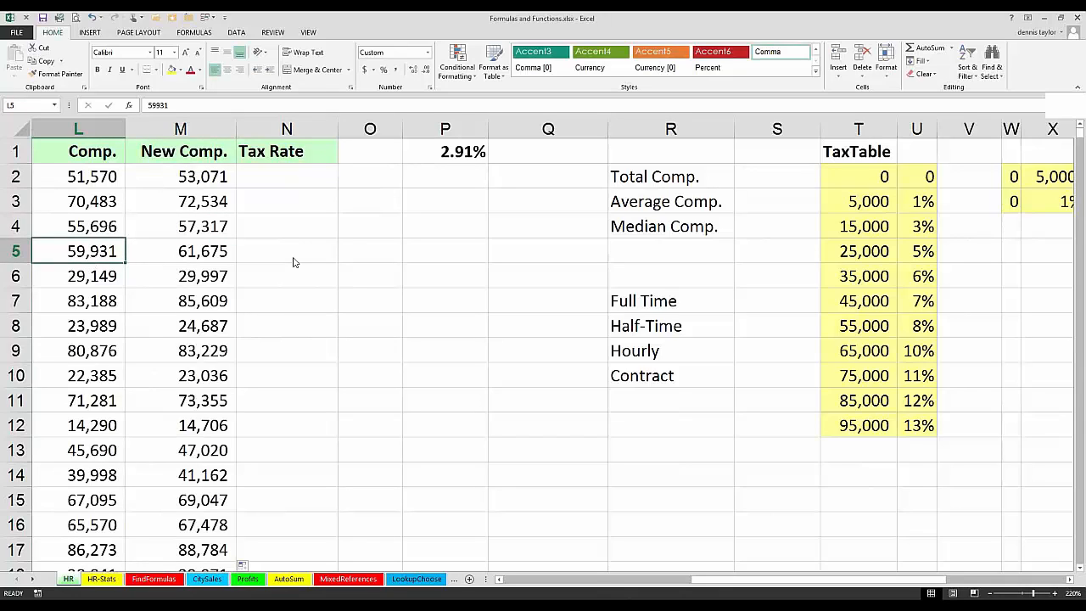
{"action": "left_click_drag", "start_coordinate": [119, 262], "coordinate": [395, 252]}
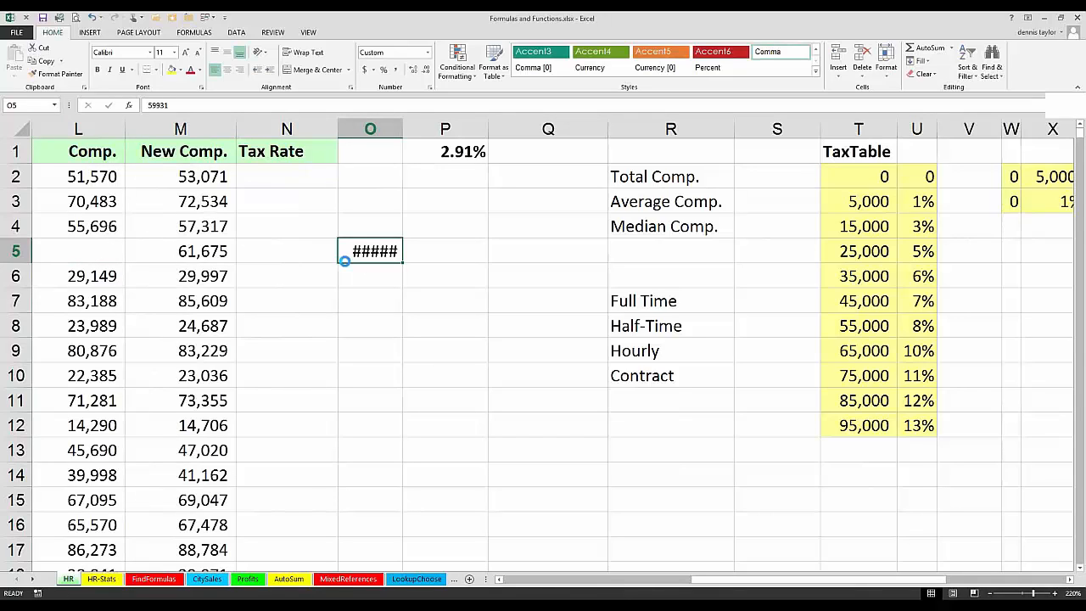
{"action": "key", "text": "ctrl+z"}
{"action": "key", "text": "ctrl+z"}
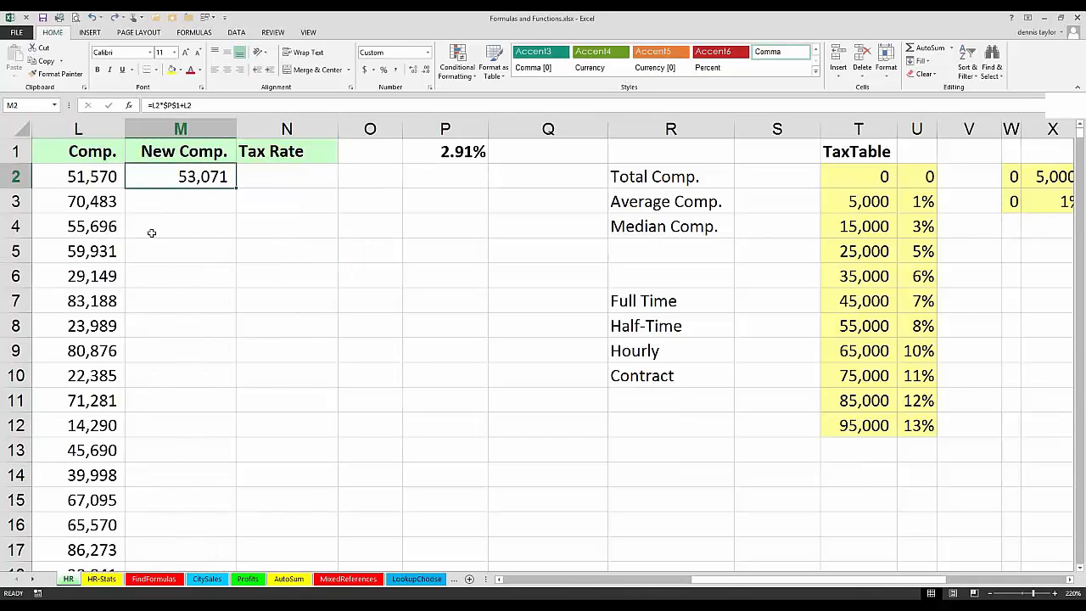
Step: Move the compensation value from L5 to O5 and fill the M2 formula down the New Comp. column to row 699
{"action": "left_click", "coordinate": [89, 245]}
{"action": "left_click_drag", "start_coordinate": [89, 246], "coordinate": [377, 251]}
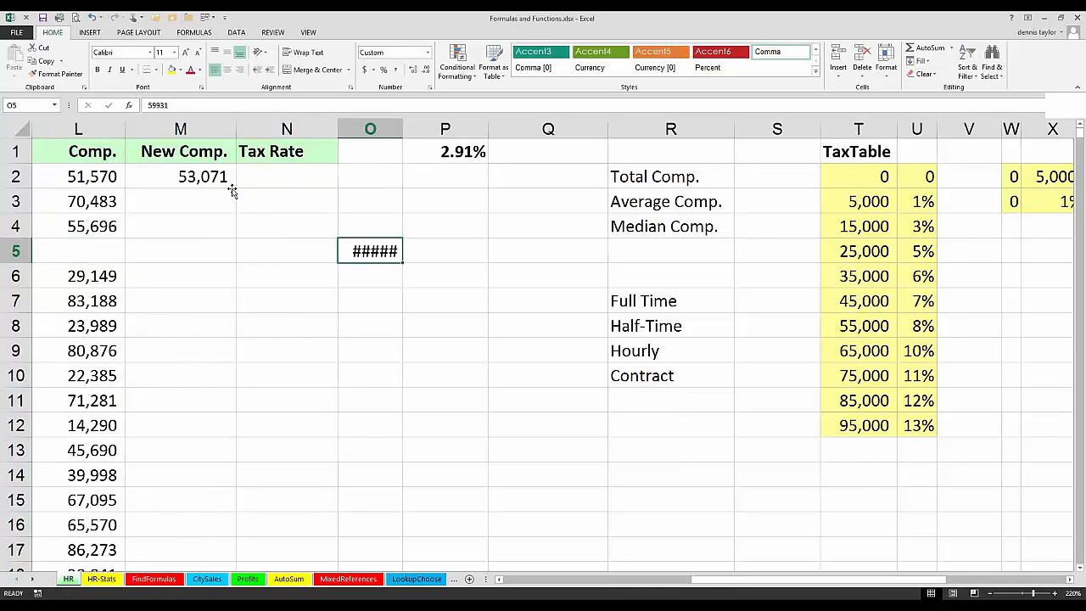
{"action": "left_click", "coordinate": [234, 187]}
{"action": "left_click_drag", "start_coordinate": [236, 188], "coordinate": [236, 189]}
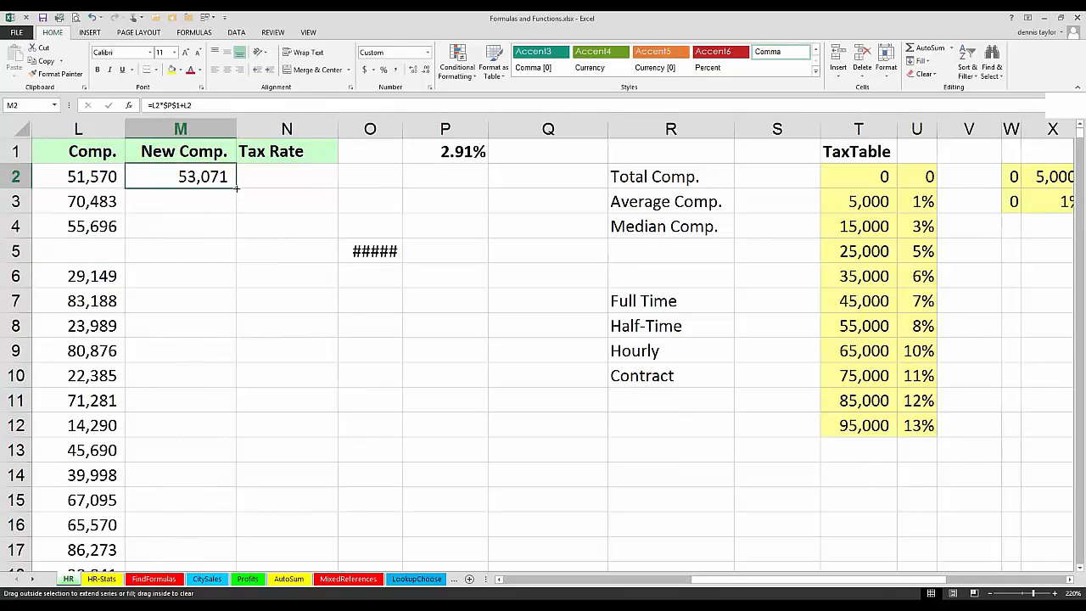
{"action": "double_click", "coordinate": [237, 189]}
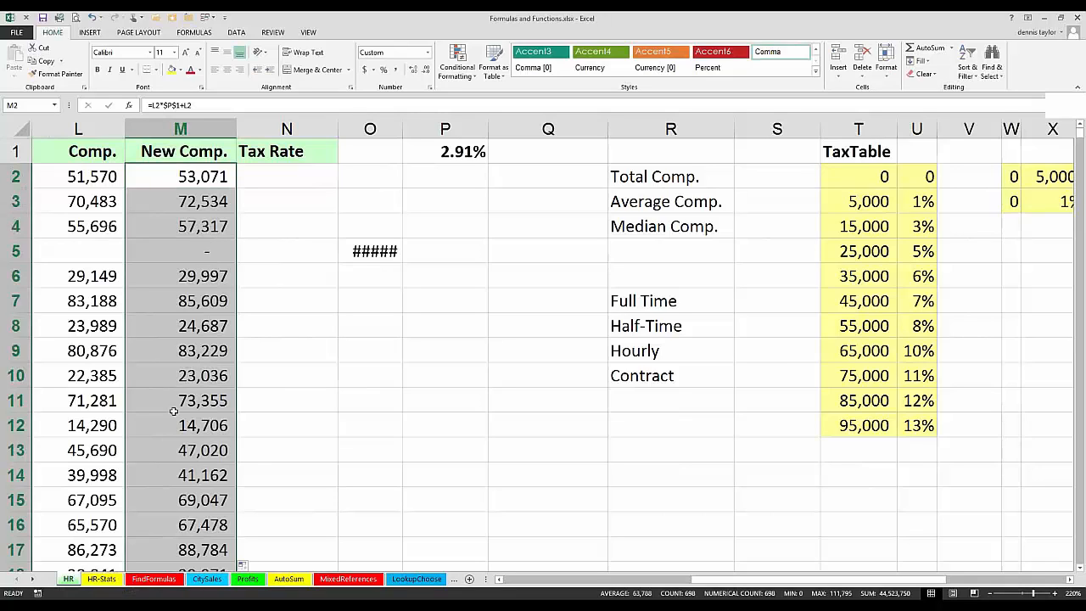
Step: Undo the New Comp. fill below M2 and the move of the compensation value from L5 to O5
{"action": "key", "text": "ctrl+z"}
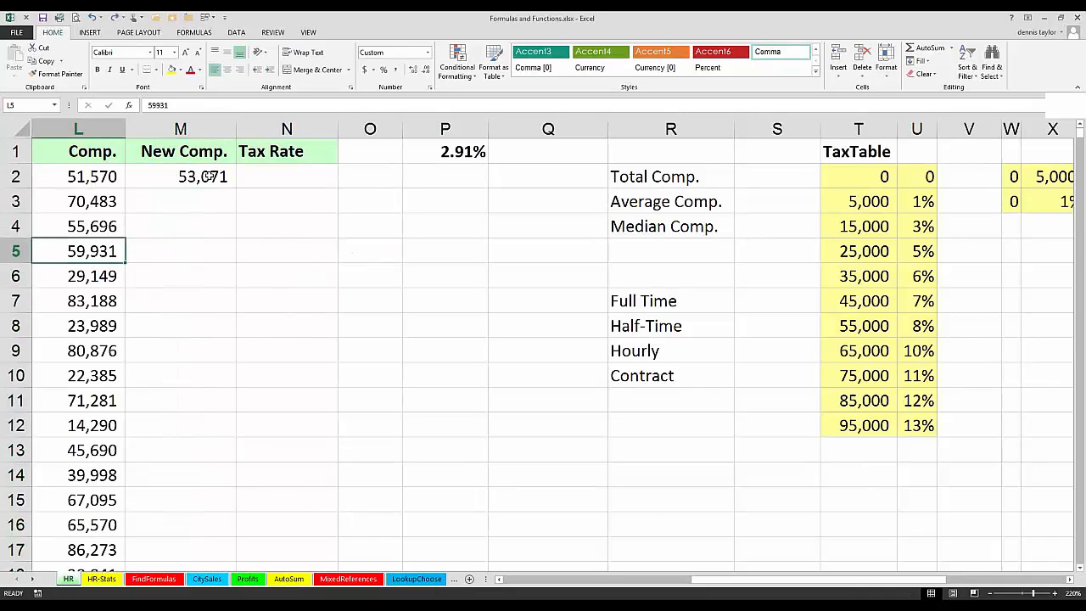
Step: On the MixedReferences sheet, start a formula in C4 that multiplies the East percentage in C3 by the Tips/Shortcuts quantity in B4
{"action": "left_click", "coordinate": [342, 579]}
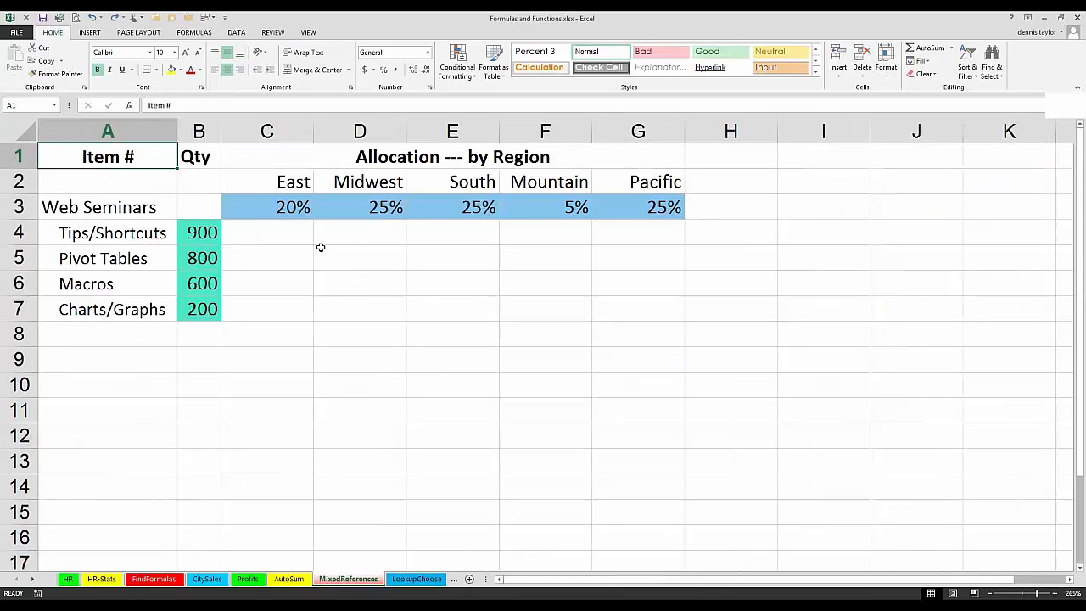
{"action": "left_click", "coordinate": [279, 233]}
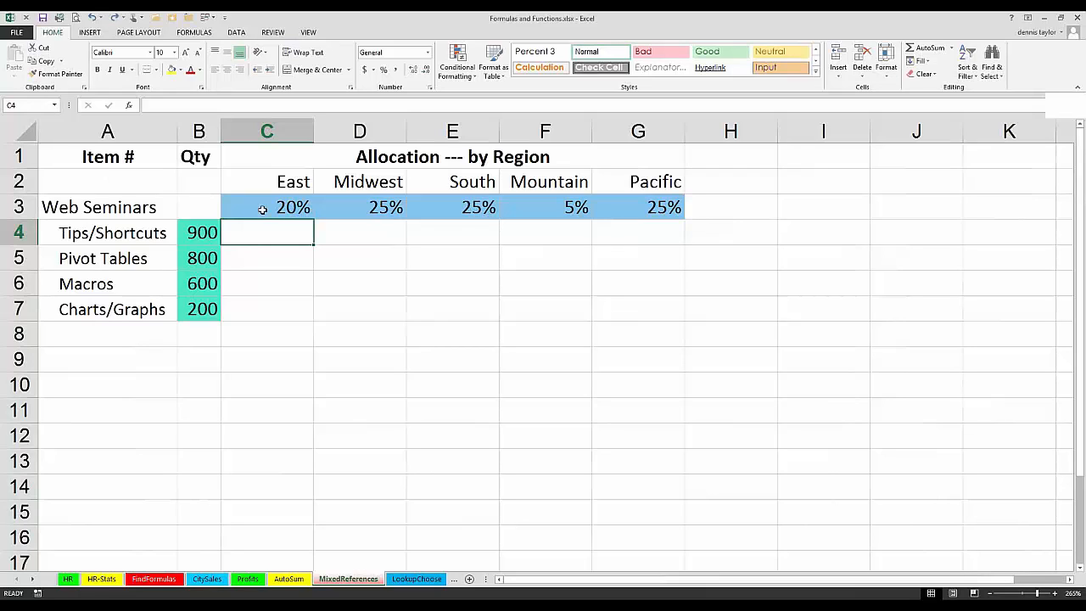
{"action": "type", "text": "="}
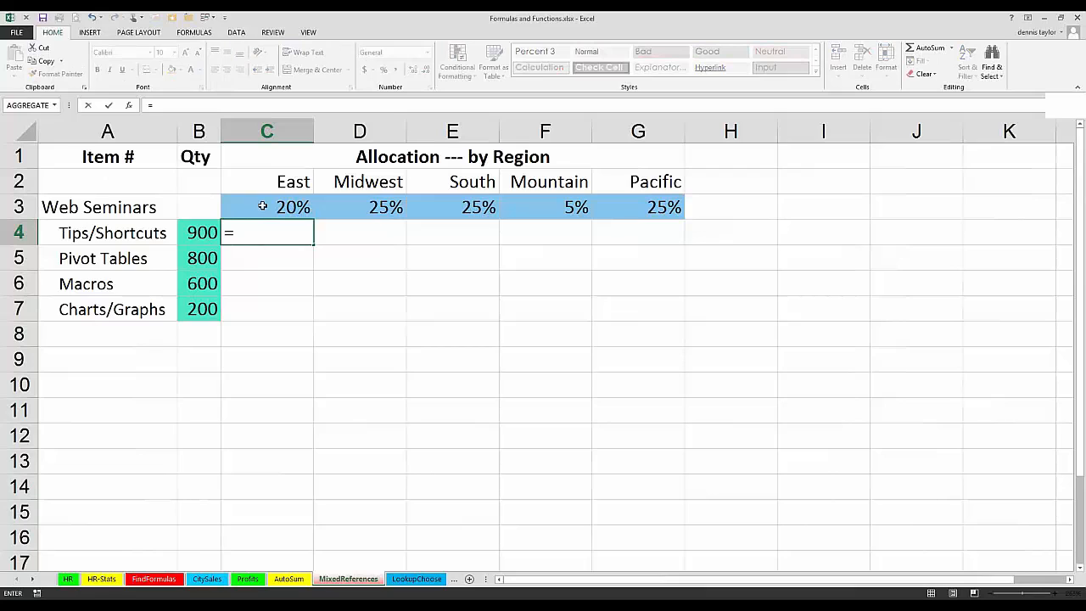
{"action": "left_click", "coordinate": [263, 207]}
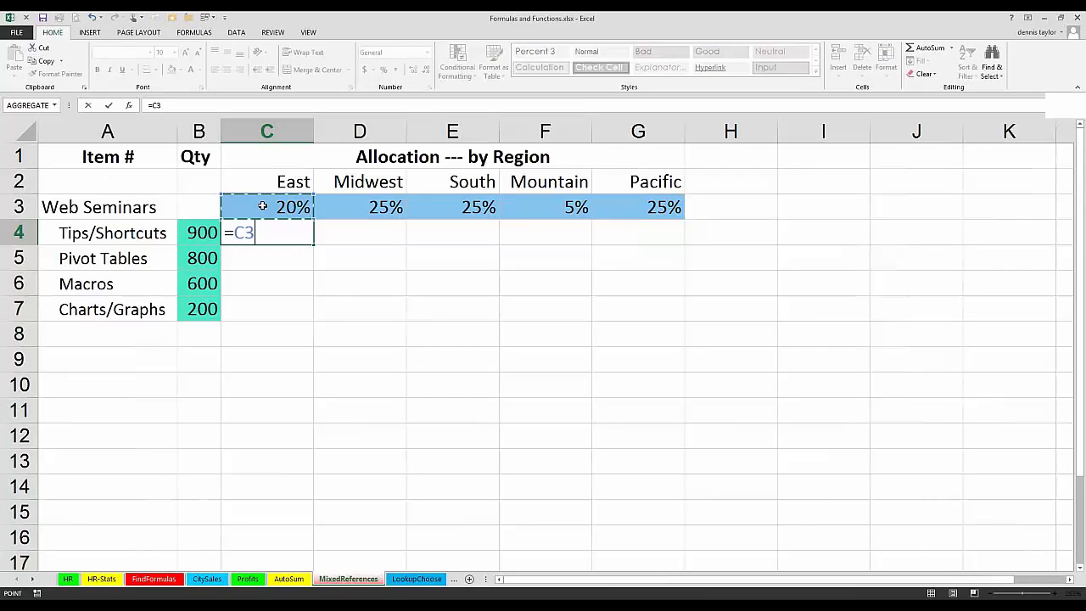
{"action": "type", "text": "*"}
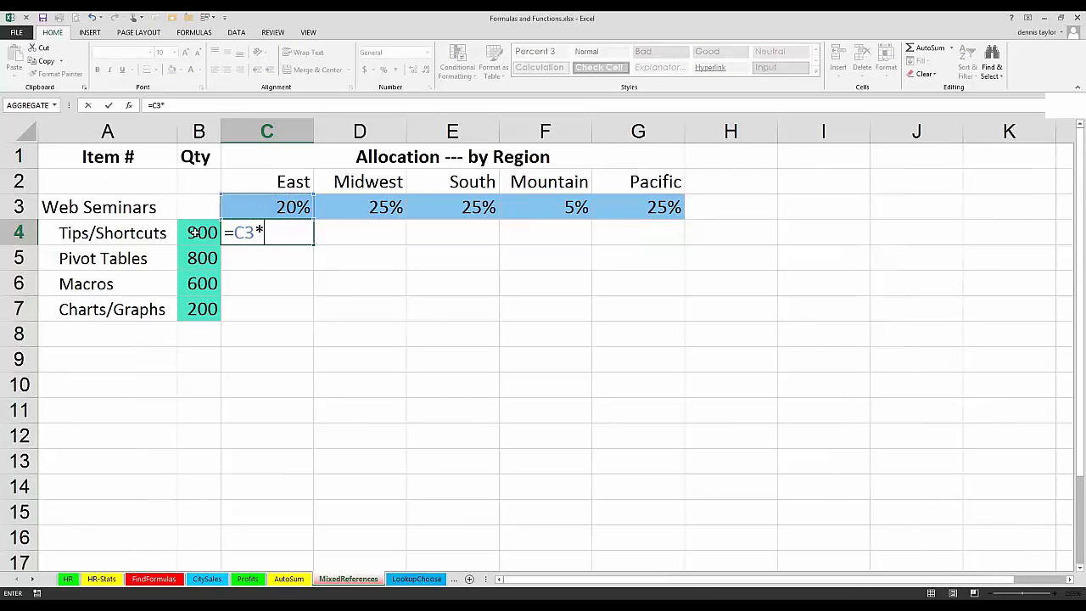
{"action": "left_click", "coordinate": [194, 233]}
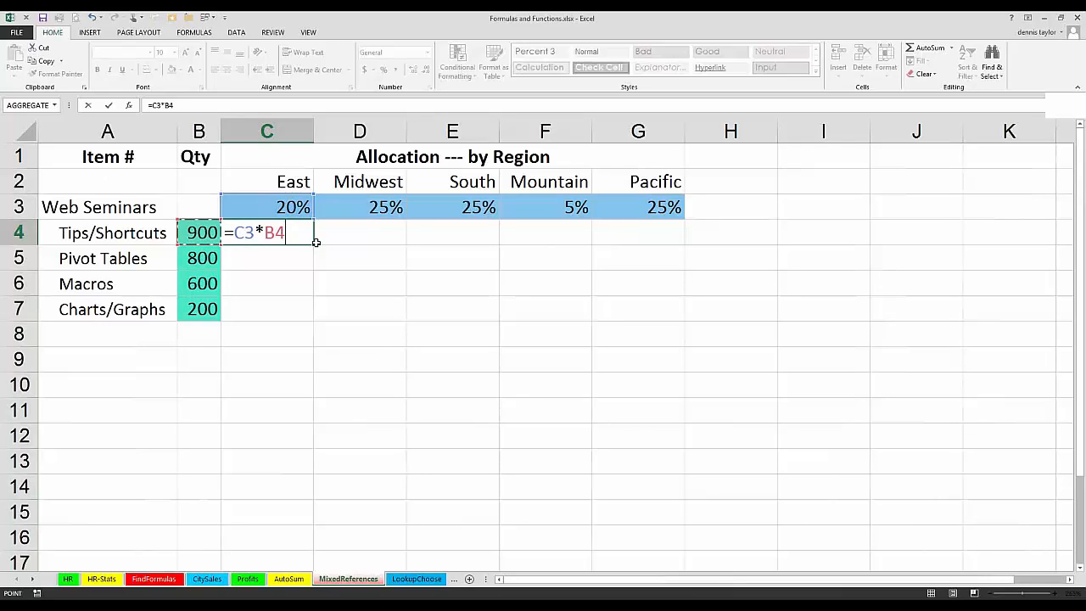
Step: Convert both references in the C4 formula to mixed references so that it reads =C$3*$B4, and enter it
{"action": "key", "text": "F4"}
{"action": "key", "text": "F4"}
{"action": "key", "text": "F4"}
{"action": "key", "text": "F4"}
{"action": "key", "text": "F4"}
{"action": "key", "text": "F4"}
{"action": "key", "text": "F4"}
{"action": "key", "text": "F4"}
{"action": "key", "text": "F4"}
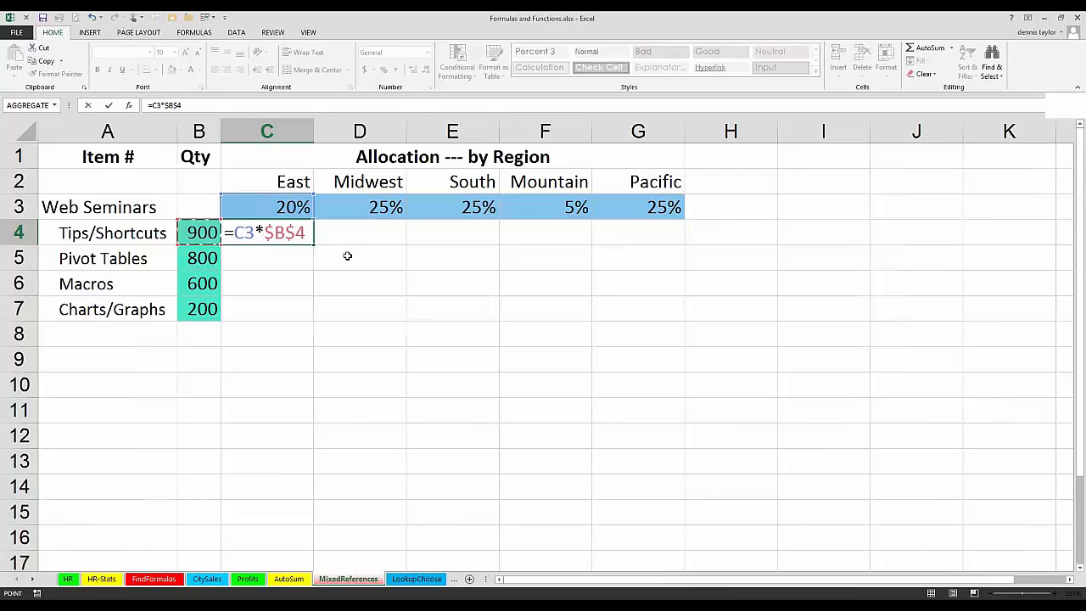
{"action": "key", "text": "F4"}
{"action": "key", "text": "F4"}
{"action": "left_click", "coordinate": [244, 232]}
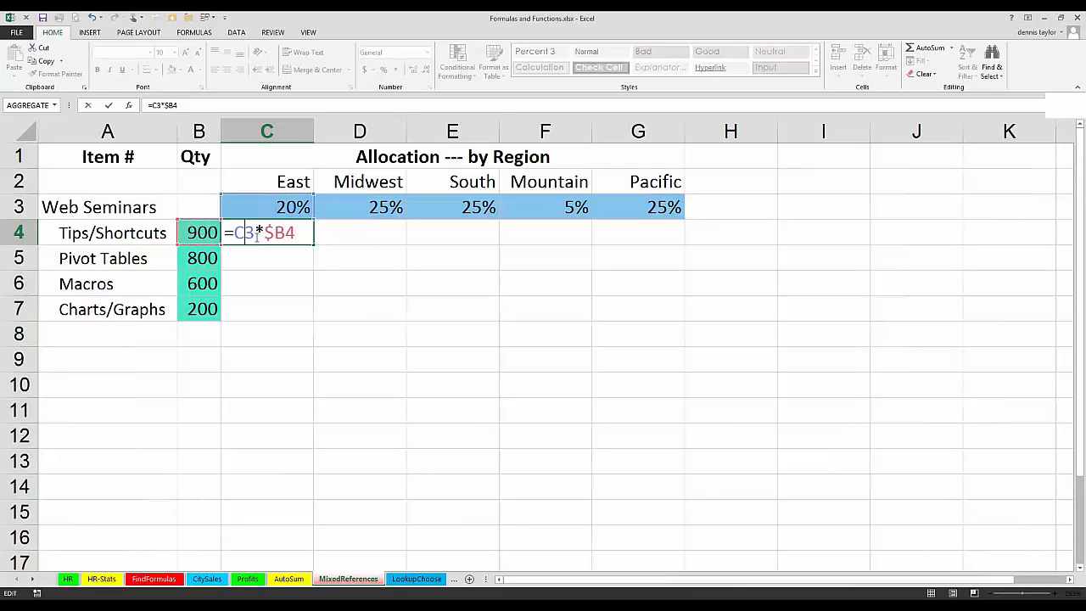
{"action": "key", "text": "F4"}
{"action": "key", "text": "F4"}
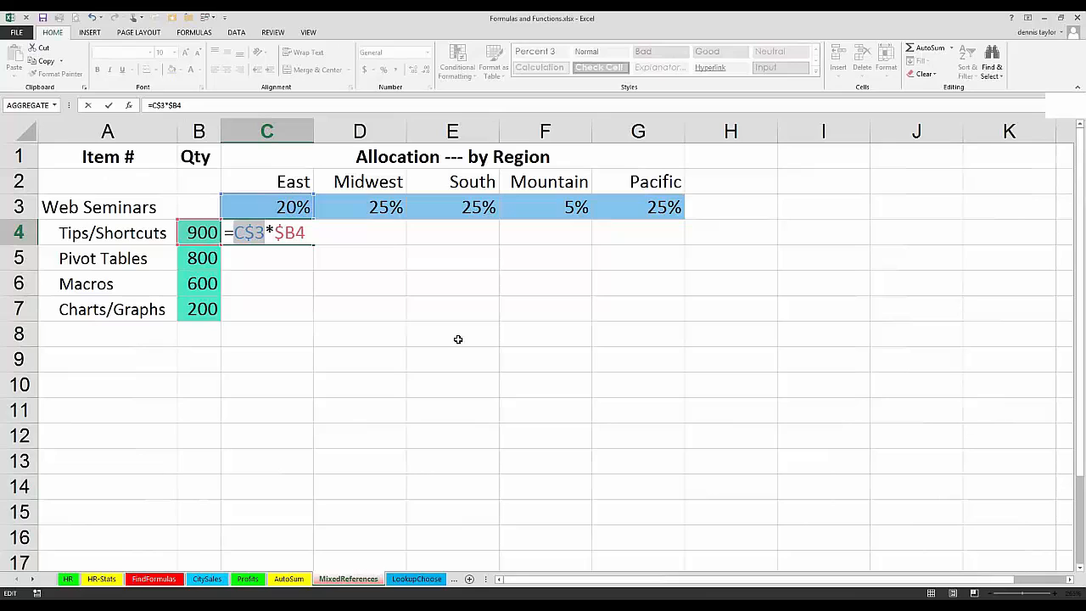
{"action": "key", "text": "ctrl+Return"}
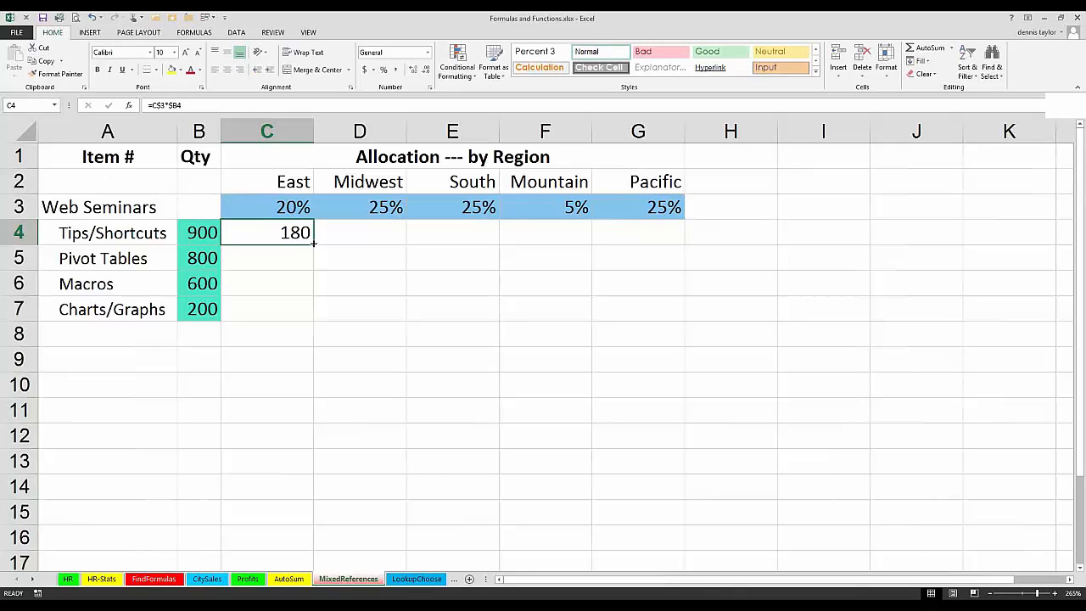
Step: Fill the C4 formula across the allocation grid to G7 and check the cell references used in F6
{"action": "left_click_drag", "start_coordinate": [313, 243], "coordinate": [676, 320]}
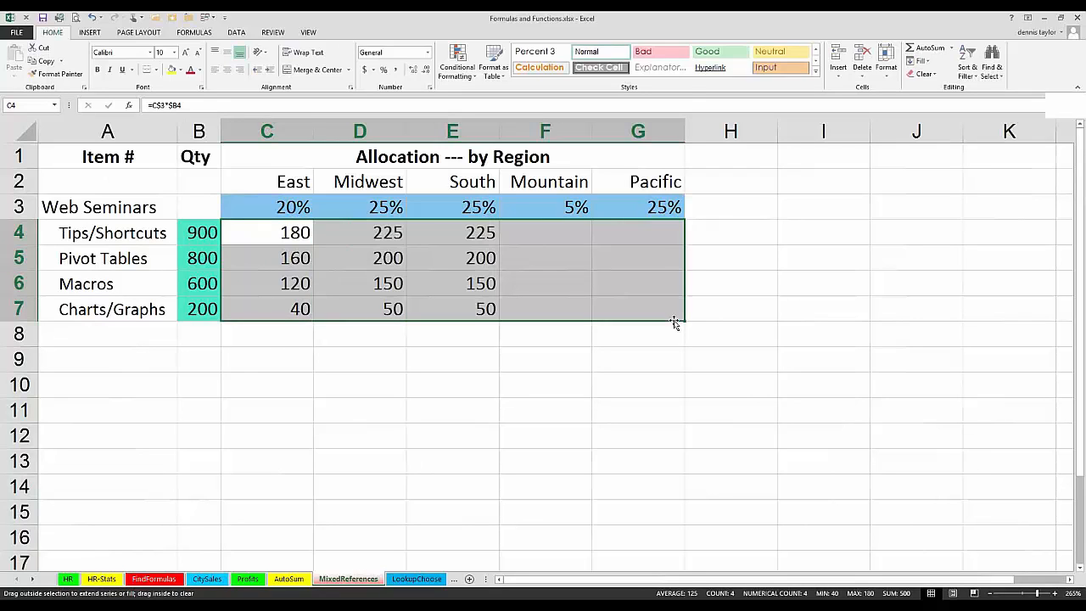
{"action": "left_click", "coordinate": [521, 283]}
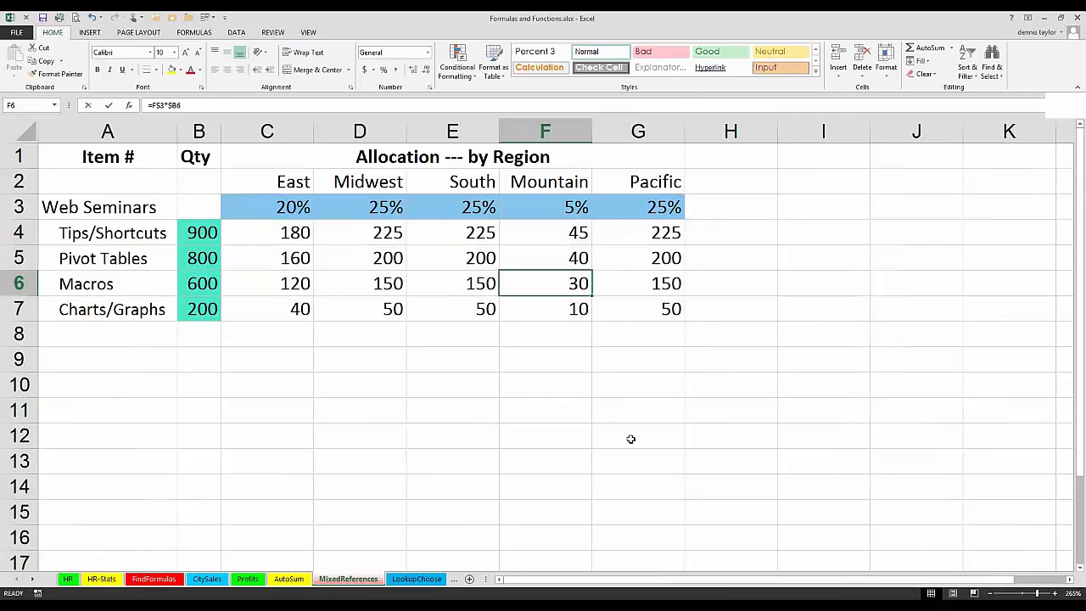
{"action": "key", "text": "F2"}
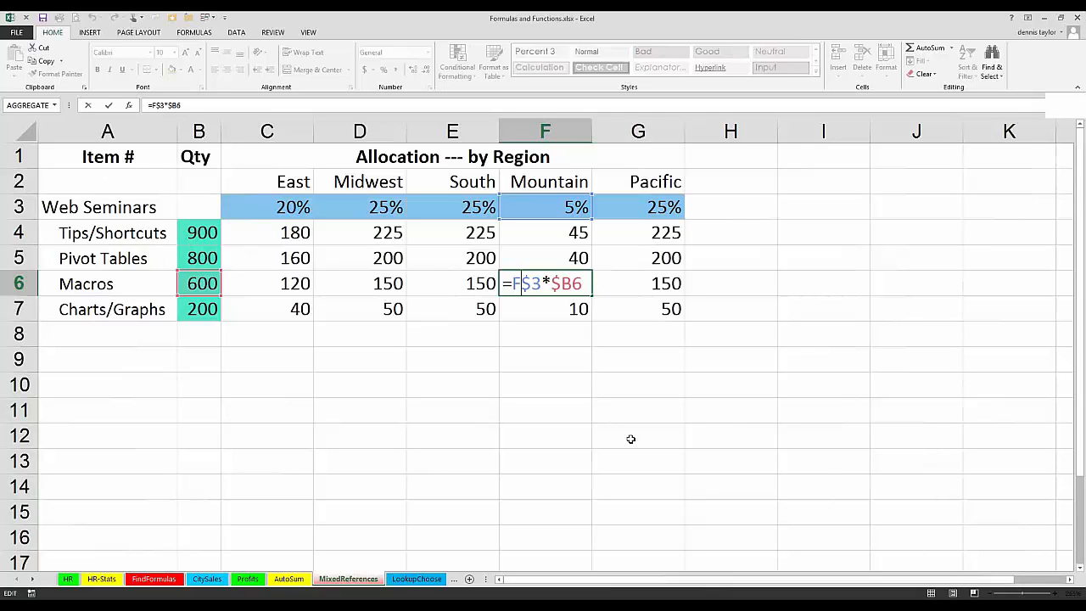
{"action": "key", "text": "ctrl+Return"}
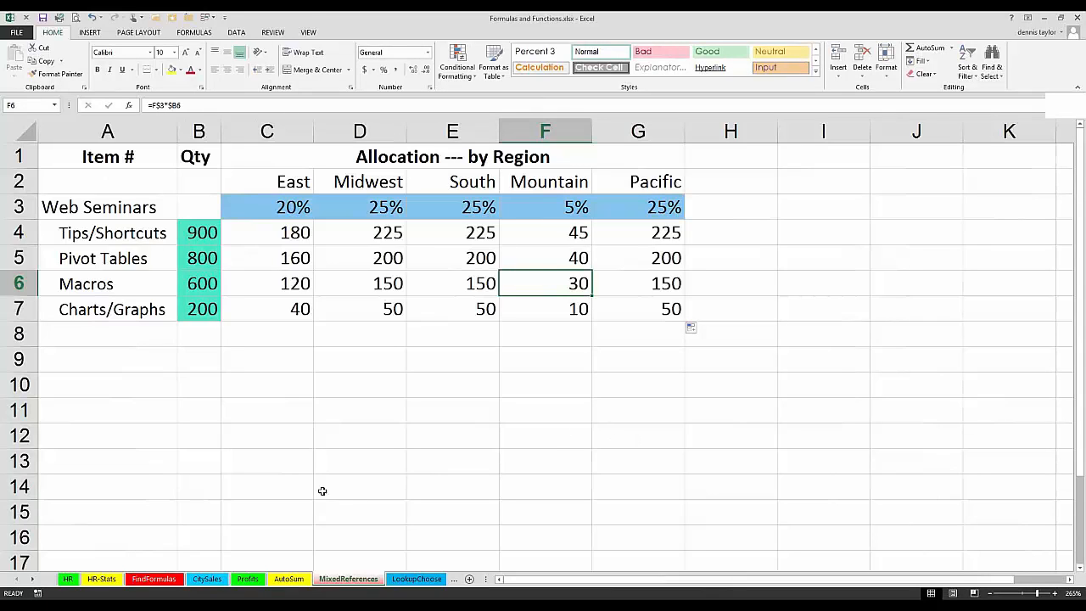
Step: On the HR sheet, fill the M2 formula down the whole New Comp. column
{"action": "left_click", "coordinate": [71, 580]}
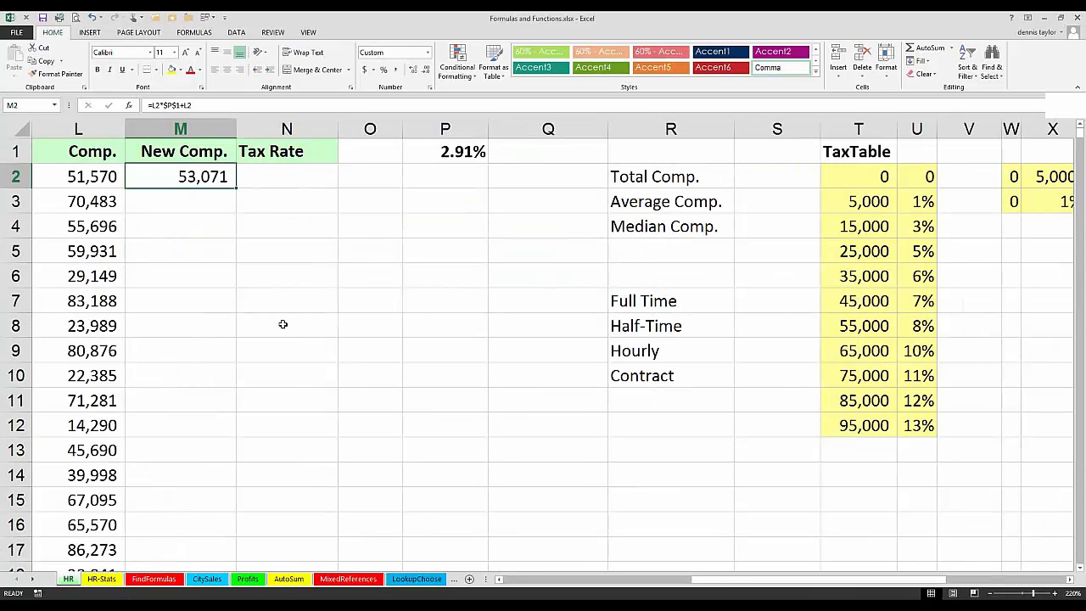
{"action": "double_click", "coordinate": [236, 190]}
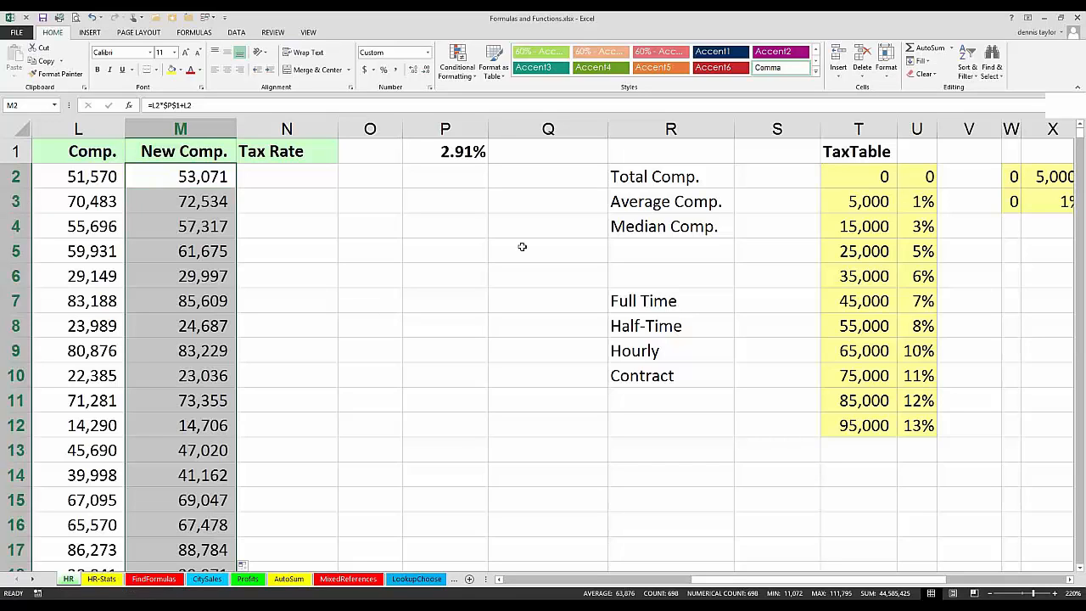
Step: Calculate the total compensation in Q2 with =SUM(M:M), covering the whole New Comp. column
{"action": "left_click", "coordinate": [562, 178]}
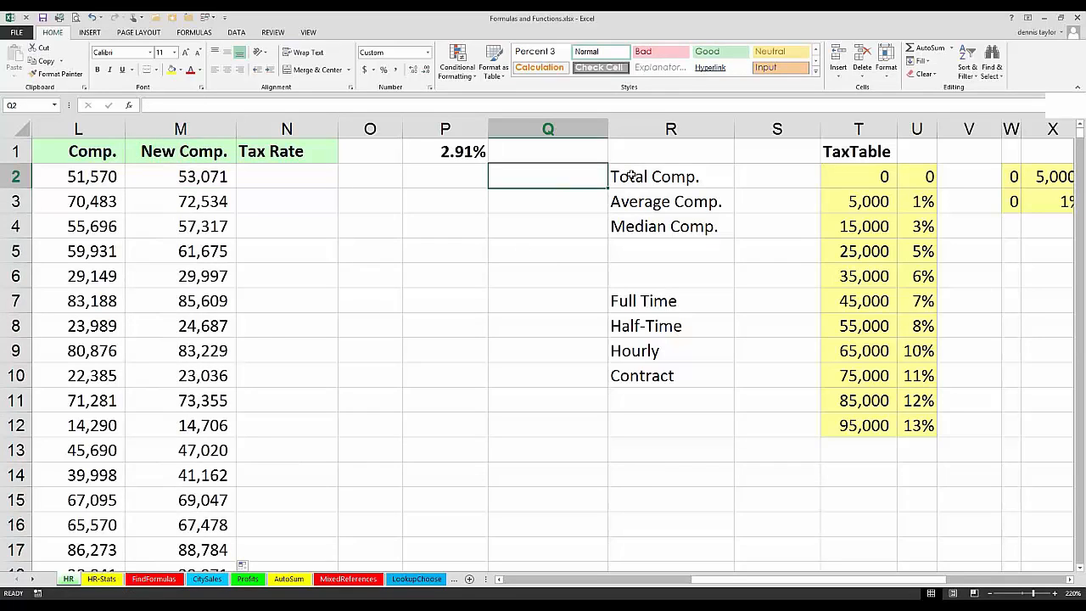
{"action": "double_click", "coordinate": [548, 177]}
{"action": "key", "text": "alt+equal"}
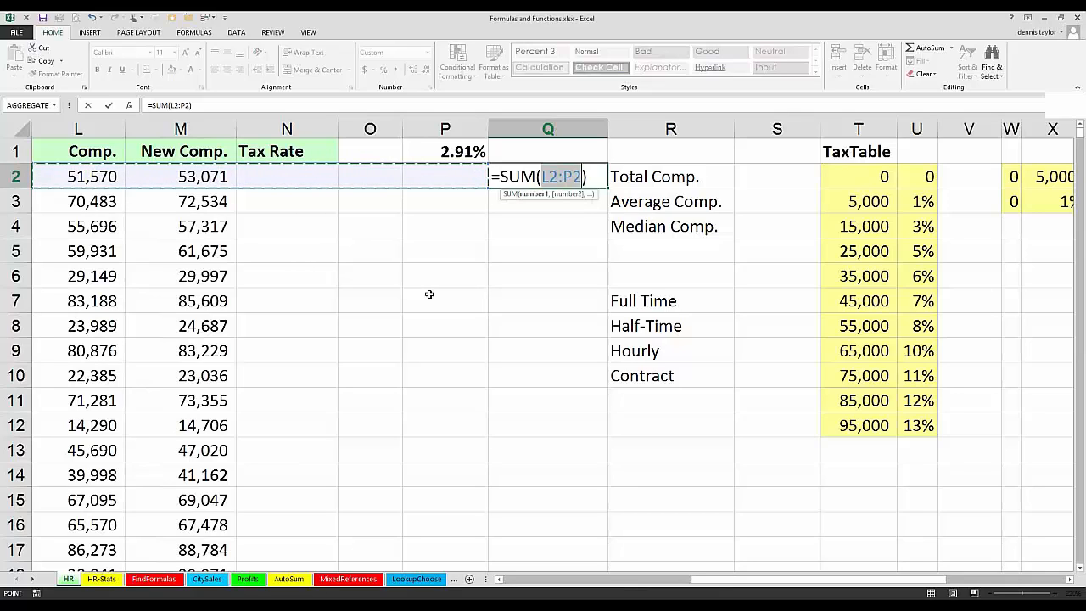
{"action": "left_click", "coordinate": [202, 128]}
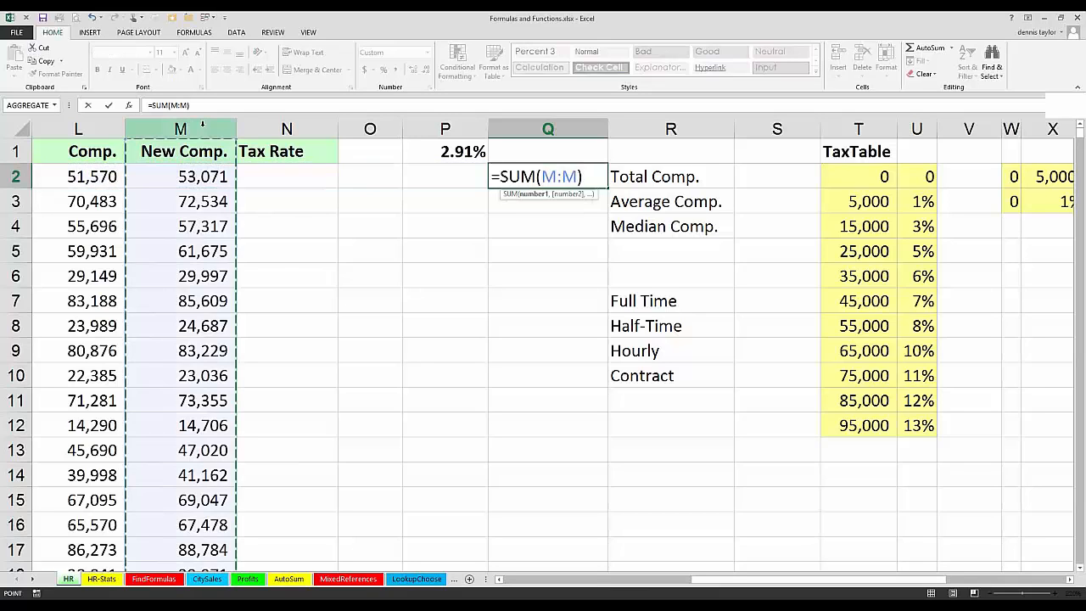
{"action": "key", "text": "Return"}
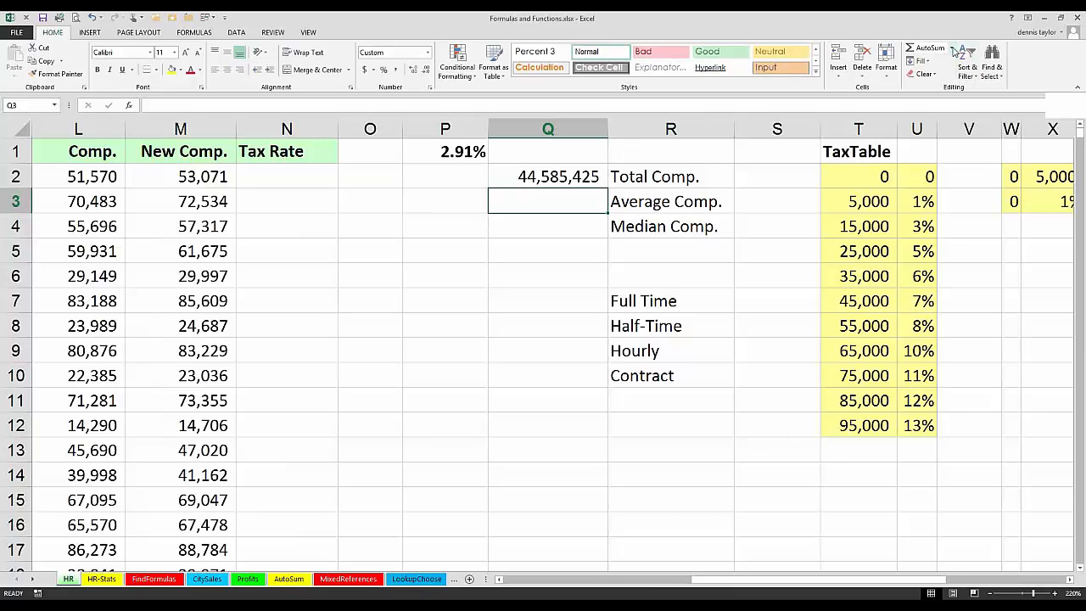
Step: Calculate the average compensation in Q3 with =AVERAGE(M:M)
{"action": "left_click", "coordinate": [953, 48]}
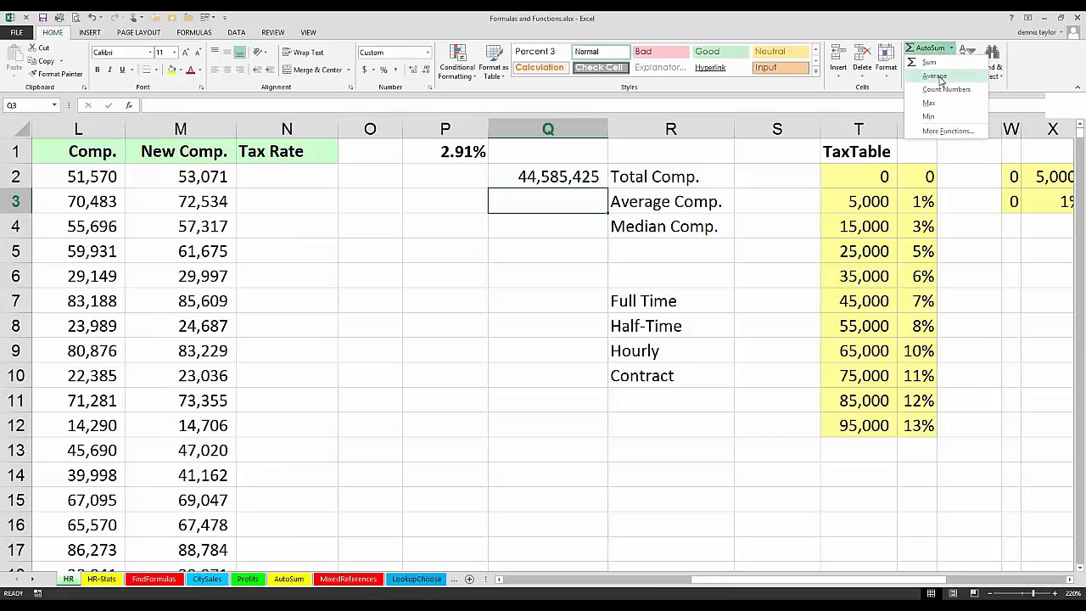
{"action": "left_click", "coordinate": [935, 76]}
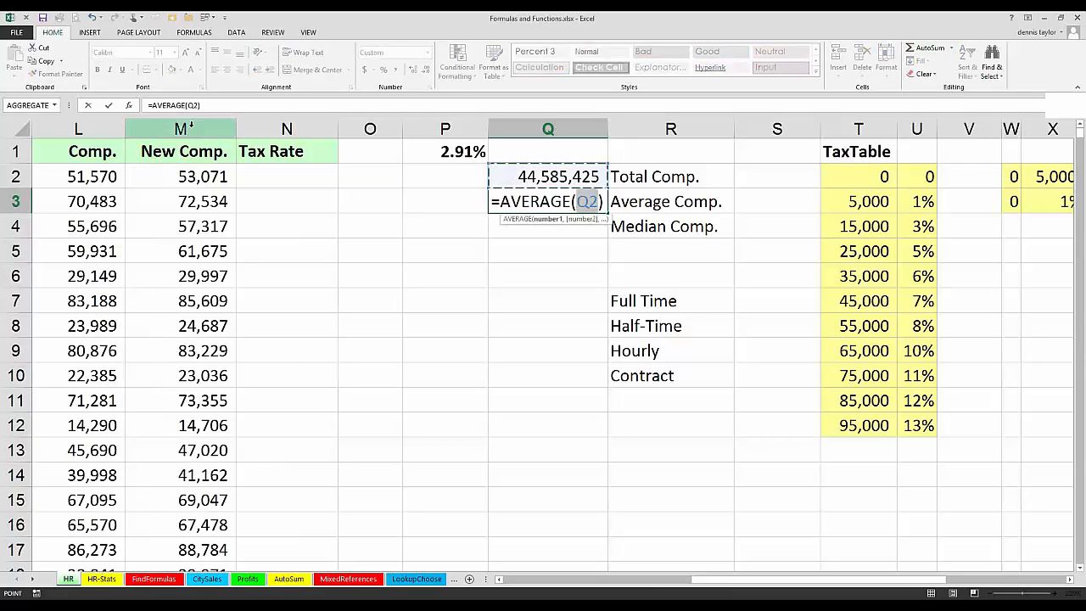
{"action": "left_click", "coordinate": [181, 127]}
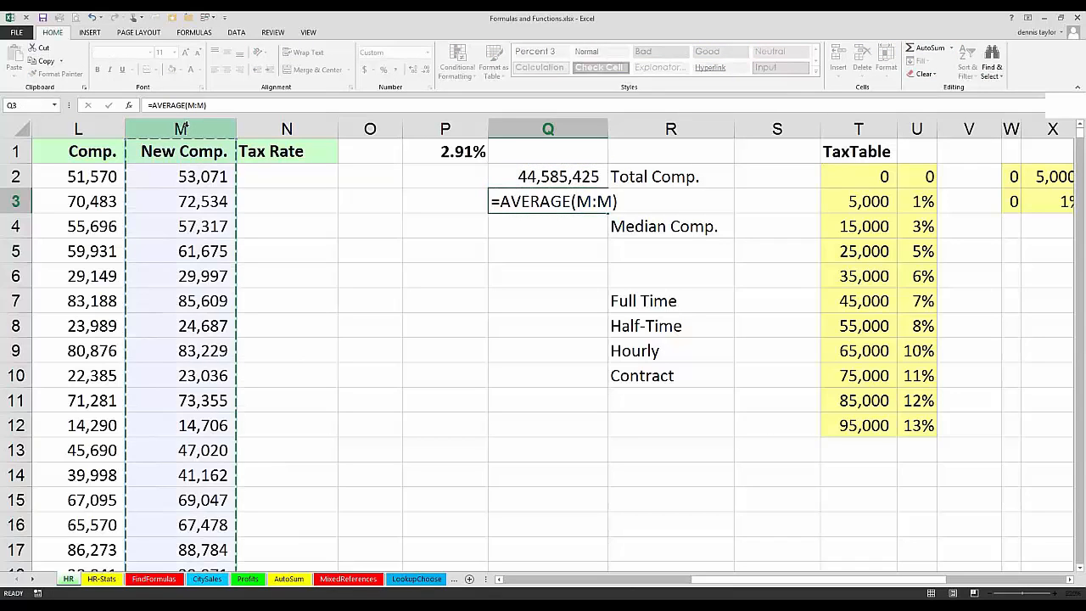
{"action": "key", "text": "Return"}
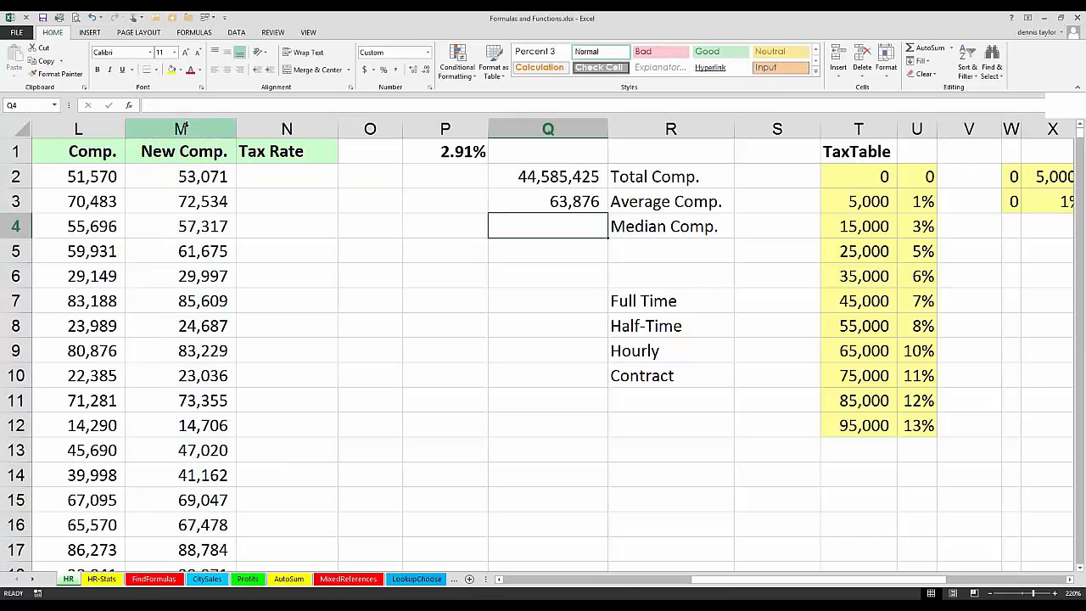
Step: Calculate the median compensation in Q4 with the MEDIAN function over the whole column M
{"action": "type", "text": "="}
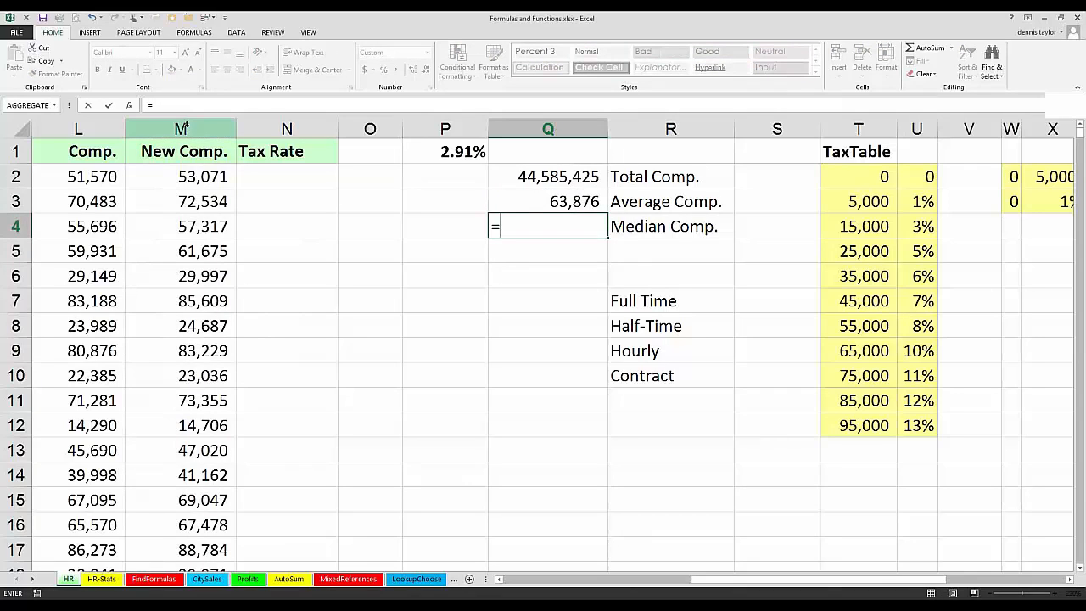
{"action": "type", "text": "median"}
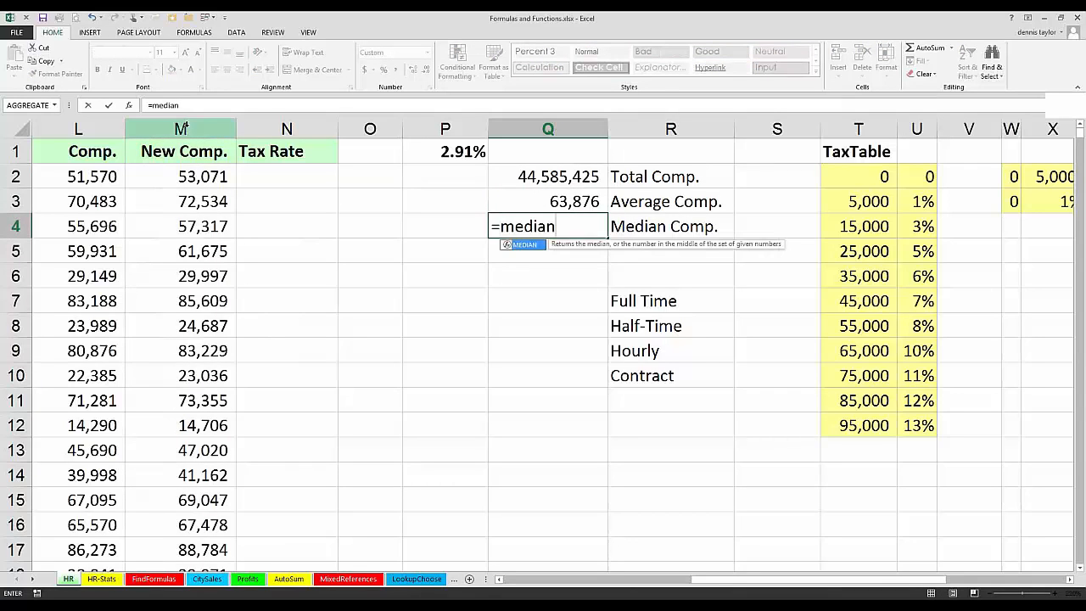
{"action": "type", "text": "("}
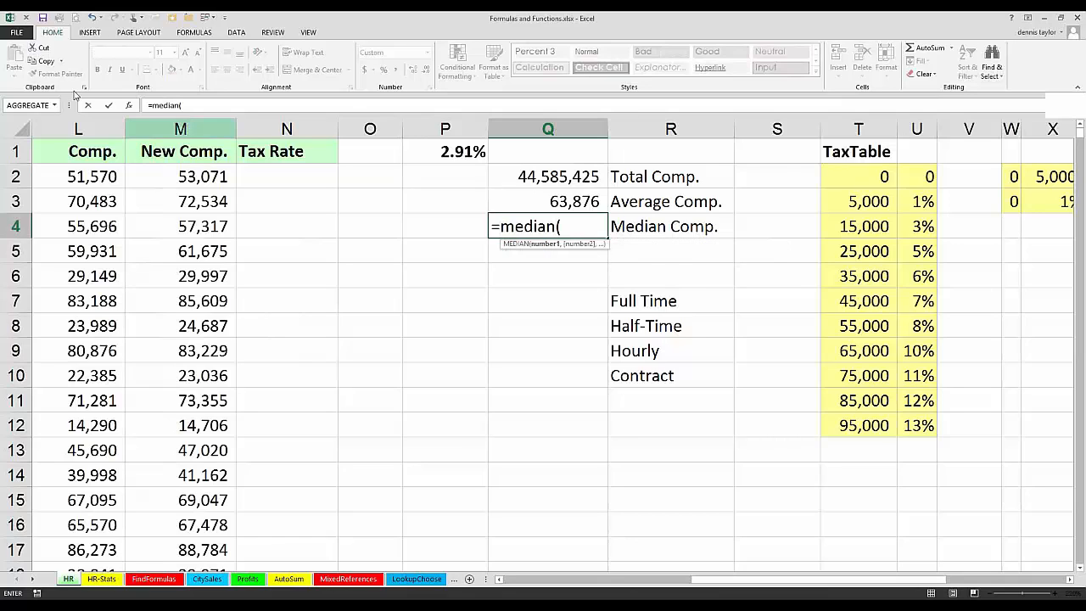
{"action": "left_click", "coordinate": [167, 130]}
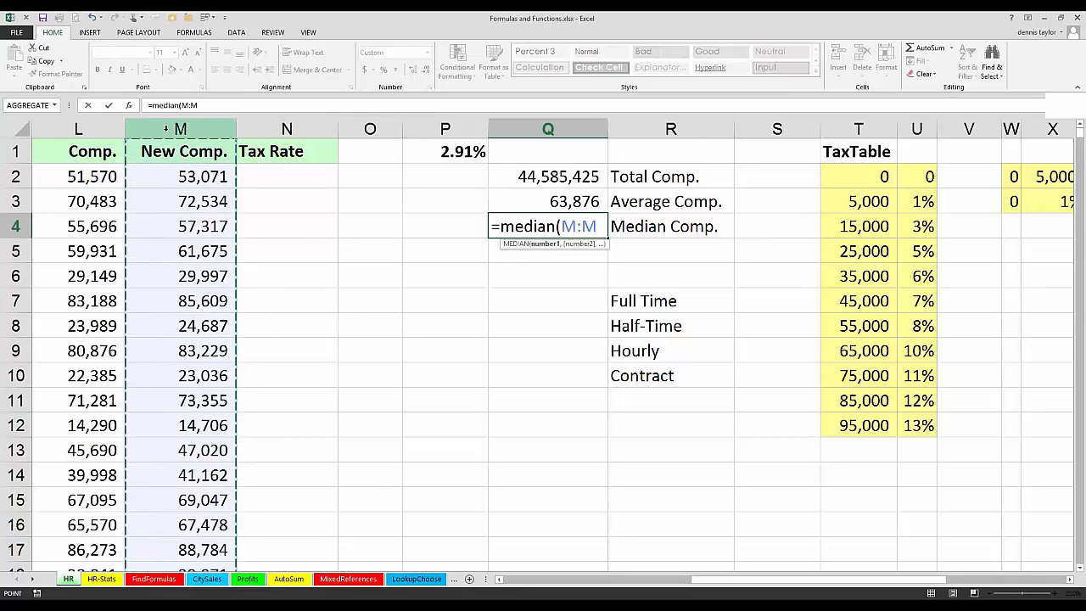
{"action": "key", "text": "Return"}
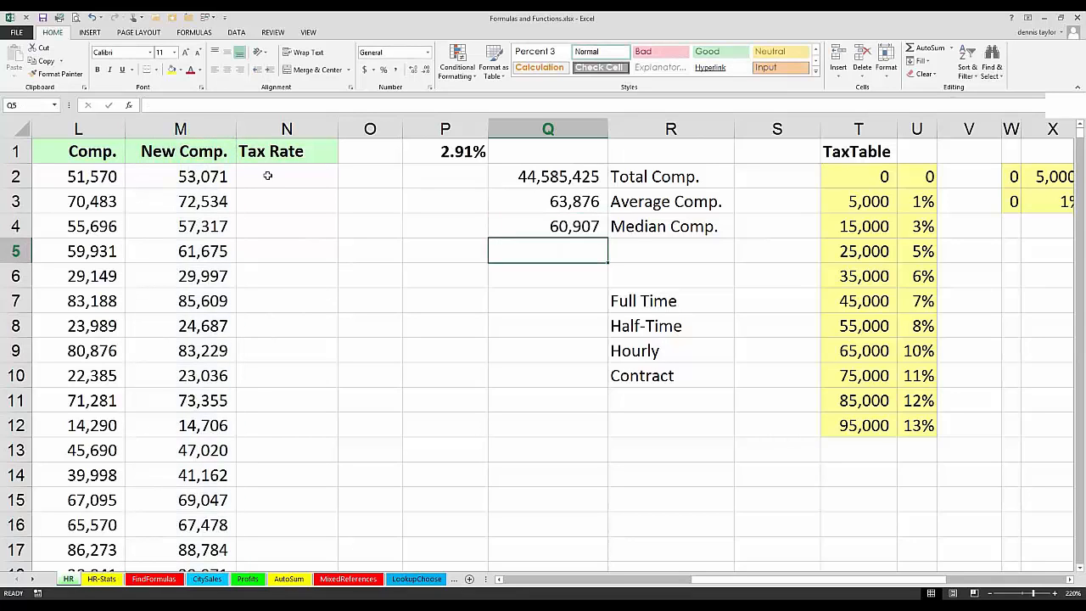
Step: Select the New Comp. column and examine its summary statistics and the status bar's customization options
{"action": "left_click", "coordinate": [208, 126]}
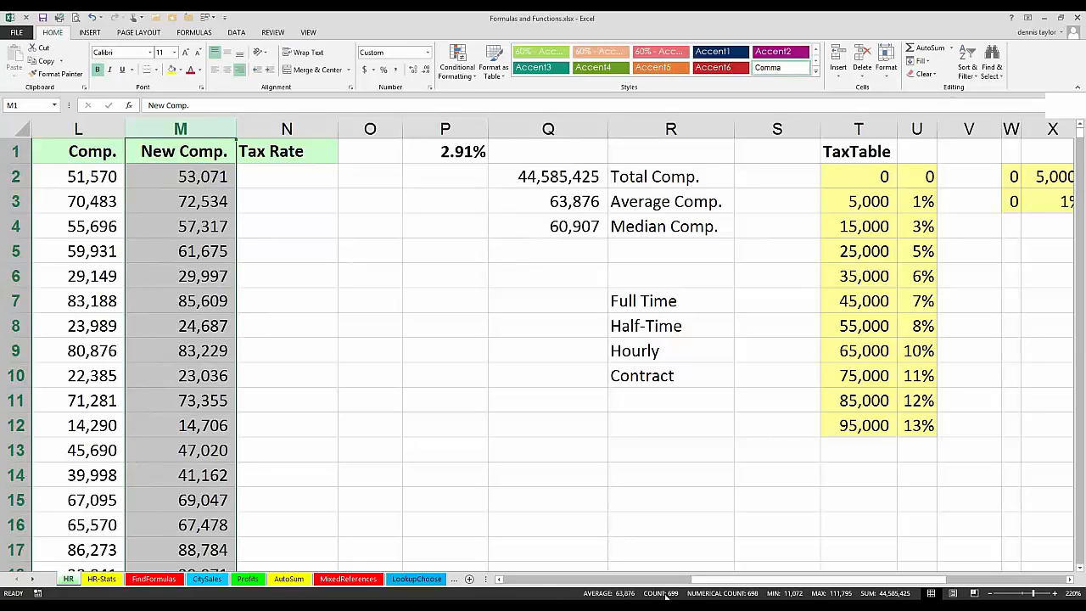
{"action": "right_click", "coordinate": [572, 596]}
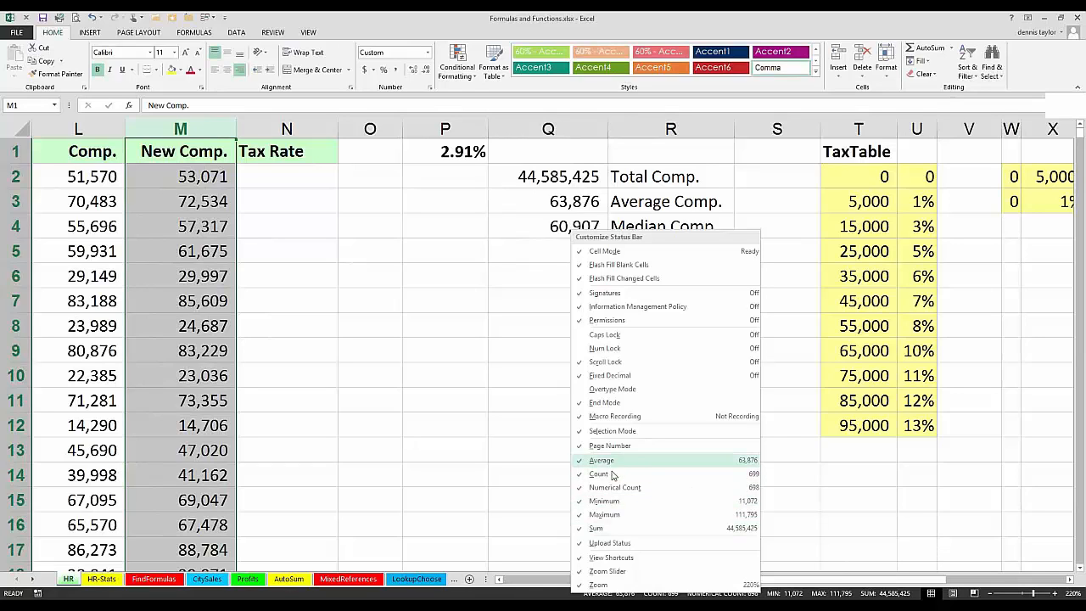
{"action": "left_click", "coordinate": [531, 529]}
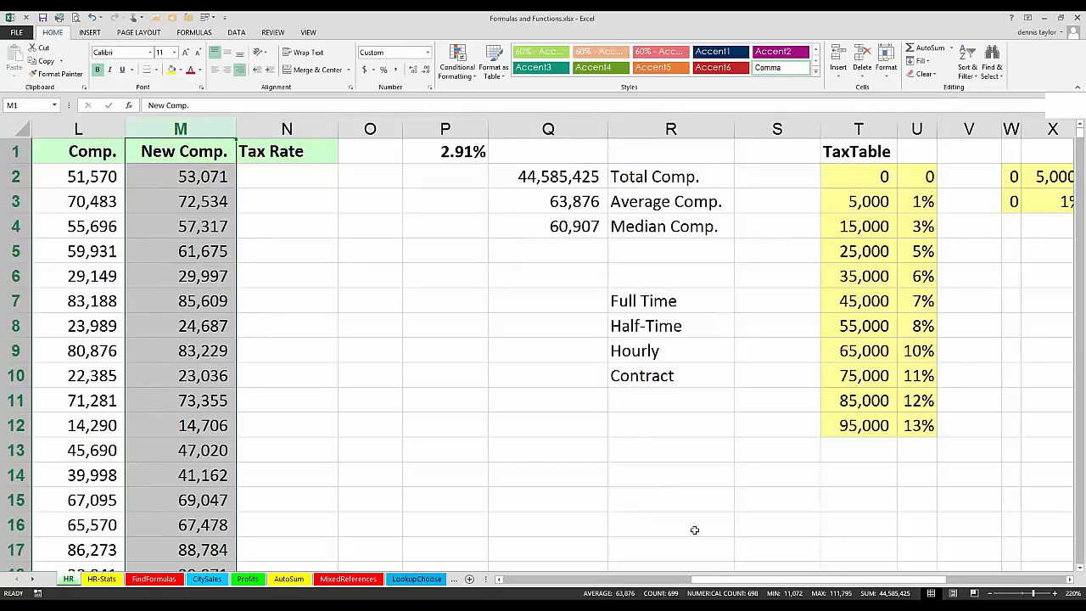
Step: Inspect the Total Comp. formula in Q2 and the column range it references
{"action": "left_click", "coordinate": [568, 178]}
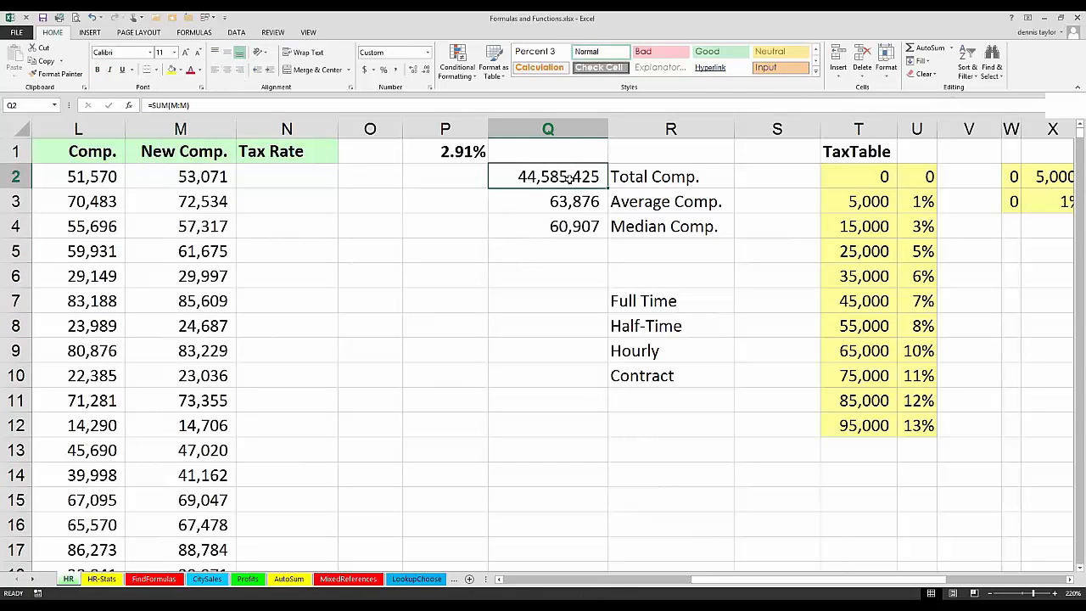
{"action": "key", "text": "F2"}
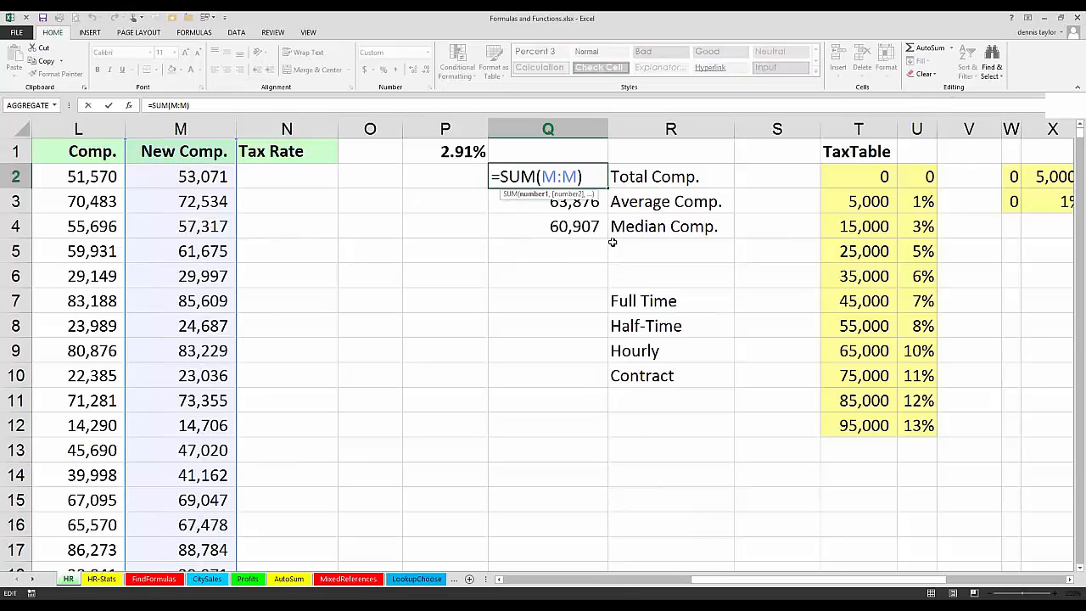
{"action": "key", "text": "Return"}
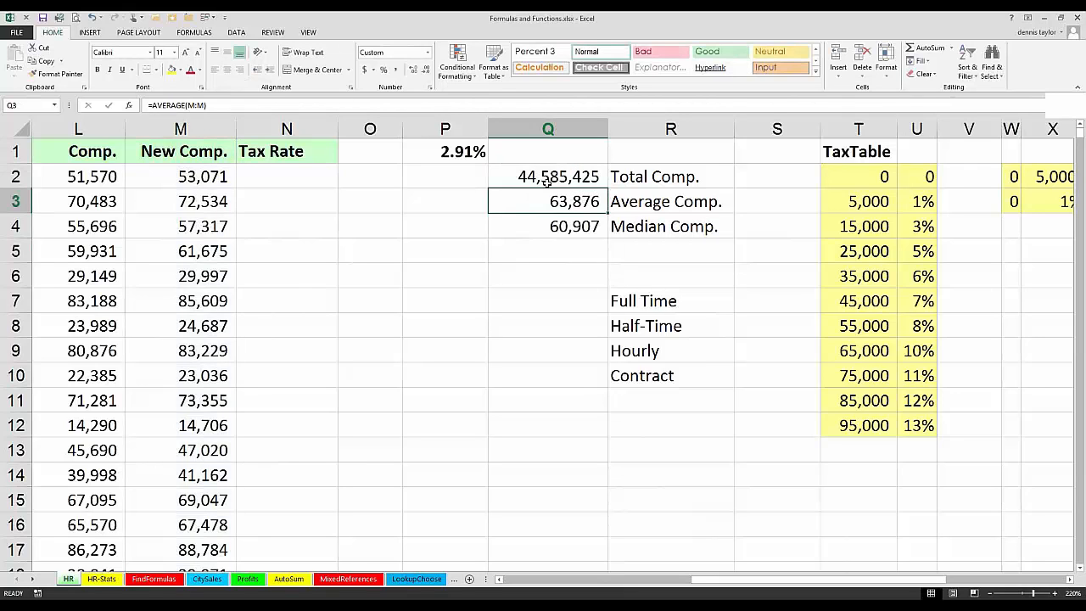
{"action": "left_click", "coordinate": [543, 177]}
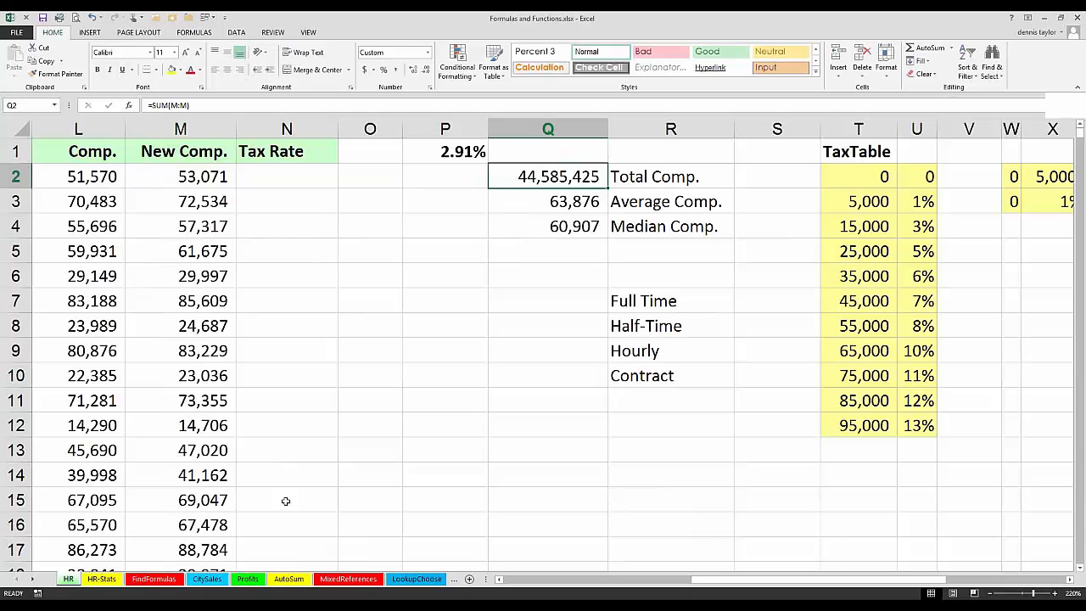
Step: On the CitySales sheet, calculate the East Total in B17 with =SUM(4:5), covering the entire Boston and New York rows
{"action": "left_click", "coordinate": [207, 579]}
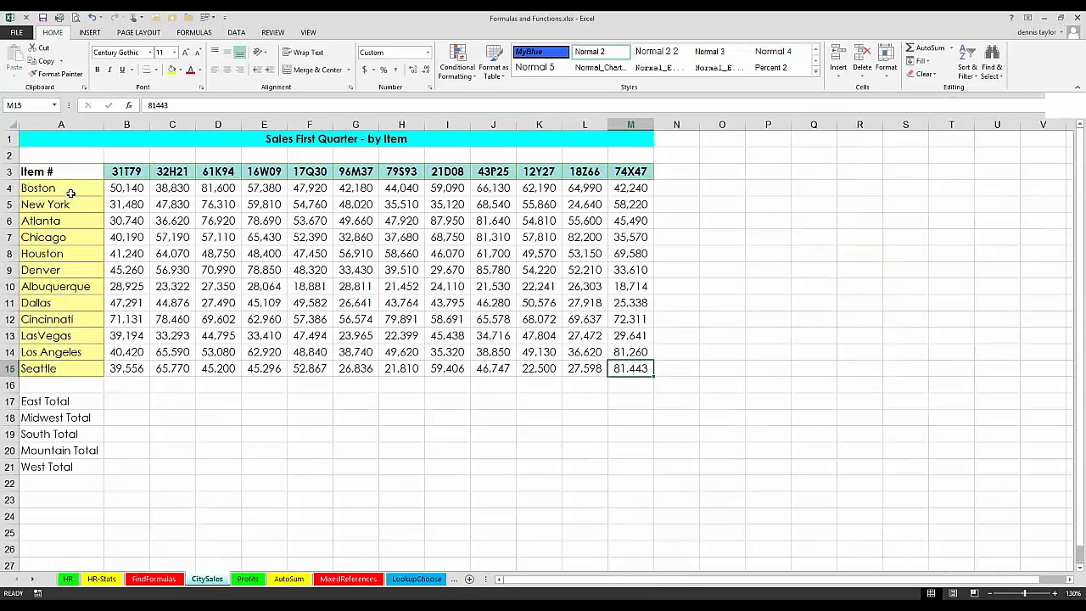
{"action": "left_click", "coordinate": [34, 158]}
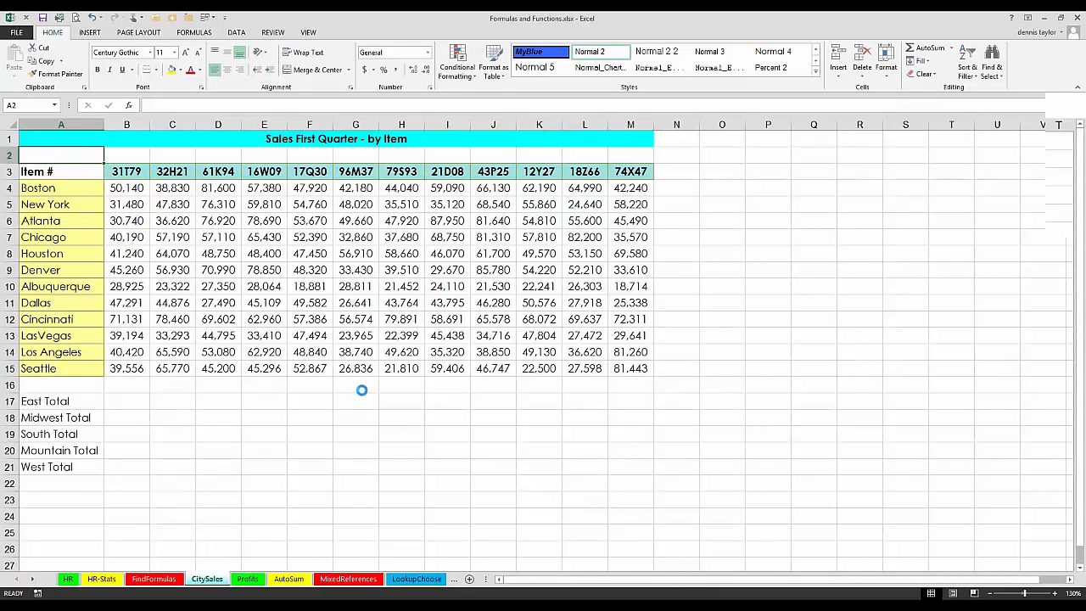
{"action": "scroll", "coordinate": [362, 391], "scroll_direction": "up", "scroll_amount": 2}
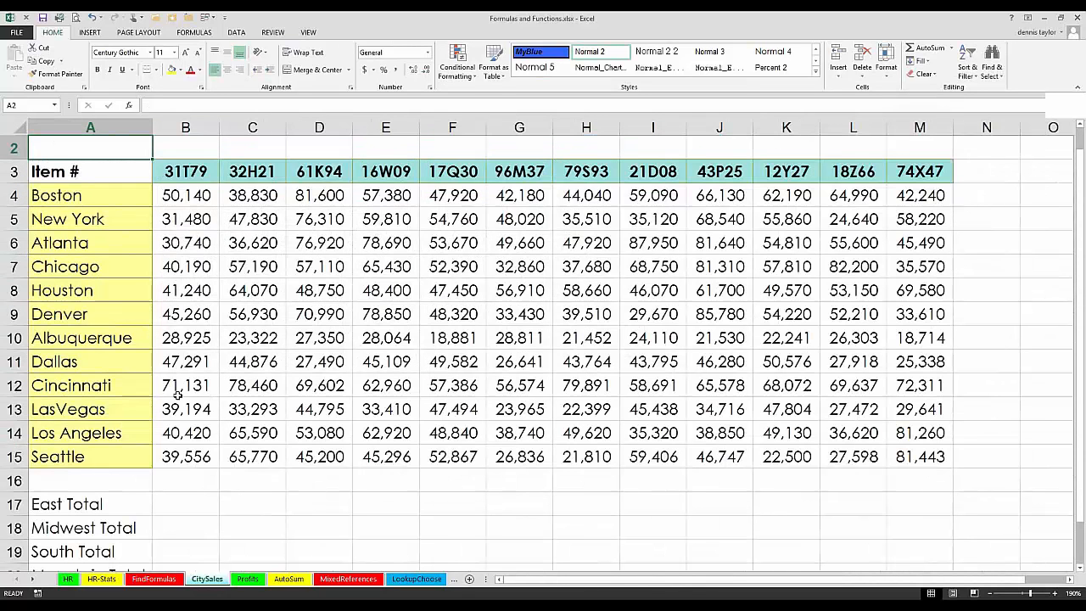
{"action": "left_click", "coordinate": [188, 504]}
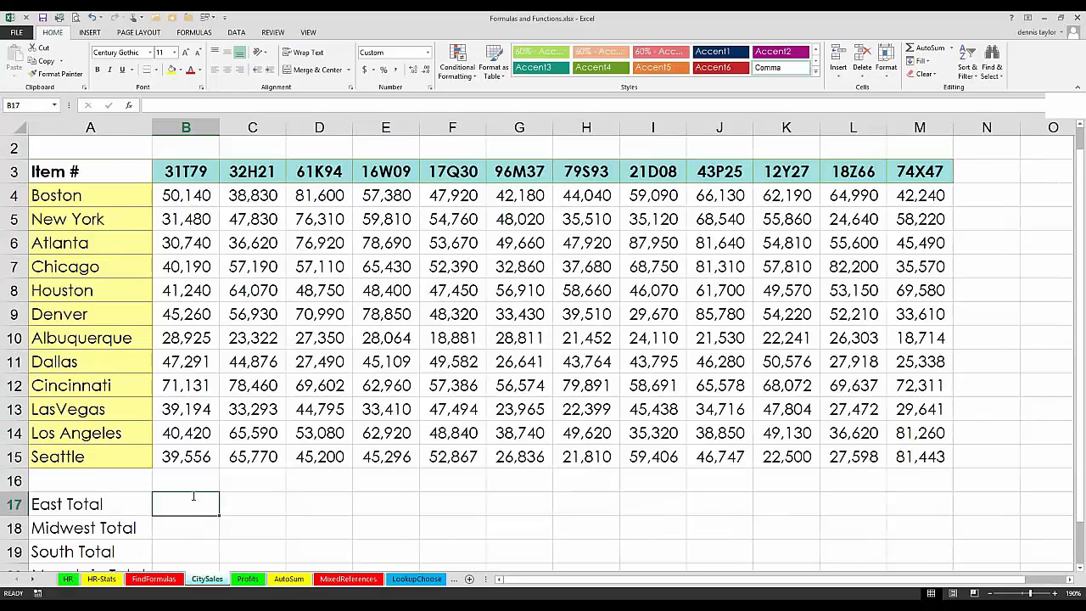
{"action": "key", "text": "alt+equal"}
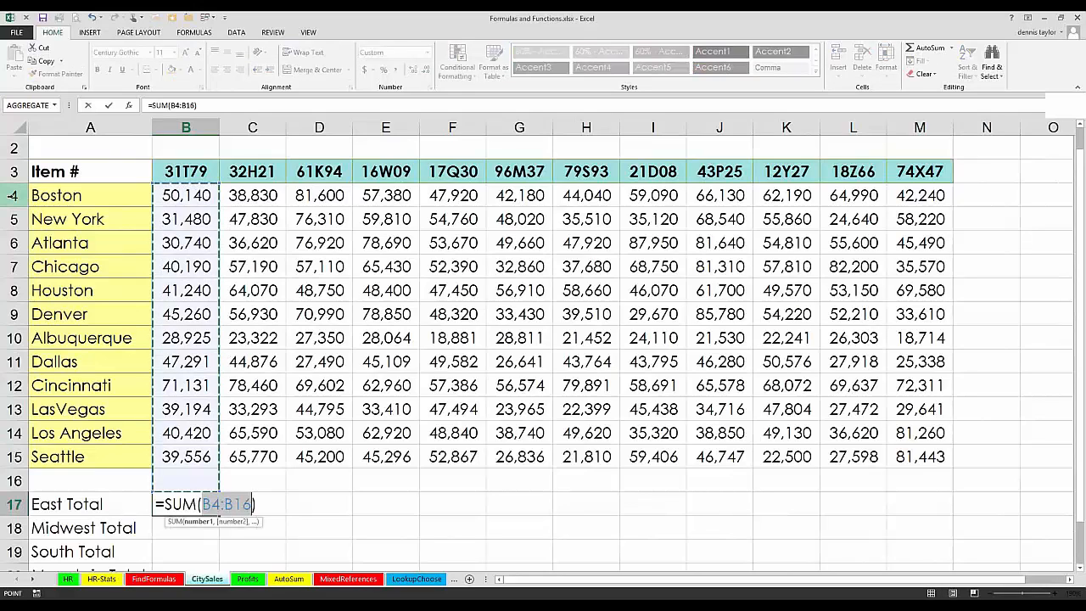
{"action": "left_click_drag", "start_coordinate": [13, 222], "coordinate": [12, 197]}
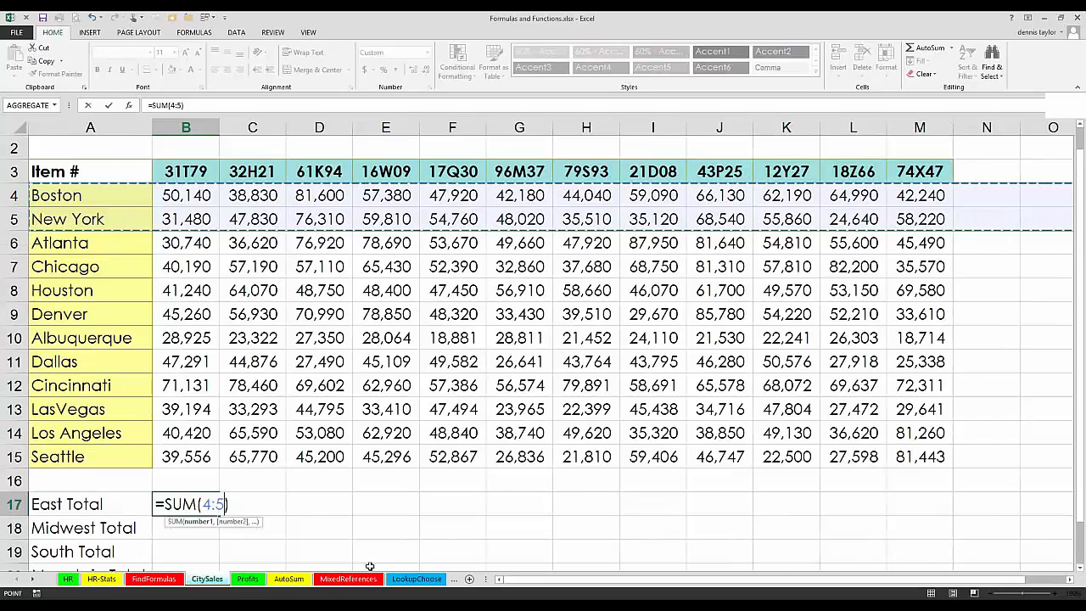
{"action": "key", "text": "ctrl+Return"}
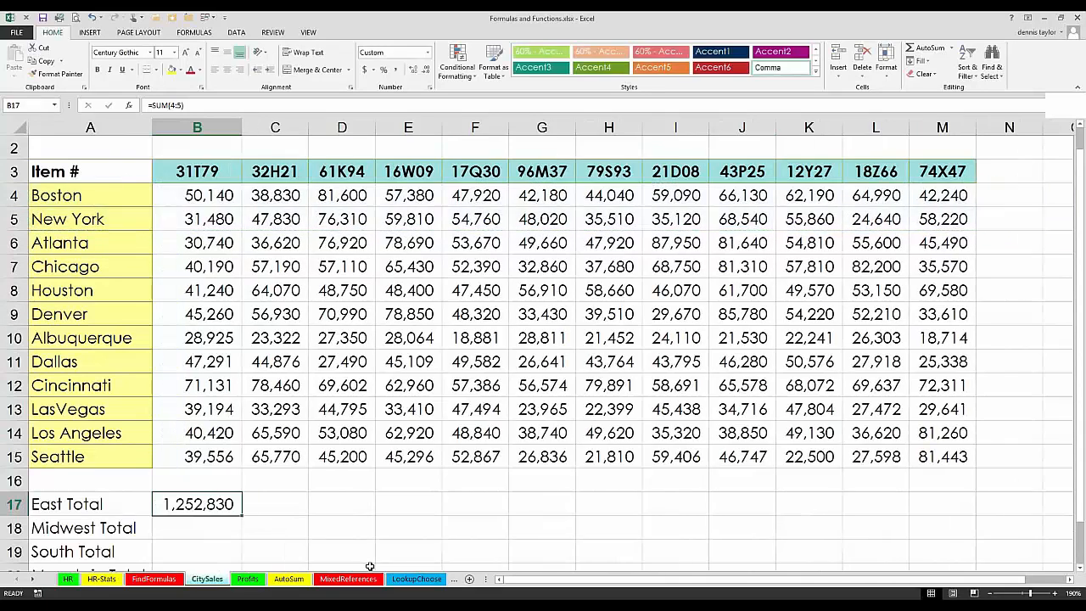
Step: Select the entire Boston and New York rows and compare their summary statistics with the East Total in B17
{"action": "left_click", "coordinate": [13, 195]}
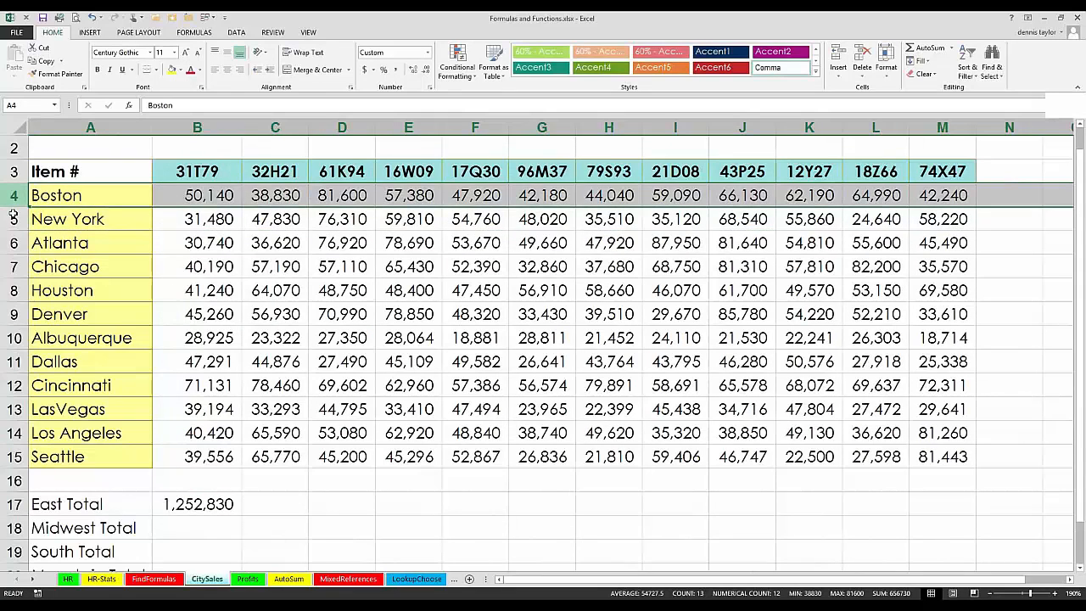
{"action": "left_click_drag", "start_coordinate": [14, 195], "coordinate": [13, 219]}
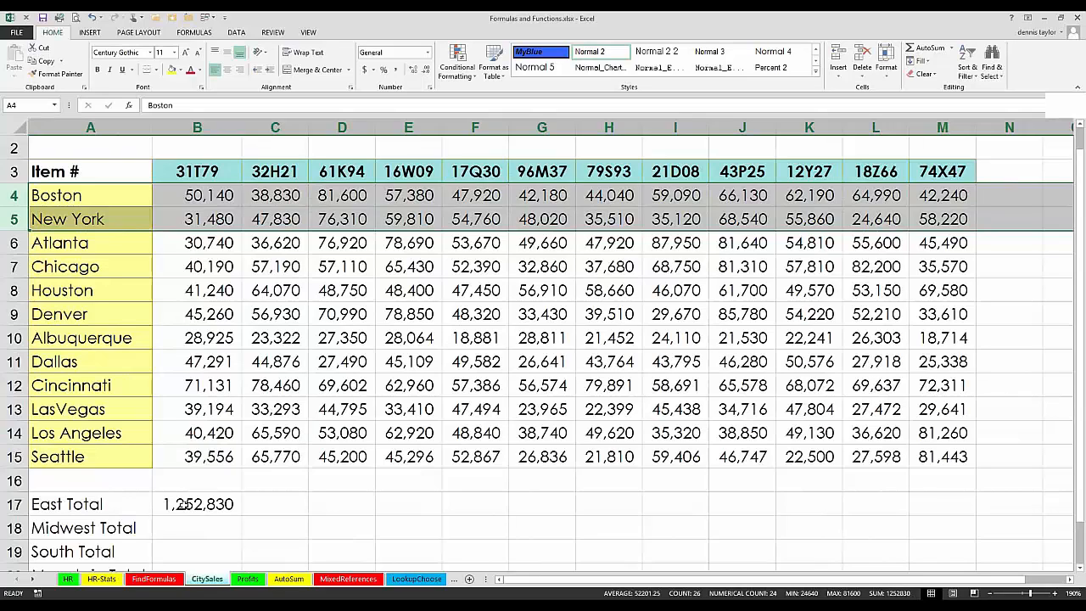
{"action": "left_click", "coordinate": [197, 503]}
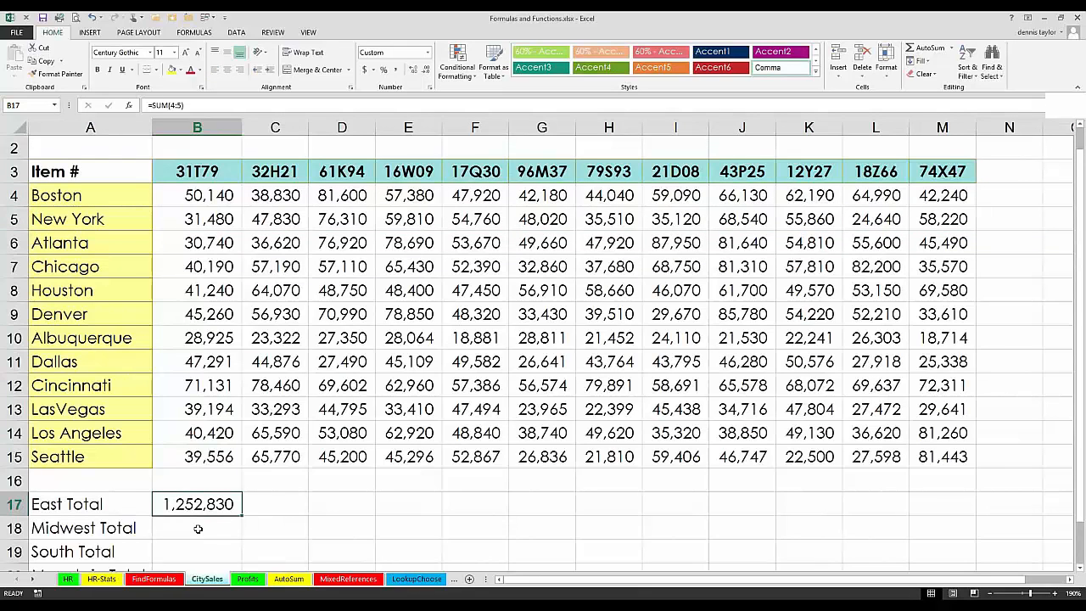
{"action": "left_click", "coordinate": [198, 529]}
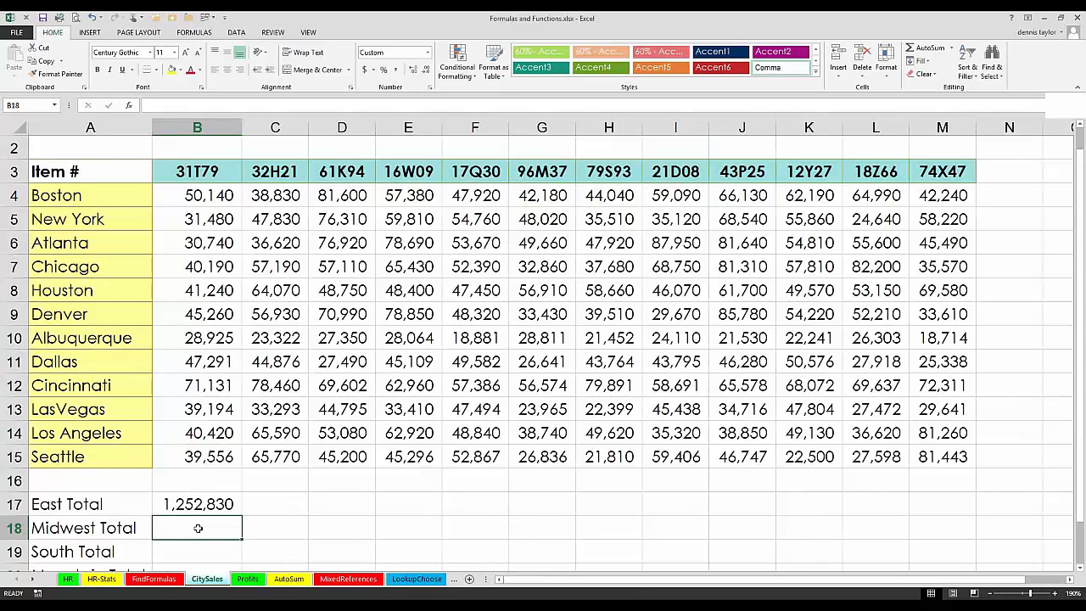
Step: Return to the HR sheet and examine the New Comp. column's header and its formulas from M2 downward
{"action": "left_click", "coordinate": [71, 580]}
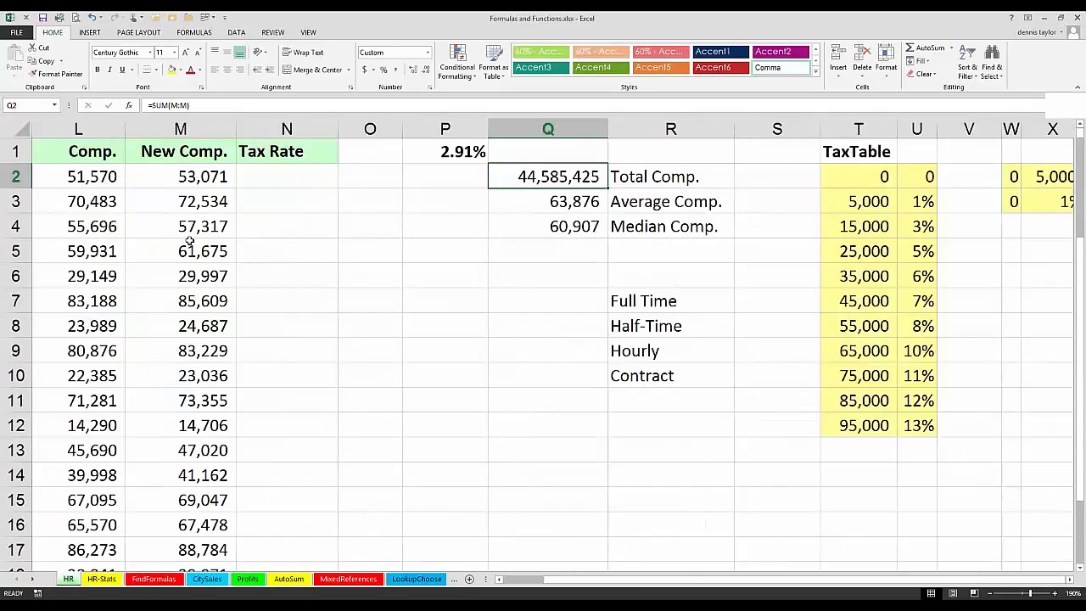
{"action": "left_click", "coordinate": [185, 178]}
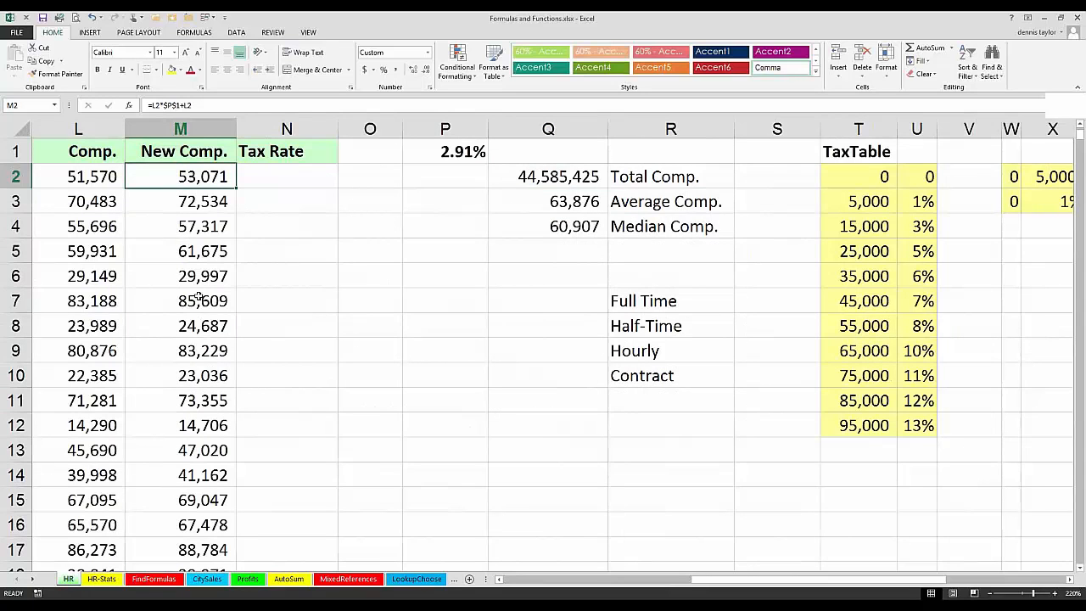
{"action": "scroll", "coordinate": [198, 299], "scroll_direction": "down", "scroll_amount": 12}
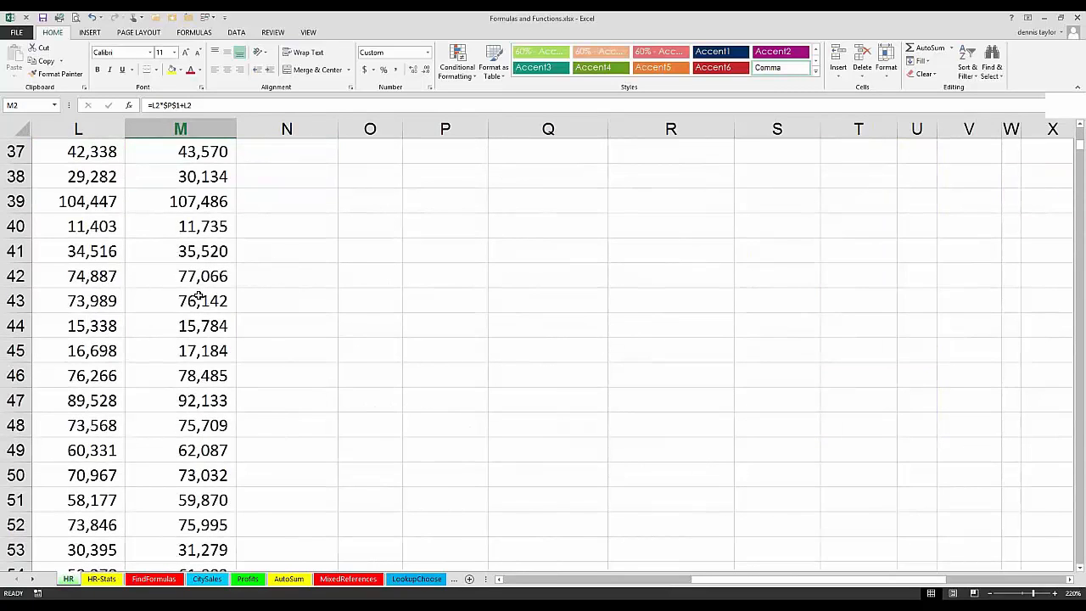
{"action": "scroll", "coordinate": [197, 298], "scroll_direction": "up", "scroll_amount": 12}
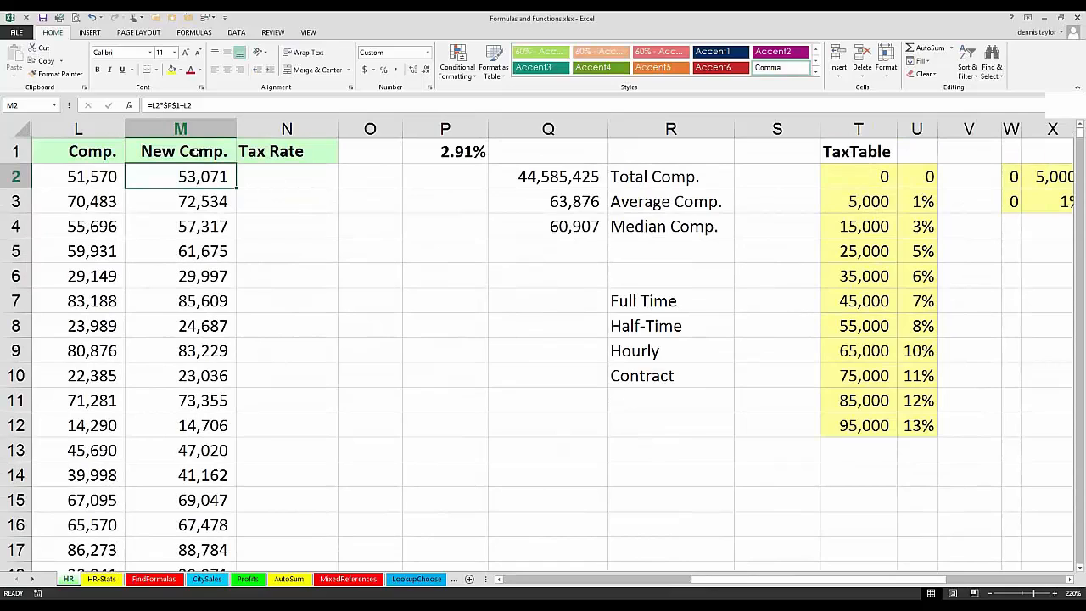
{"action": "left_click", "coordinate": [195, 151]}
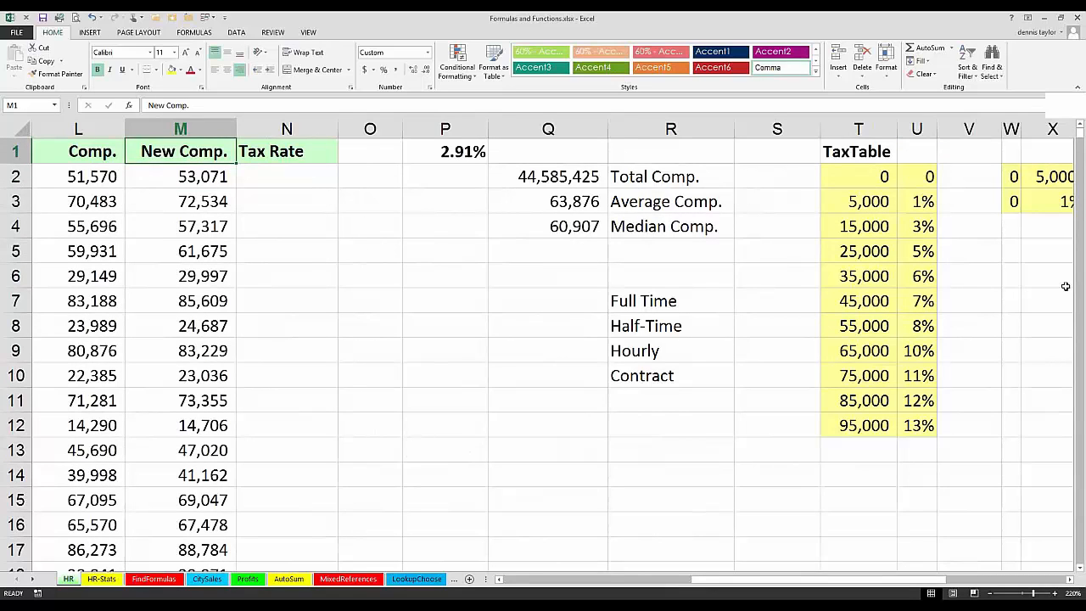
Step: Go to the end of the New Comp. data, examine the last entries and the blank rows beneath, and return to the header
{"action": "left_click", "coordinate": [140, 492]}
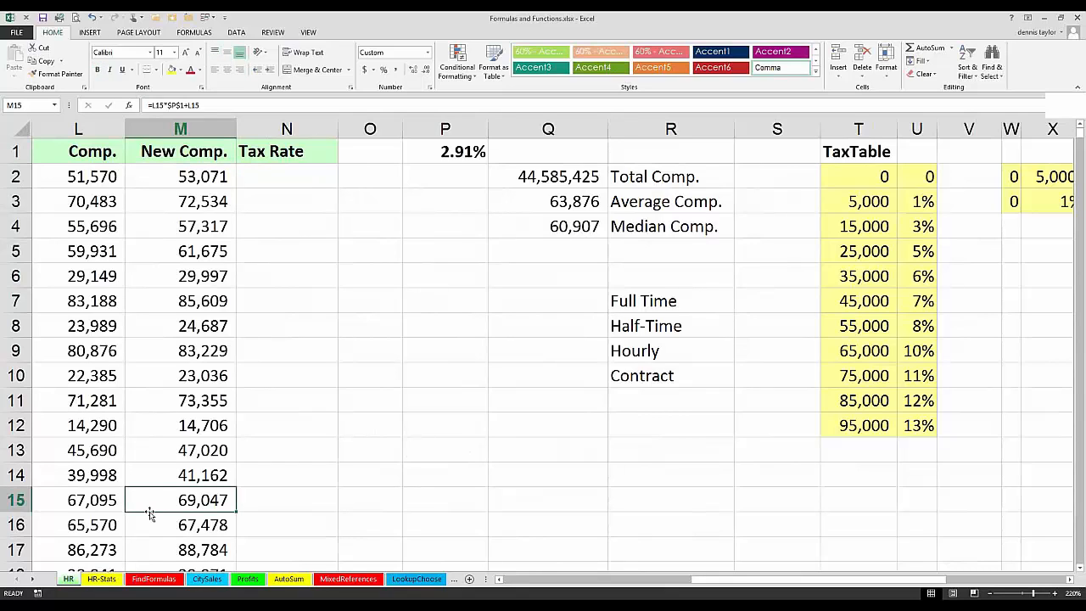
{"action": "key", "text": "Down"}
{"action": "key", "text": "ctrl+Down"}
{"action": "key", "text": "Down"}
{"action": "key", "text": "Down"}
{"action": "key", "text": "Down"}
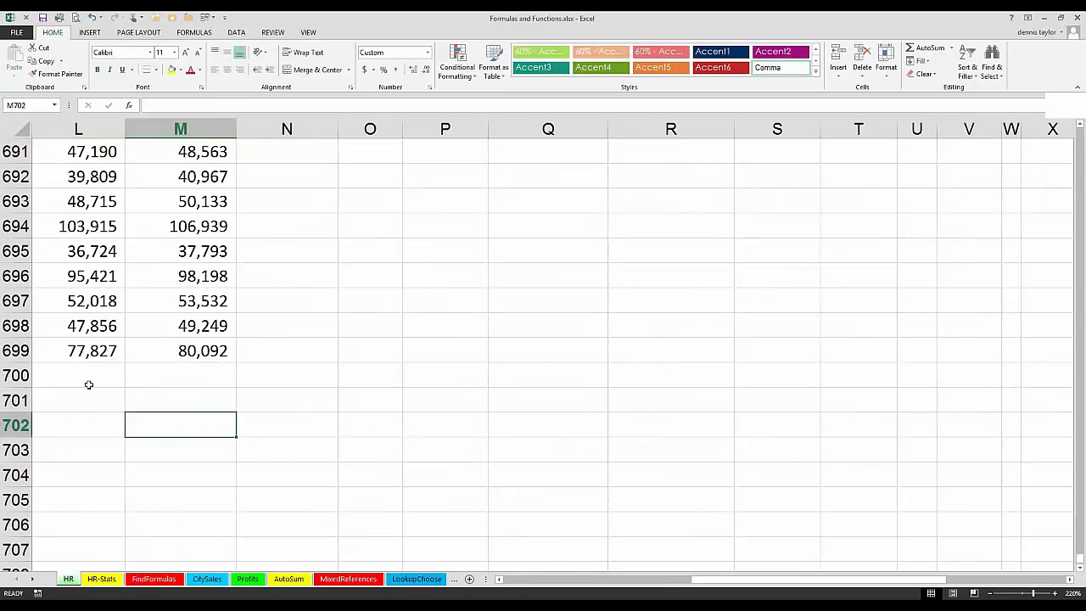
{"action": "left_click_drag", "start_coordinate": [47, 378], "coordinate": [177, 375]}
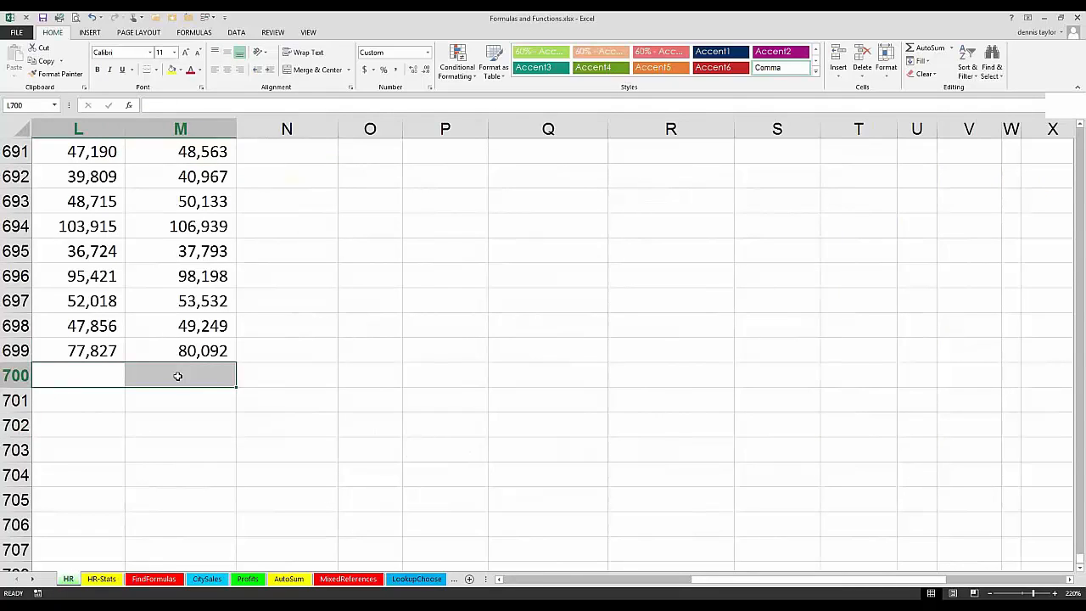
{"action": "left_click", "coordinate": [153, 196]}
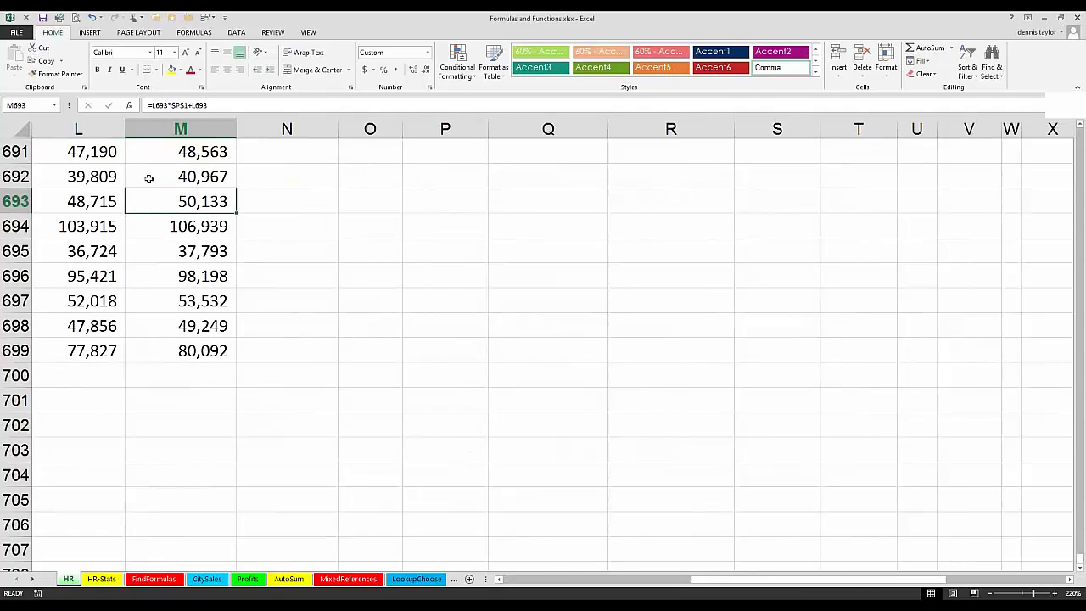
{"action": "left_click", "coordinate": [220, 334]}
{"action": "left_click", "coordinate": [369, 330]}
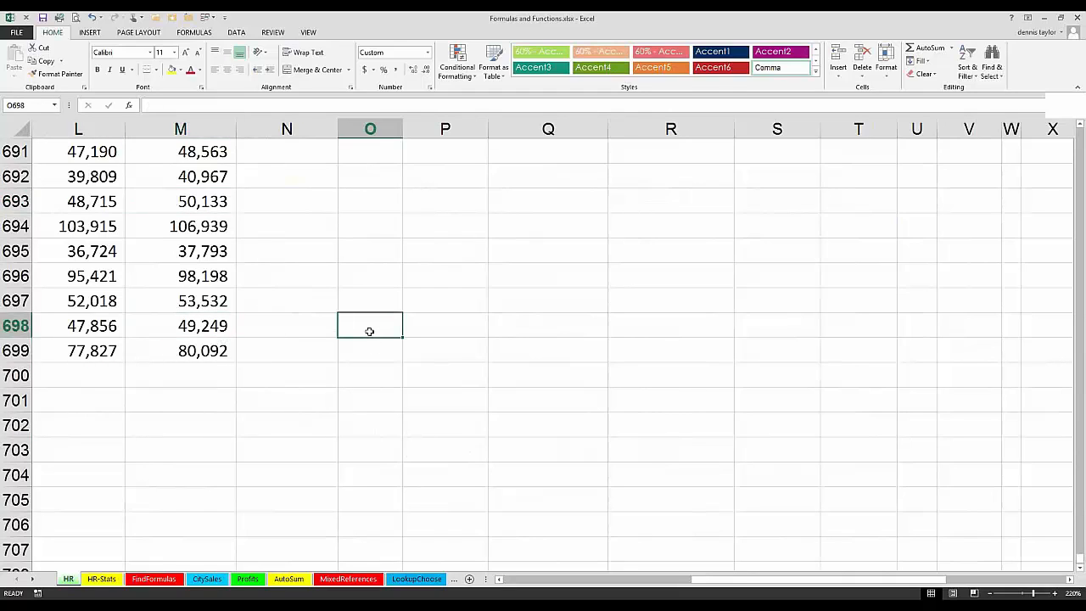
{"action": "left_click", "coordinate": [194, 350]}
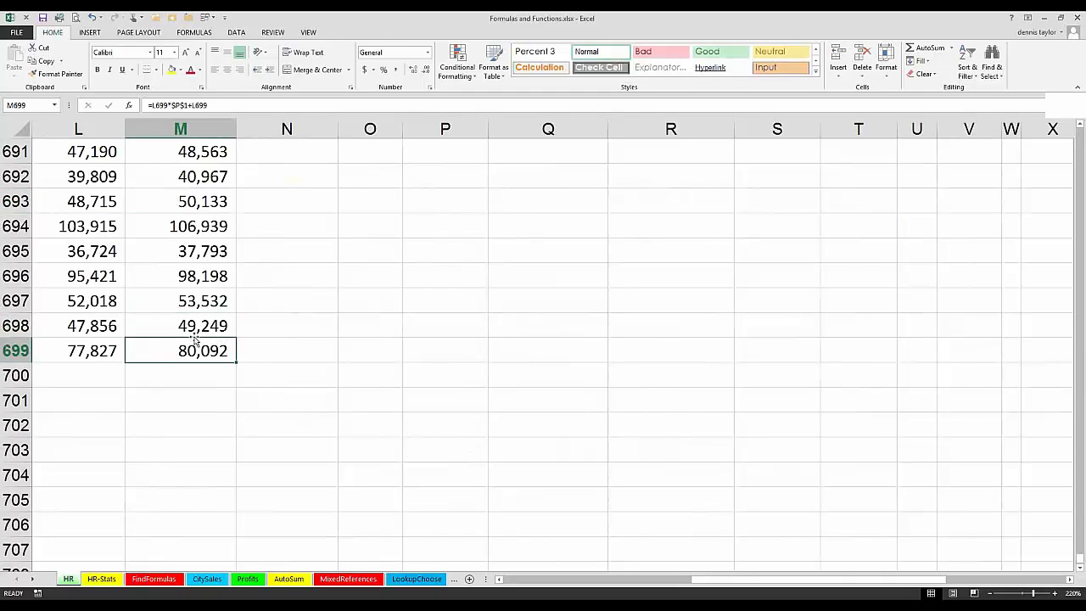
{"action": "key", "text": "ctrl+Up"}
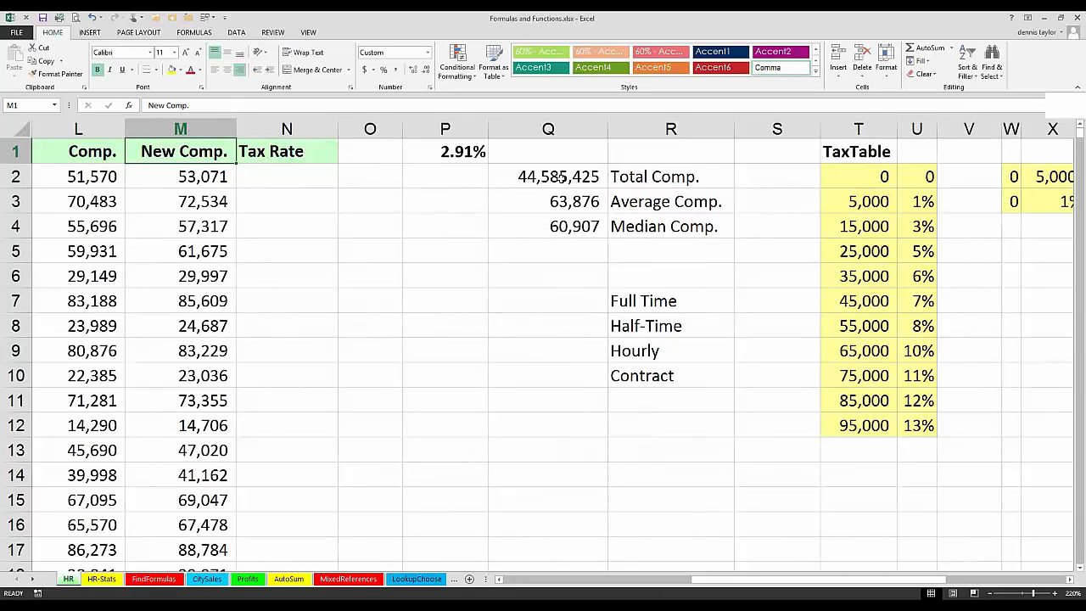
Step: Try the bounded range M2:M699 in the Total Comp. formula in Q2, and restore =SUM(M:M)
{"action": "left_click", "coordinate": [560, 176]}
{"action": "double_click", "coordinate": [559, 178]}
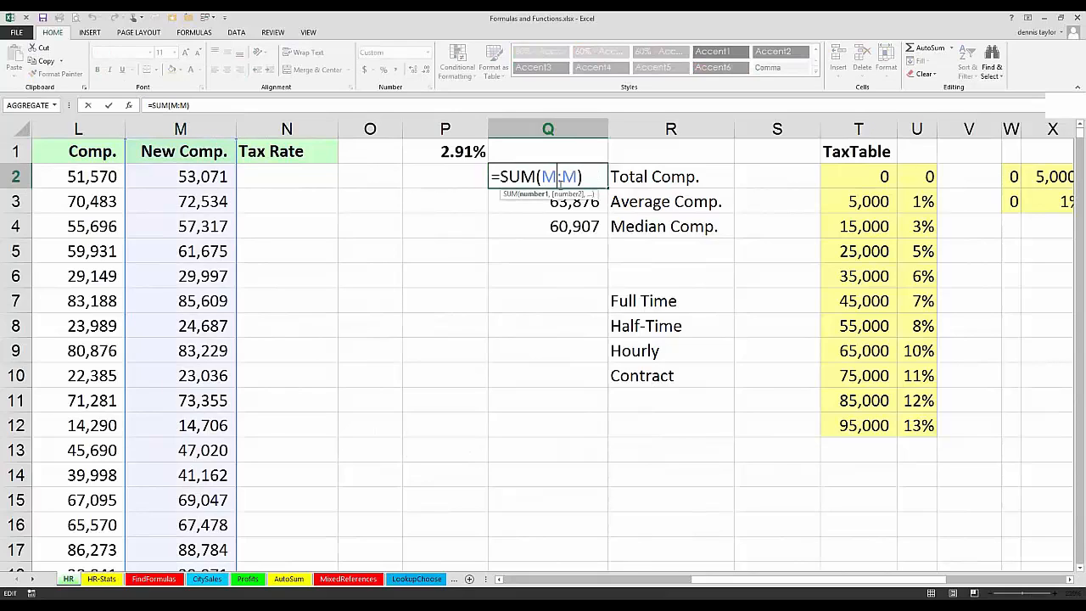
{"action": "type", "text": "2:M"}
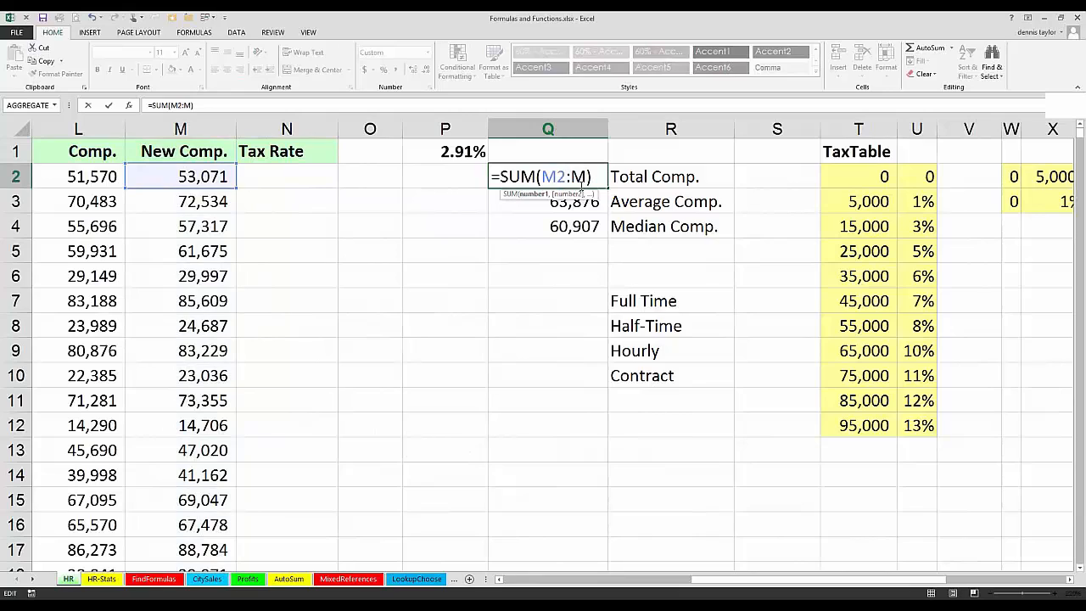
{"action": "type", "text": "699"}
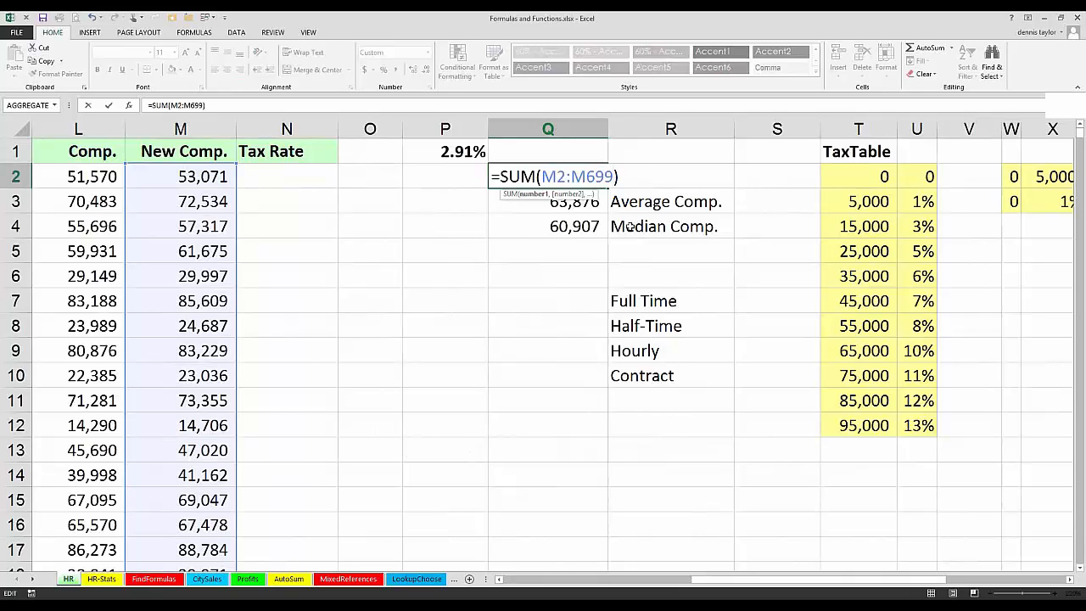
{"action": "key", "text": "ctrl+space"}
{"action": "key", "text": "ctrl+Return"}
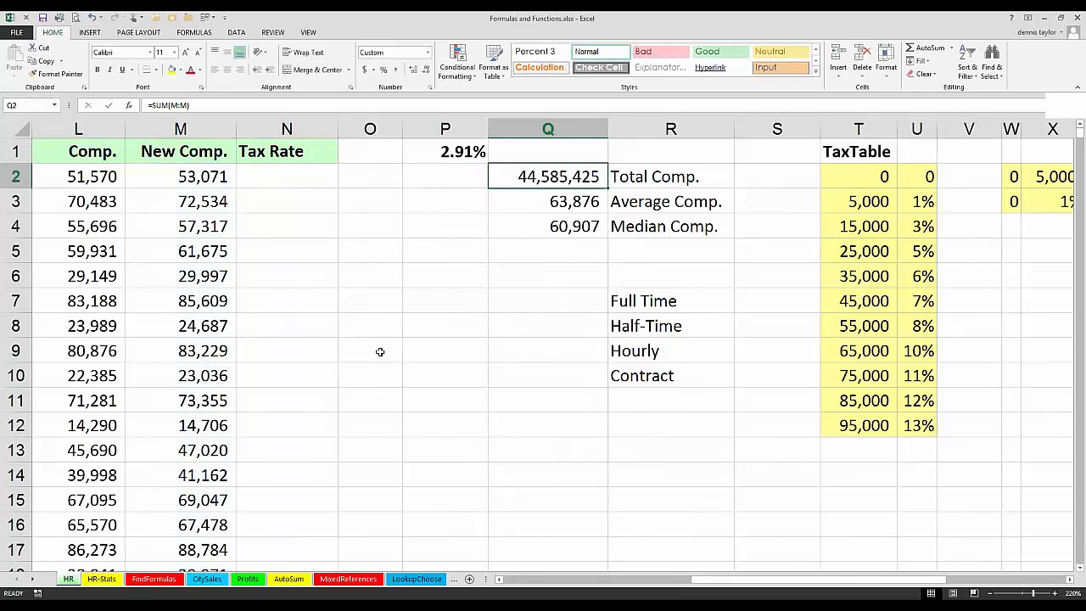
Step: On the CitySales sheet, total the entire Chicago and Cincinnati rows in the Midwest Total cell B18 with =SUM(7:7,12:12)
{"action": "left_click", "coordinate": [207, 579]}
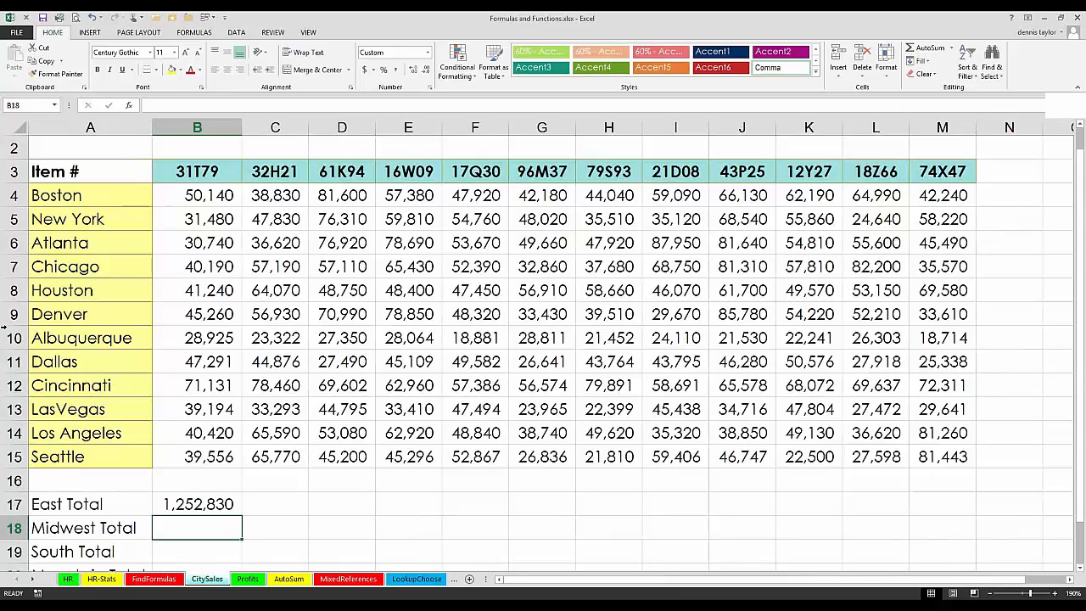
{"action": "key", "text": "alt+equal"}
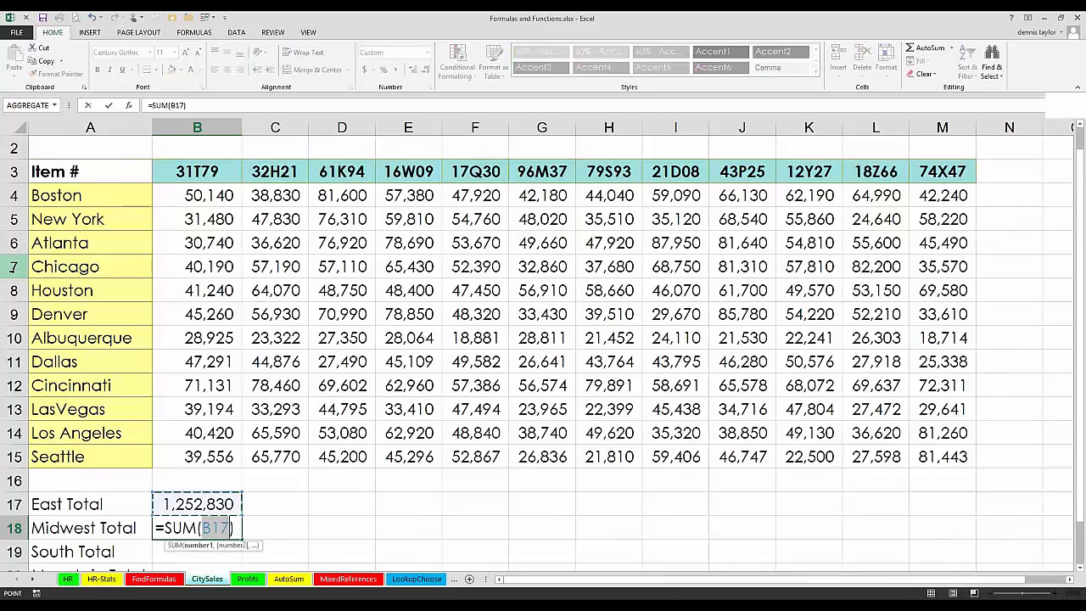
{"action": "left_click", "coordinate": [13, 266]}
{"action": "type", "text": ","}
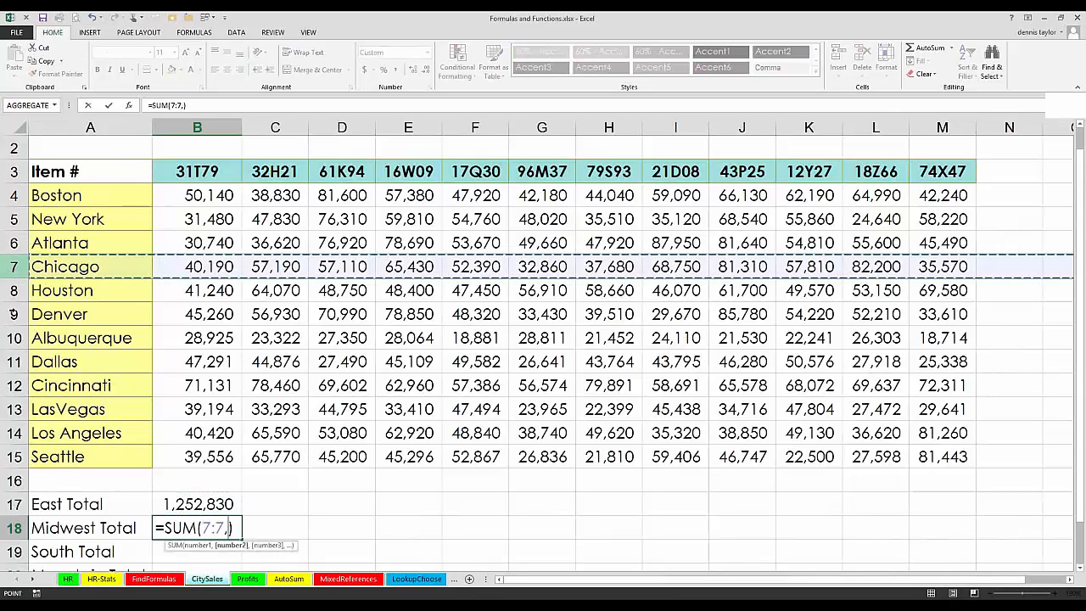
{"action": "left_click", "coordinate": [14, 385]}
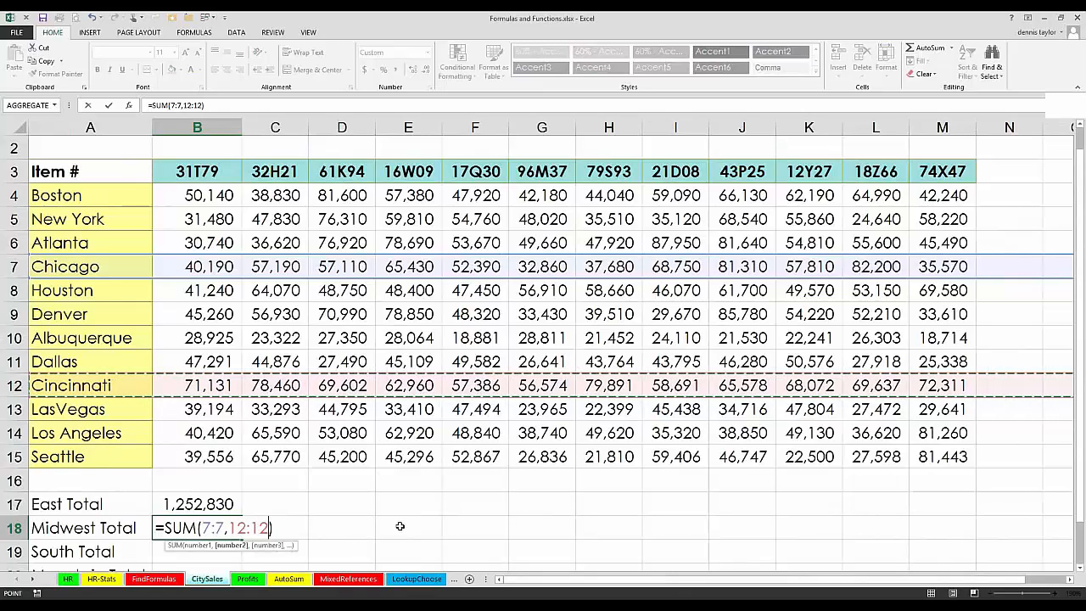
{"action": "key", "text": "Return"}
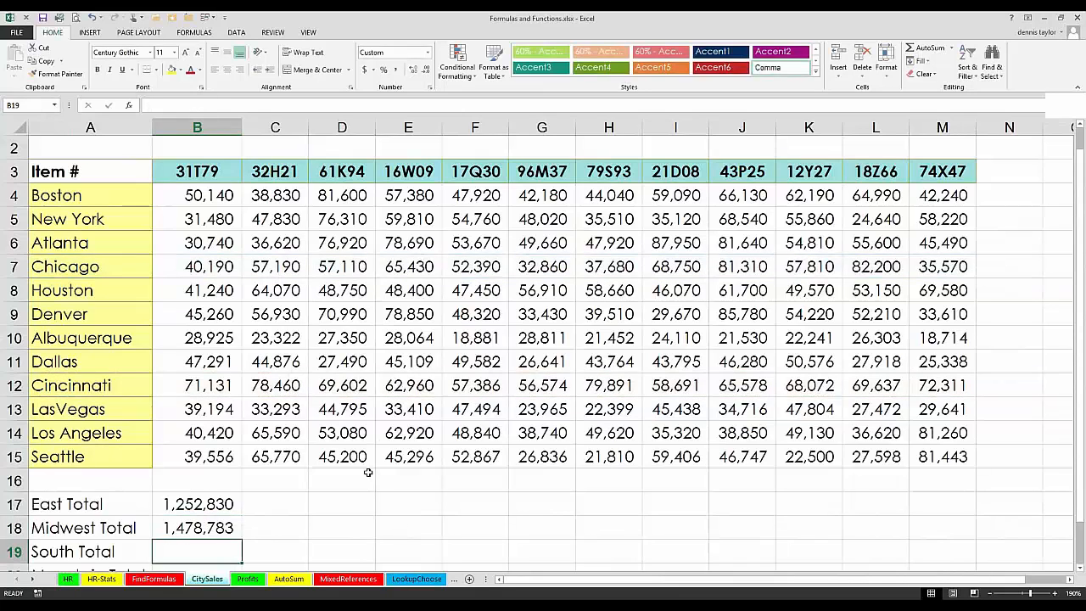
Step: Select the entire Chicago and Cincinnati rows to compare their sum with the Midwest Total, and examine the formula in B18
{"action": "left_click", "coordinate": [14, 266]}
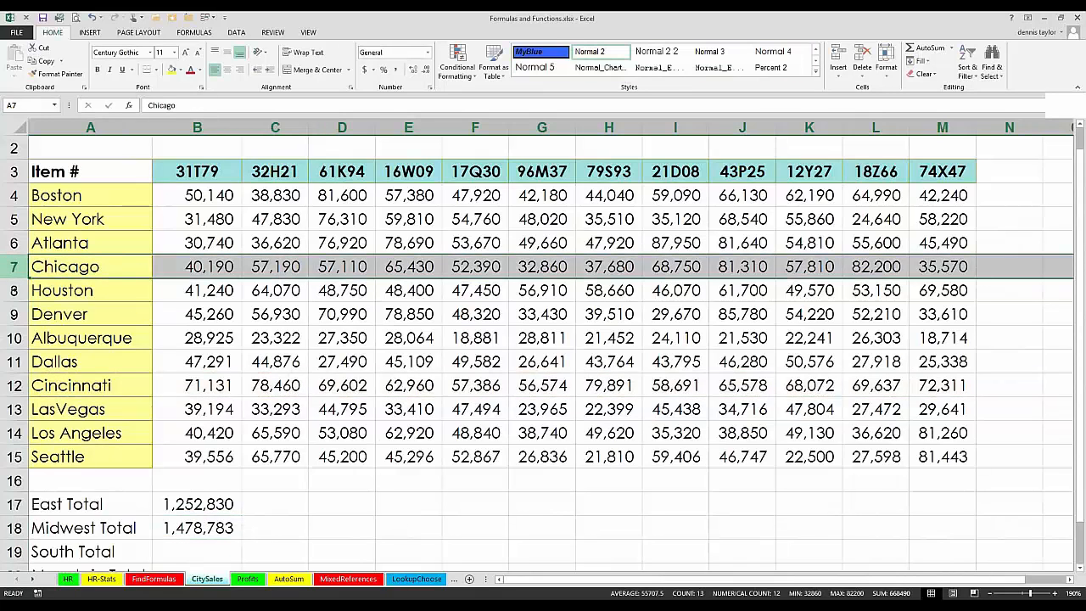
{"action": "left_click", "coordinate": [15, 385], "text": "ctrl"}
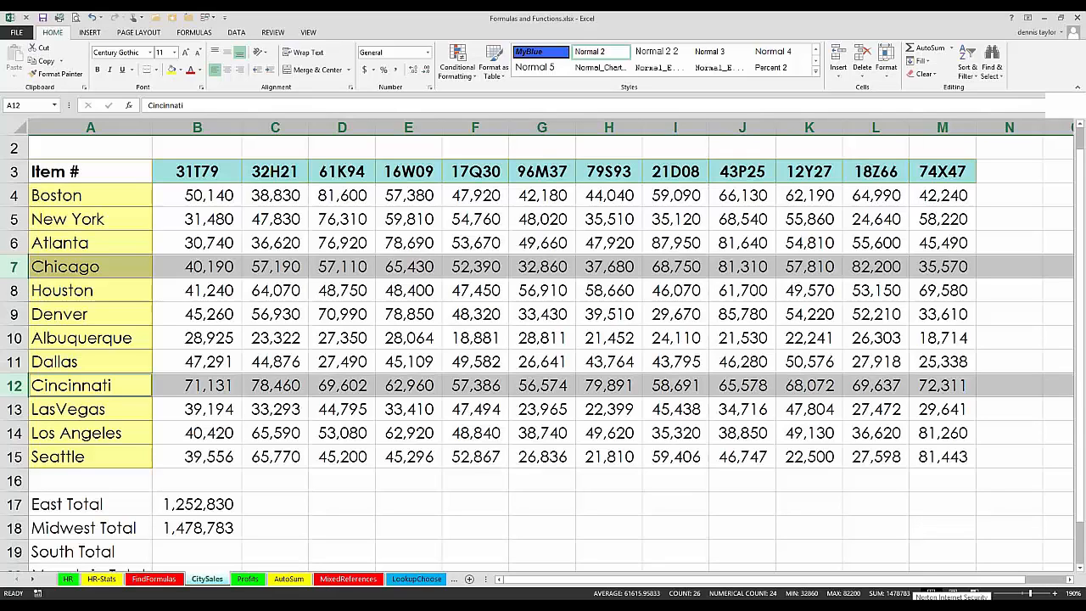
{"action": "left_click", "coordinate": [208, 529]}
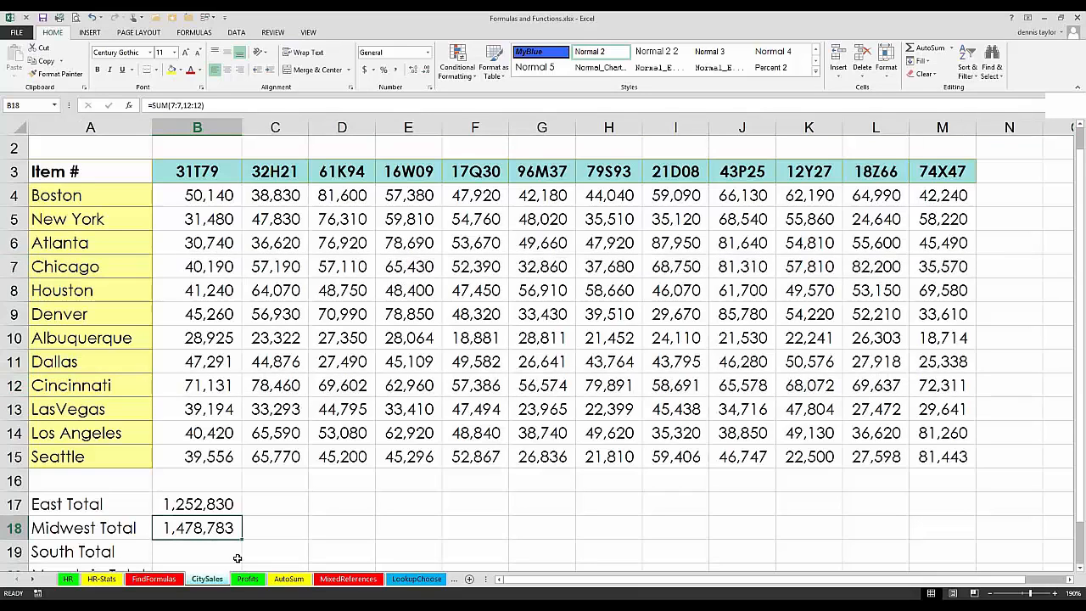
{"action": "double_click", "coordinate": [212, 527]}
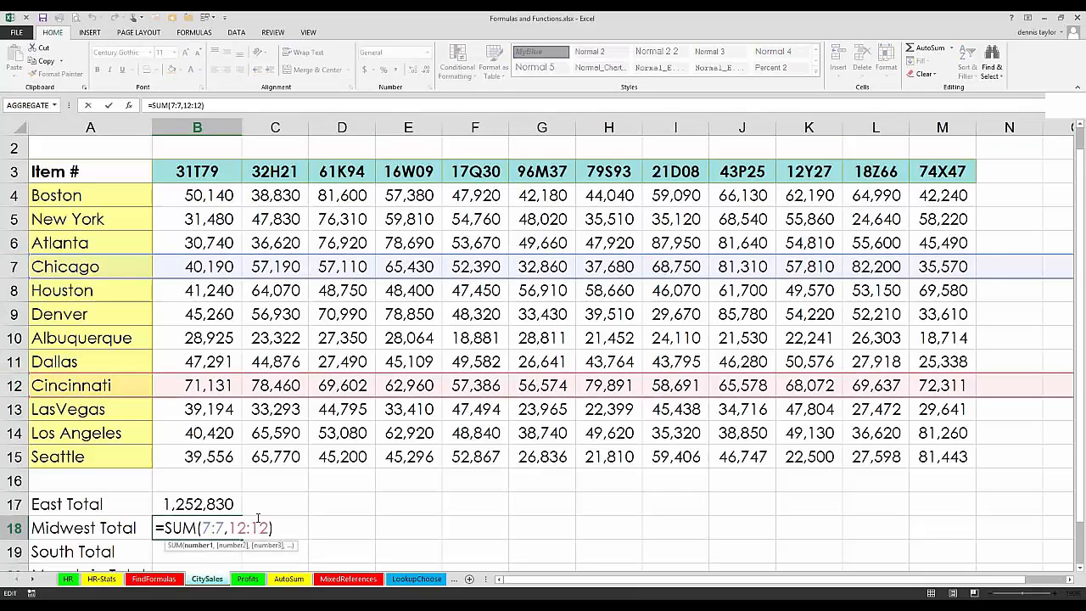
{"action": "key", "text": "Escape"}
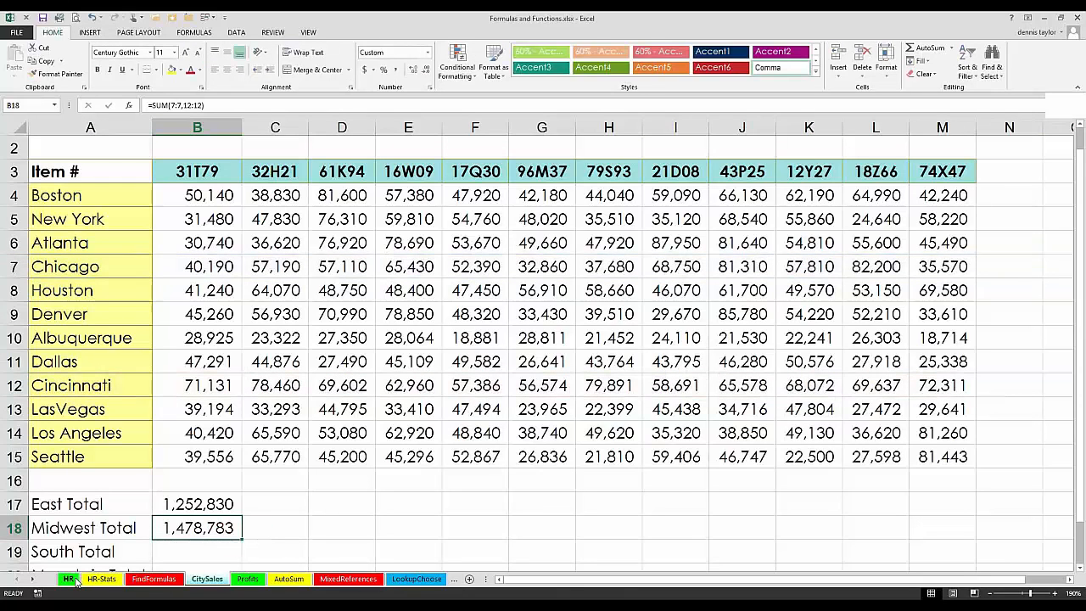
Step: Return to the HR sheet and widen the Bonus column K to several times its width
{"action": "left_click", "coordinate": [68, 578]}
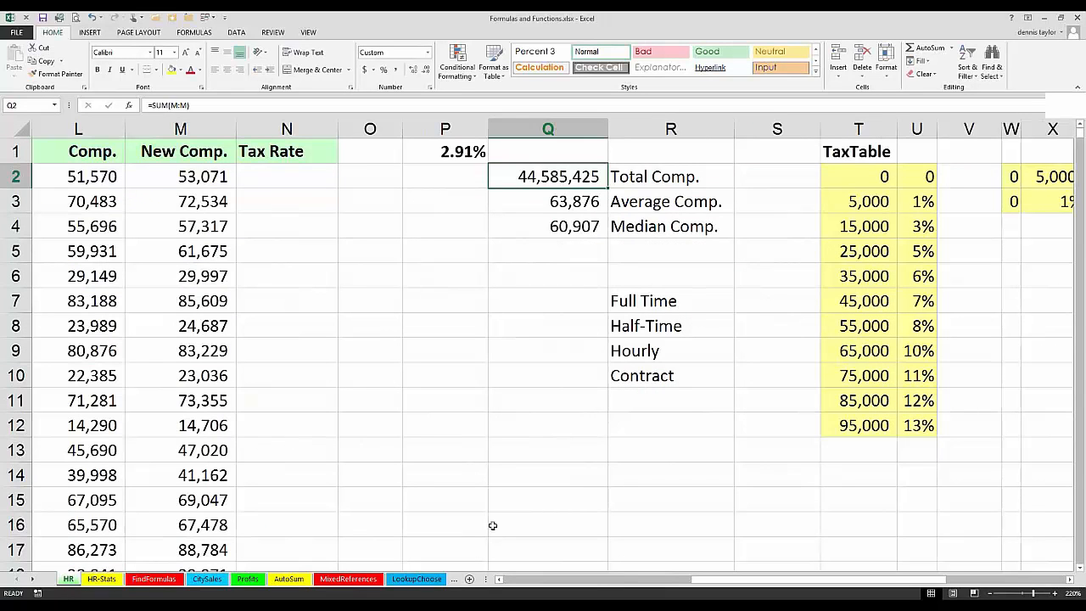
{"action": "left_click", "coordinate": [287, 450]}
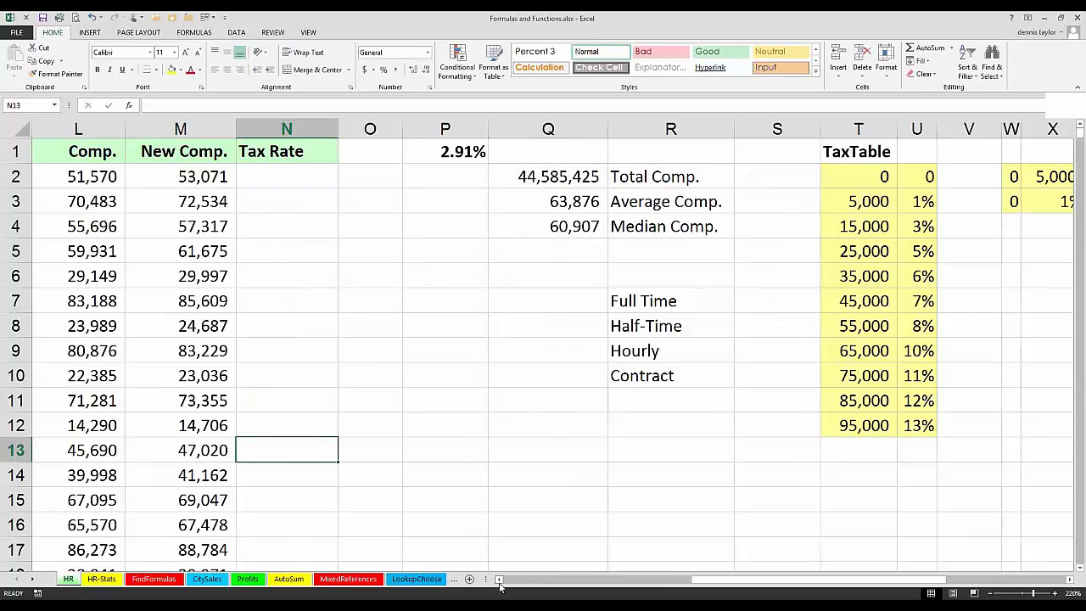
{"action": "left_click", "coordinate": [499, 582]}
{"action": "left_click", "coordinate": [499, 581]}
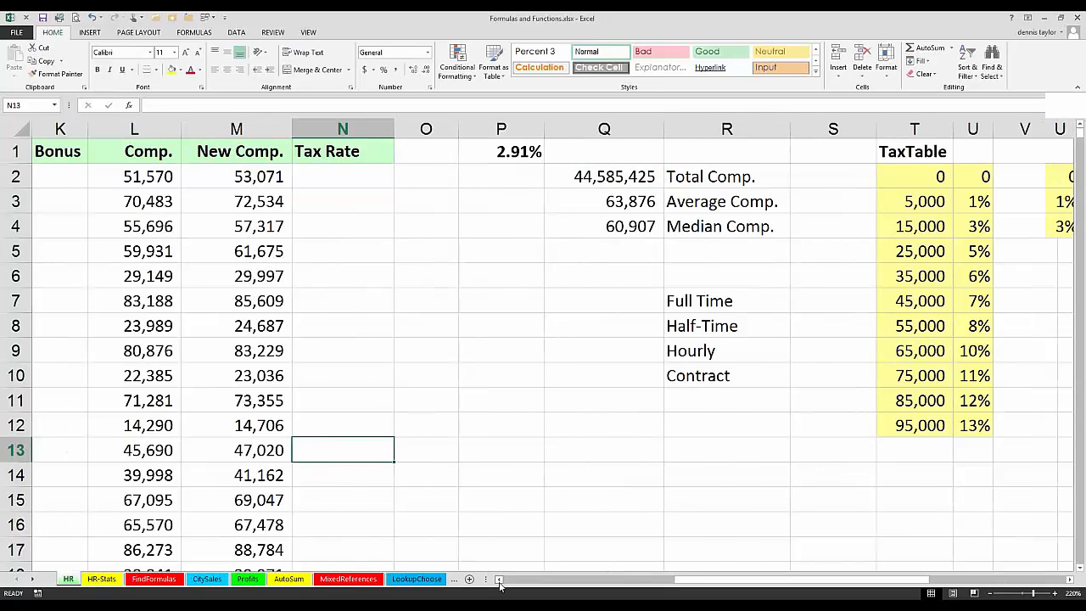
{"action": "double_click", "coordinate": [499, 581]}
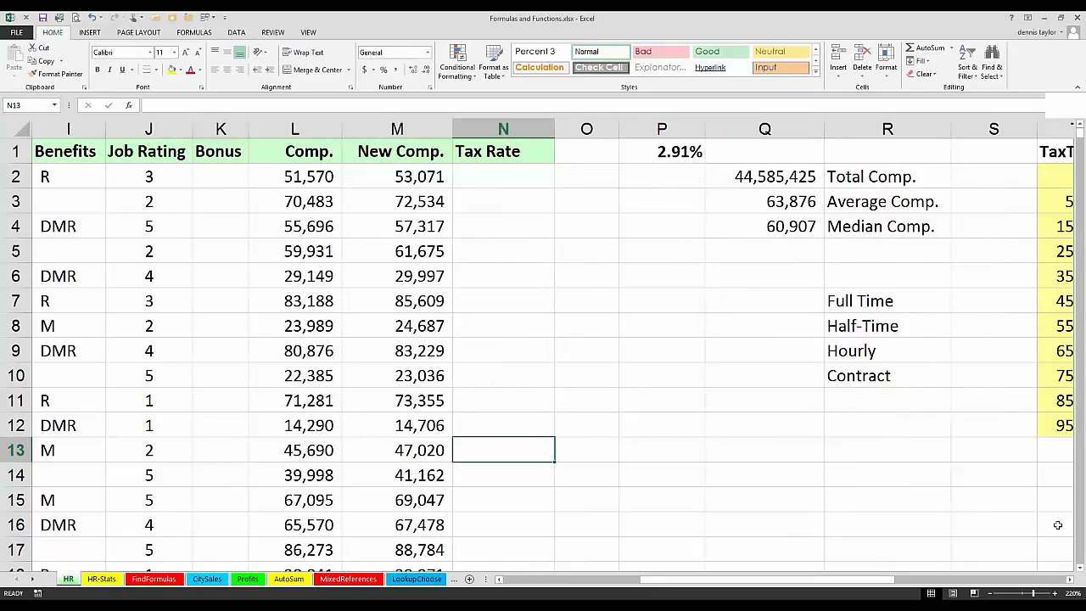
{"action": "left_click", "coordinate": [1069, 579]}
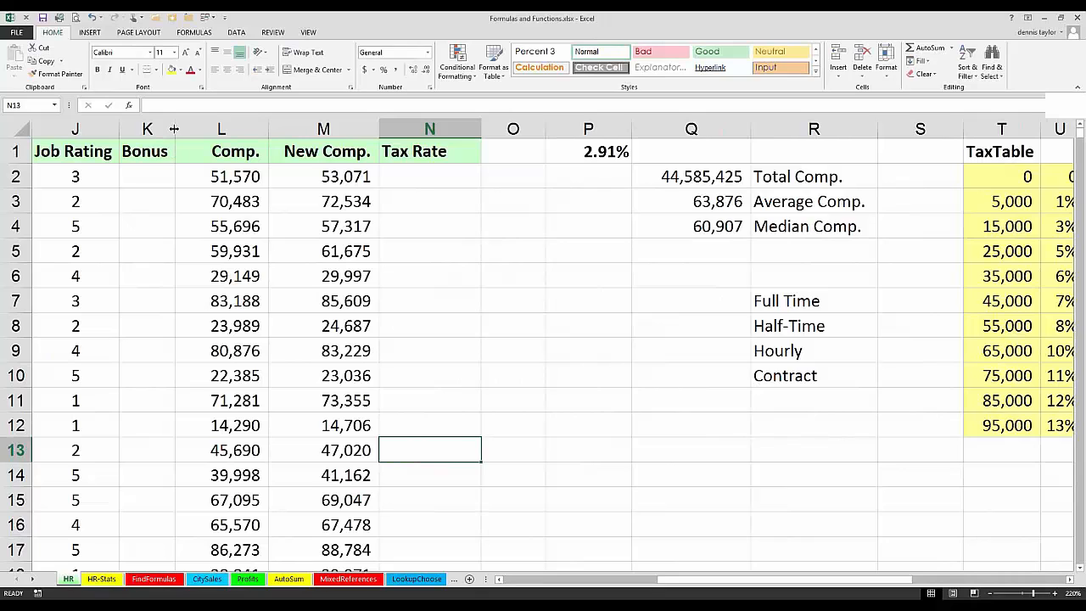
{"action": "left_click_drag", "start_coordinate": [173, 128], "coordinate": [126, 146]}
Step: Start an IF formula in Bonus cell K2 that tests J2>=4 and gives 2000 when true
{"action": "key", "text": "ctrl+Home"}
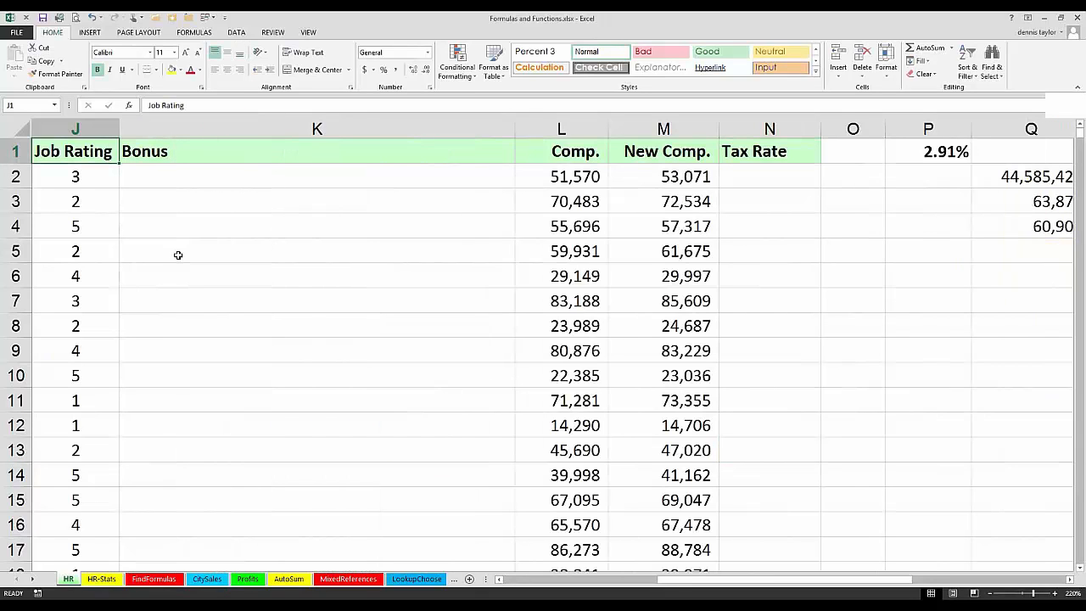
{"action": "scroll", "coordinate": [178, 254], "scroll_direction": "up", "scroll_amount": 3, "text": "ctrl"}
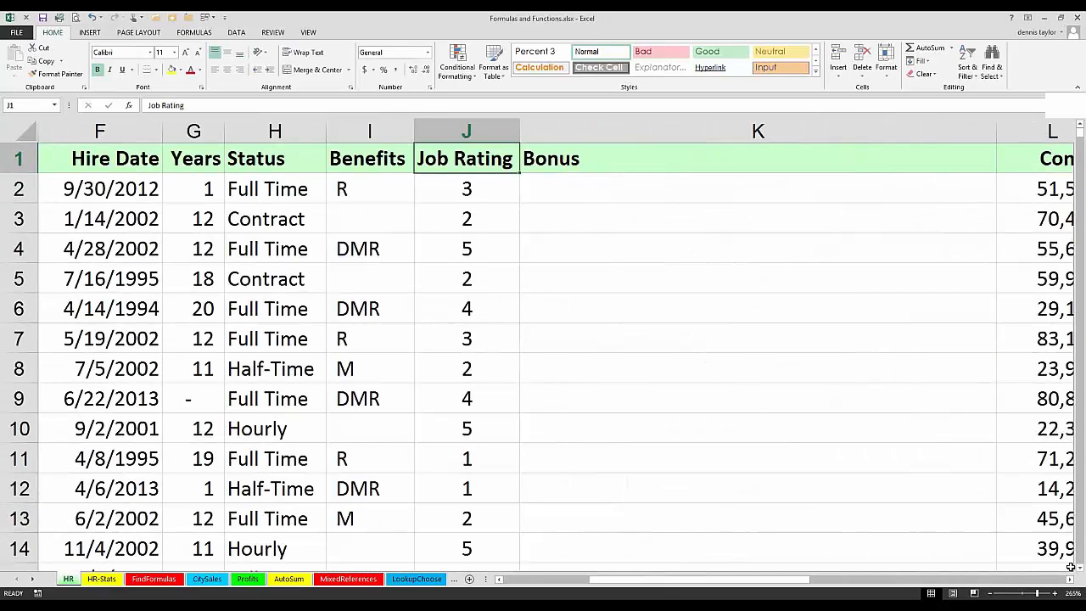
{"action": "left_click", "coordinate": [1070, 579]}
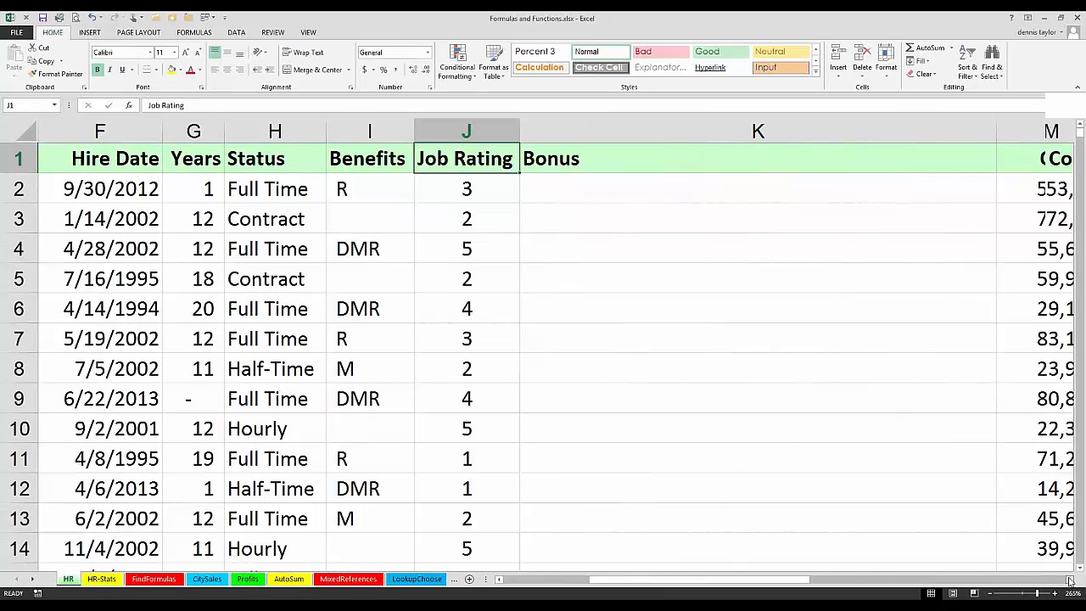
{"action": "left_click", "coordinate": [1070, 579]}
{"action": "left_click", "coordinate": [1070, 580]}
{"action": "left_click", "coordinate": [1069, 579]}
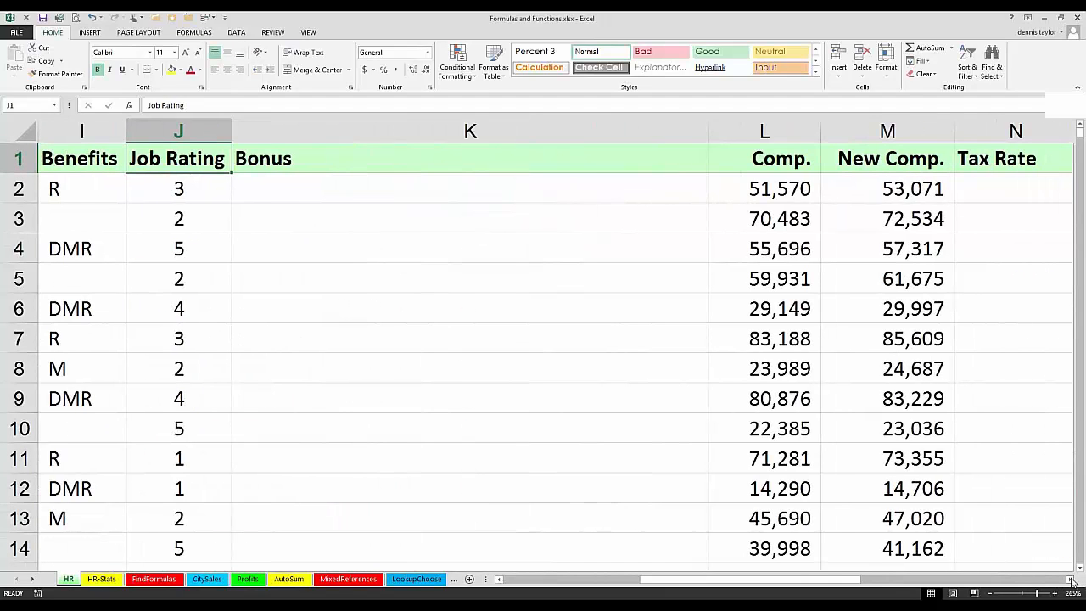
{"action": "left_click", "coordinate": [1069, 579]}
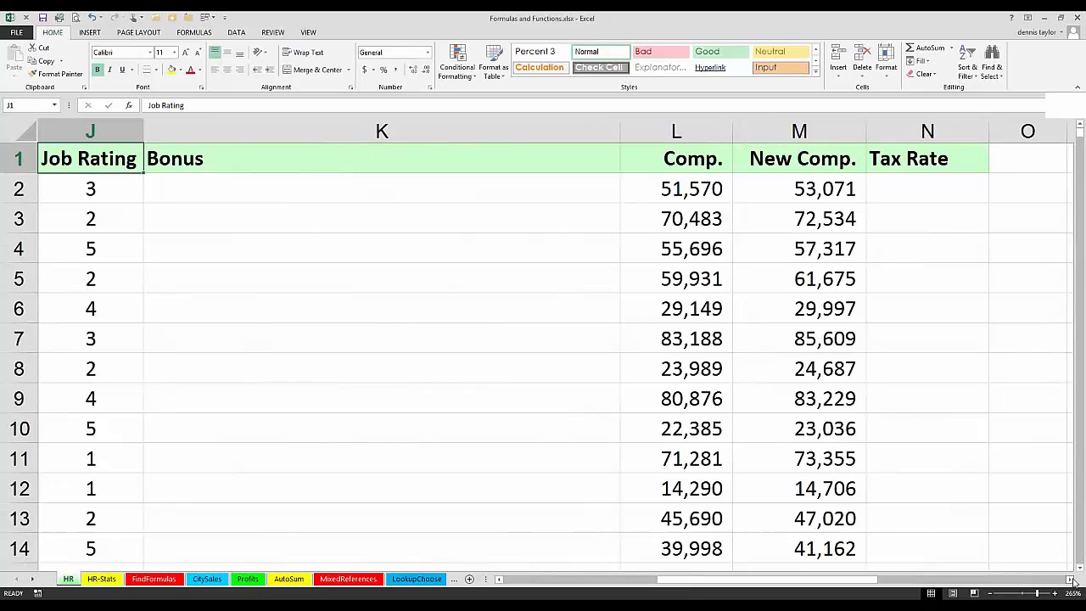
{"action": "left_click", "coordinate": [201, 186]}
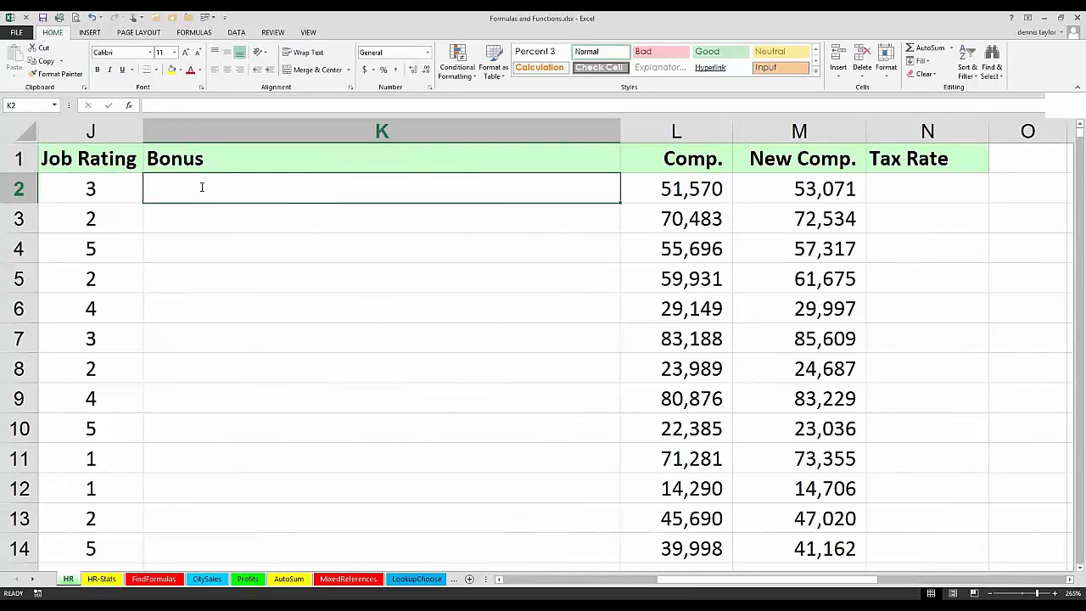
{"action": "type", "text": "=if"}
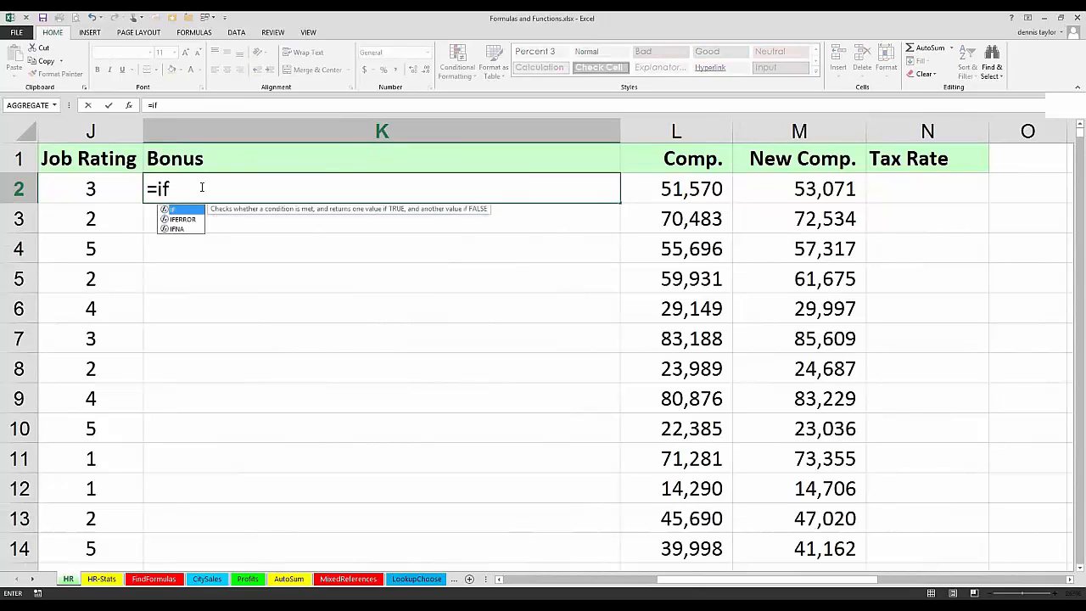
{"action": "type", "text": "("}
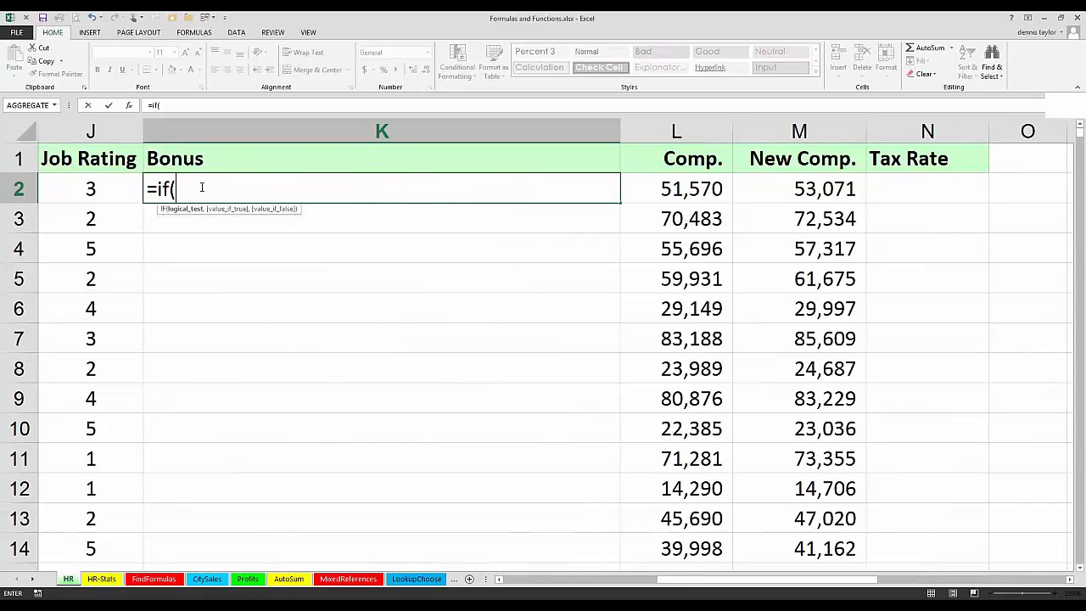
{"action": "left_click", "coordinate": [107, 187]}
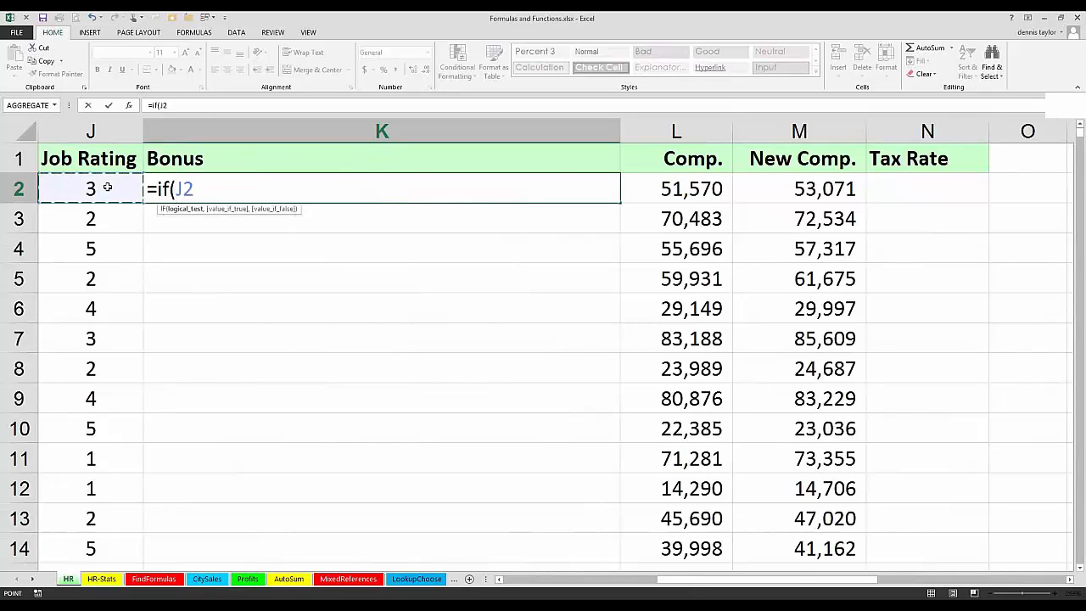
{"action": "type", "text": ">=4,"}
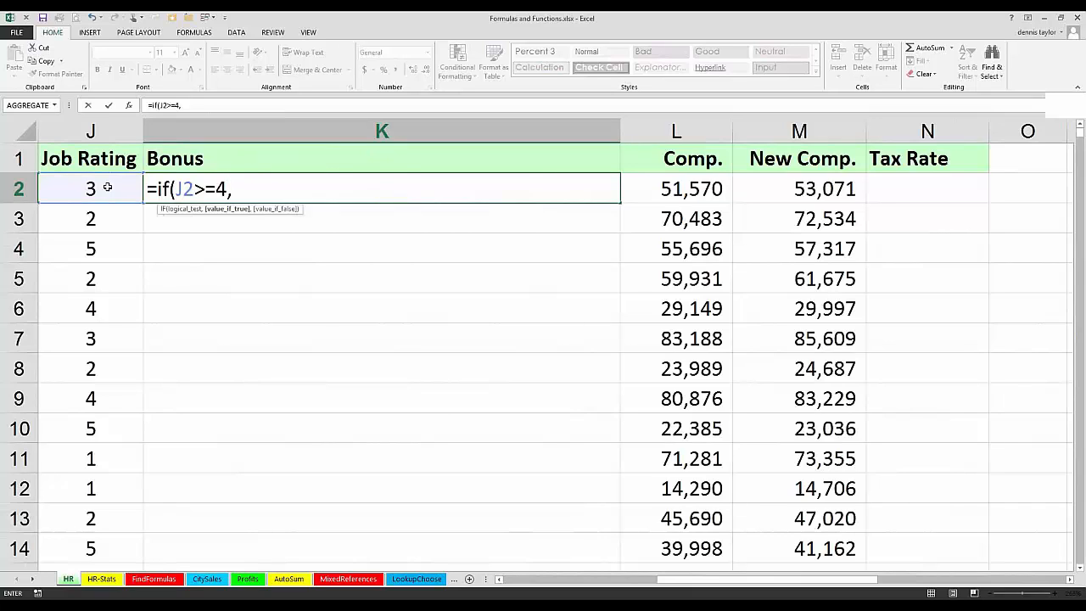
{"action": "type", "text": "2000"}
Step: Try 0 and the text "Sorry" as the value if false in K2's IF formula, and remove them
{"action": "type", "text": ",2"}
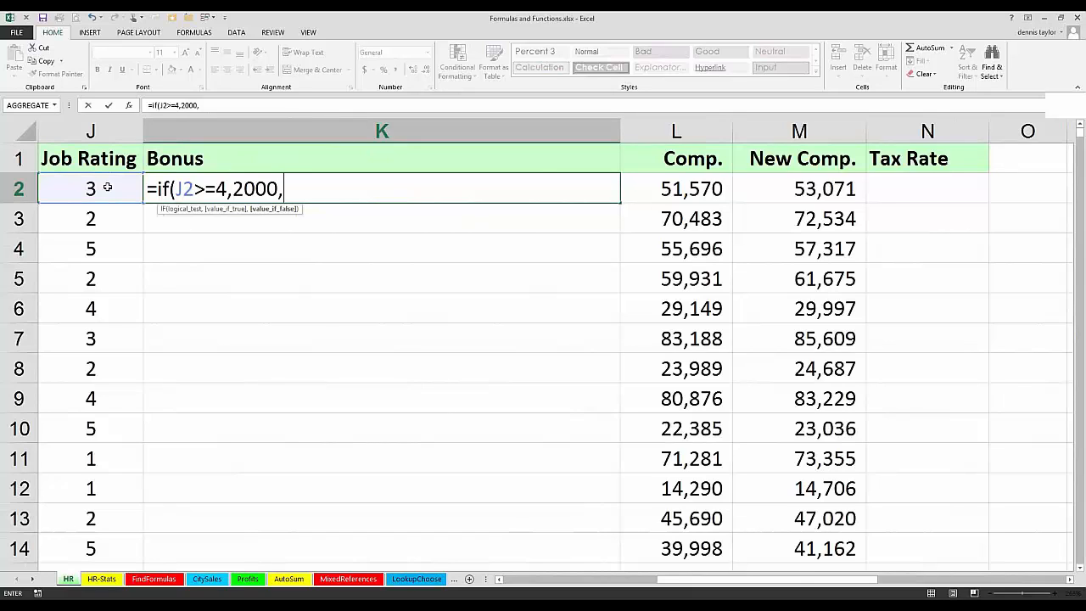
{"action": "type", "text": "0"}
{"action": "key", "text": "BackSpace"}
{"action": "type", "text": "\"\""}
{"action": "key", "text": "BackSpace"}
{"action": "type", "text": "Sorry"}
{"action": "key", "text": "BackSpace"}
{"action": "key", "text": "BackSpace"}
{"action": "key", "text": "BackSpace"}
{"action": "key", "text": "BackSpace"}
{"action": "key", "text": "BackSpace"}
{"action": "key", "text": "BackSpace"}
{"action": "type", "text": "\""}
Step: Complete K2 as =IF(J2>=4,2000,"") and copy the formula down the whole Bonus column
{"action": "key", "text": "ctrl+Return"}
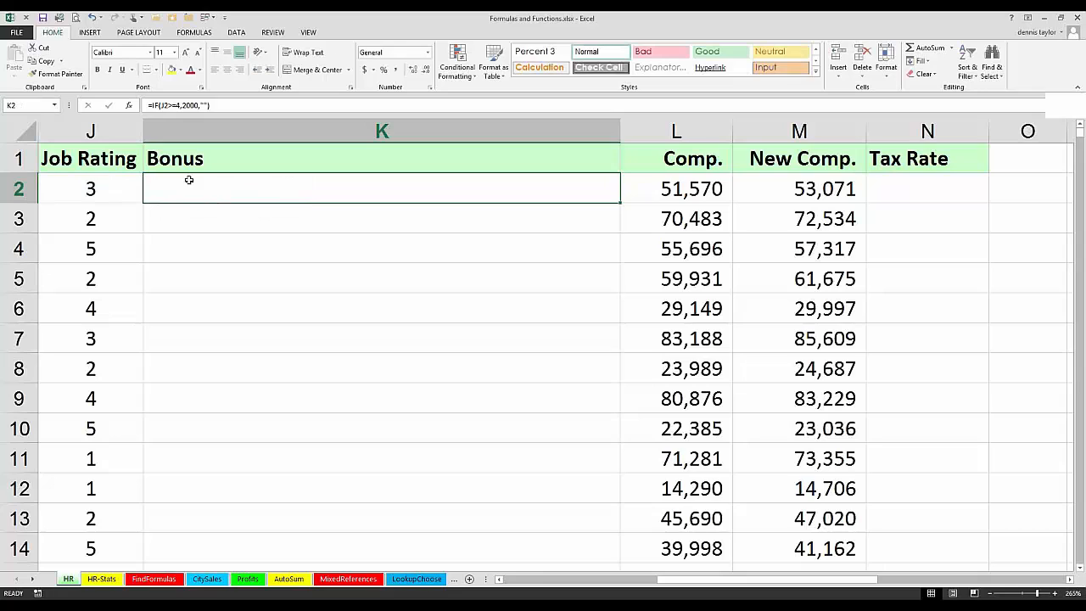
{"action": "double_click", "coordinate": [620, 202]}
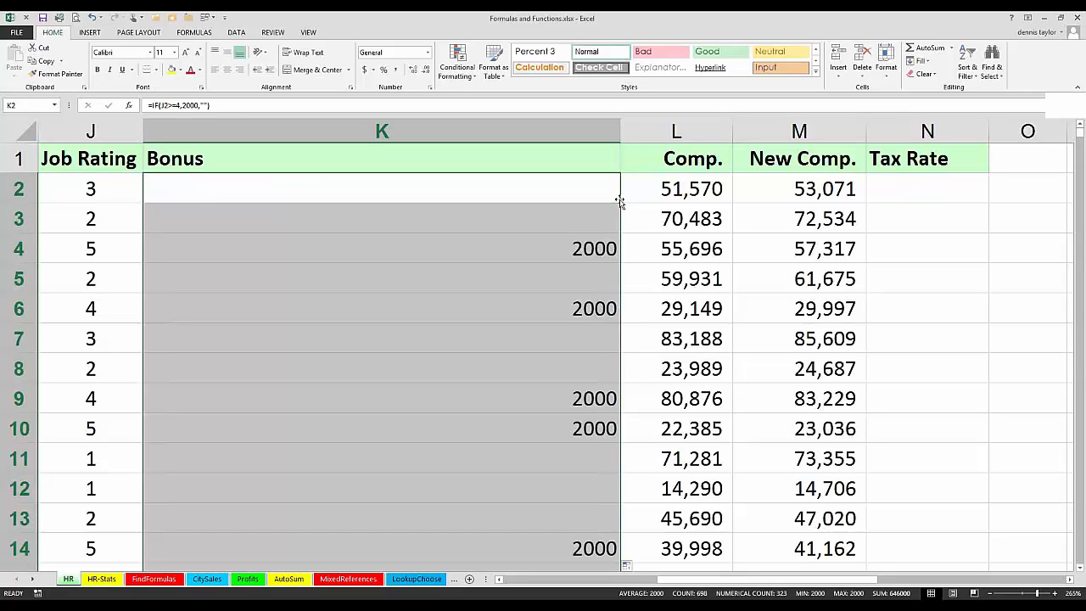
Step: Open the IF formula in K2 for editing
{"action": "key", "text": "F2"}
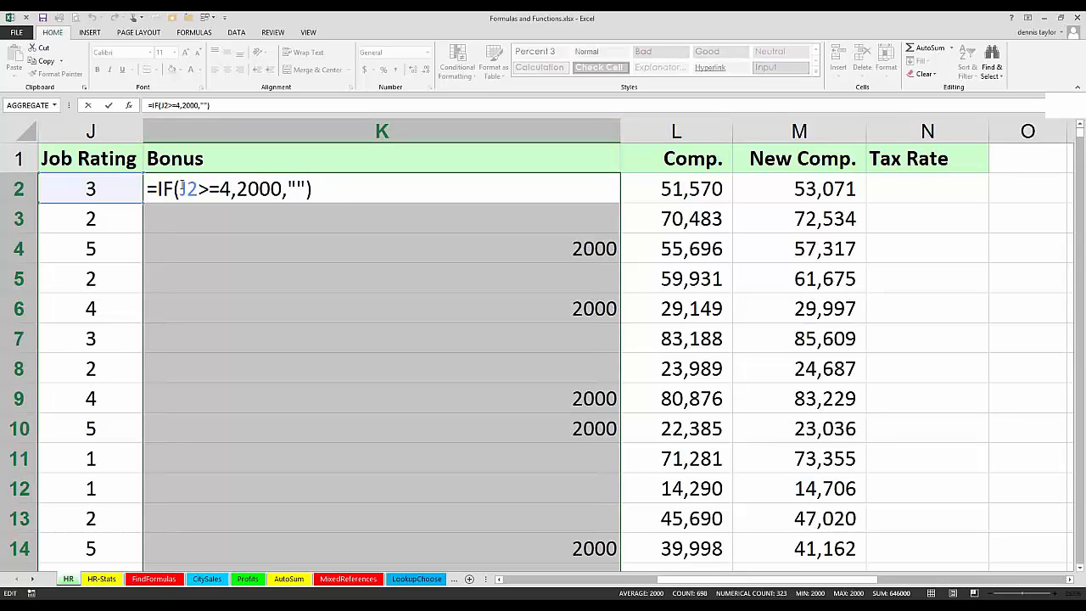
Step: Nest a second IF as the value if false in K2's formula, testing J2=3 and giving 750 when true
{"action": "left_click_drag", "start_coordinate": [180, 186], "coordinate": [229, 184]}
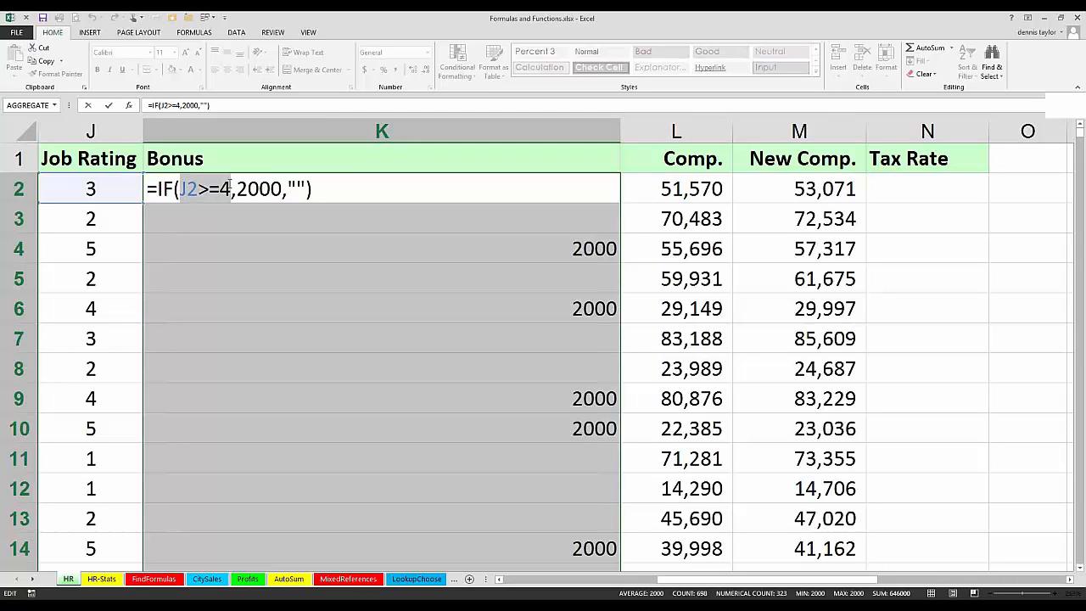
{"action": "left_click", "coordinate": [231, 186]}
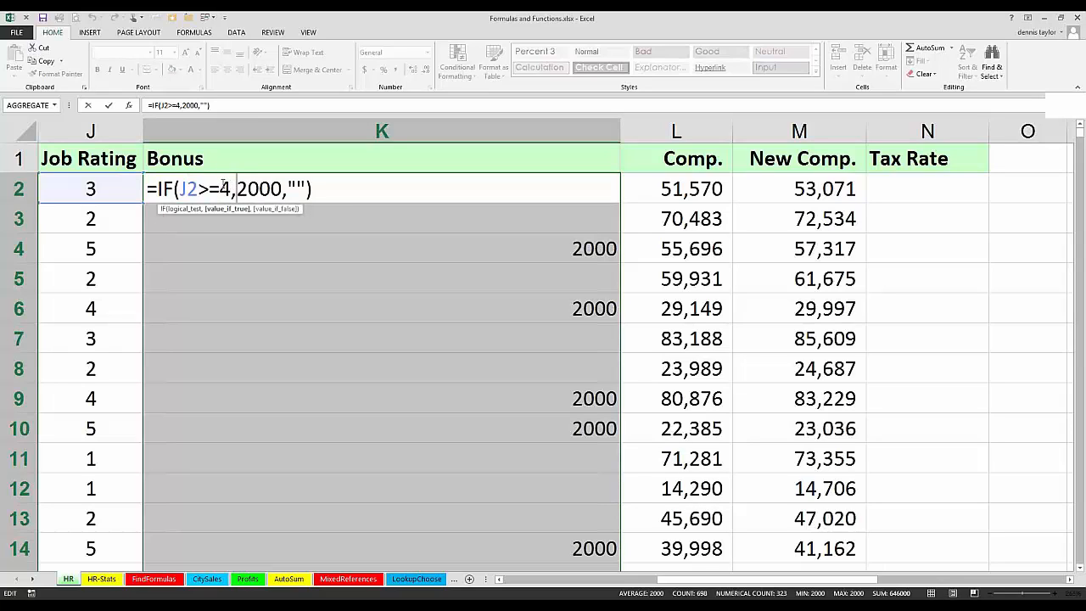
{"action": "left_click_drag", "start_coordinate": [232, 186], "coordinate": [180, 184]}
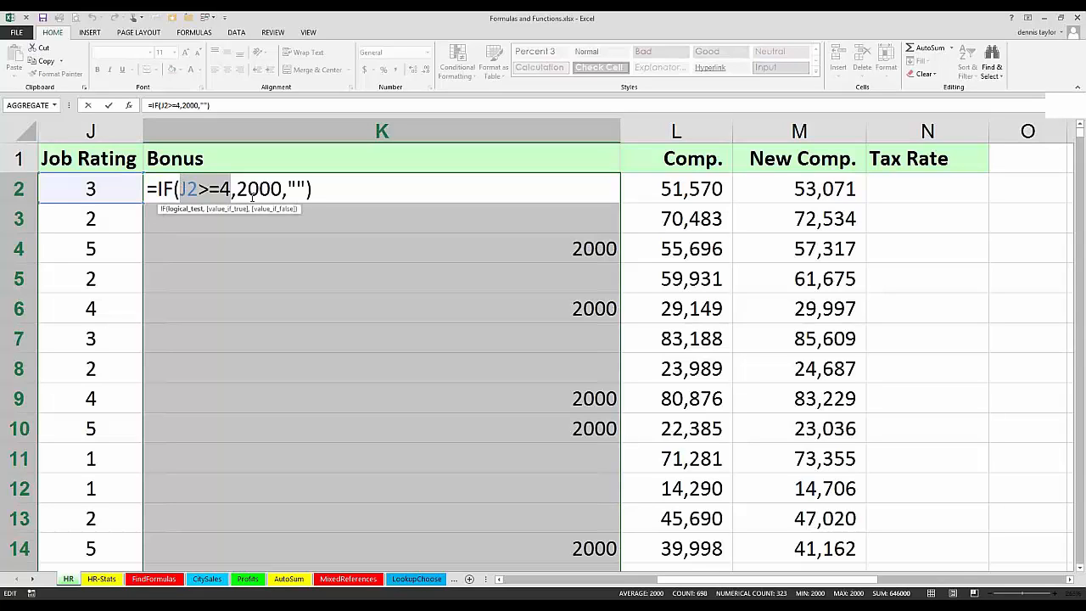
{"action": "left_click", "coordinate": [287, 189]}
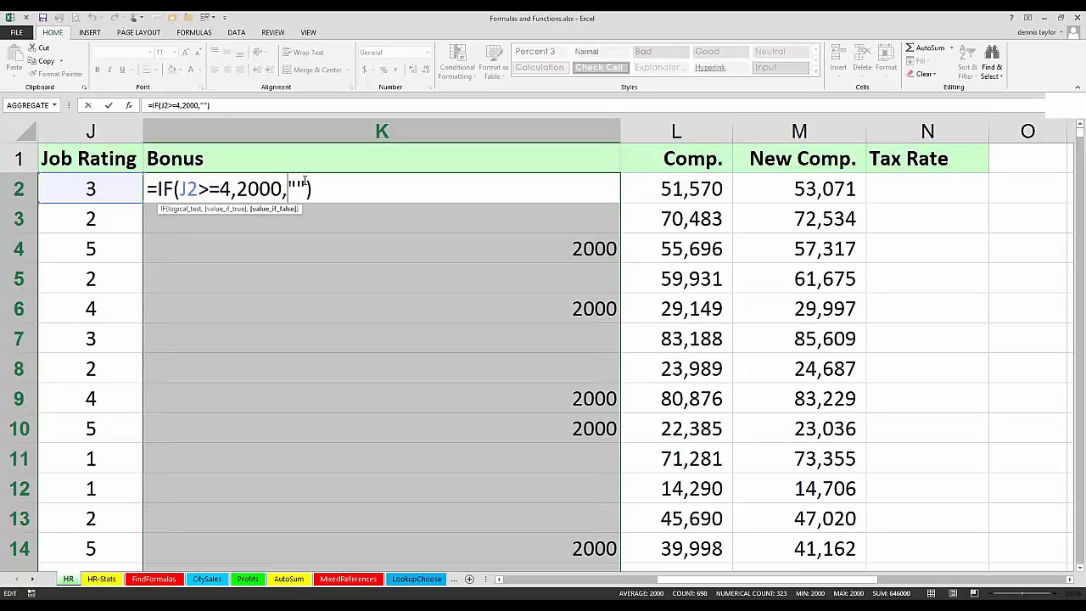
{"action": "type", "text": "if"}
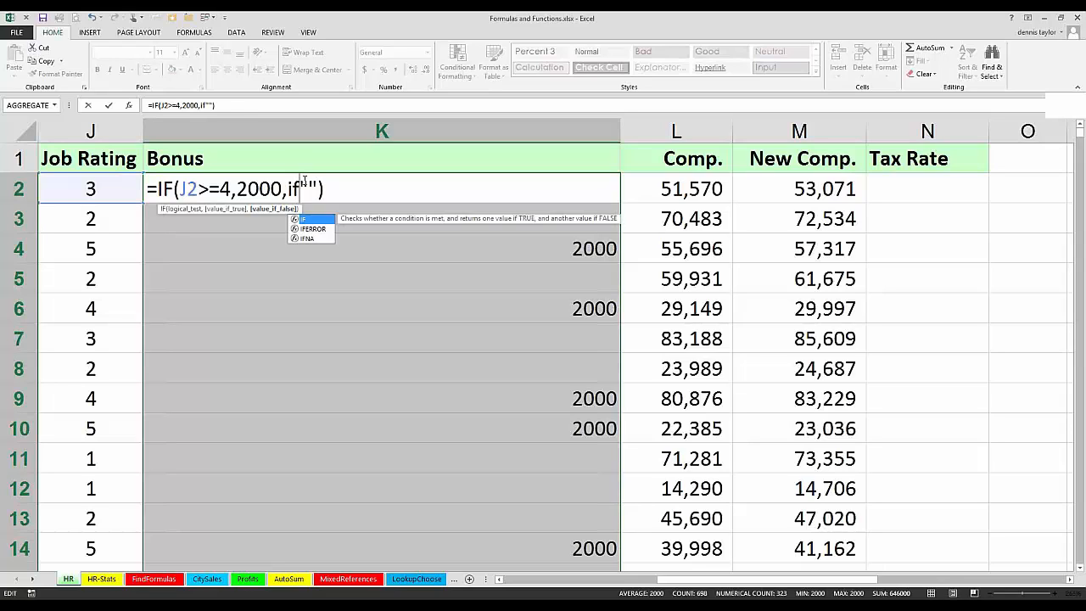
{"action": "type", "text": "("}
{"action": "left_click", "coordinate": [107, 185]}
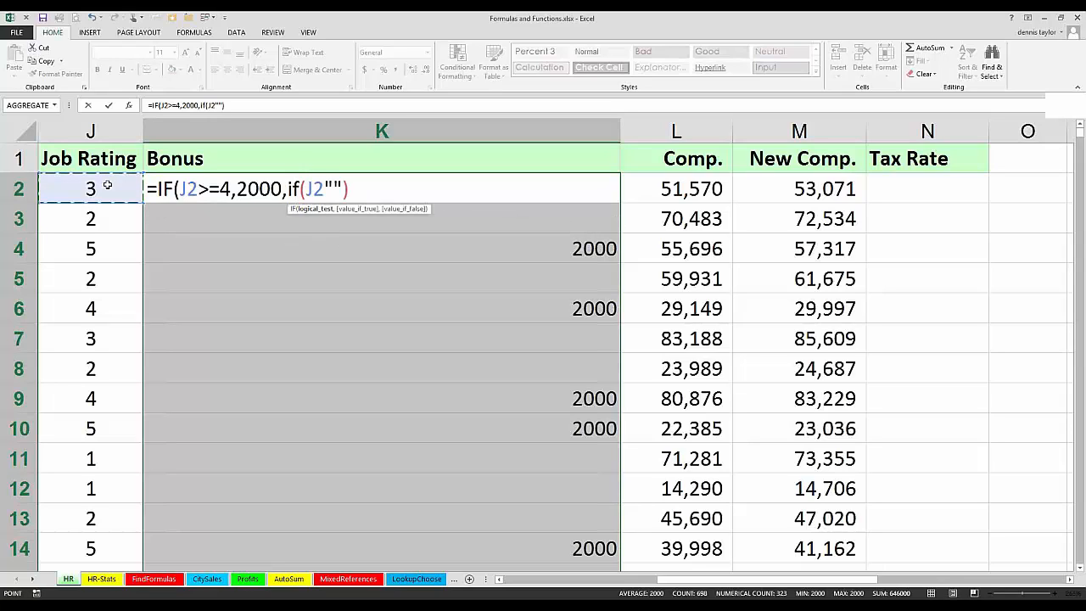
{"action": "type", "text": "="}
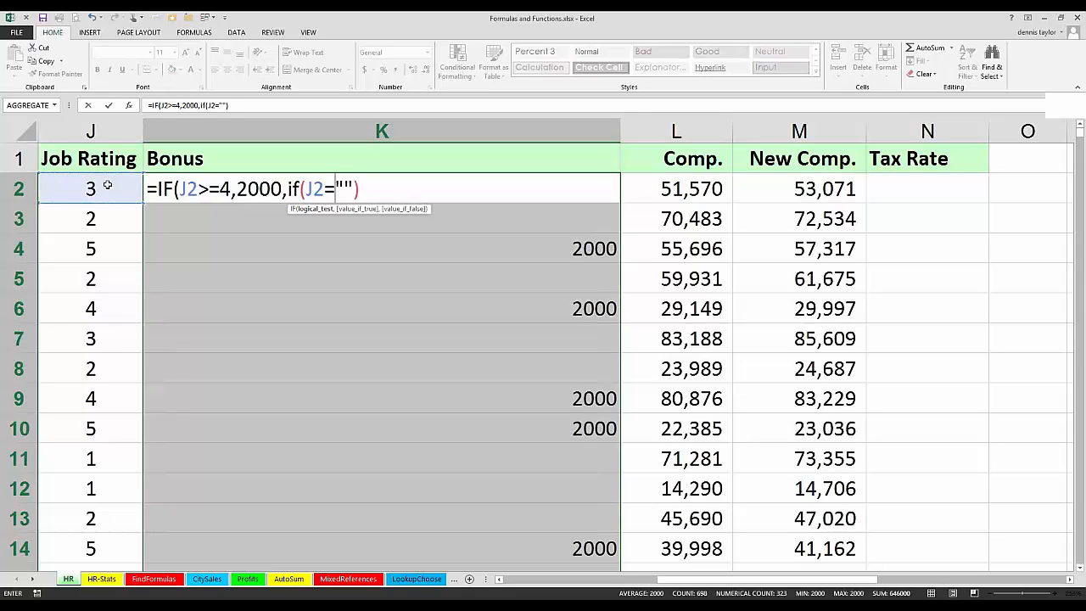
{"action": "type", "text": "3"}
{"action": "type", "text": ","}
{"action": "type", "text": "750"}
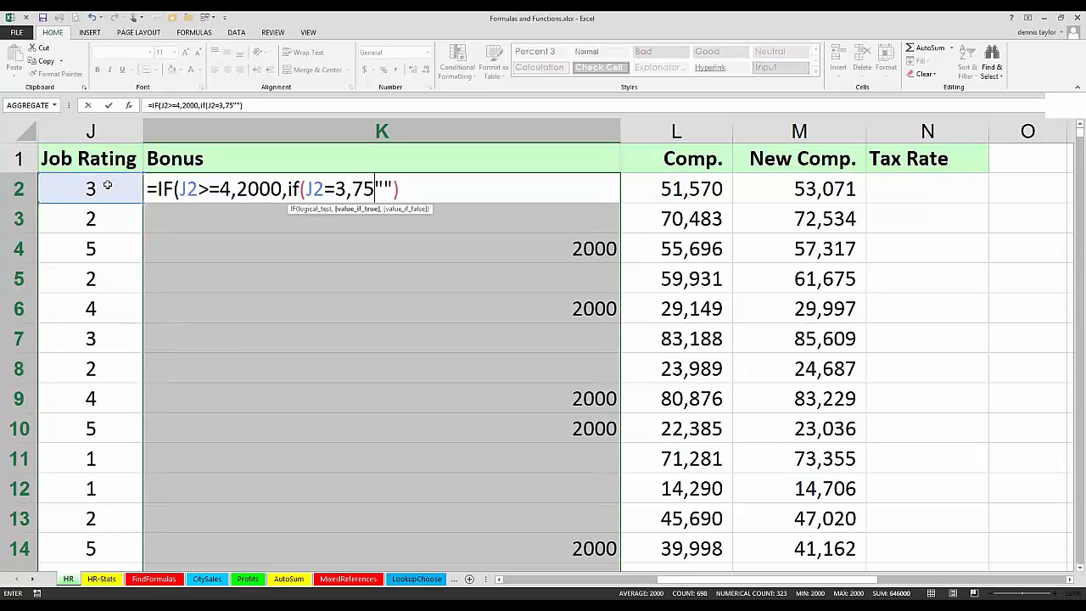
{"action": "type", "text": ","}
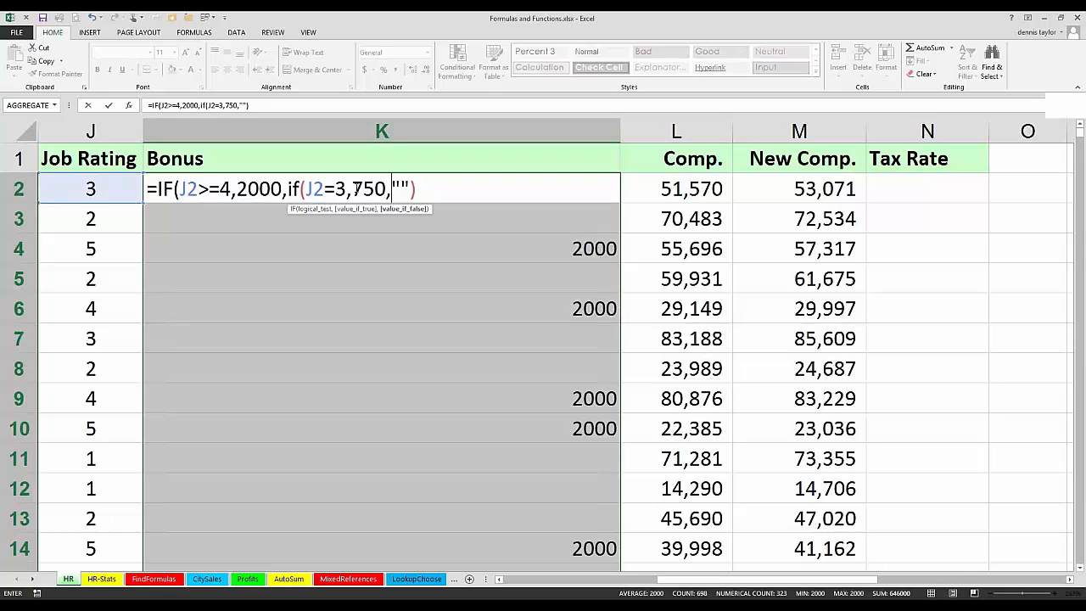
Step: Complete K2 as =IF(J2>=4,2000,IF(J2=3,750,"")) and enter the formula in all selected Bonus cells
{"action": "left_click", "coordinate": [419, 192]}
{"action": "type", "text": ")"}
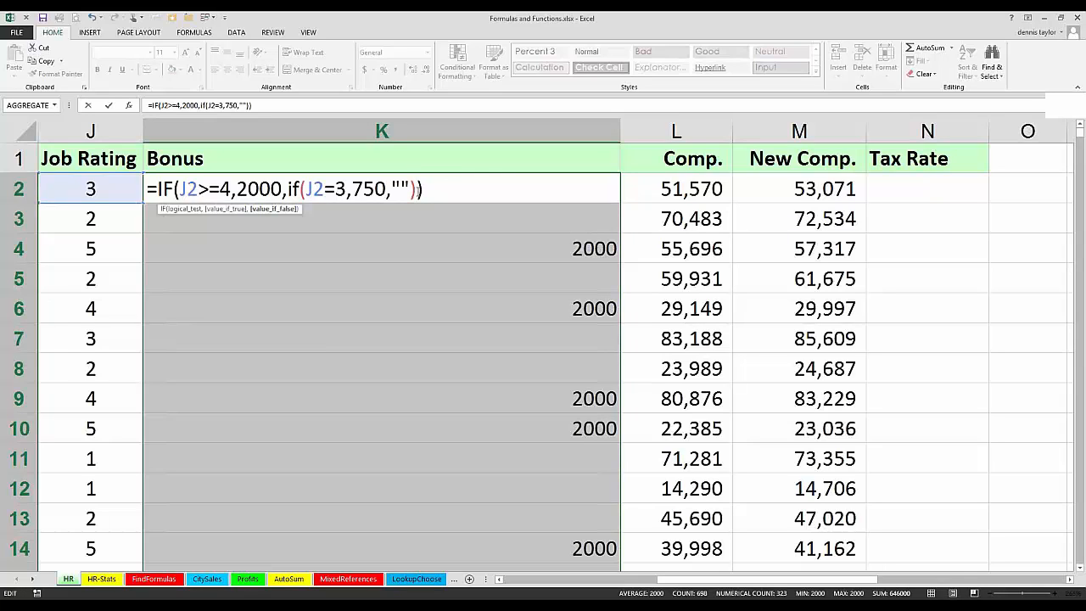
{"action": "key", "text": "ctrl+Return"}
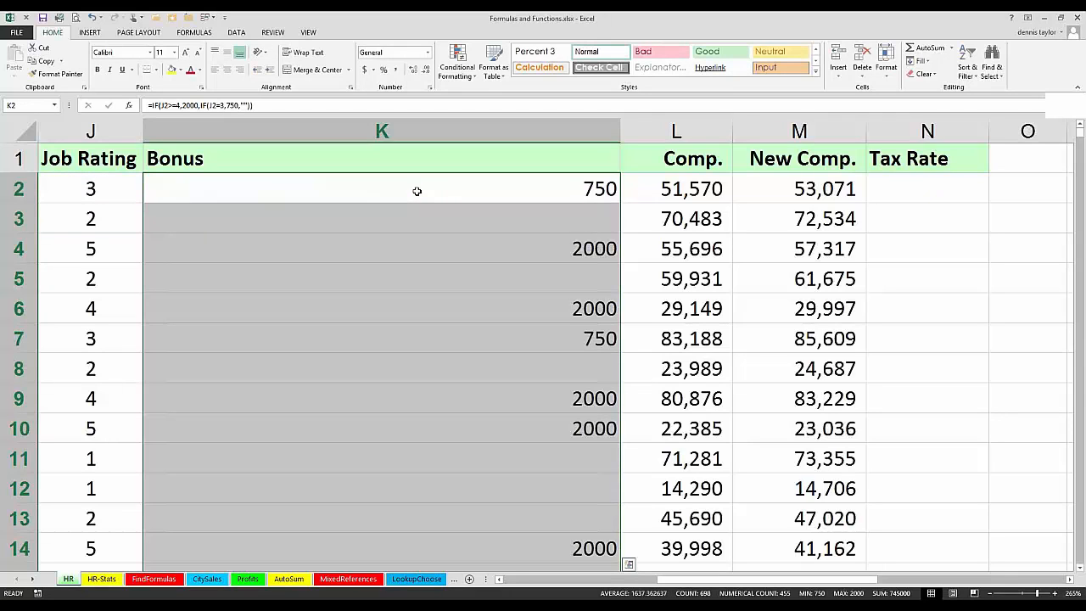
Step: Nest a third IF as the inner value if false in K2's formula, testing J2=2 and giving 100 when true
{"action": "key", "text": "F2"}
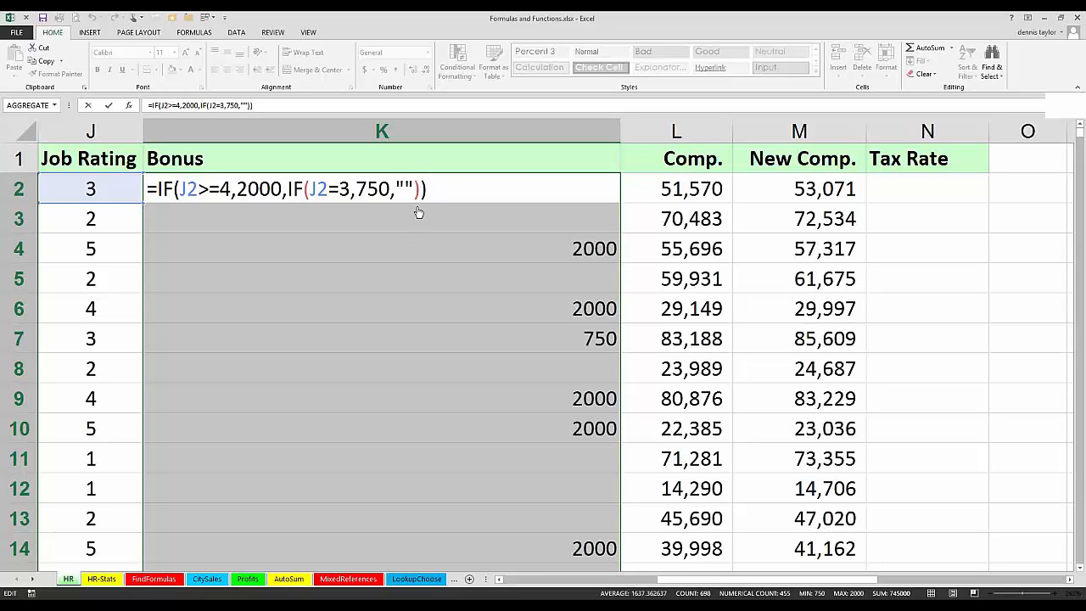
{"action": "key", "text": "Left"}
{"action": "key", "text": "Left"}
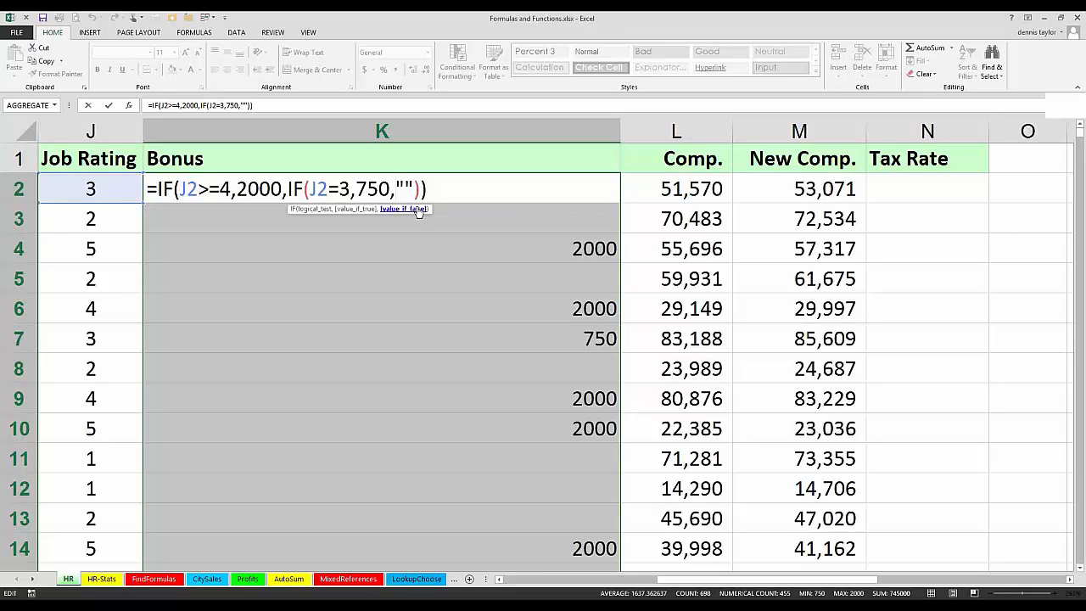
{"action": "type", "text": "if("}
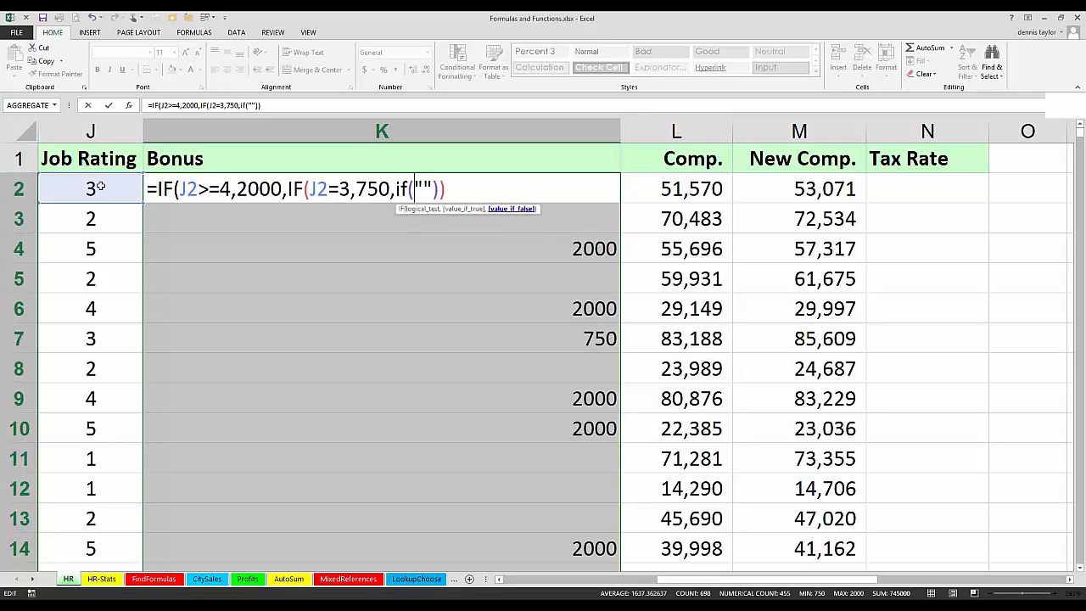
{"action": "left_click", "coordinate": [100, 185]}
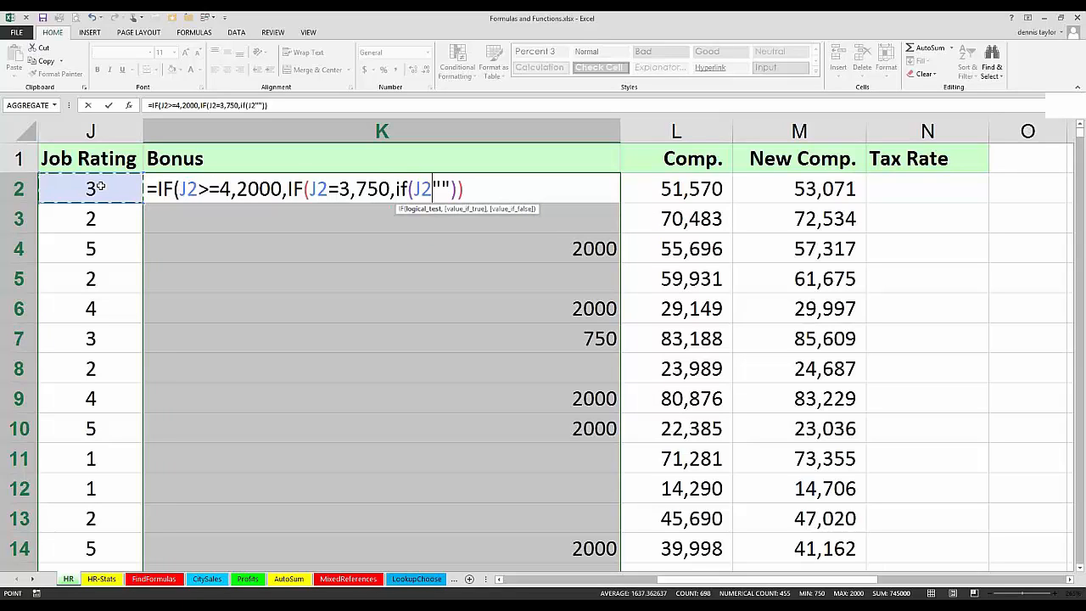
{"action": "type", "text": "=2,"}
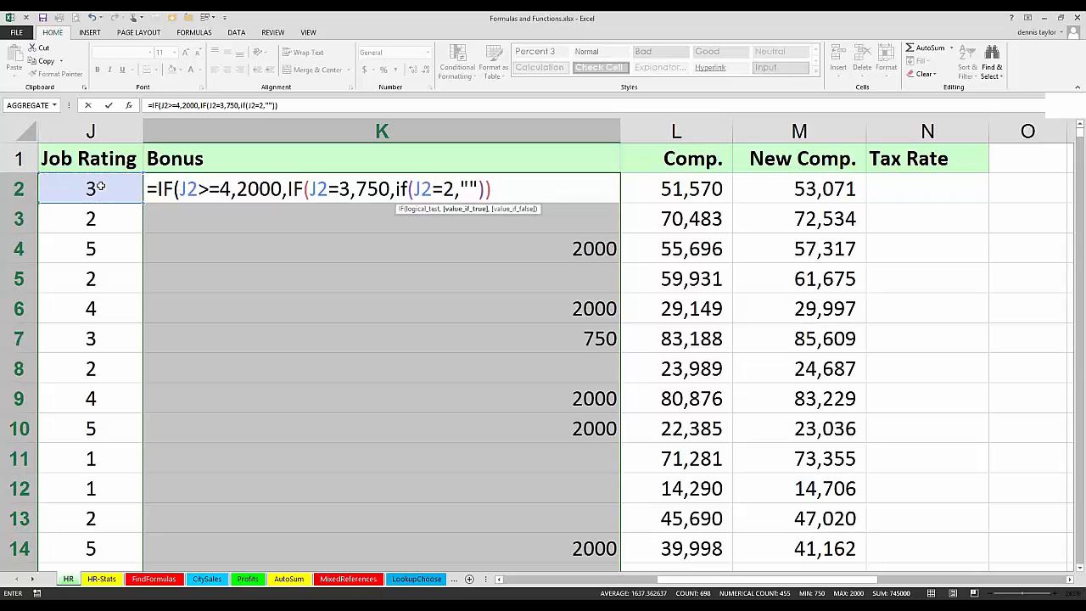
{"action": "type", "text": "100"}
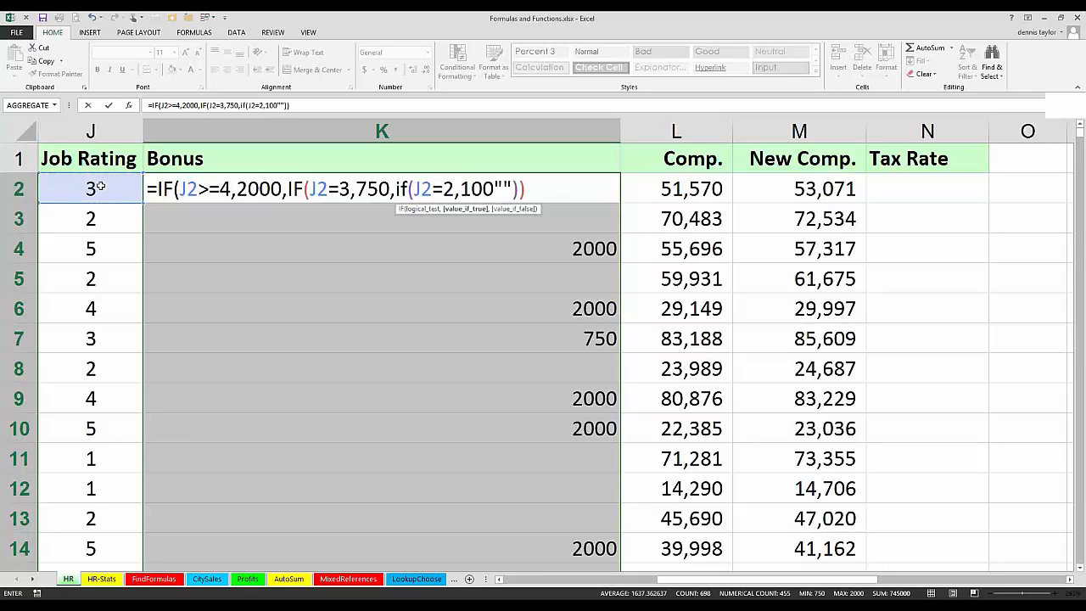
{"action": "type", "text": "."}
{"action": "key", "text": "BackSpace"}
{"action": "type", "text": ","}
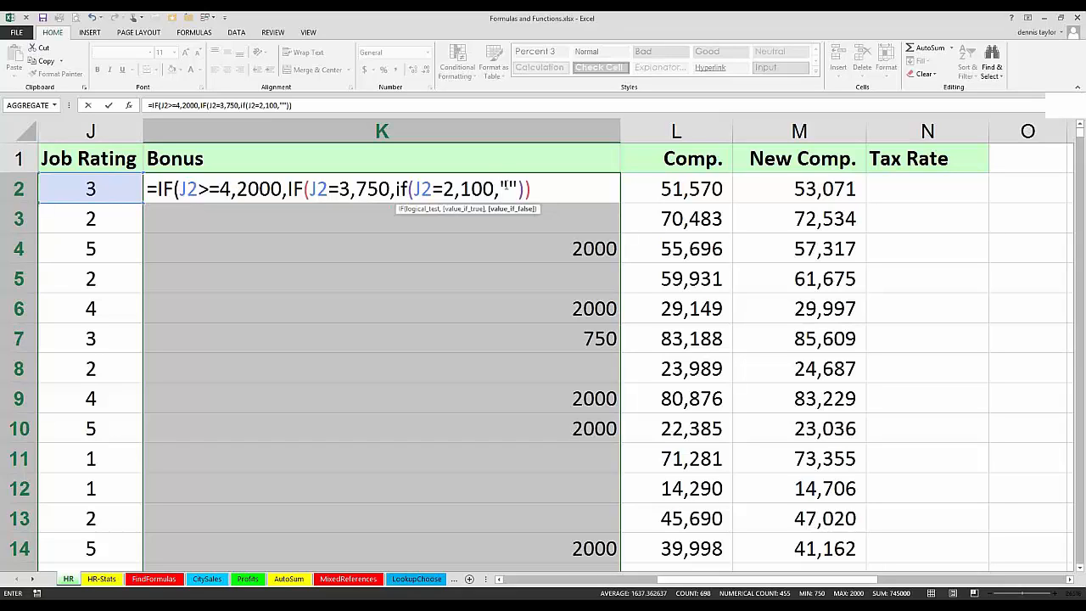
Step: Complete K2 as =IF(J2>=4,2000,IF(J2=3,750,IF(J2=2,100,""))) and enter the formula in all selected Bonus cells
{"action": "left_click", "coordinate": [544, 189]}
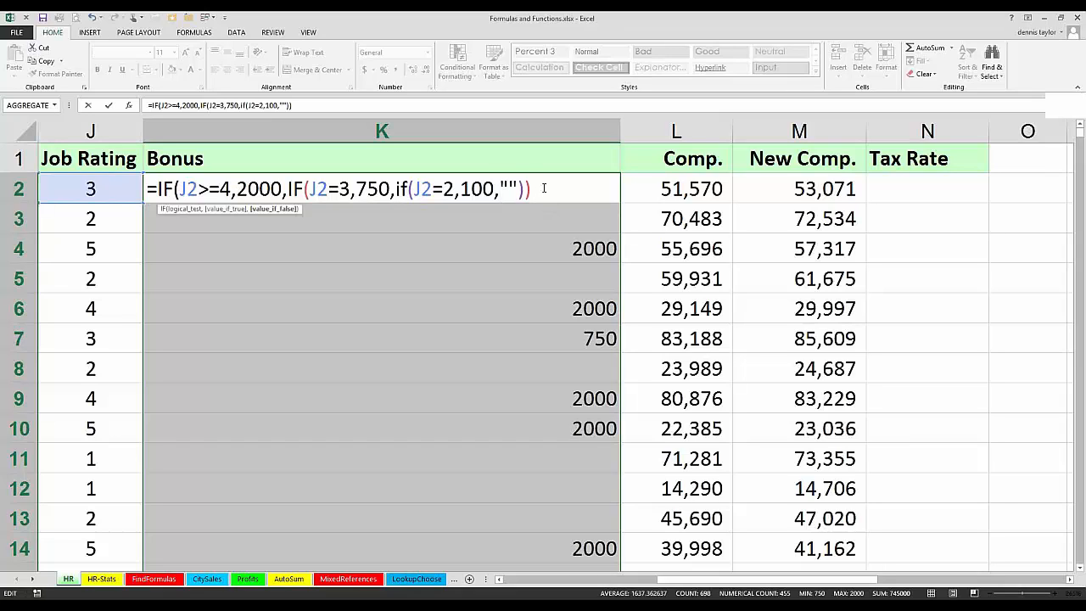
{"action": "type", "text": ")"}
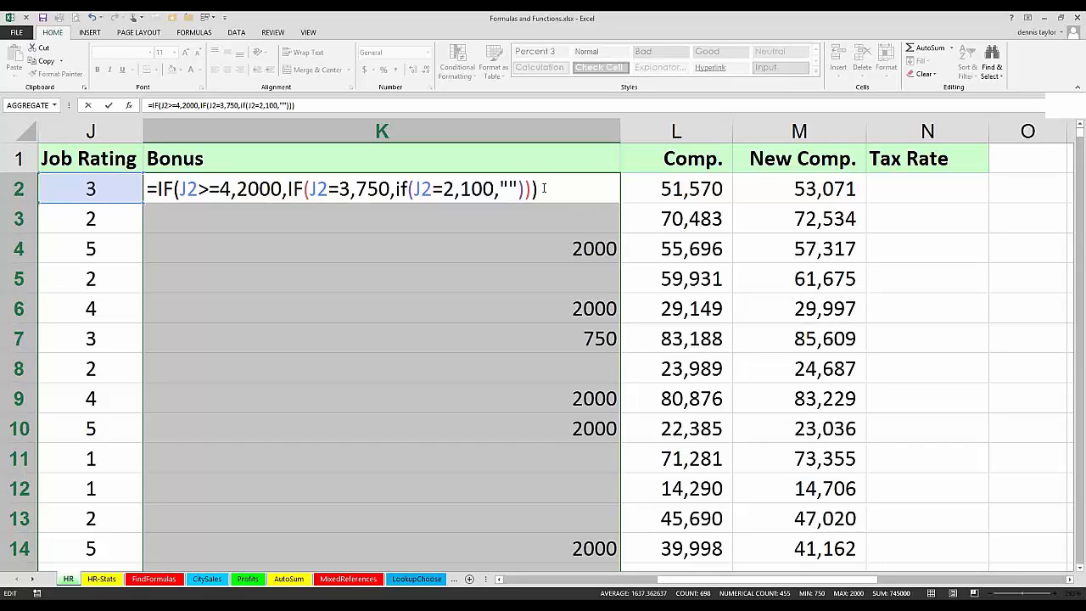
{"action": "key", "text": "ctrl+Return"}
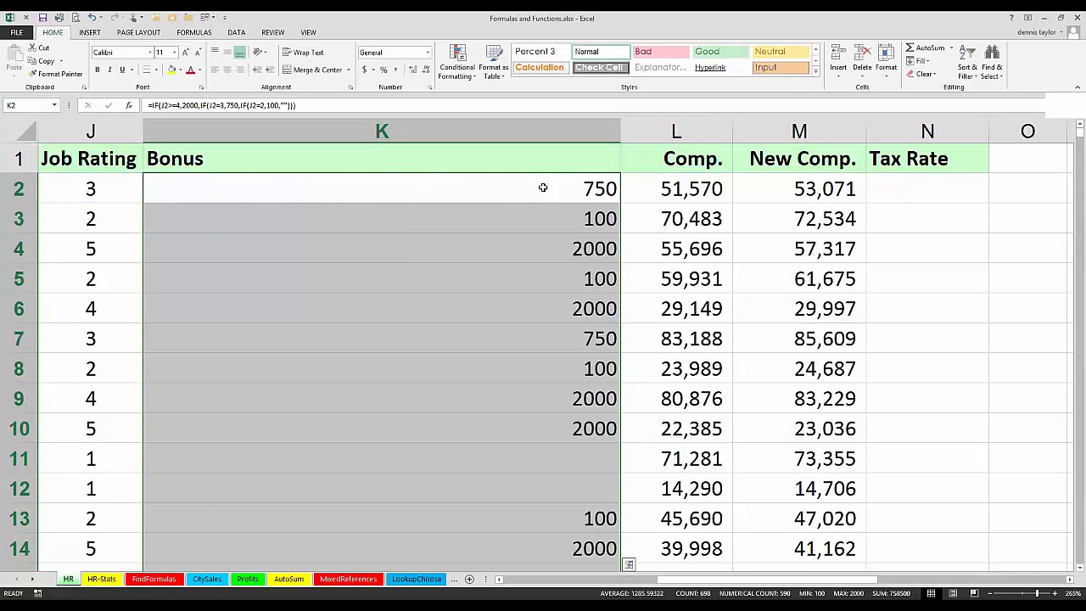
{"action": "key", "text": "F2"}
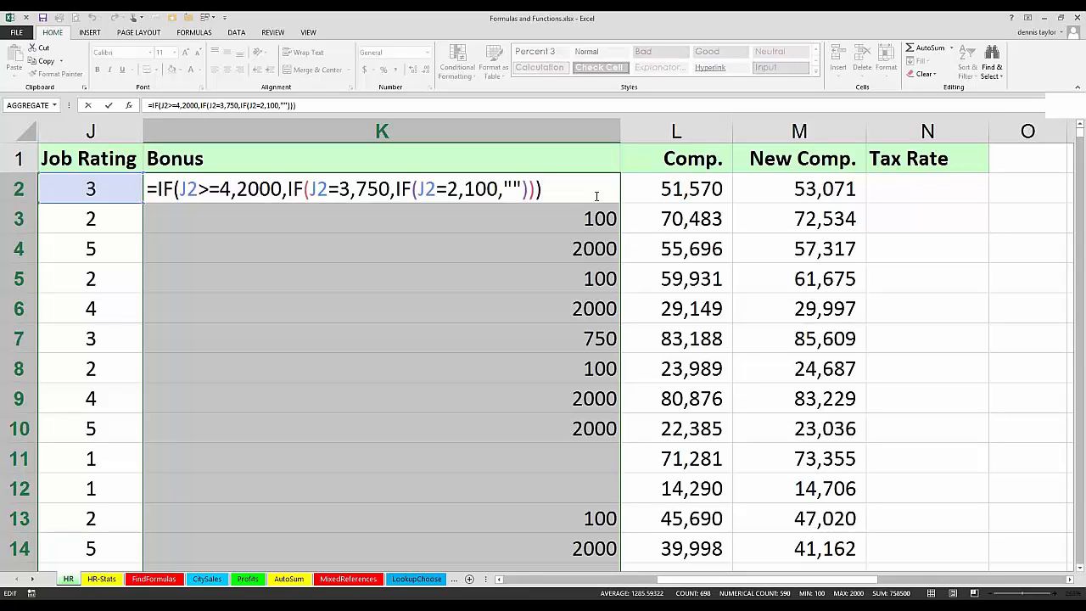
{"action": "key", "text": "ctrl+Return"}
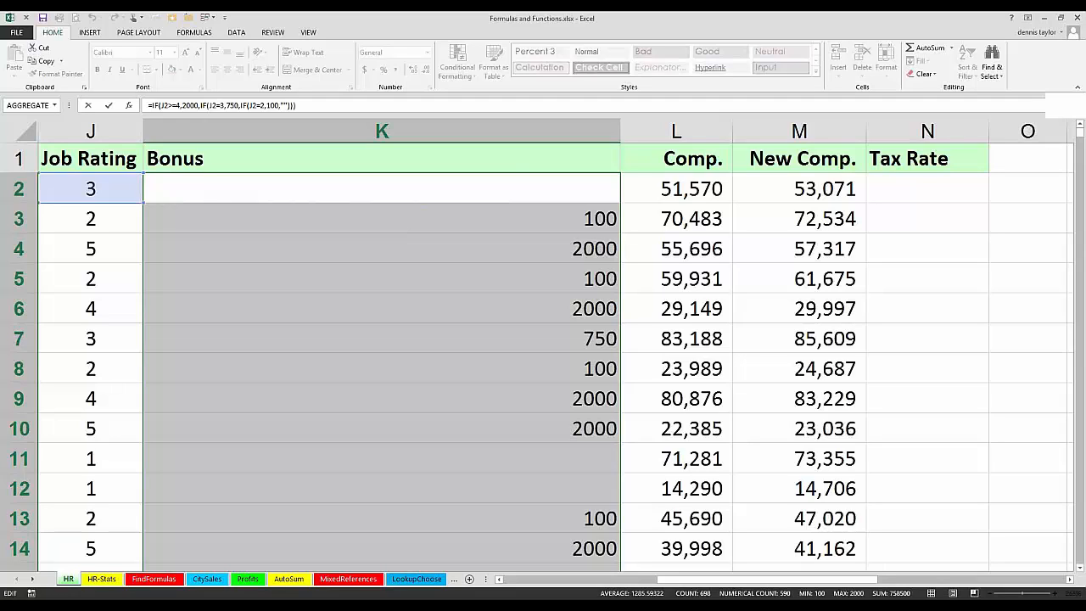
Step: Try to leave the workbook window and launch Excel 2013 from the Windows Start screen
{"action": "mouse_move", "coordinate": [135, 604]}
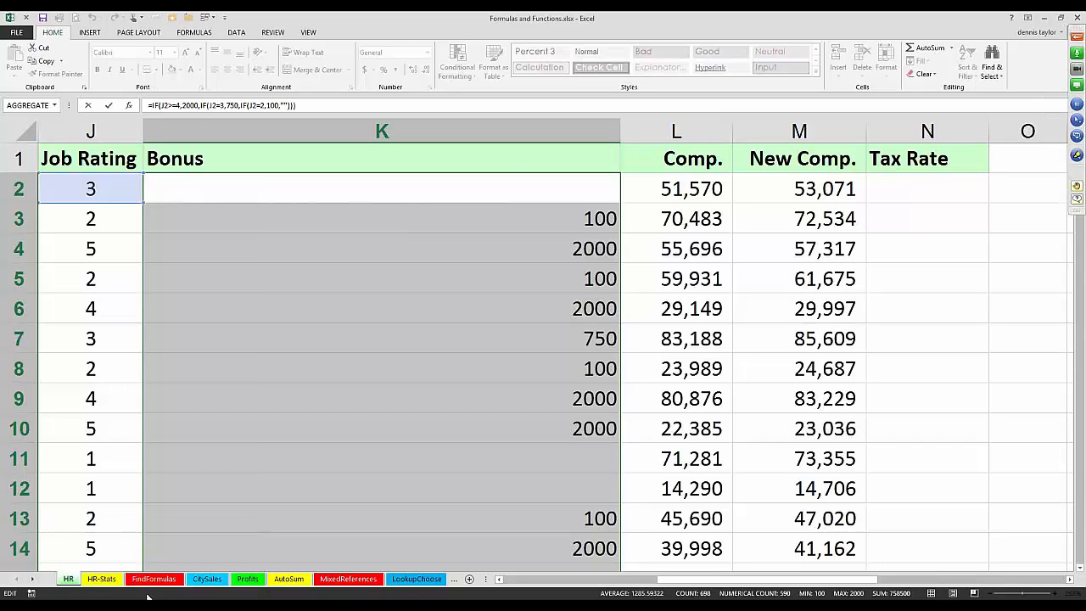
{"action": "left_click", "coordinate": [104, 583]}
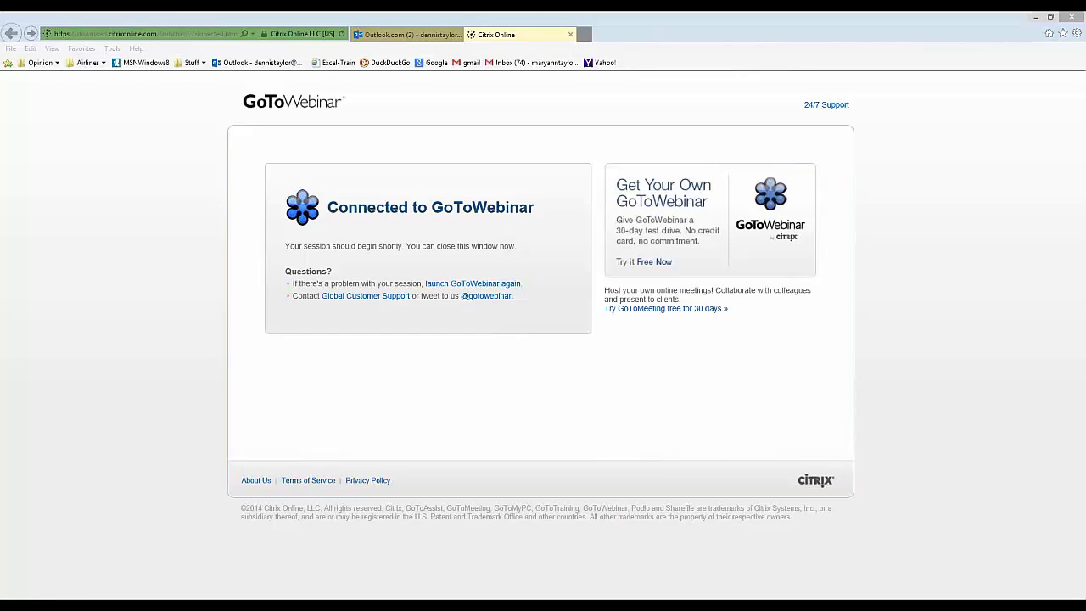
{"action": "right_click", "coordinate": [20, 599]}
{"action": "mouse_move", "coordinate": [74, 591]}
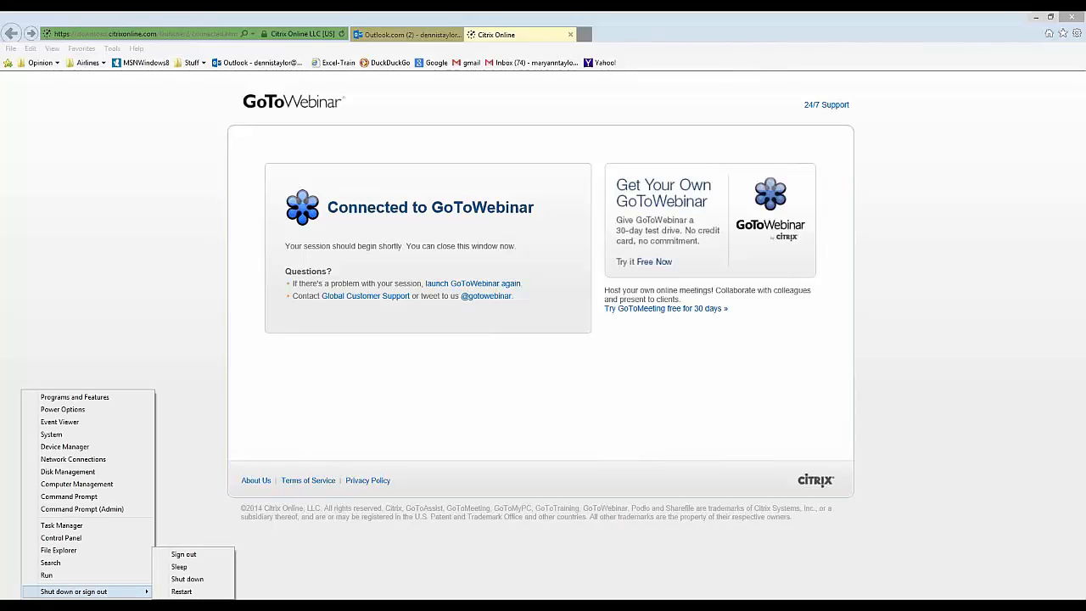
{"action": "key", "text": "super"}
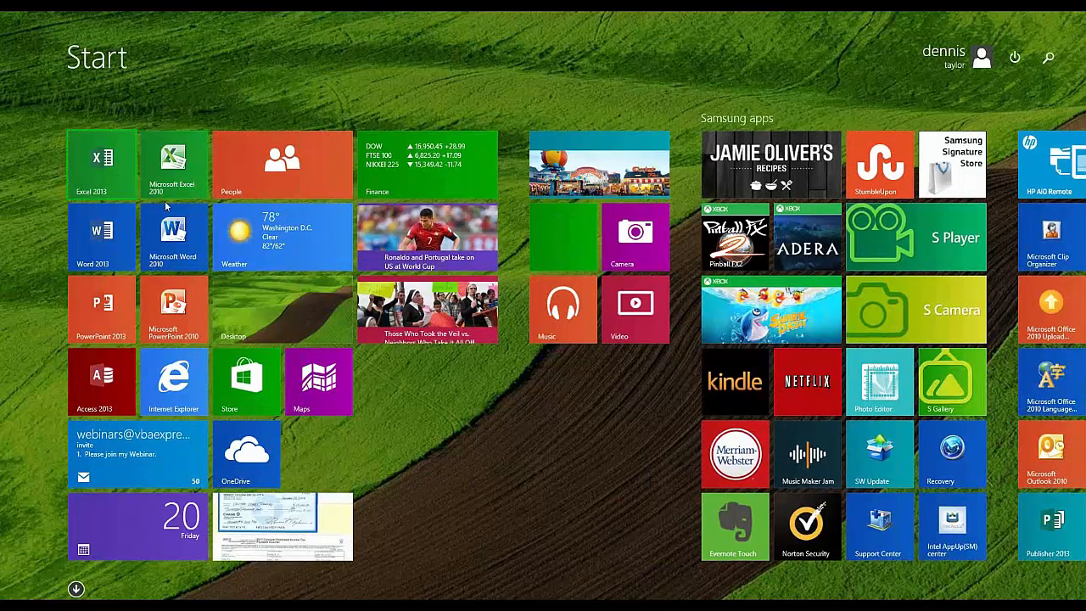
{"action": "left_click", "coordinate": [116, 188]}
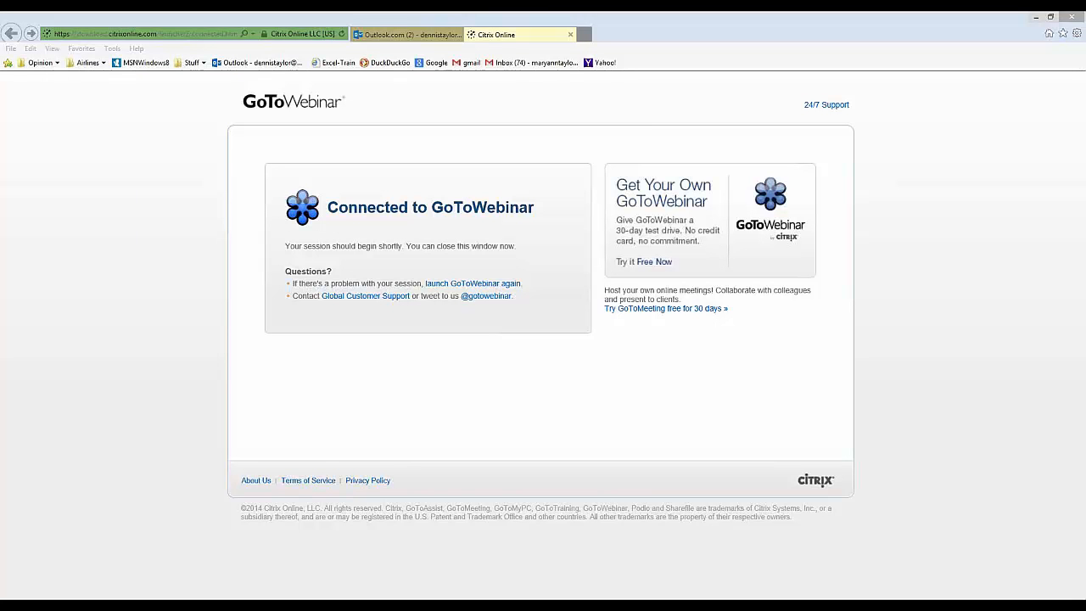
Step: Try to reopen Formulas and Functions.xlsx from Excel's list of recent files
{"action": "right_click", "coordinate": [446, 587]}
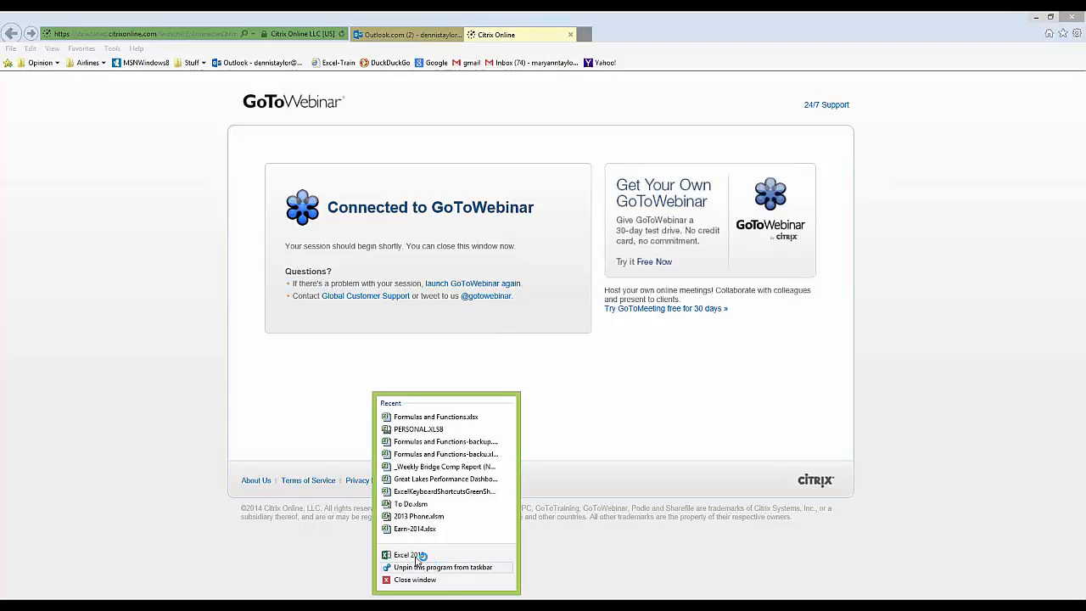
{"action": "left_click", "coordinate": [417, 416]}
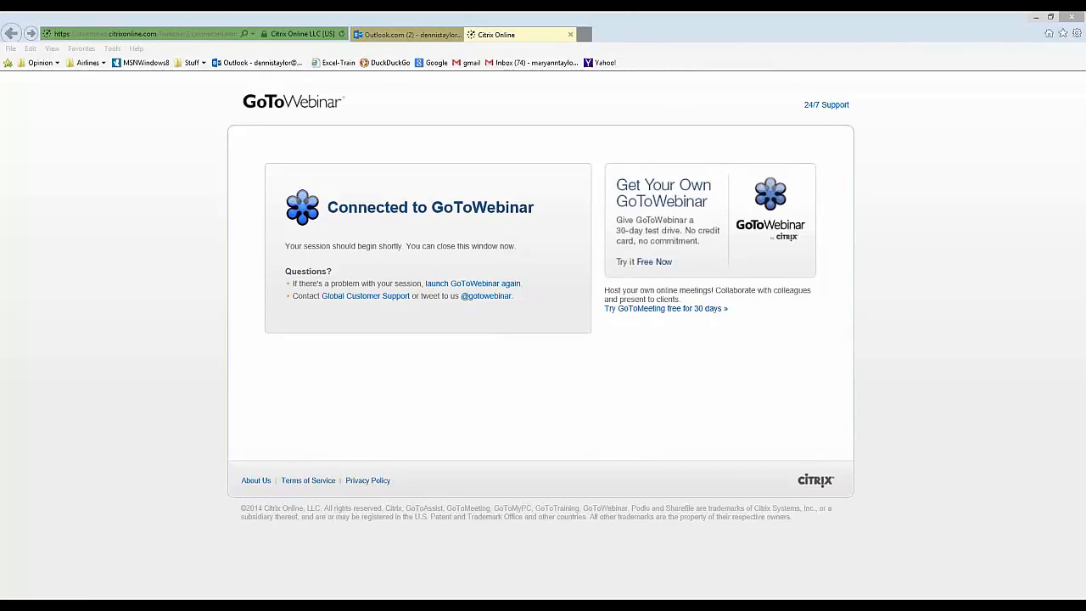
{"action": "right_click", "coordinate": [3, 598]}
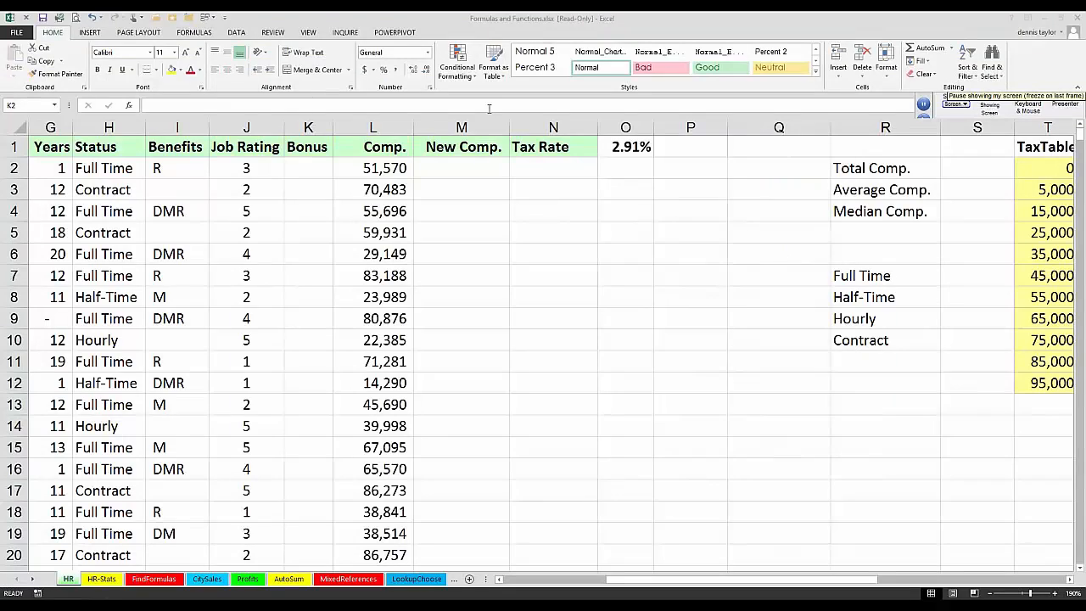
Step: Select Bonus cell K2 on the HR sheet and widen column K to several times its width for a long formula
{"action": "left_click", "coordinate": [307, 168]}
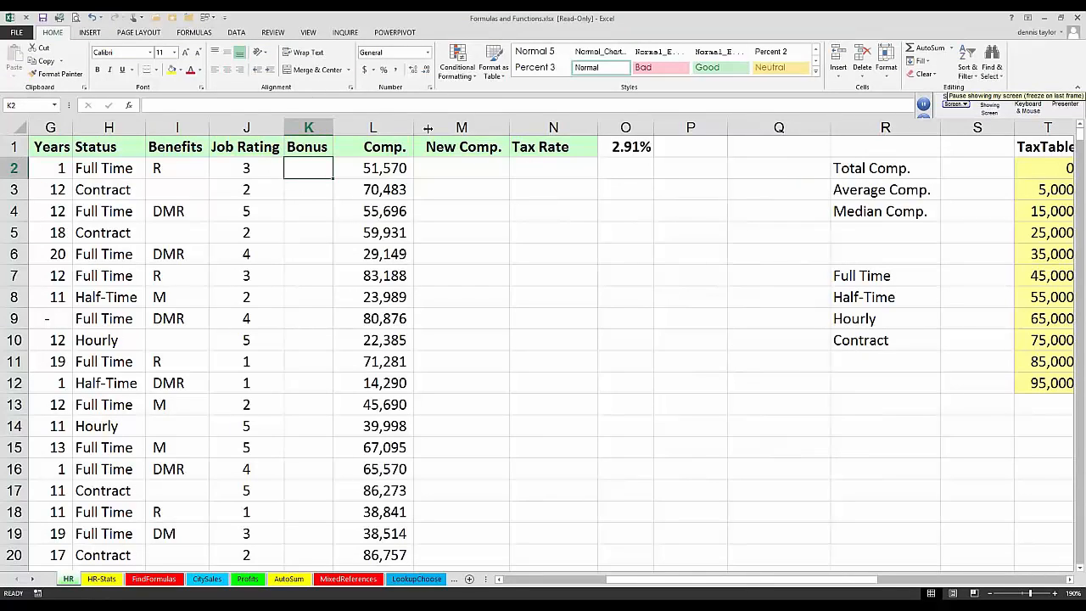
{"action": "left_click_drag", "start_coordinate": [333, 127], "coordinate": [538, 127]}
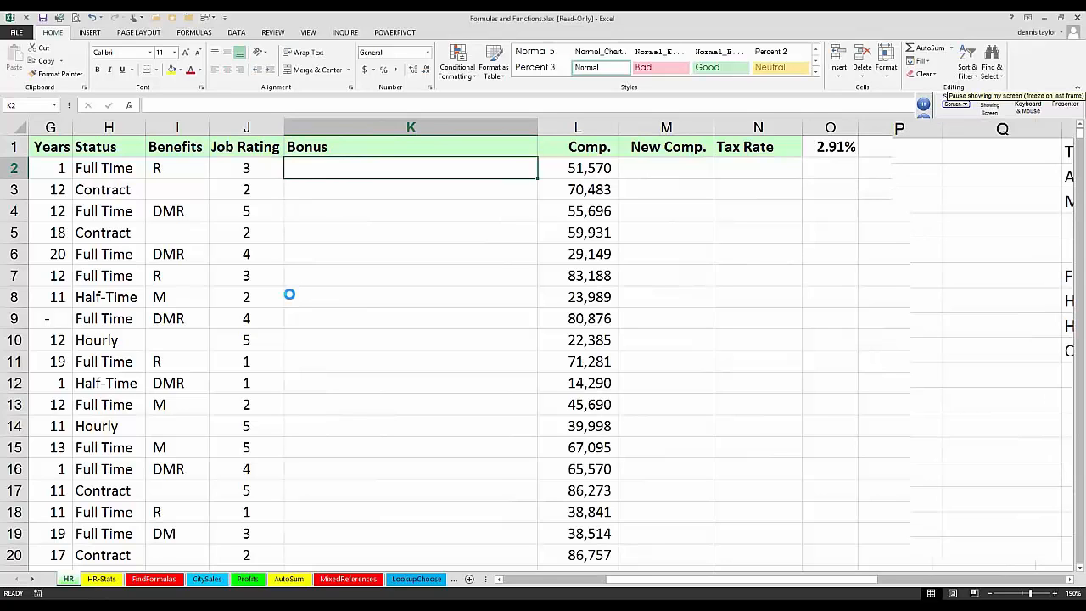
{"action": "scroll", "coordinate": [289, 294], "scroll_direction": "up", "scroll_amount": 3}
{"action": "scroll", "coordinate": [290, 294], "scroll_direction": "up", "scroll_amount": 1}
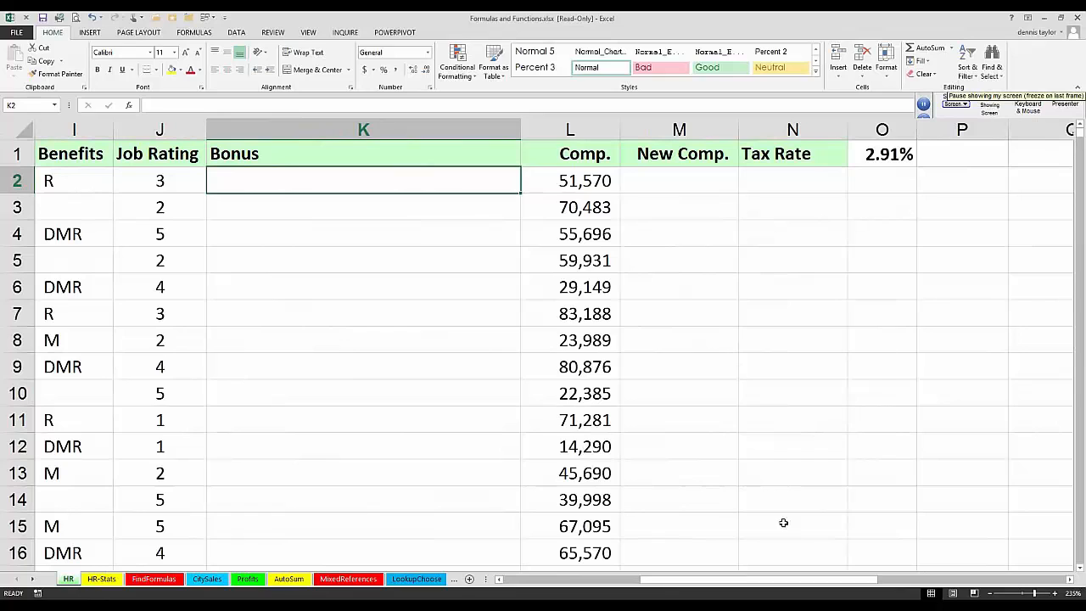
{"action": "left_click", "coordinate": [1069, 580]}
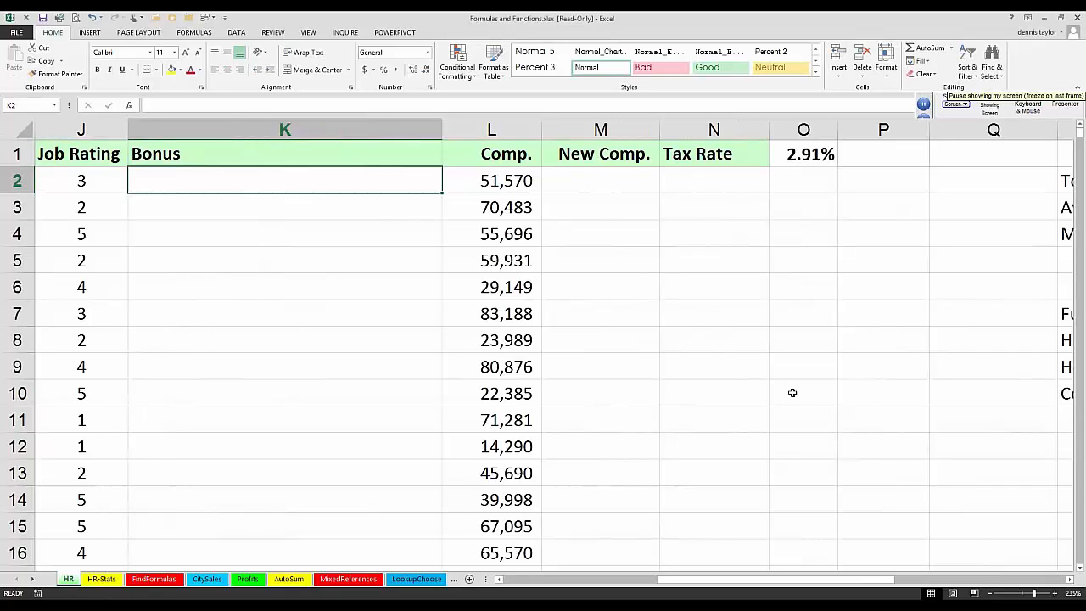
Step: Start the K2 Bonus formula with =IF(J2>3,2000, so job ratings above 3 earn a 2000 bonus
{"action": "double_click", "coordinate": [185, 184]}
{"action": "type", "text": "=if"}
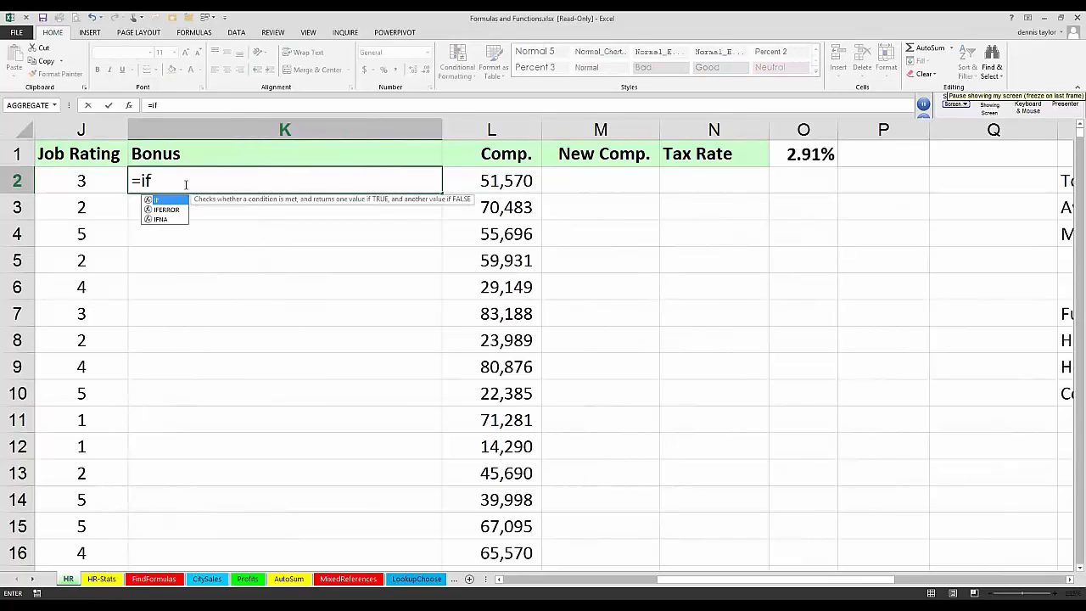
{"action": "type", "text": "("}
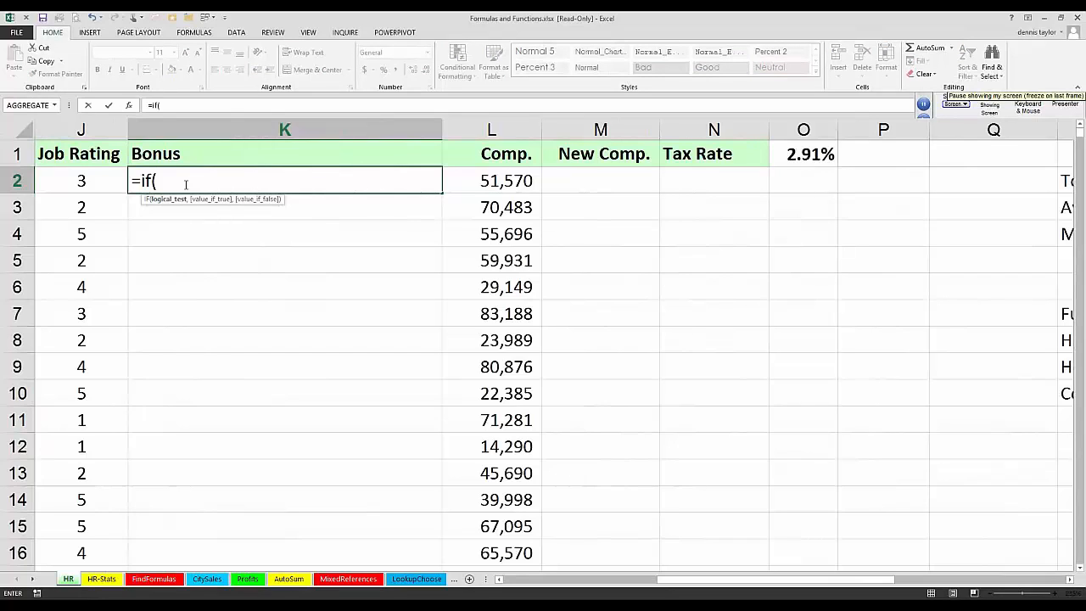
{"action": "left_click", "coordinate": [113, 181]}
{"action": "type", "text": "="}
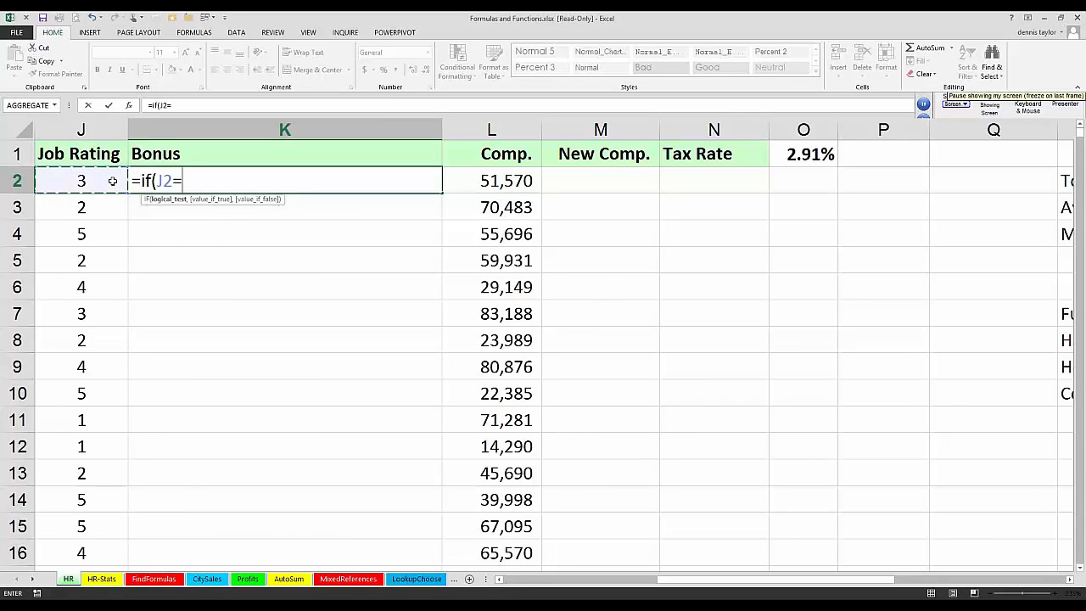
{"action": "key", "text": "BackSpace"}
{"action": "type", "text": ">3,20"}
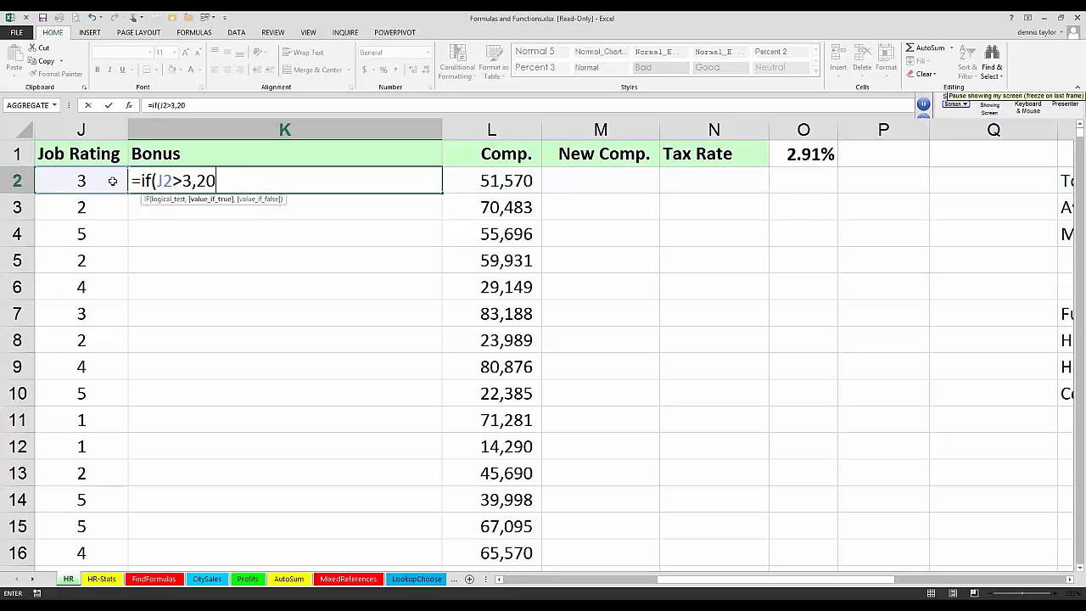
{"action": "type", "text": "00,"}
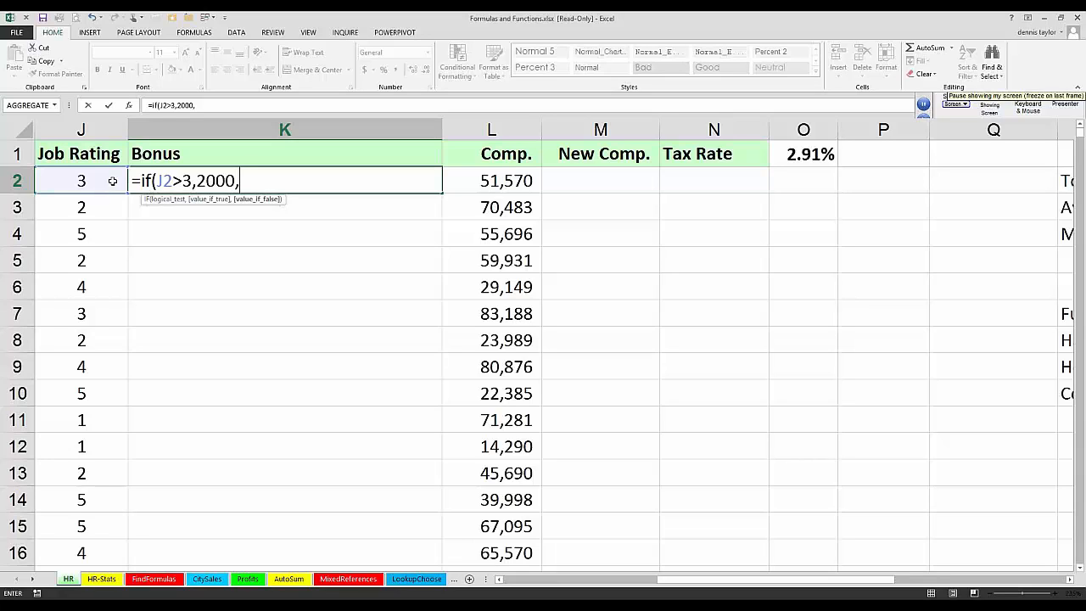
{"action": "type", "text": "if("}
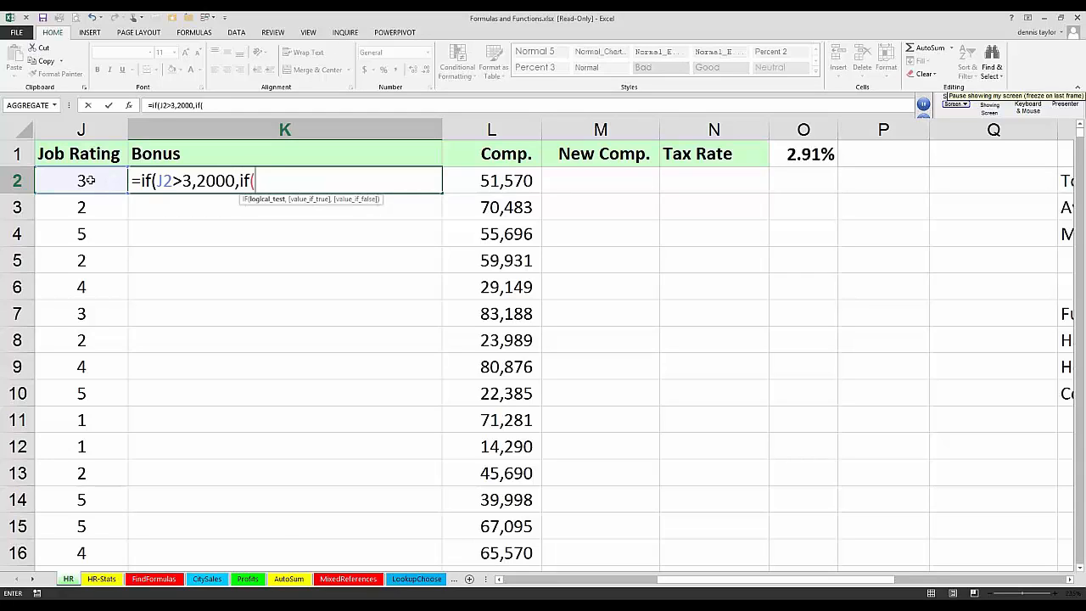
Step: Complete K2 as =IF(J2>3,2000,IF(J2=3,750,"")) and copy the formula down the Bonus column
{"action": "left_click", "coordinate": [89, 179]}
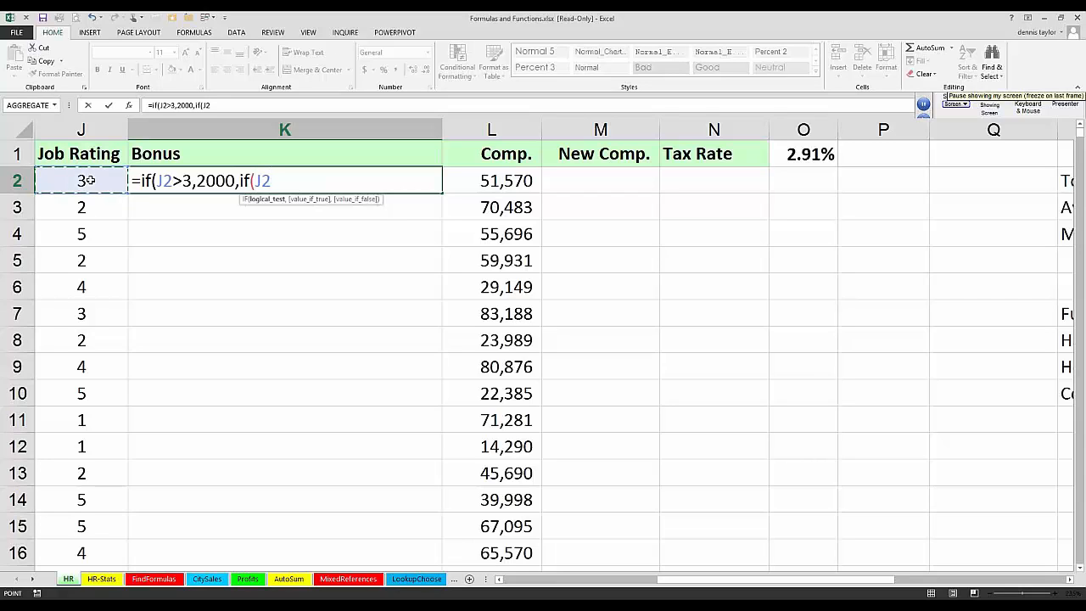
{"action": "type", "text": "=3,"}
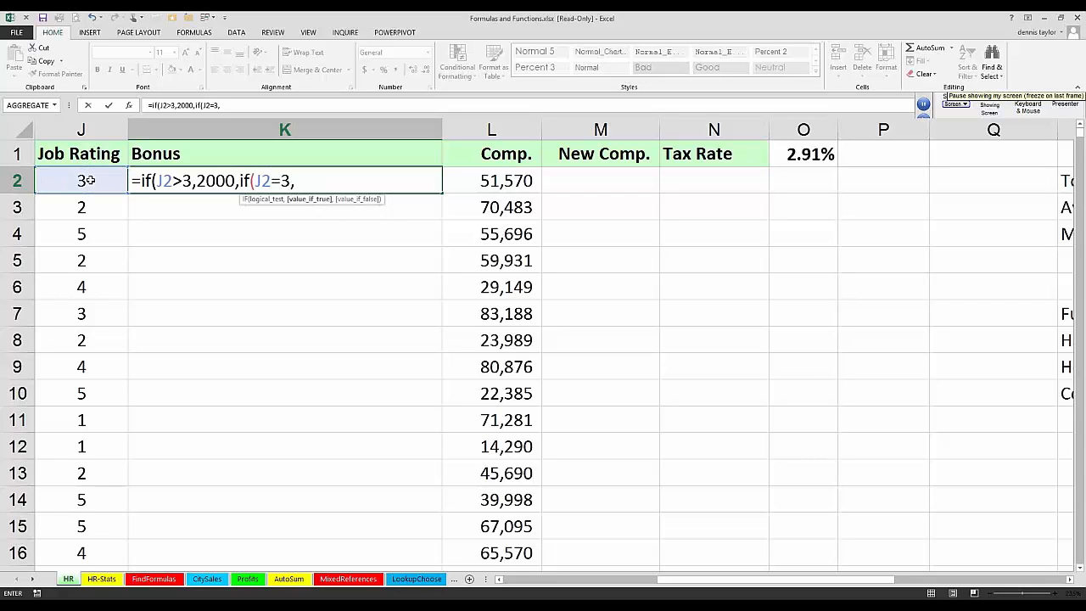
{"action": "type", "text": "750,"}
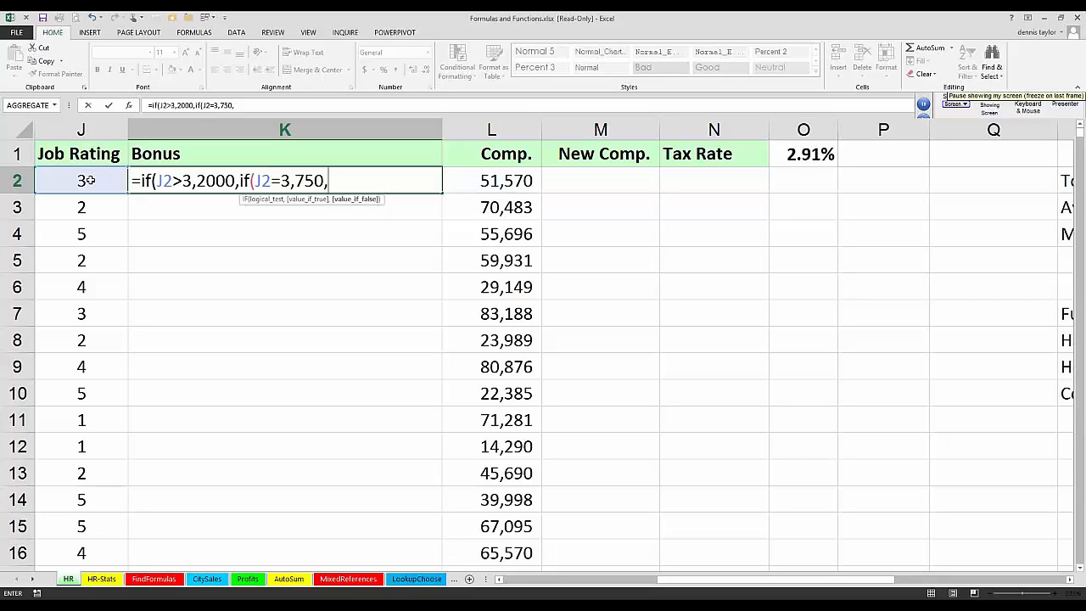
{"action": "type", "text": "\"\""}
{"action": "type", "text": "))"}
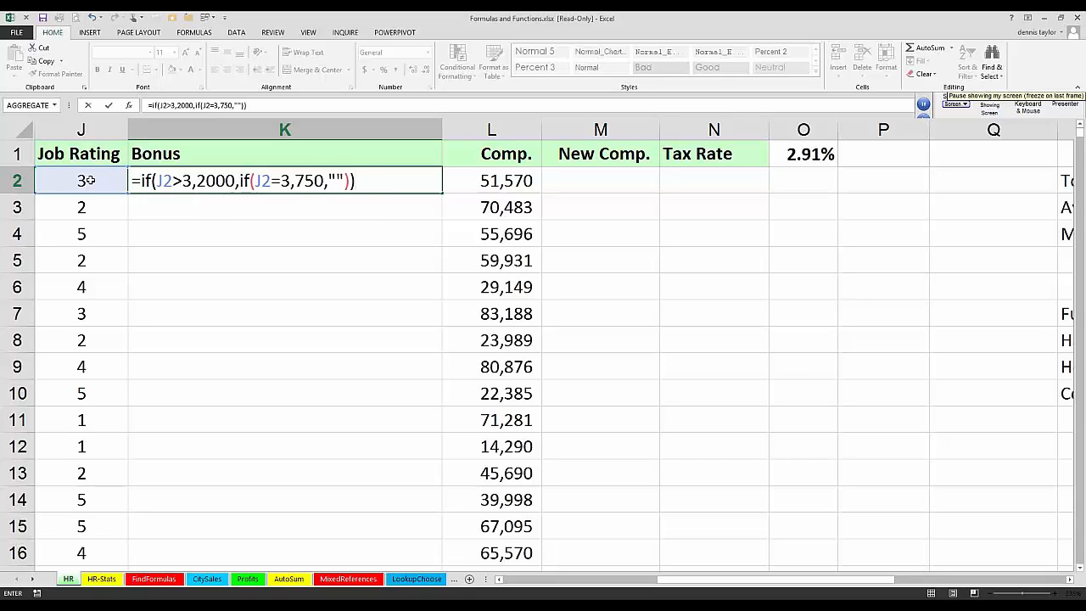
{"action": "key", "text": "ctrl+Return"}
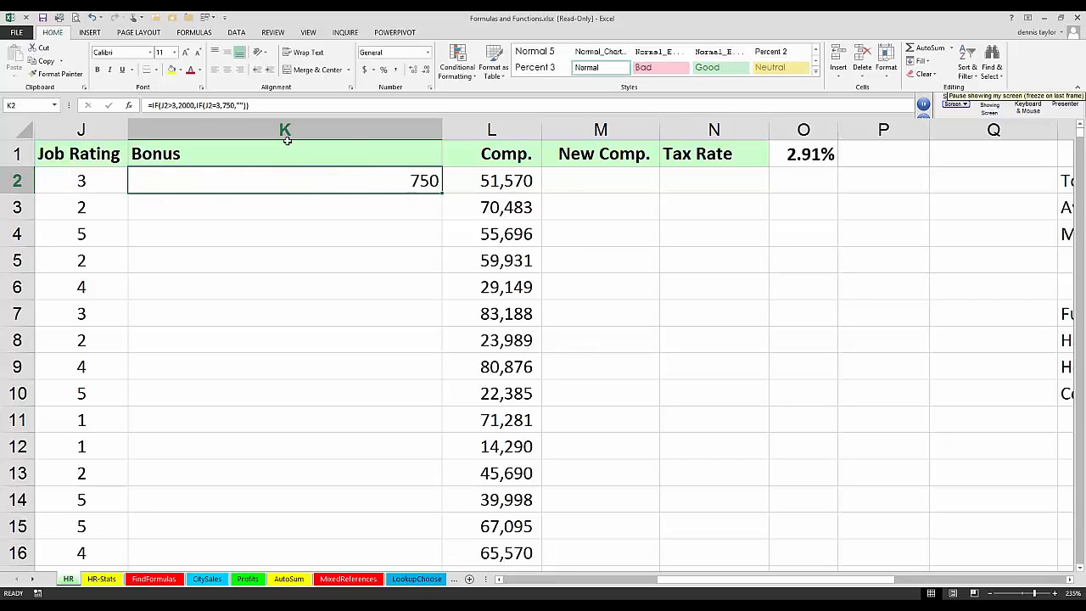
{"action": "double_click", "coordinate": [440, 194]}
Step: Extend the formula to =IF(J2>3,2000,IF(J2=3,750,IF(J2=2,100,""))) and enter it in all selected Bonus cells
{"action": "key", "text": "F2"}
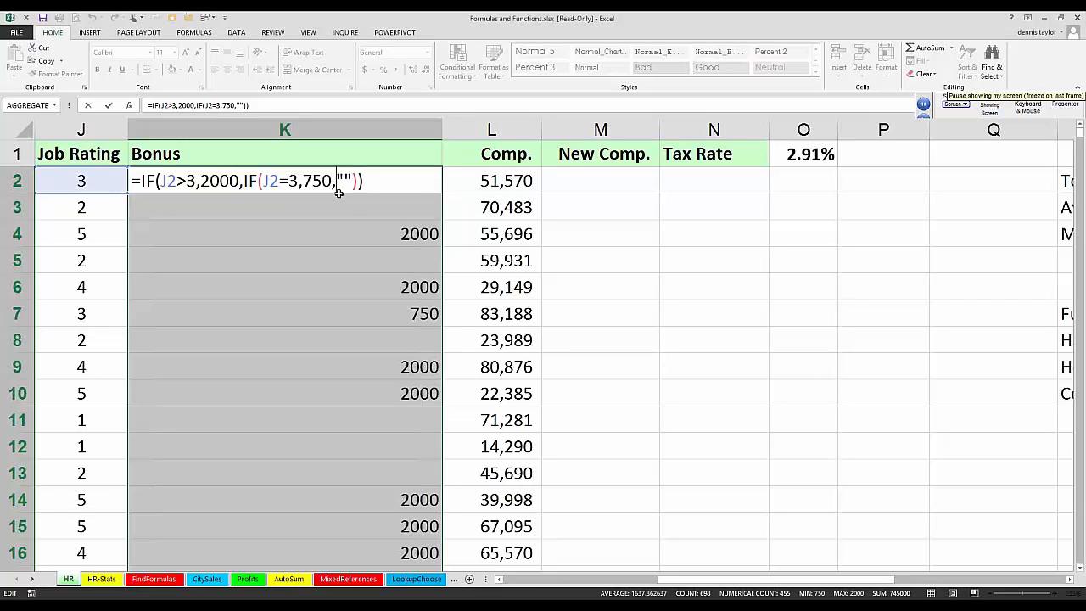
{"action": "left_click", "coordinate": [337, 181]}
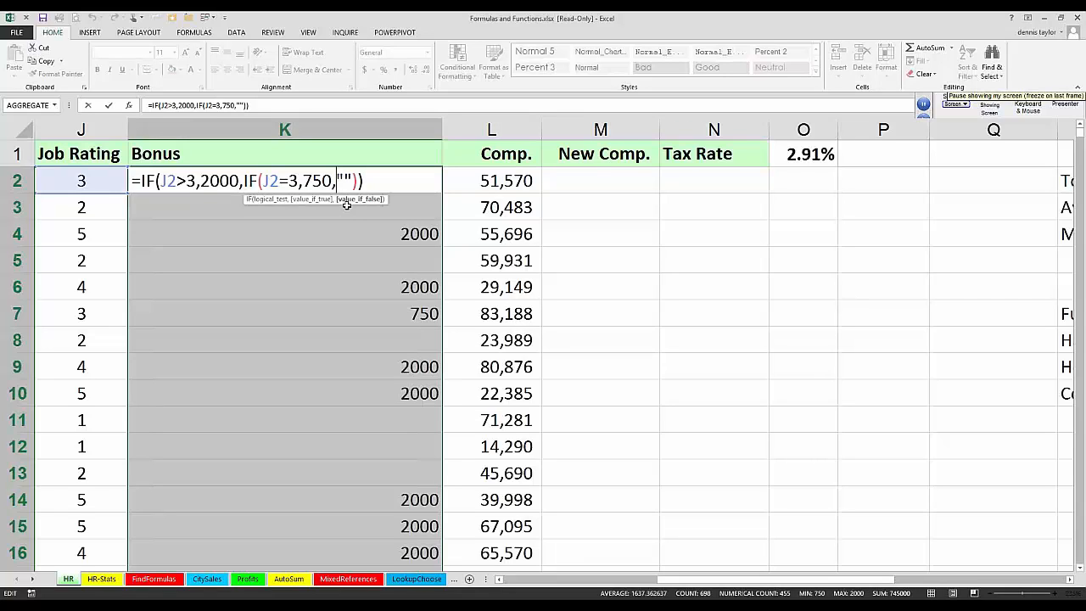
{"action": "type", "text": "if"}
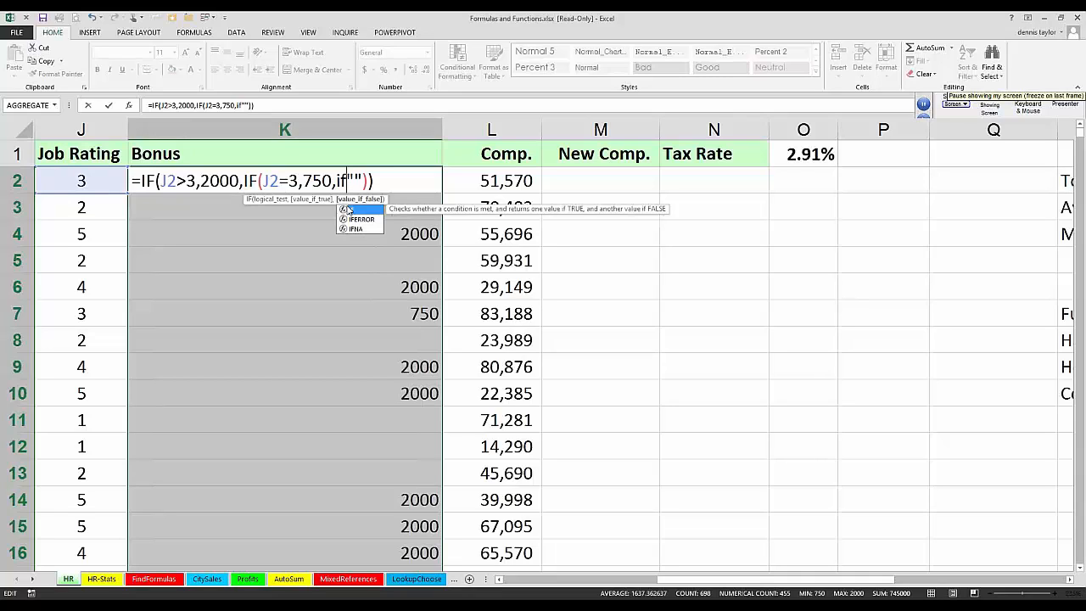
{"action": "type", "text": "("}
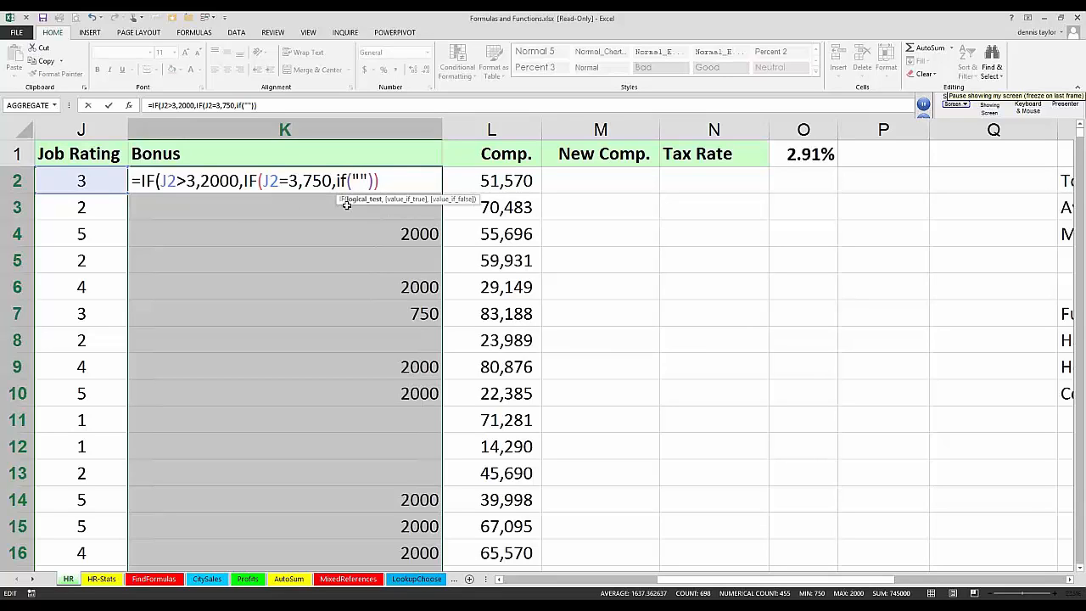
{"action": "left_click", "coordinate": [102, 180]}
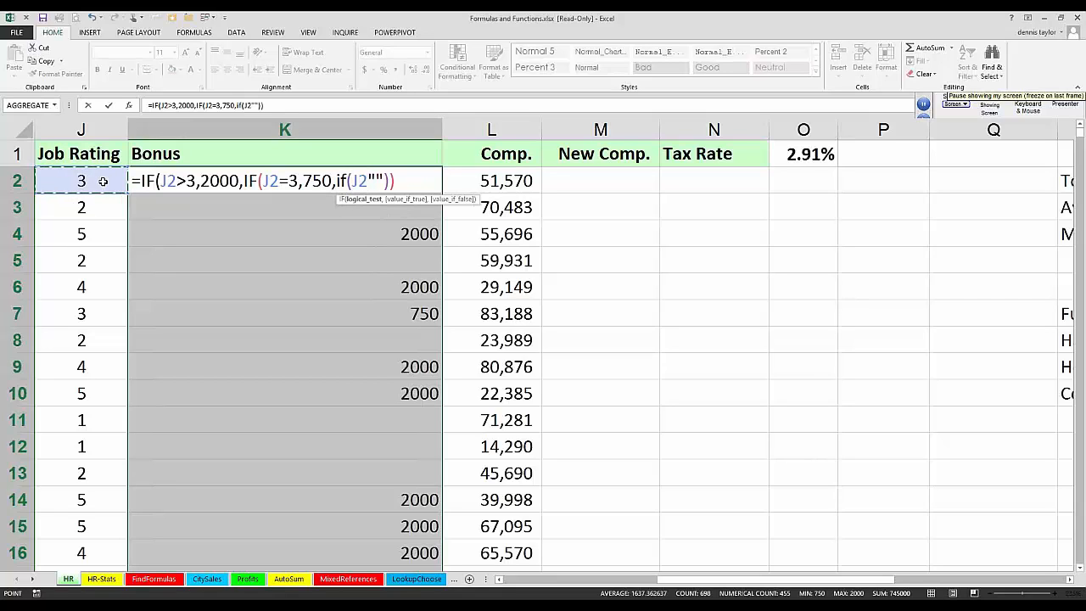
{"action": "type", "text": "=2,1"}
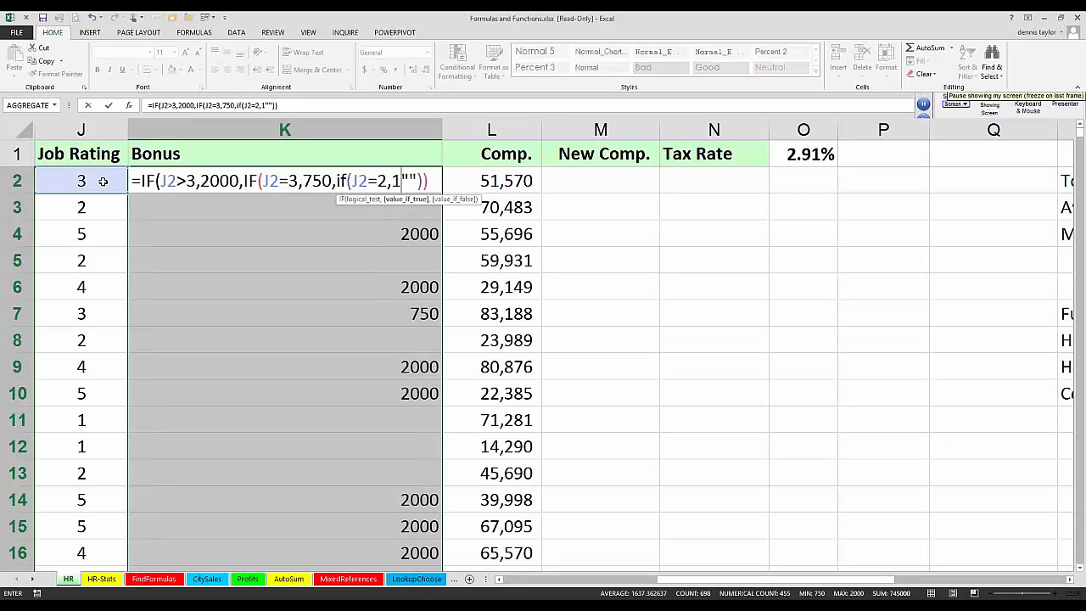
{"action": "type", "text": "00,\"\""}
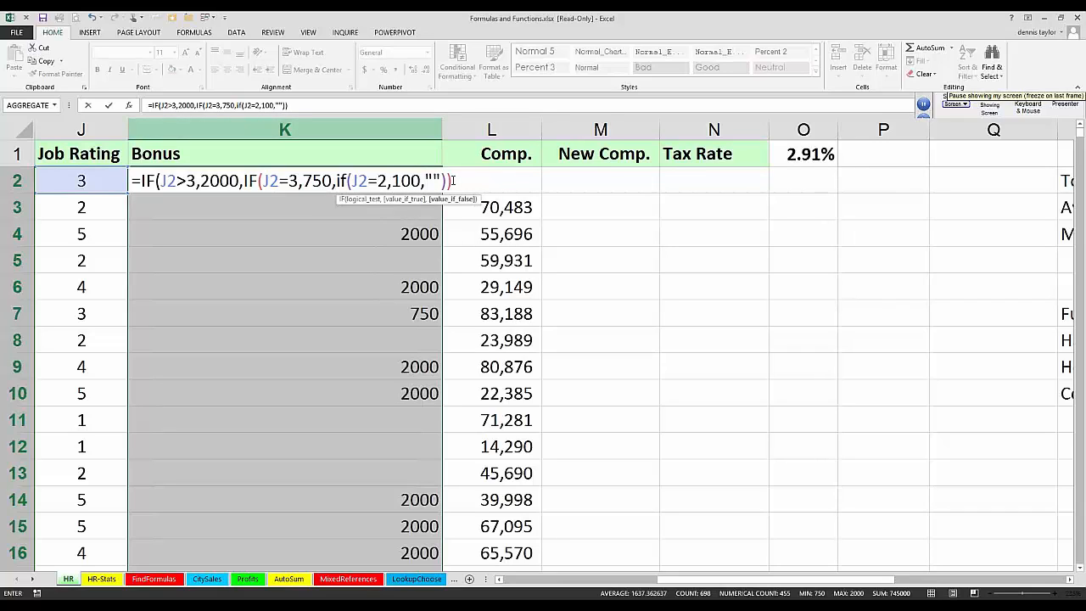
{"action": "type", "text": ")"}
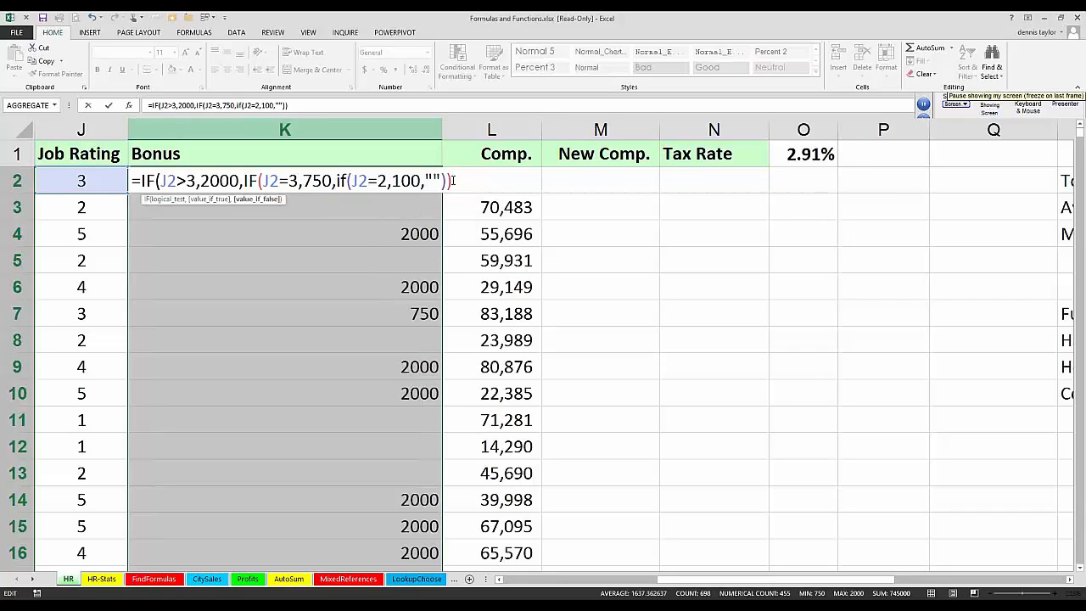
{"action": "type", "text": ")"}
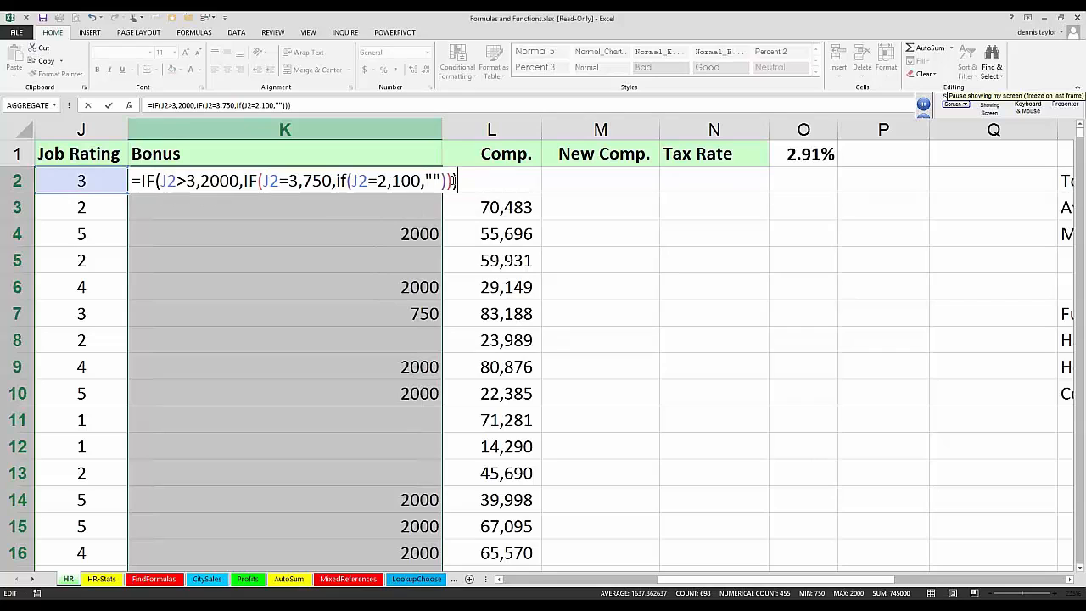
{"action": "key", "text": "ctrl+Return"}
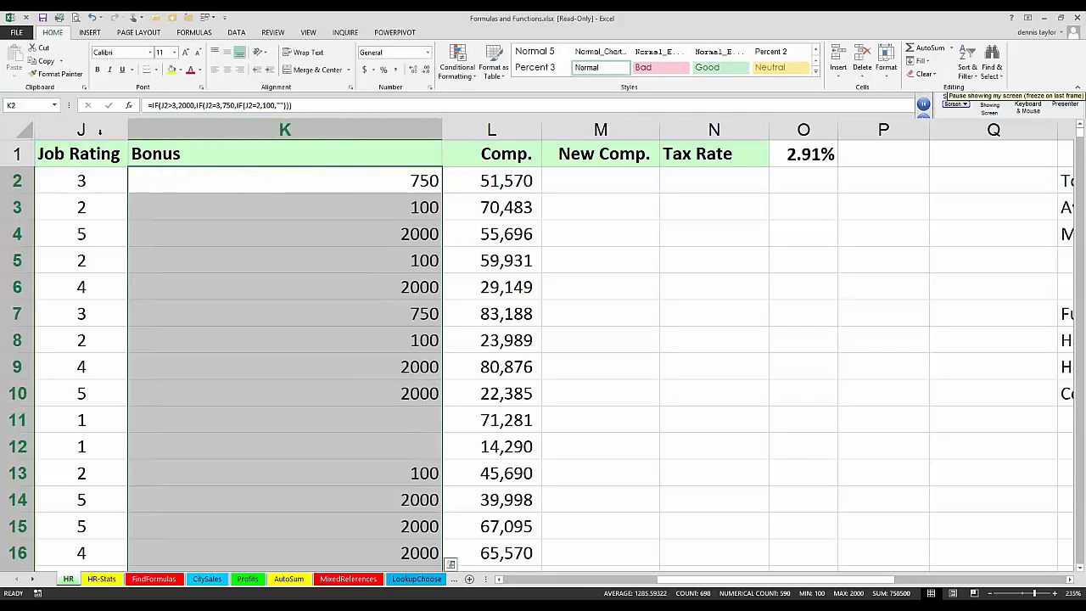
Step: Widen the Bonus column K further and review the full nested IF formula inside cell K2
{"action": "left_click", "coordinate": [82, 155]}
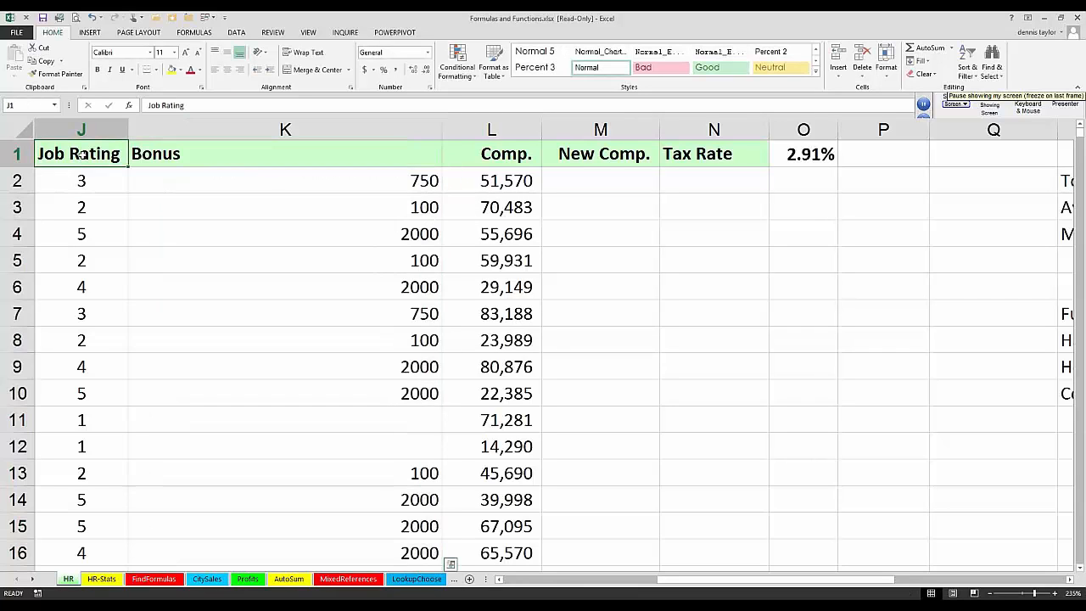
{"action": "scroll", "coordinate": [82, 155], "scroll_direction": "up", "scroll_amount": 4}
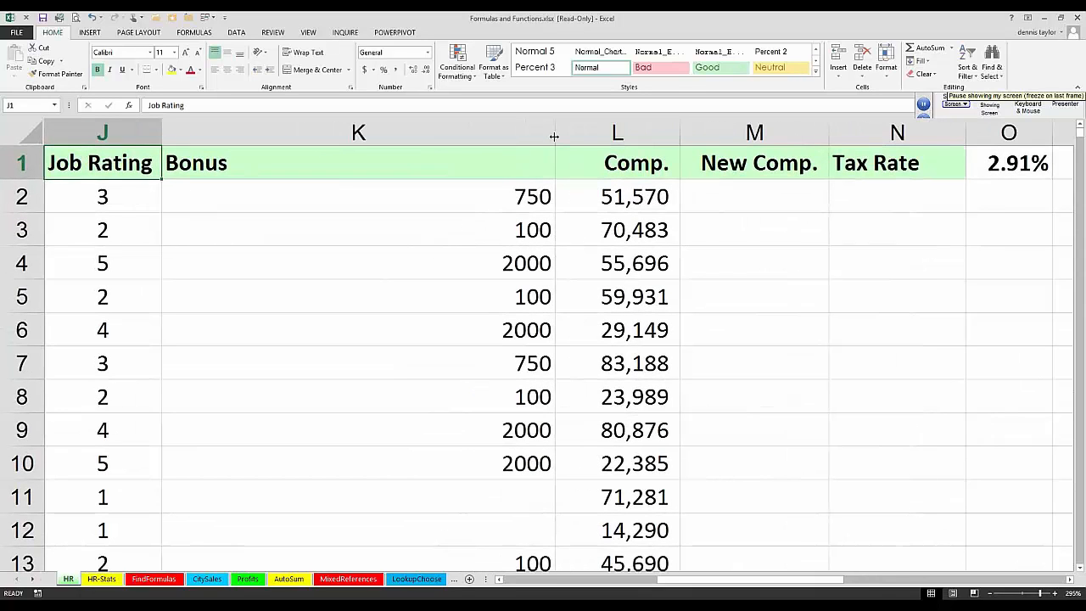
{"action": "left_click_drag", "start_coordinate": [554, 136], "coordinate": [701, 134]}
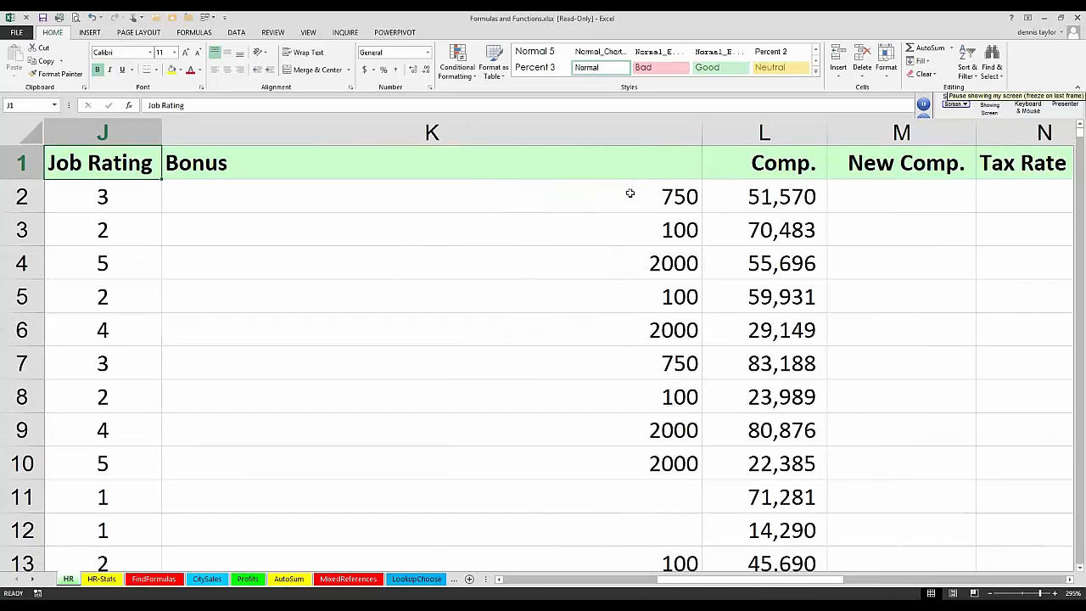
{"action": "left_click", "coordinate": [661, 196]}
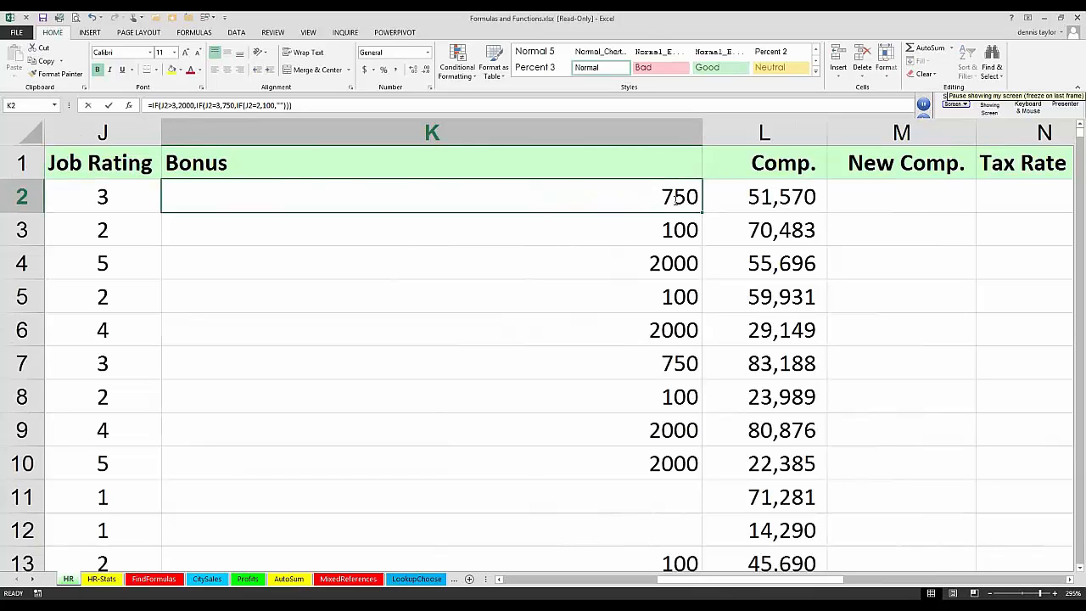
{"action": "double_click", "coordinate": [676, 197]}
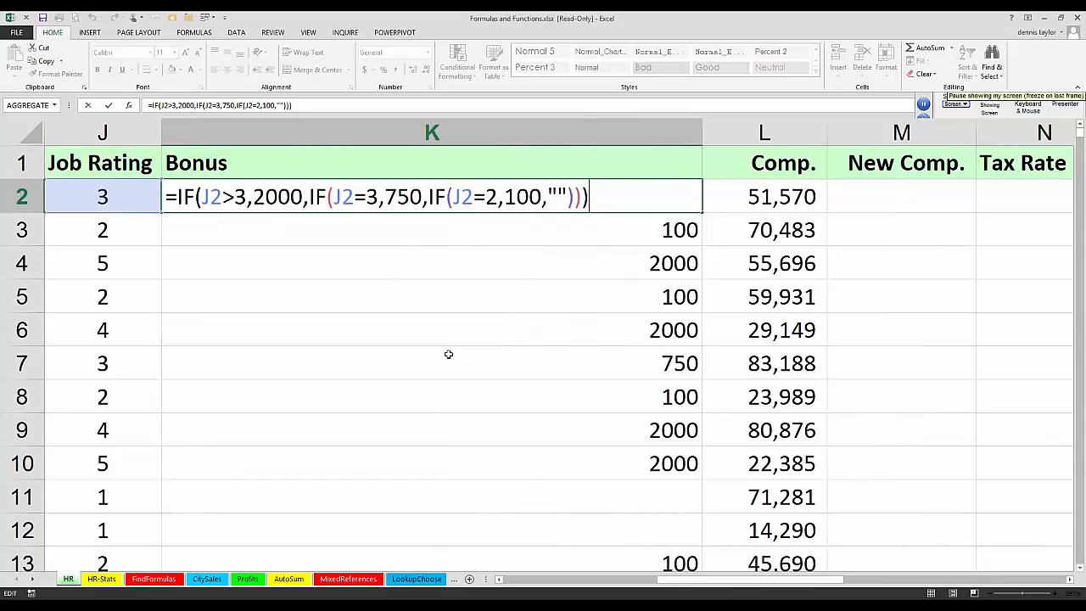
{"action": "key", "text": "ctrl+Return"}
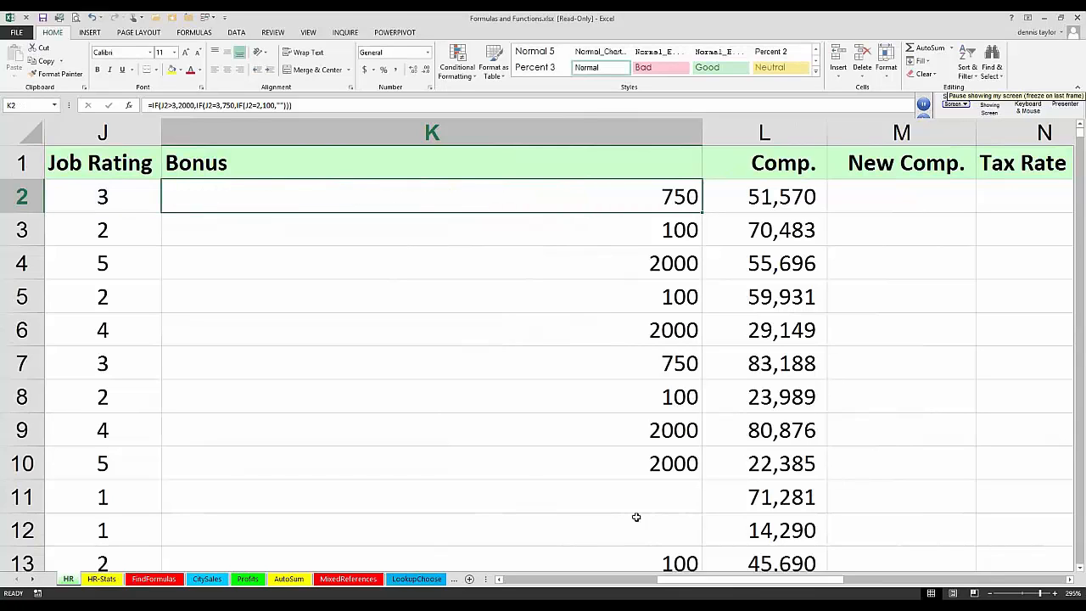
Step: Hide the Benefits column I on the HR sheet and reselect Bonus cell K2
{"action": "left_click", "coordinate": [498, 580]}
{"action": "left_click", "coordinate": [498, 581]}
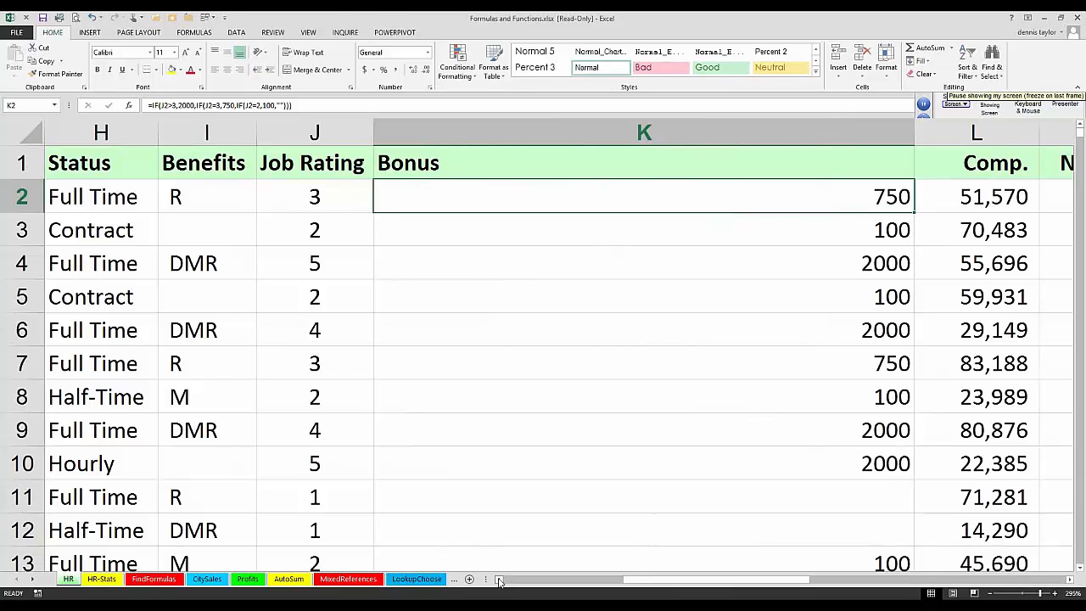
{"action": "left_click", "coordinate": [499, 580]}
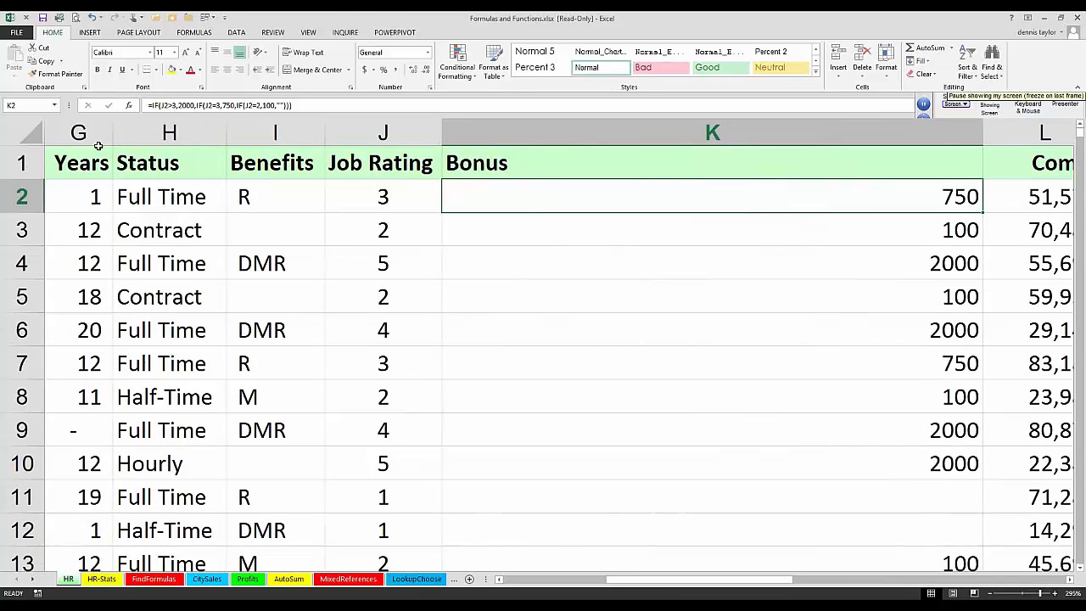
{"action": "right_click", "coordinate": [262, 133]}
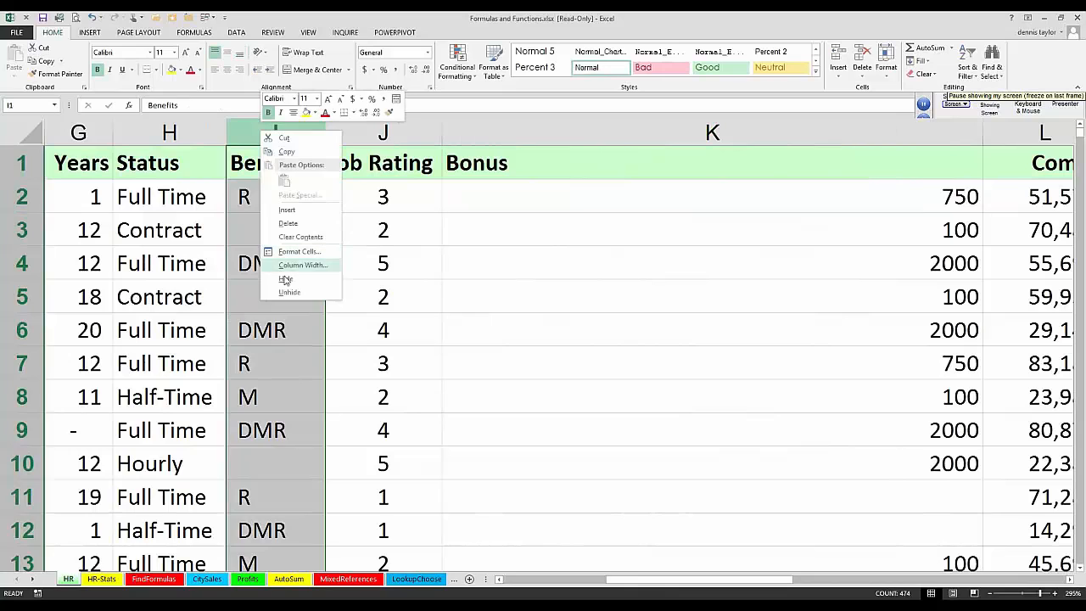
{"action": "left_click", "coordinate": [285, 280]}
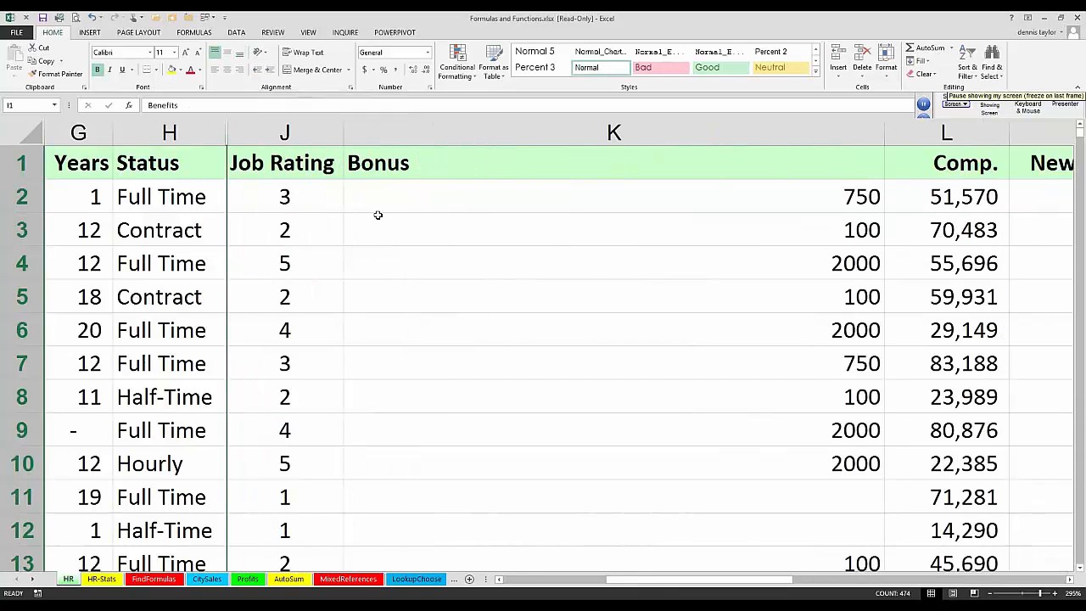
{"action": "left_click", "coordinate": [376, 210]}
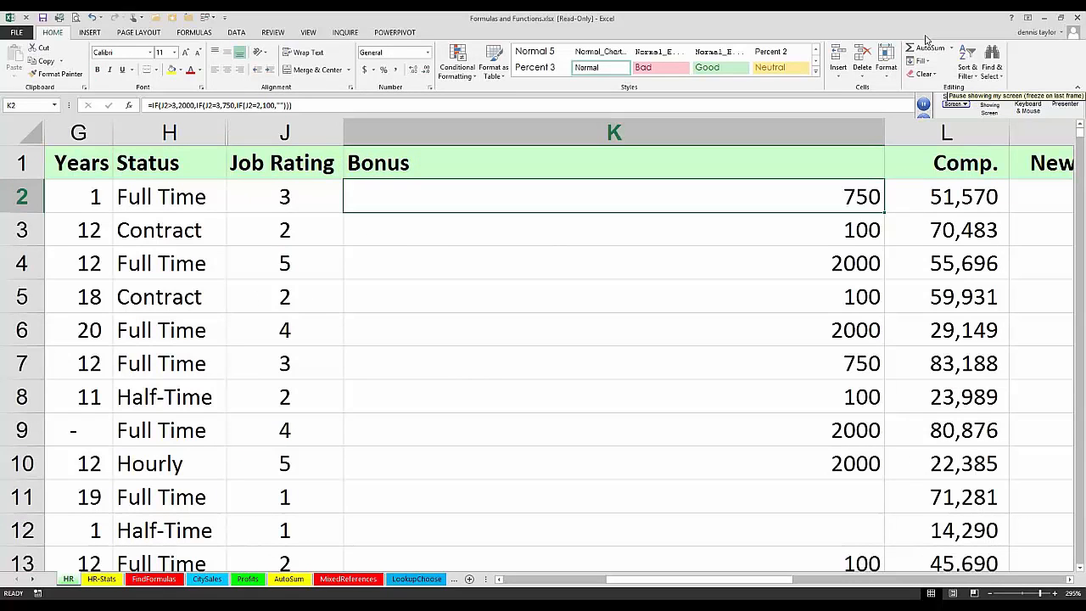
Step: Widen the Bonus column K further on the HR sheet
{"action": "left_click", "coordinate": [924, 103]}
{"action": "left_click", "coordinate": [883, 131]}
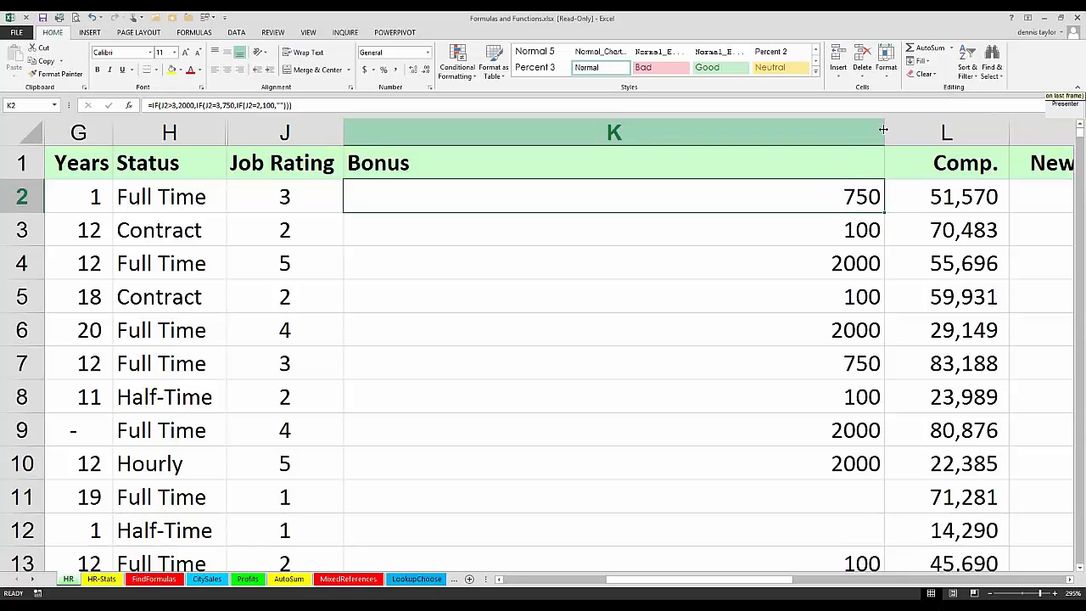
{"action": "left_click_drag", "start_coordinate": [966, 128], "coordinate": [964, 131]}
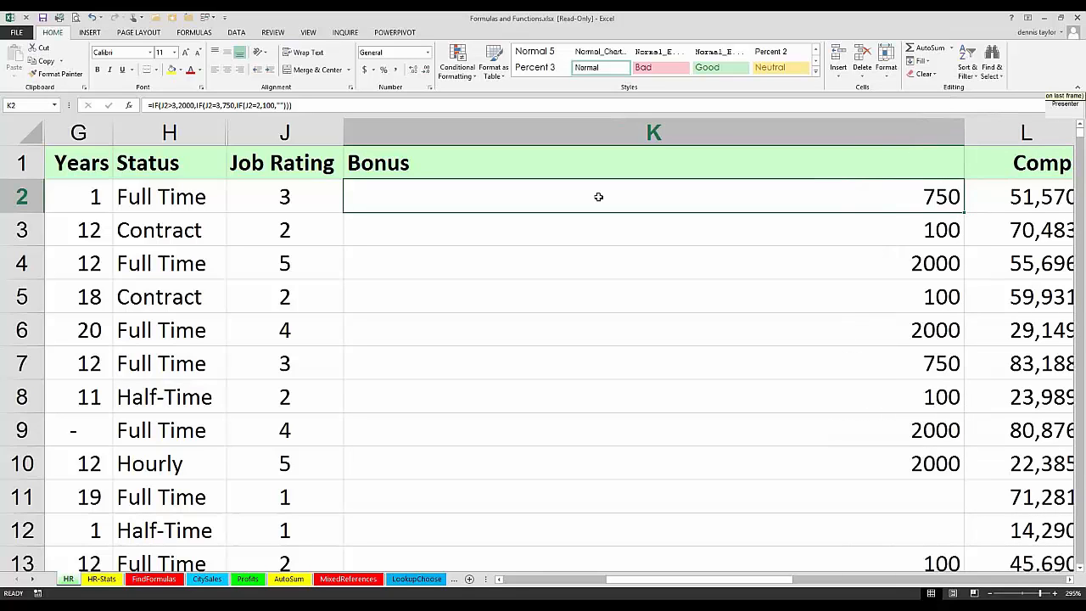
Step: Trim the nested IF formula in Bonus cell K2 to =IF(J2>3,2000,"")
{"action": "double_click", "coordinate": [606, 196]}
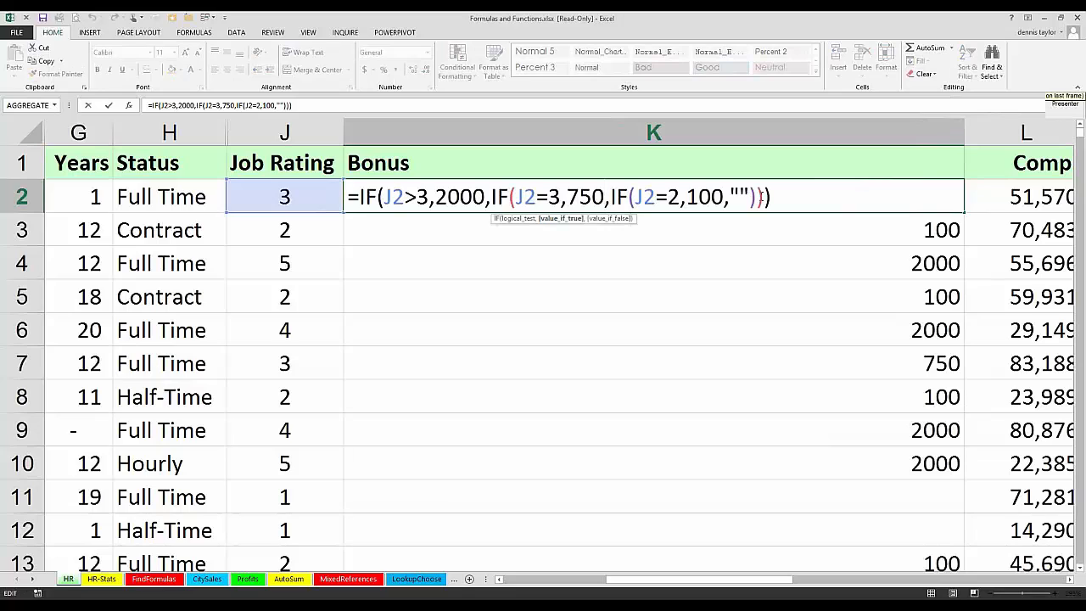
{"action": "left_click_drag", "start_coordinate": [762, 197], "coordinate": [748, 196]}
{"action": "key", "text": "Delete"}
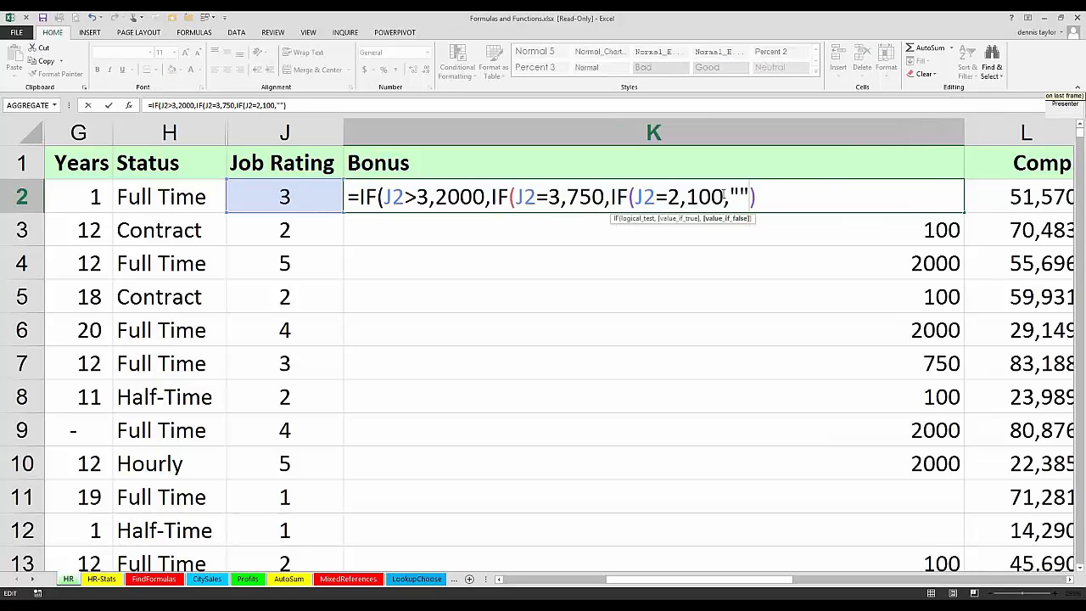
{"action": "left_click_drag", "start_coordinate": [724, 196], "coordinate": [488, 195]}
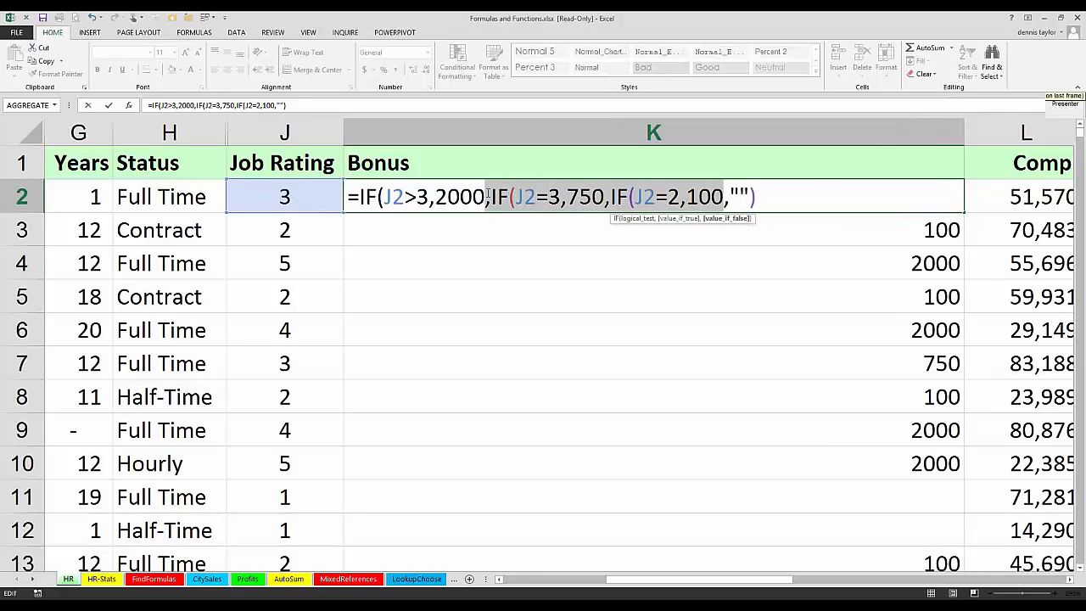
{"action": "key", "text": "Delete"}
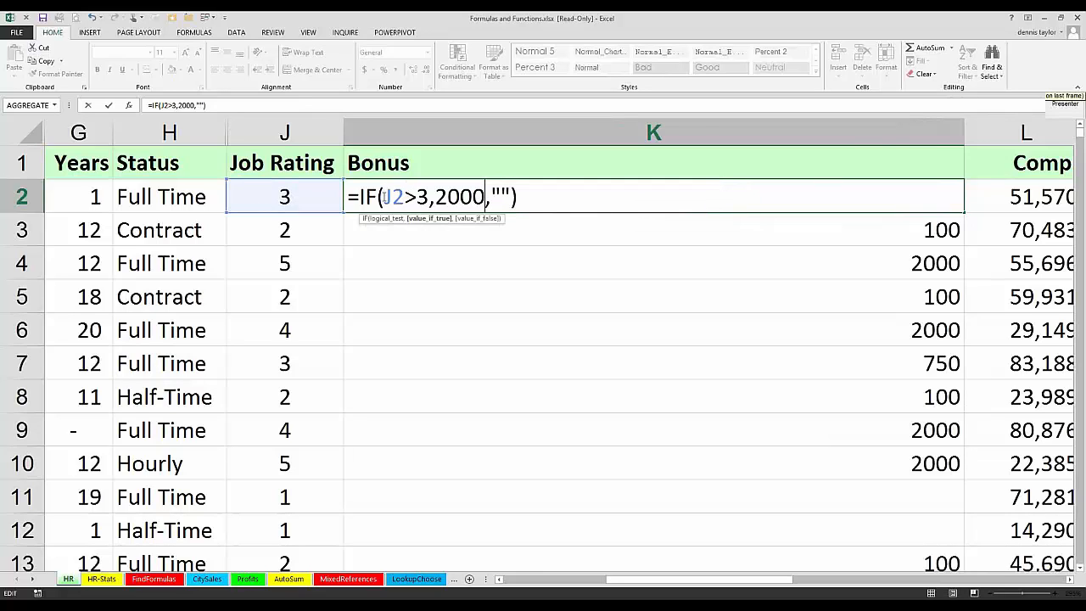
Step: Insert an AND function before the J2>3 test in the K2 formula, making that test its first condition
{"action": "left_click", "coordinate": [384, 197]}
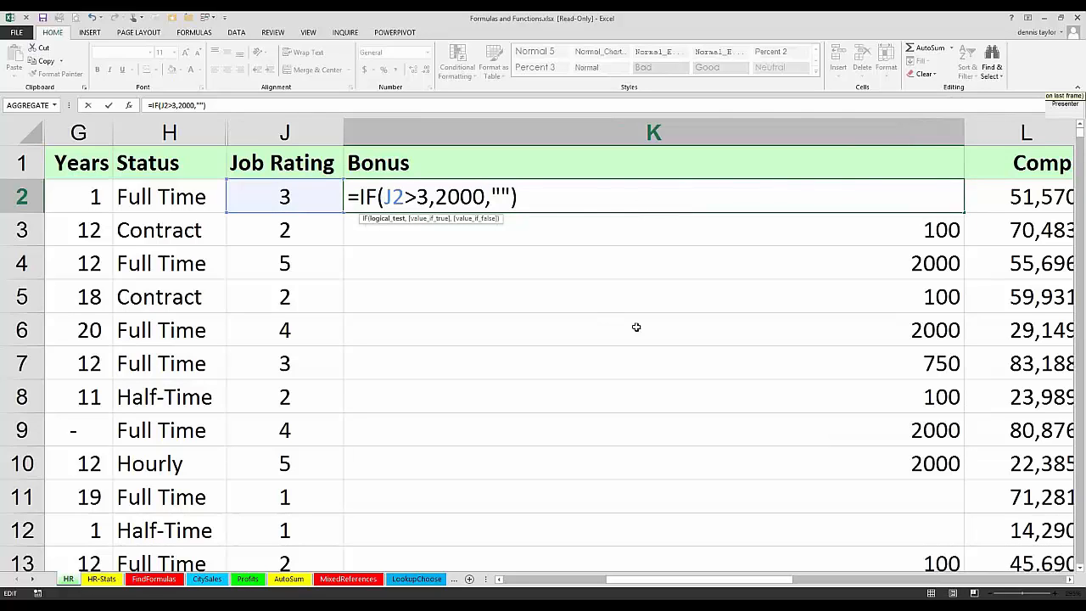
{"action": "type", "text": "and"}
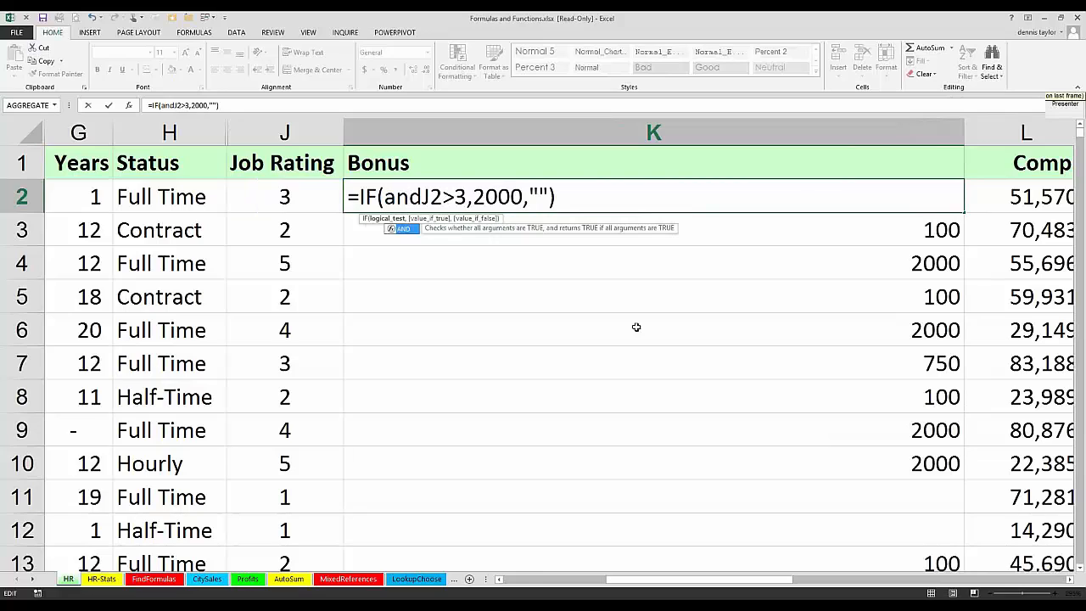
{"action": "type", "text": "("}
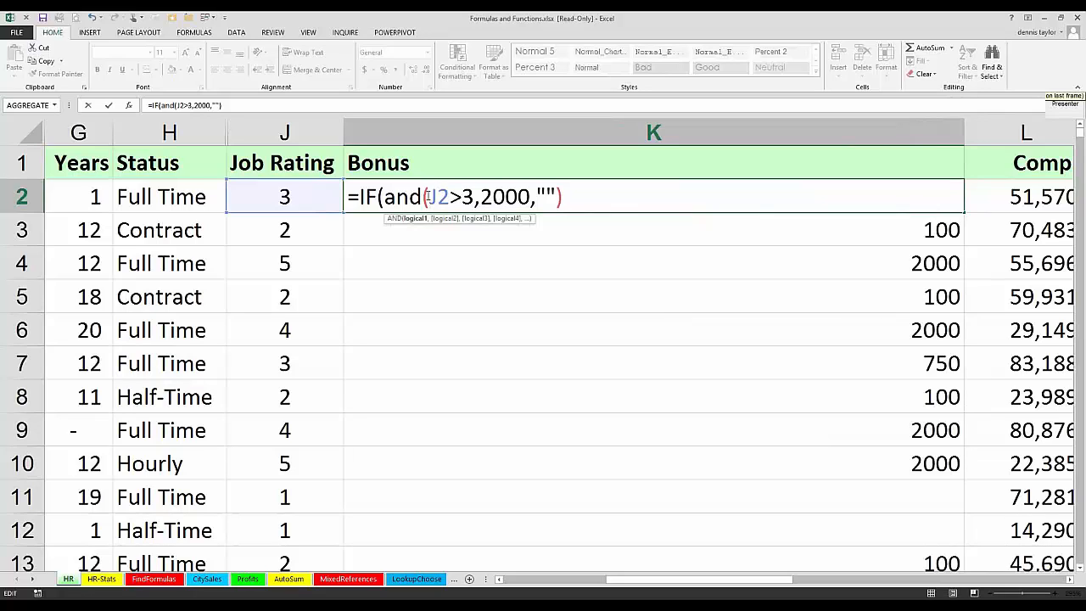
{"action": "left_click_drag", "start_coordinate": [428, 196], "coordinate": [474, 197]}
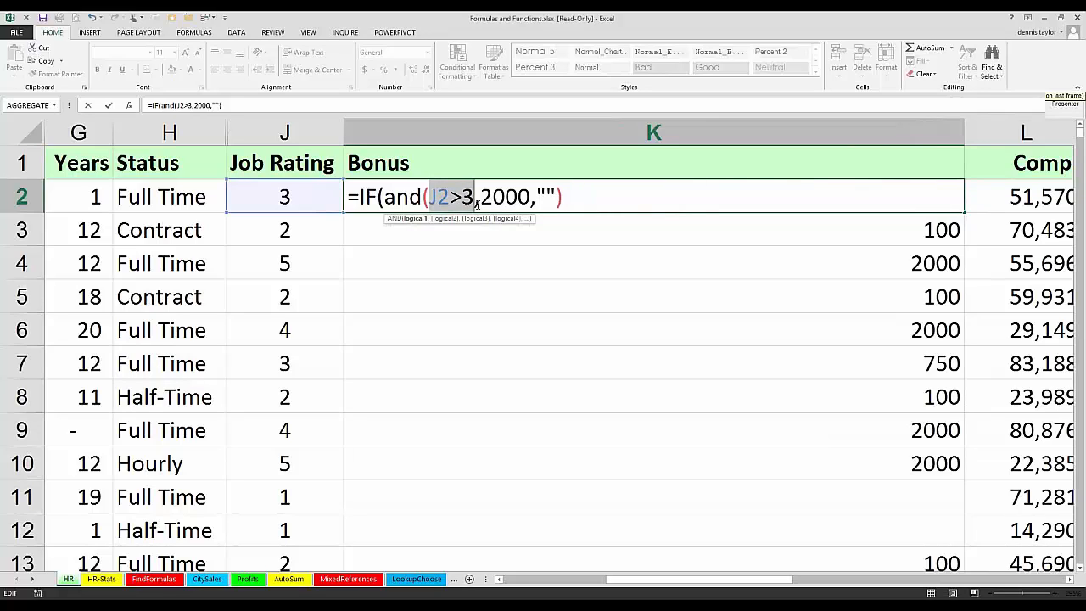
{"action": "left_click_drag", "start_coordinate": [477, 201], "coordinate": [479, 201]}
{"action": "left_click", "coordinate": [479, 198]}
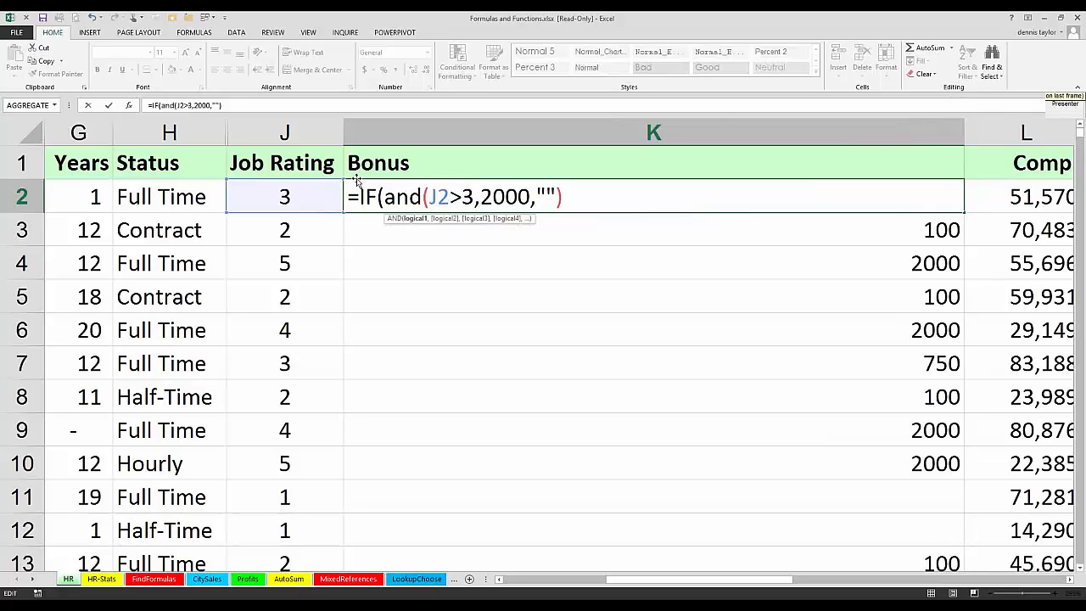
Step: Complete K2 as =IF(AND(J2>3,H2="Full Time"),2000,"") and copy the formula down the Bonus column
{"action": "left_click", "coordinate": [182, 194]}
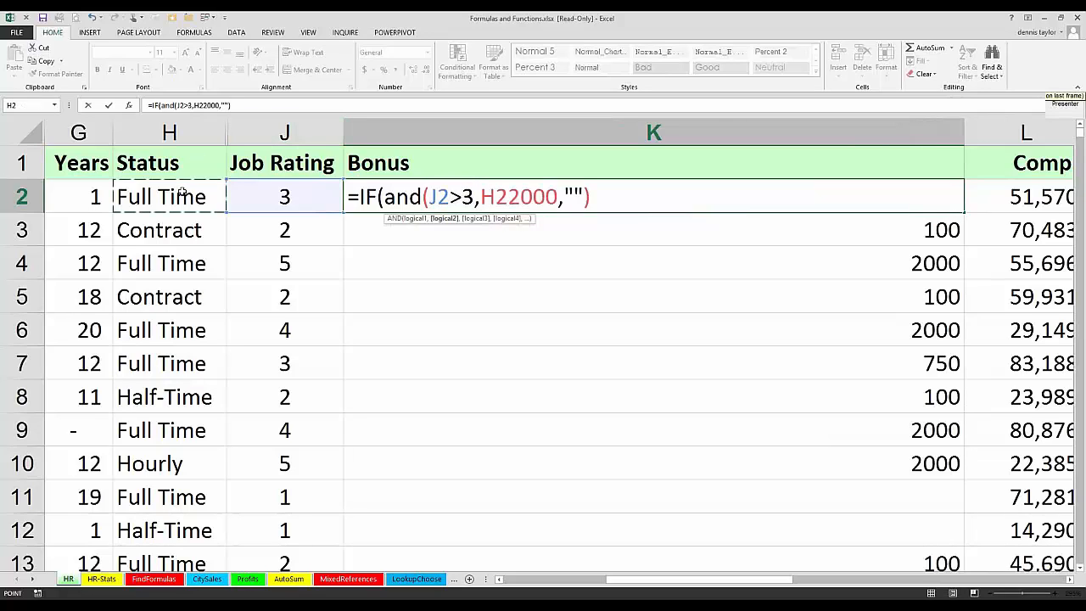
{"action": "type", "text": "=\"F"}
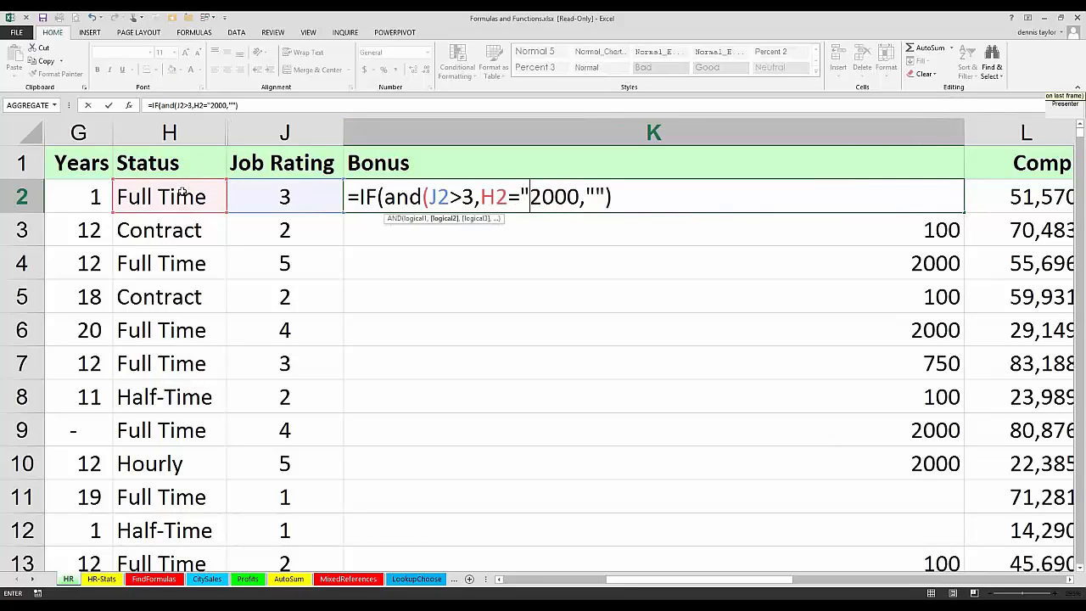
{"action": "type", "text": "ull "}
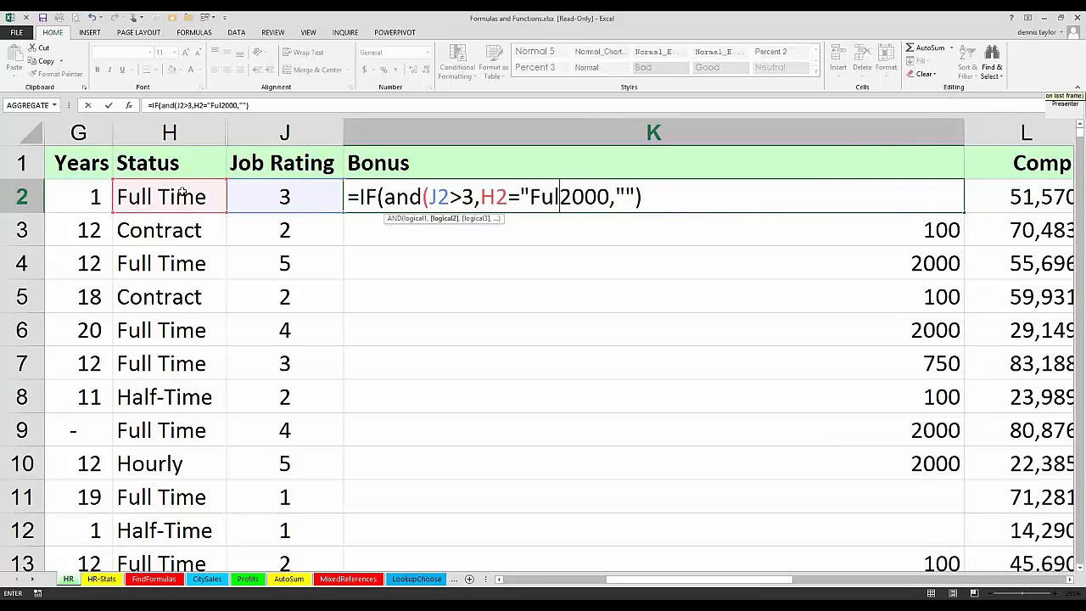
{"action": "type", "text": "Time"}
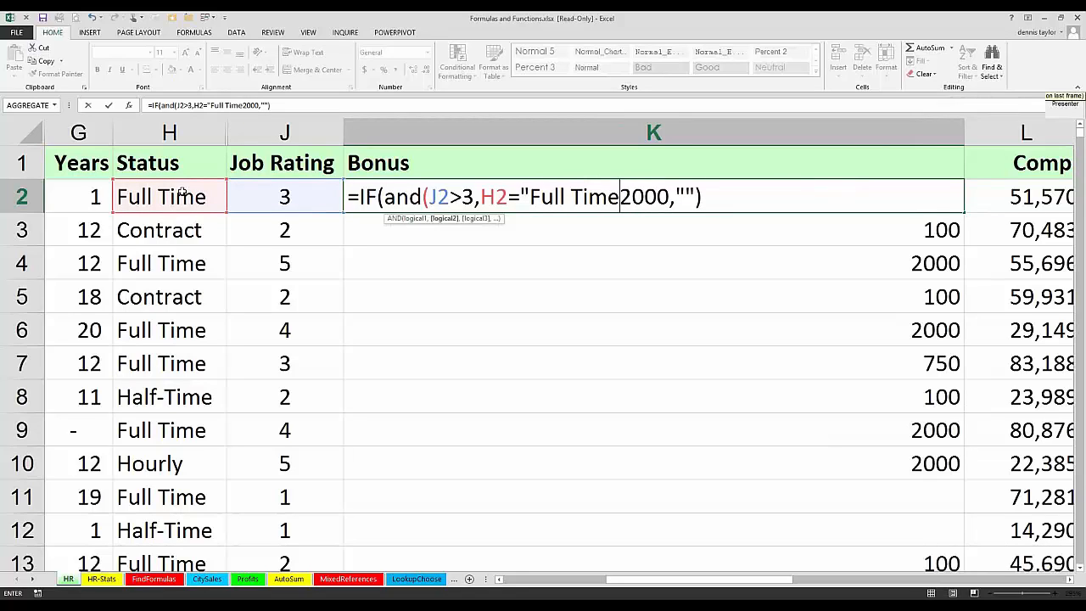
{"action": "type", "text": "\")"}
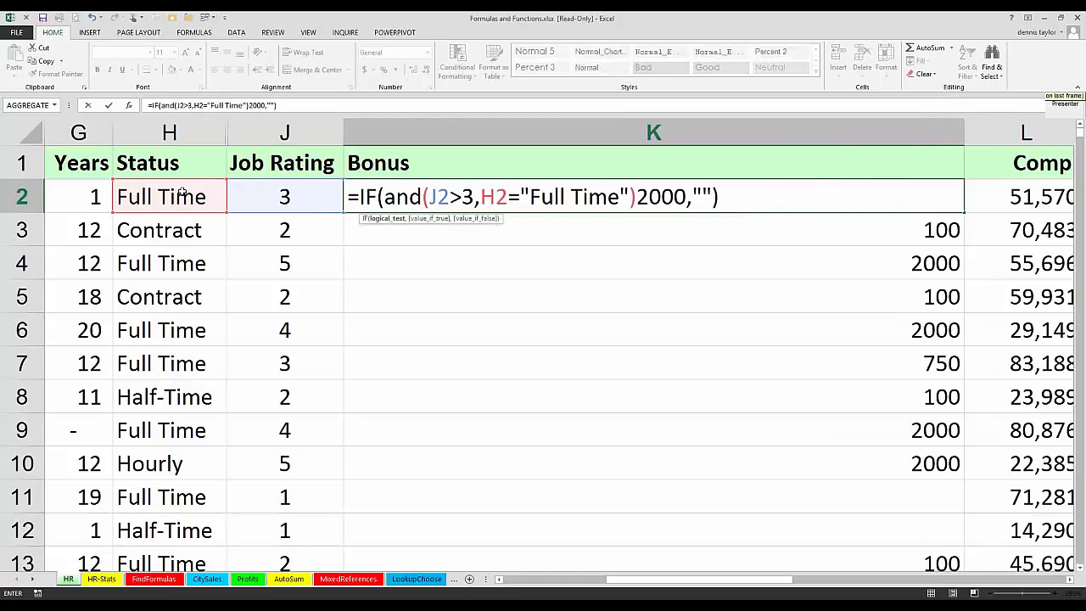
{"action": "type", "text": ","}
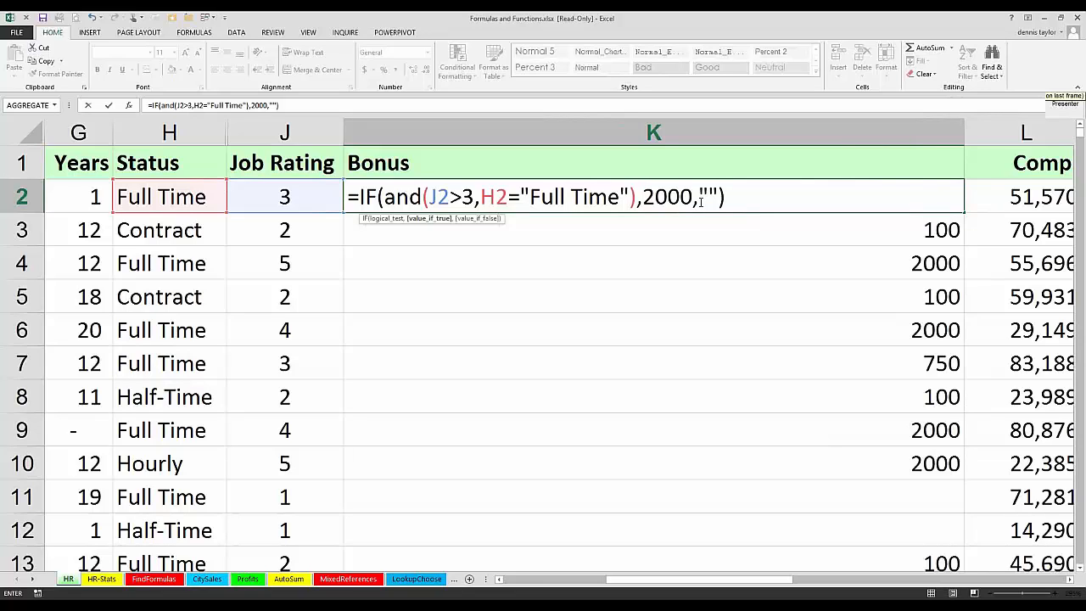
{"action": "left_click", "coordinate": [480, 196]}
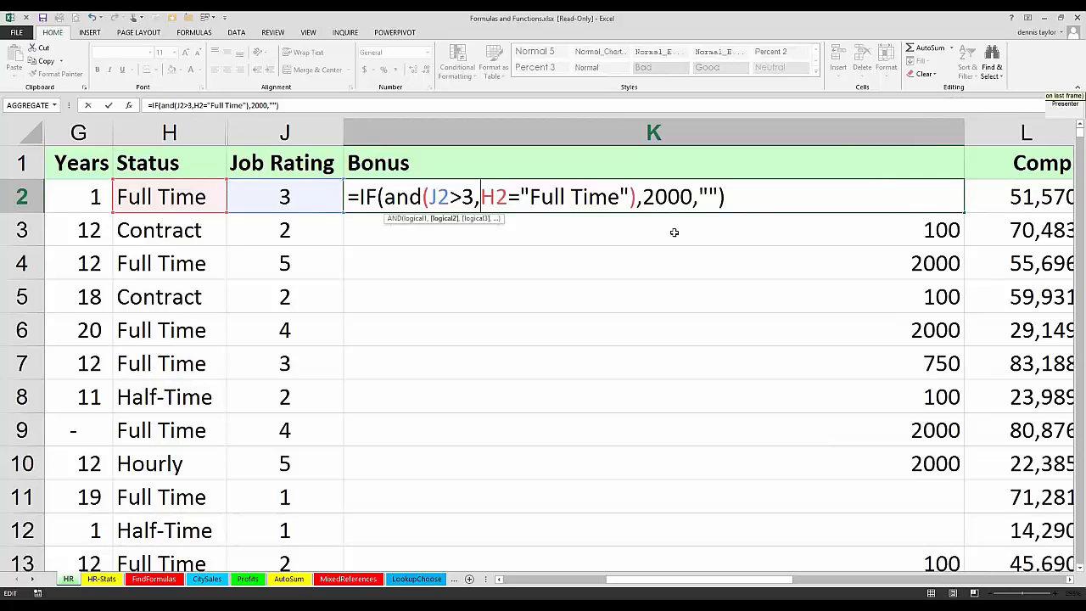
{"action": "key", "text": "ctrl+Return"}
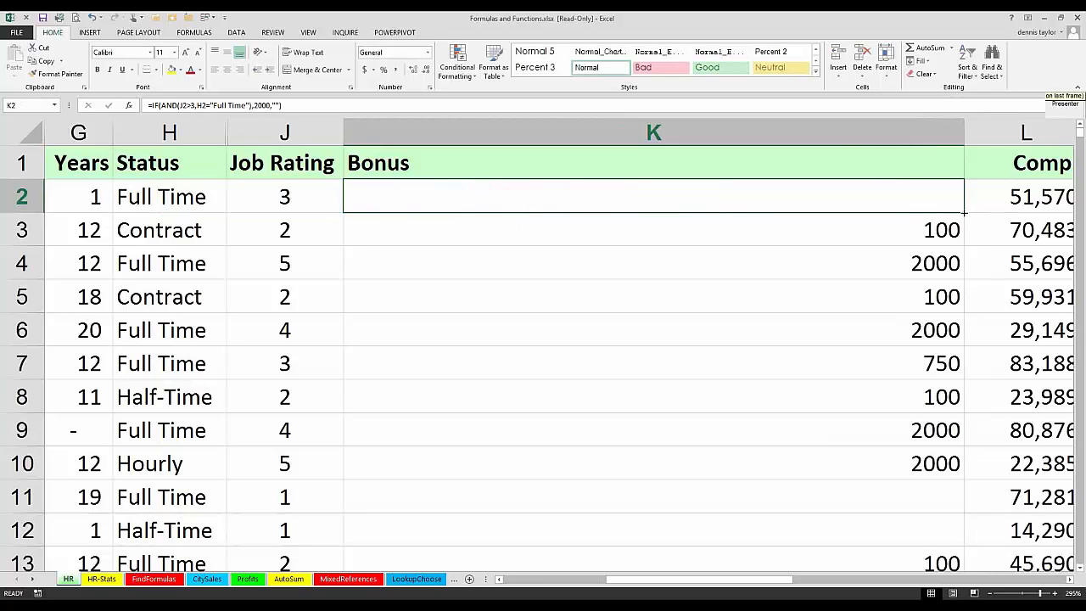
{"action": "double_click", "coordinate": [963, 212]}
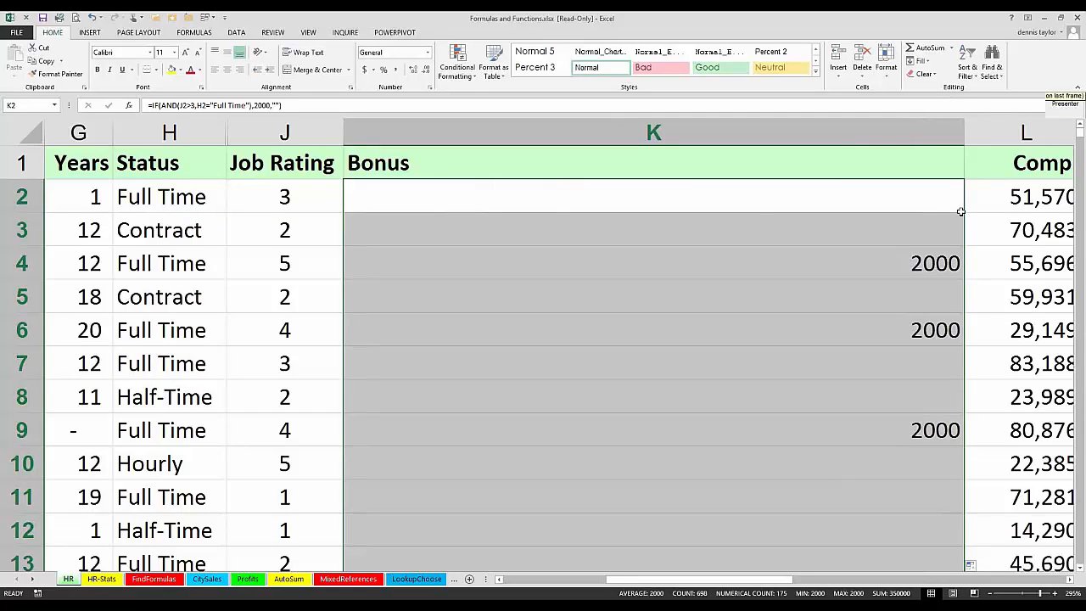
Step: Replace AND with OR in the Bonus formula and enter =IF(OR(J2>3,H2="Full Time"),2000,"") in all selected cells
{"action": "key", "text": "F2"}
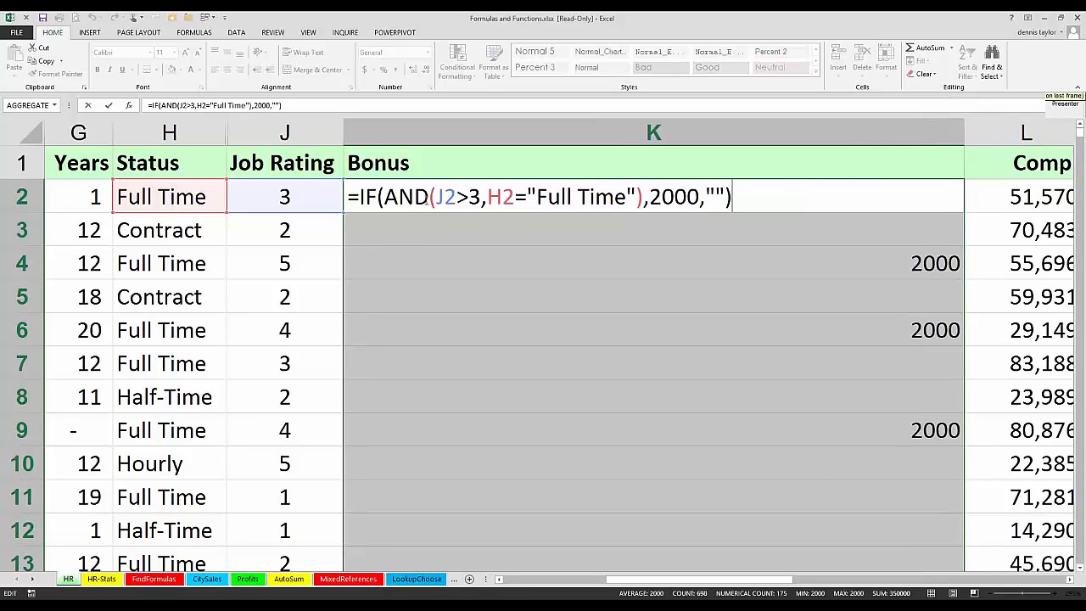
{"action": "double_click", "coordinate": [404, 196]}
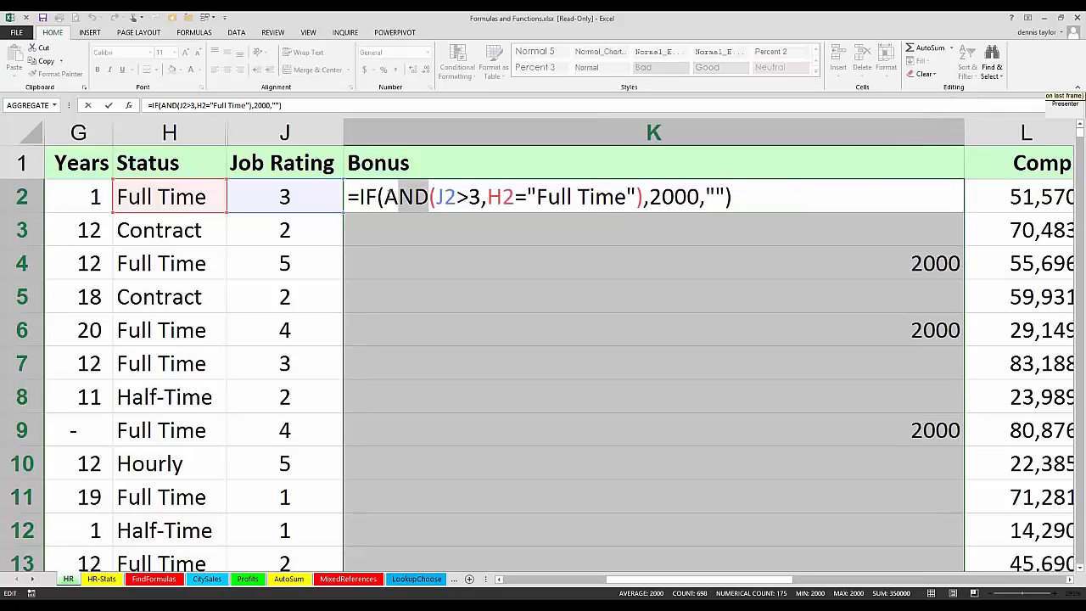
{"action": "left_click_drag", "start_coordinate": [392, 197], "coordinate": [386, 196]}
{"action": "type", "text": "o"}
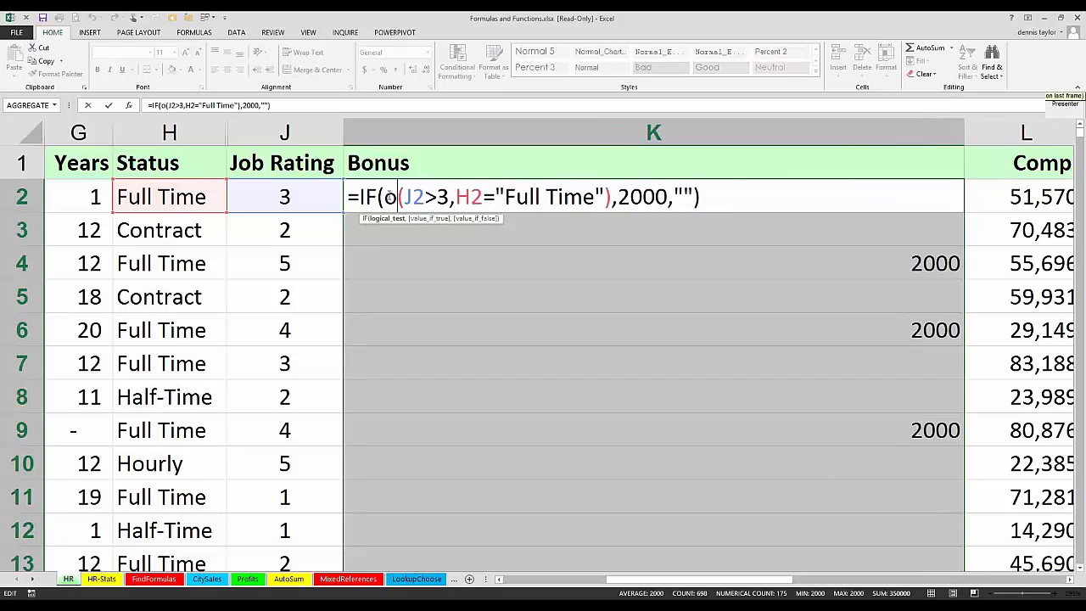
{"action": "type", "text": "r"}
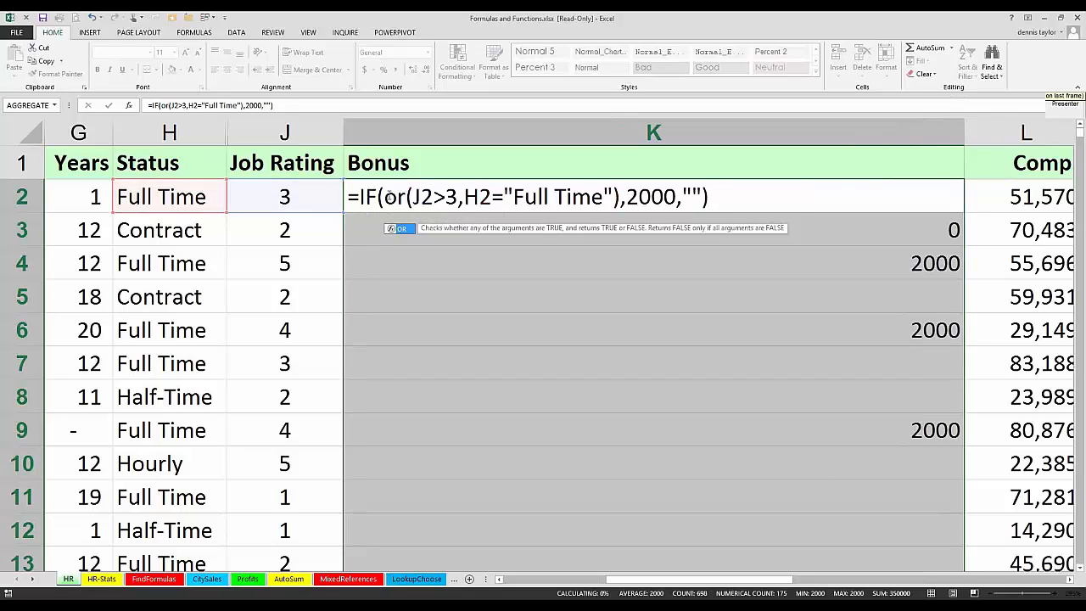
{"action": "key", "text": "ctrl+Return"}
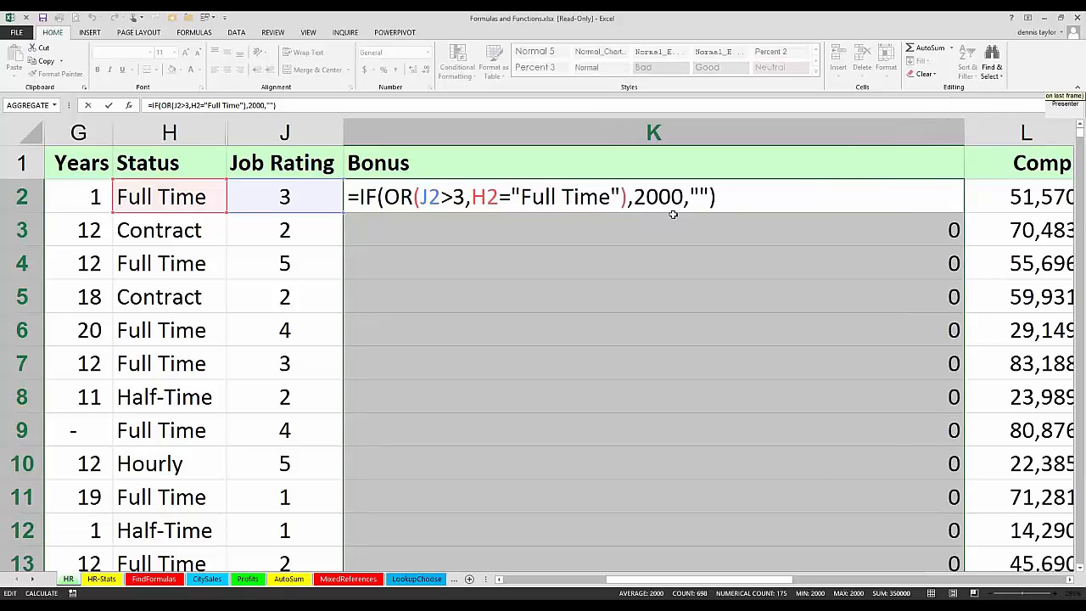
Step: Undo and restore the switch from AND to OR to compare the bonuses, and review the formula in K2
{"action": "scroll", "coordinate": [671, 211], "scroll_direction": "down", "scroll_amount": 1}
{"action": "scroll", "coordinate": [671, 211], "scroll_direction": "up", "scroll_amount": 1}
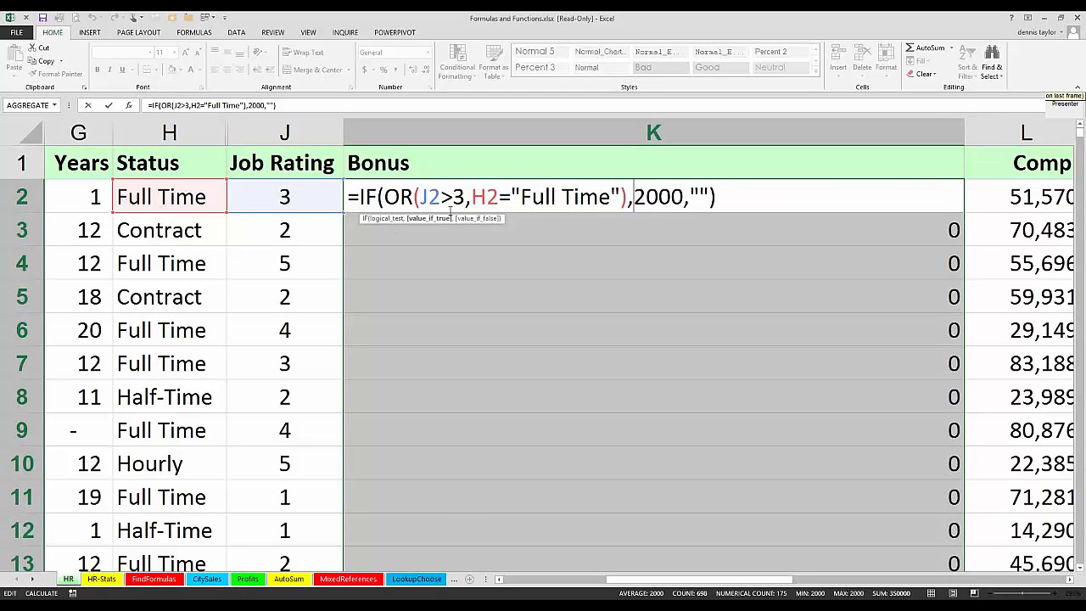
{"action": "key", "text": "ctrl+Return"}
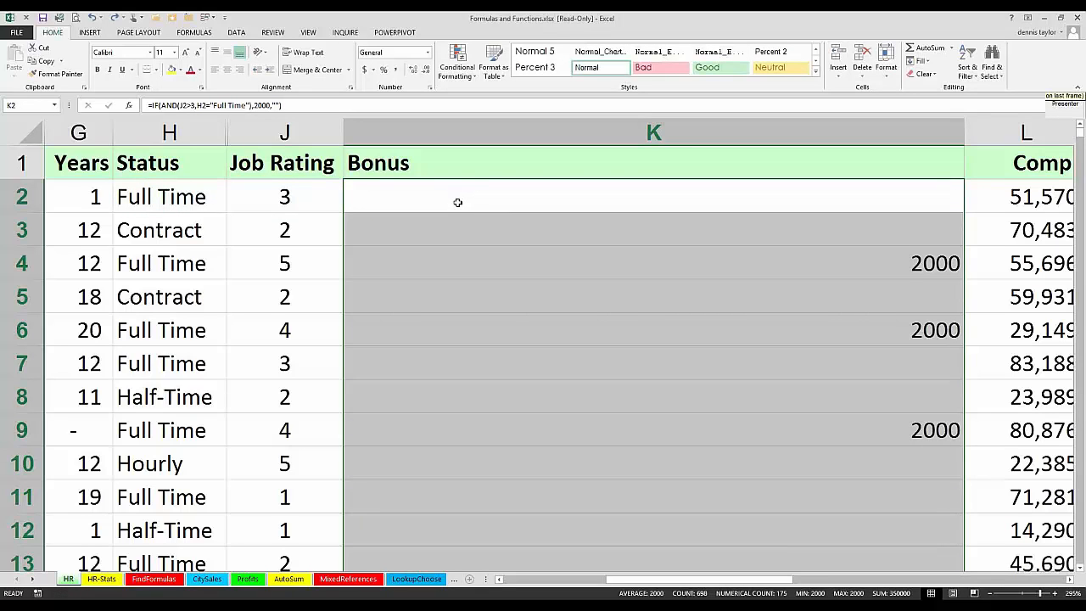
{"action": "key", "text": "ctrl+z"}
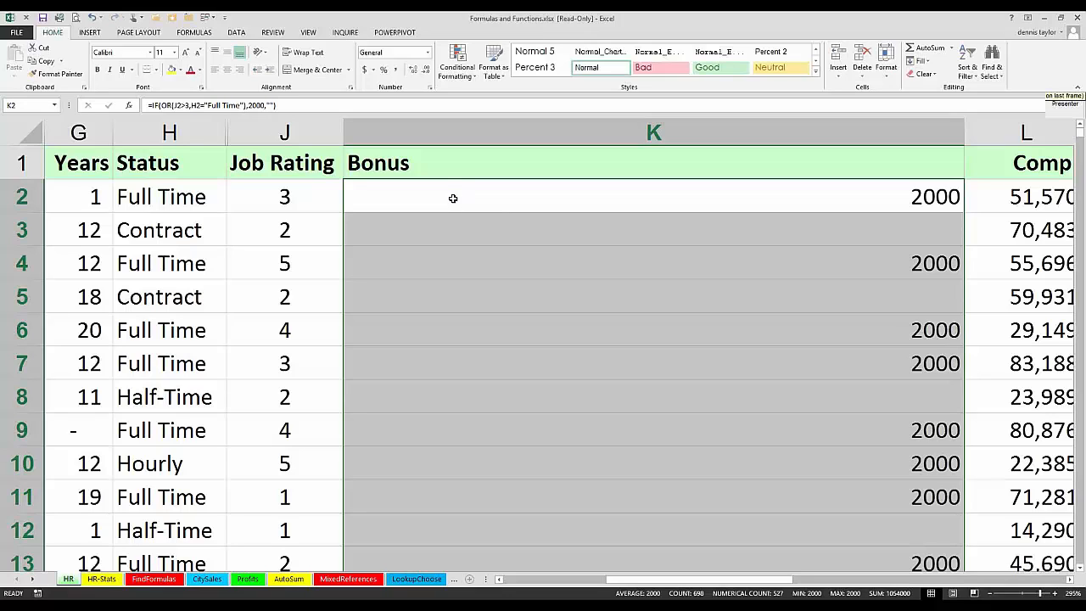
{"action": "left_click", "coordinate": [453, 197]}
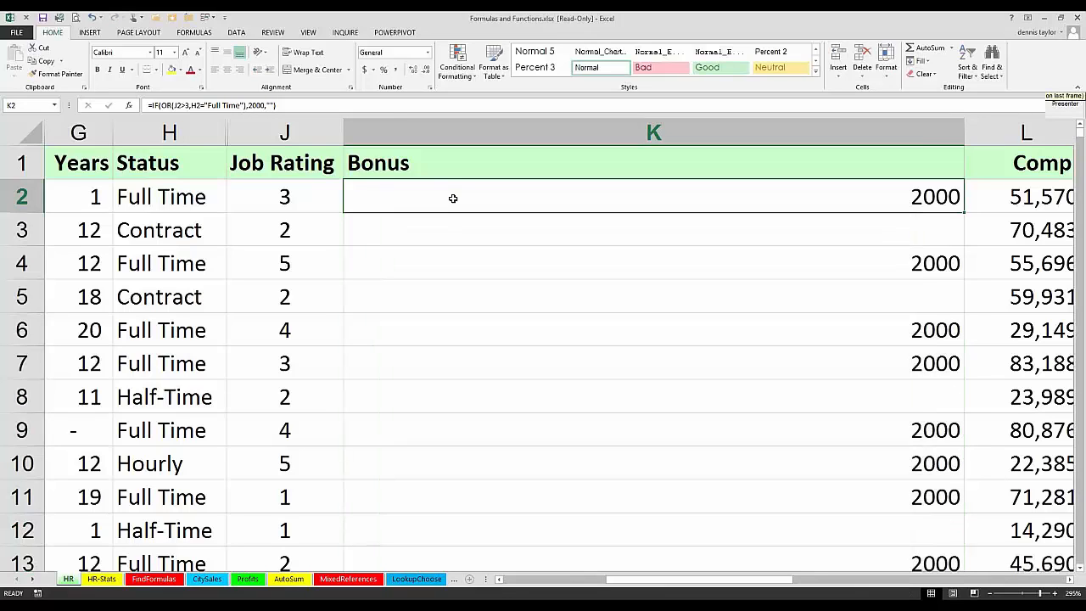
{"action": "double_click", "coordinate": [455, 199]}
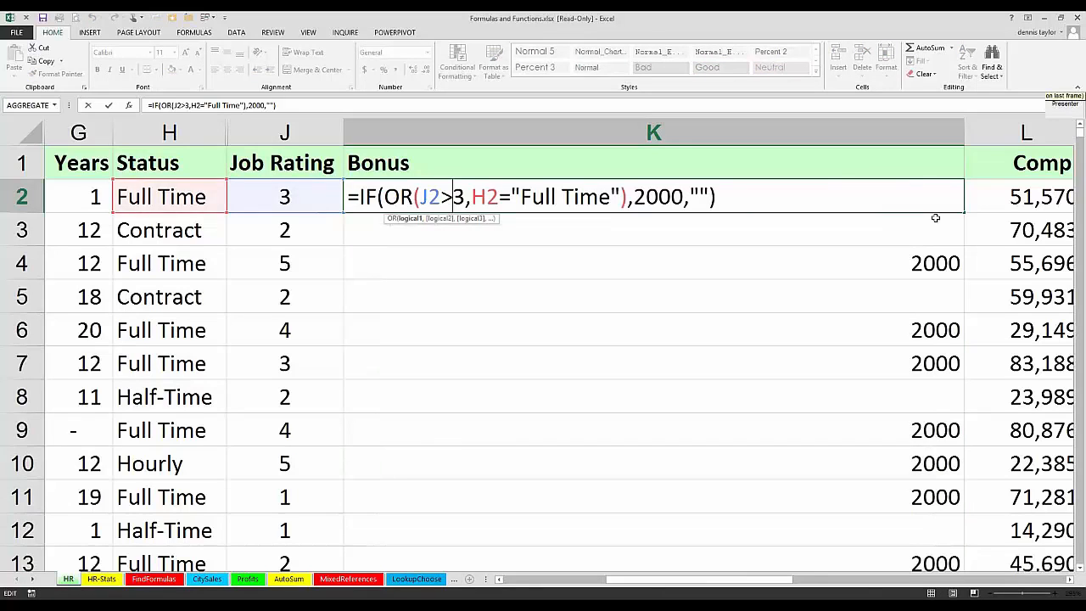
{"action": "key", "text": "Escape"}
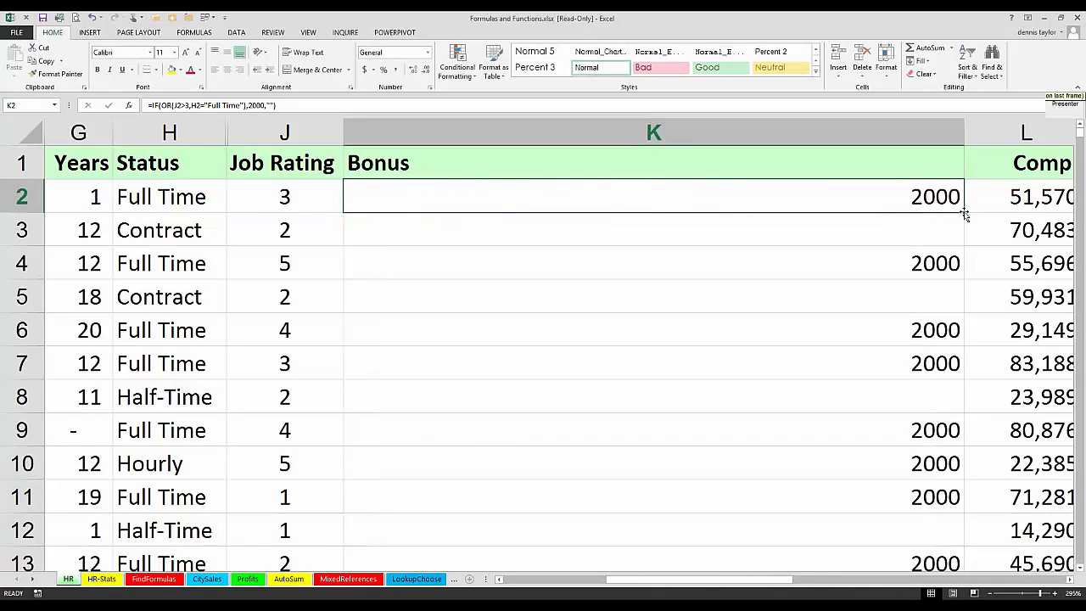
Step: Copy the K2 formula down the Bonus column and insert an AND function before its H2="Full Time" test
{"action": "double_click", "coordinate": [964, 212]}
{"action": "key", "text": "F2"}
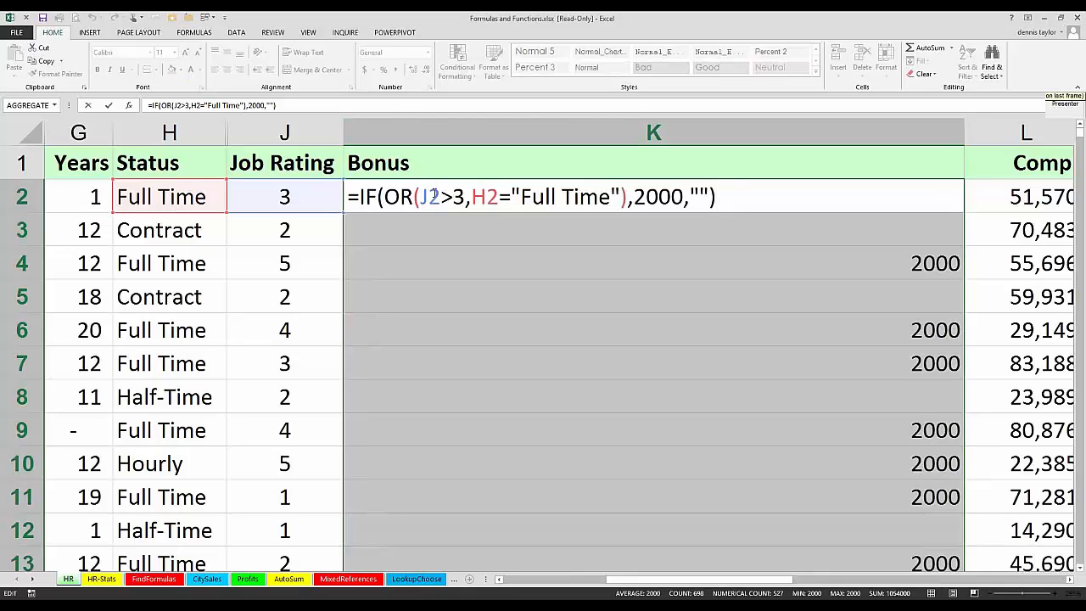
{"action": "left_click_drag", "start_coordinate": [465, 197], "coordinate": [420, 196]}
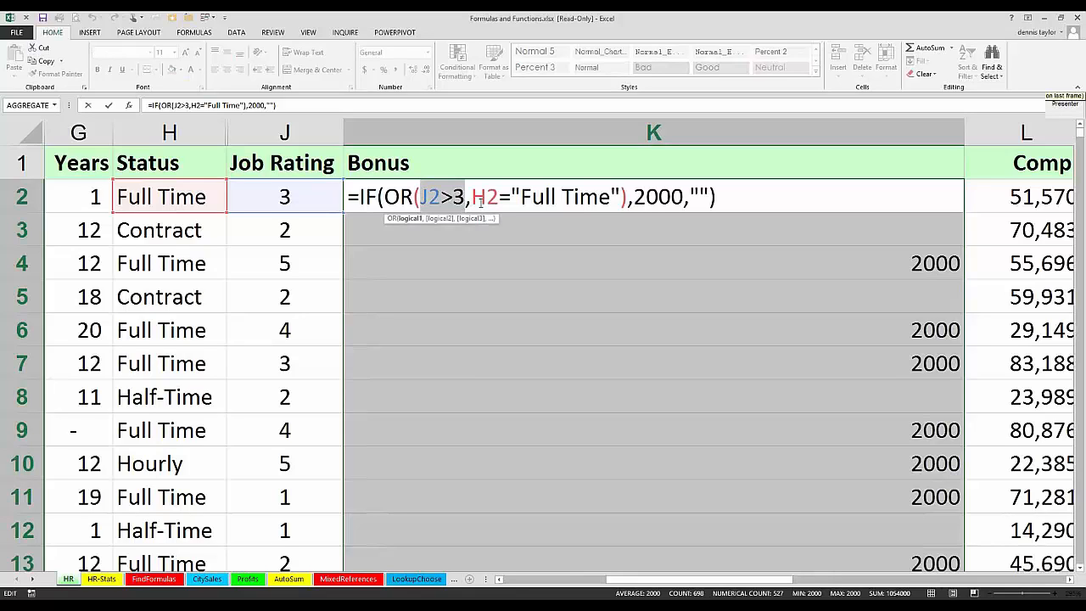
{"action": "left_click", "coordinate": [473, 202]}
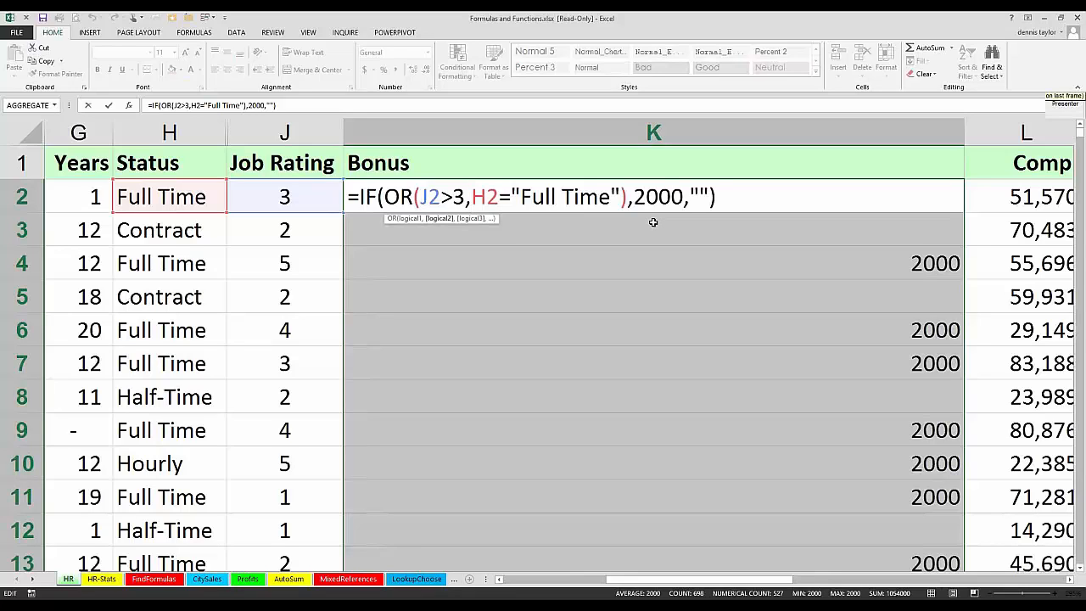
{"action": "type", "text": "and("}
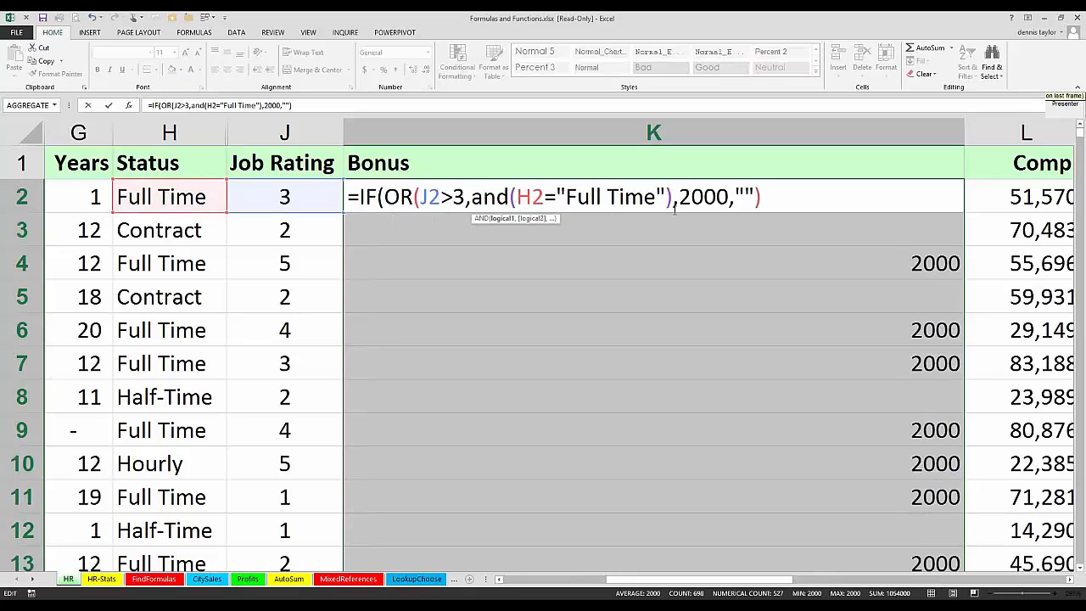
Step: Add G2>9 as the AND's second condition and enter =IF(OR(J2>3,AND(H2="Full Time",G2>9)),2000,"") in all selected Bonus cells
{"action": "left_click", "coordinate": [667, 205]}
{"action": "type", "text": ","}
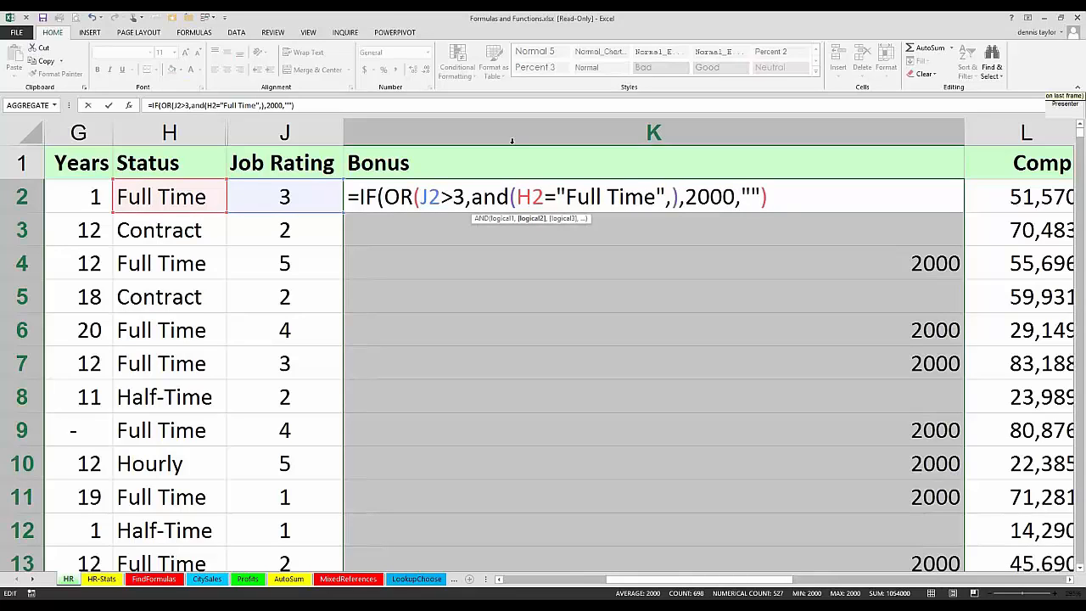
{"action": "left_click", "coordinate": [73, 193]}
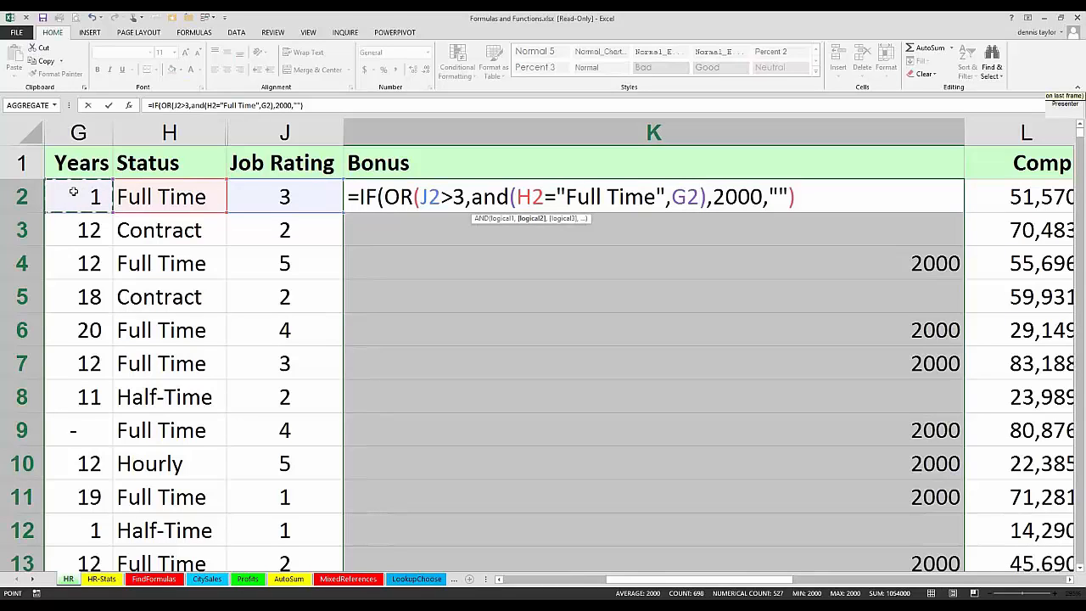
{"action": "type", "text": ">9"}
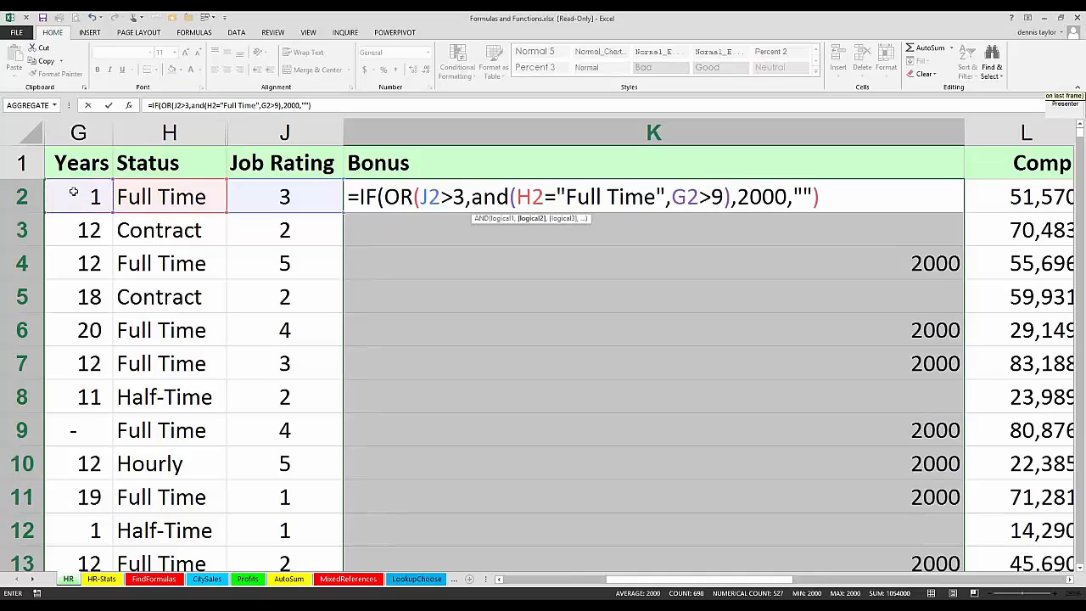
{"action": "type", "text": ")"}
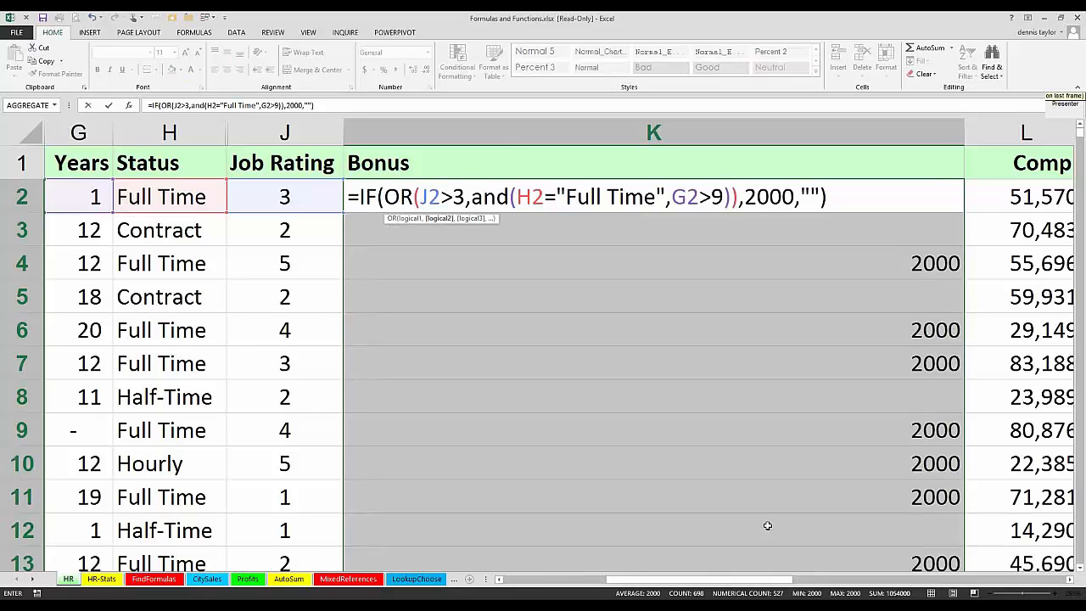
{"action": "key", "text": "ctrl+Return"}
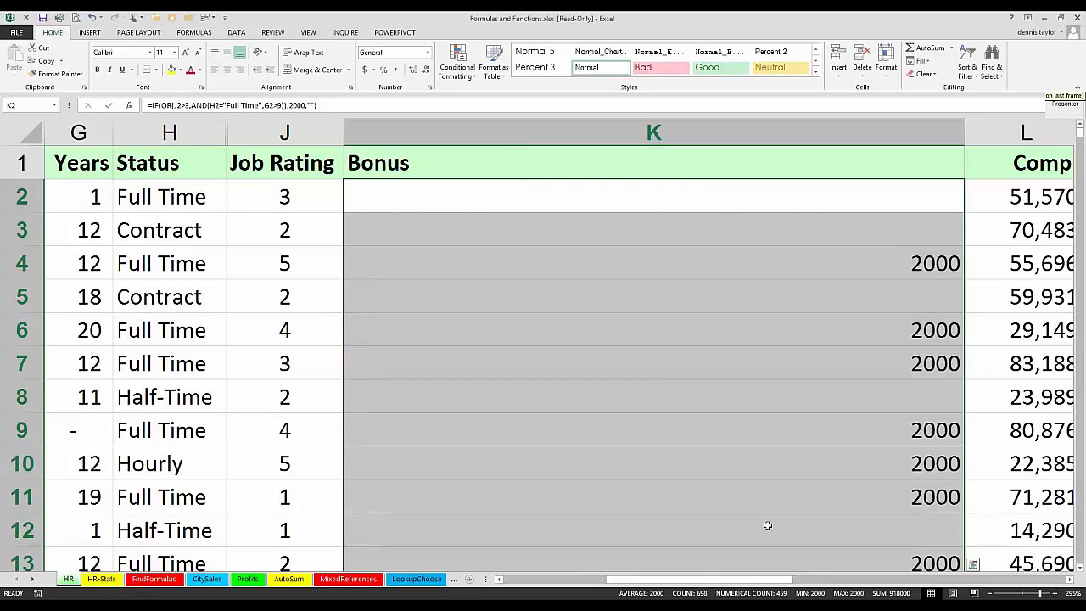
Step: Review and re-enter the Bonus formula, and fit column K's width to its contents
{"action": "key", "text": "F2"}
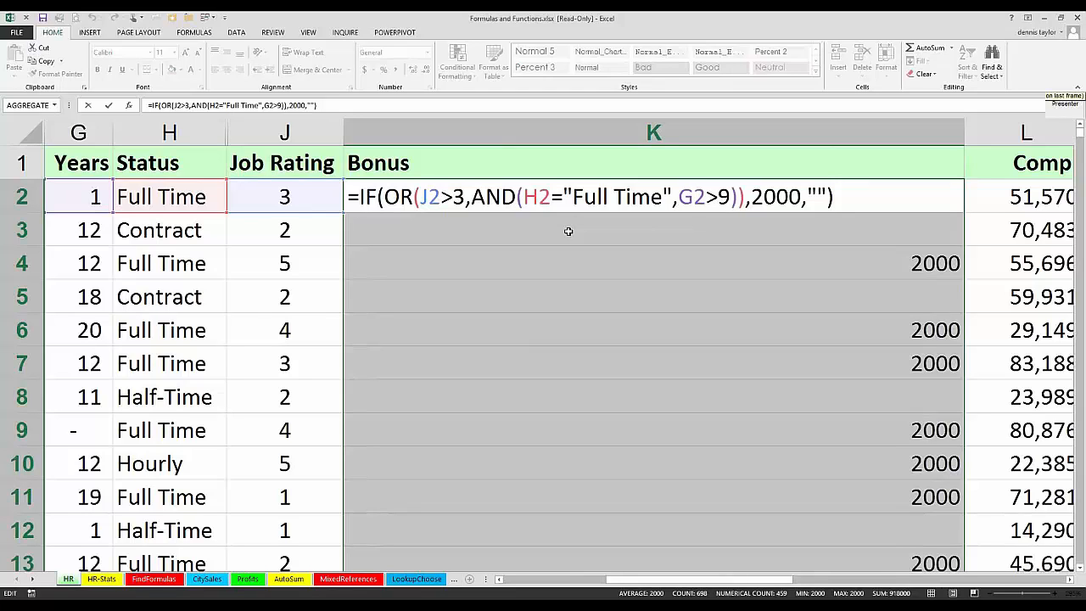
{"action": "key", "text": "ctrl+Return"}
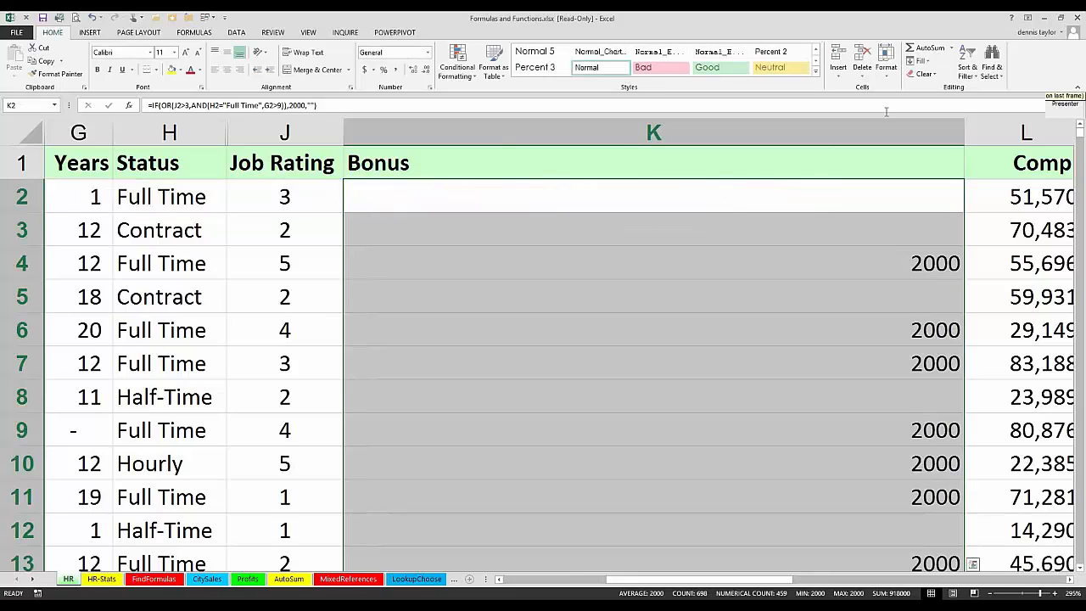
{"action": "double_click", "coordinate": [963, 134]}
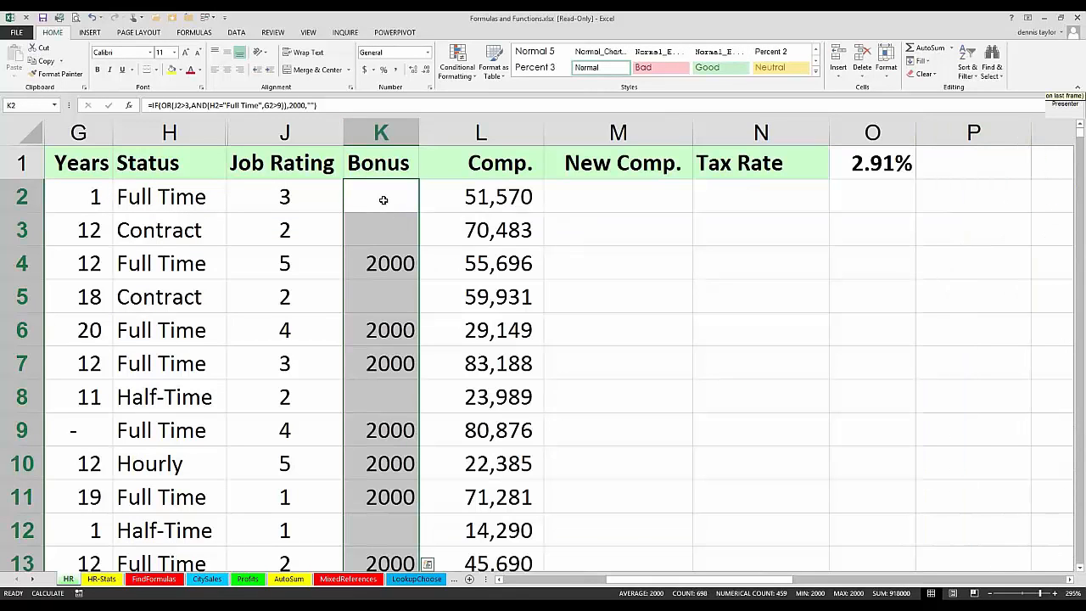
{"action": "left_click", "coordinate": [382, 200]}
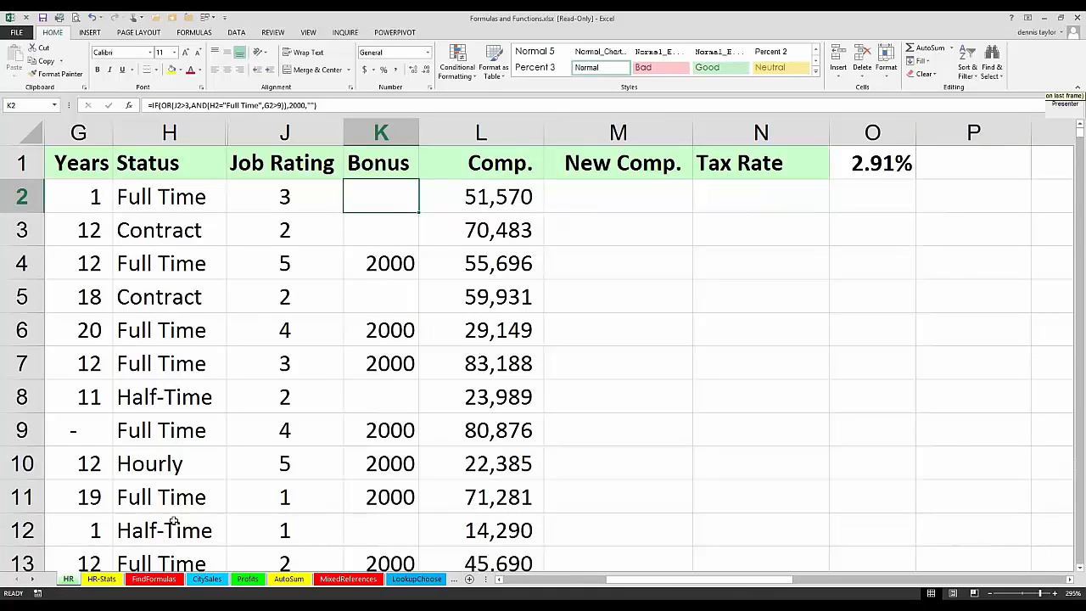
Step: Go to the FindFormulas sheet and select cell B42, which holds a nested IF and AND formula, enlarged for reading
{"action": "left_click", "coordinate": [155, 580]}
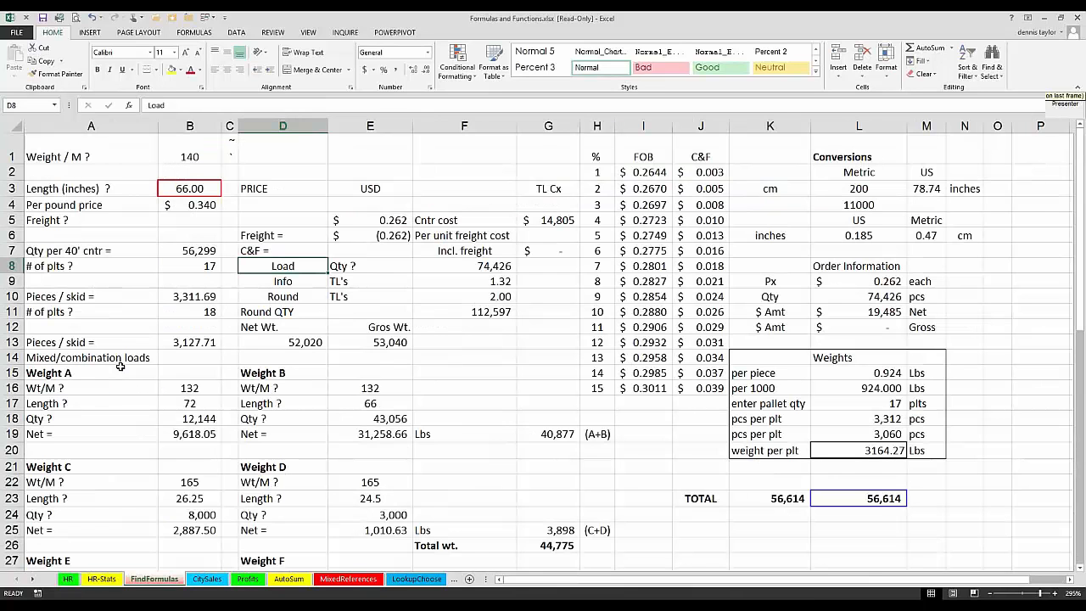
{"action": "scroll", "coordinate": [153, 348], "scroll_direction": "down", "scroll_amount": 13}
{"action": "scroll", "coordinate": [189, 335], "scroll_direction": "down", "scroll_amount": 3}
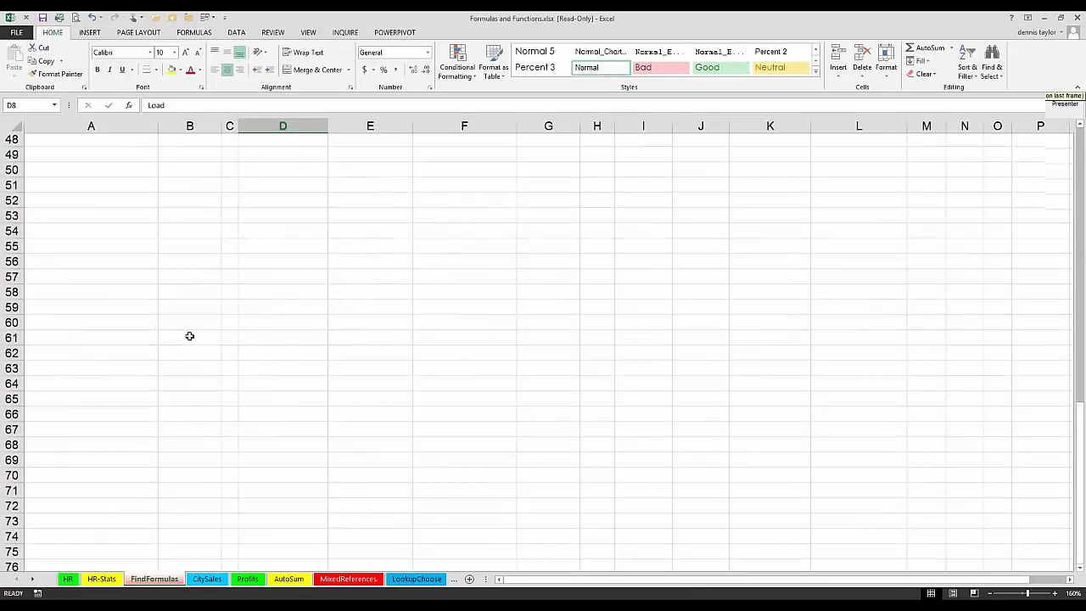
{"action": "scroll", "coordinate": [548, 424], "scroll_direction": "up", "scroll_amount": 4}
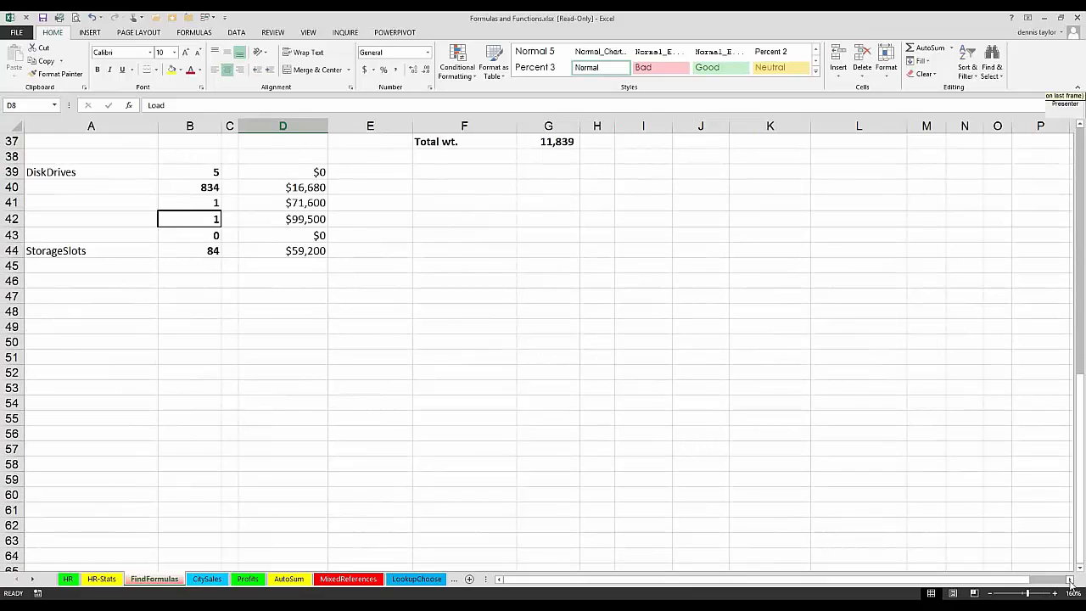
{"action": "left_click", "coordinate": [1070, 580]}
{"action": "left_click", "coordinate": [1070, 581]}
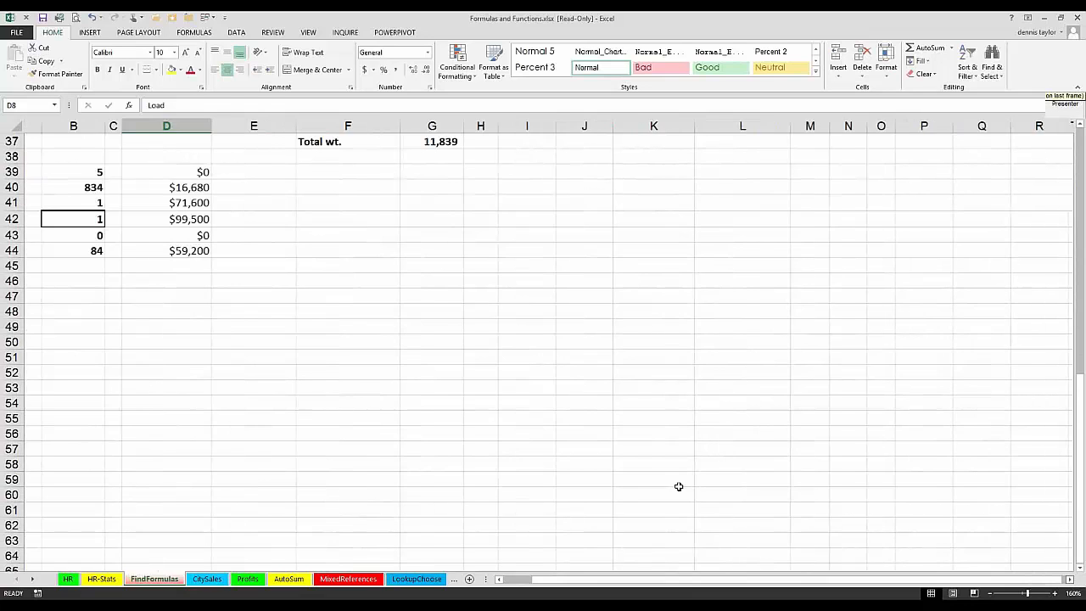
{"action": "left_click", "coordinate": [499, 581]}
{"action": "left_click", "coordinate": [500, 580]}
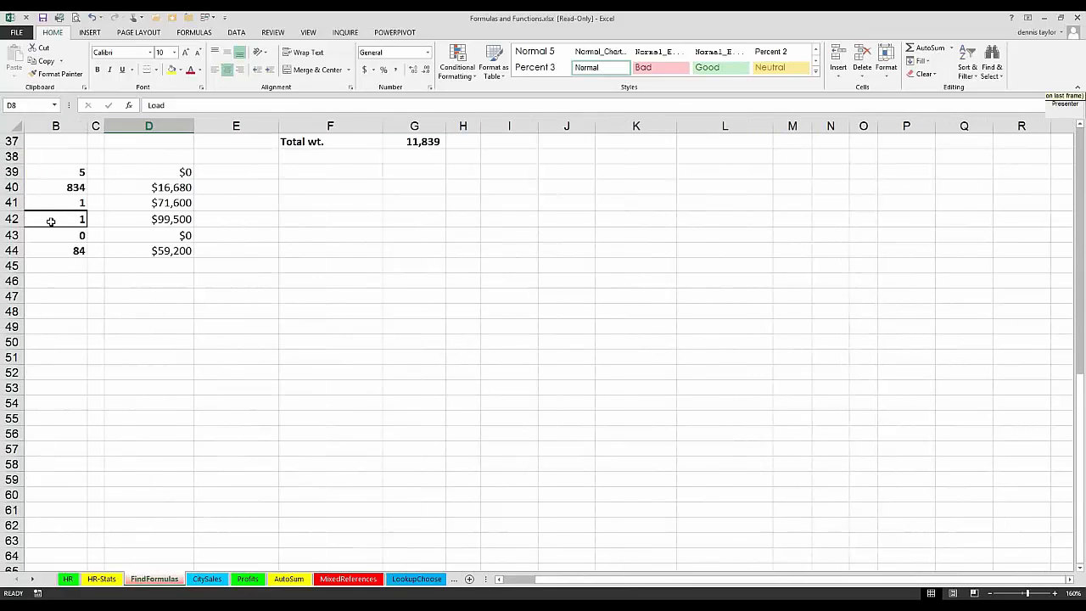
{"action": "left_click", "coordinate": [51, 222]}
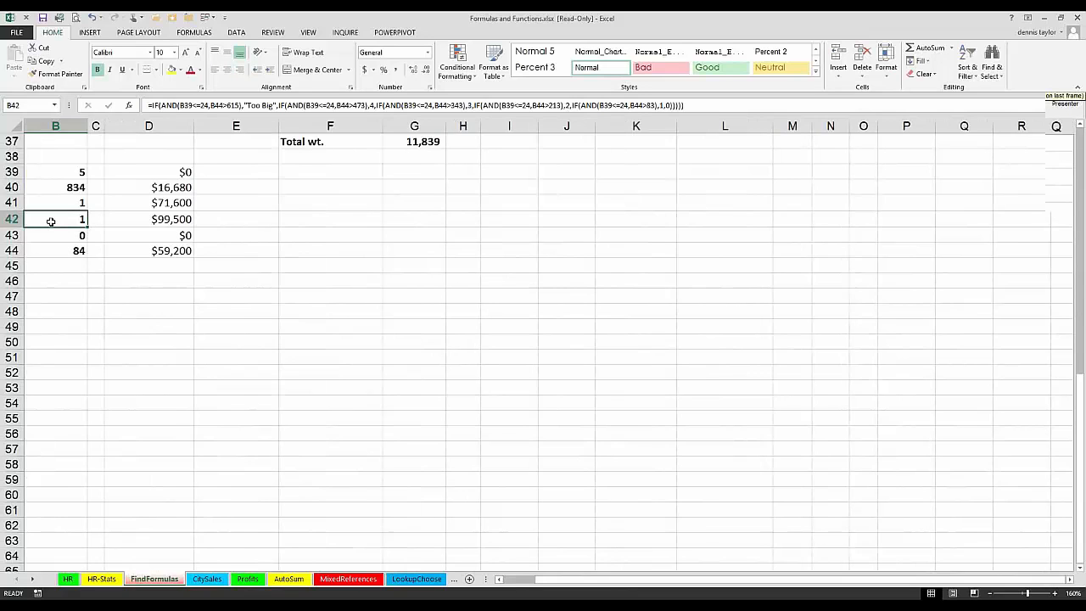
{"action": "scroll", "coordinate": [50, 222], "scroll_direction": "up", "scroll_amount": 10}
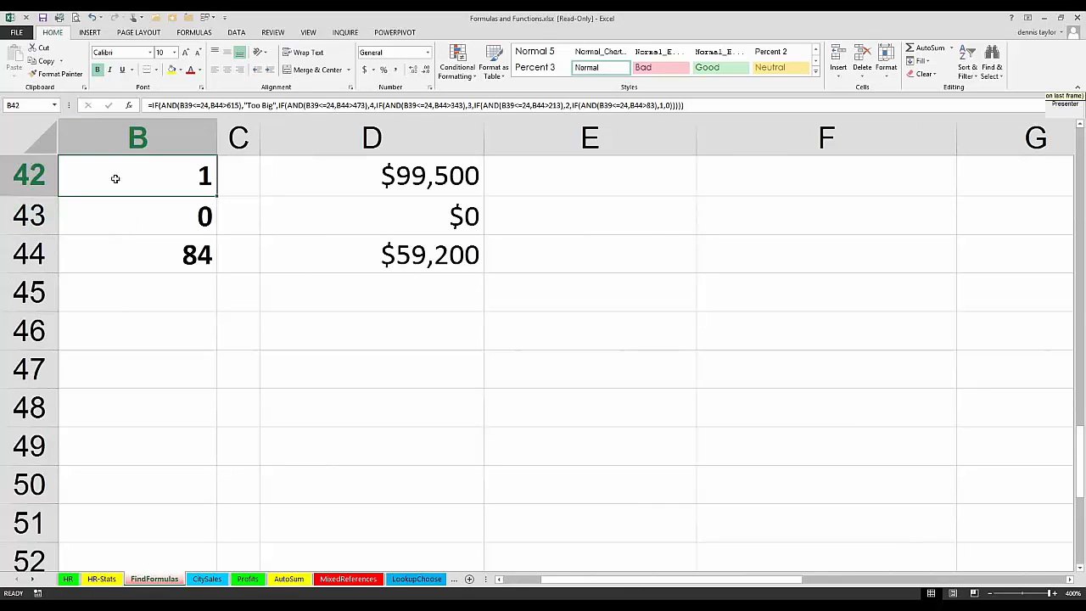
Step: Insert line breaks in the B42 formula before each nested IF so that every IF(AND()) test starts on its own line
{"action": "key", "text": "F2"}
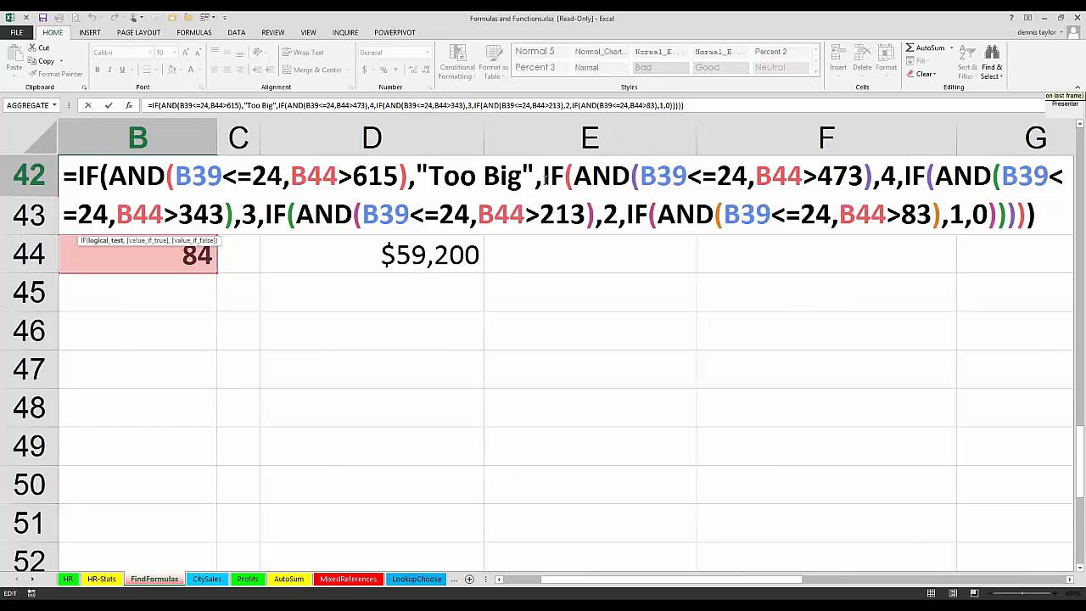
{"action": "left_click", "coordinate": [543, 176]}
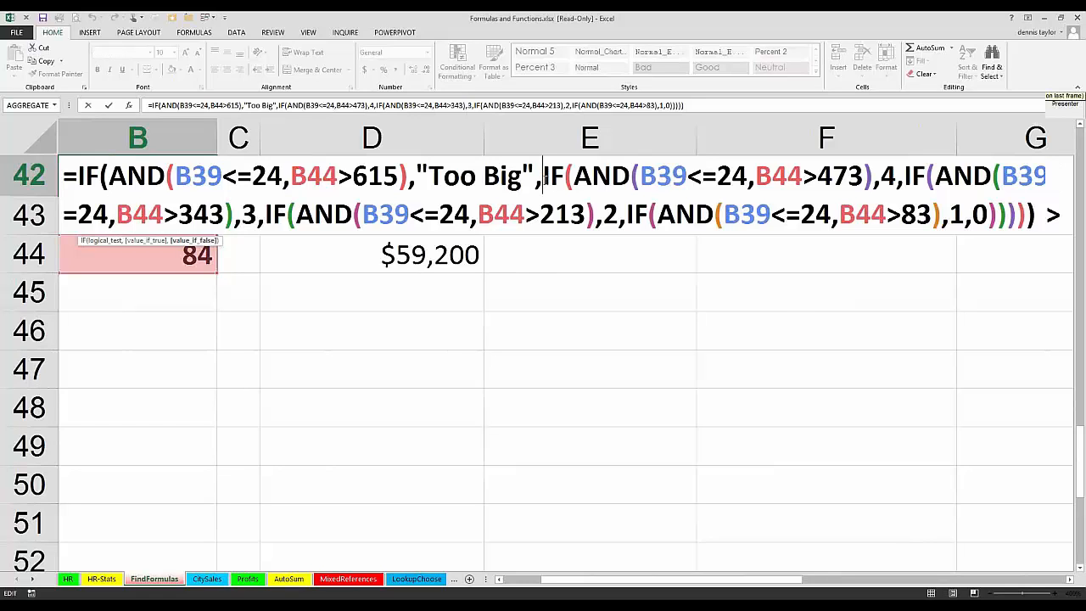
{"action": "key", "text": "alt+Return"}
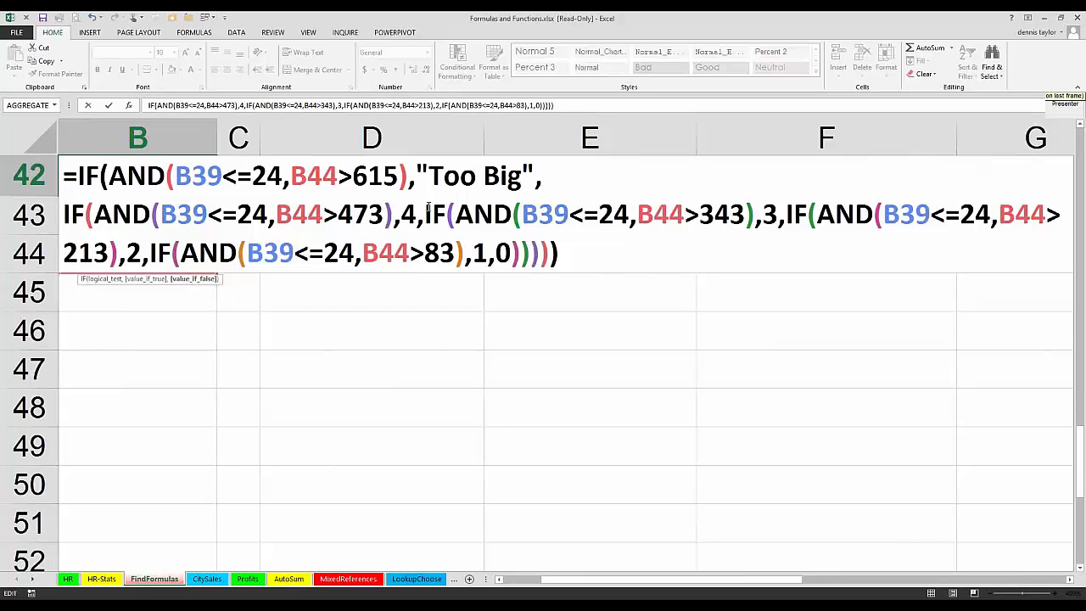
{"action": "left_click", "coordinate": [424, 212]}
{"action": "key", "text": "alt+Return"}
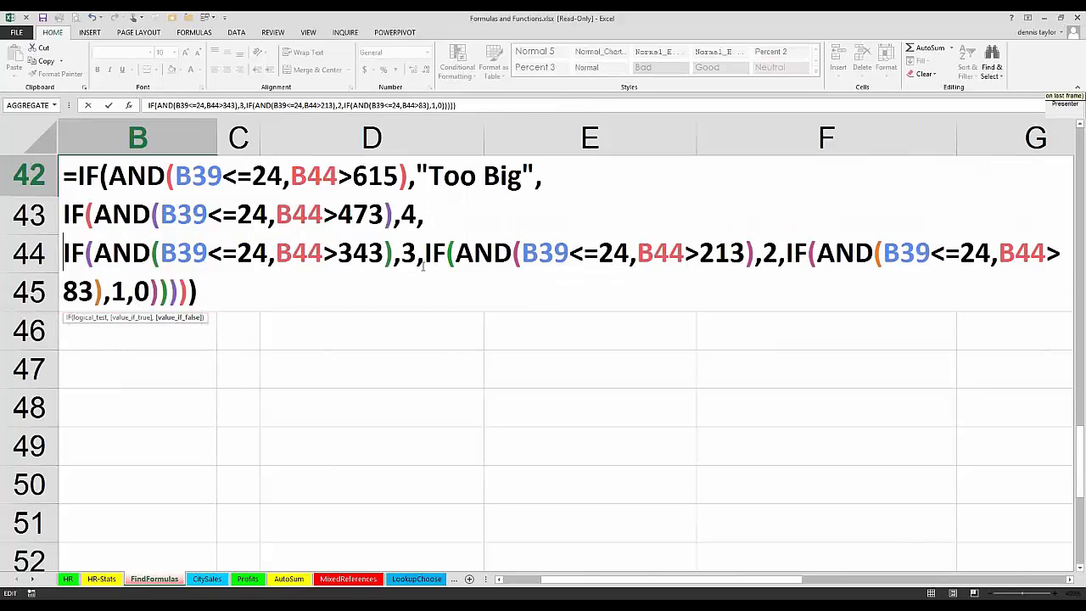
{"action": "left_click", "coordinate": [423, 264]}
{"action": "key", "text": "alt+Return"}
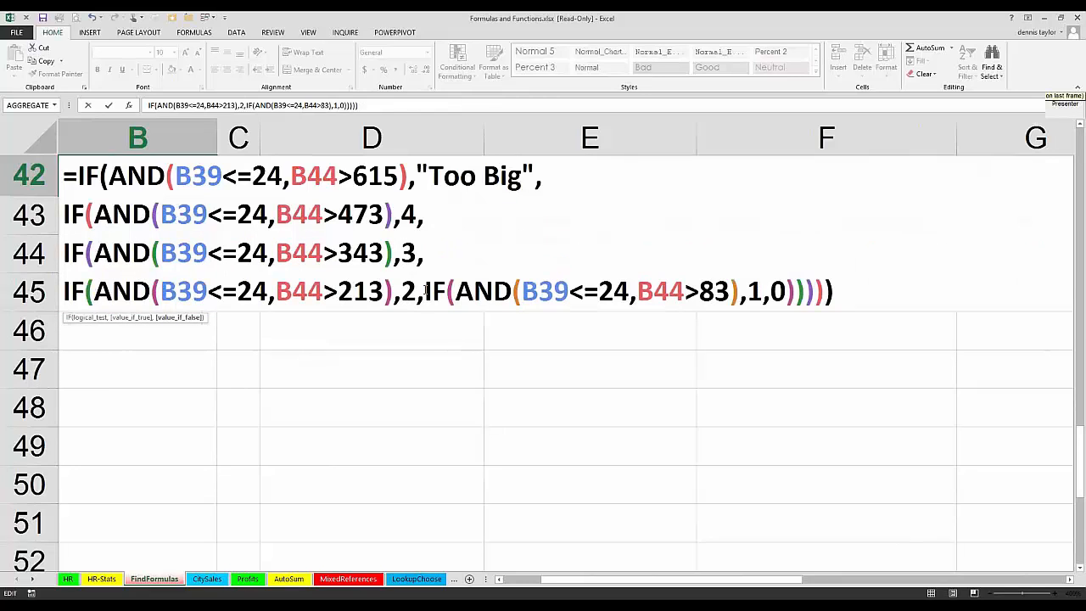
{"action": "left_click", "coordinate": [424, 291]}
{"action": "key", "text": "alt+Return"}
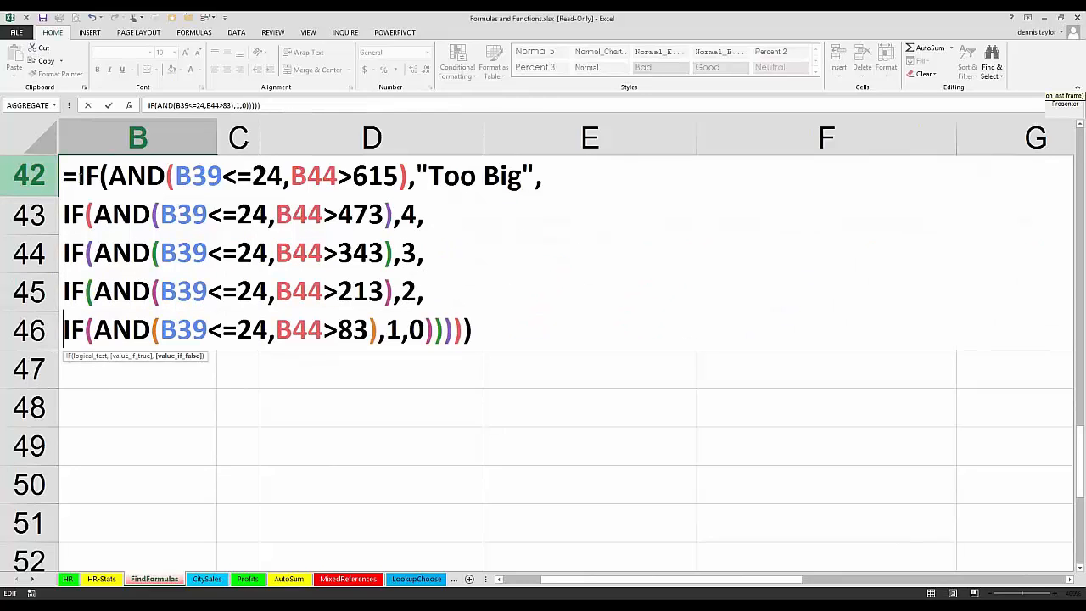
Step: Add a line break after the equals sign in B42, before the first IF, and enter the formula
{"action": "left_click", "coordinate": [77, 175]}
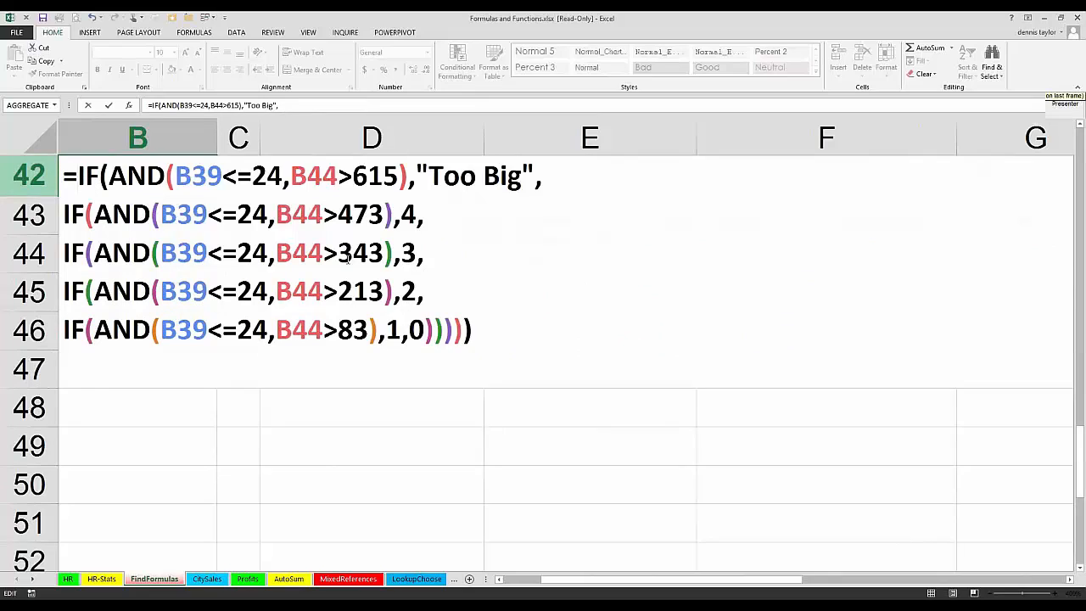
{"action": "key", "text": "alt+Return"}
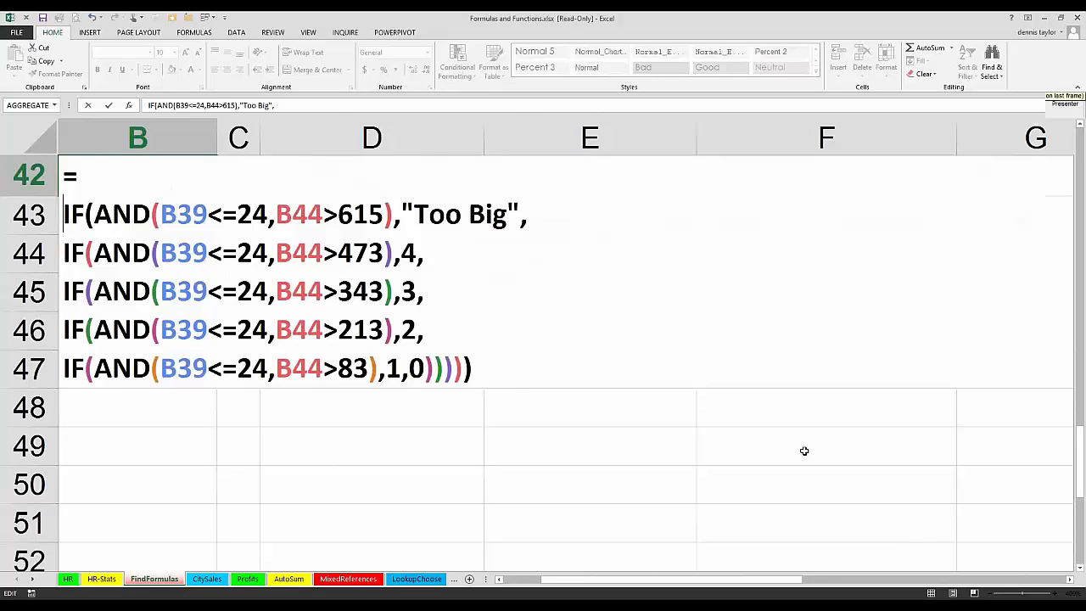
{"action": "key", "text": "Return"}
{"action": "scroll", "coordinate": [594, 368], "scroll_direction": "up", "scroll_amount": 1}
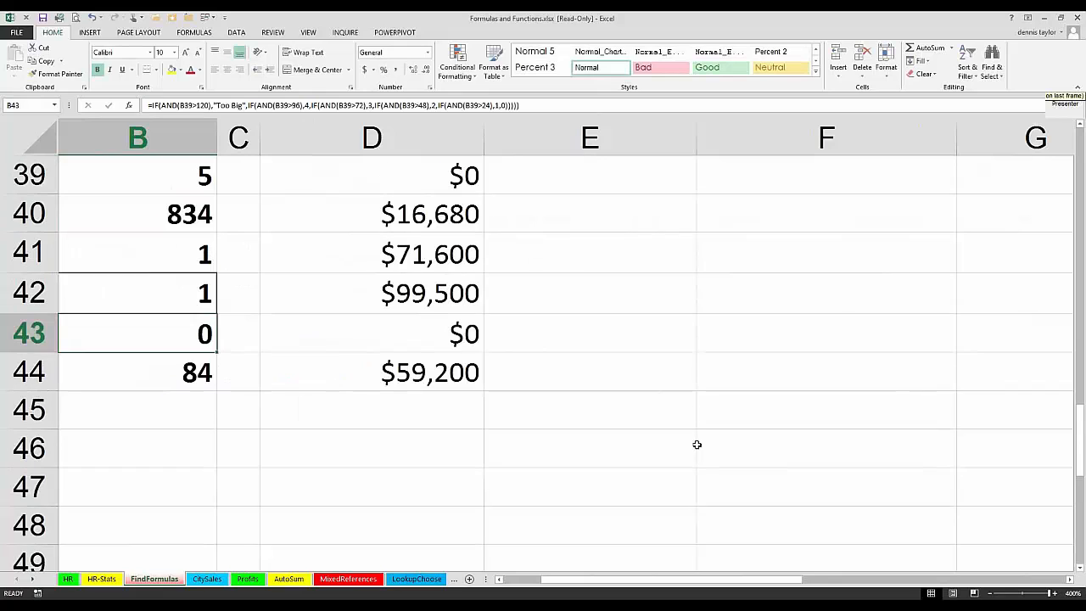
Step: Reopen the B42 formula to check its line breaks, leave editing, and check how the cell's formula shows when selected
{"action": "left_click", "coordinate": [718, 456]}
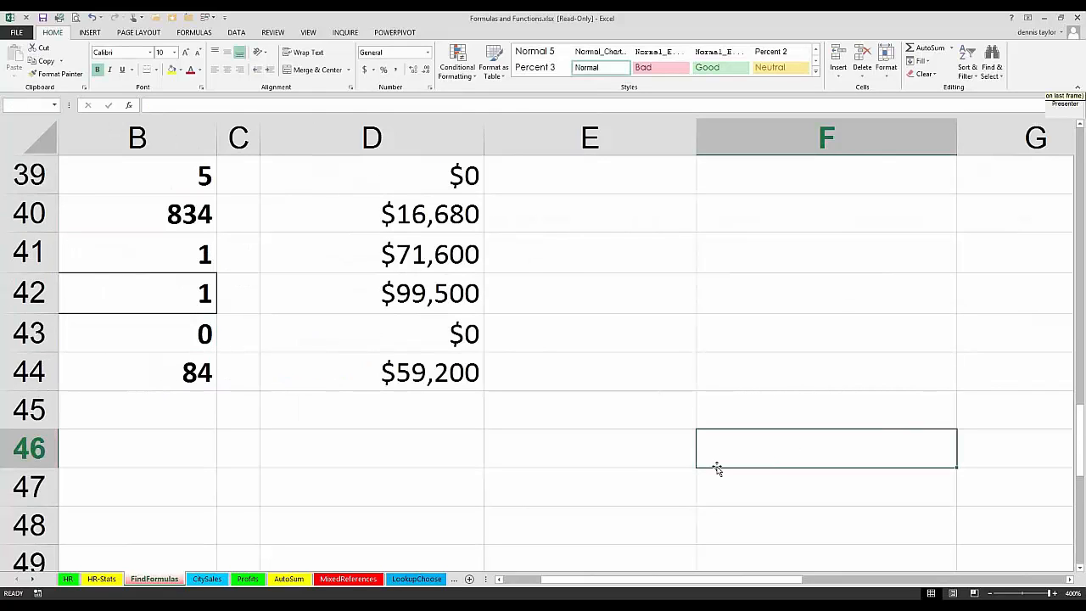
{"action": "left_click", "coordinate": [147, 290]}
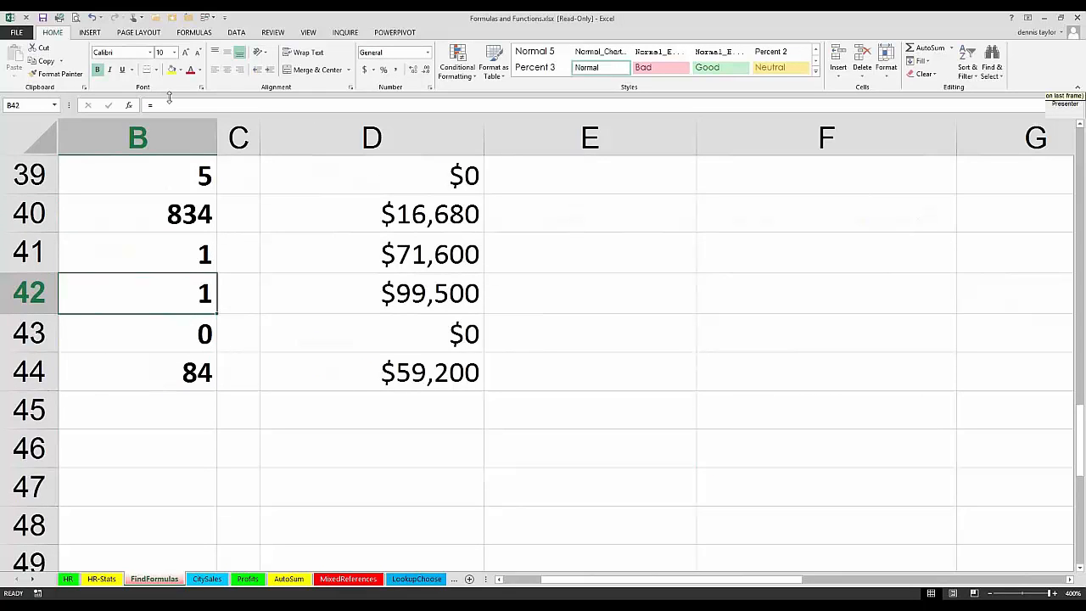
{"action": "double_click", "coordinate": [123, 292]}
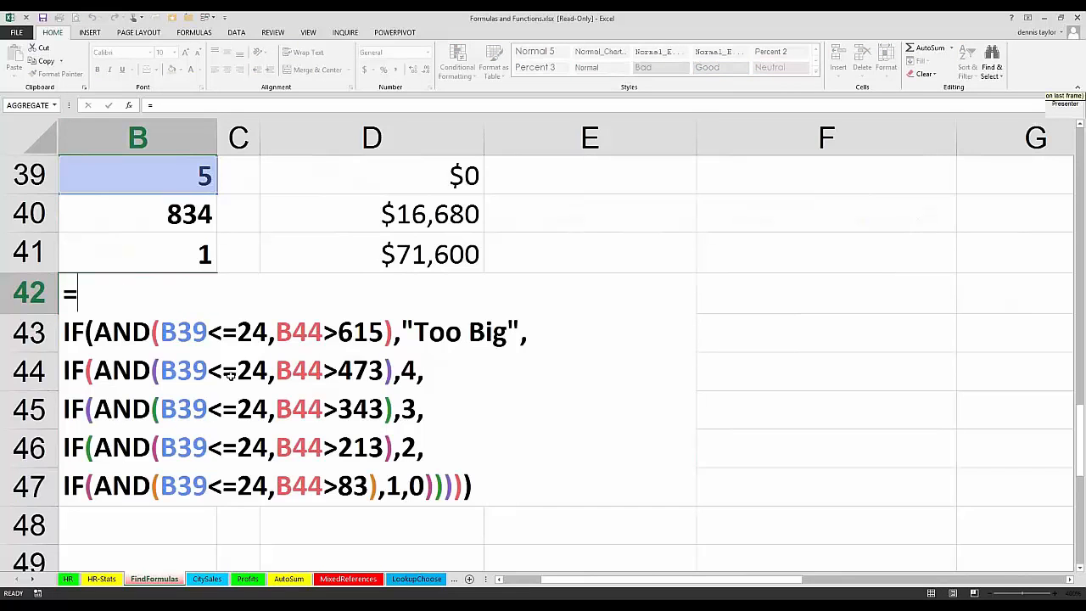
{"action": "key", "text": "Escape"}
{"action": "left_click", "coordinate": [368, 453]}
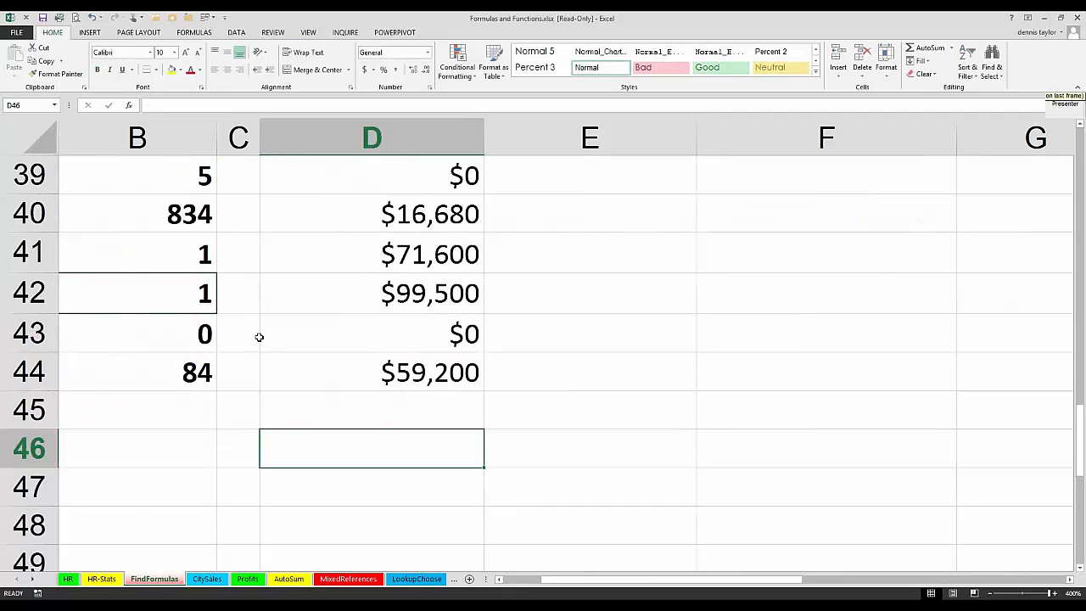
{"action": "left_click", "coordinate": [163, 299]}
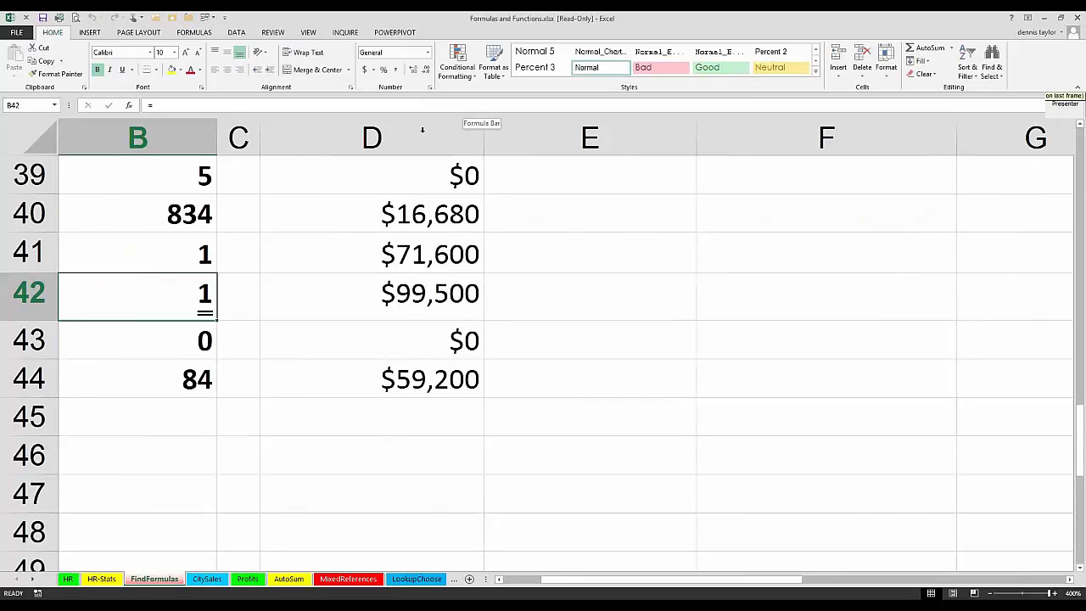
{"action": "left_click", "coordinate": [325, 256]}
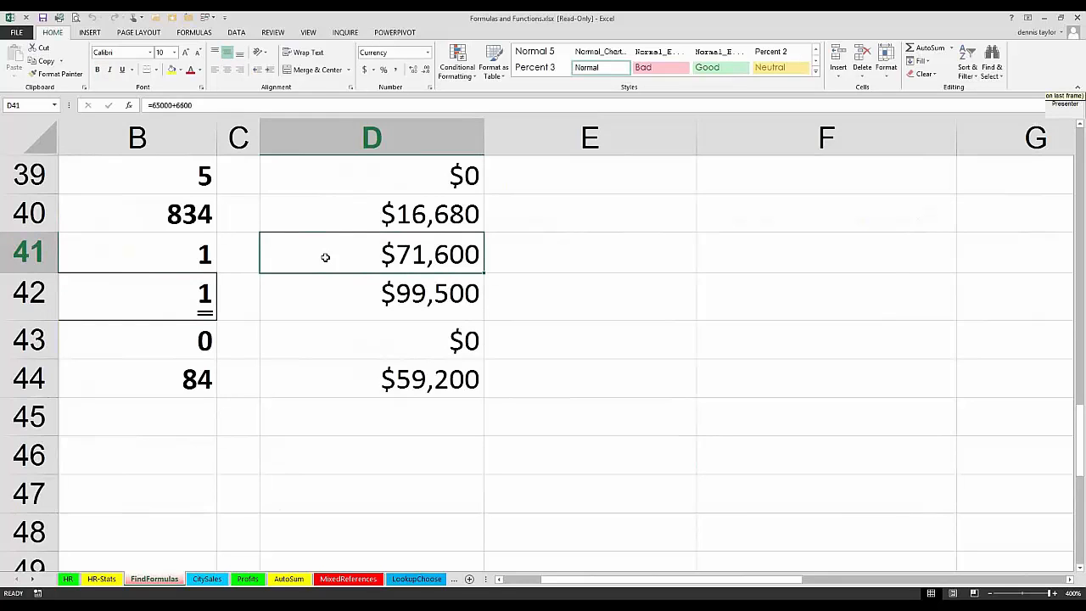
Step: Apply a double underline to the amount in cell D41, repeating the last formatting
{"action": "key", "text": "F4"}
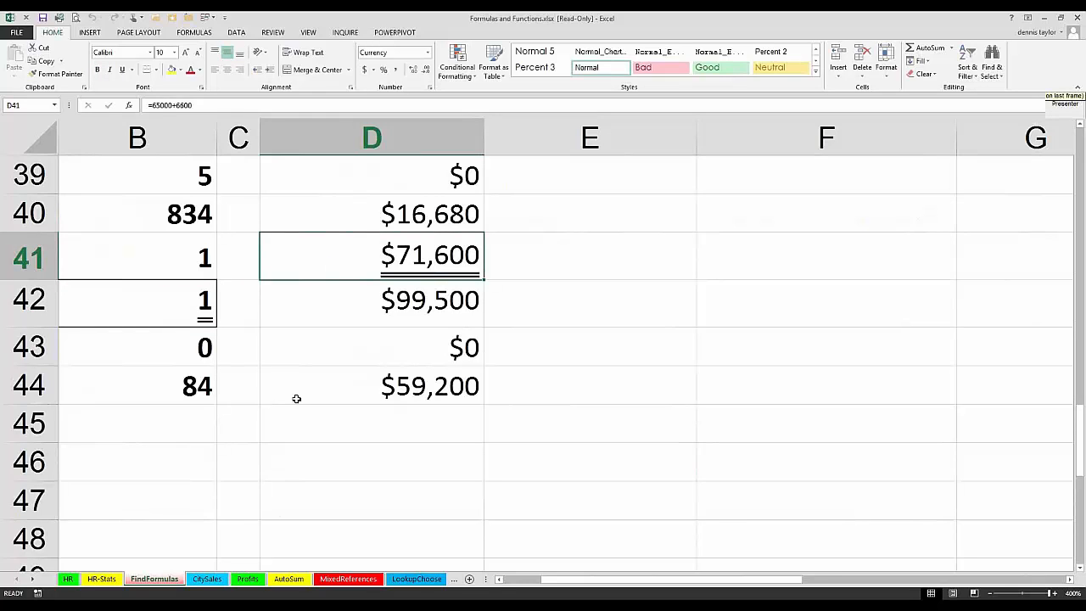
{"action": "left_click", "coordinate": [328, 374]}
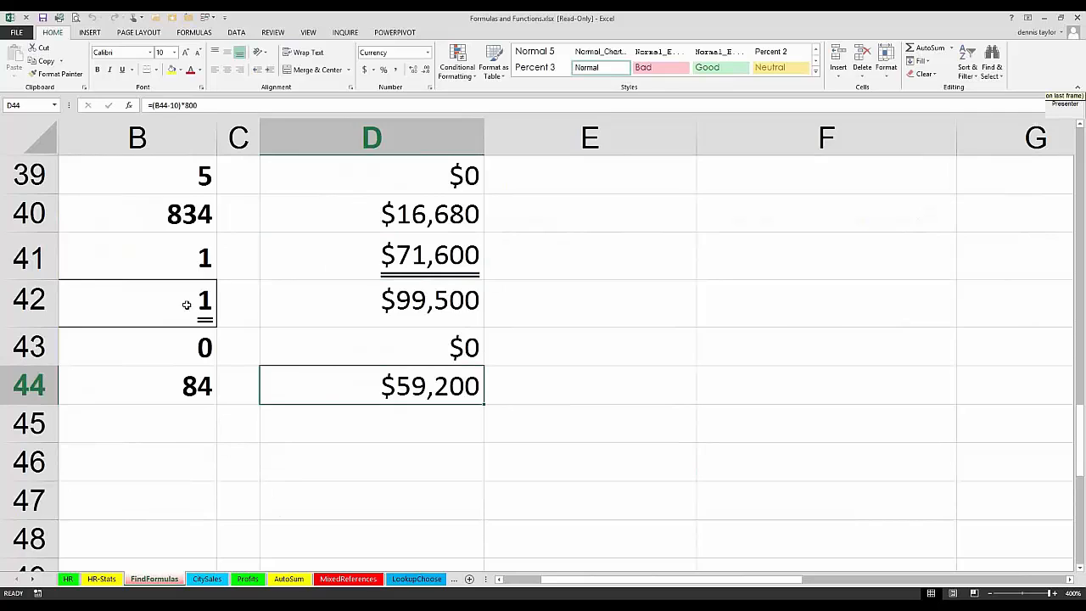
Step: Enlarge the formula bar to view every line of the B42 formula, compare it with the in-cell view, and leave editing without changes
{"action": "left_click", "coordinate": [187, 304]}
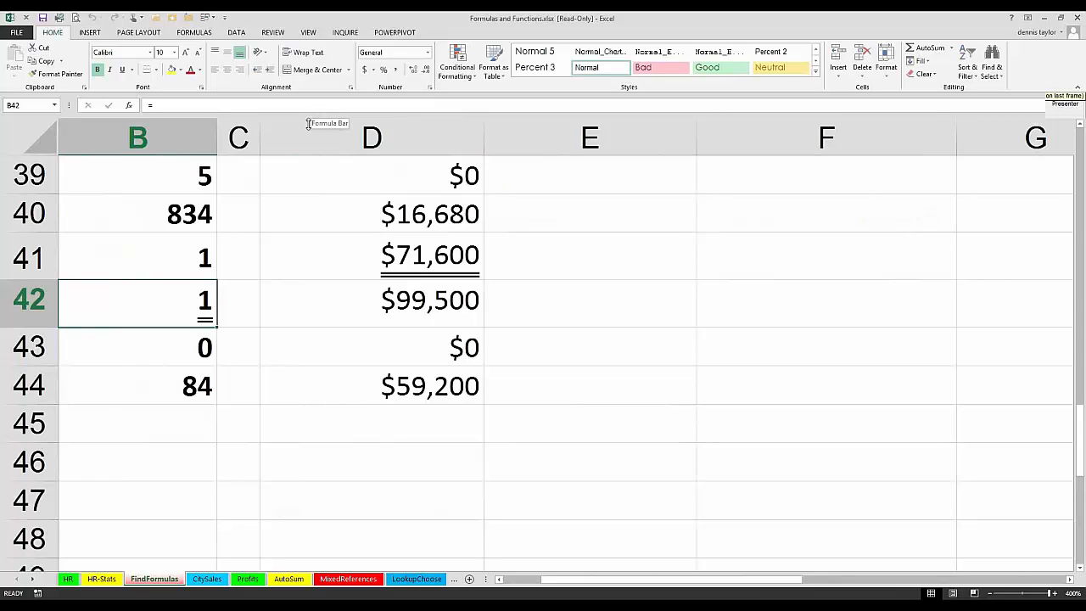
{"action": "left_click_drag", "start_coordinate": [307, 124], "coordinate": [304, 173]}
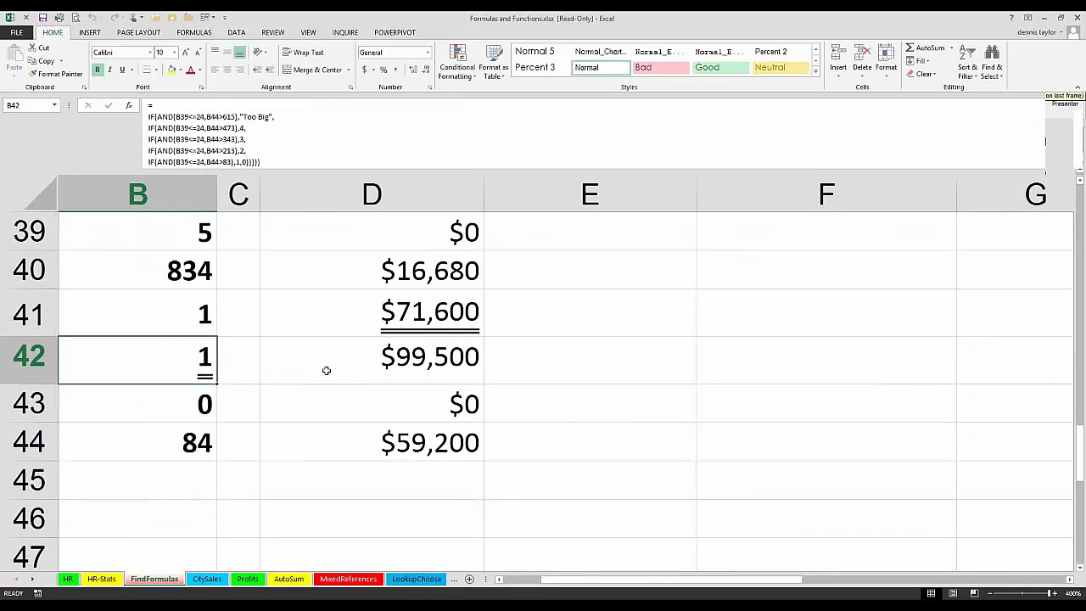
{"action": "left_click", "coordinate": [327, 371]}
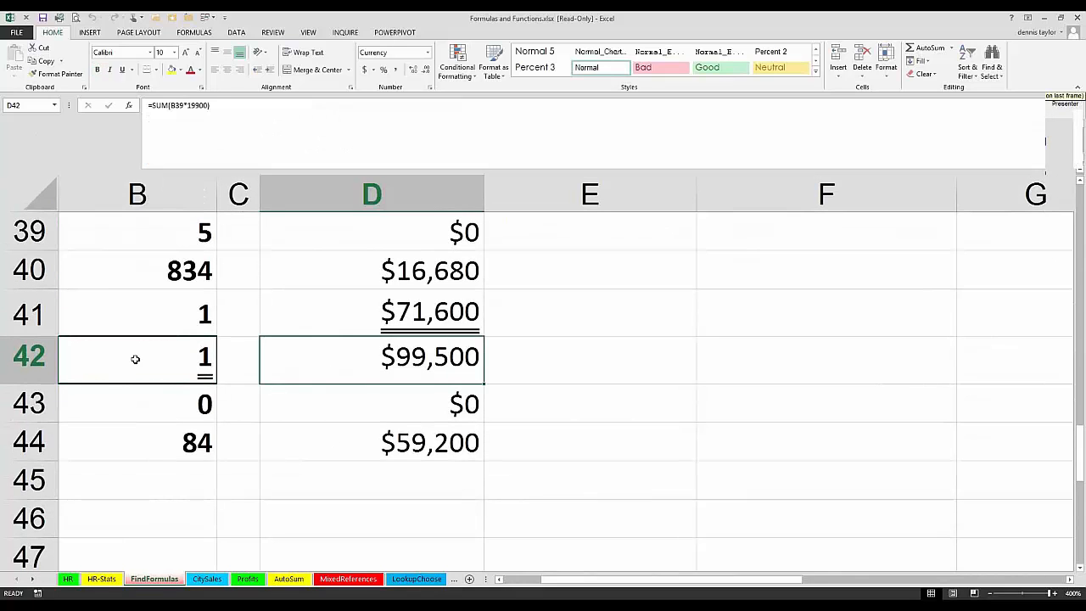
{"action": "left_click", "coordinate": [135, 359]}
{"action": "key", "text": "F2"}
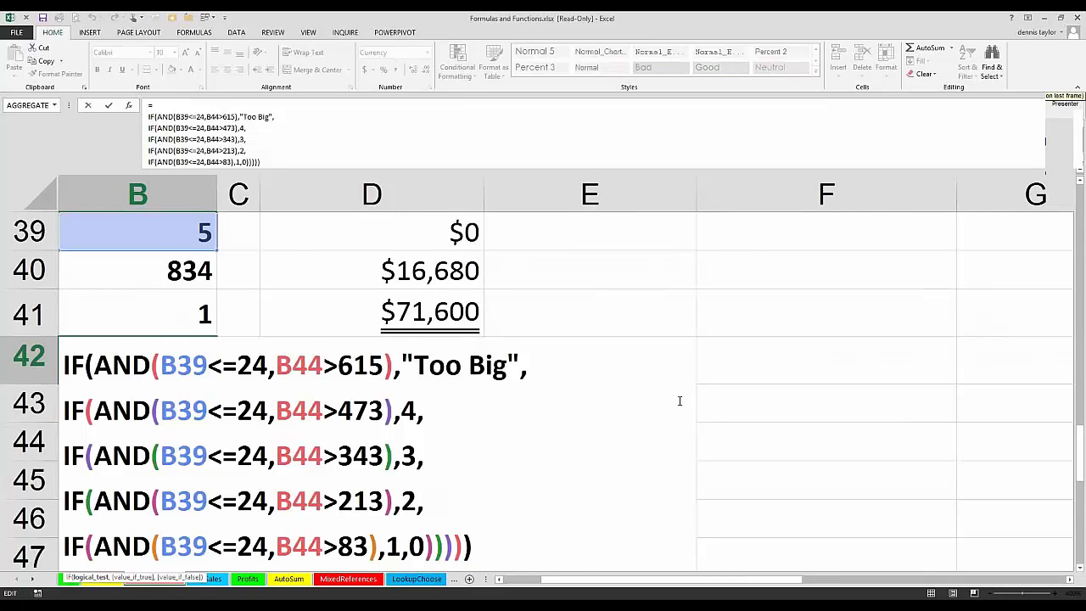
{"action": "key", "text": "Escape"}
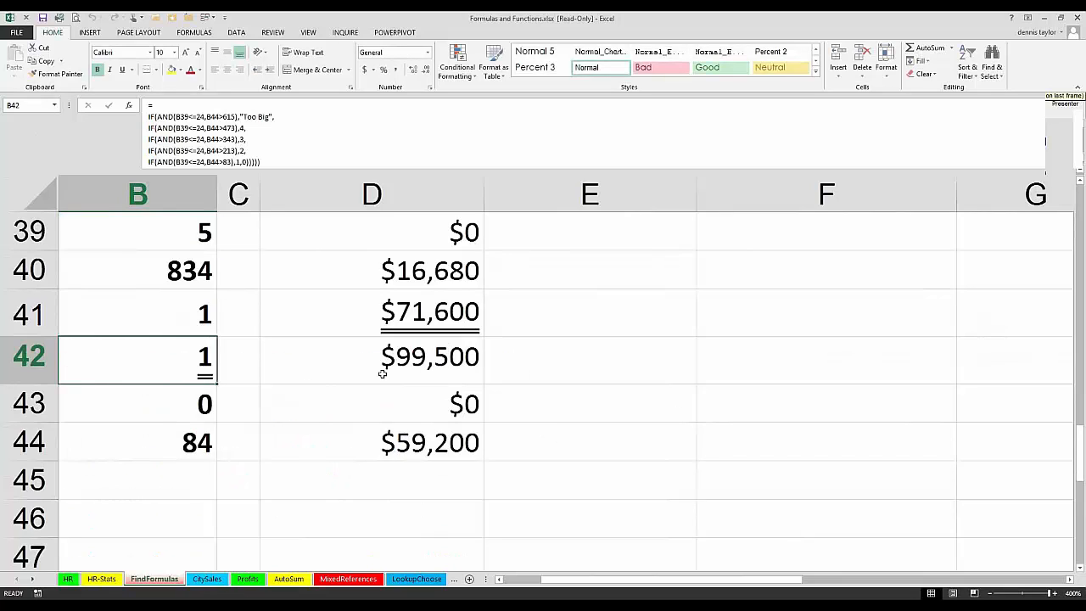
Step: Enter the two-line label "2014" and "Salary" in the empty cell B52, separated by a line break, and select the cell
{"action": "scroll", "coordinate": [153, 271], "scroll_direction": "down", "scroll_amount": 4}
{"action": "left_click", "coordinate": [153, 273]}
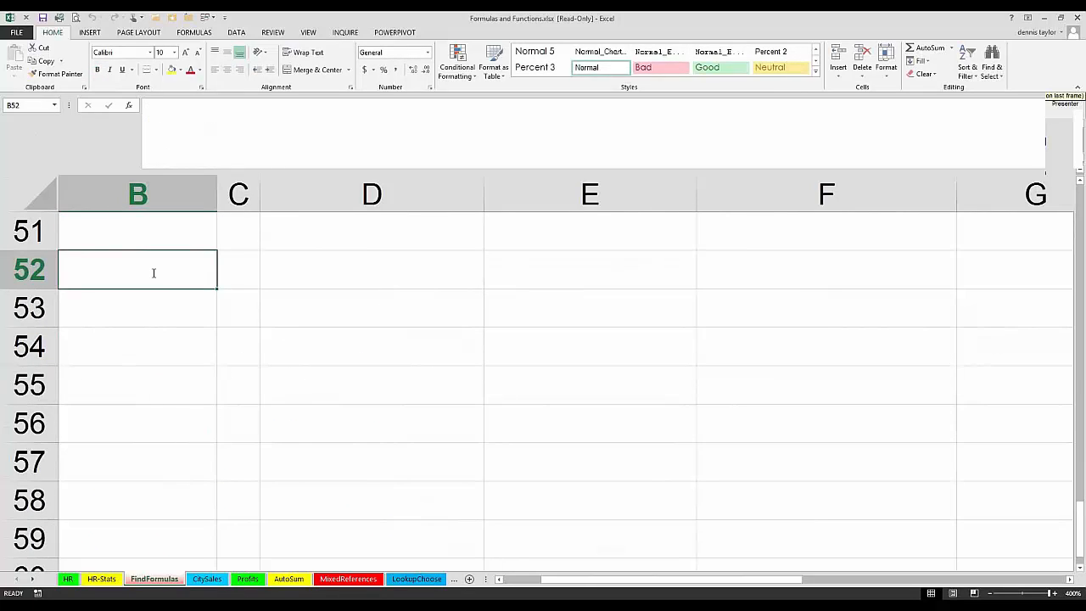
{"action": "type", "text": "2014"}
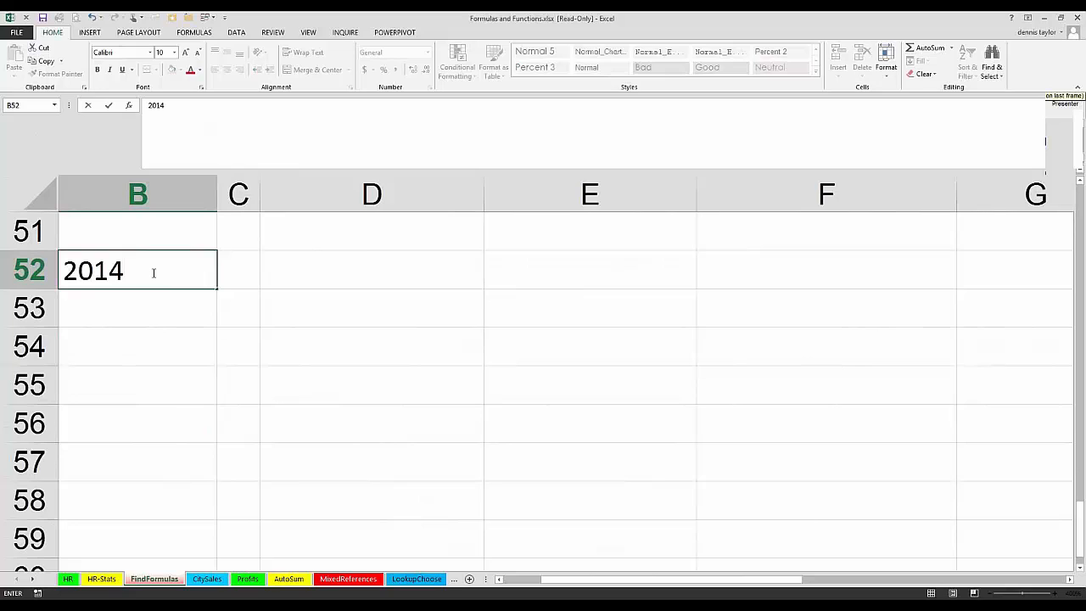
{"action": "key", "text": "alt+Return"}
{"action": "type", "text": "Sal"}
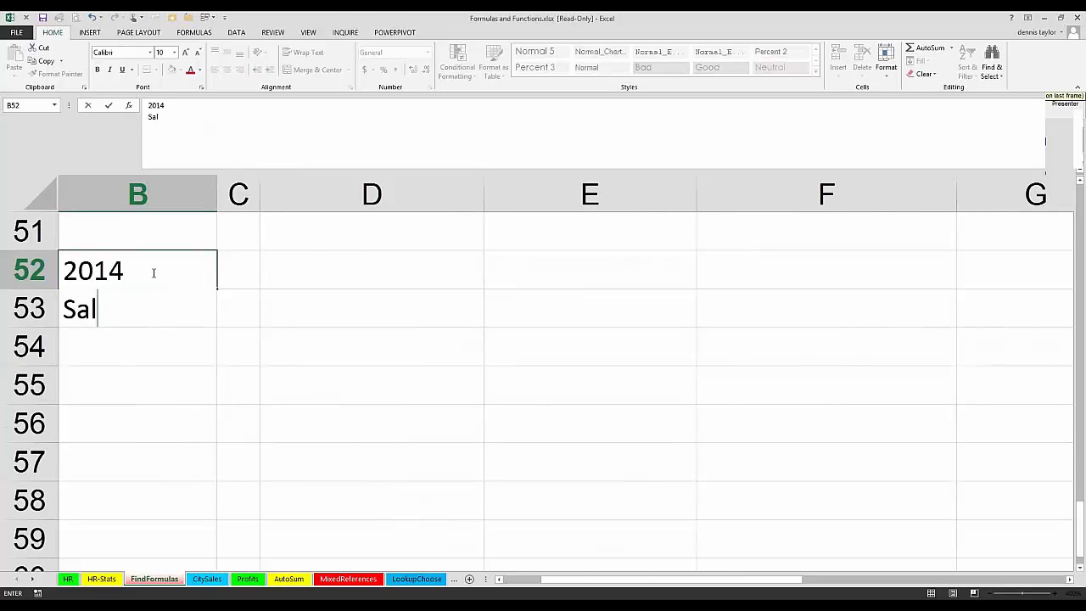
{"action": "type", "text": "ary"}
{"action": "key", "text": "Return"}
{"action": "left_click", "coordinate": [183, 297]}
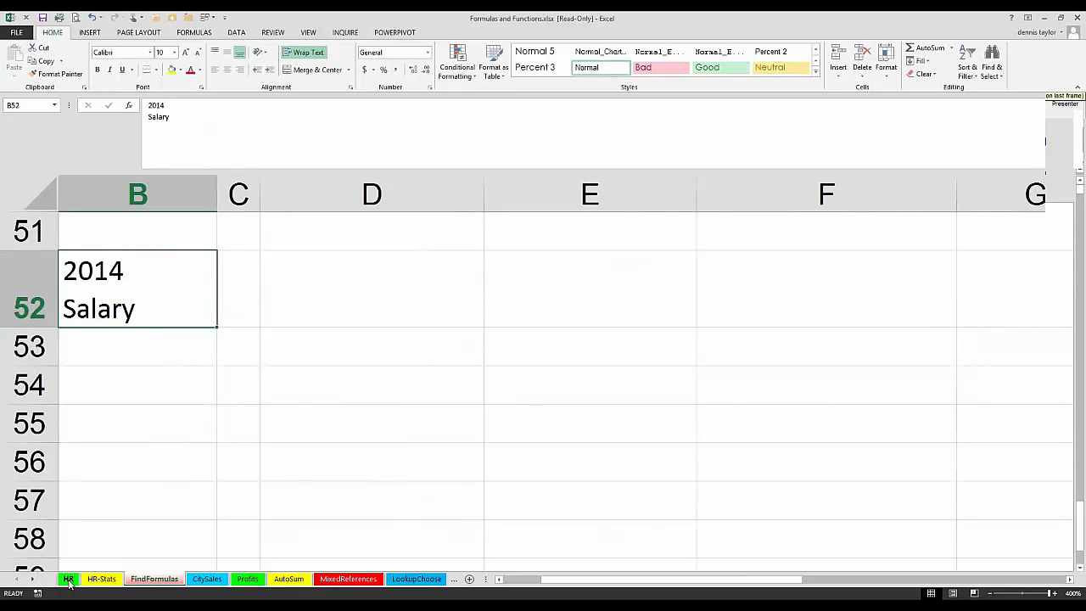
Step: Go to the HR sheet and delete the entire New Comp. column
{"action": "left_click", "coordinate": [69, 578]}
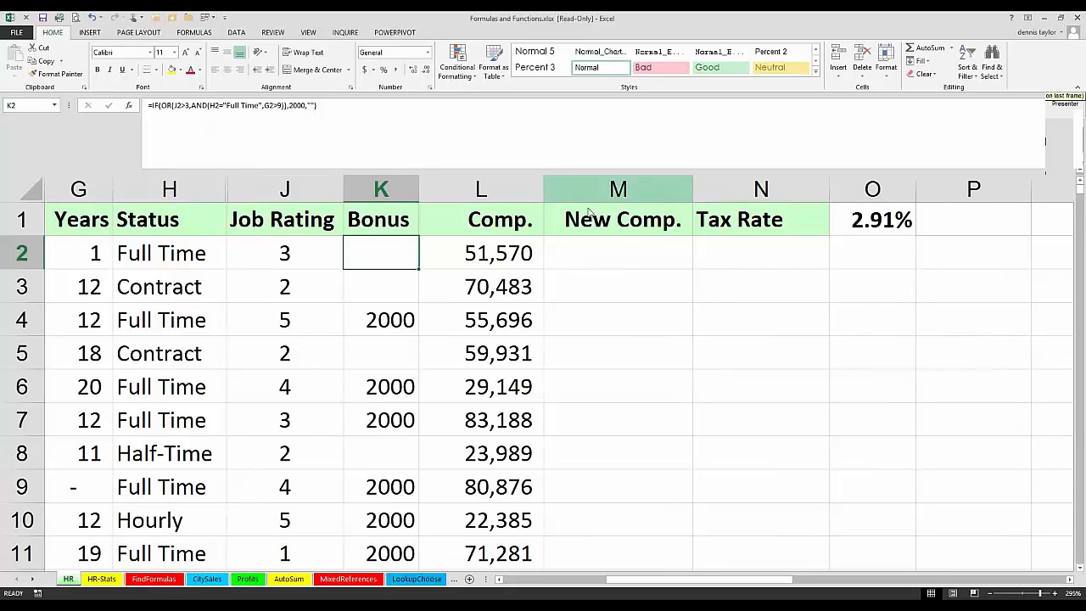
{"action": "right_click", "coordinate": [634, 189]}
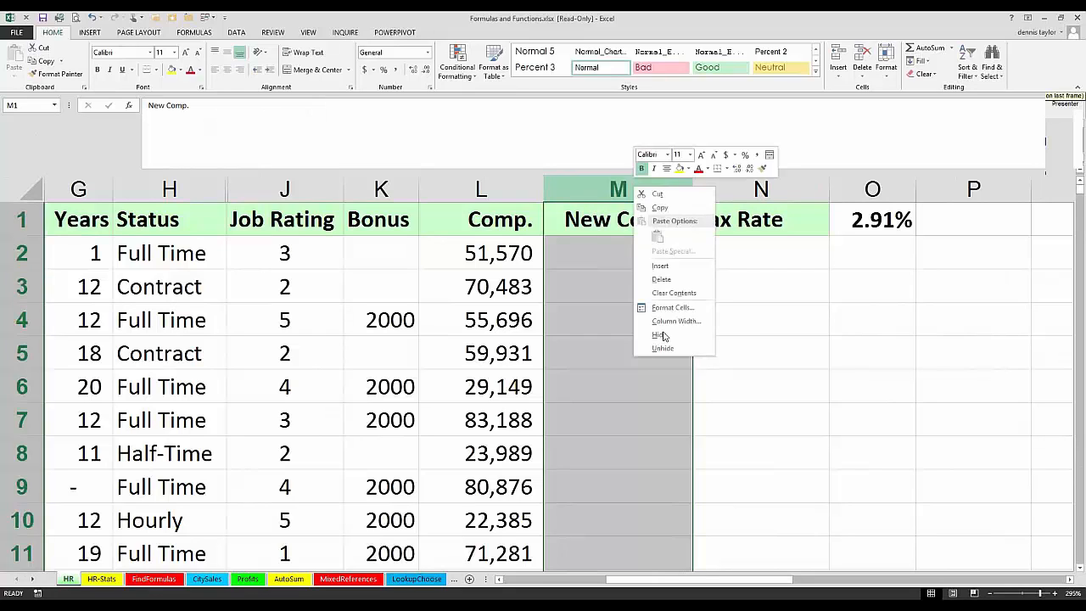
{"action": "left_click", "coordinate": [661, 279]}
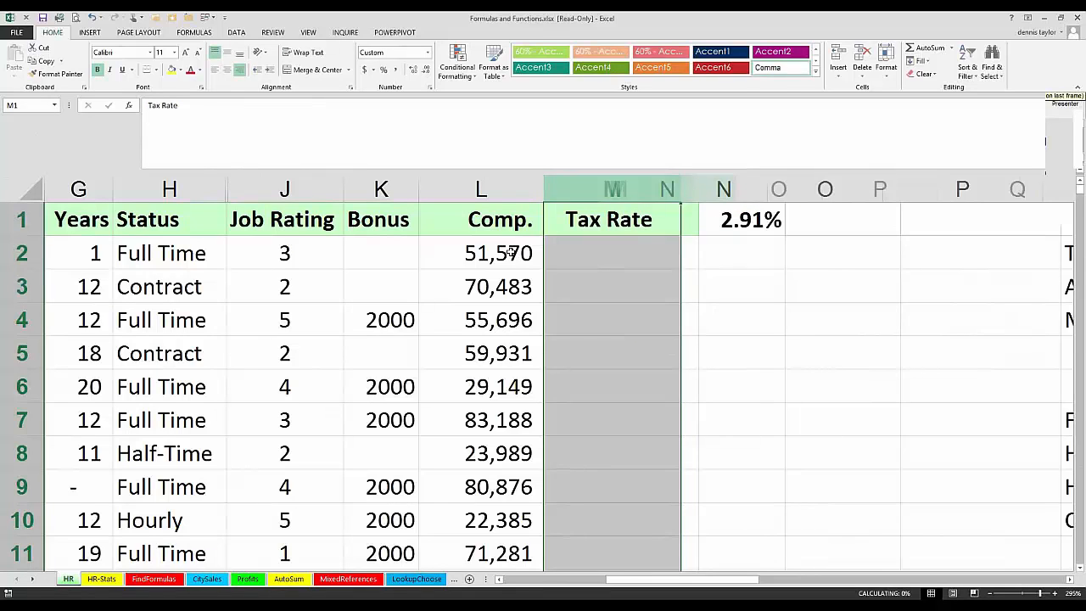
Step: Collapse the formula bar back to a single line, with the Comp. column and the TaxTable both in view
{"action": "left_click", "coordinate": [504, 259]}
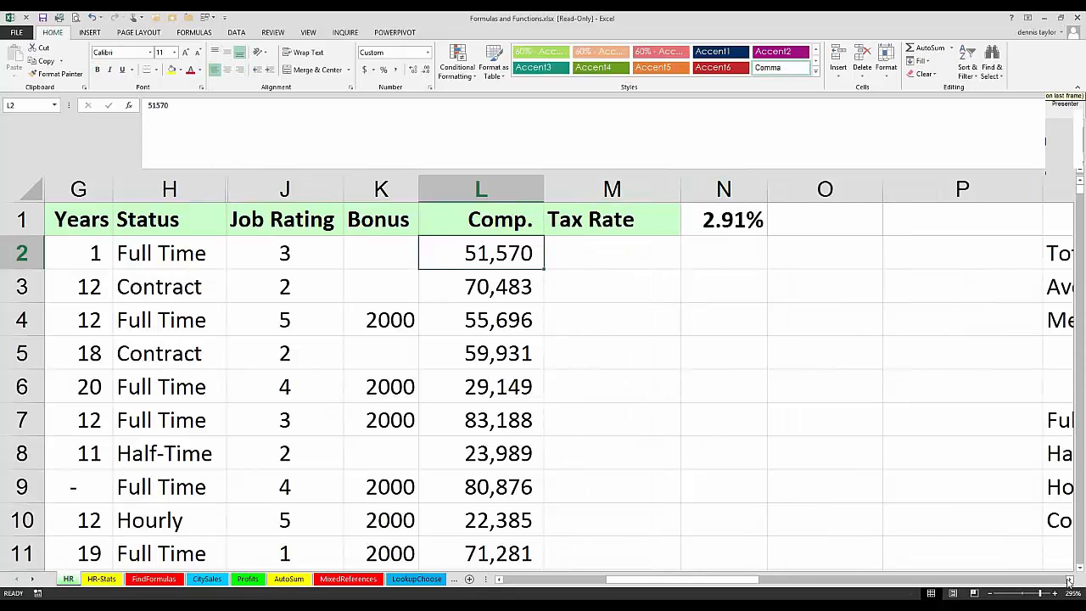
{"action": "left_click", "coordinate": [1068, 580]}
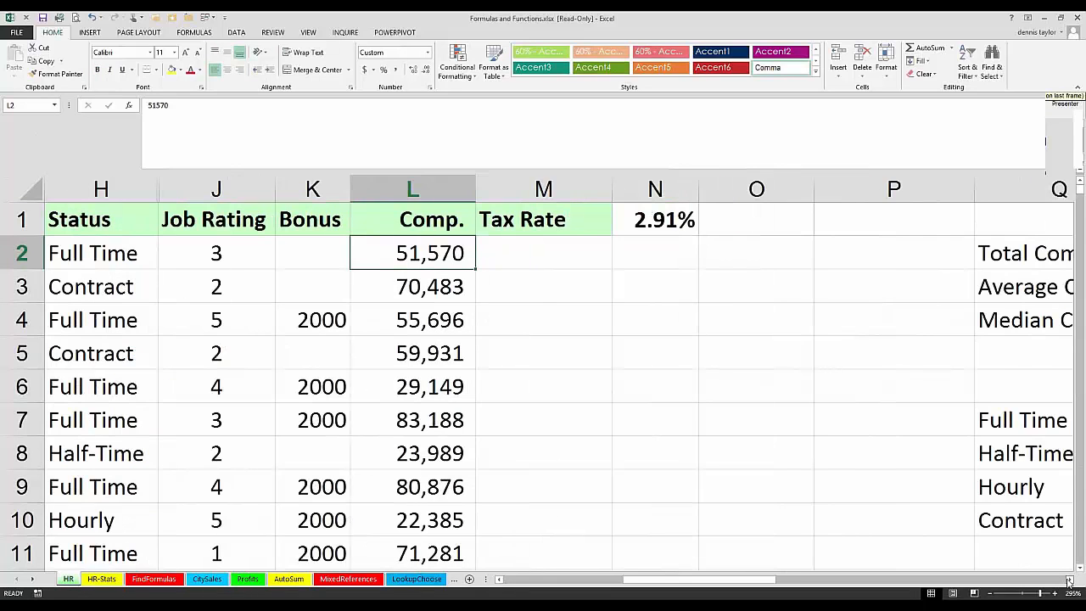
{"action": "left_click", "coordinate": [1068, 580]}
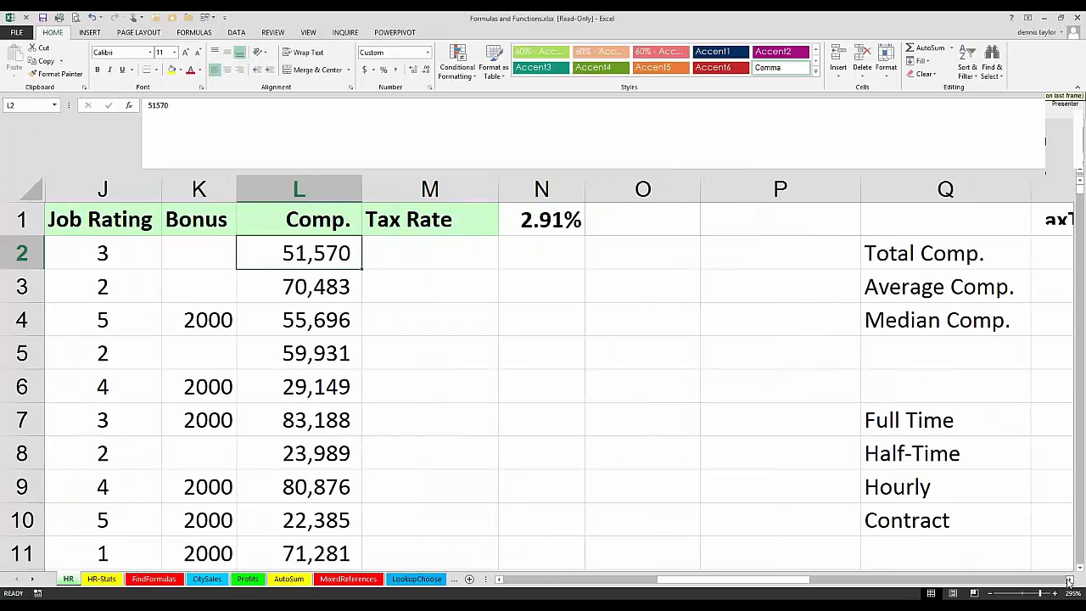
{"action": "left_click", "coordinate": [1069, 580]}
{"action": "scroll", "coordinate": [990, 490], "scroll_direction": "right", "scroll_amount": 1}
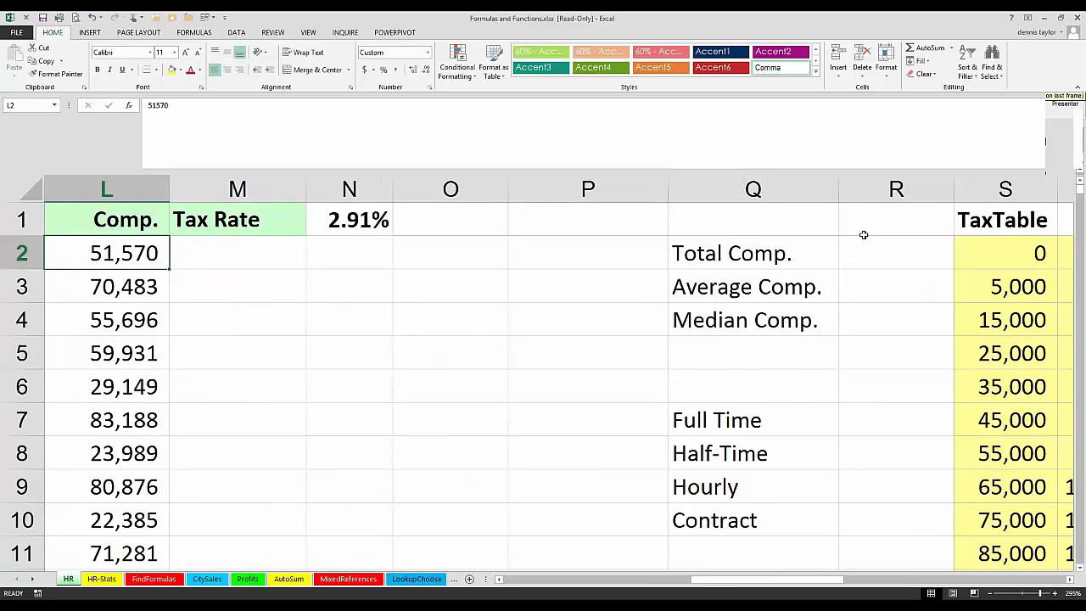
{"action": "double_click", "coordinate": [393, 154]}
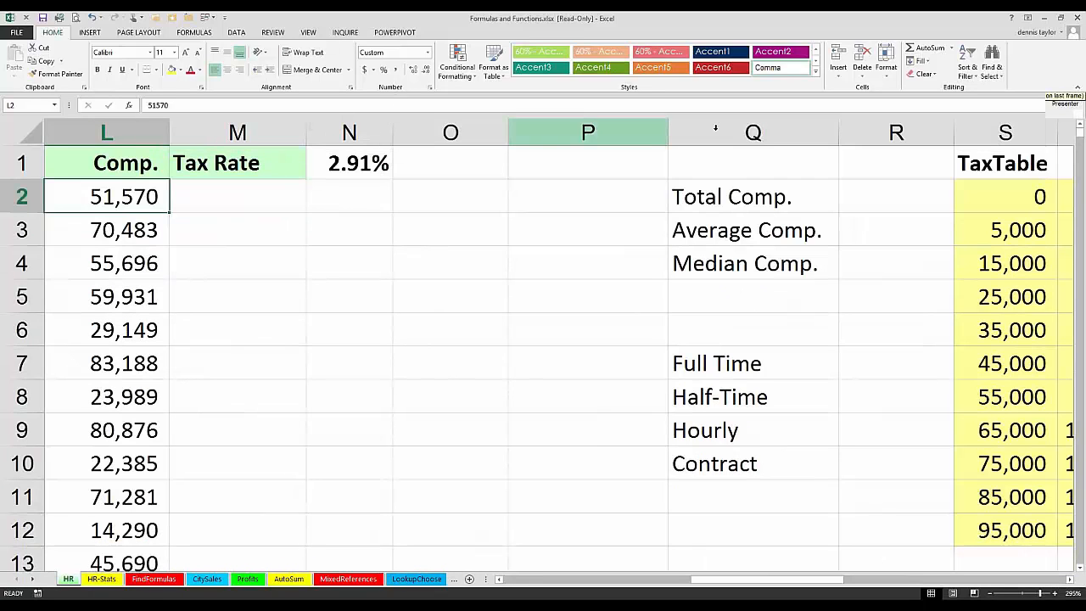
Step: Hide columns P and Q between the Tax Rate data and the TaxTable
{"action": "left_click", "coordinate": [479, 130]}
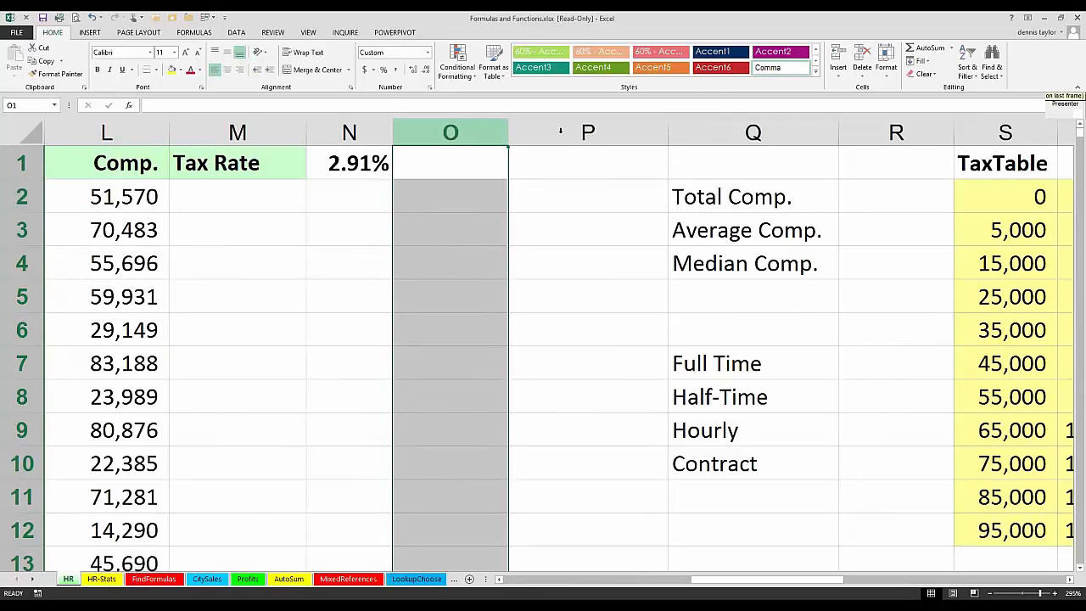
{"action": "left_click", "coordinate": [653, 130]}
{"action": "left_click_drag", "start_coordinate": [689, 130], "coordinate": [689, 128]}
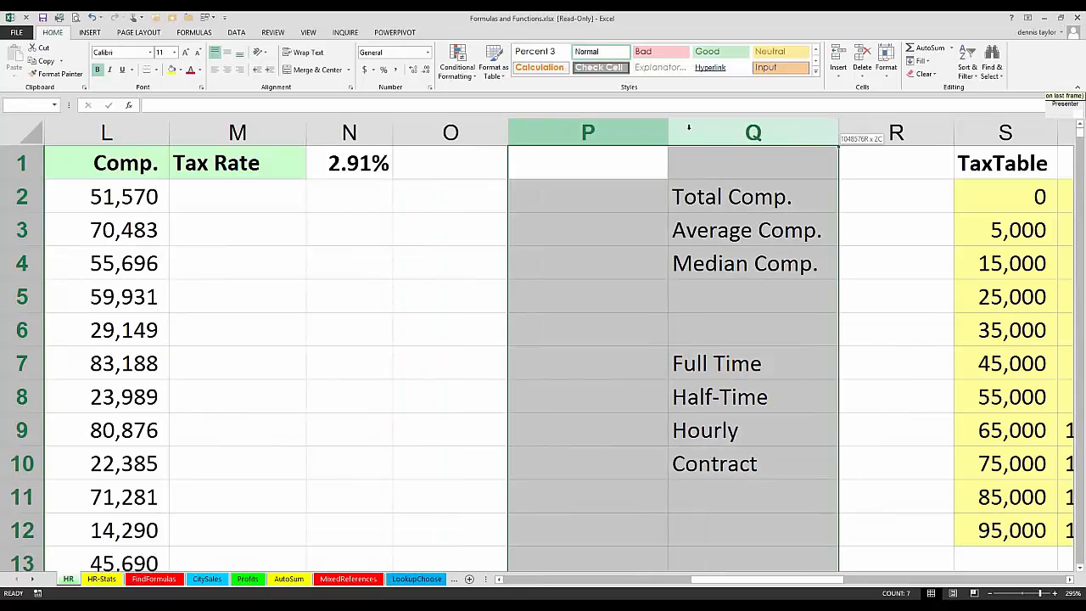
{"action": "right_click", "coordinate": [689, 129]}
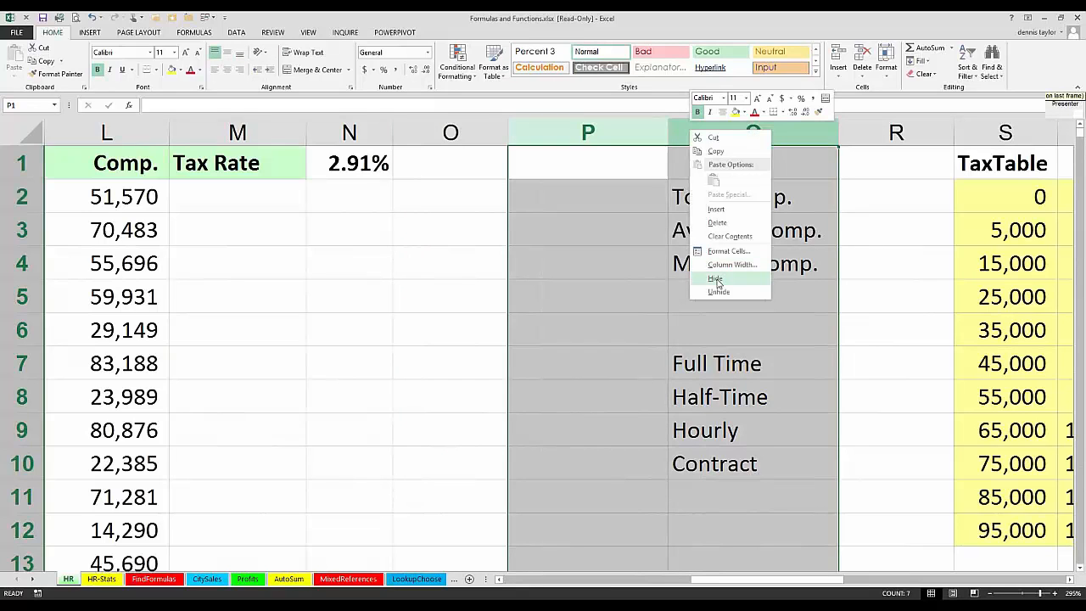
{"action": "left_click", "coordinate": [715, 280]}
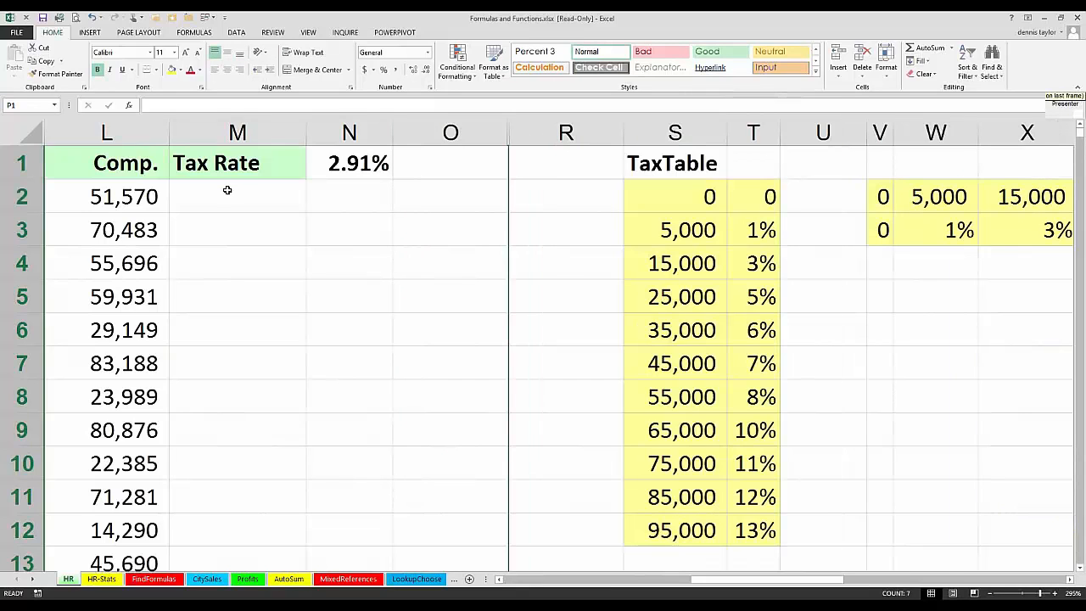
Step: Compare the compensation in L2 with the 55,000 and 45,000 rows of the TaxTable to see which rate belongs in M2
{"action": "left_click", "coordinate": [228, 188]}
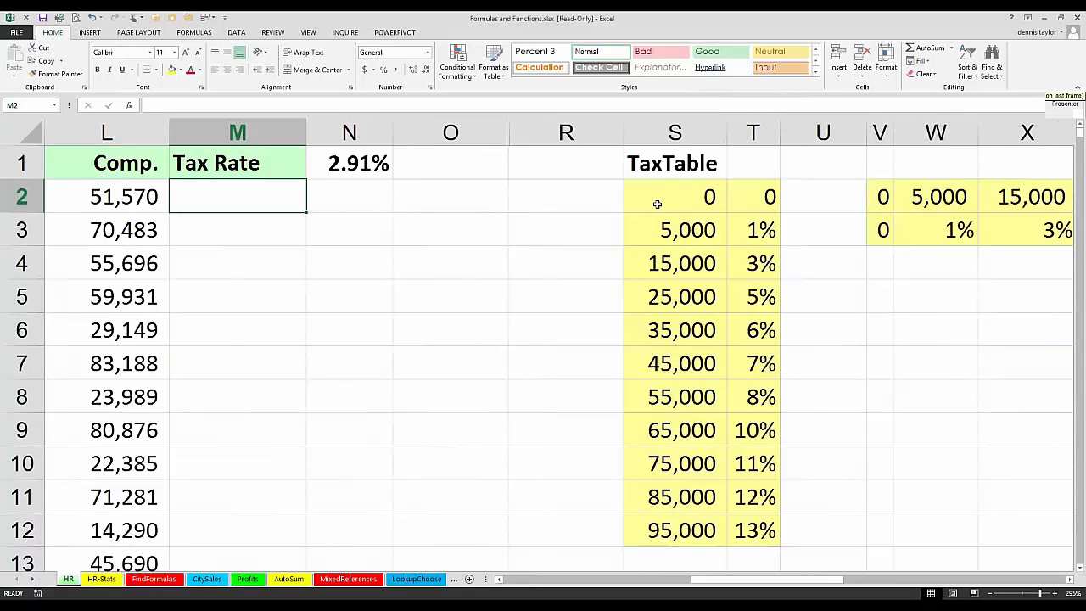
{"action": "left_click", "coordinate": [154, 207]}
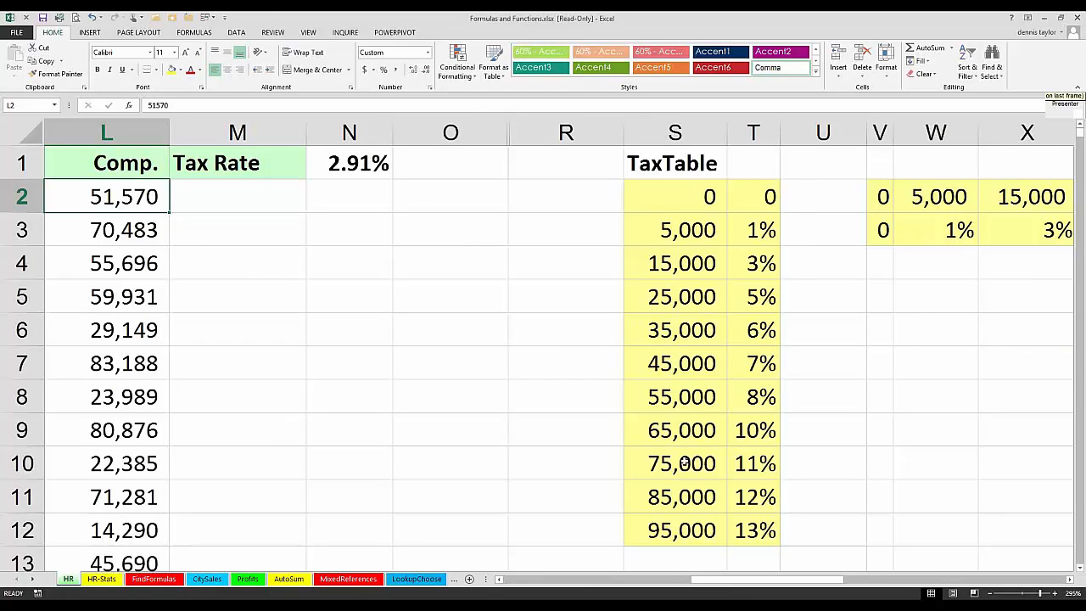
{"action": "left_click", "coordinate": [664, 397]}
{"action": "left_click", "coordinate": [749, 395], "text": "shift"}
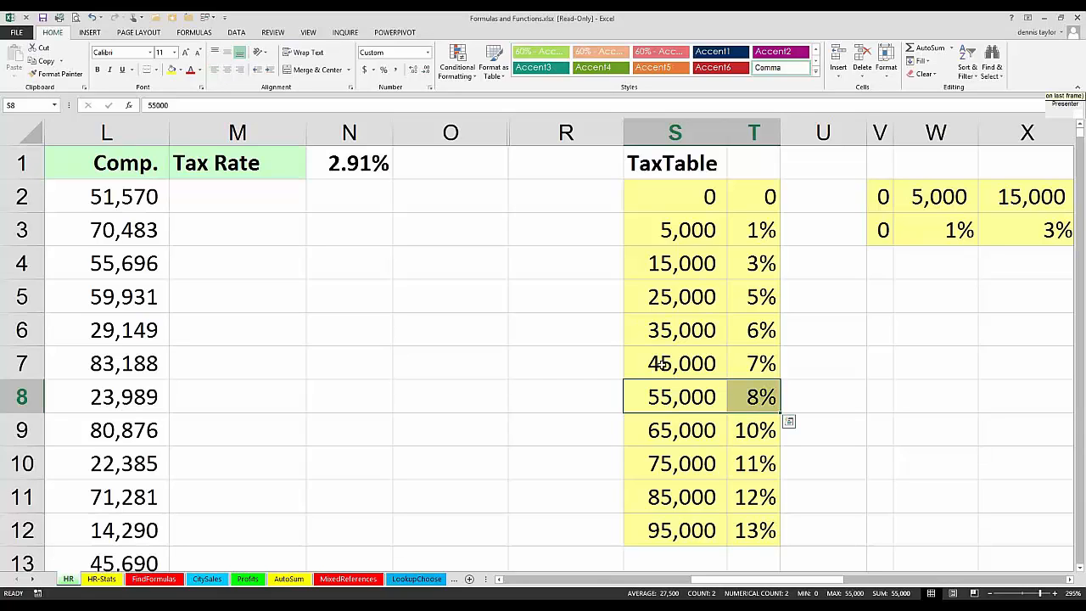
{"action": "left_click", "coordinate": [709, 363]}
{"action": "left_click", "coordinate": [759, 363], "text": "shift"}
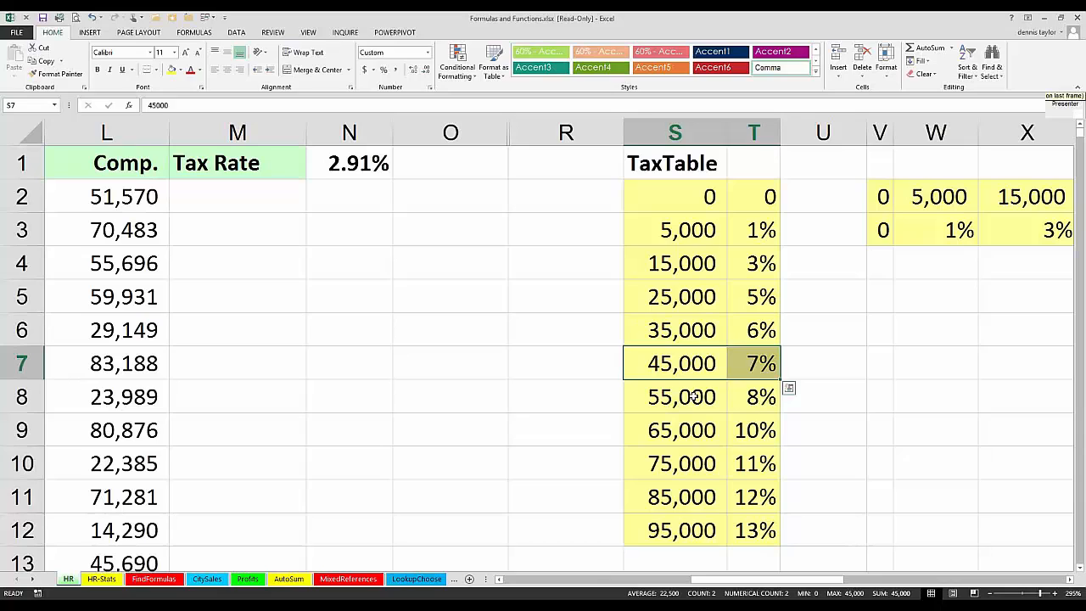
{"action": "left_click", "coordinate": [207, 200]}
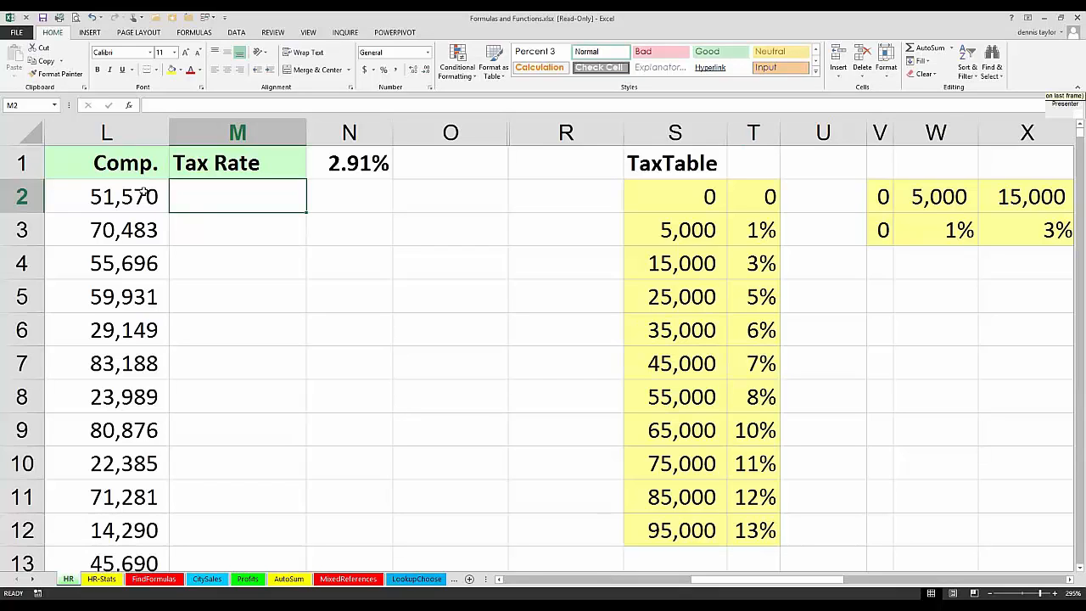
Step: Select the vertical tax table S2:T12 and the horizontal tax table V2:AF3 in turn to compare their layouts
{"action": "left_click", "coordinate": [112, 164]}
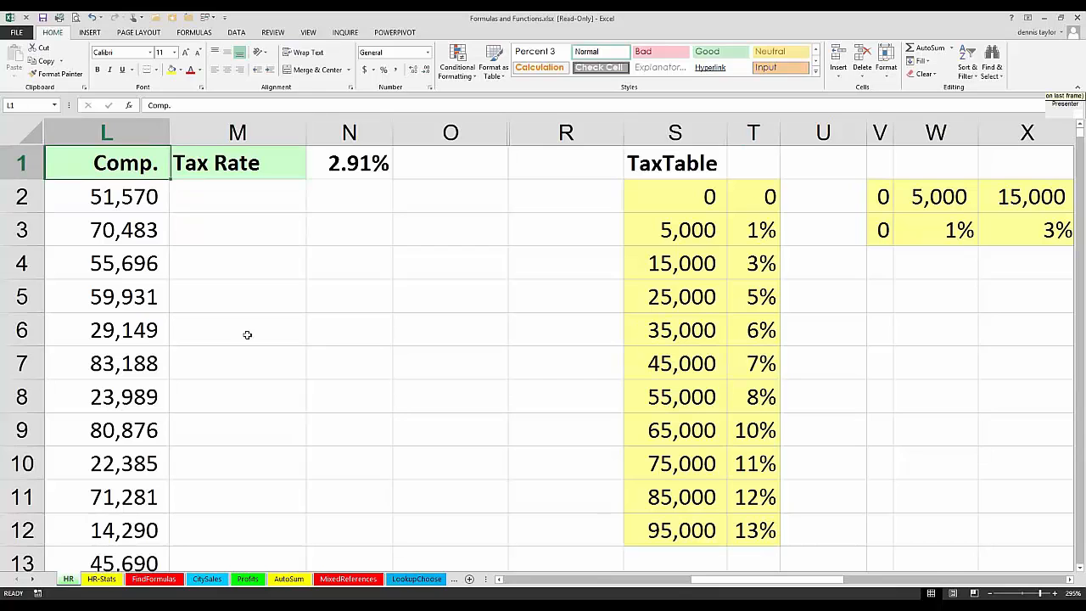
{"action": "scroll", "coordinate": [245, 333], "scroll_direction": "down", "scroll_amount": 1}
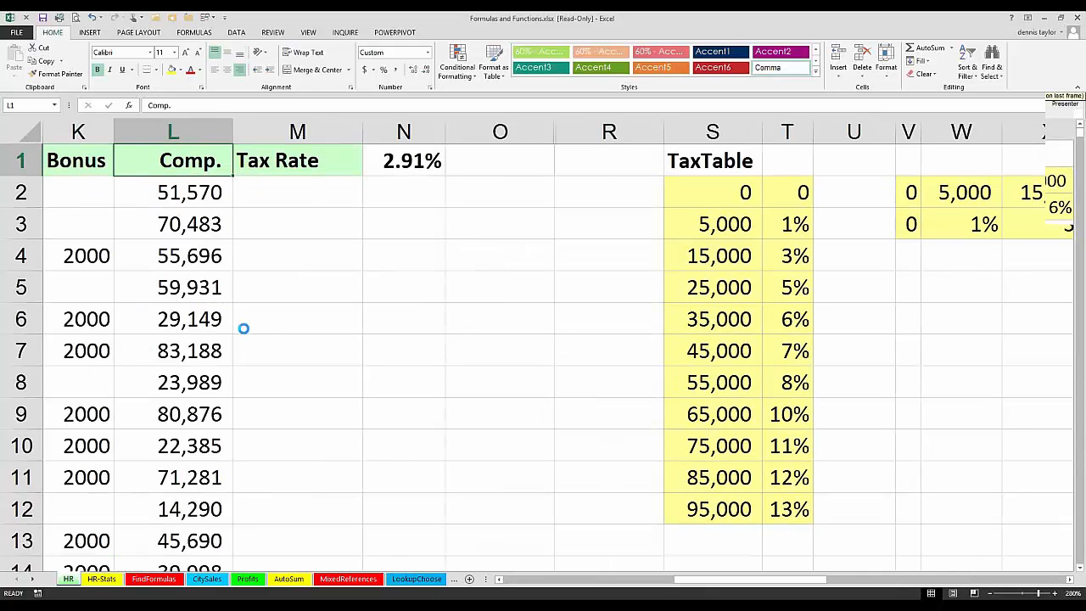
{"action": "scroll", "coordinate": [243, 329], "scroll_direction": "down", "scroll_amount": 6}
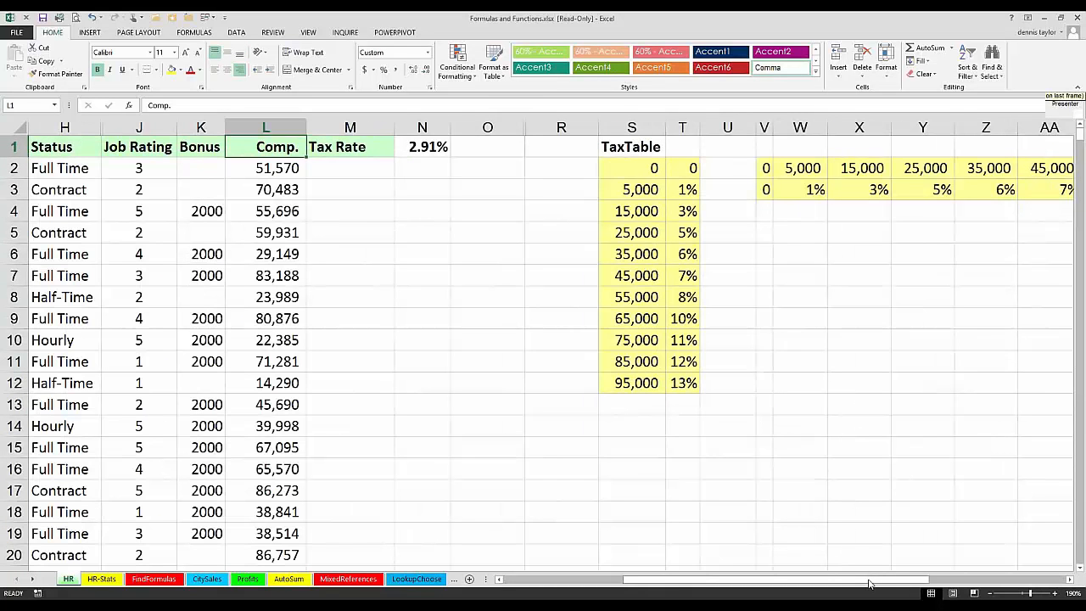
{"action": "left_click_drag", "start_coordinate": [869, 583], "coordinate": [1028, 581]}
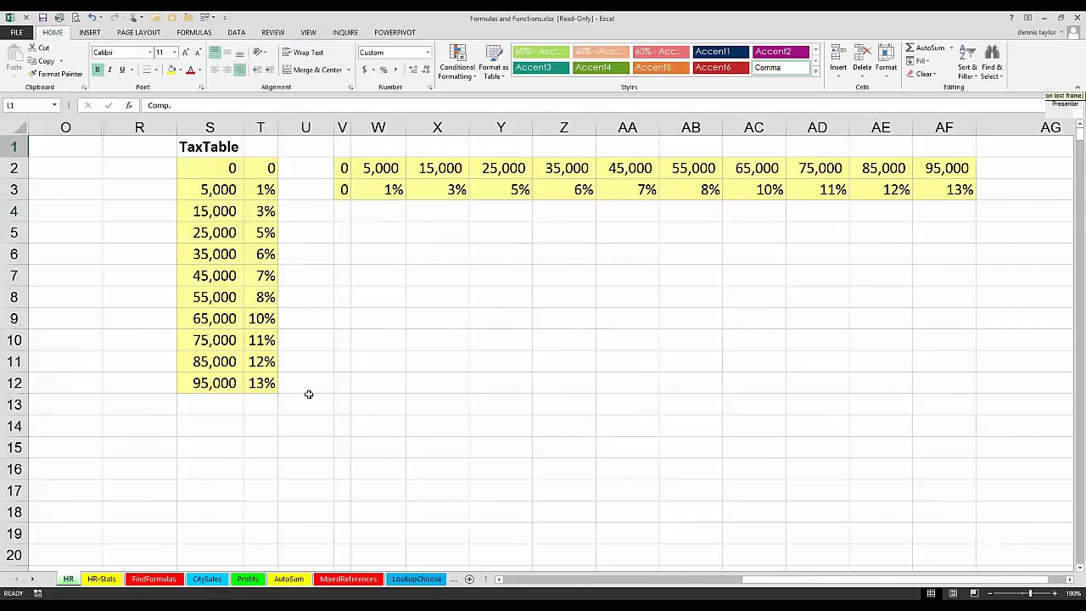
{"action": "left_click", "coordinate": [202, 167]}
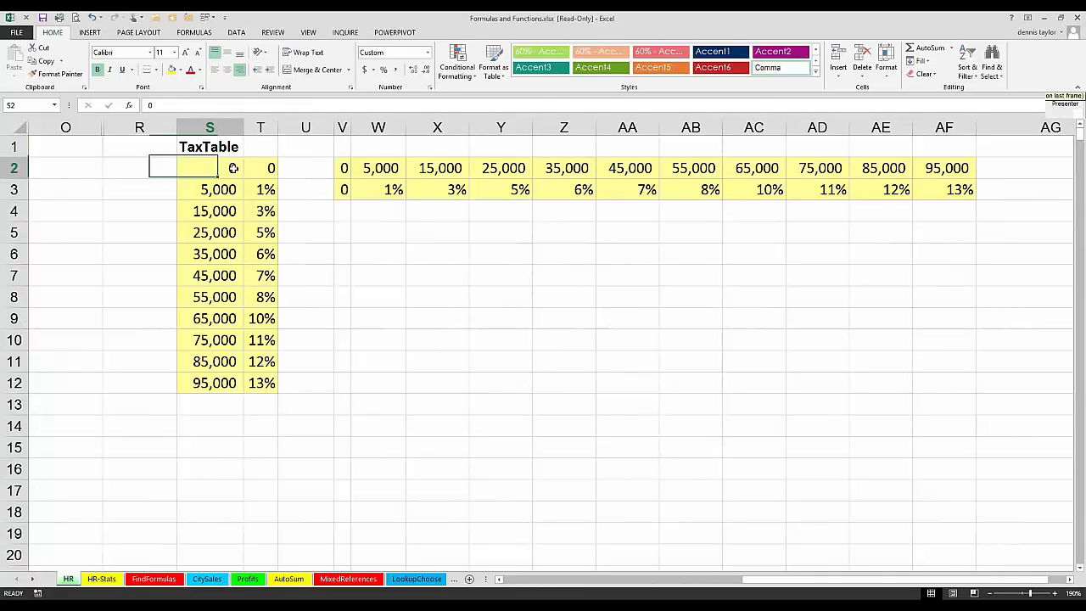
{"action": "left_click_drag", "start_coordinate": [234, 168], "coordinate": [270, 380]}
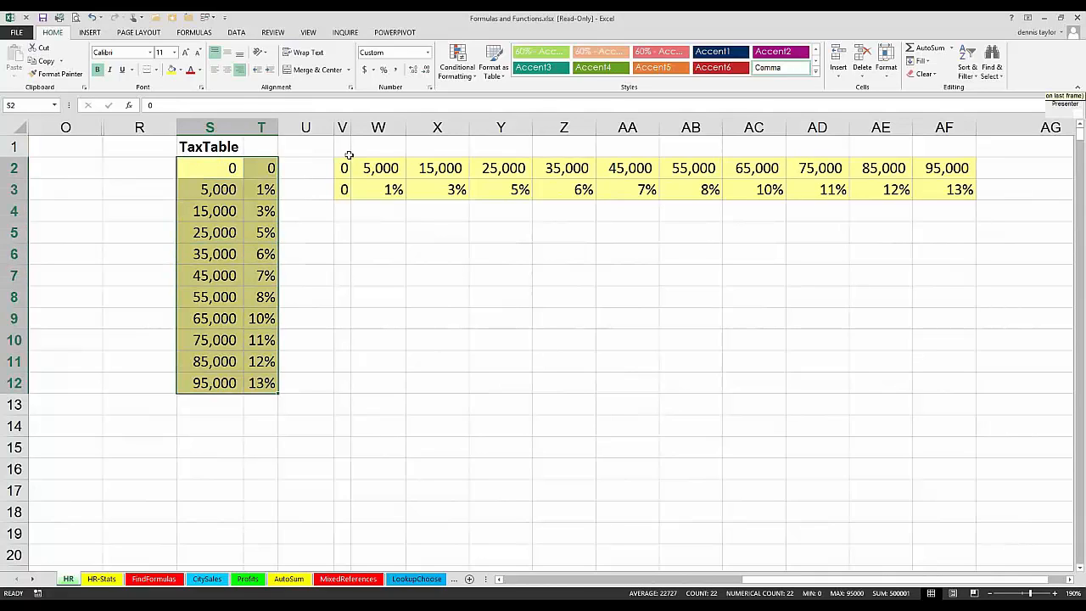
{"action": "left_click_drag", "start_coordinate": [343, 168], "coordinate": [938, 190]}
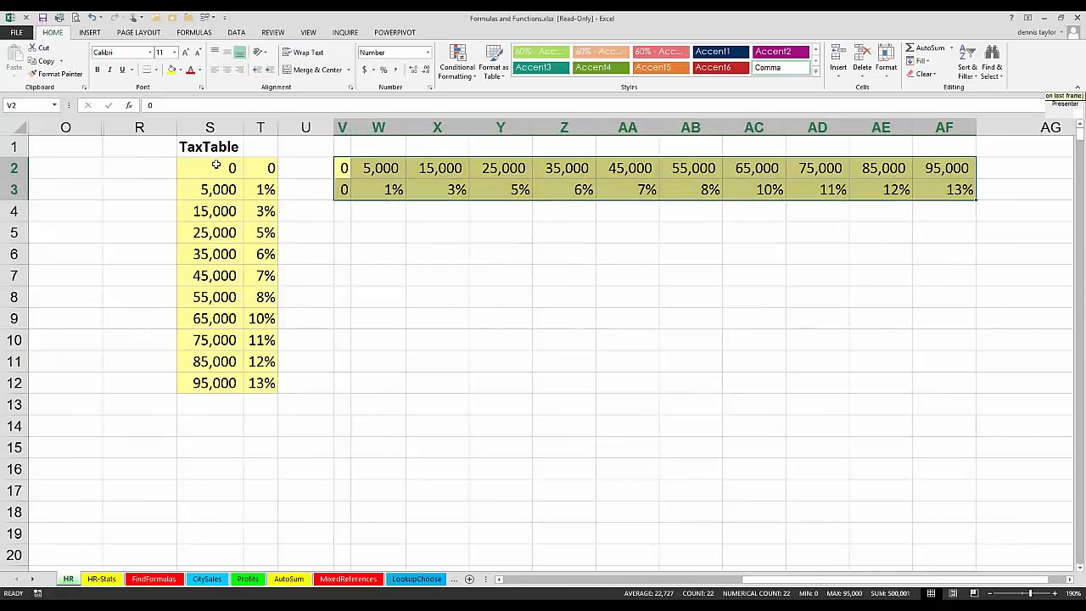
Step: Examine the vertical TaxTable in S2:T12 beside the Comp. column and the empty Tax Rate column
{"action": "left_click_drag", "start_coordinate": [216, 165], "coordinate": [261, 382]}
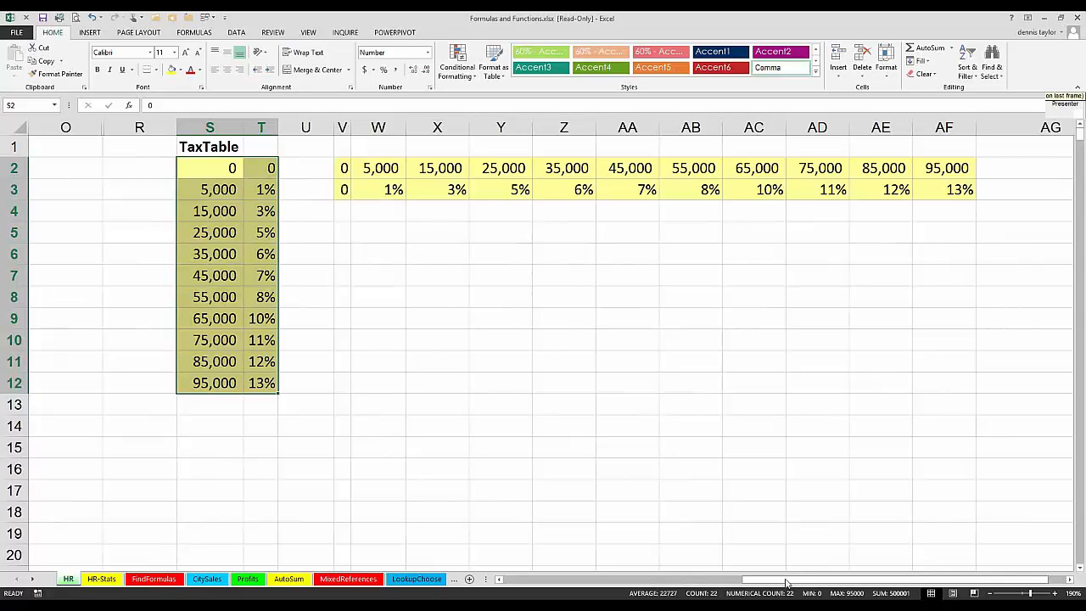
{"action": "left_click_drag", "start_coordinate": [774, 584], "coordinate": [736, 588]}
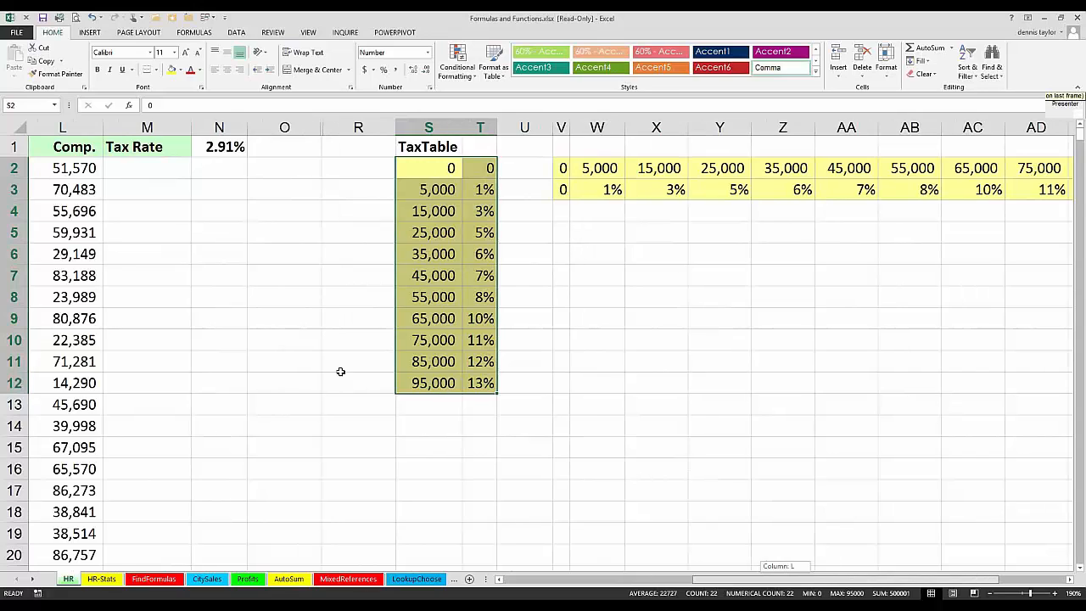
{"action": "left_click", "coordinate": [51, 146]}
{"action": "left_click", "coordinate": [145, 164]}
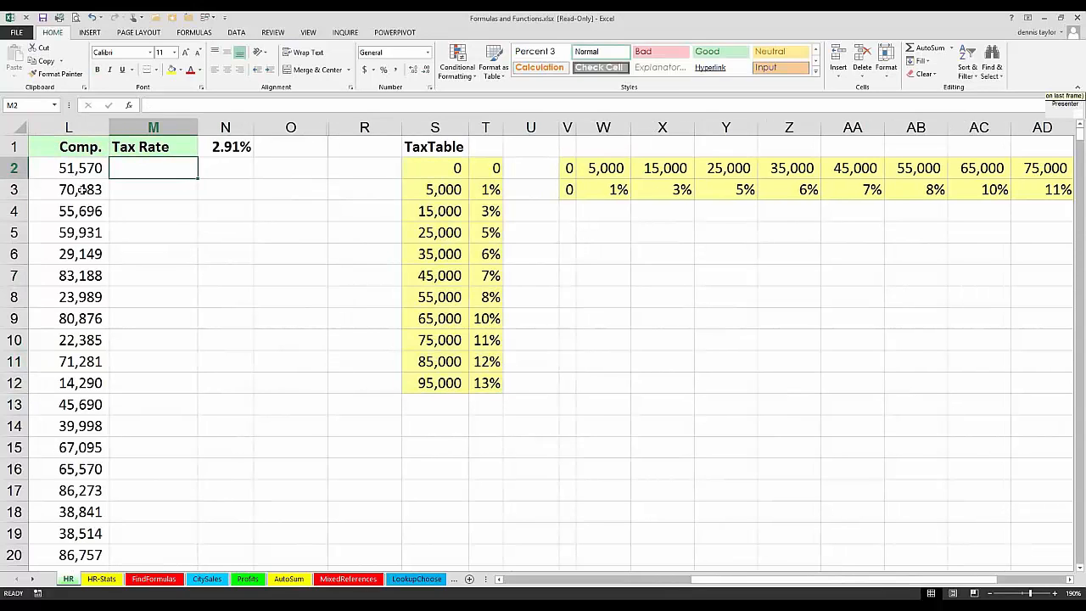
{"action": "left_click", "coordinate": [74, 173]}
{"action": "key", "text": "Return"}
{"action": "left_click", "coordinate": [52, 149]}
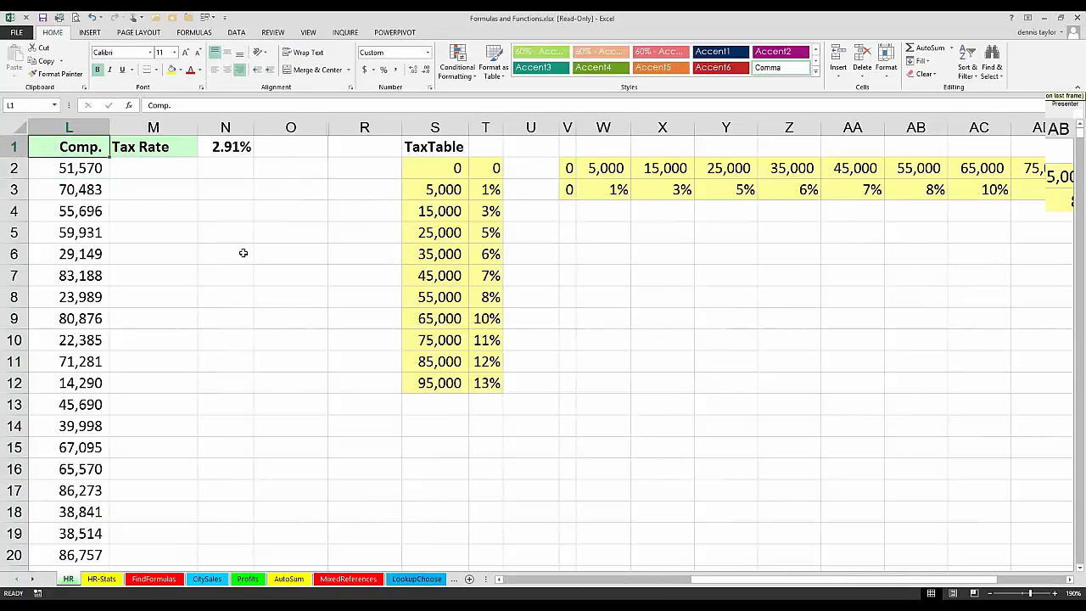
Step: Compare the compensation values in L3 and L7 with the 25,000, 35,000 and 55,000 rows of the TaxTable
{"action": "scroll", "coordinate": [242, 252], "scroll_direction": "up", "scroll_amount": 2}
{"action": "scroll", "coordinate": [242, 253], "scroll_direction": "up", "scroll_amount": 2}
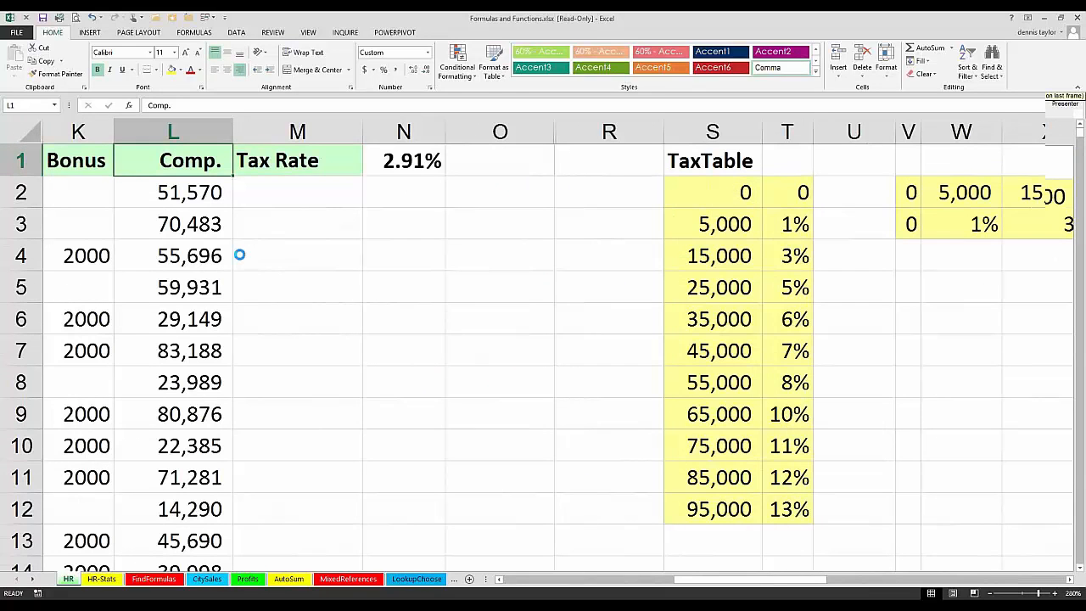
{"action": "scroll", "coordinate": [239, 254], "scroll_direction": "up", "scroll_amount": 2}
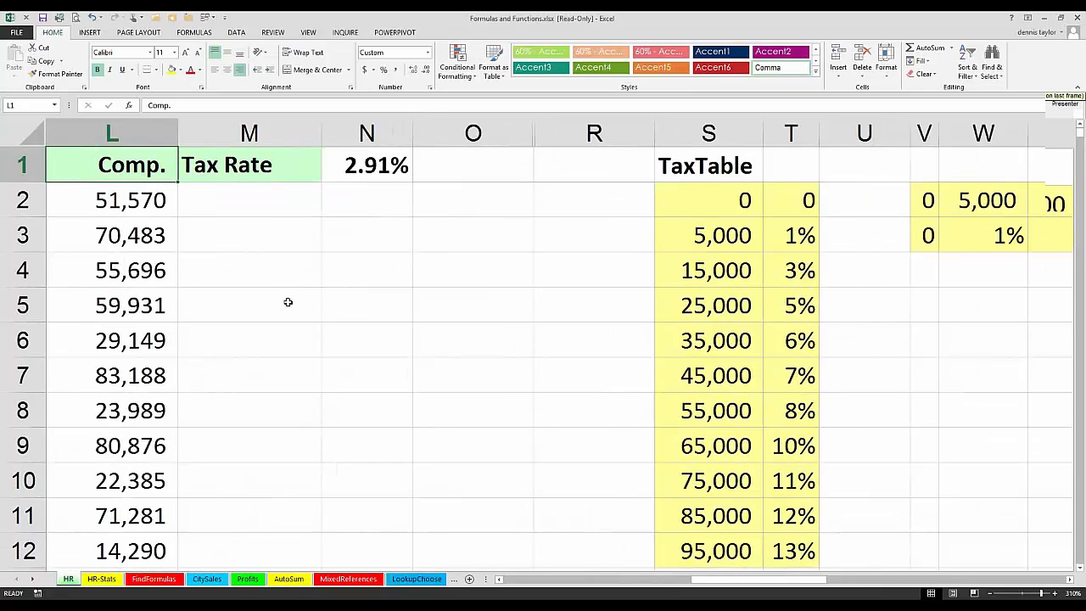
{"action": "scroll", "coordinate": [291, 304], "scroll_direction": "up", "scroll_amount": 1}
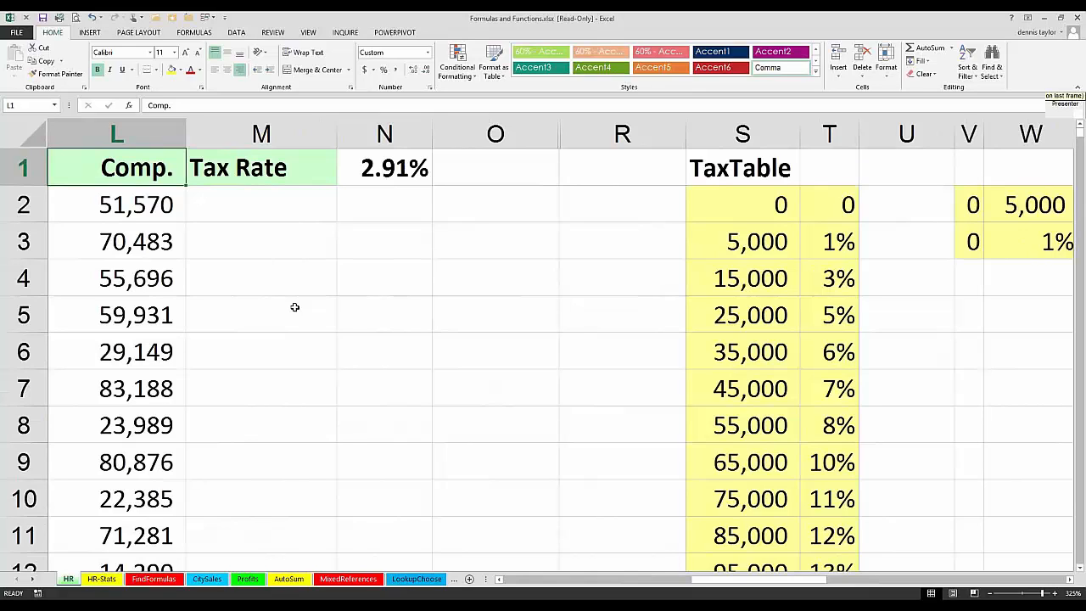
{"action": "left_click", "coordinate": [153, 220]}
{"action": "key", "text": "Down"}
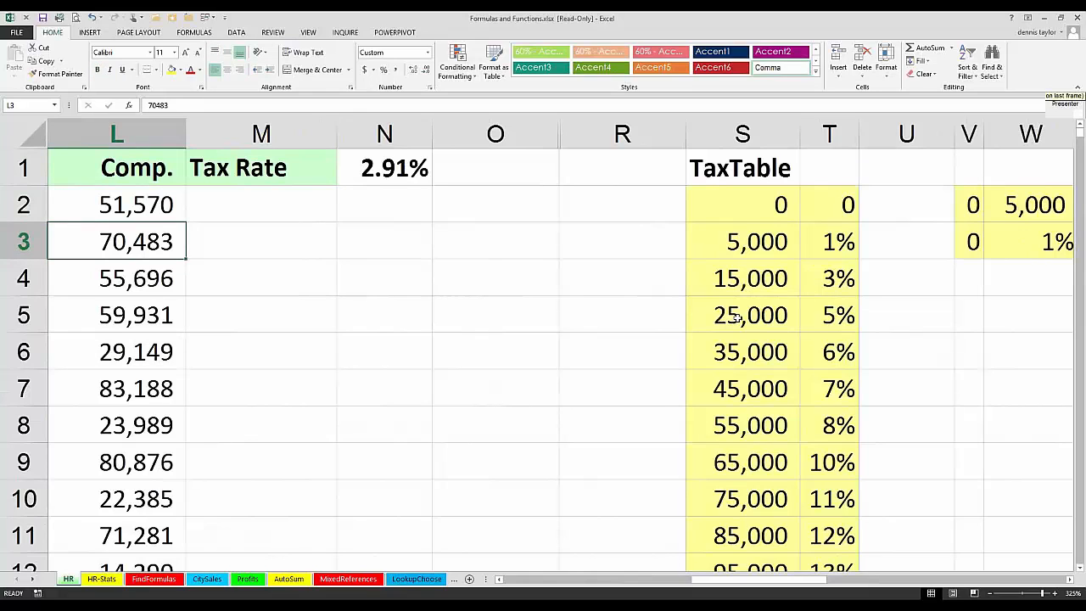
{"action": "left_click", "coordinate": [737, 320]}
{"action": "left_click", "coordinate": [735, 355]}
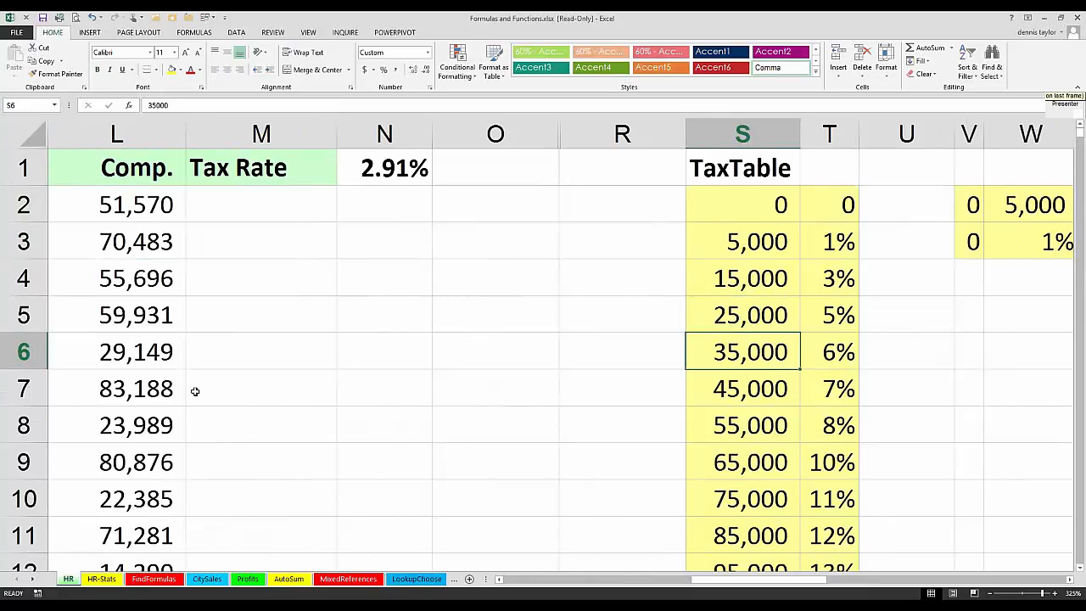
{"action": "left_click", "coordinate": [142, 391]}
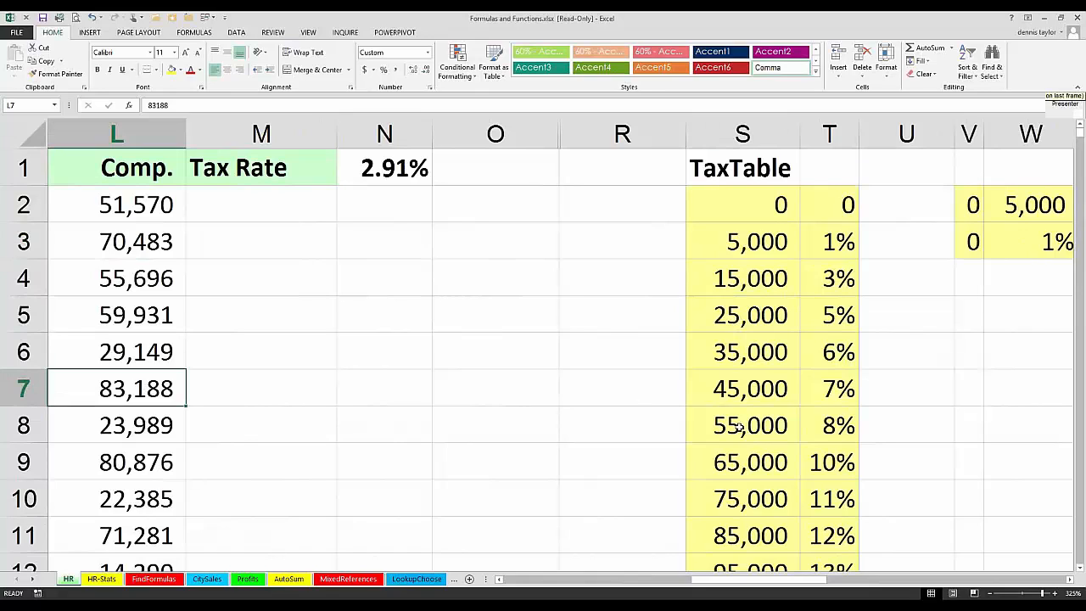
{"action": "left_click", "coordinate": [740, 427]}
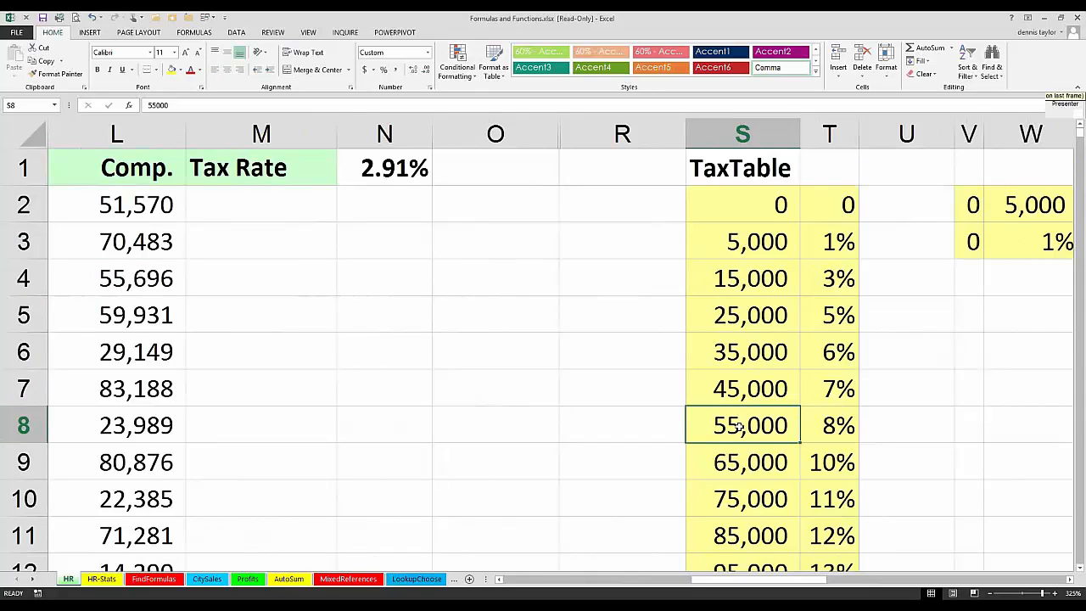
Step: Check the order of the threshold values in the TaxTable's first column, S2:S12, and its starting value
{"action": "left_click", "coordinate": [273, 213]}
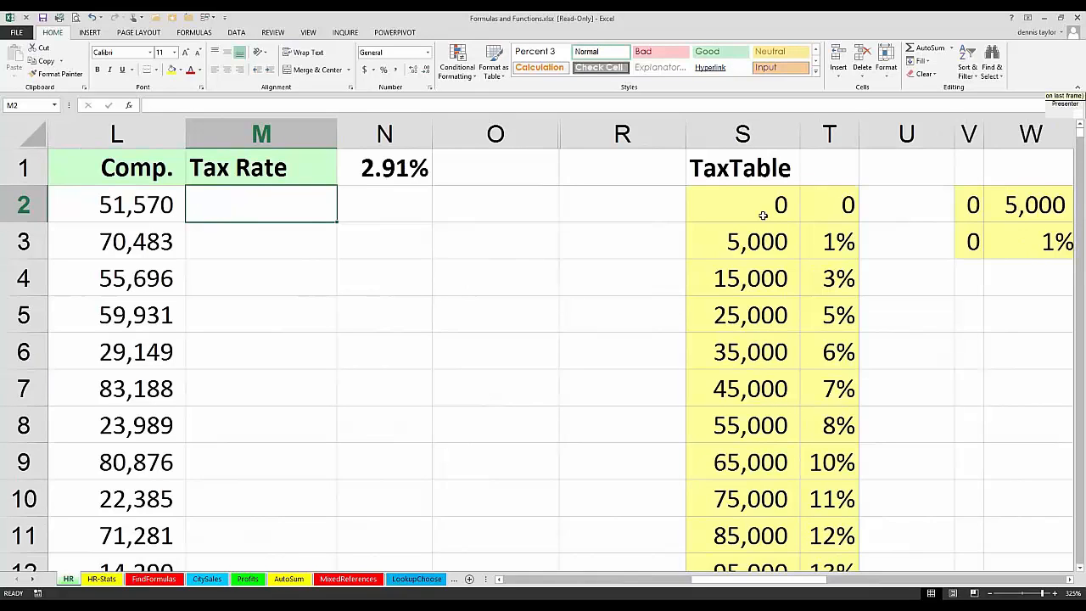
{"action": "left_click", "coordinate": [747, 207]}
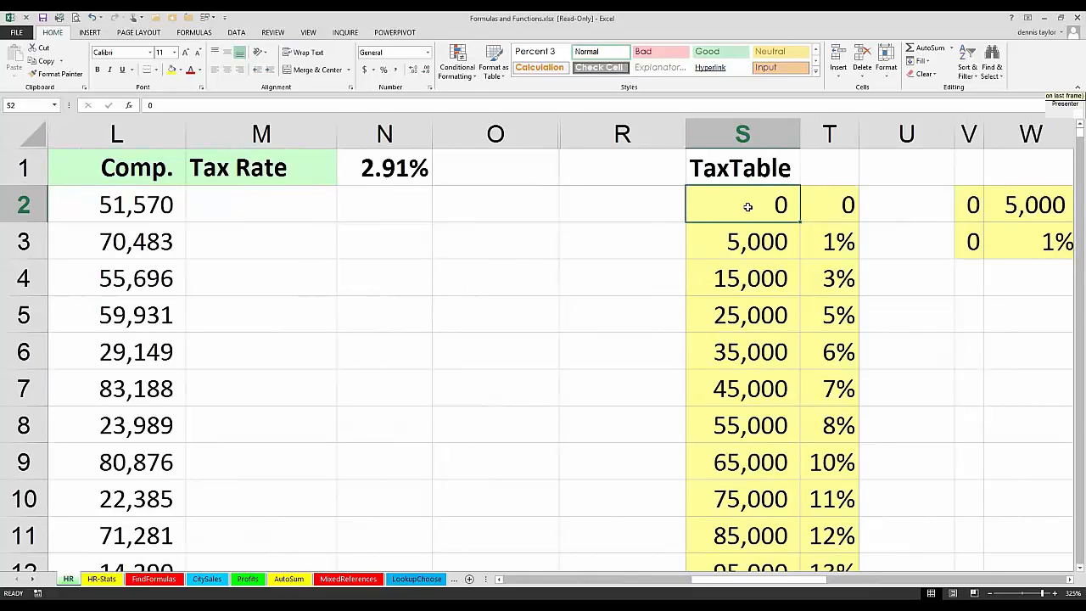
{"action": "left_click_drag", "start_coordinate": [750, 244], "coordinate": [764, 556]}
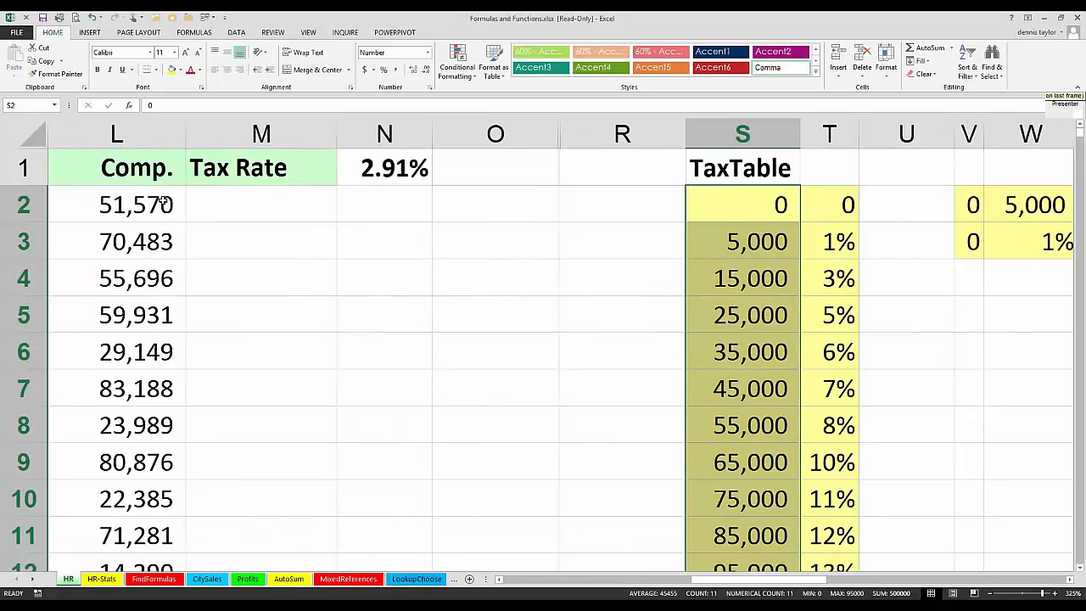
{"action": "left_click", "coordinate": [725, 209]}
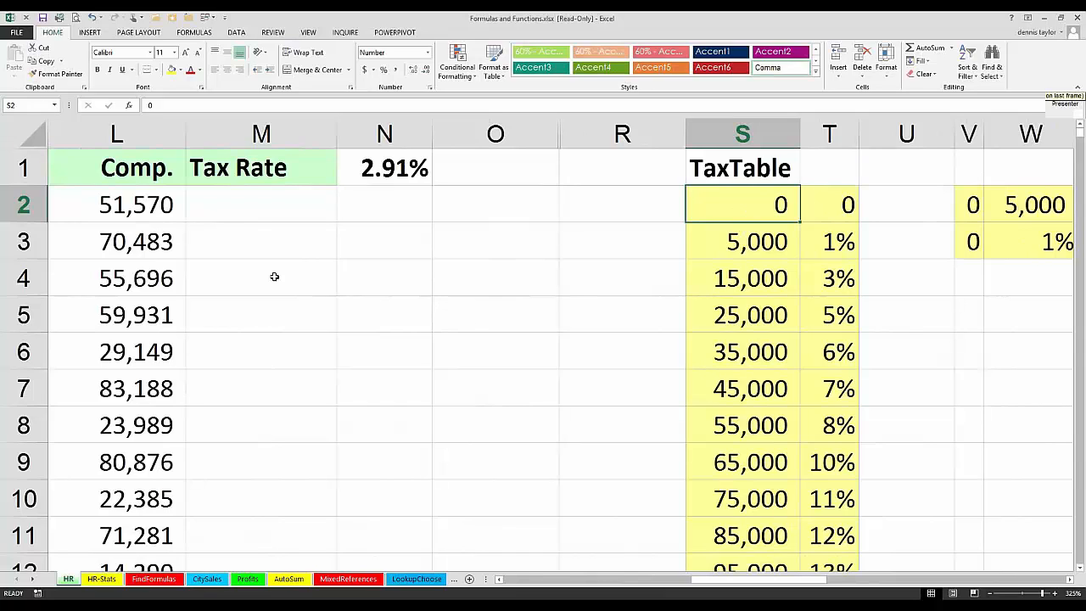
Step: Start a VLOOKUP formula in M2 with the compensation in L2 as the lookup value
{"action": "left_click", "coordinate": [253, 213]}
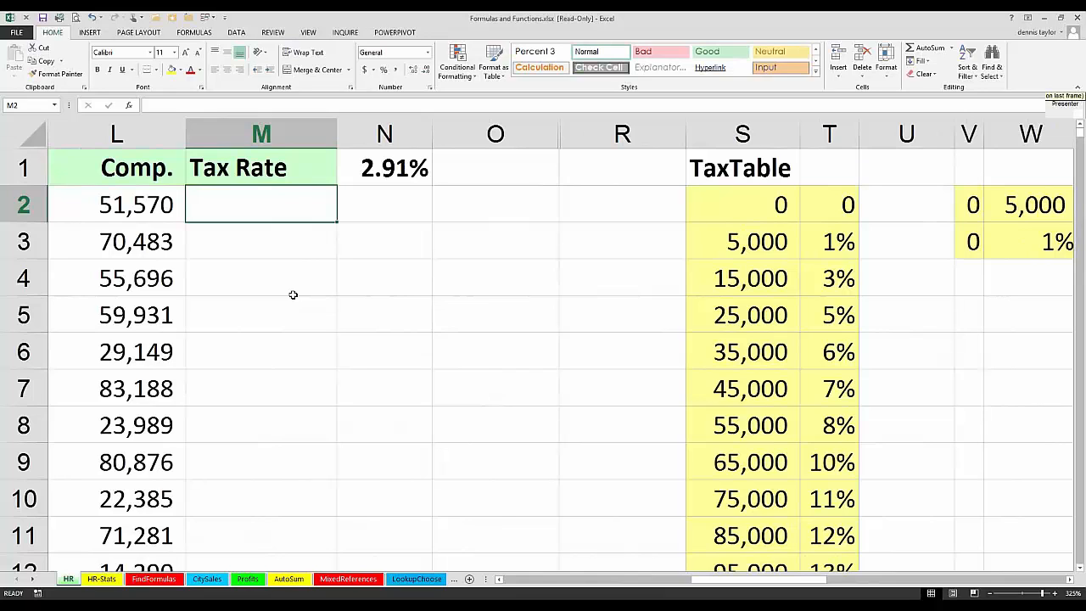
{"action": "type", "text": "=vl"}
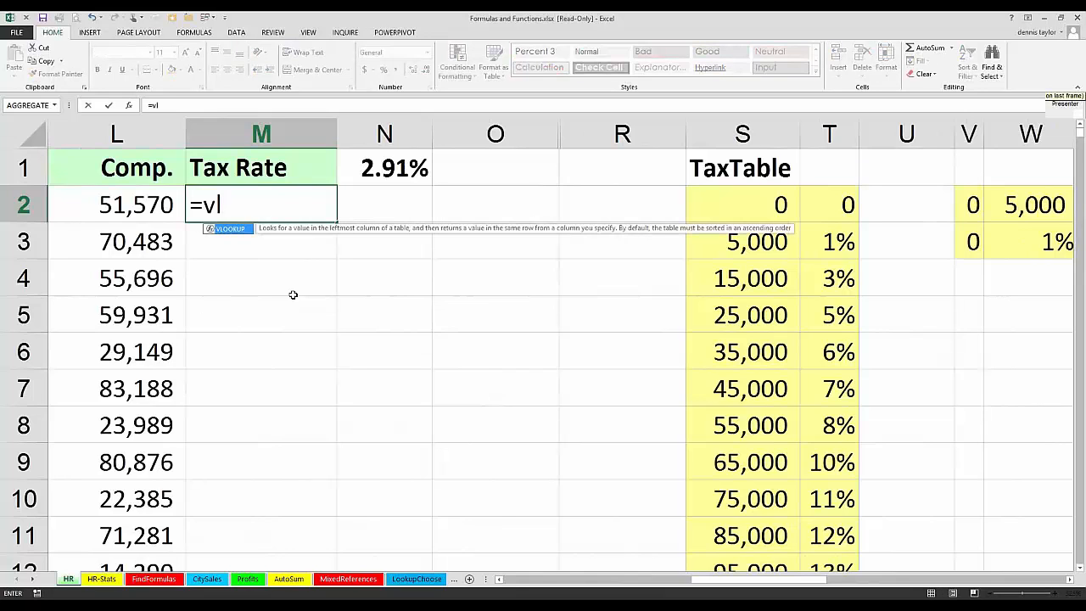
{"action": "type", "text": "ooku"}
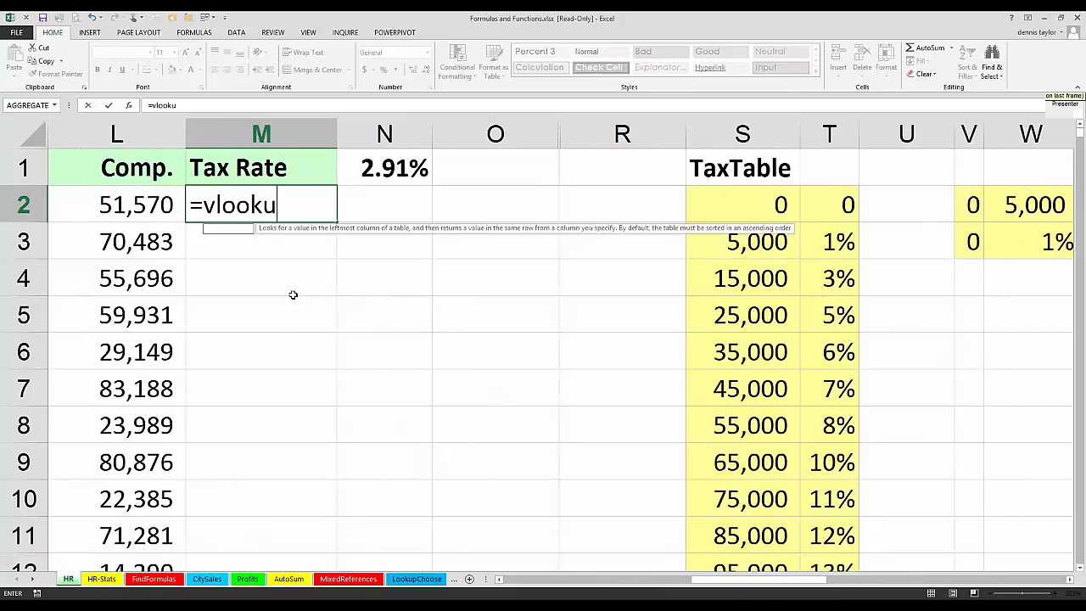
{"action": "type", "text": "p"}
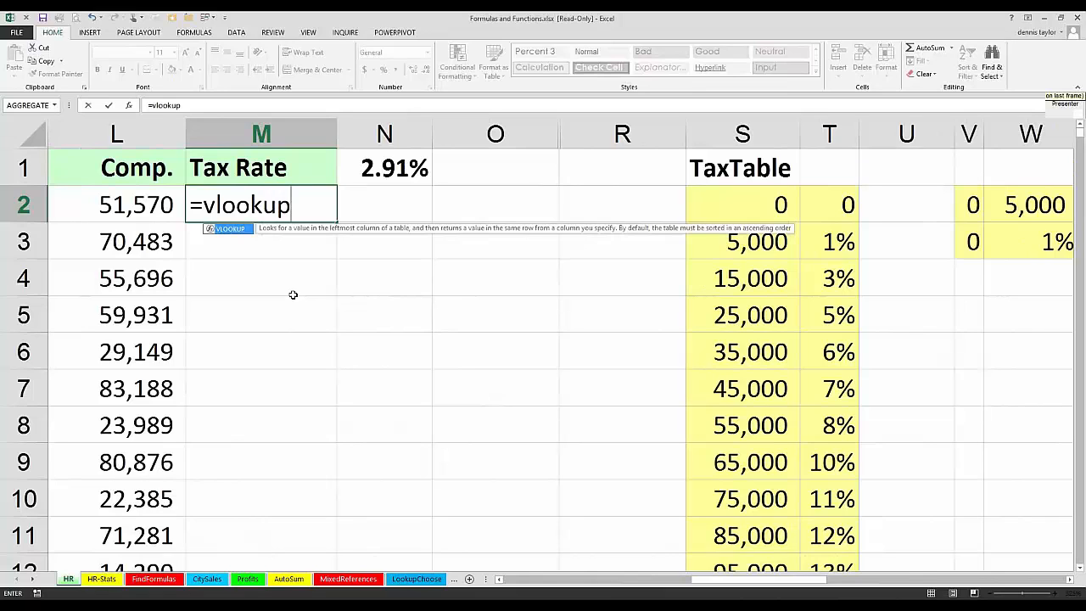
{"action": "type", "text": "("}
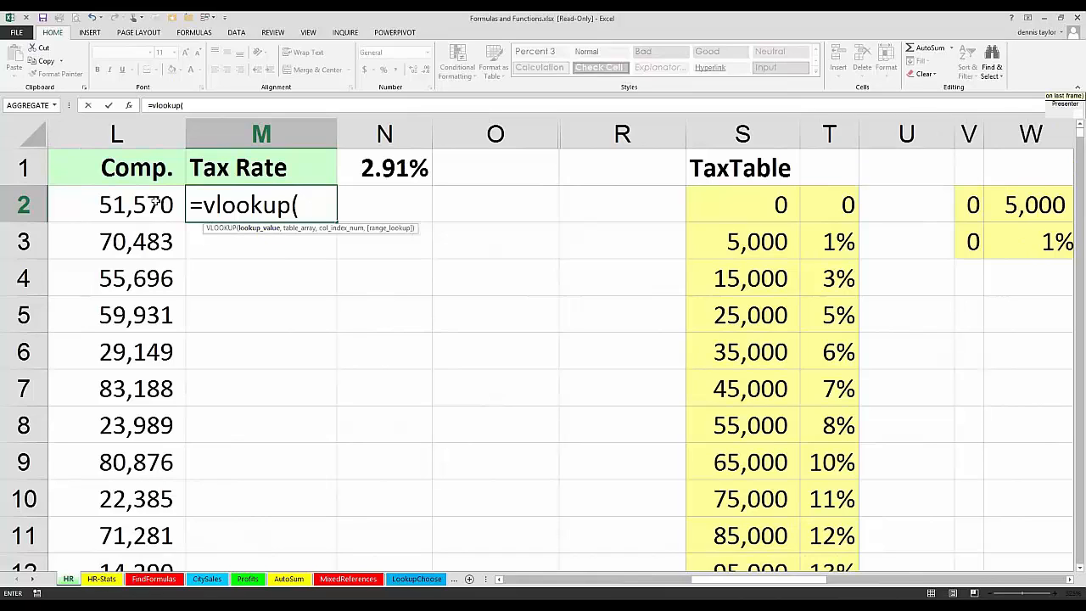
{"action": "left_click", "coordinate": [154, 202]}
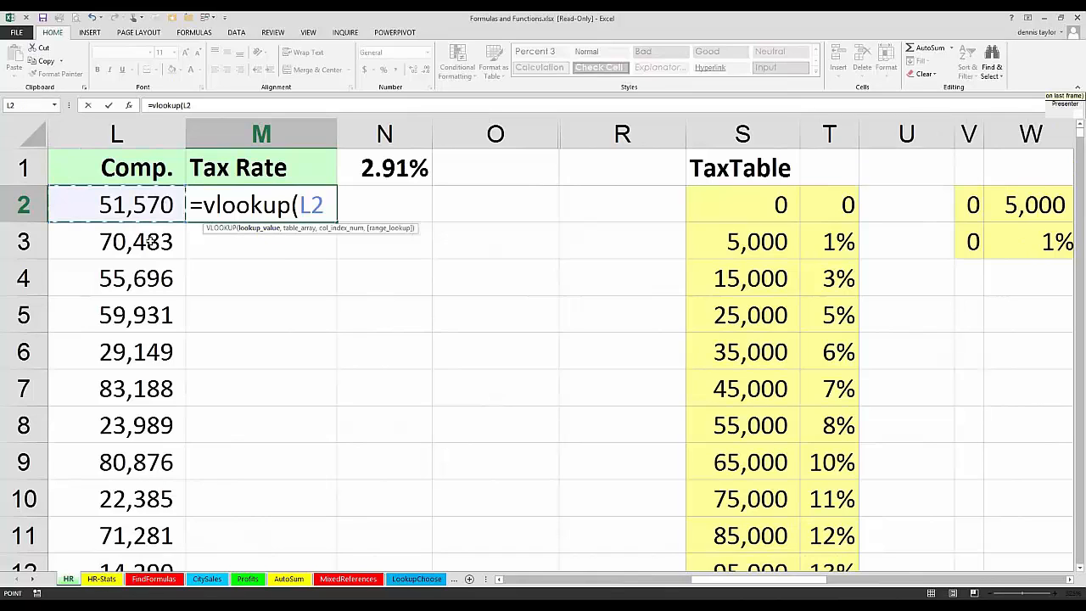
{"action": "type", "text": ","}
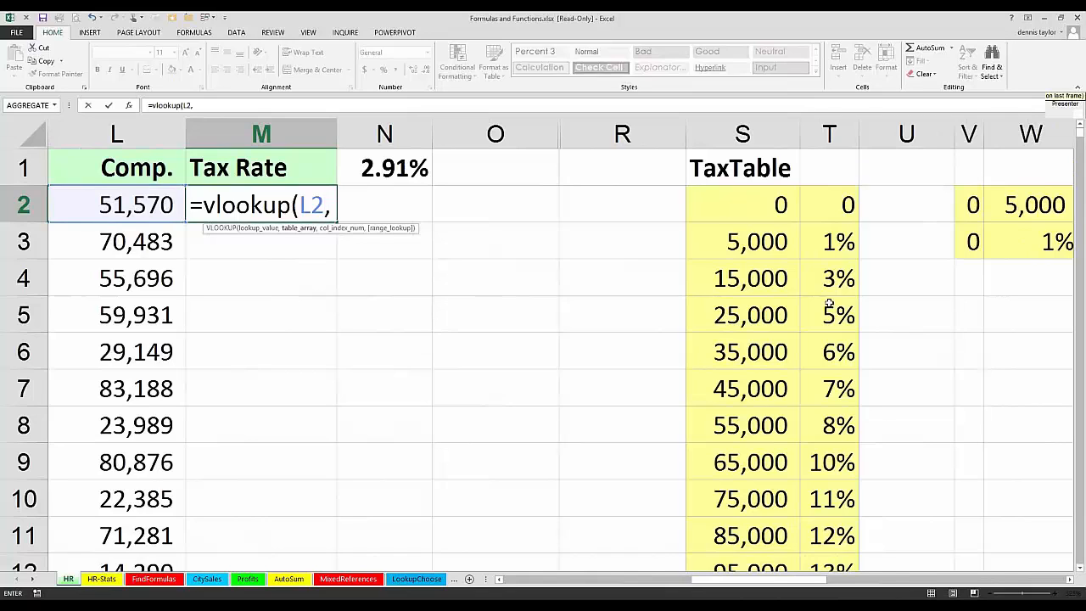
Step: Complete the VLOOKUP in M2 with table range S2:T12 and column index 2, and format the cell as a percentage
{"action": "left_click_drag", "start_coordinate": [742, 205], "coordinate": [832, 560]}
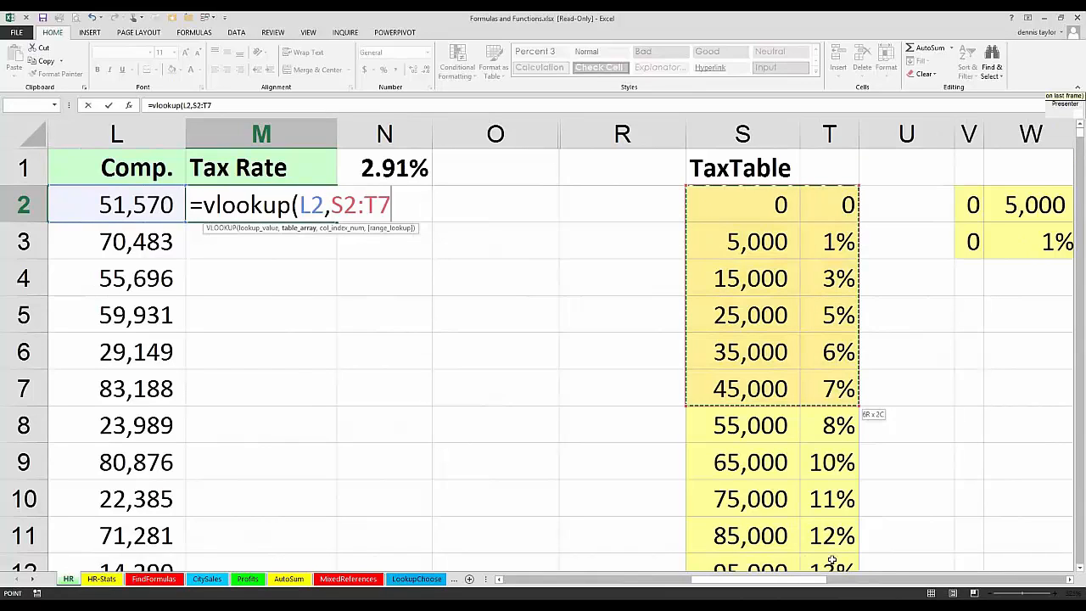
{"action": "key", "text": "ctrl+shift+Down"}
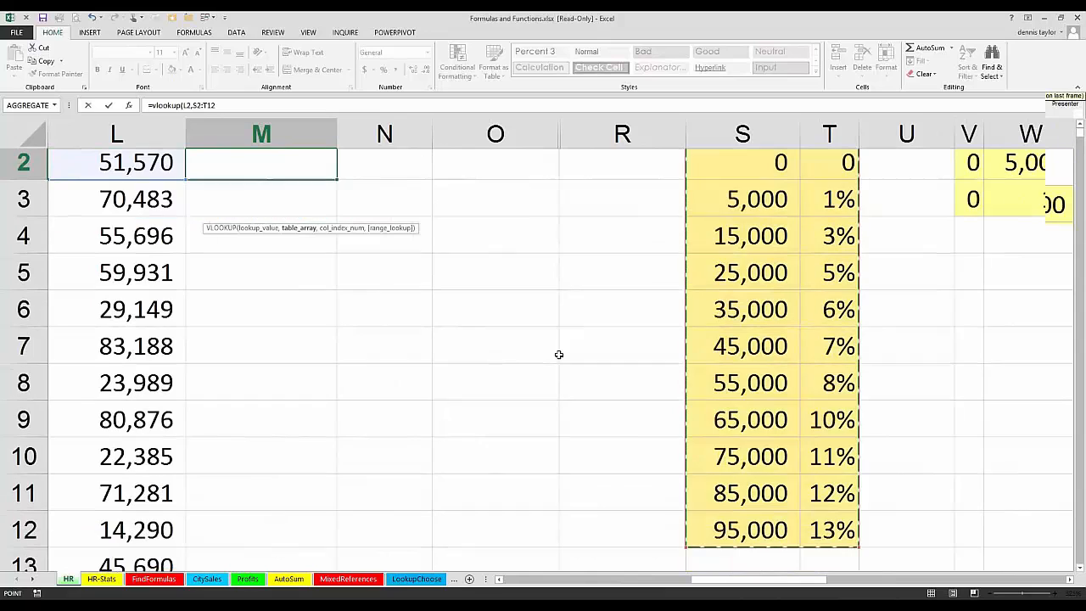
{"action": "scroll", "coordinate": [559, 368], "scroll_direction": "up", "scroll_amount": 1}
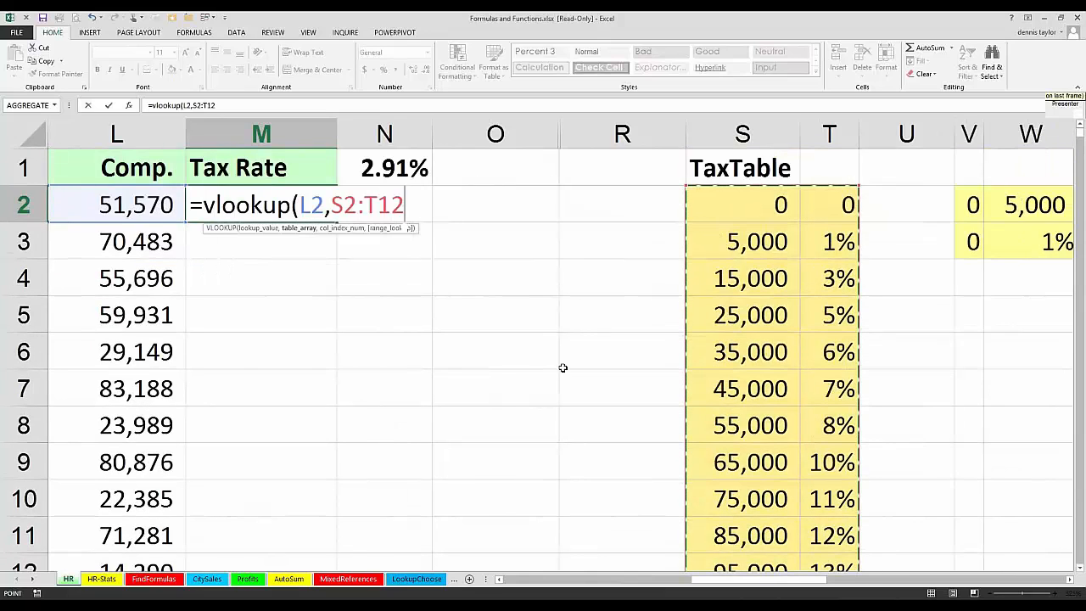
{"action": "type", "text": ","}
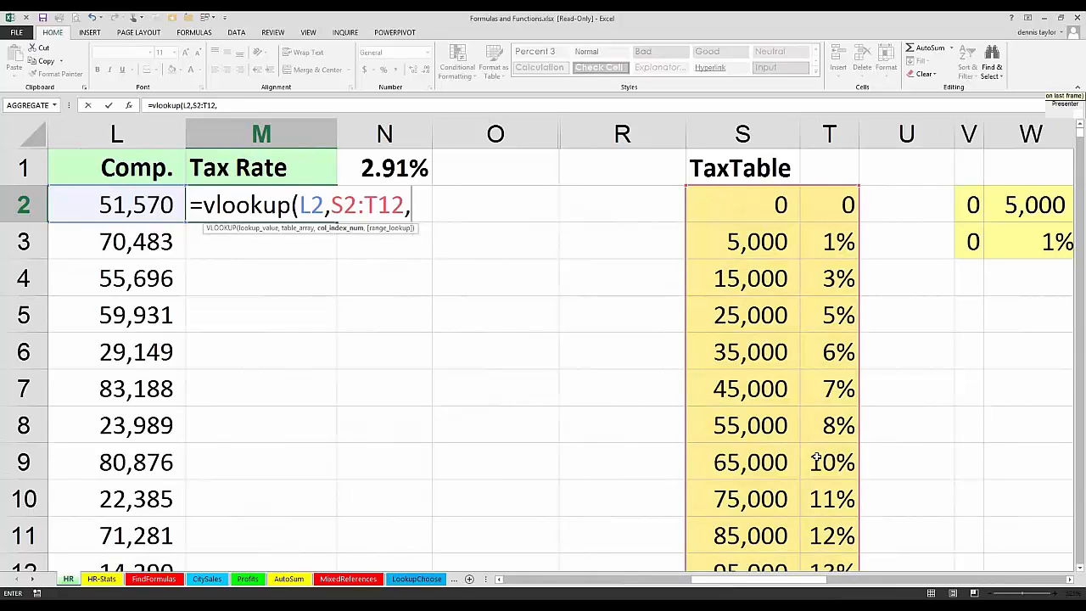
{"action": "type", "text": "2"}
{"action": "key", "text": "ctrl+Return"}
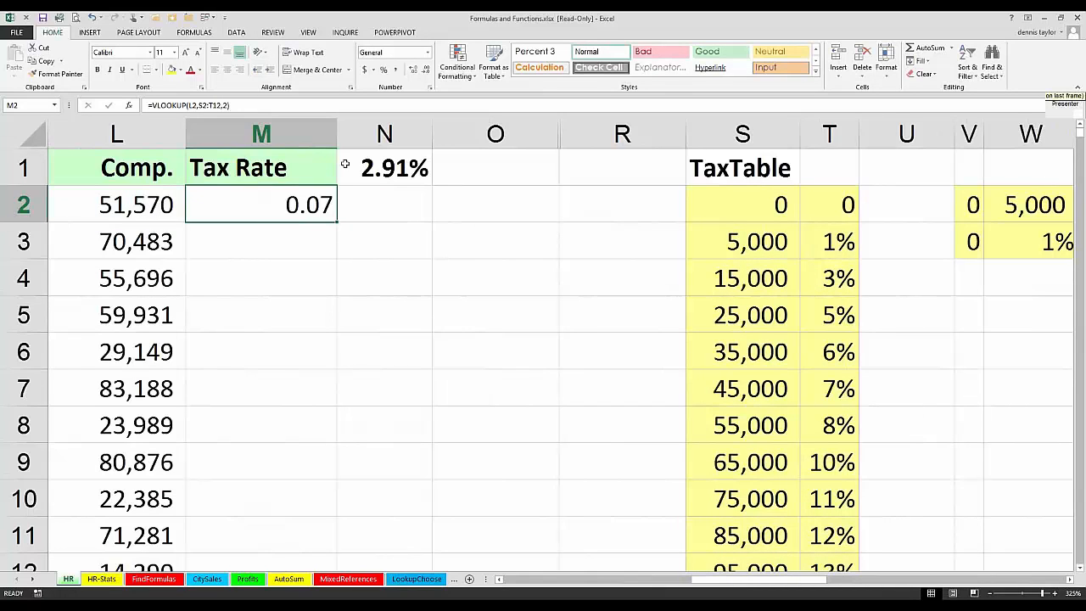
{"action": "left_click", "coordinate": [384, 72]}
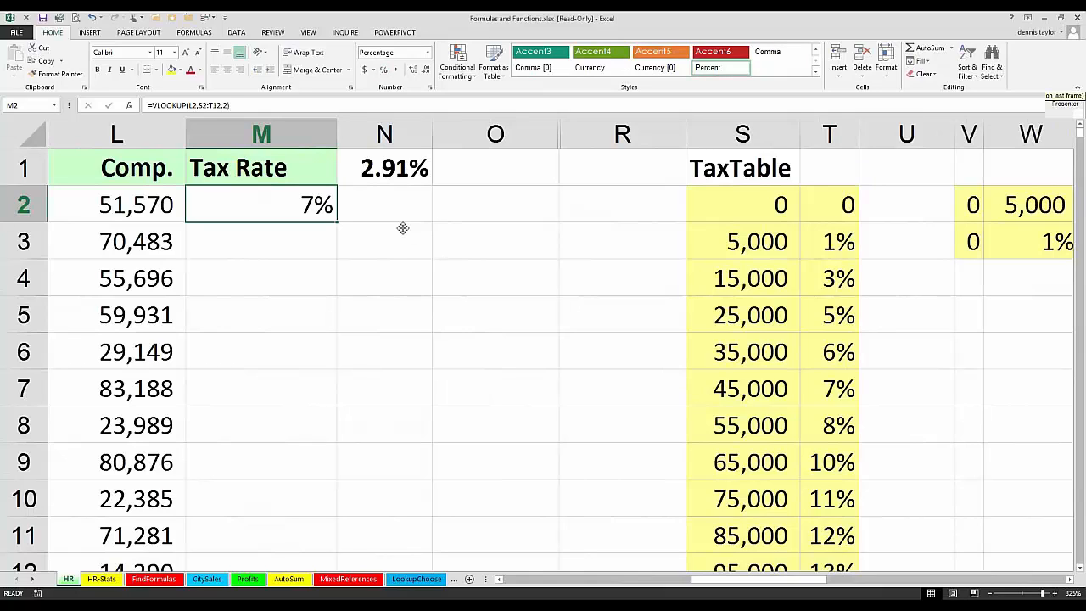
Step: Make the table range in M2's VLOOKUP formula absolute, as $S$2:$T$12
{"action": "key", "text": "F2"}
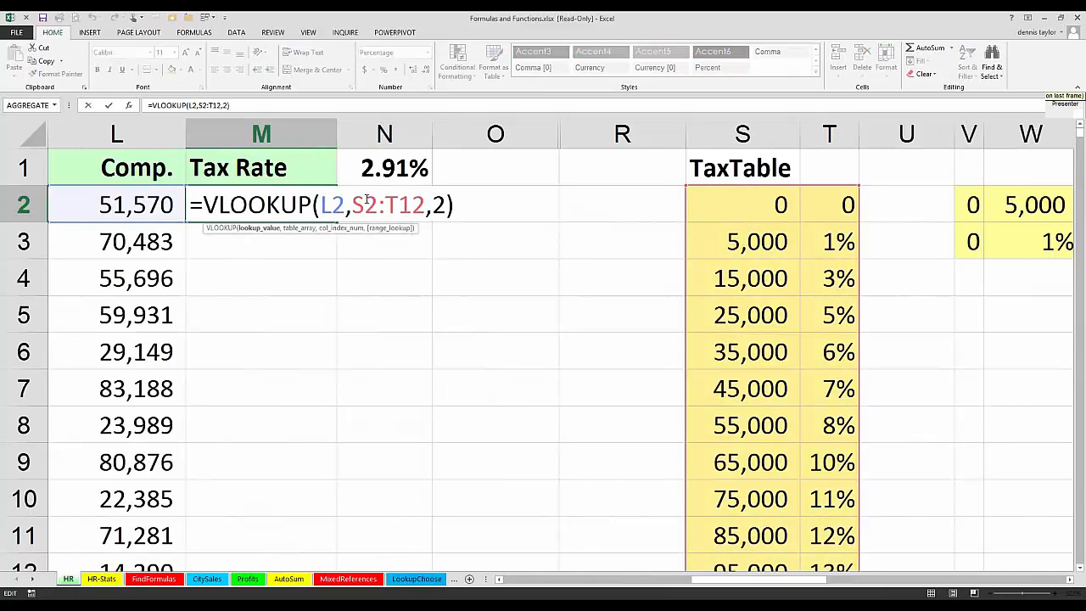
{"action": "left_click_drag", "start_coordinate": [426, 205], "coordinate": [353, 206]}
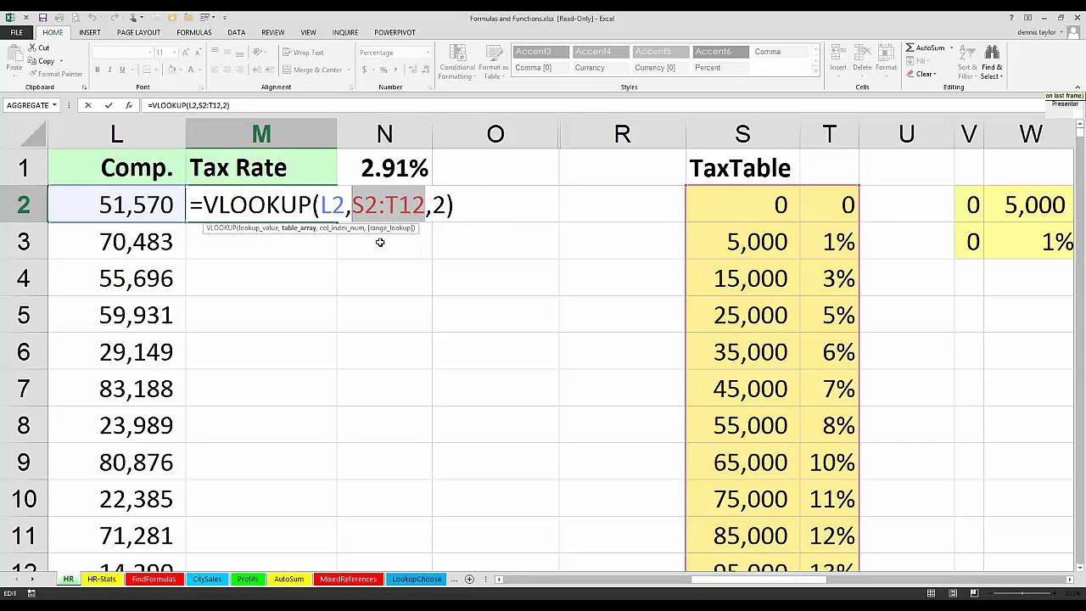
{"action": "key", "text": "F4"}
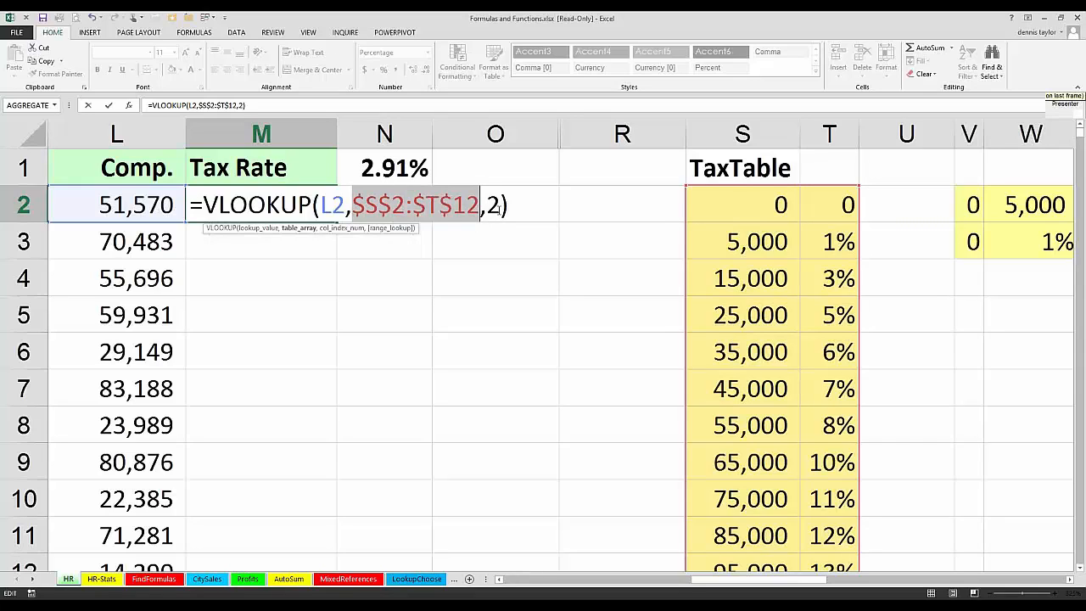
{"action": "left_click", "coordinate": [500, 209]}
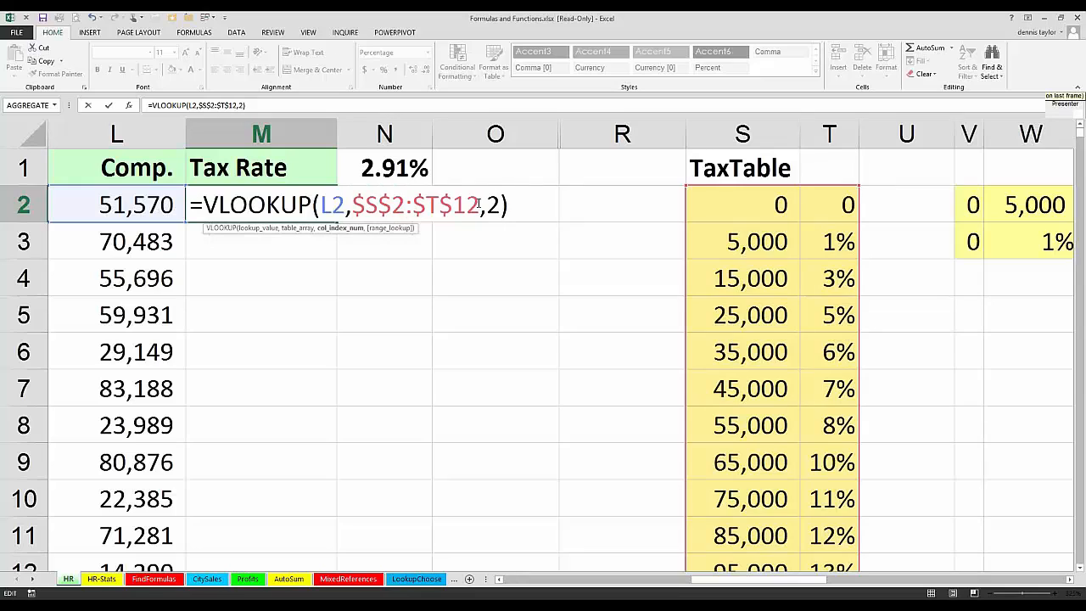
{"action": "left_click_drag", "start_coordinate": [370, 207], "coordinate": [480, 206]}
{"action": "left_click_drag", "start_coordinate": [365, 206], "coordinate": [482, 208]}
{"action": "key", "text": "ctrl+Return"}
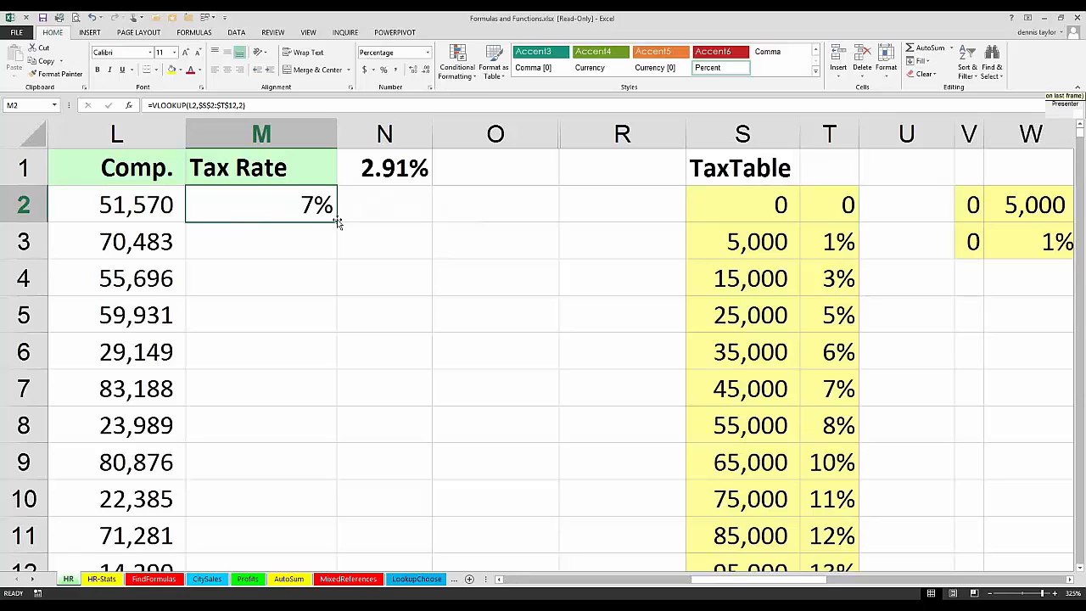
Step: Copy the VLOOKUP formula from M2 down the Tax Rate column to M699 and check the last rows
{"action": "double_click", "coordinate": [336, 220]}
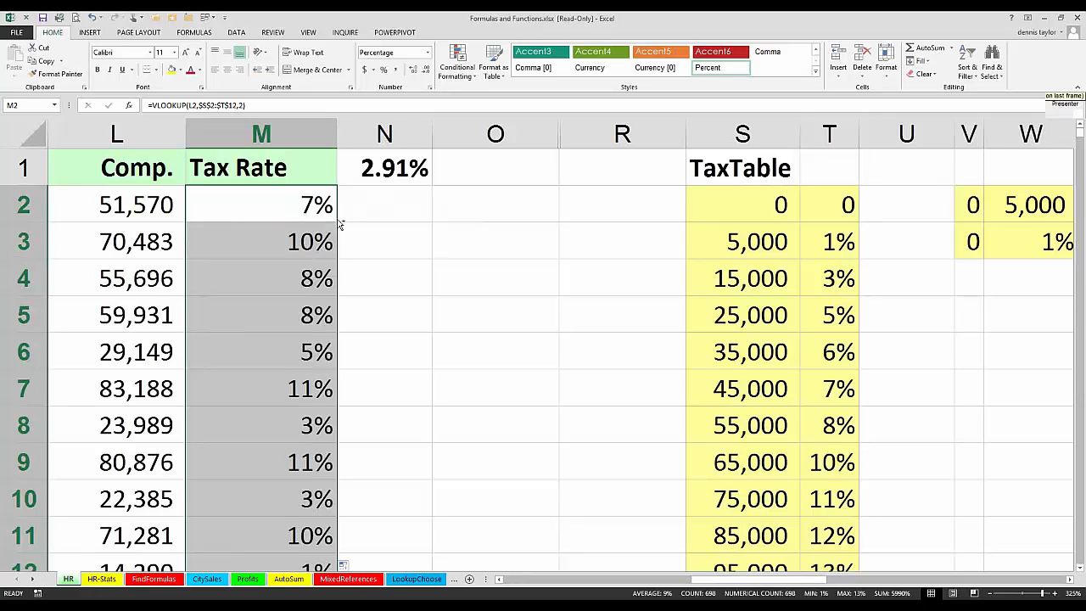
{"action": "key", "text": "ctrl+period"}
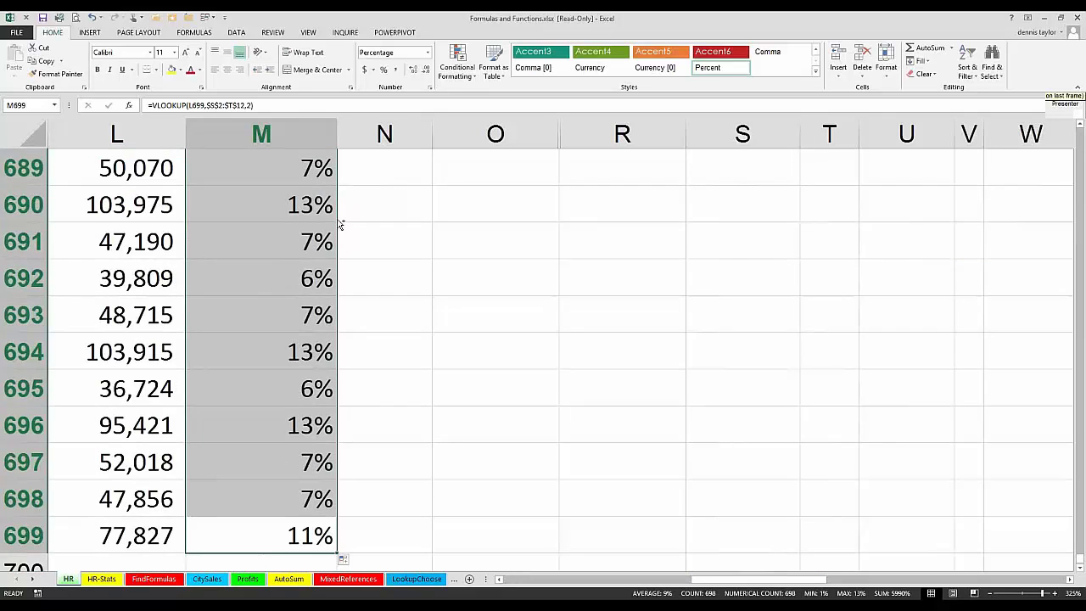
Step: Return to the start of the Tax Rate column and compare the compensation in L3 with the 65,000 and 75,000 rows of the TaxTable
{"action": "key", "text": "ctrl+period"}
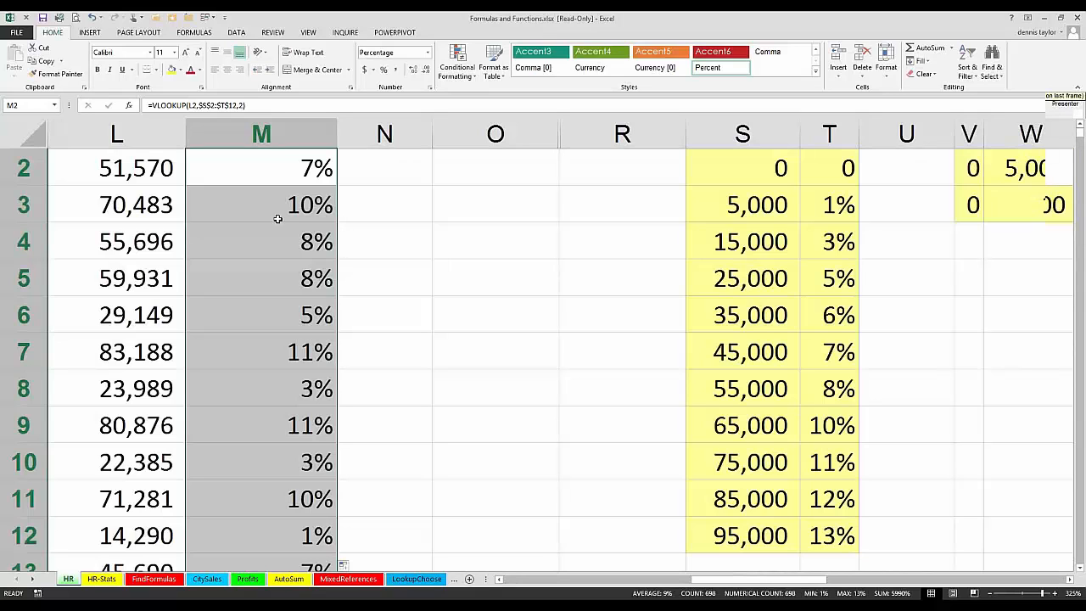
{"action": "scroll", "coordinate": [282, 306], "scroll_direction": "up", "scroll_amount": 1}
{"action": "left_click", "coordinate": [192, 256]}
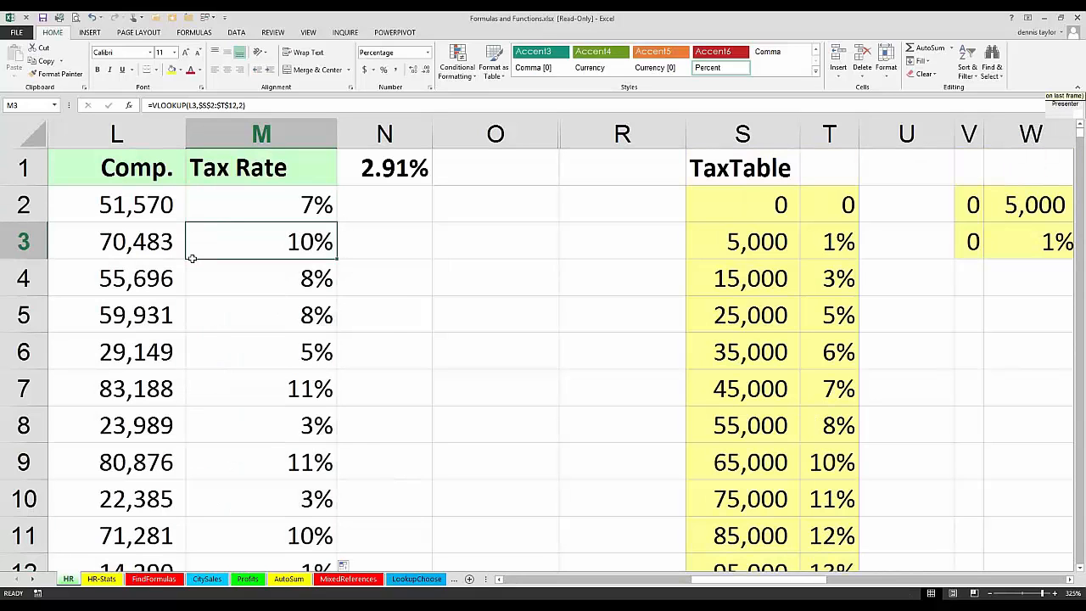
{"action": "left_click", "coordinate": [152, 245]}
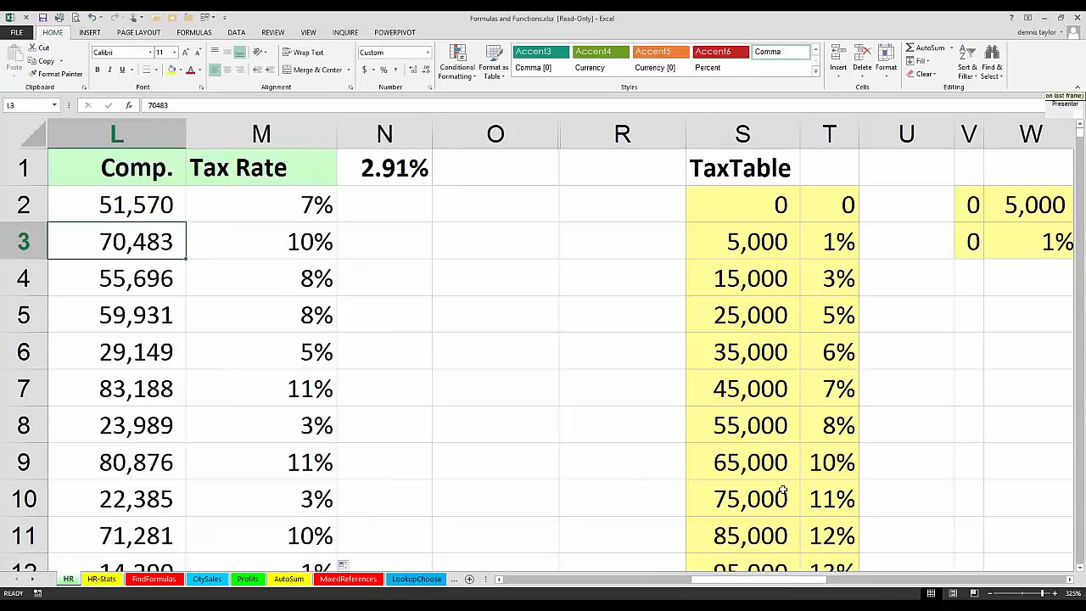
{"action": "left_click_drag", "start_coordinate": [782, 490], "coordinate": [810, 487]}
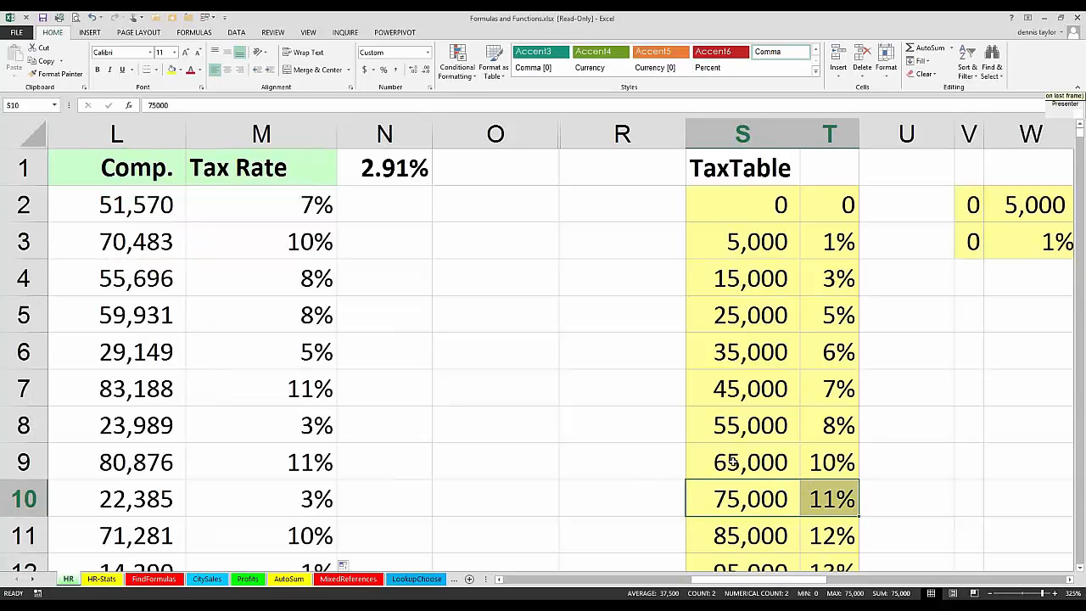
{"action": "left_click_drag", "start_coordinate": [731, 460], "coordinate": [804, 459]}
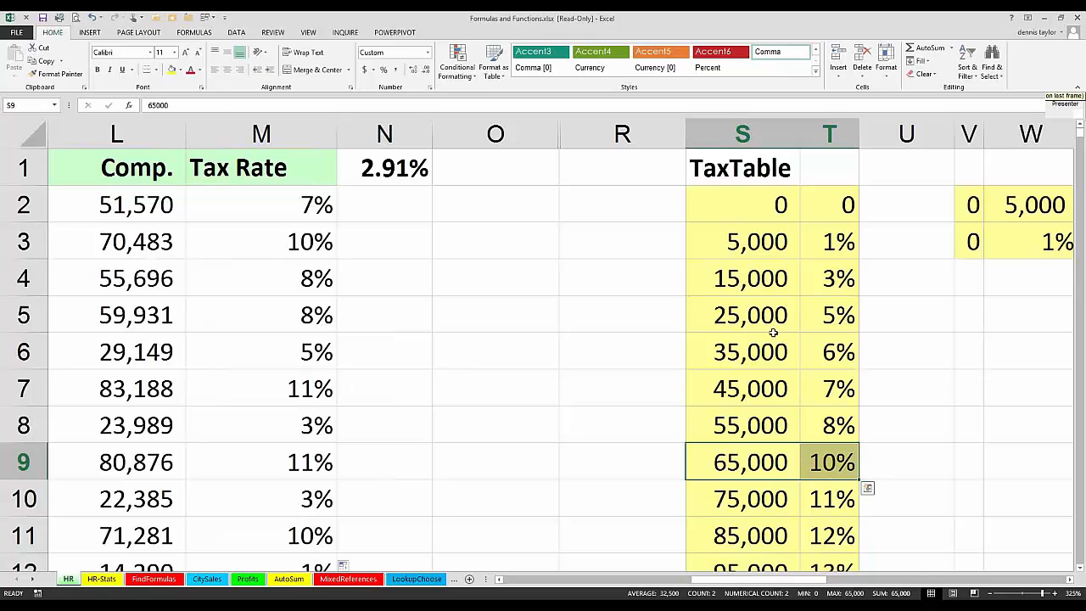
Step: Change the TaxTable threshold in S6 to 85,000 to try a table that is out of ascending order
{"action": "left_click", "coordinate": [733, 365]}
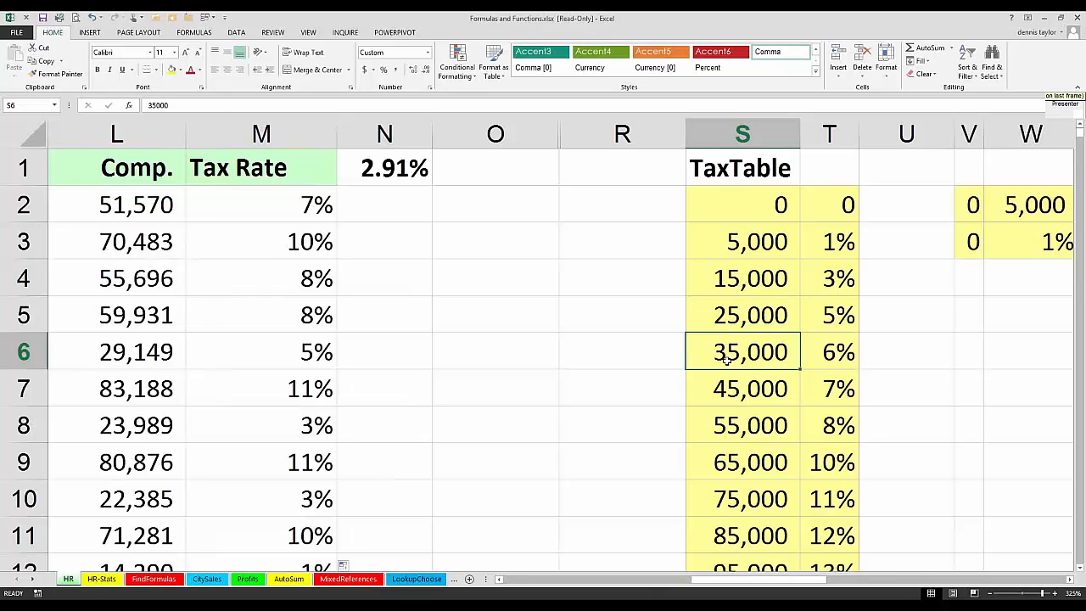
{"action": "double_click", "coordinate": [730, 354]}
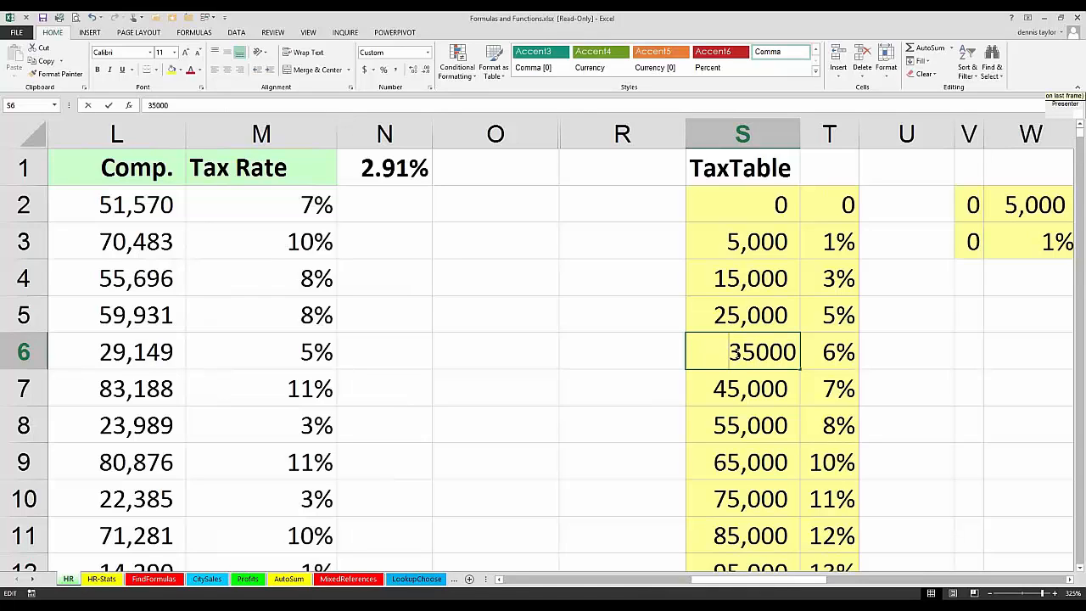
{"action": "key", "text": "shift+Right"}
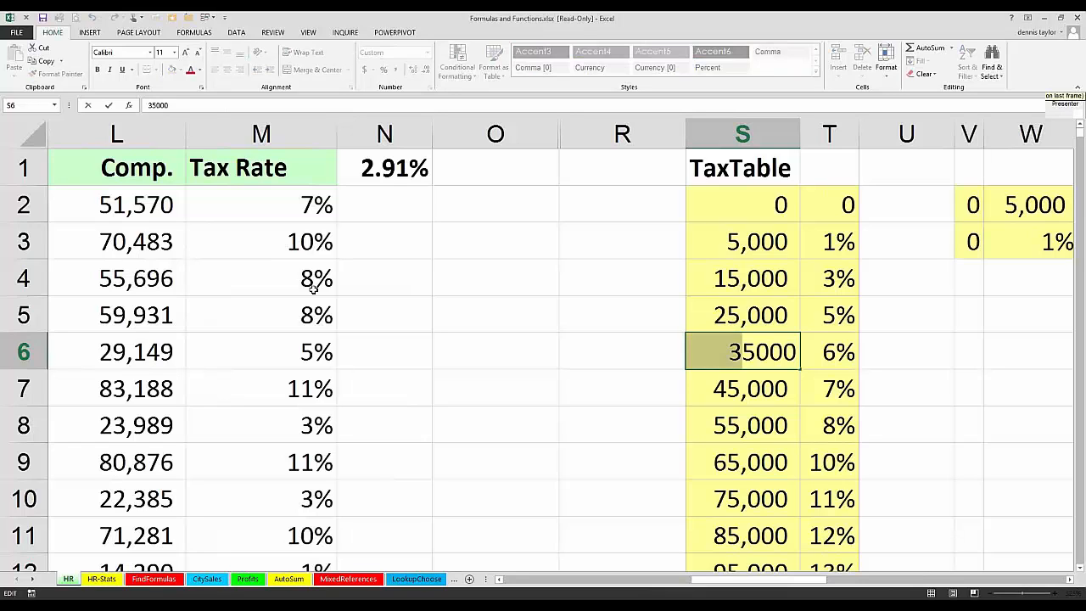
{"action": "type", "text": "8"}
{"action": "key", "text": "Return"}
Step: Check the Tax Rate column against the compensations with the altered threshold, and undo the change in S6
{"action": "scroll", "coordinate": [404, 392], "scroll_direction": "down", "scroll_amount": 1}
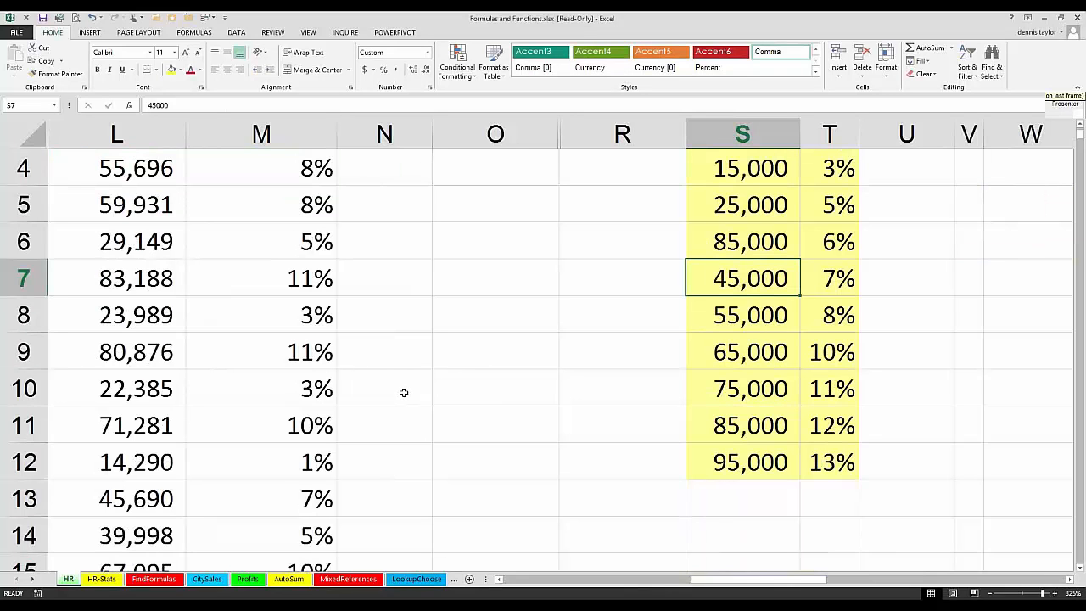
{"action": "scroll", "coordinate": [403, 391], "scroll_direction": "down", "scroll_amount": 9}
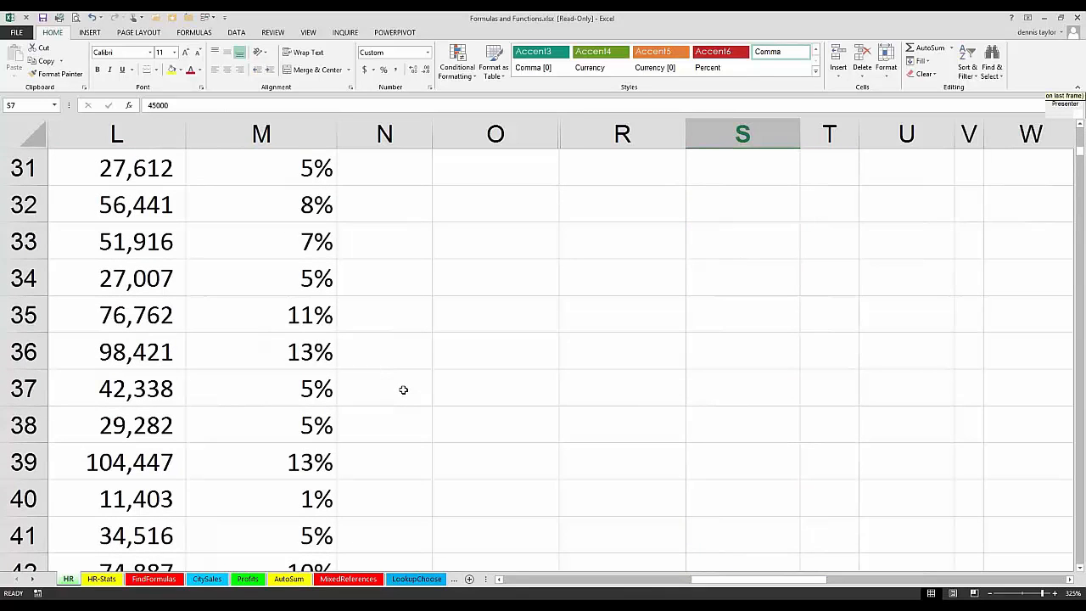
{"action": "scroll", "coordinate": [404, 390], "scroll_direction": "up", "scroll_amount": 10}
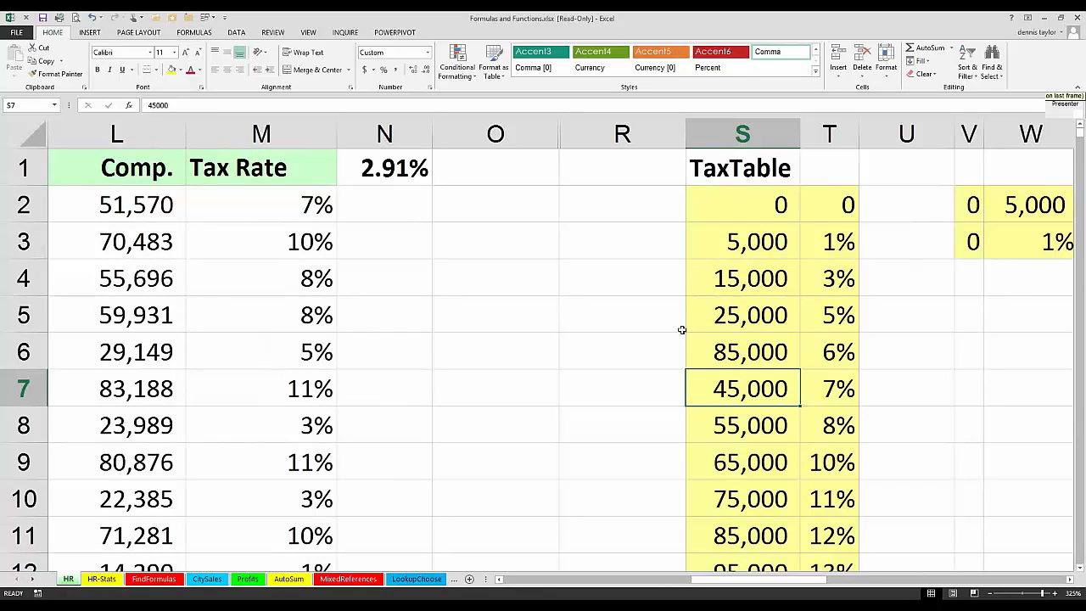
{"action": "scroll", "coordinate": [679, 333], "scroll_direction": "down", "scroll_amount": 3}
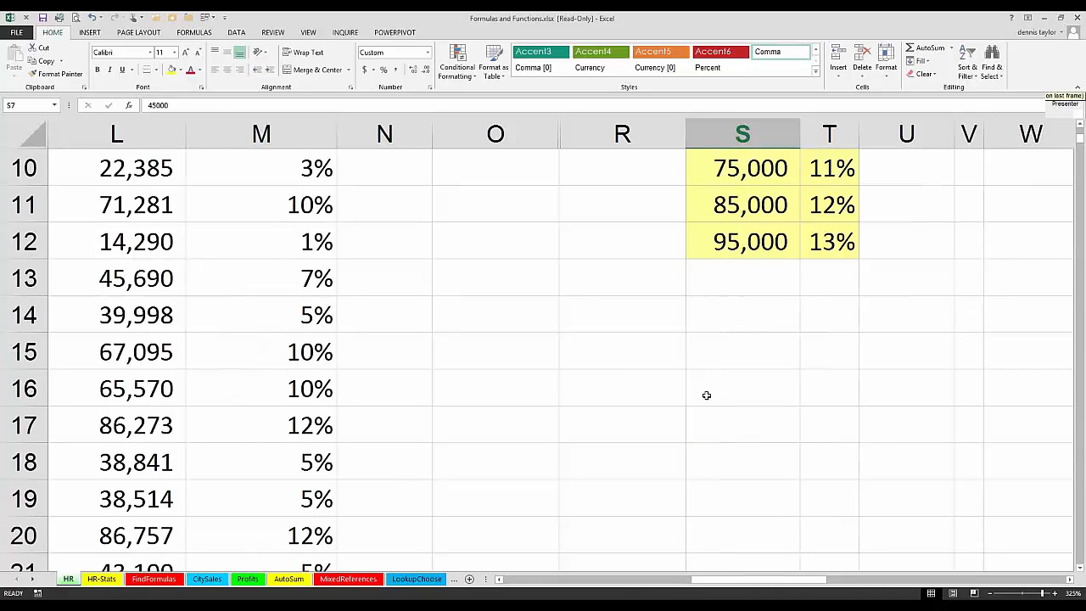
{"action": "key", "text": "Up"}
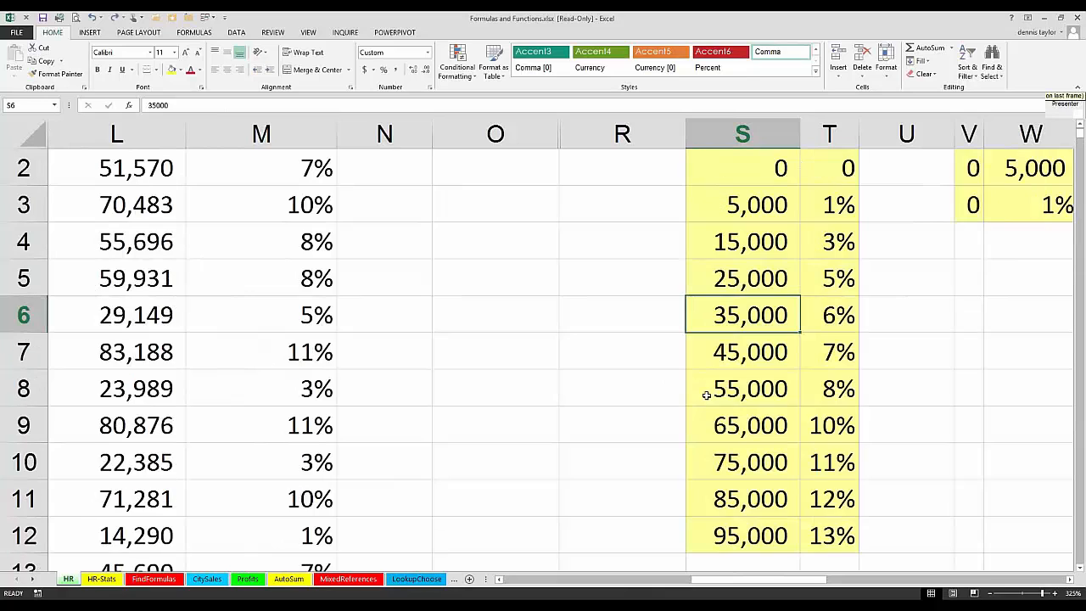
{"action": "scroll", "coordinate": [674, 399], "scroll_direction": "up", "scroll_amount": 1}
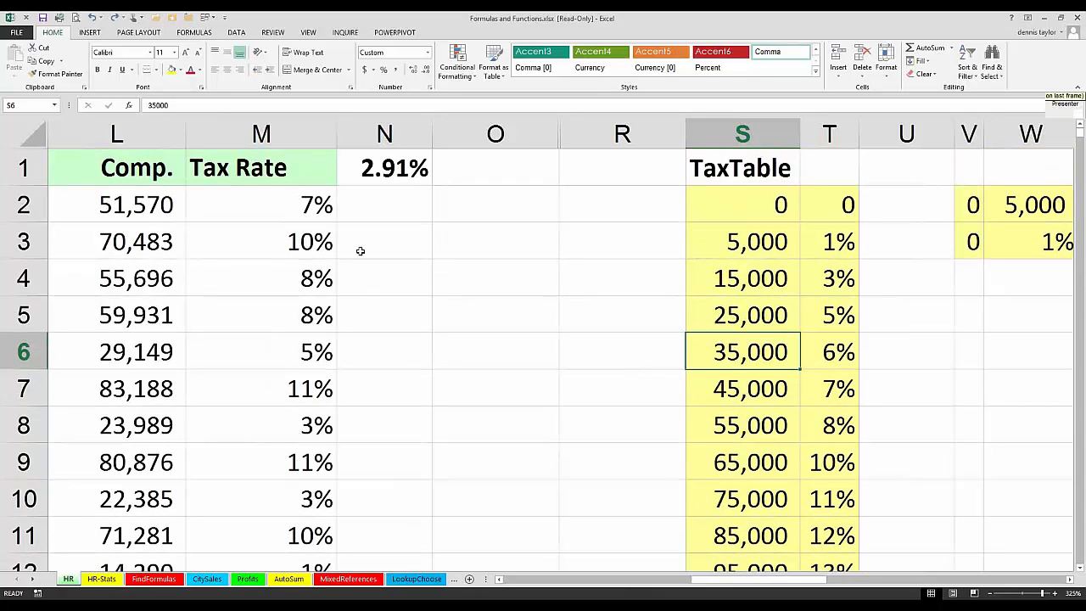
Step: Replace the table range in M2's VLOOKUP formula with the entire columns S:T
{"action": "double_click", "coordinate": [292, 208]}
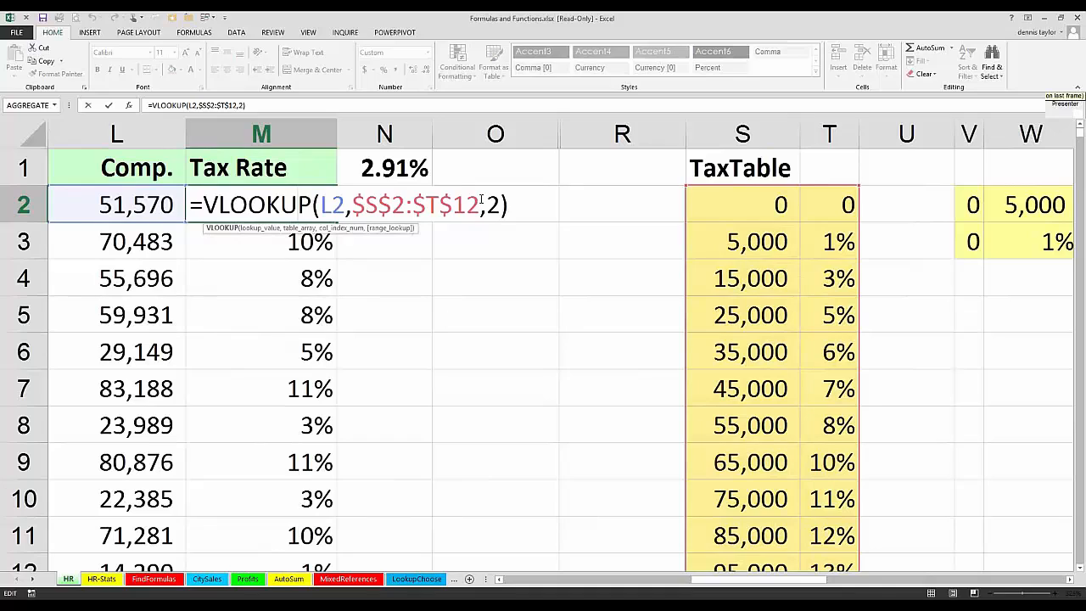
{"action": "left_click_drag", "start_coordinate": [481, 201], "coordinate": [358, 198]}
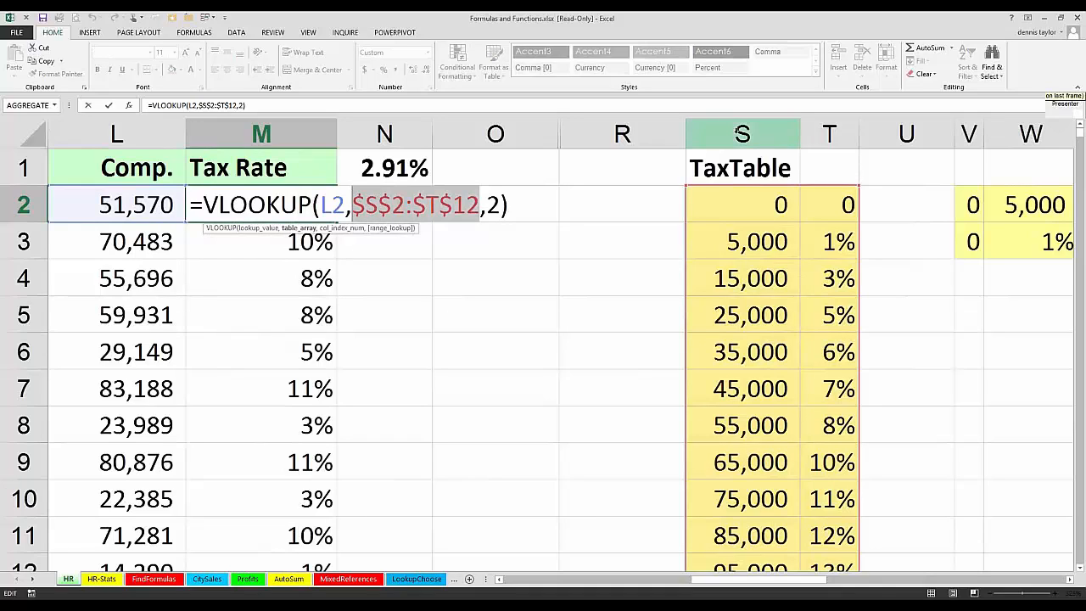
{"action": "left_click_drag", "start_coordinate": [742, 134], "coordinate": [829, 134]}
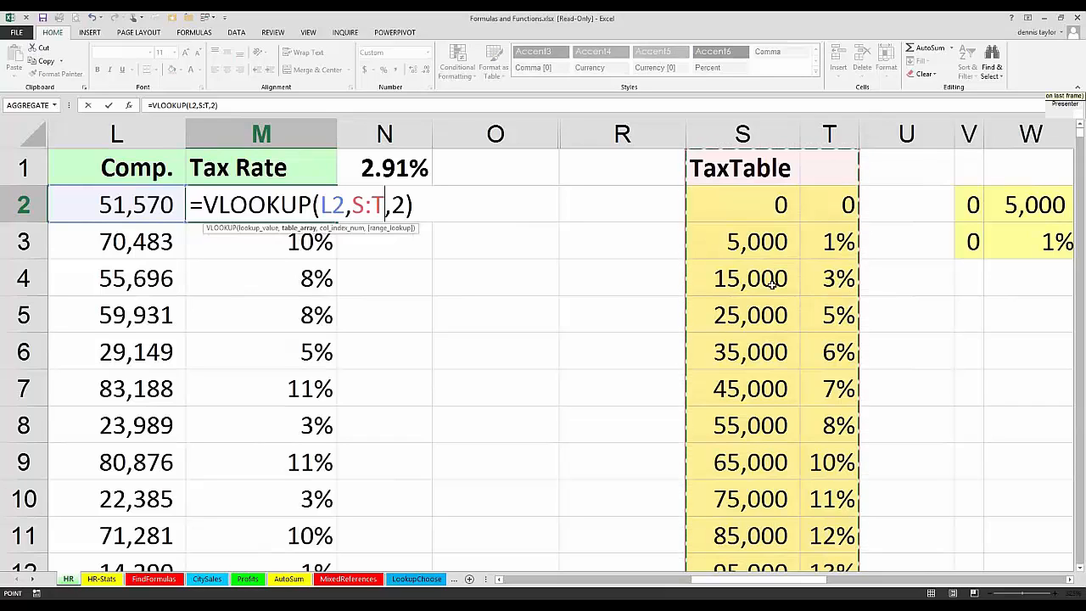
{"action": "key", "text": "ctrl+Return"}
Step: Display the formulas on the HR sheet and widen column M until the full VLOOKUP formulas fit
{"action": "left_click", "coordinate": [68, 200]}
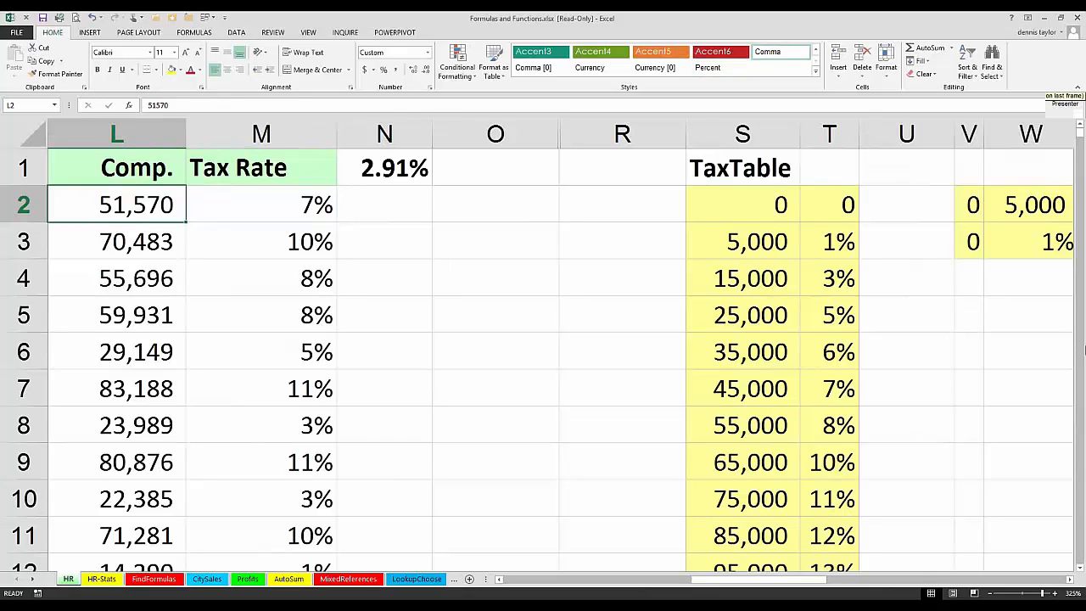
{"action": "key", "text": "ctrl+grave"}
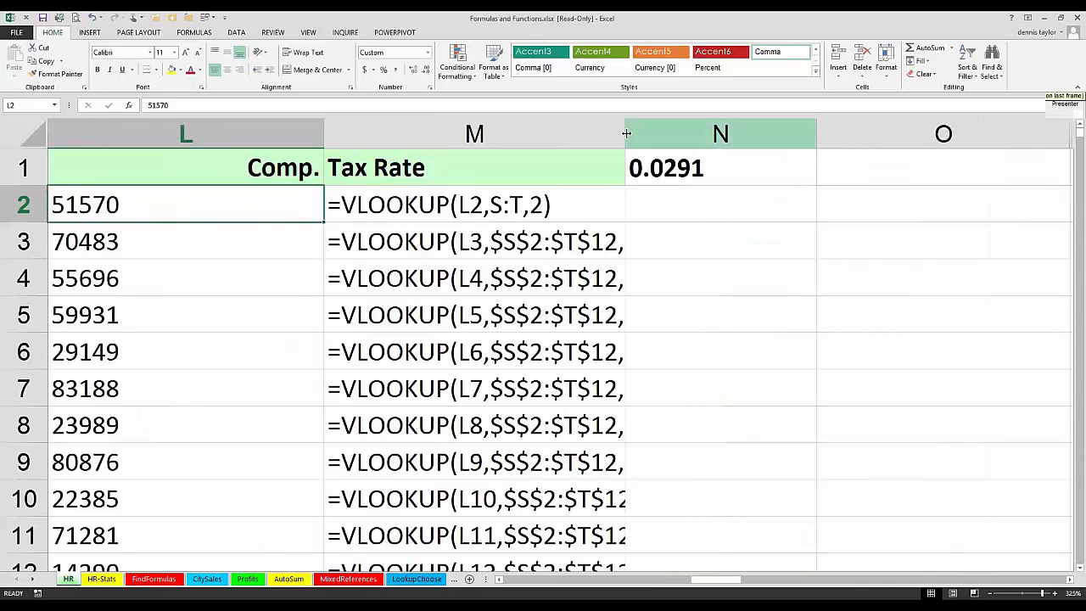
{"action": "left_click_drag", "start_coordinate": [626, 134], "coordinate": [692, 133]}
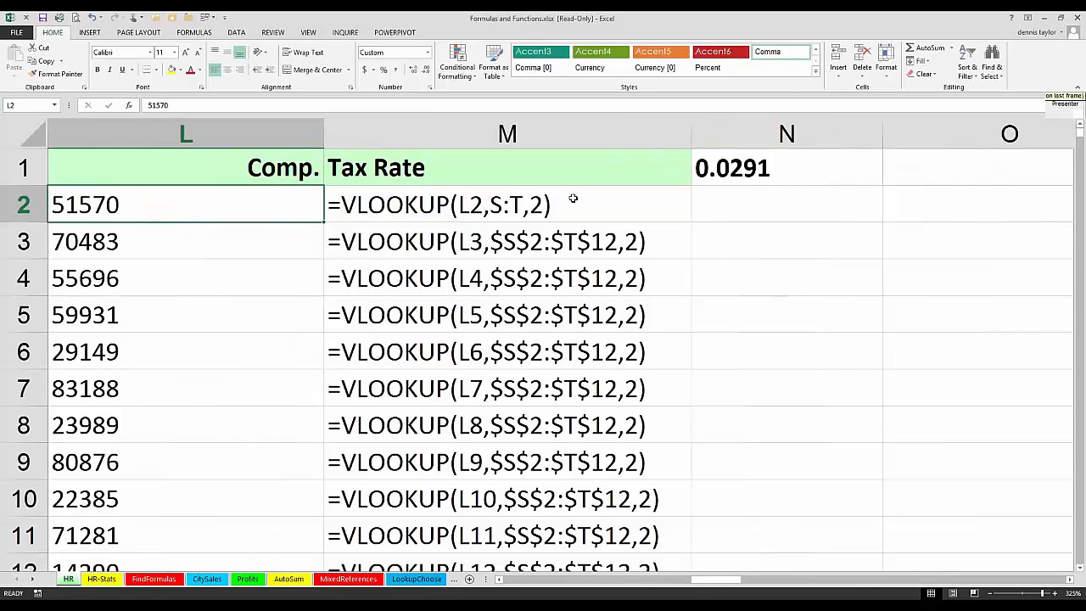
Step: Compare the table references of the VLOOKUP formulas in M2 and M3, and switch the sheet back to displaying values
{"action": "double_click", "coordinate": [572, 199]}
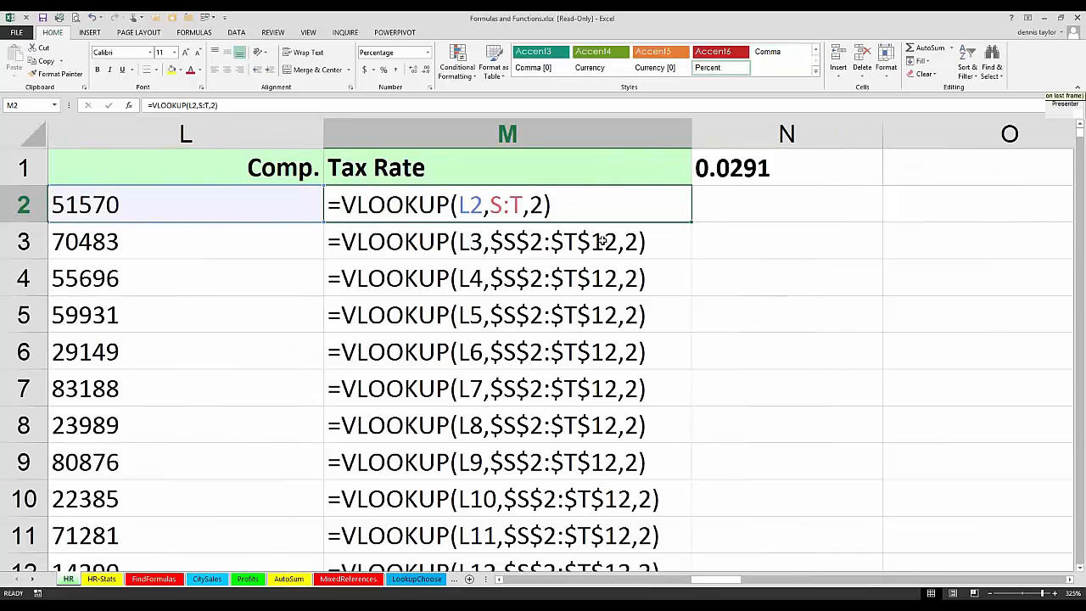
{"action": "key", "text": "Return"}
{"action": "key", "text": "F2"}
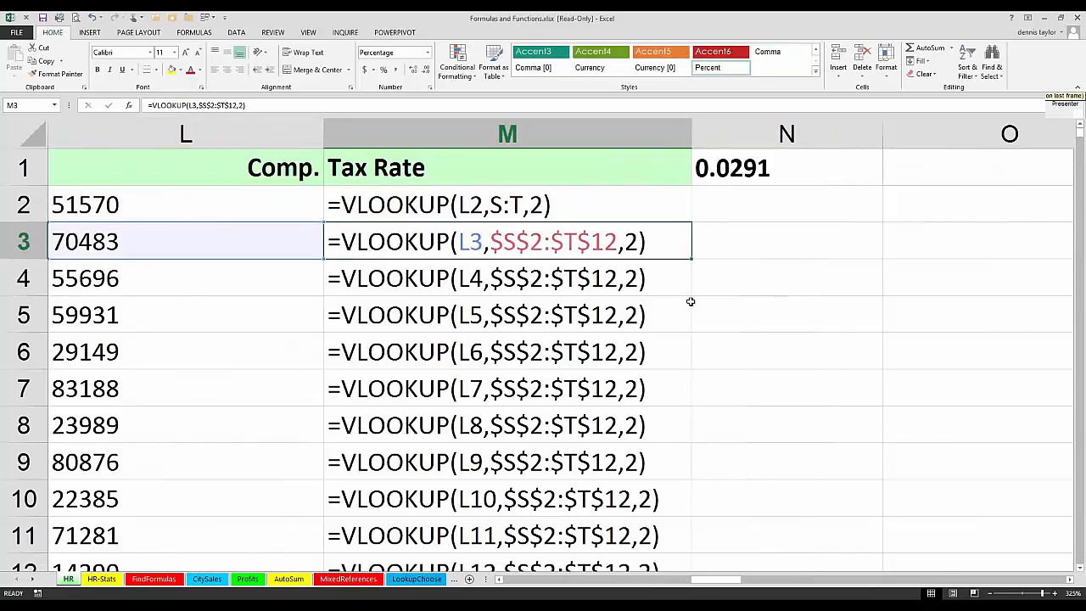
{"action": "double_click", "coordinate": [588, 205]}
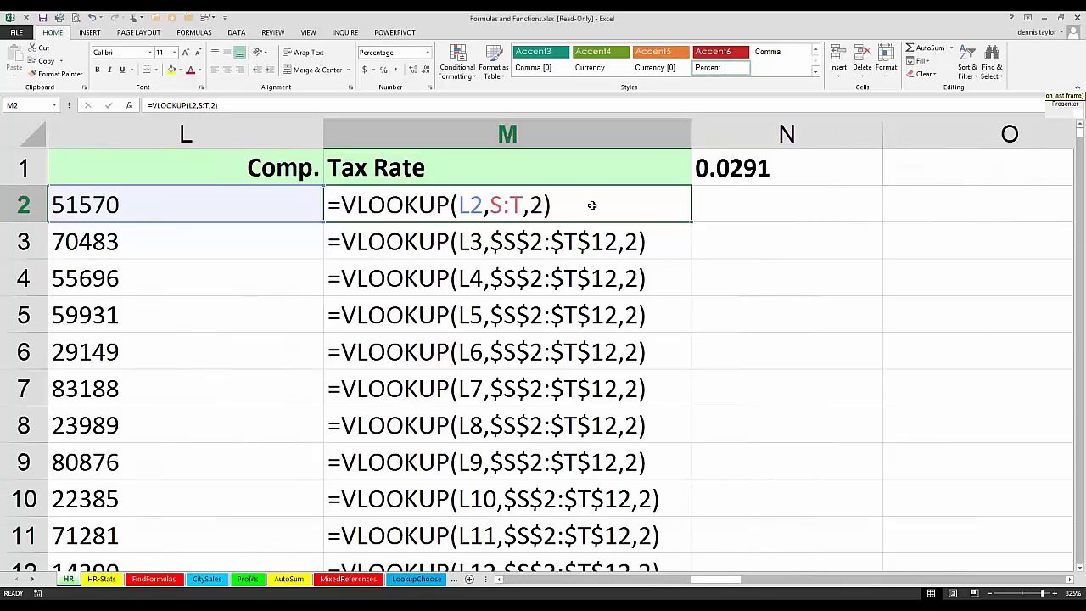
{"action": "key", "text": "ctrl+grave"}
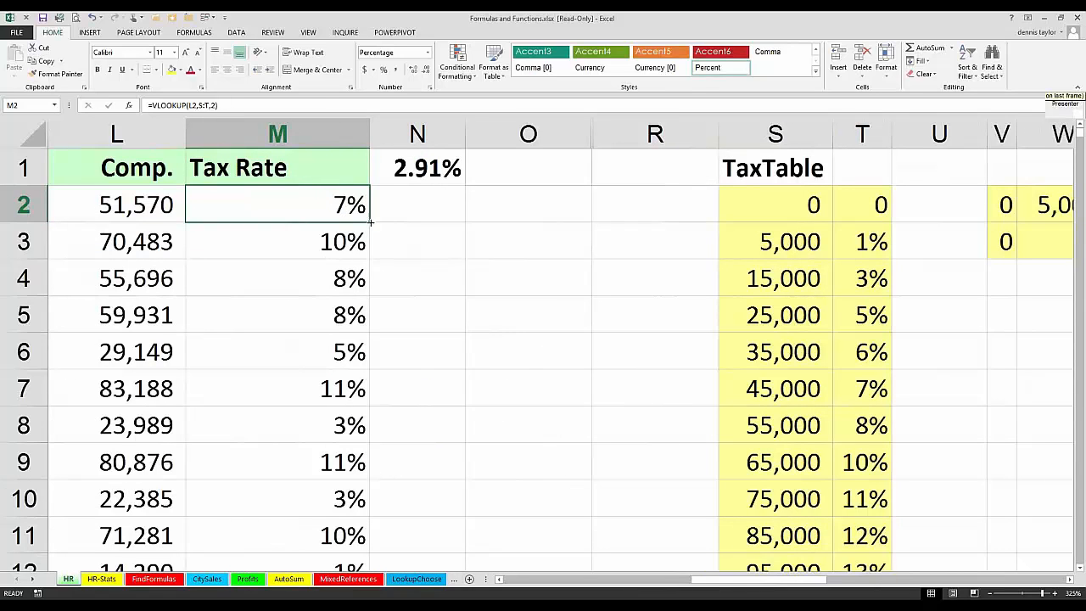
Step: Copy the VLOOKUP formula with the S:T reference from M2 down the Tax Rate column and check it in M3
{"action": "double_click", "coordinate": [370, 222]}
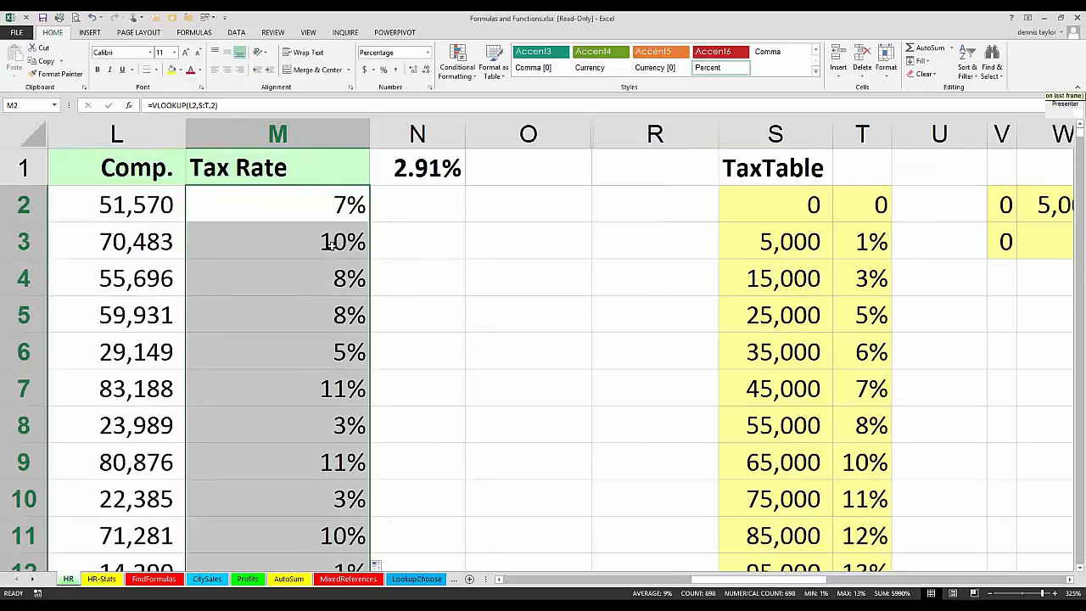
{"action": "double_click", "coordinate": [331, 243]}
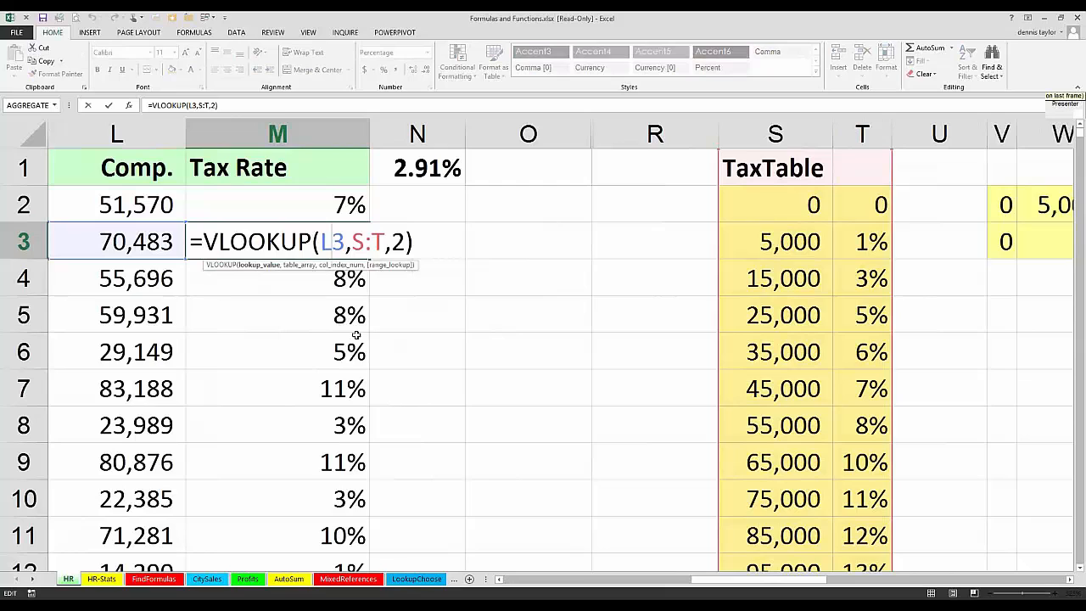
{"action": "key", "text": "Escape"}
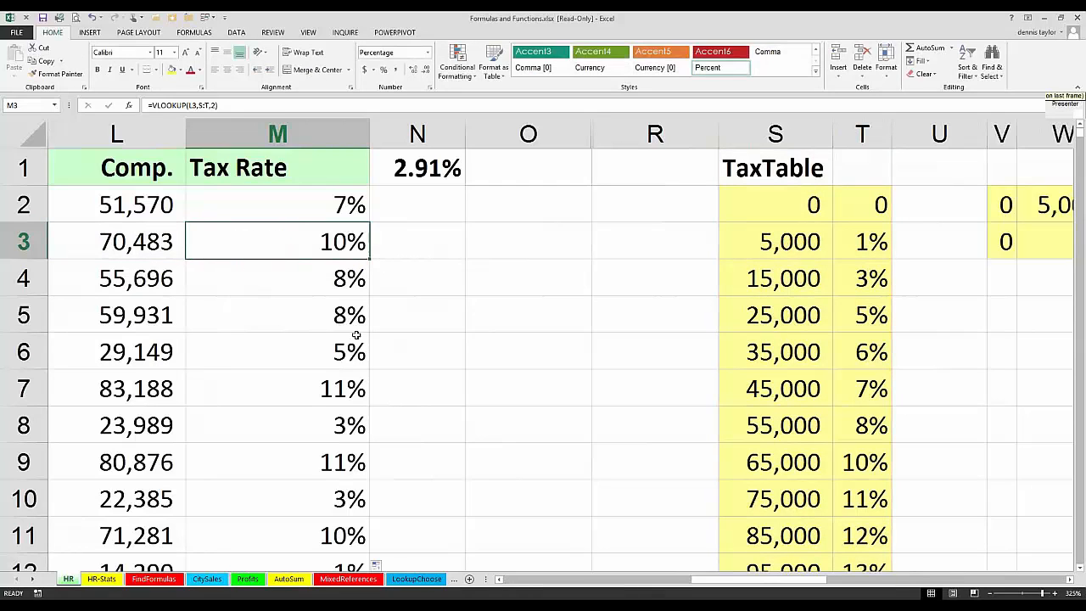
Step: Review the compensation in L3, the last row of the TaxTable in row 12, and the table rows from 35,000 to 85,000
{"action": "left_click", "coordinate": [132, 242]}
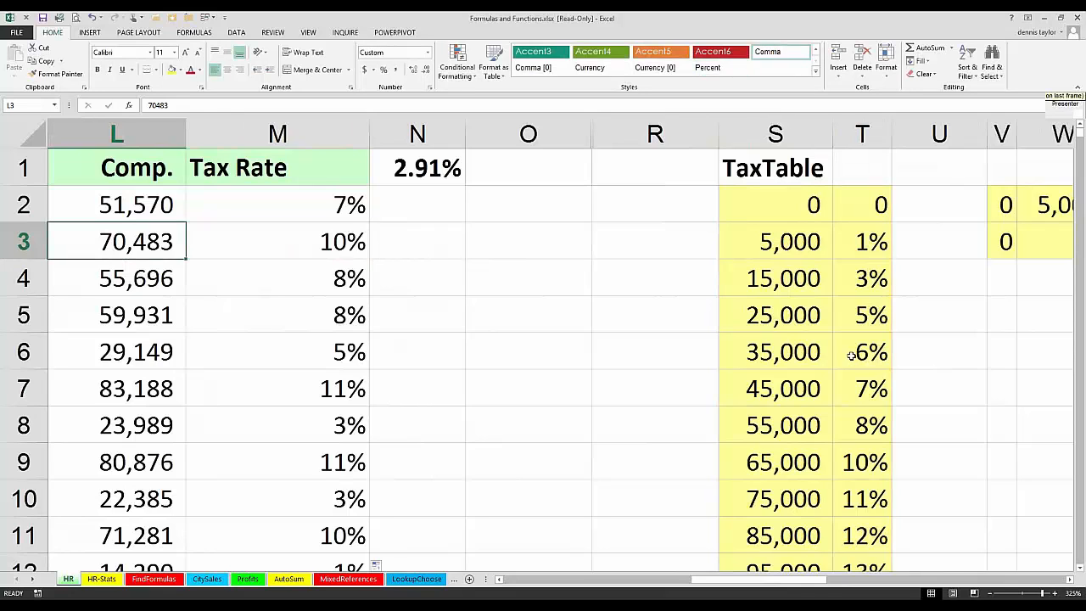
{"action": "scroll", "coordinate": [850, 355], "scroll_direction": "down", "scroll_amount": 3}
{"action": "left_click", "coordinate": [764, 242]}
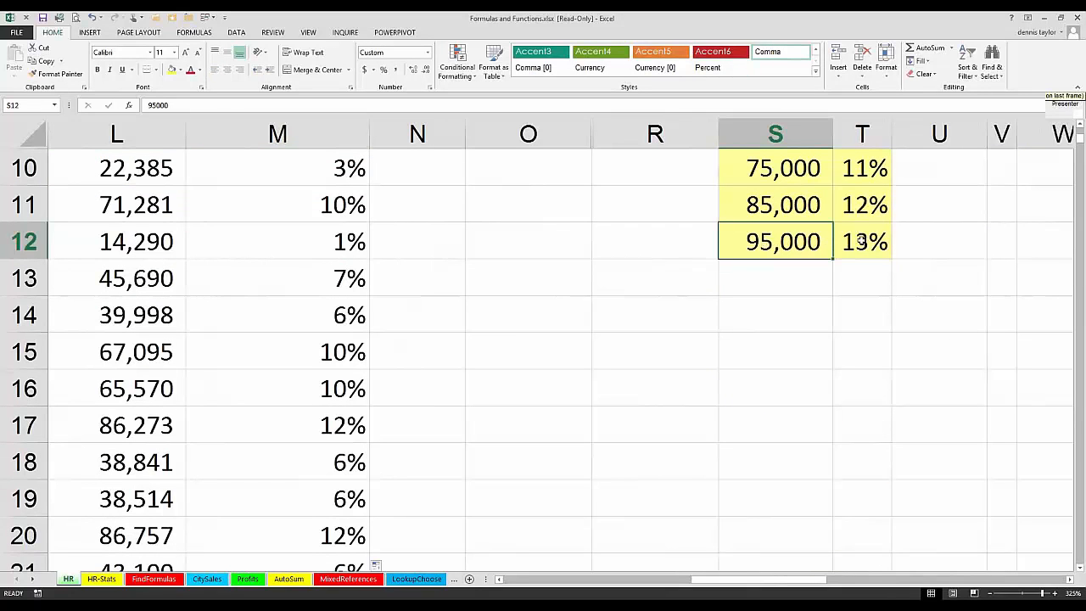
{"action": "left_click", "coordinate": [860, 242]}
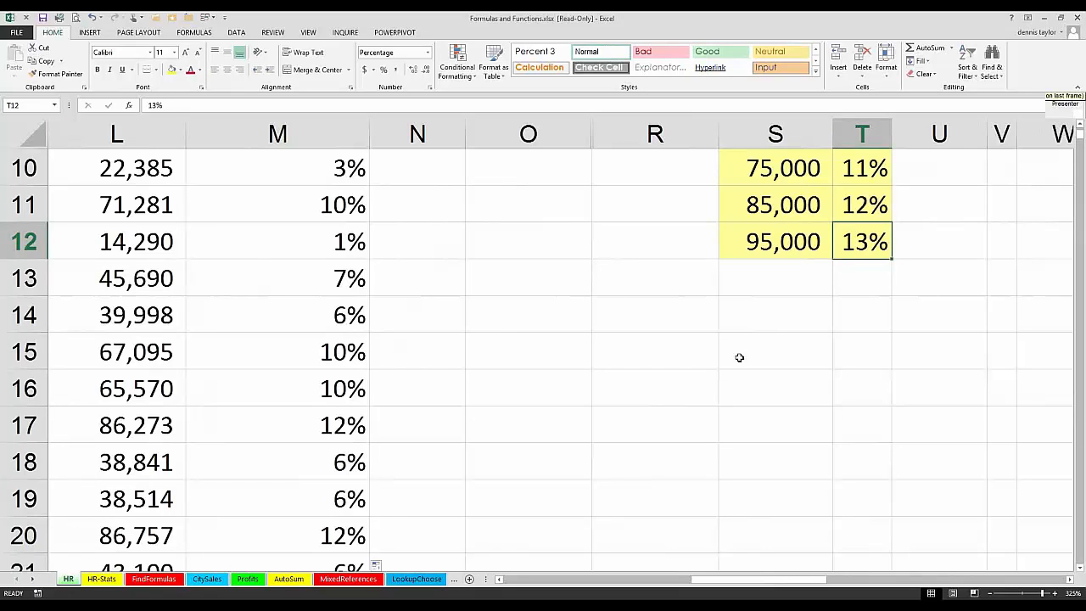
{"action": "scroll", "coordinate": [739, 357], "scroll_direction": "up", "scroll_amount": 3}
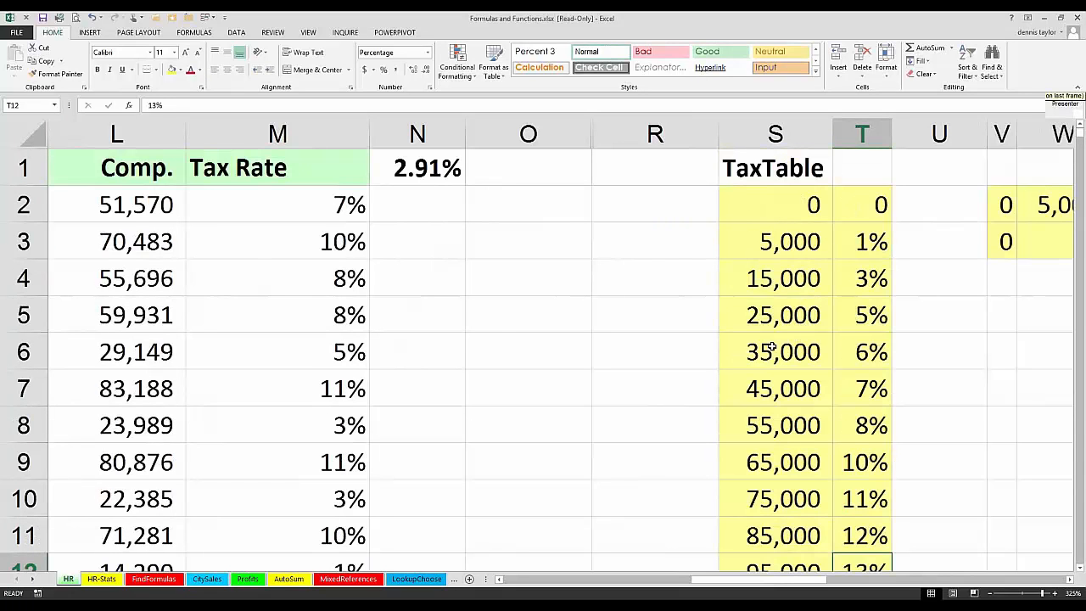
{"action": "left_click_drag", "start_coordinate": [783, 351], "coordinate": [857, 351]}
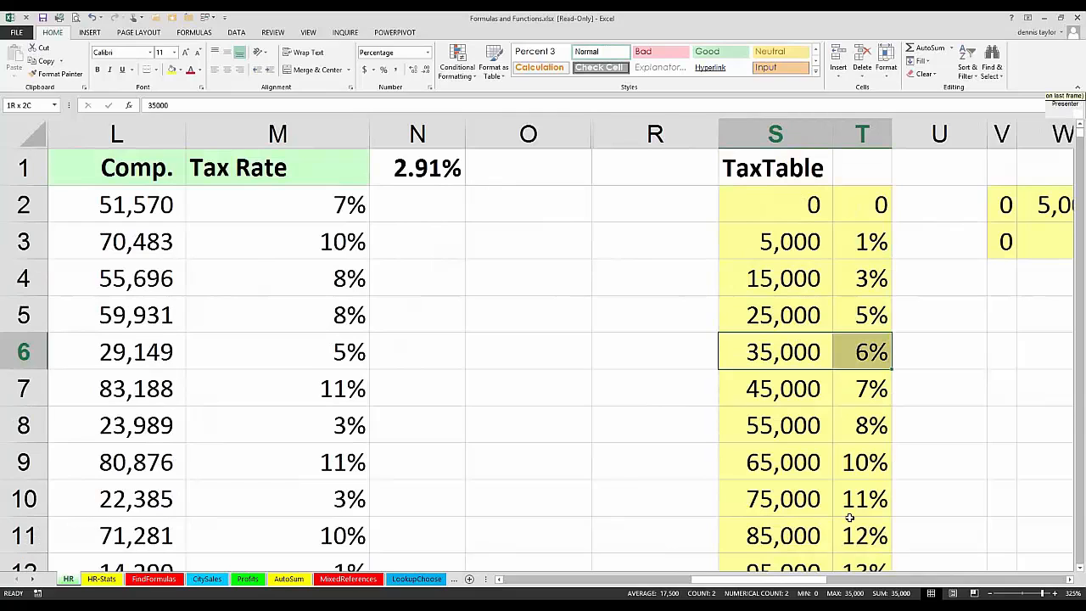
{"action": "left_click_drag", "start_coordinate": [849, 516], "coordinate": [847, 523]}
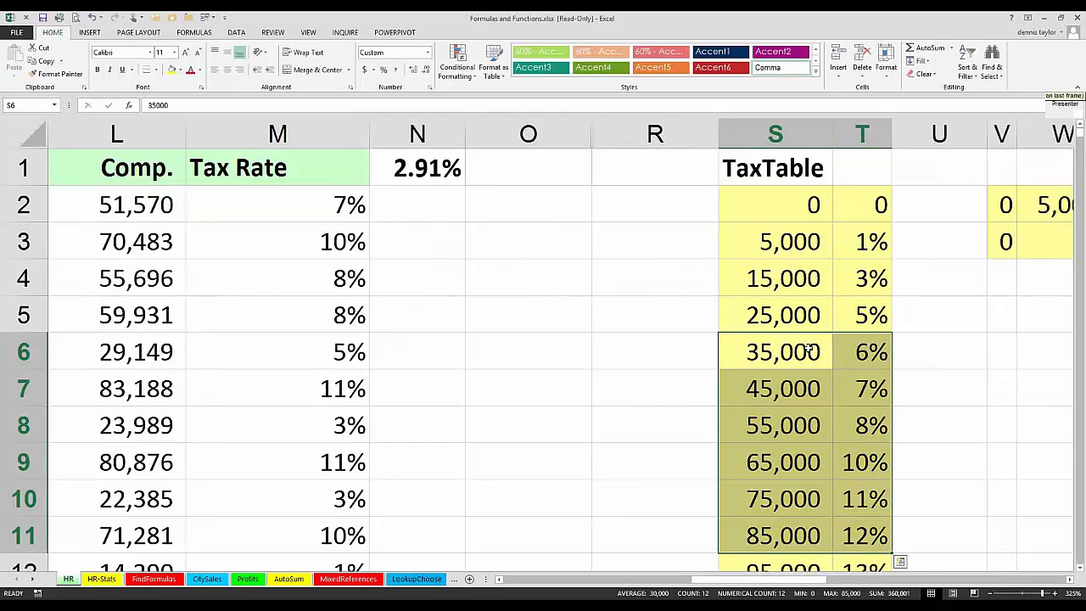
Step: Clear the TaxTable selection by selecting N2, and open the LookupChoose sheet
{"action": "left_click", "coordinate": [418, 210]}
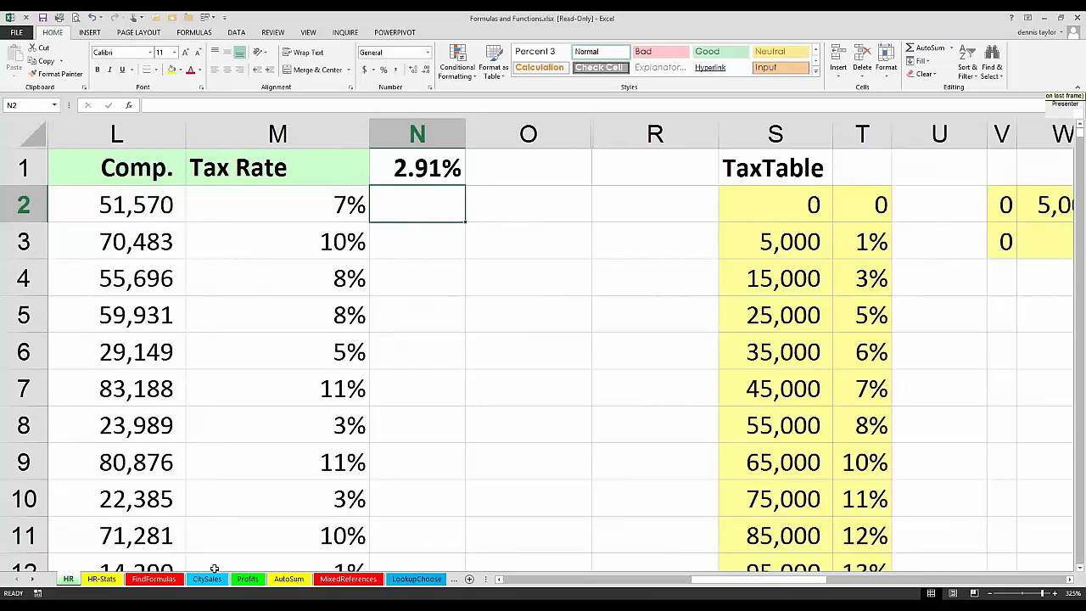
{"action": "left_click", "coordinate": [421, 580]}
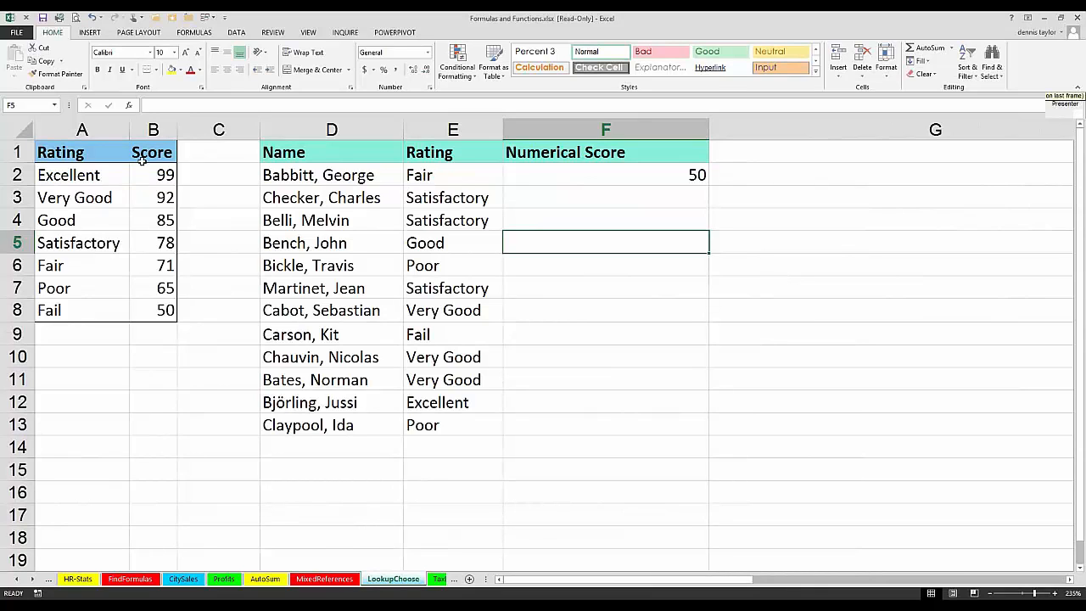
Step: Narrow the empty column C between the rating table and the name list to about 25 pixels
{"action": "left_click", "coordinate": [210, 151]}
{"action": "left_click_drag", "start_coordinate": [85, 152], "coordinate": [153, 151]}
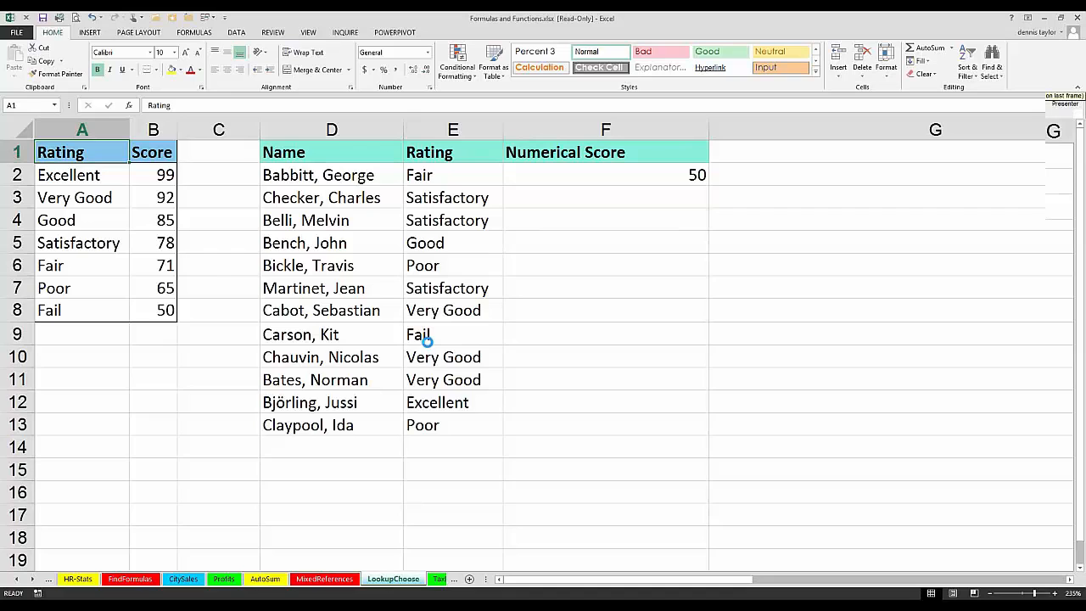
{"action": "scroll", "coordinate": [427, 340], "scroll_direction": "up", "scroll_amount": 6}
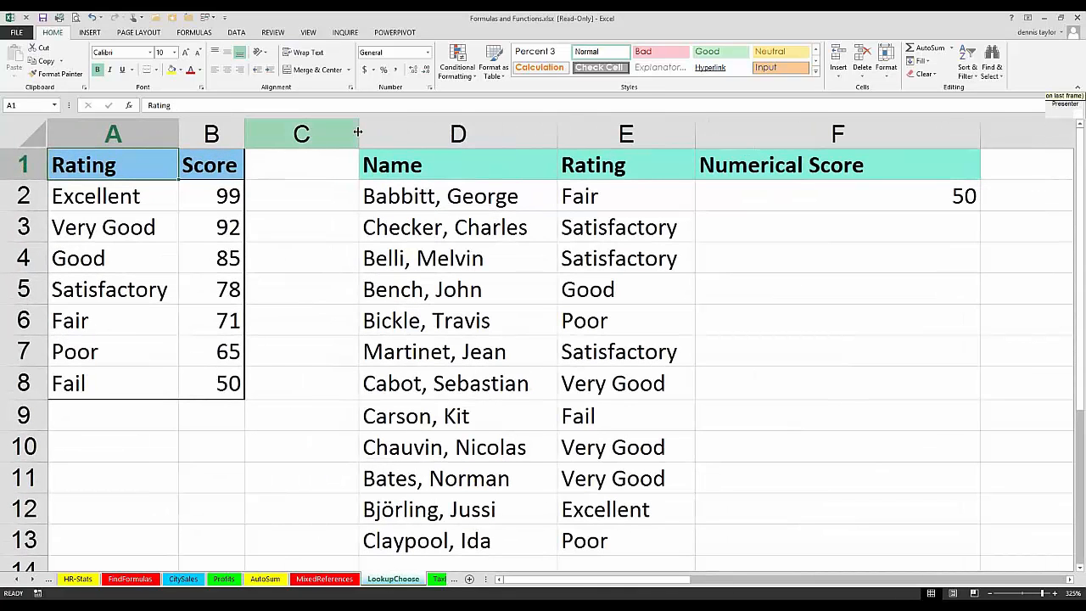
{"action": "left_click_drag", "start_coordinate": [359, 131], "coordinate": [290, 128]}
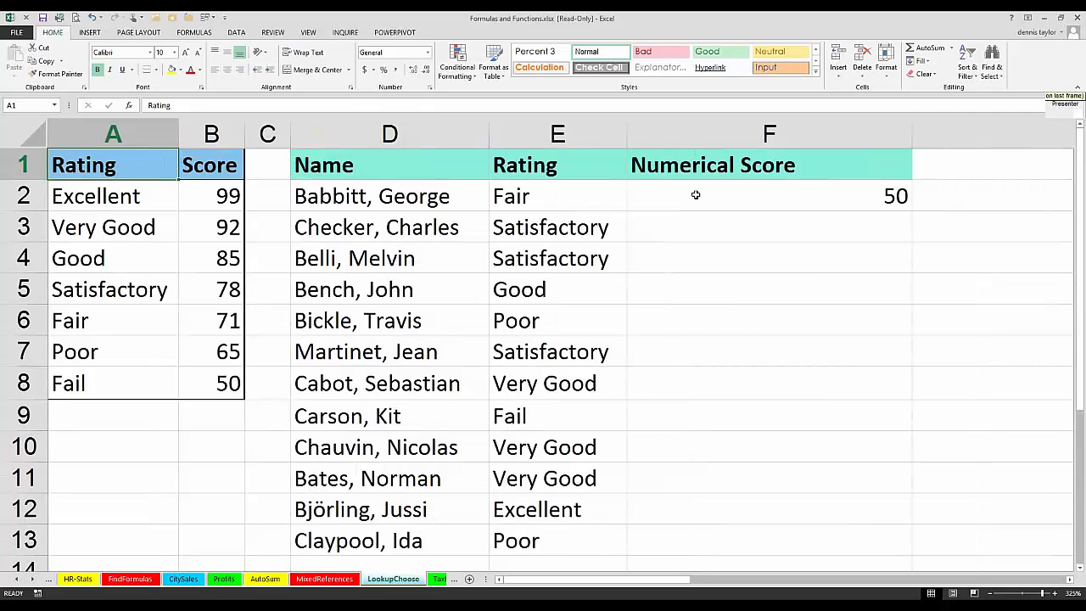
Step: Open the VLOOKUP formula in F2 for editing and examine its lookup value, table range and column number arguments
{"action": "double_click", "coordinate": [696, 195]}
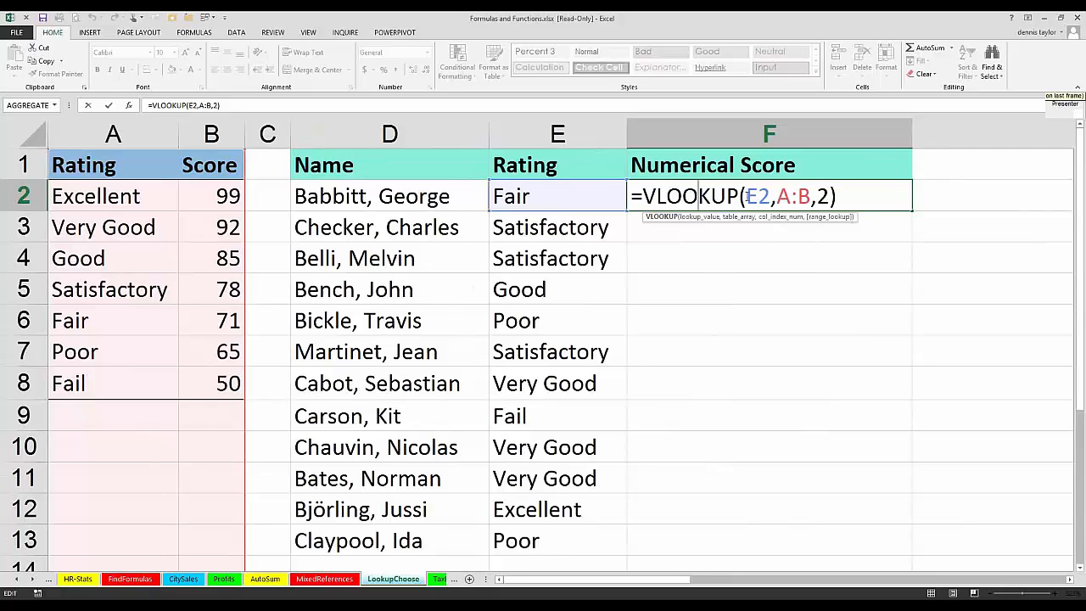
{"action": "left_click", "coordinate": [745, 196]}
{"action": "double_click", "coordinate": [753, 196]}
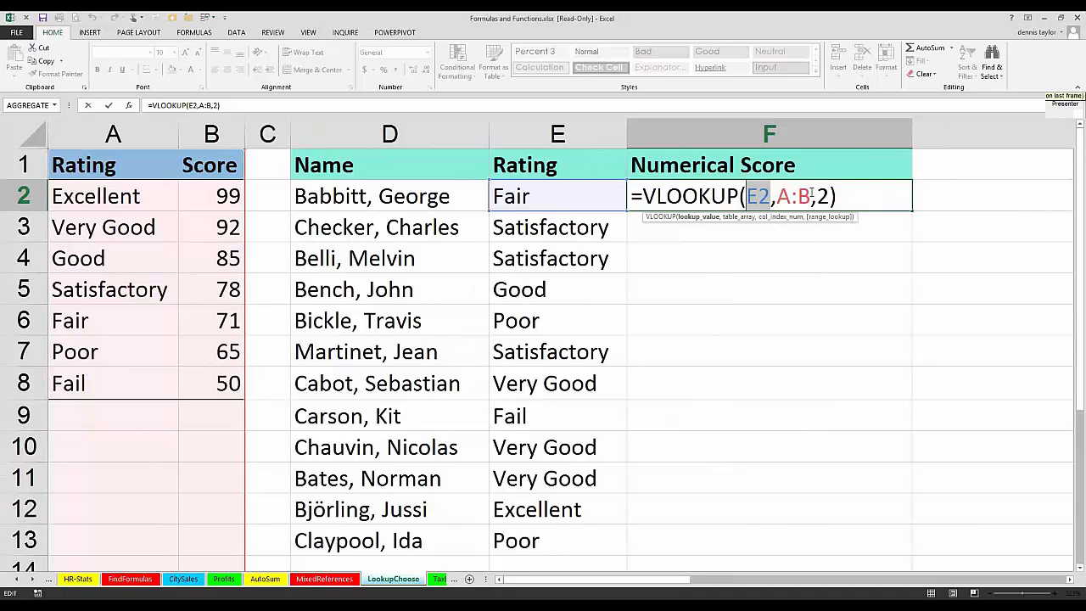
{"action": "double_click", "coordinate": [778, 195]}
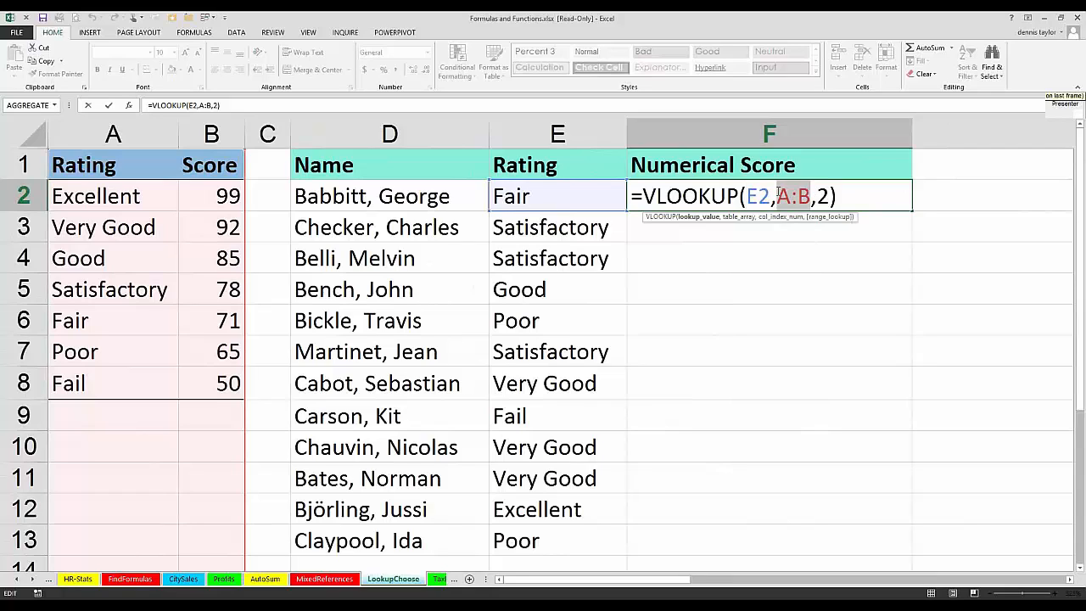
{"action": "double_click", "coordinate": [821, 196]}
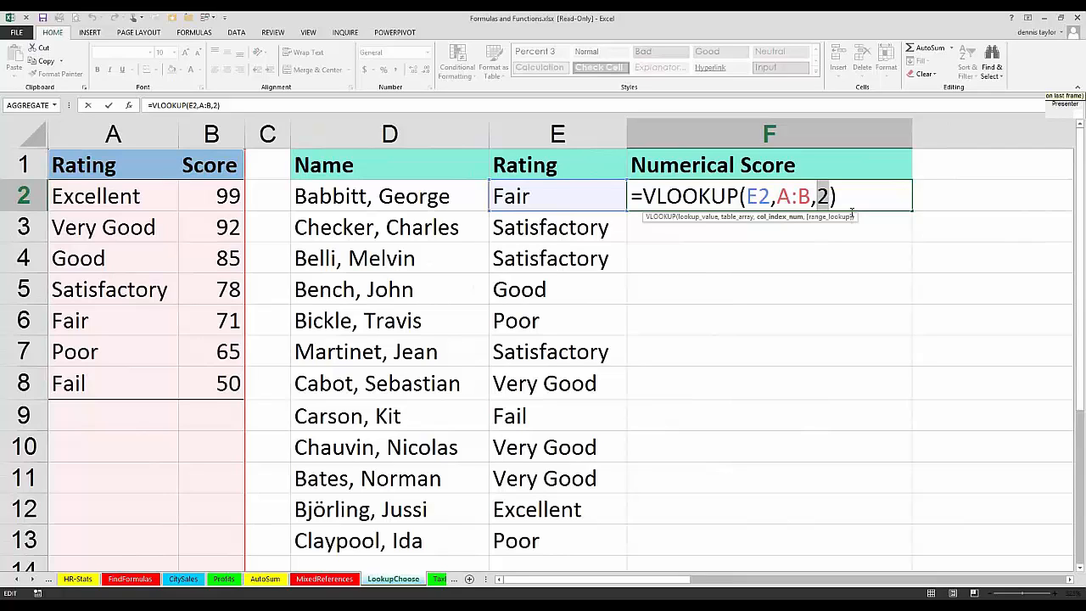
Step: Add a fourth argument to the VLOOKUP formula in F2, choosing FALSE for an exact match
{"action": "key", "text": "Right"}
{"action": "type", "text": ","}
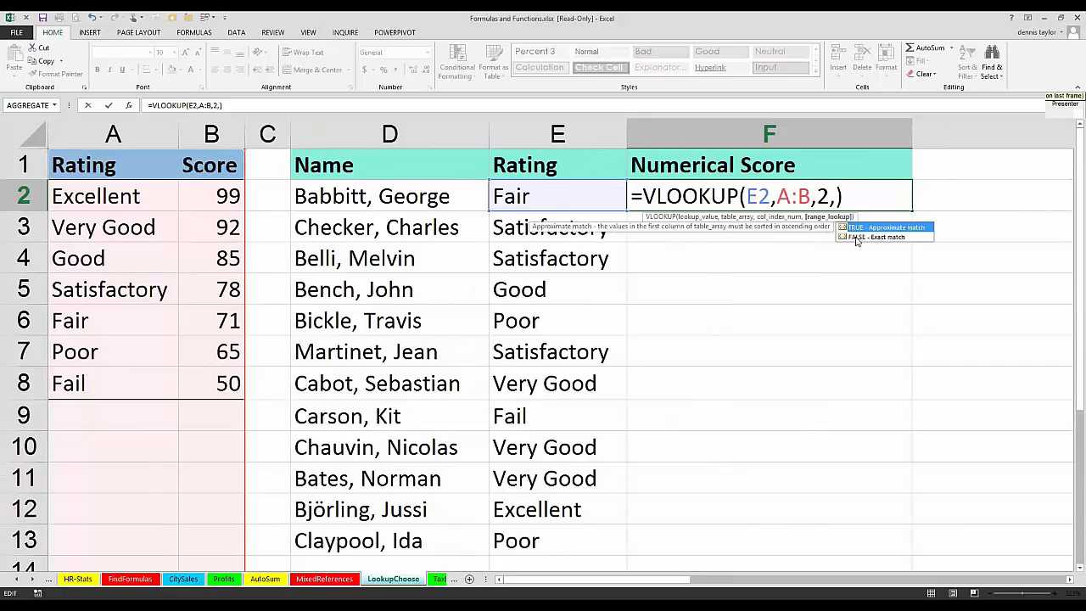
{"action": "left_click", "coordinate": [857, 239]}
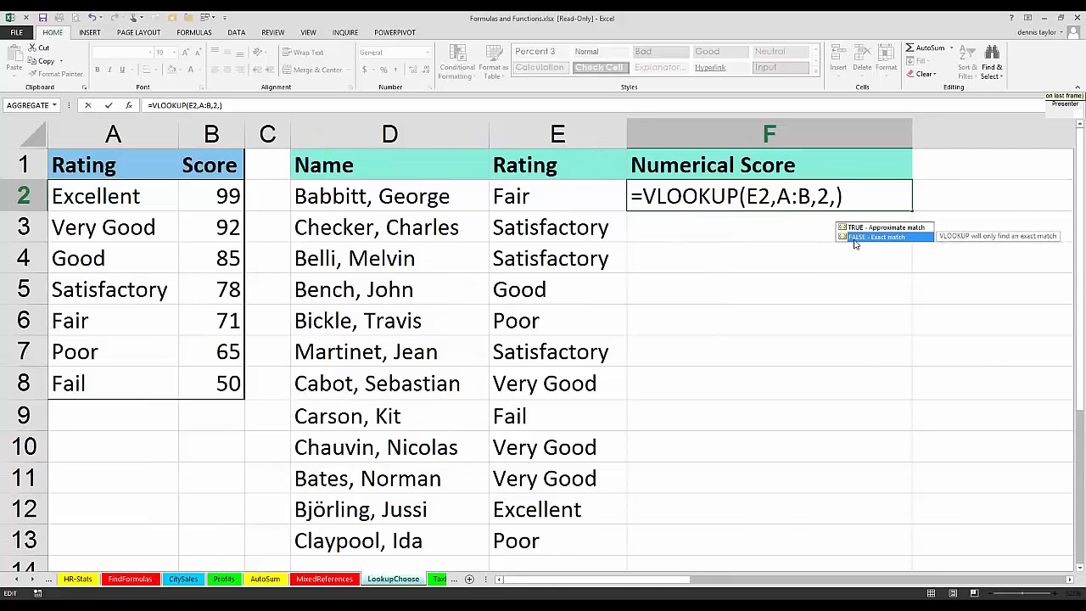
Step: Enter the VLOOKUP formula in F2 with FALSE as its match argument, and replace that argument with 0
{"action": "double_click", "coordinate": [853, 238]}
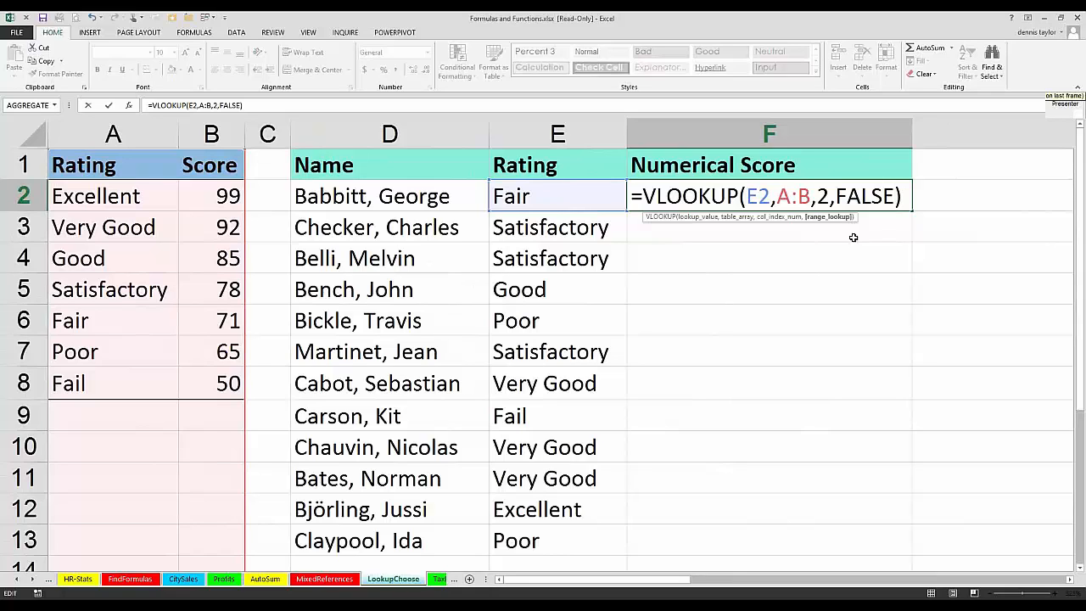
{"action": "key", "text": "ctrl+Return"}
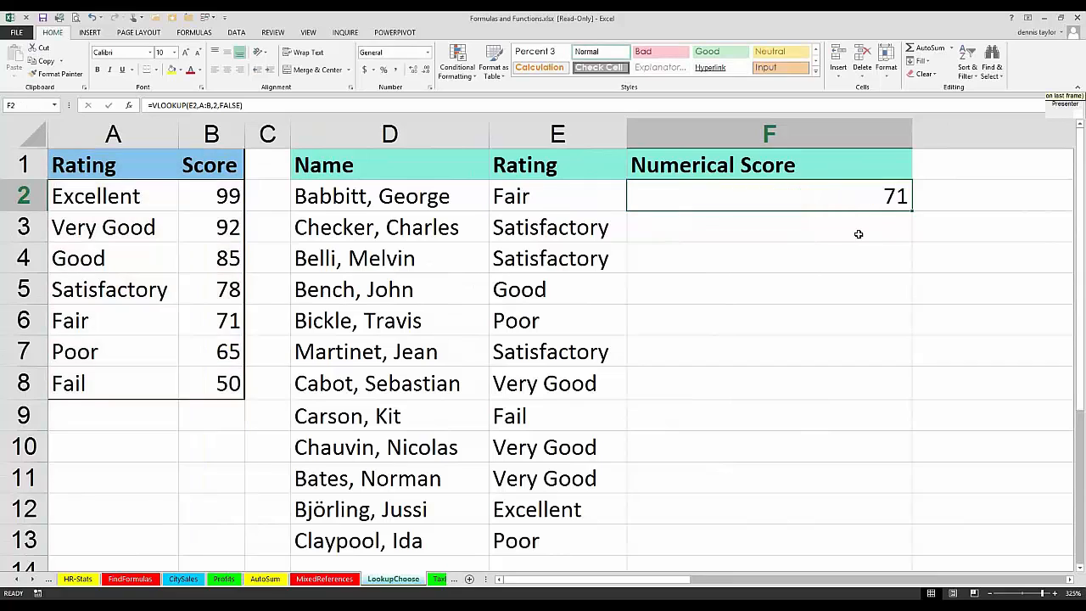
{"action": "double_click", "coordinate": [895, 197]}
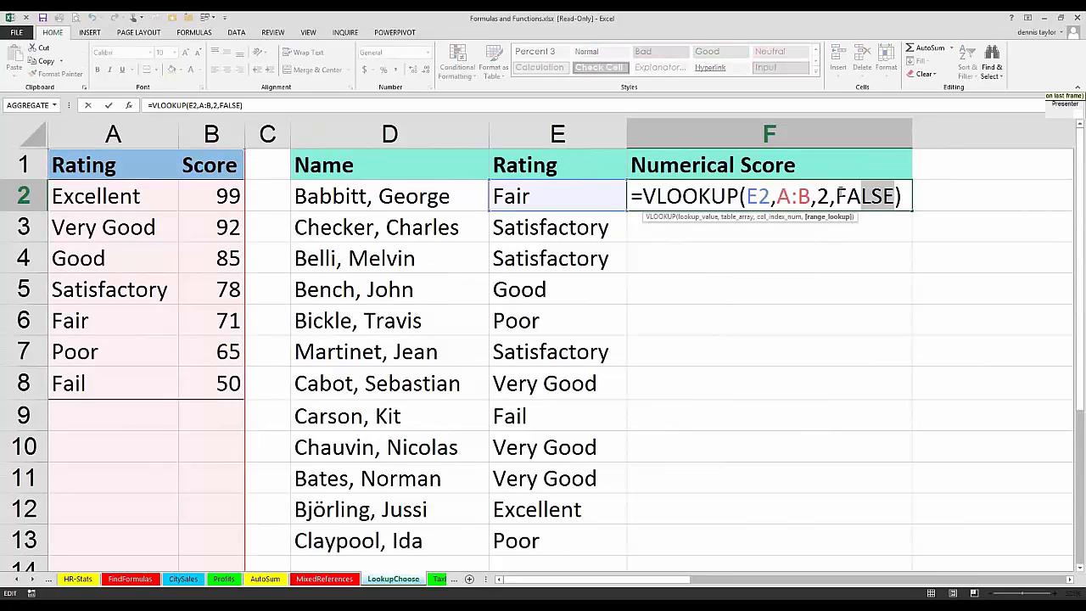
{"action": "double_click", "coordinate": [864, 196]}
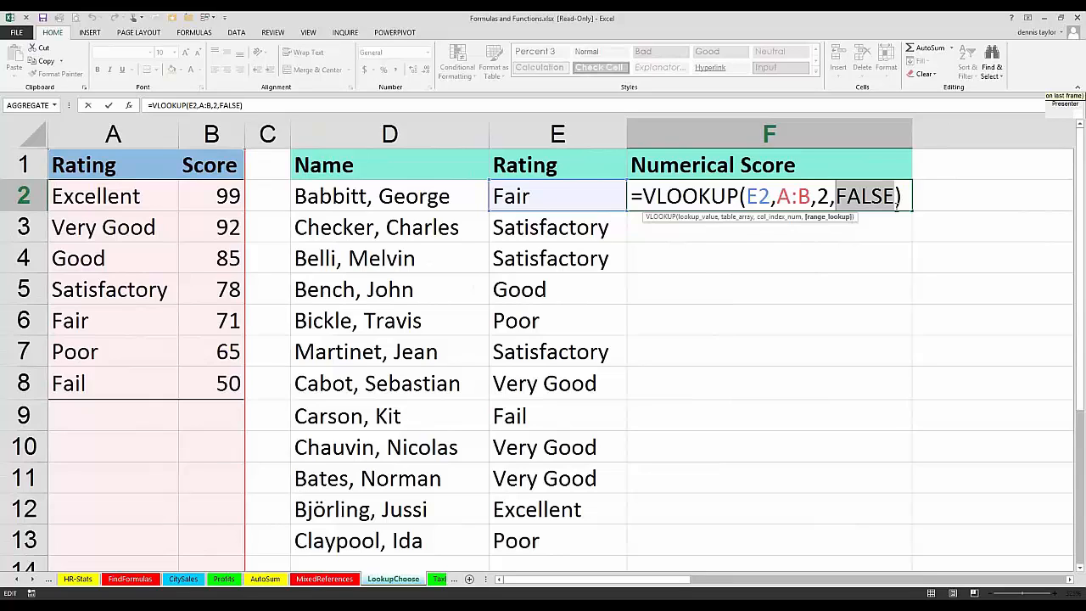
{"action": "type", "text": "0"}
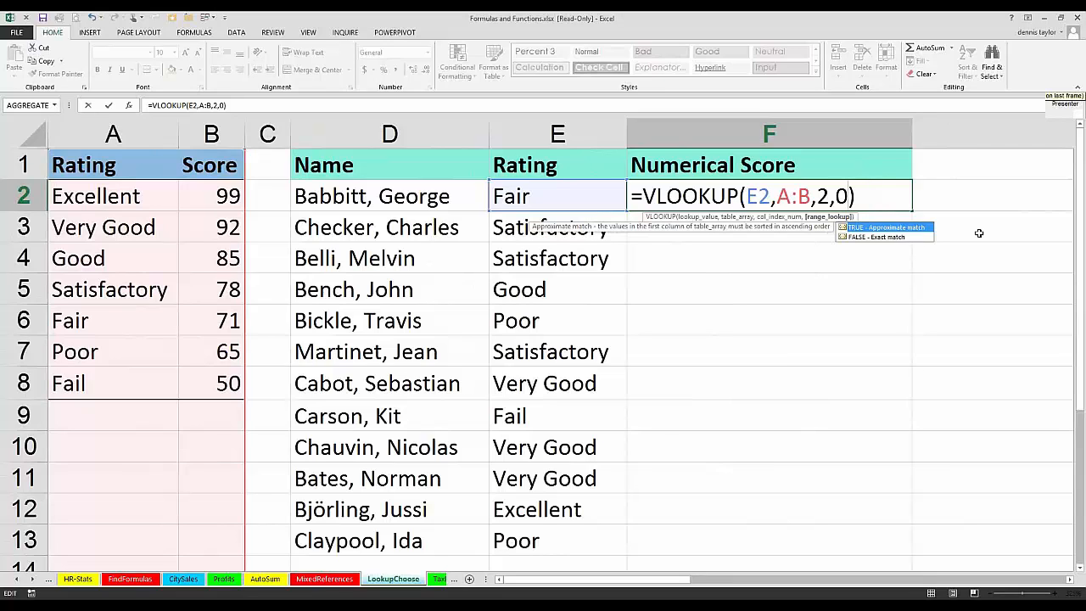
{"action": "key", "text": "ctrl+Return"}
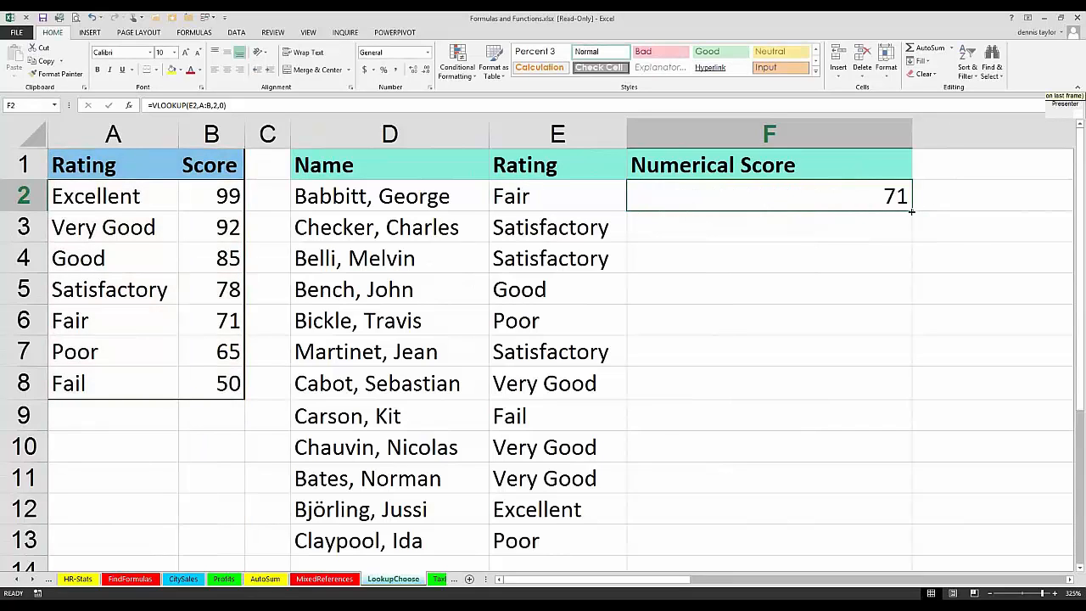
Step: Copy the F2 formula down the Numerical Score column to F13, and display F2's arguments for review
{"action": "double_click", "coordinate": [911, 211]}
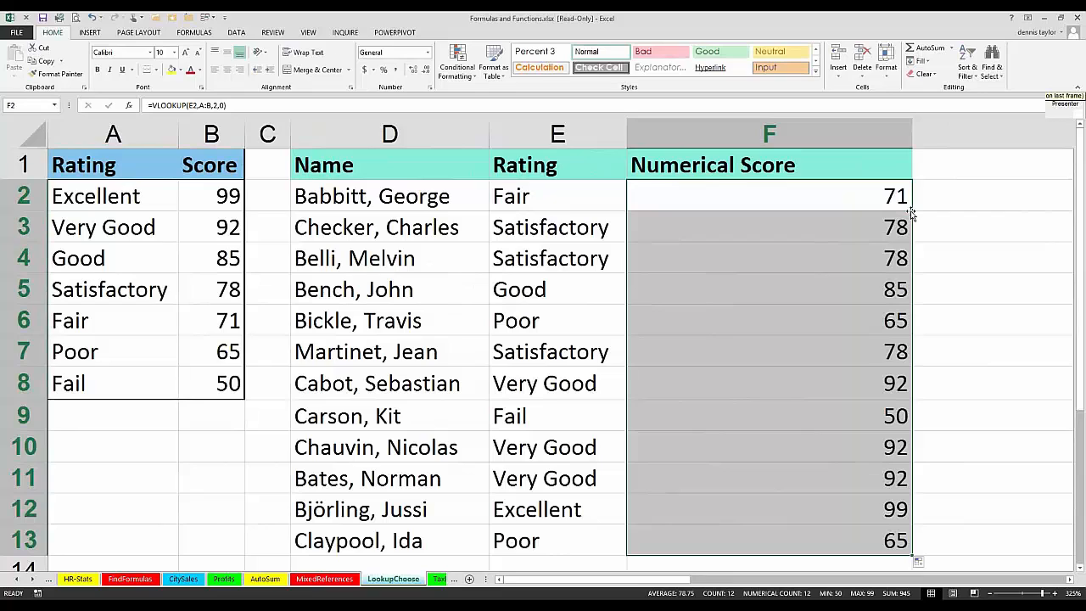
{"action": "key", "text": "F2"}
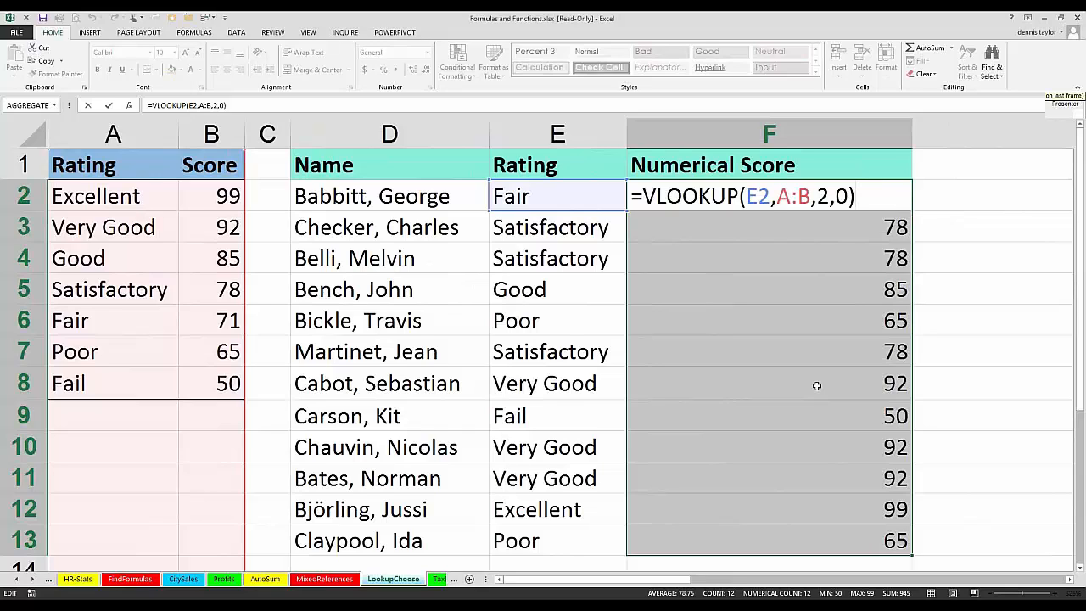
{"action": "left_click", "coordinate": [569, 324]}
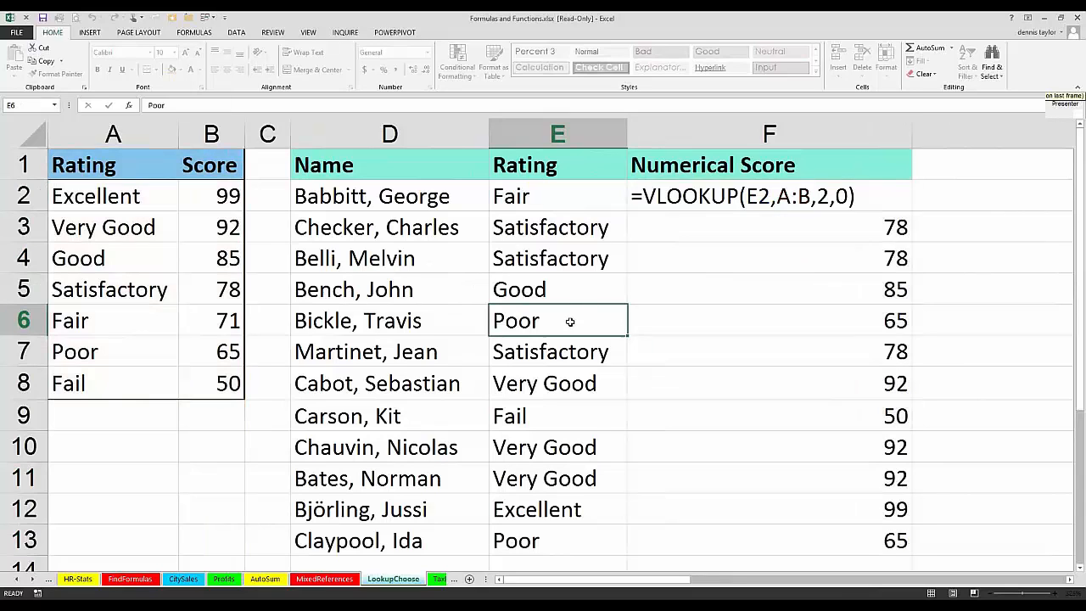
Step: Replace the Fail rating in E9 with Lousy, and select its numerical score formula in F9
{"action": "left_click", "coordinate": [542, 417]}
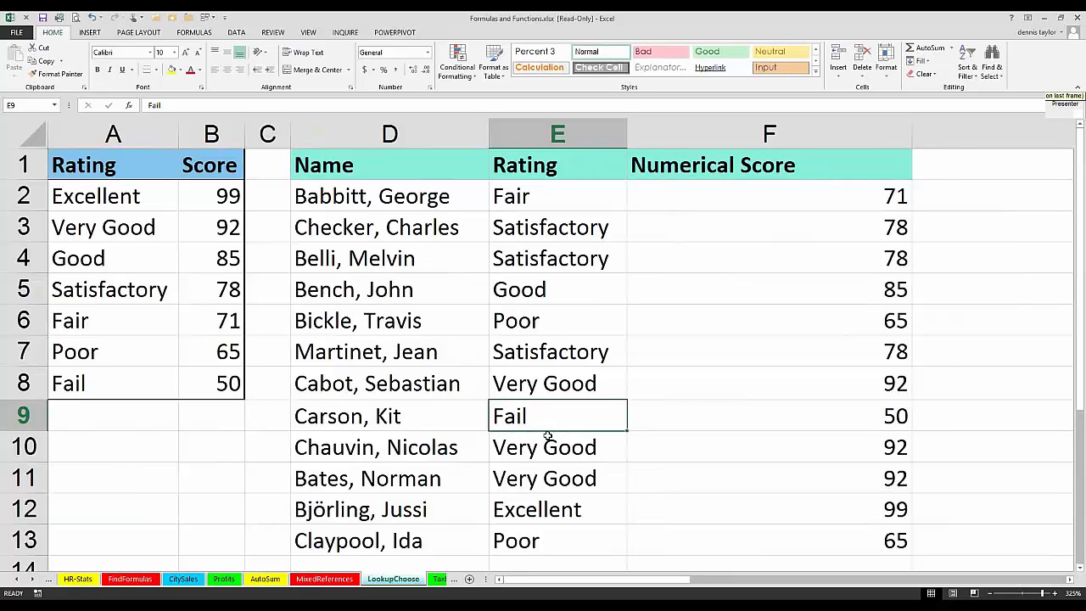
{"action": "type", "text": "Loous"}
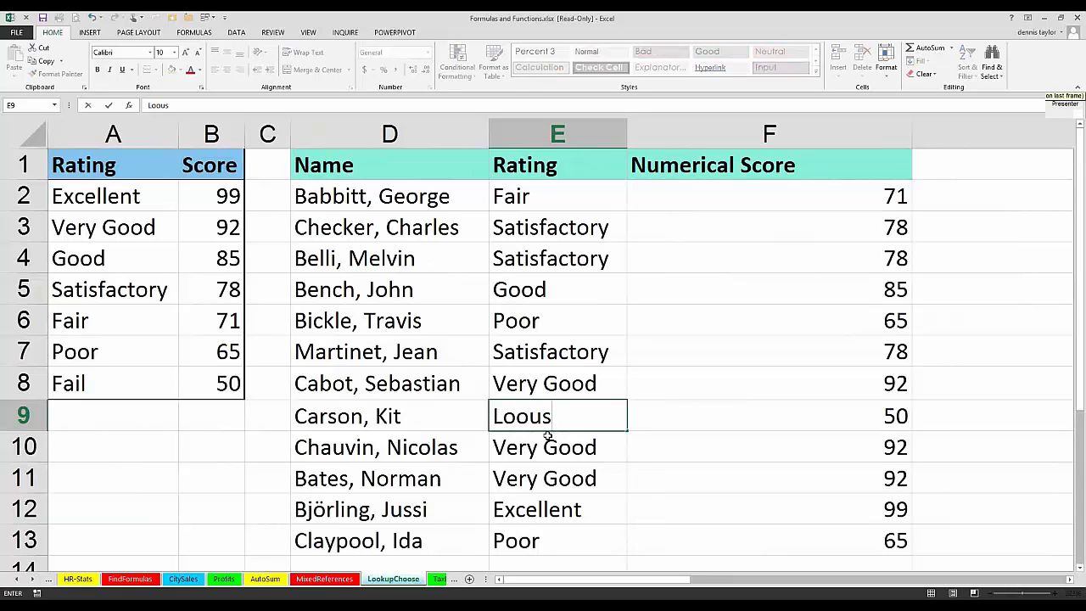
{"action": "type", "text": "y"}
{"action": "key", "text": "Return"}
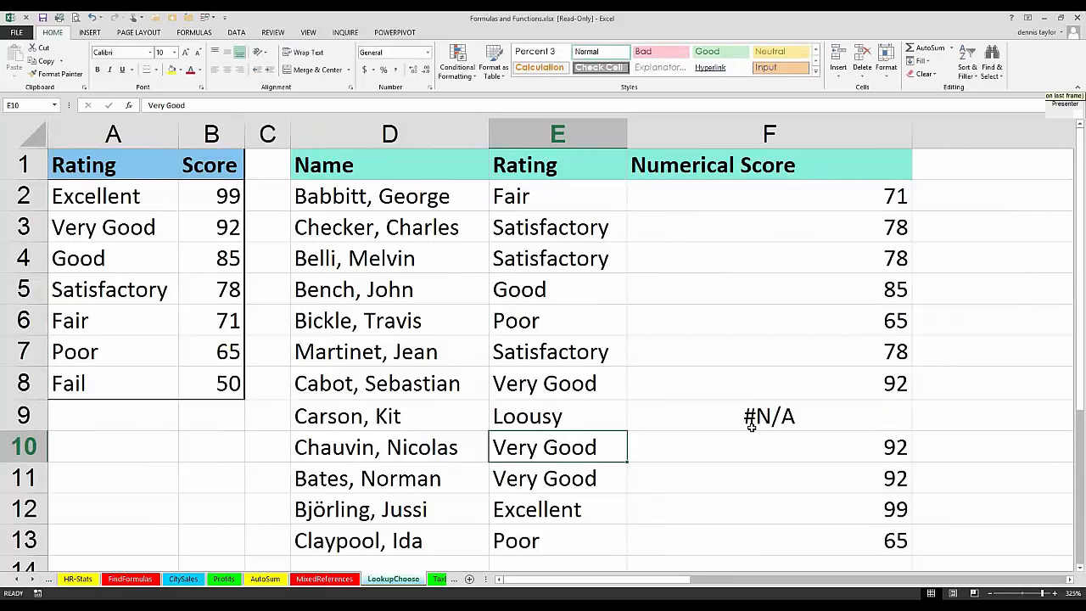
{"action": "left_click", "coordinate": [531, 416]}
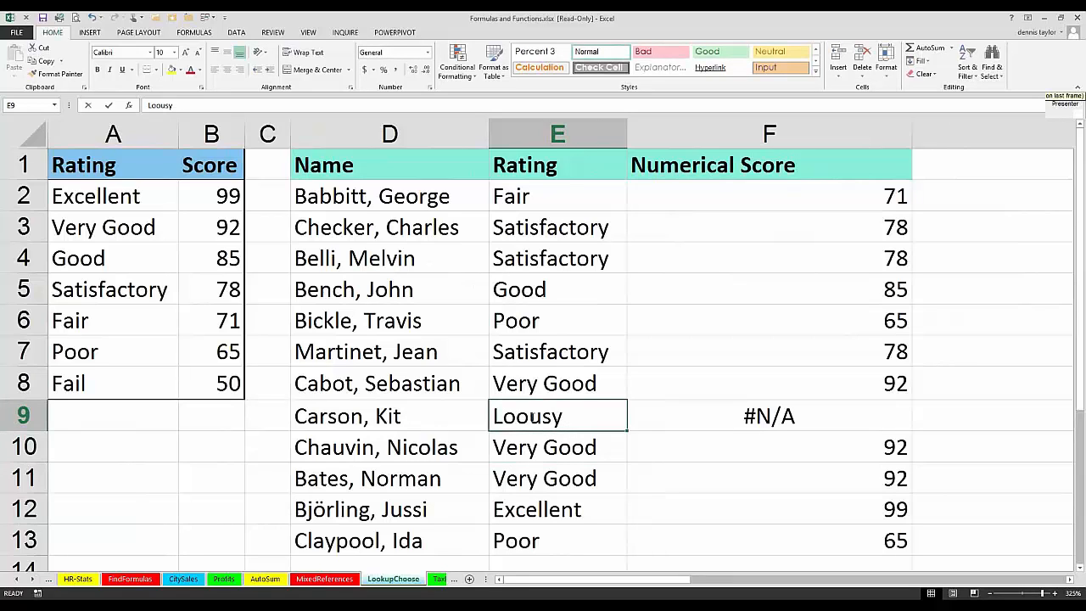
{"action": "double_click", "coordinate": [531, 417]}
{"action": "key", "text": "BackSpace"}
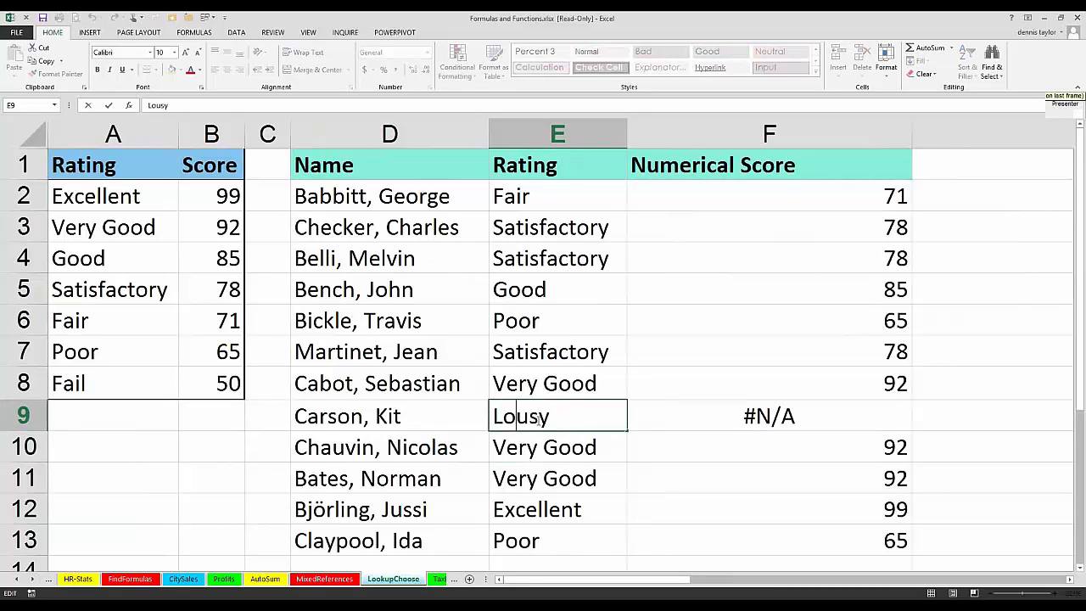
{"action": "left_click", "coordinate": [809, 422]}
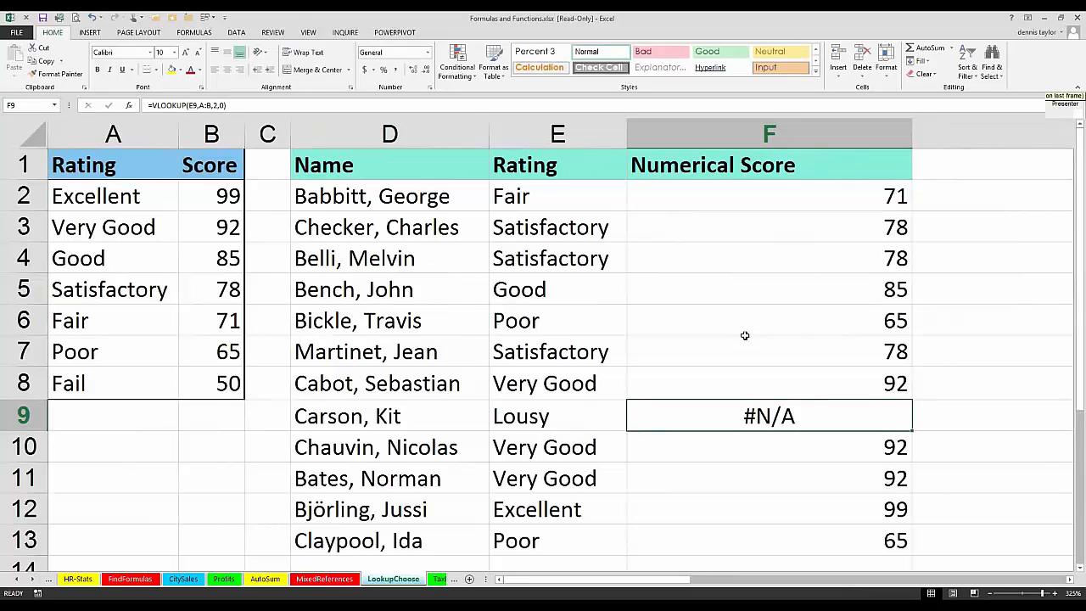
Step: Examine the rating in E2 and the final match argument of the VLOOKUP formula in F2
{"action": "left_click", "coordinate": [551, 204]}
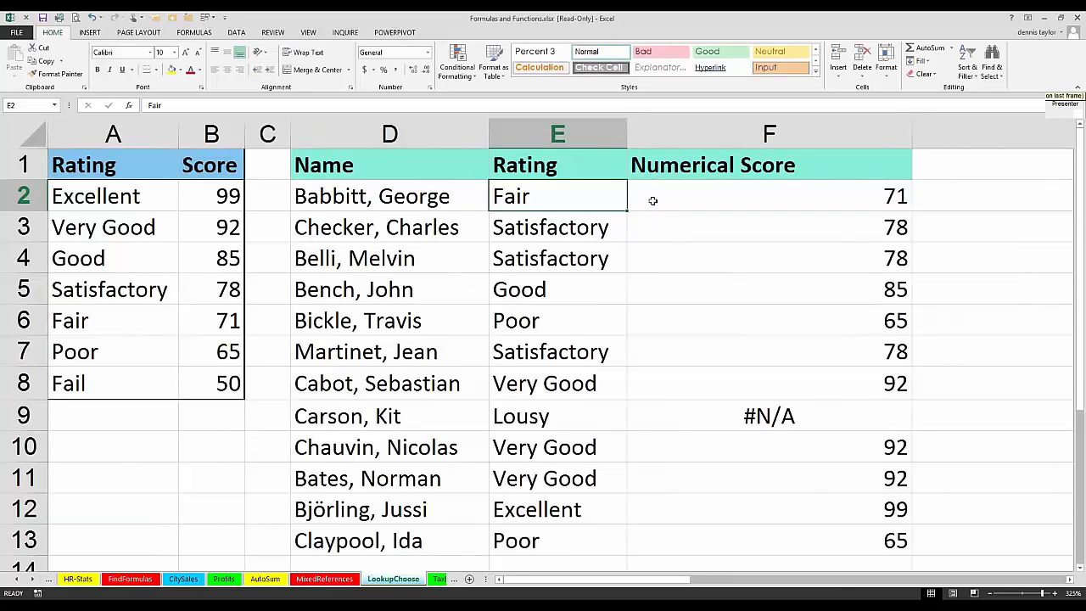
{"action": "left_click", "coordinate": [718, 203]}
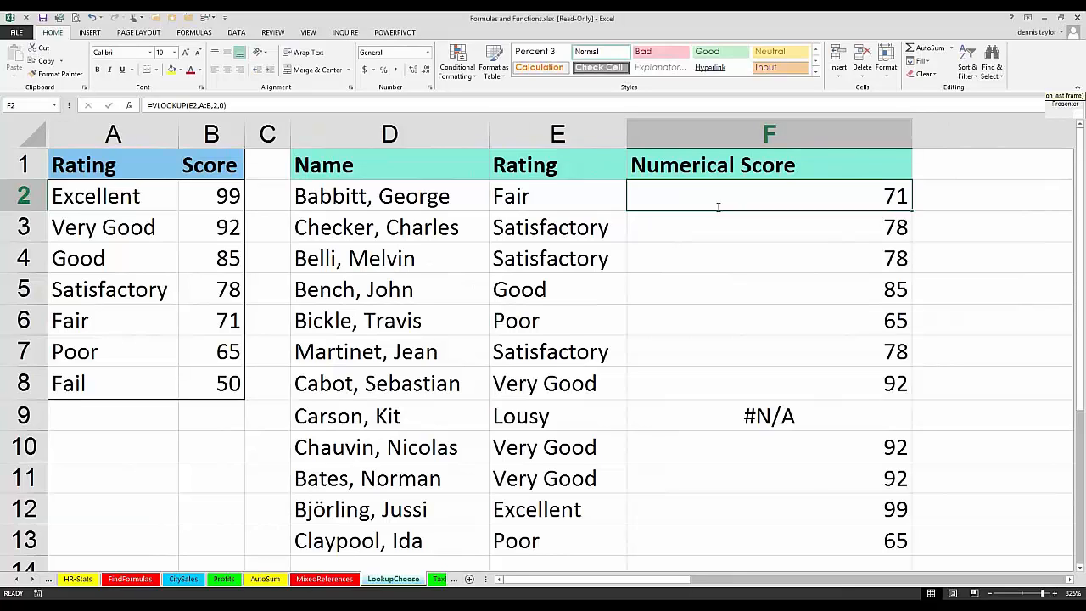
{"action": "double_click", "coordinate": [718, 206]}
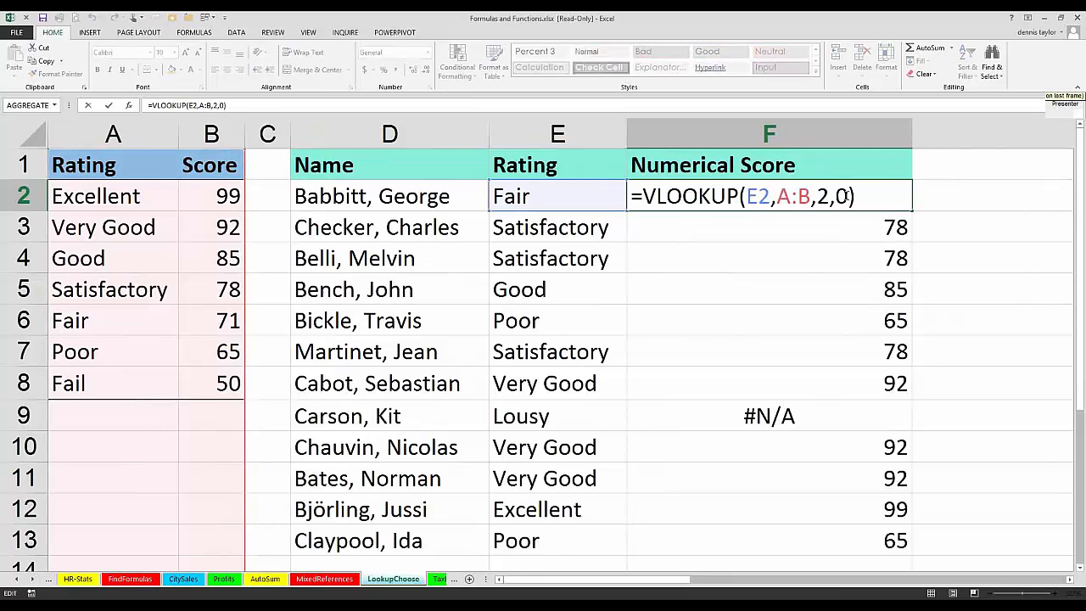
{"action": "double_click", "coordinate": [839, 196]}
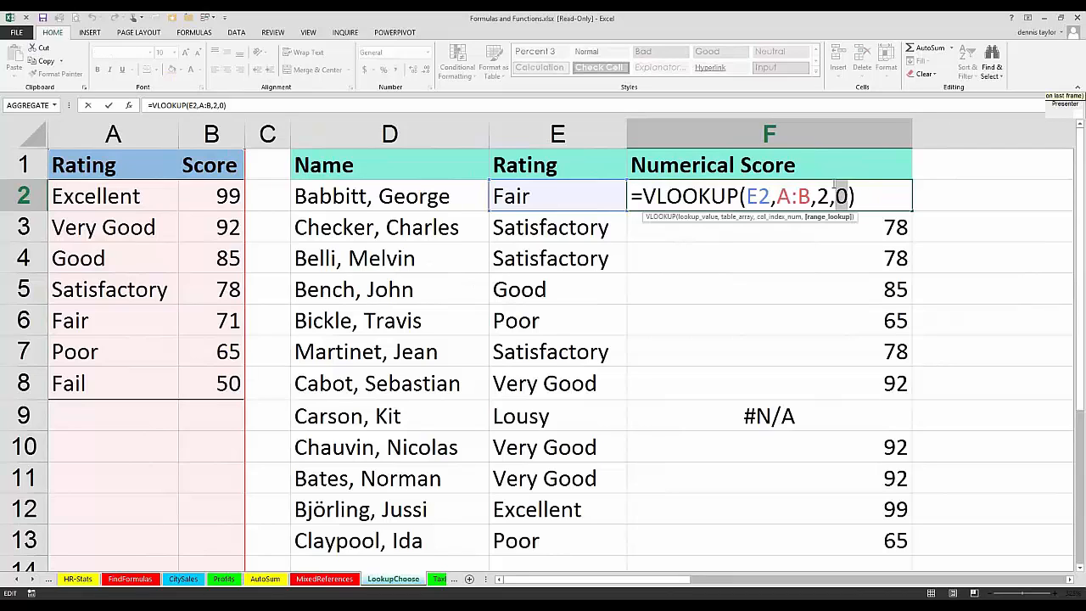
{"action": "key", "text": "ctrl+Return"}
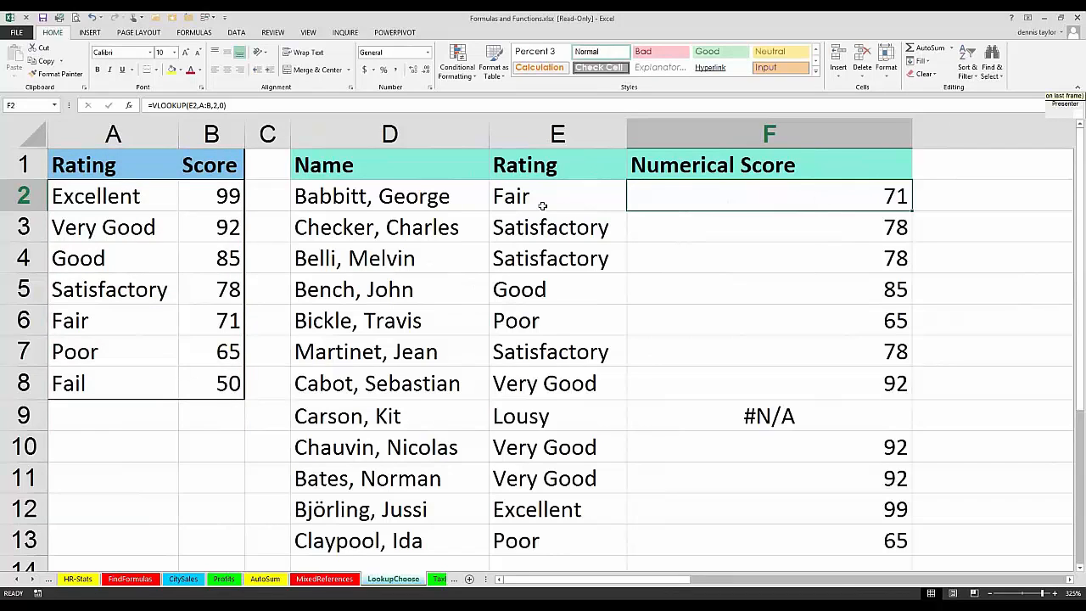
Step: Add a trailing space after Fair in E2 and several extra spaces between the words of Very Good in E11
{"action": "double_click", "coordinate": [543, 200]}
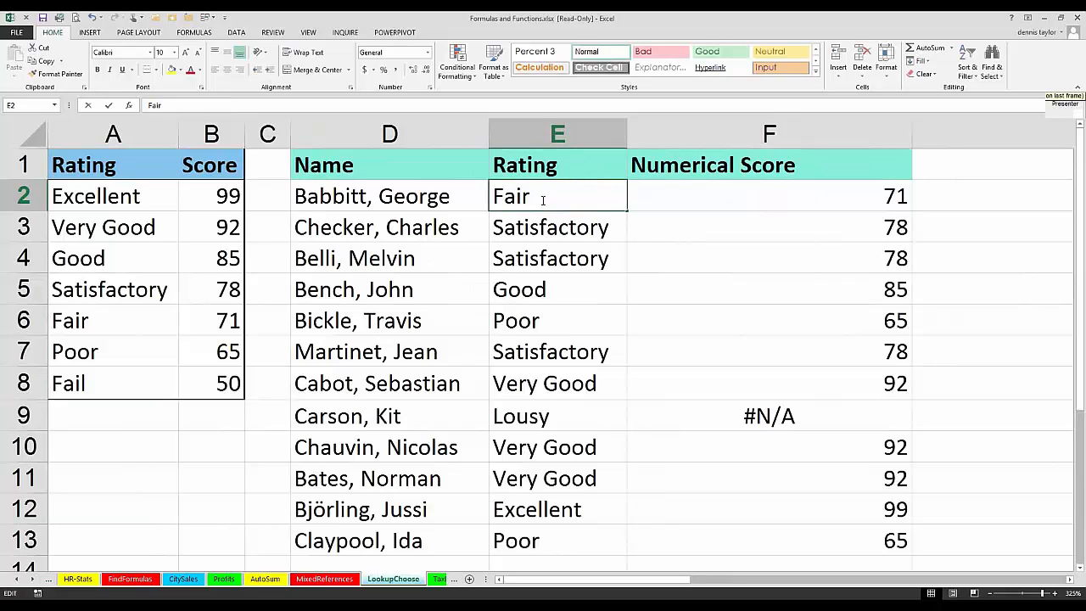
{"action": "key", "text": "Return"}
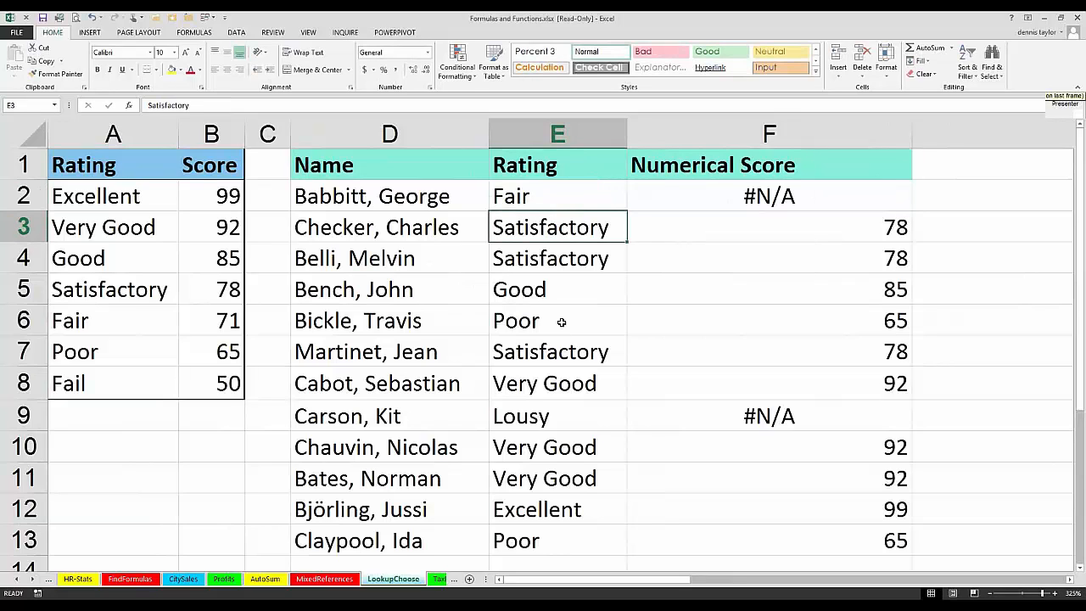
{"action": "left_click", "coordinate": [547, 484]}
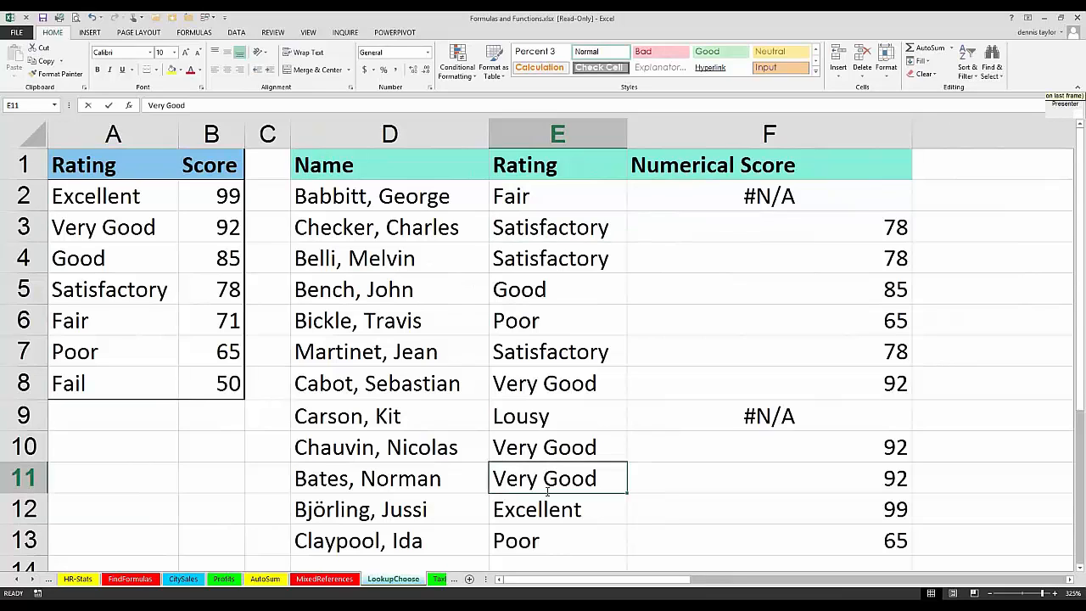
{"action": "double_click", "coordinate": [547, 490]}
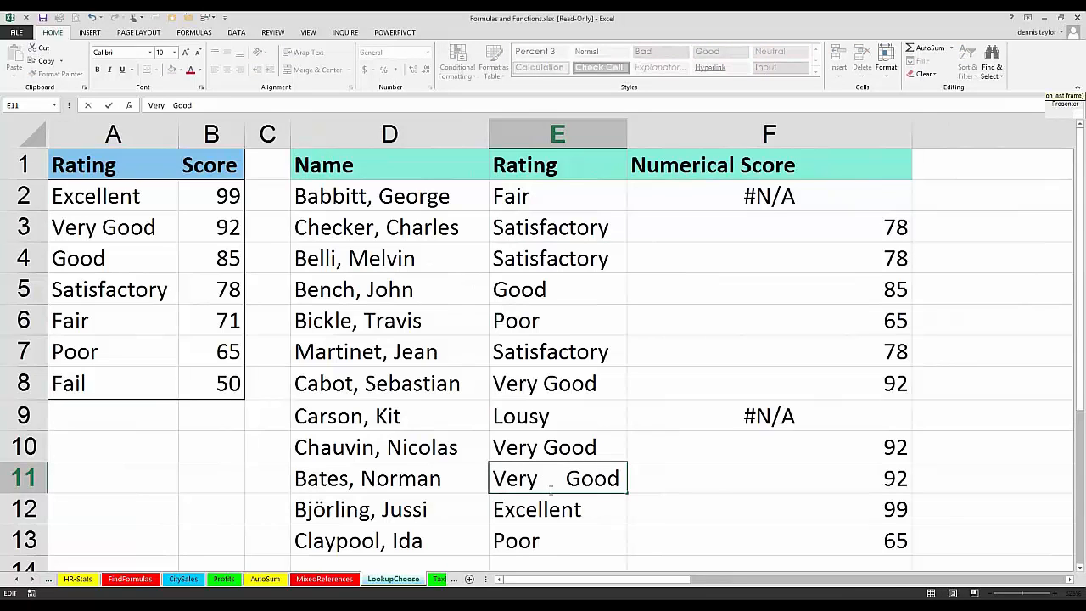
{"action": "key", "text": "Return"}
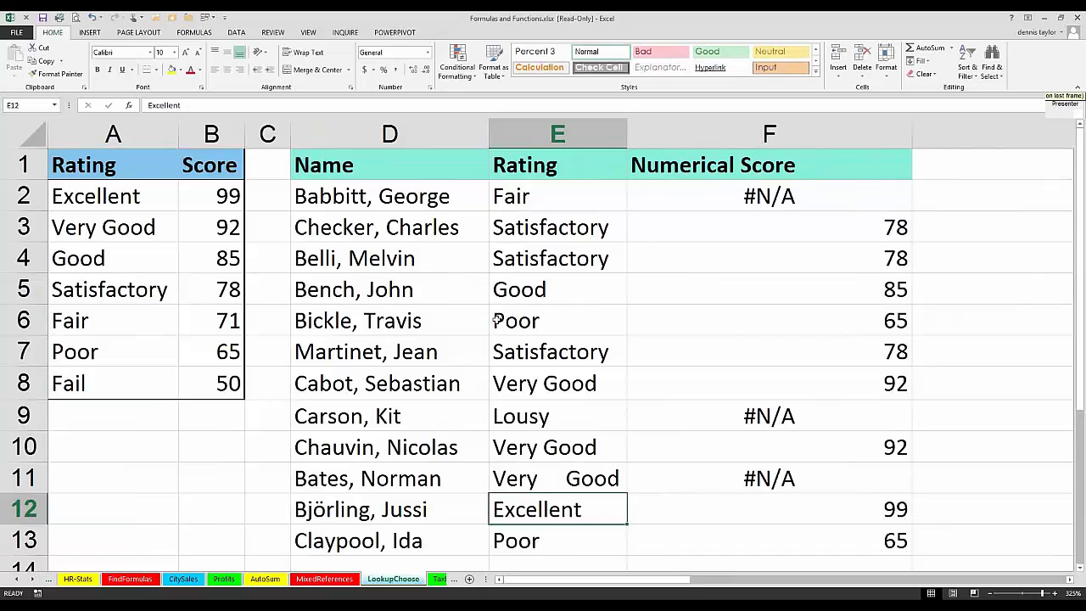
Step: Insert a leading space before the Poor rating in E6
{"action": "double_click", "coordinate": [497, 320]}
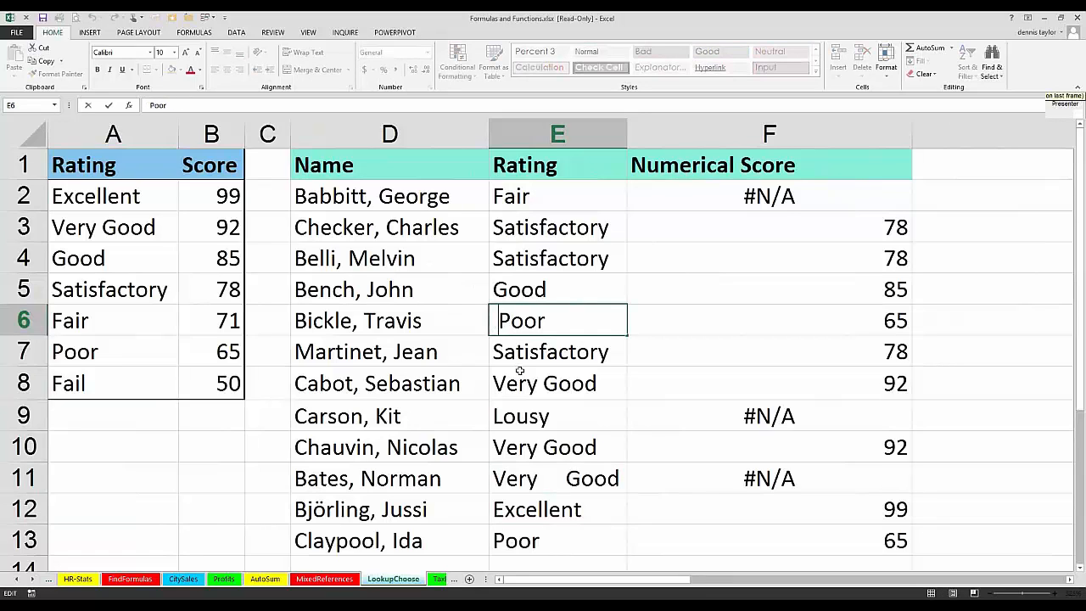
{"action": "key", "text": "ctrl+Return"}
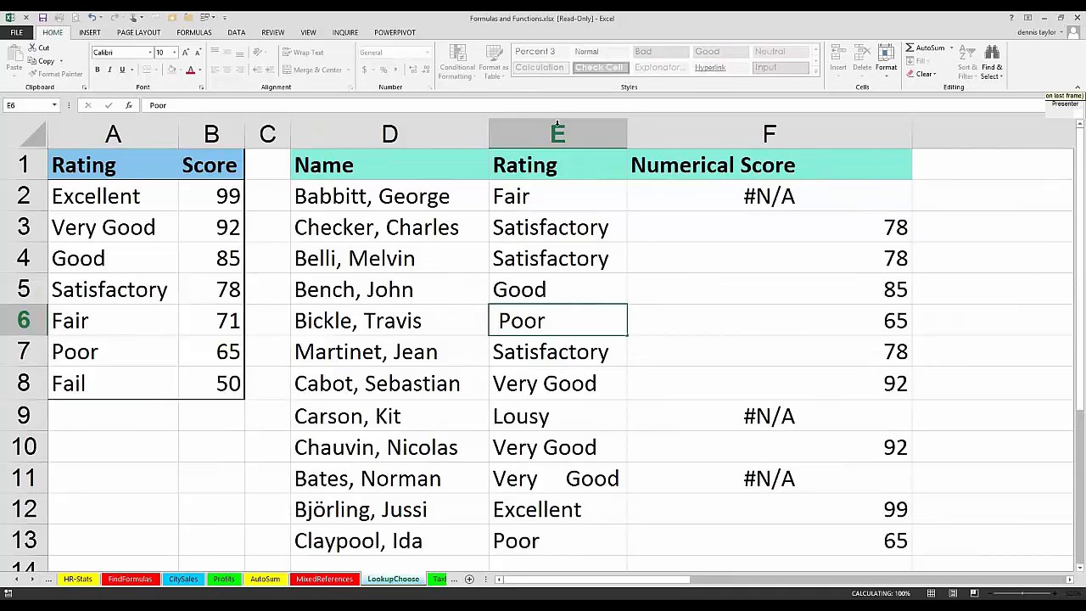
{"action": "key", "text": "Down"}
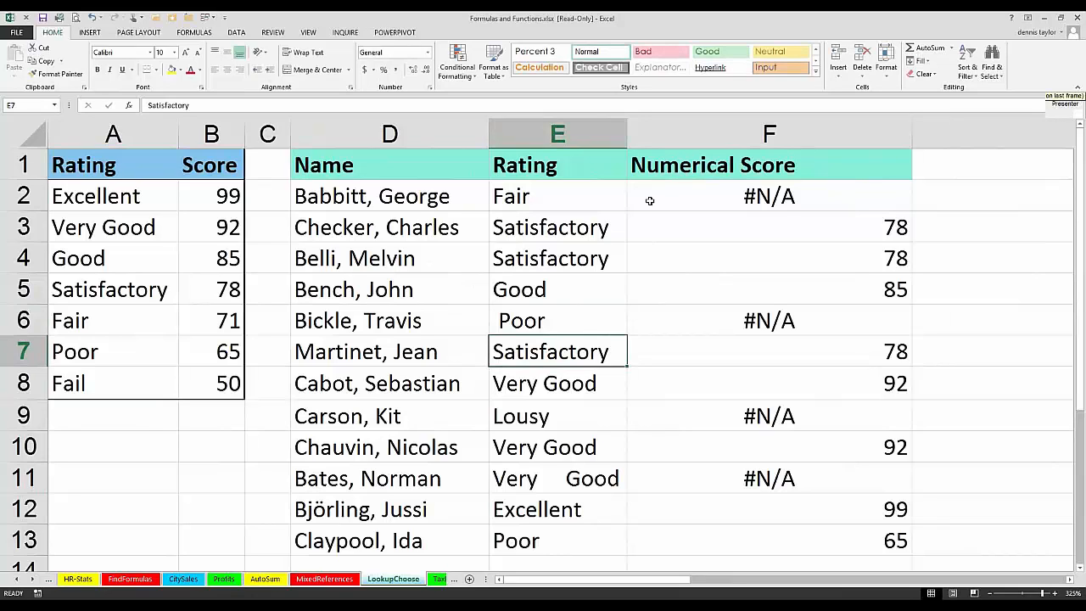
Step: Wrap the lookup value E2 in TRIM within F2's VLOOKUP formula, and copy the revised formula down to F13
{"action": "left_click", "coordinate": [649, 200]}
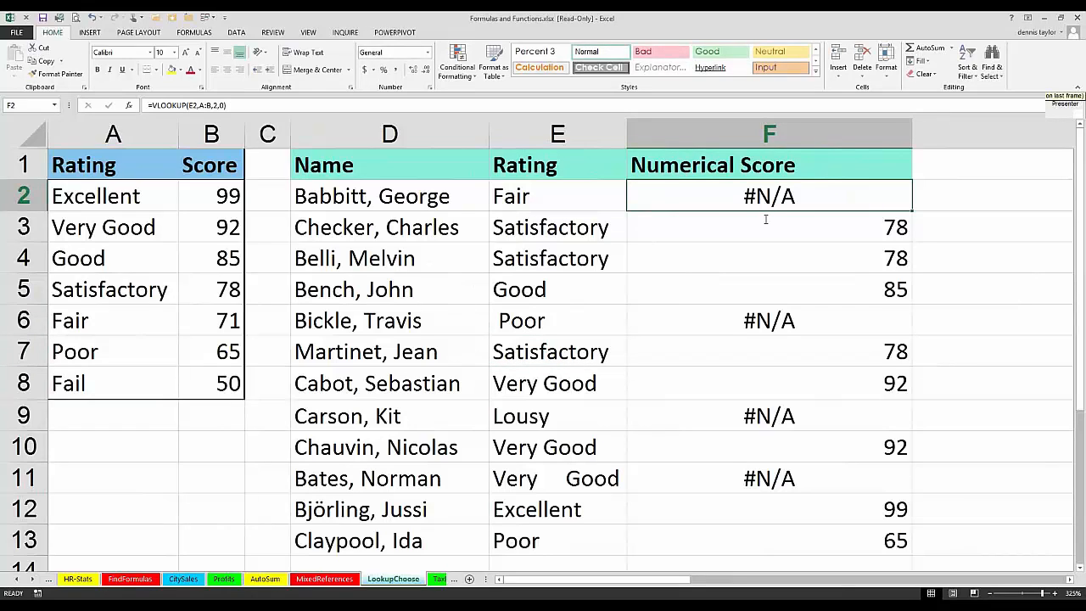
{"action": "key", "text": "F2"}
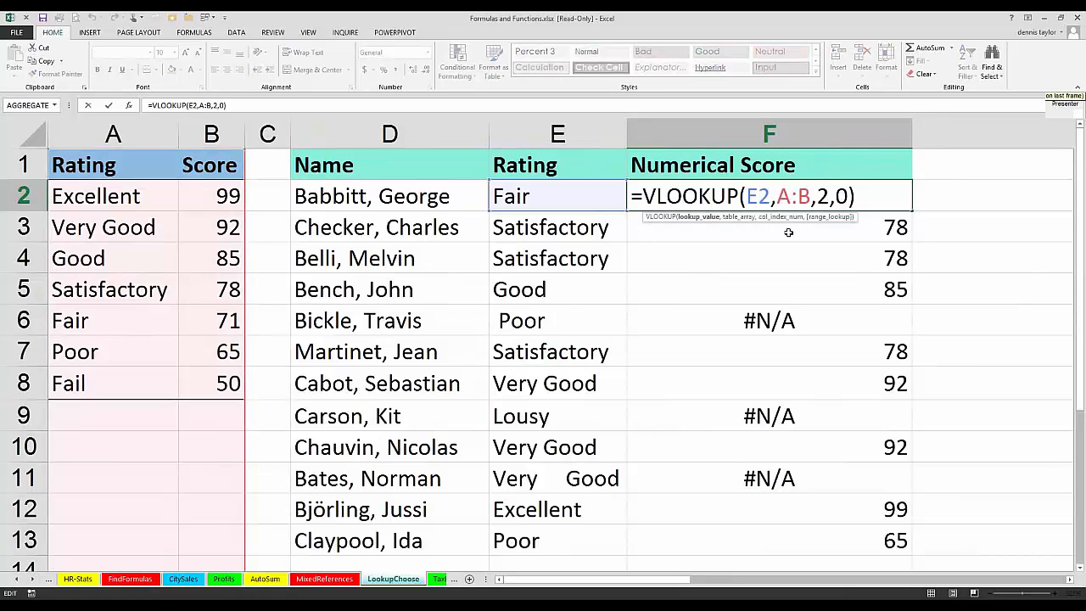
{"action": "type", "text": "trim(E2"}
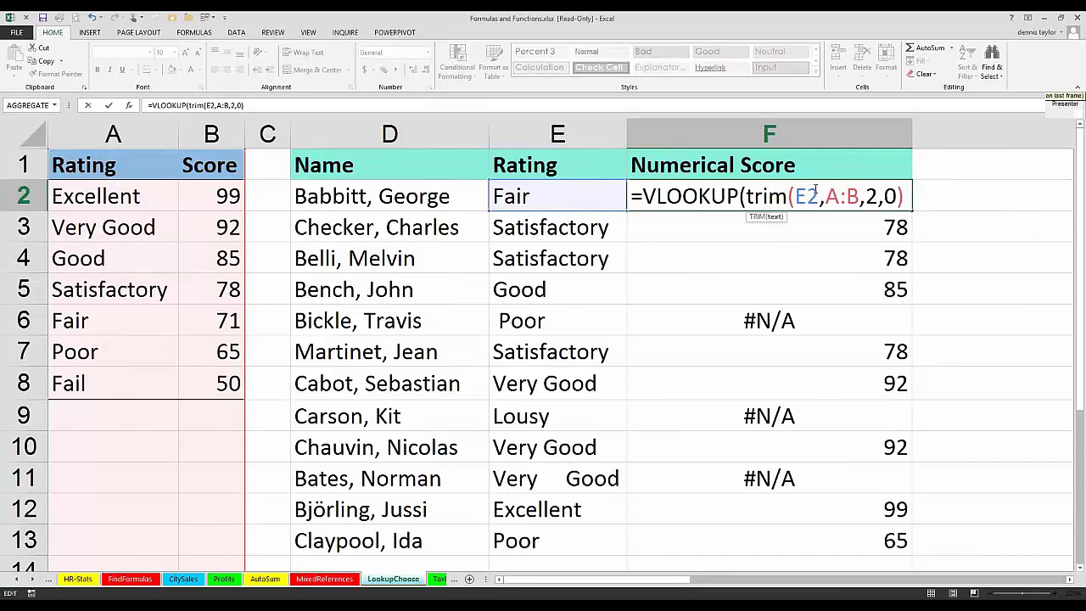
{"action": "type", "text": ")"}
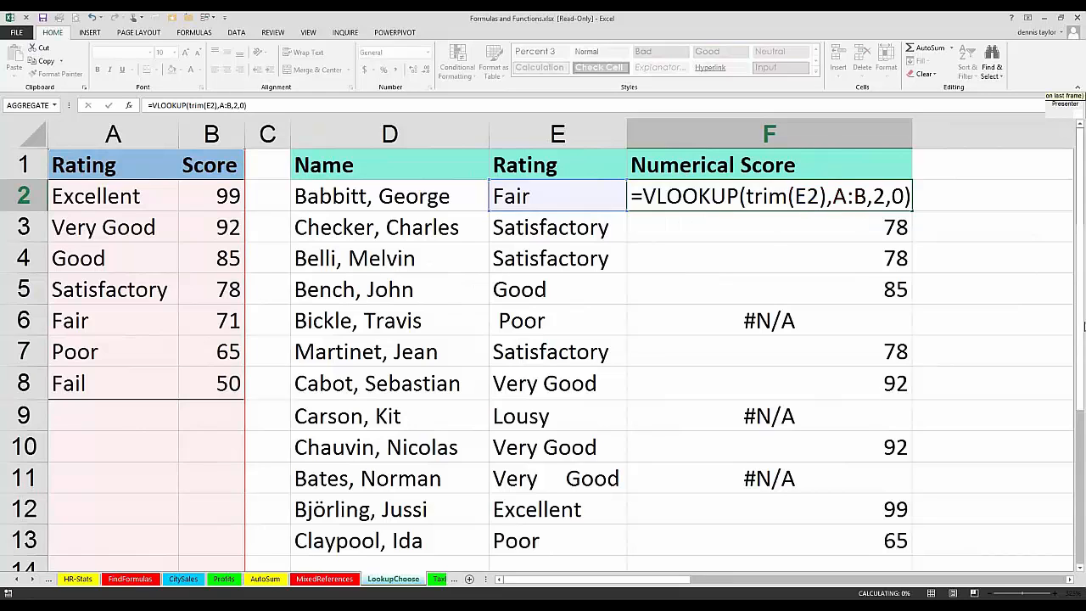
{"action": "key", "text": "ctrl+Return"}
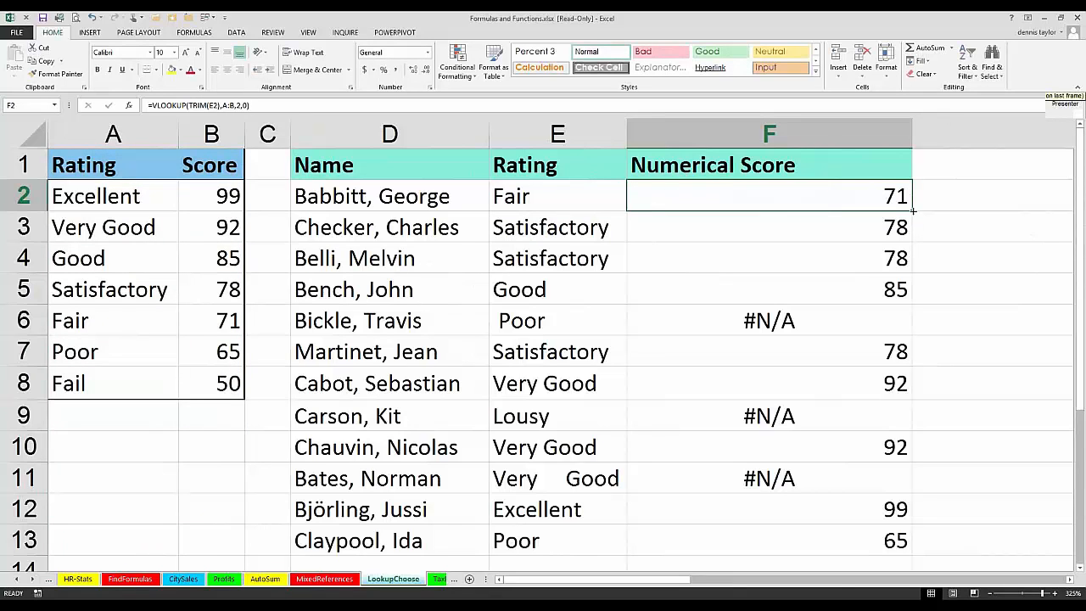
{"action": "double_click", "coordinate": [913, 210]}
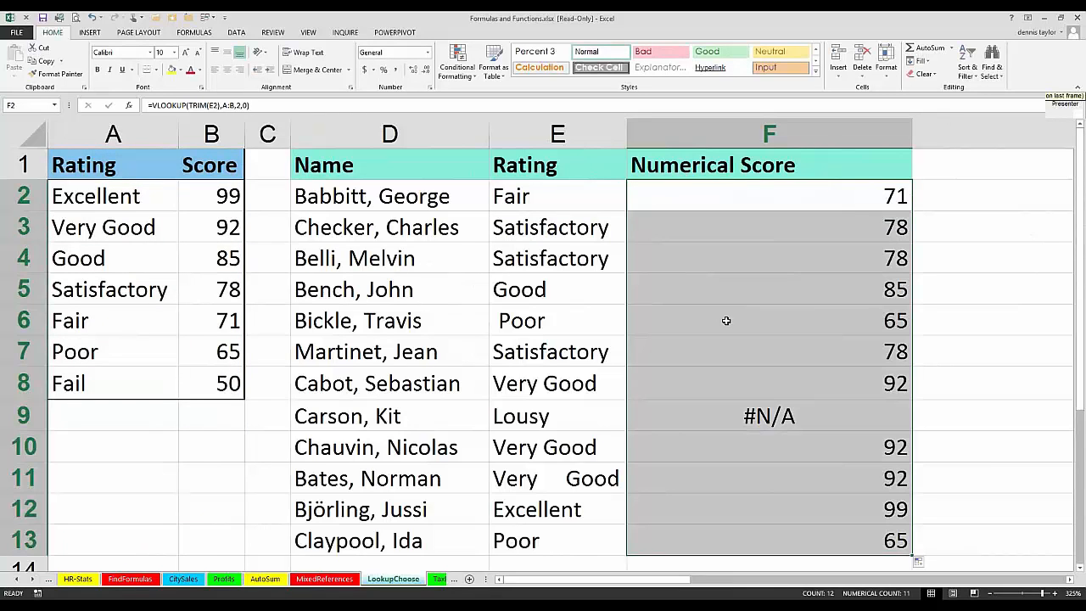
{"action": "left_click", "coordinate": [726, 321]}
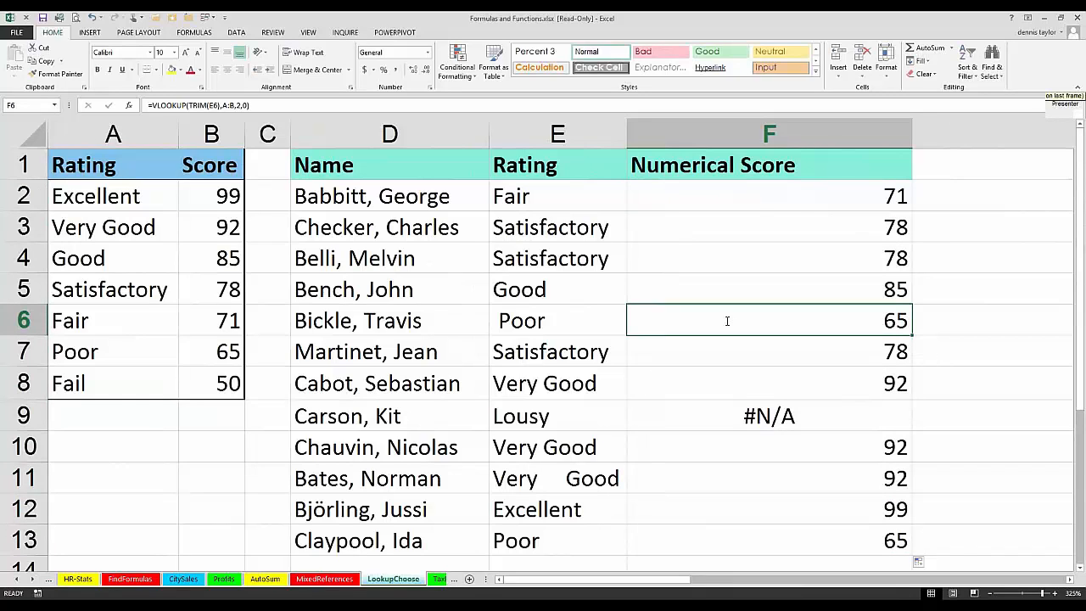
Step: Evaluate the TRIM(E11) part of F11's VLOOKUP formula, restore the formula, and check the ratings in E9 and E6
{"action": "left_click", "coordinate": [731, 492]}
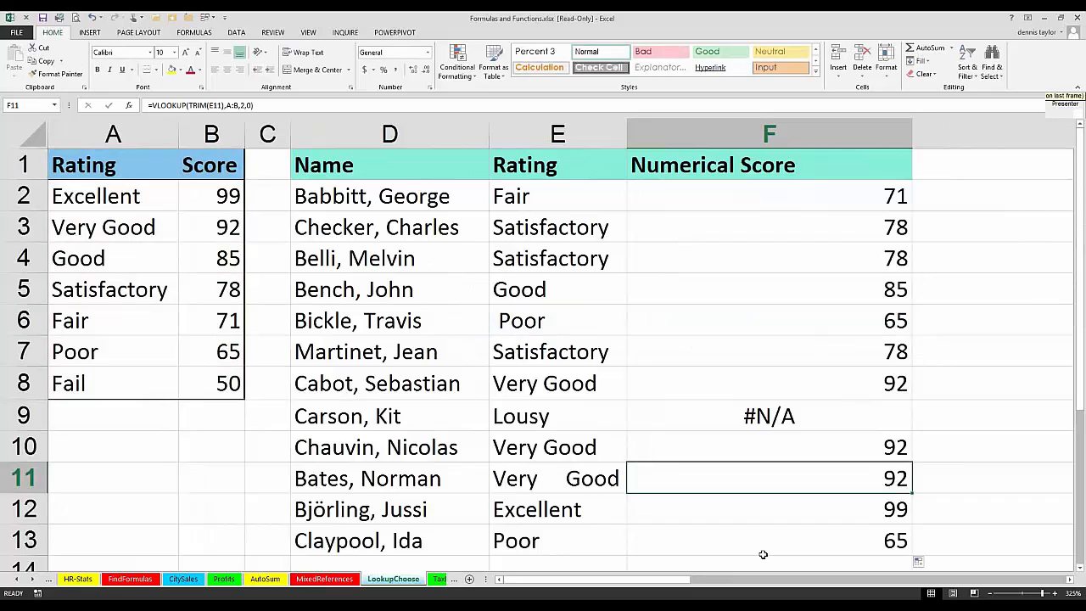
{"action": "double_click", "coordinate": [727, 479]}
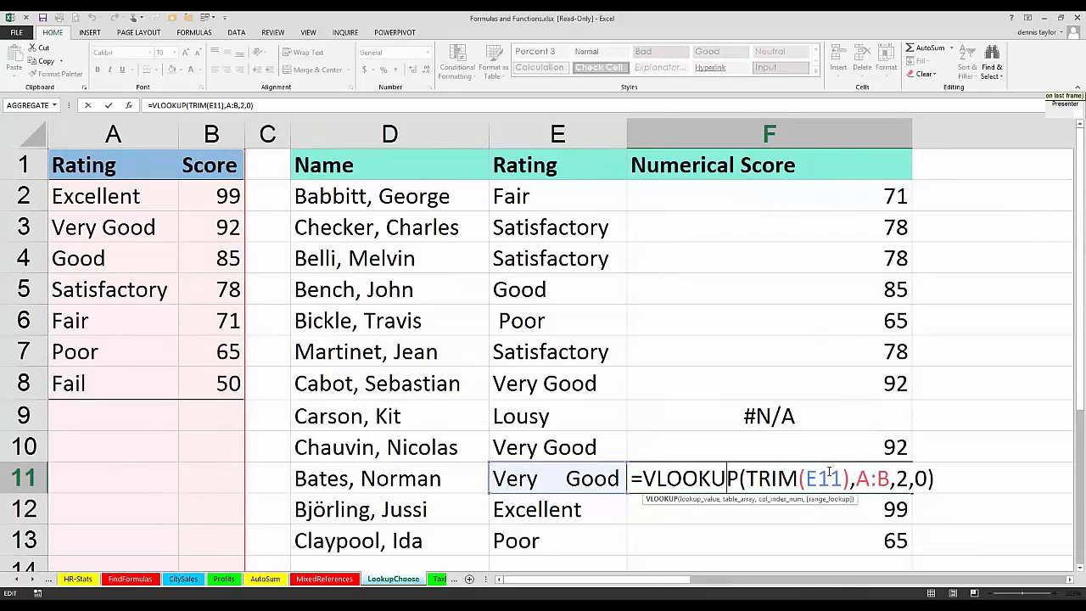
{"action": "left_click_drag", "start_coordinate": [845, 479], "coordinate": [744, 470]}
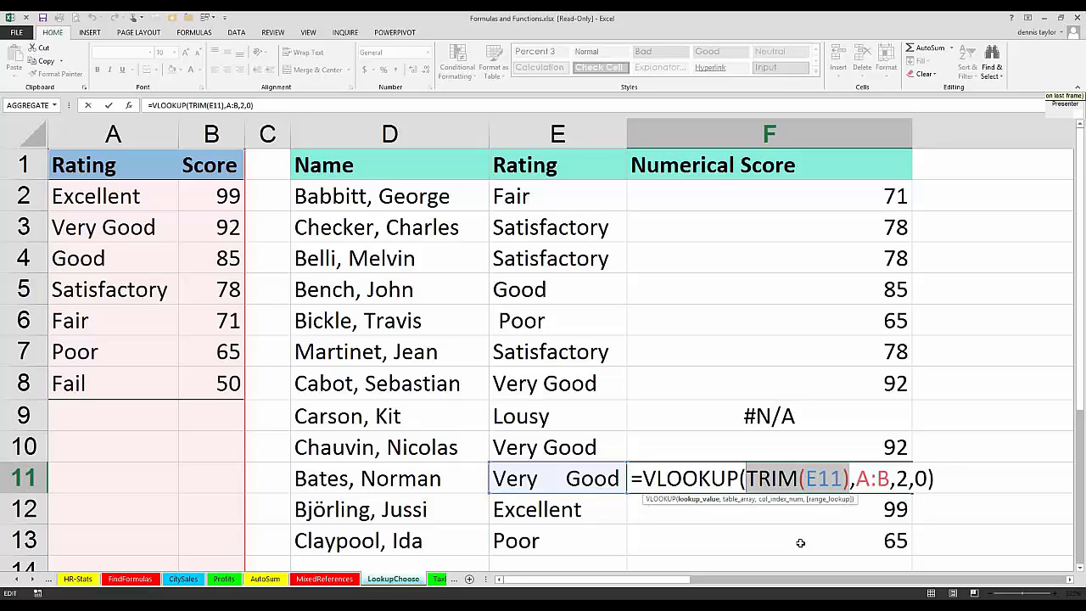
{"action": "key", "text": "F9"}
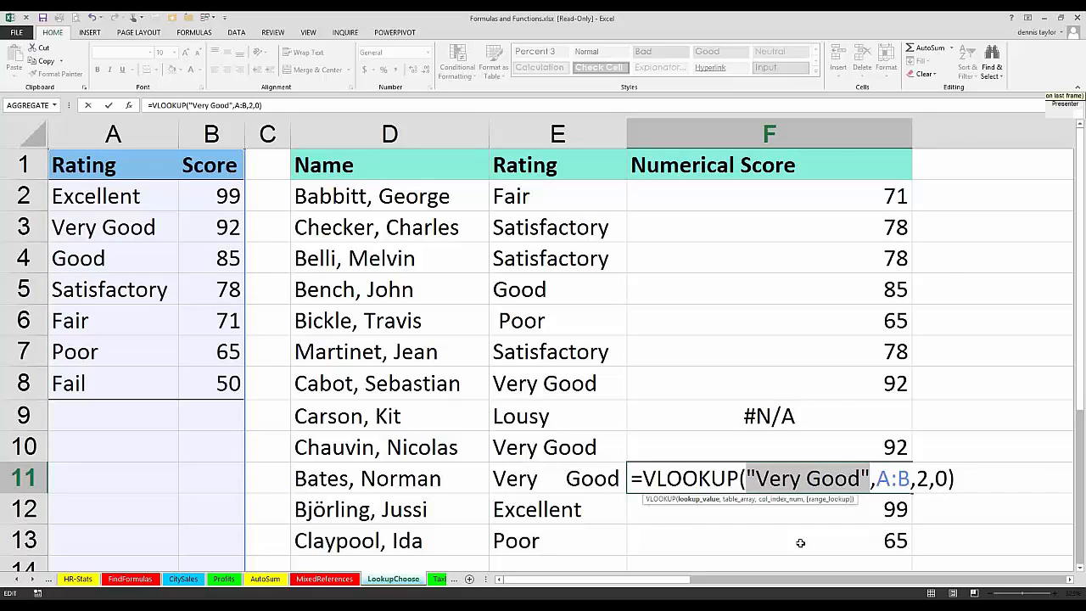
{"action": "key", "text": "Escape"}
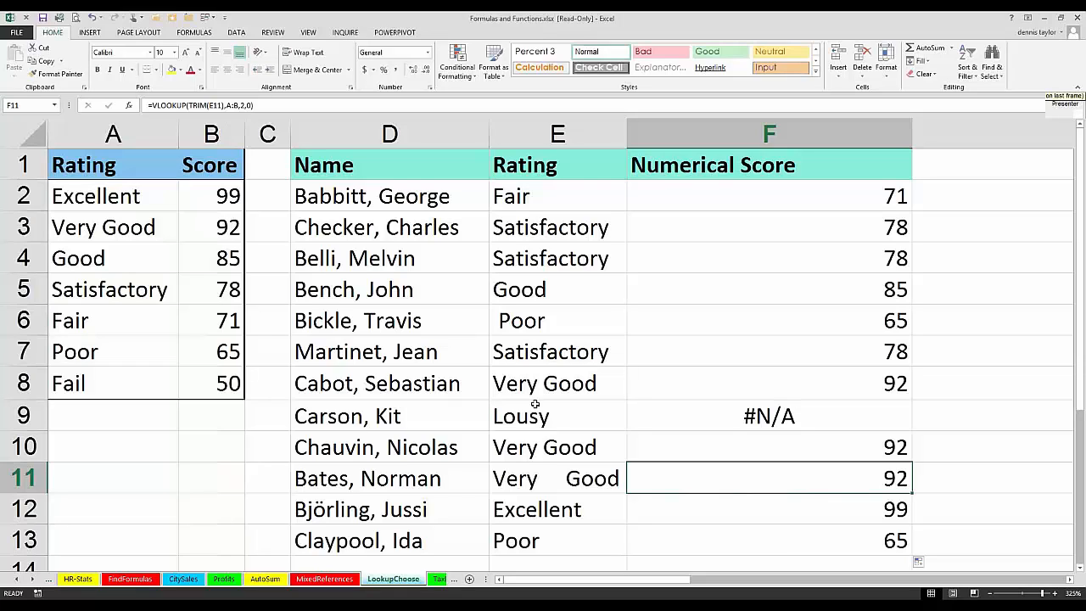
{"action": "left_click", "coordinate": [534, 412]}
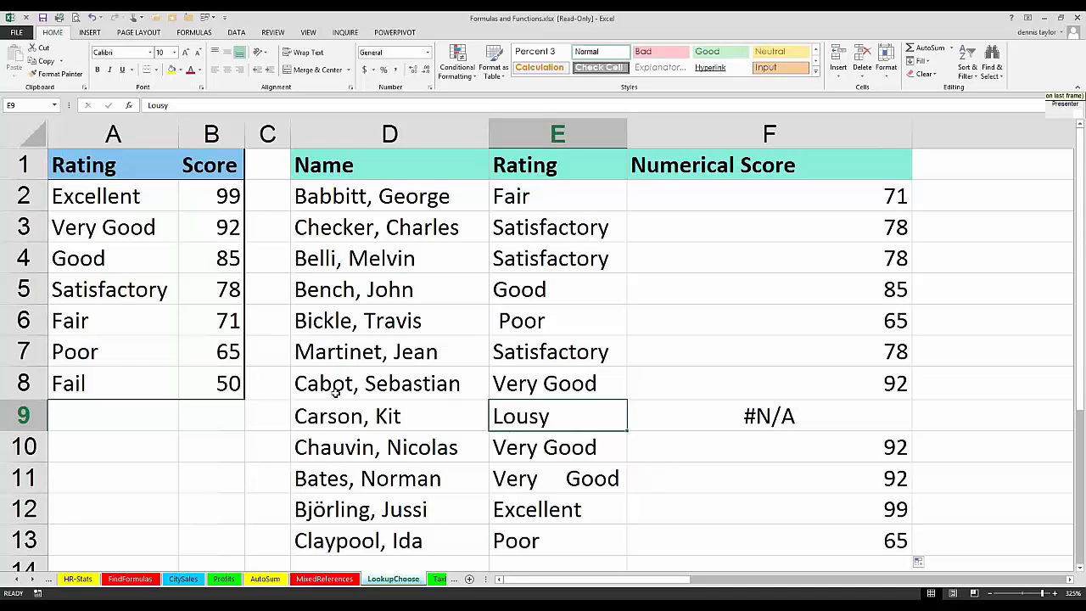
{"action": "left_click", "coordinate": [536, 322]}
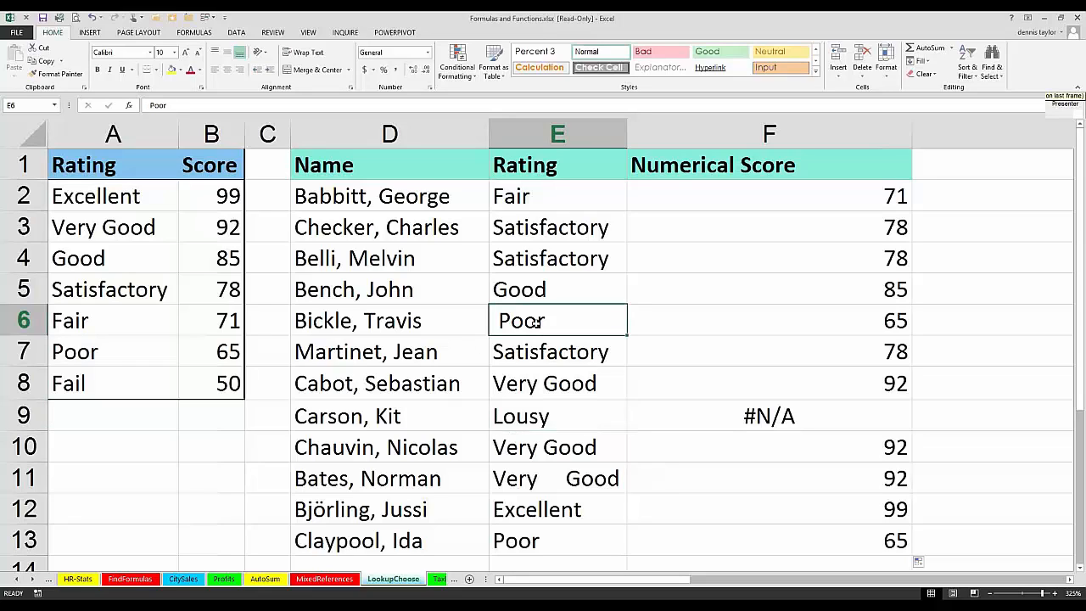
Step: Open the MasterList sheet and examine the Name, Department and SS # columns and the lookup number in G2
{"action": "left_click", "coordinate": [32, 579]}
{"action": "left_click", "coordinate": [32, 579]}
{"action": "left_click", "coordinate": [32, 579]}
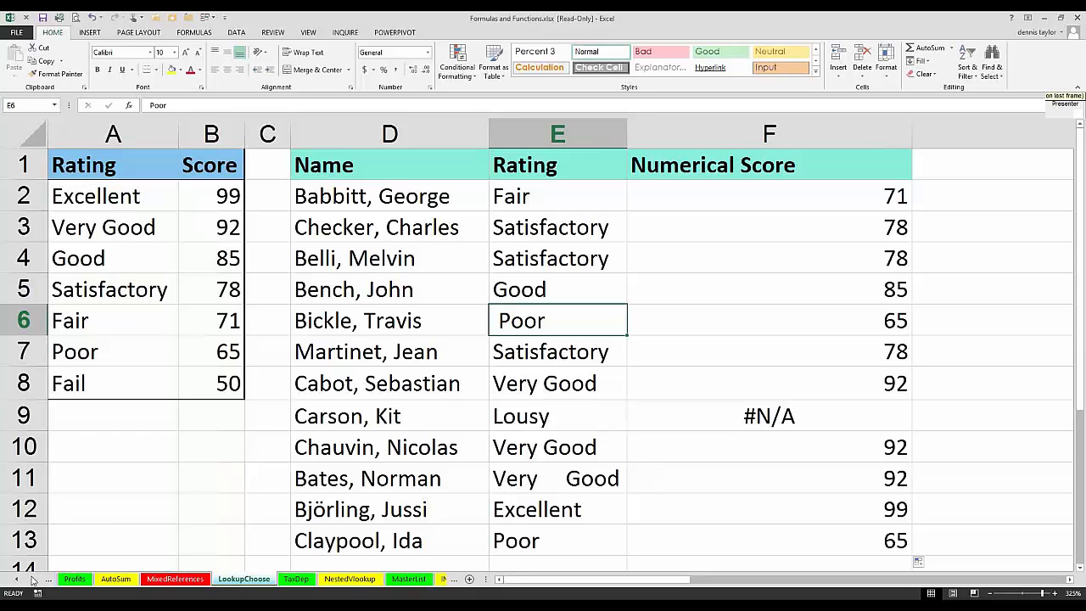
{"action": "left_click", "coordinate": [32, 579]}
{"action": "left_click", "coordinate": [32, 579]}
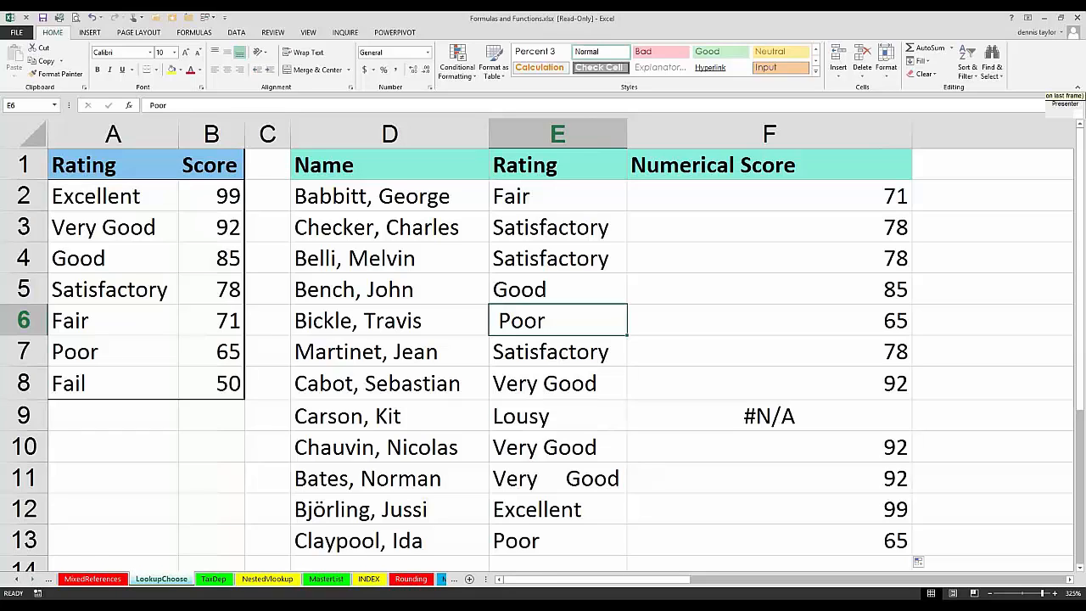
{"action": "left_click", "coordinate": [326, 579]}
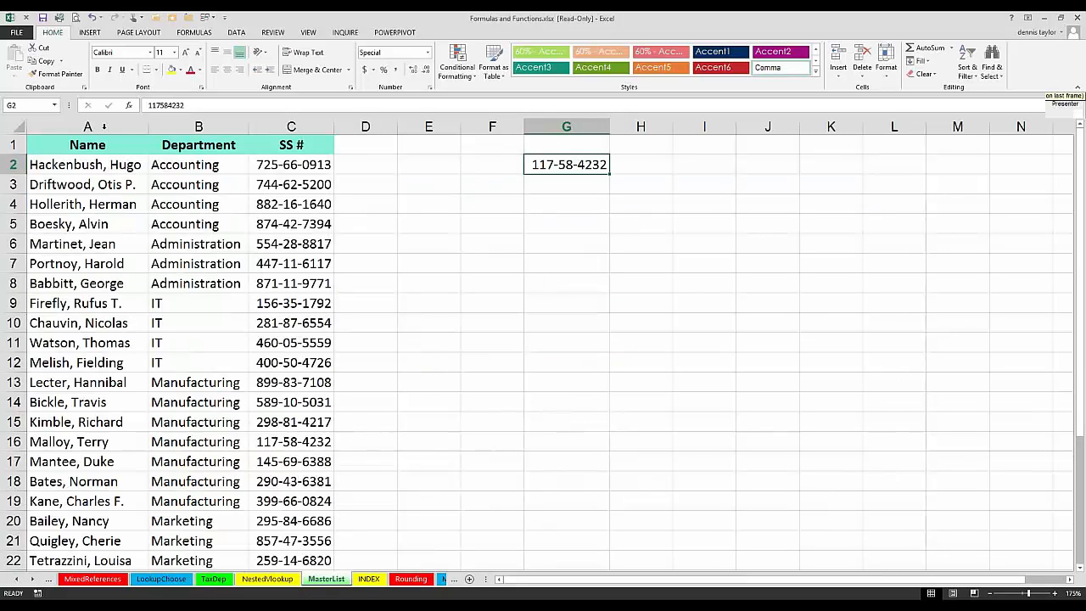
{"action": "left_click_drag", "start_coordinate": [104, 126], "coordinate": [291, 134]}
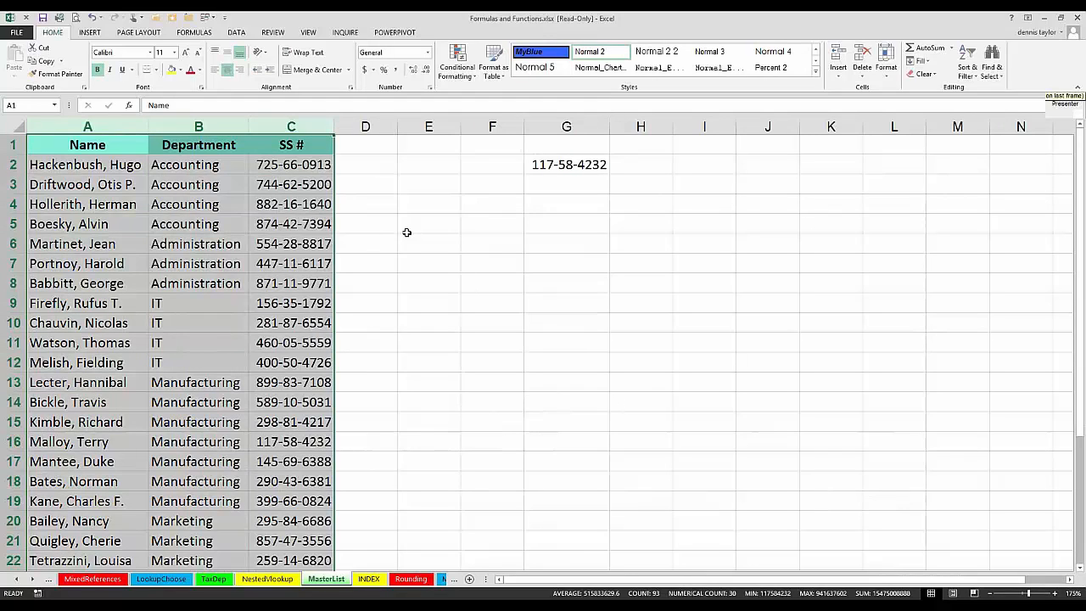
{"action": "left_click", "coordinate": [576, 225]}
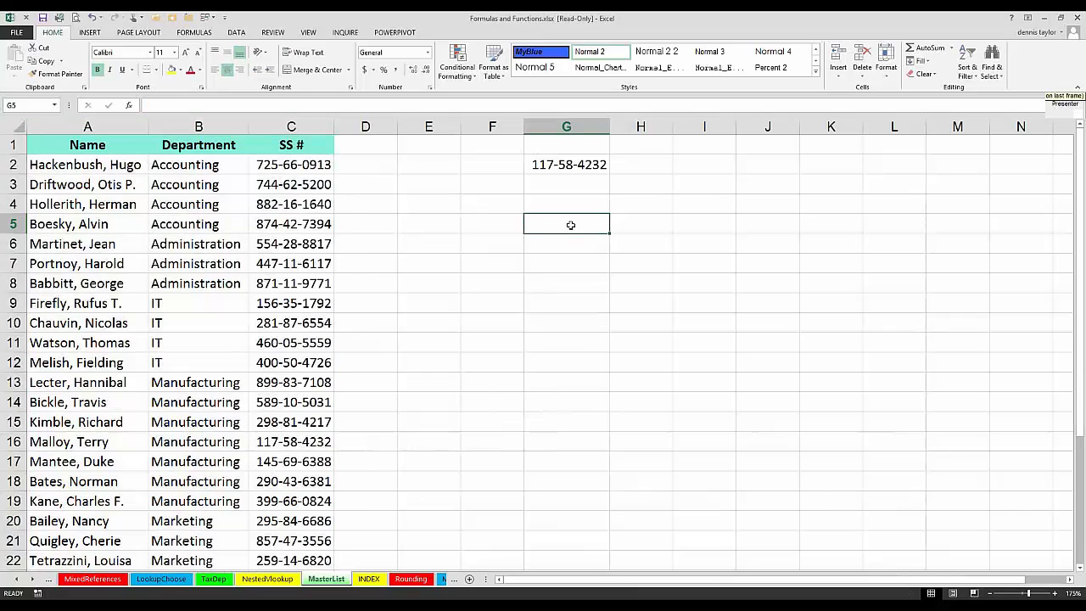
{"action": "left_click", "coordinate": [551, 164]}
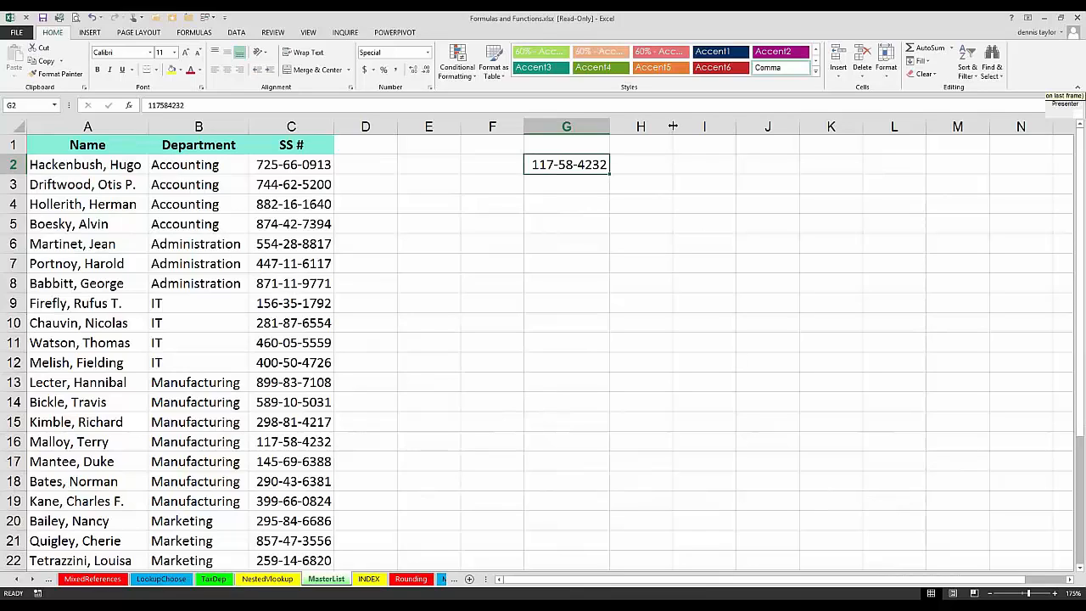
Step: Widen column H to make room for a formula beside the lookup number in G2
{"action": "left_click_drag", "start_coordinate": [672, 125], "coordinate": [839, 155]}
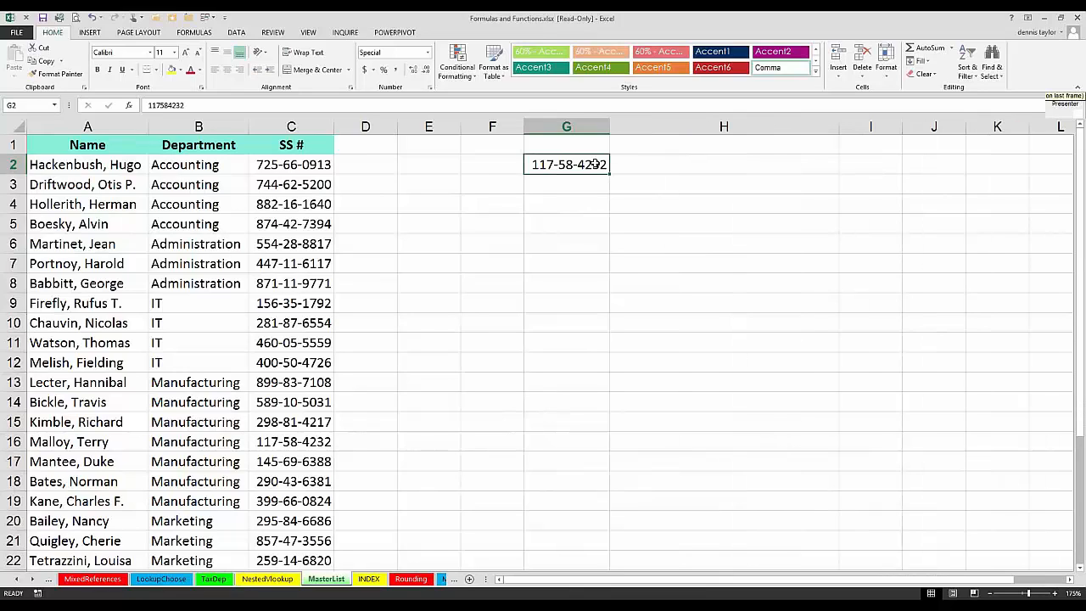
{"action": "left_click", "coordinate": [647, 164]}
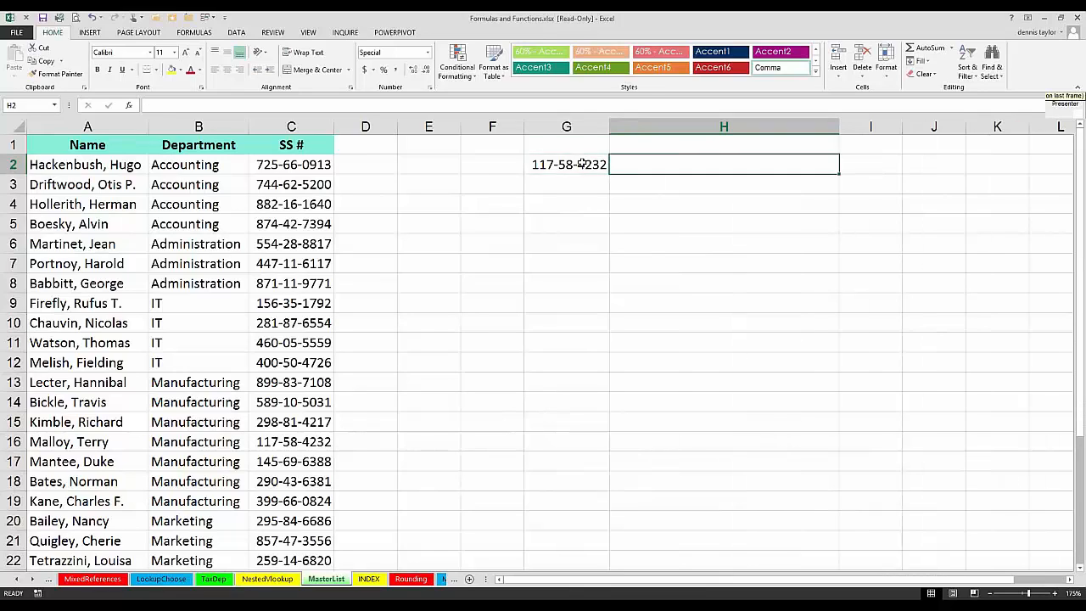
{"action": "left_click", "coordinate": [587, 165]}
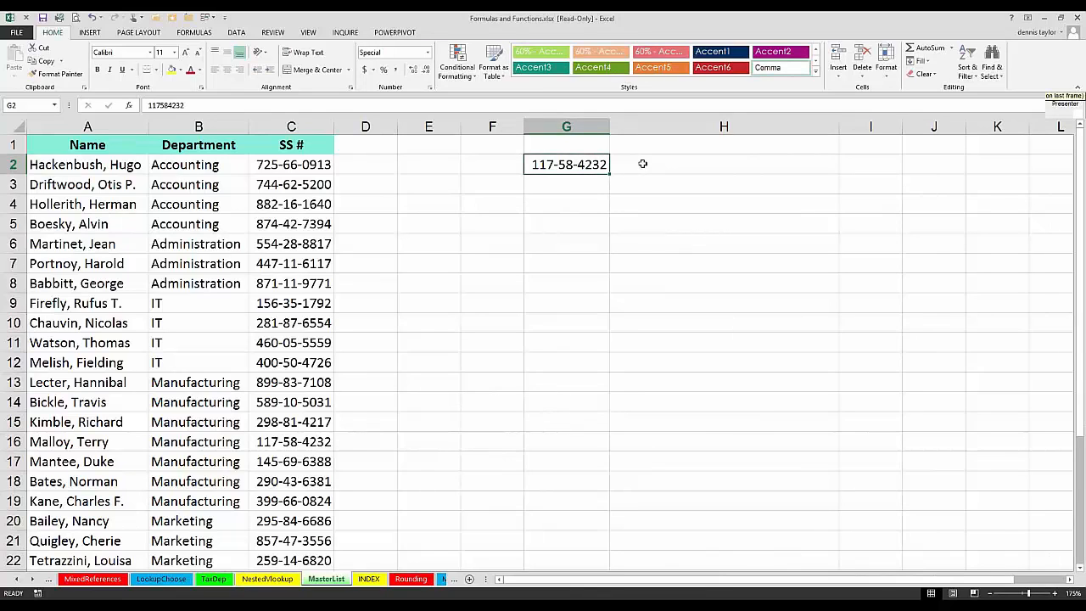
{"action": "left_click", "coordinate": [643, 164]}
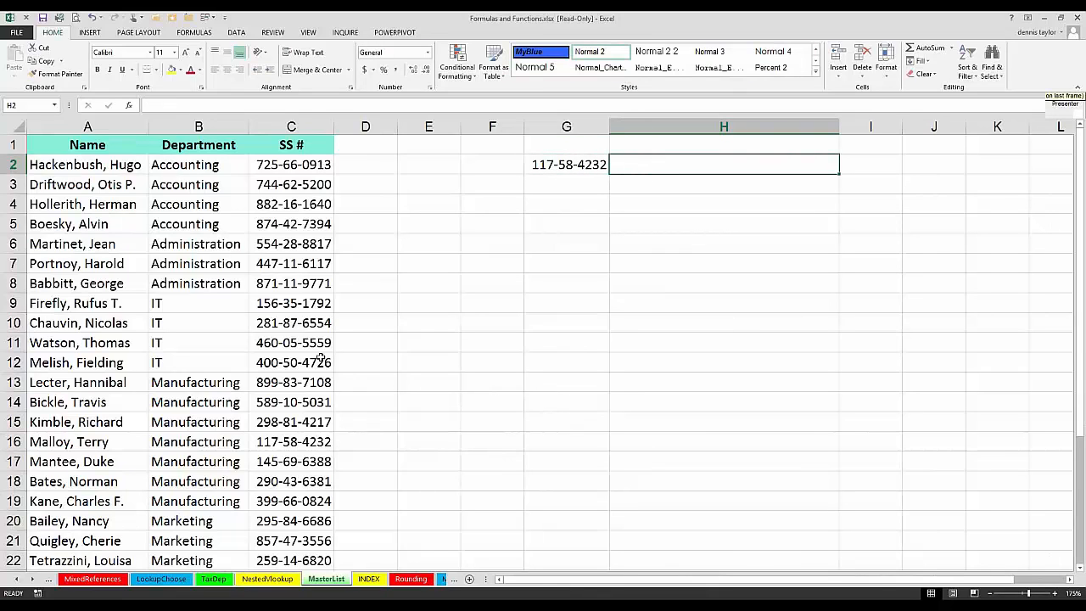
{"action": "key", "text": "ctrl+Home"}
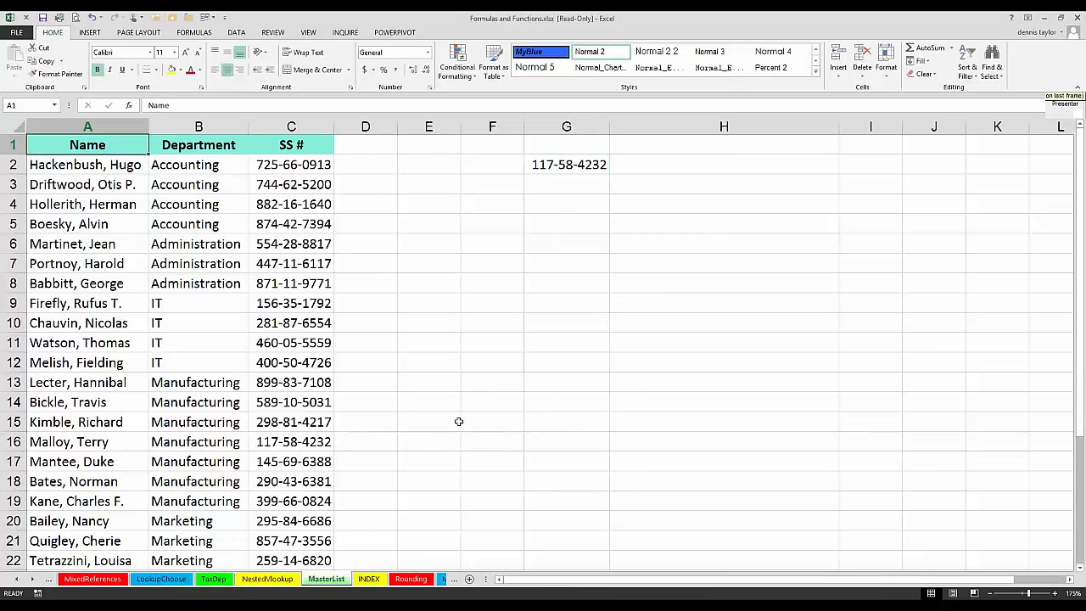
{"action": "scroll", "coordinate": [458, 421], "scroll_direction": "up", "scroll_amount": 2}
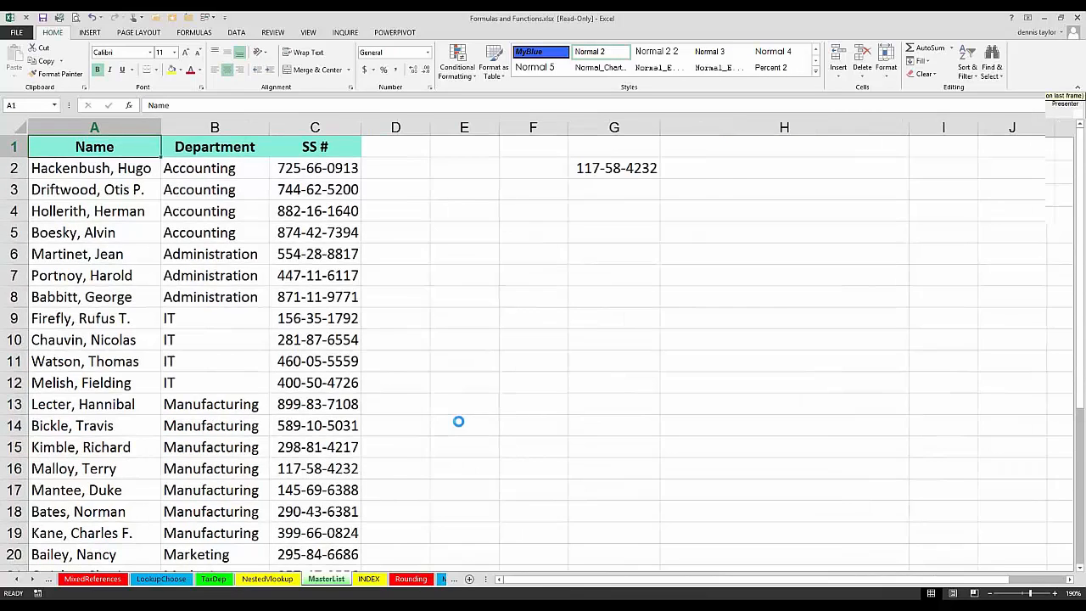
Step: Move the lookup SS number from G2 to E2 and widen columns E and F
{"action": "left_click", "coordinate": [675, 188]}
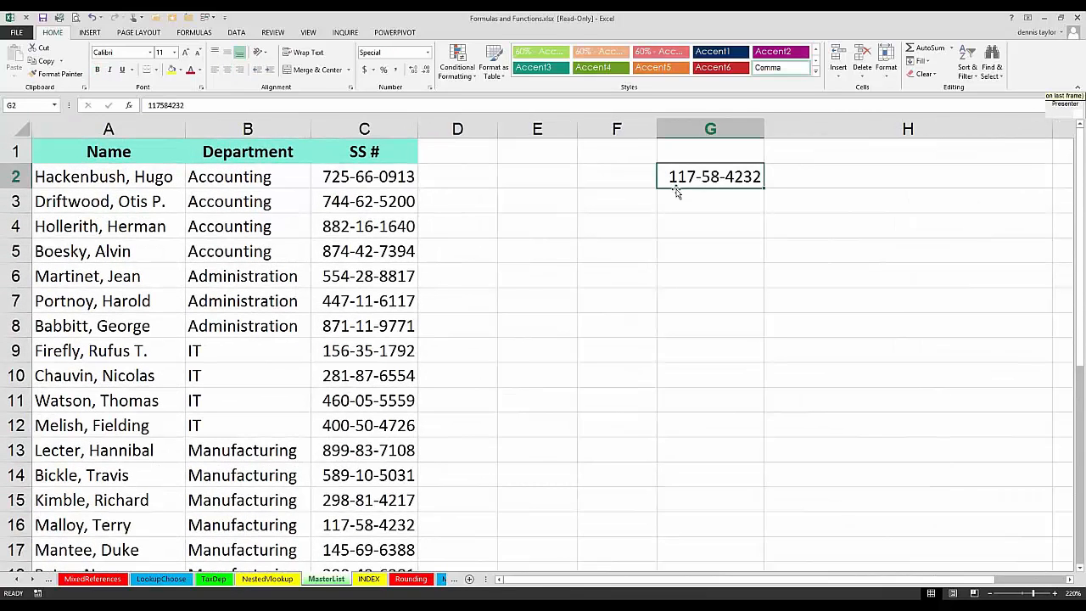
{"action": "key", "text": "ctrl+x"}
{"action": "left_click", "coordinate": [534, 188]}
{"action": "key", "text": "ctrl+v"}
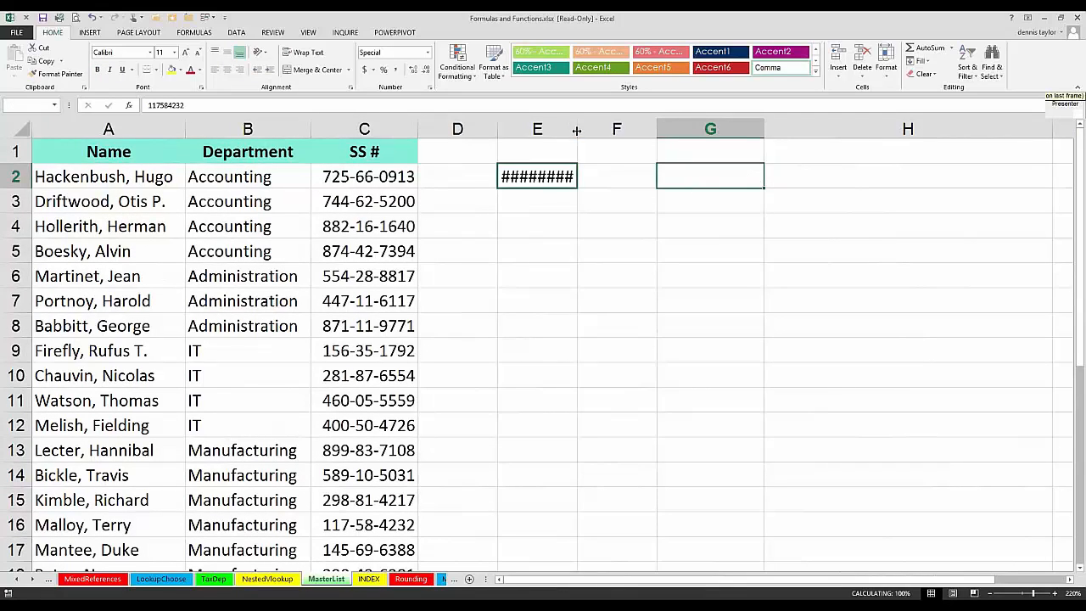
{"action": "left_click_drag", "start_coordinate": [576, 130], "coordinate": [659, 131]}
{"action": "left_click_drag", "start_coordinate": [658, 131], "coordinate": [594, 131]}
{"action": "left_click_drag", "start_coordinate": [596, 131], "coordinate": [618, 131]}
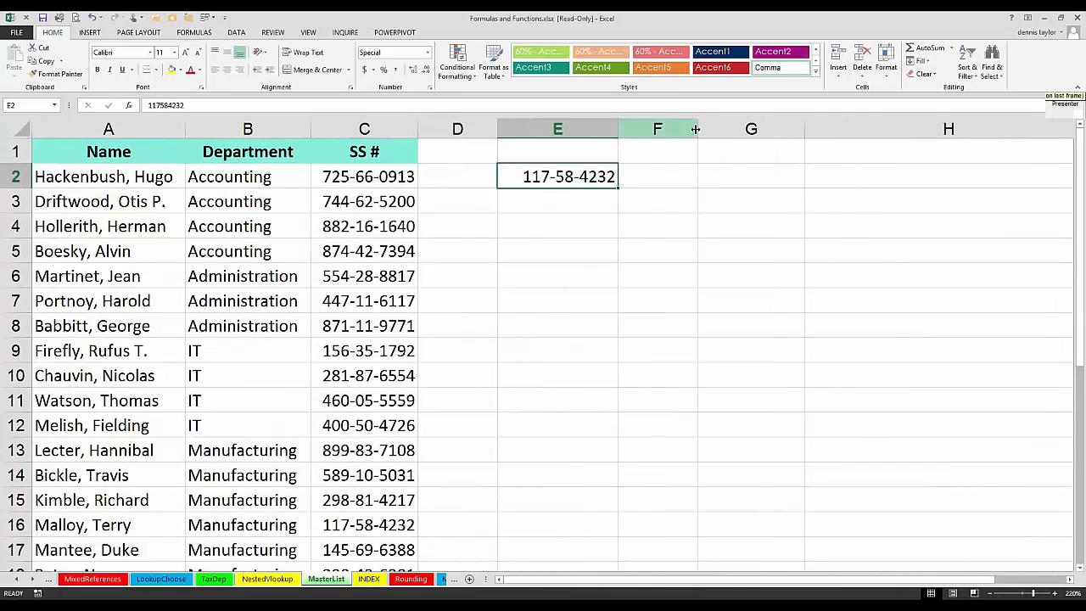
Step: Enter the formula =MATCH(E2,C:C,0) in F2 to find the SS number's exact-match position in column C
{"action": "left_click", "coordinate": [693, 175]}
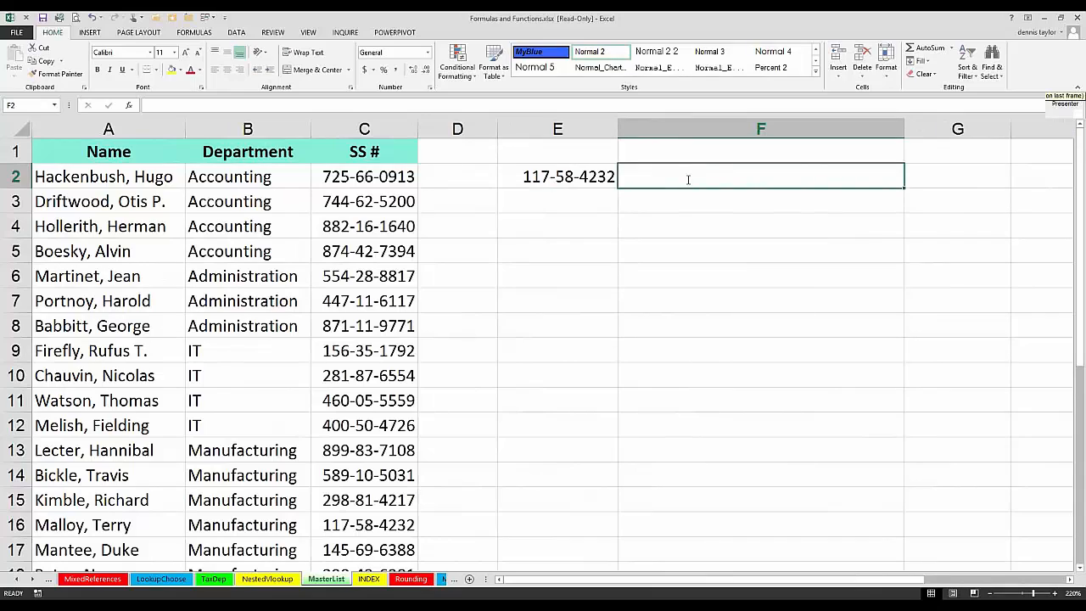
{"action": "type", "text": "=match("}
{"action": "left_click", "coordinate": [574, 174]}
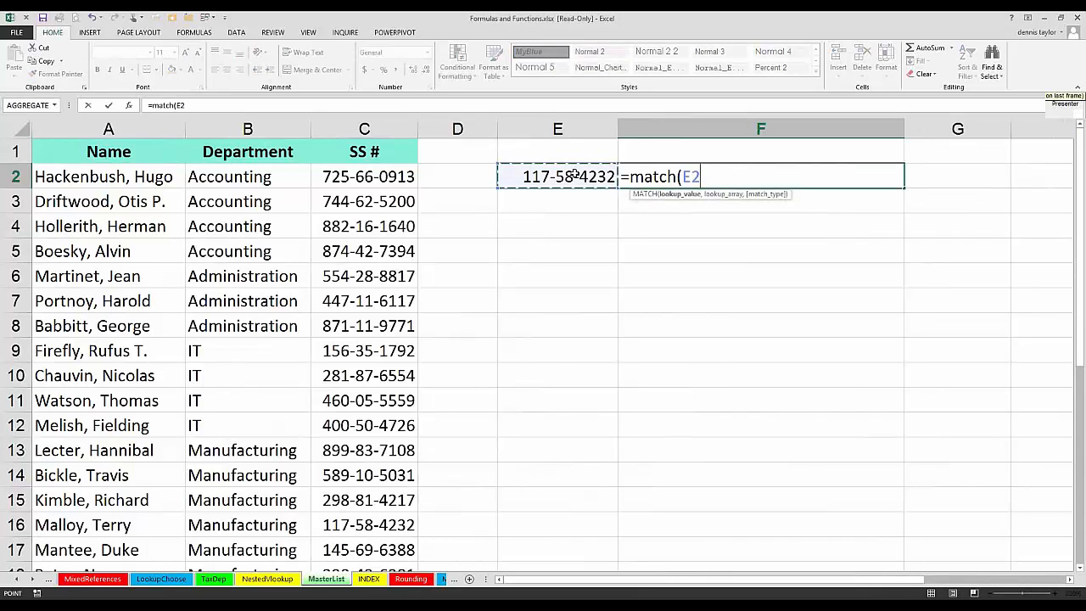
{"action": "type", "text": ","}
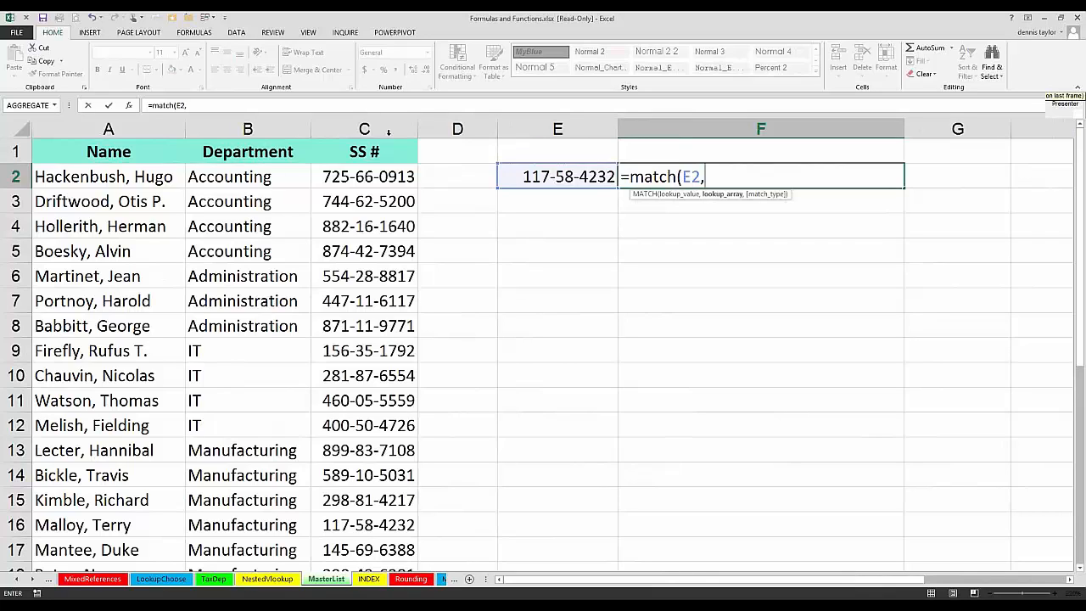
{"action": "left_click", "coordinate": [370, 127]}
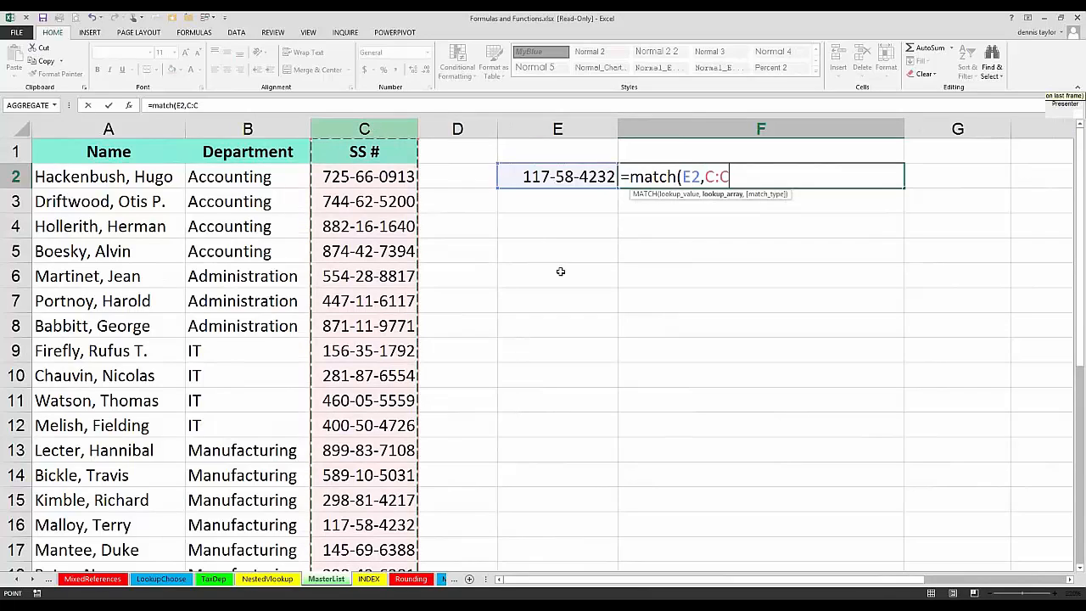
{"action": "type", "text": ","}
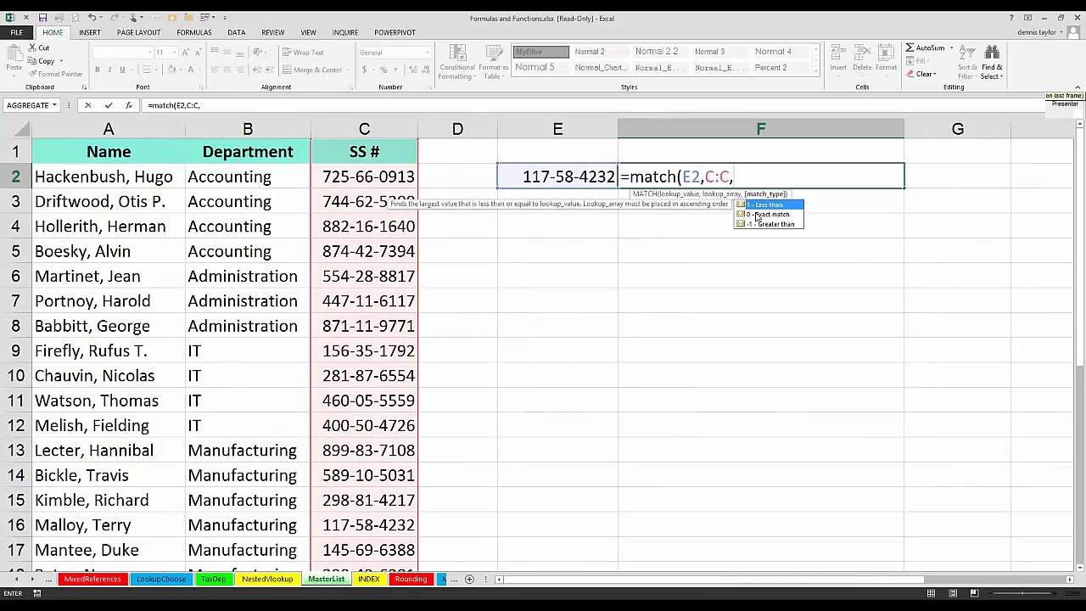
{"action": "type", "text": "0"}
{"action": "key", "text": "ctrl+Return"}
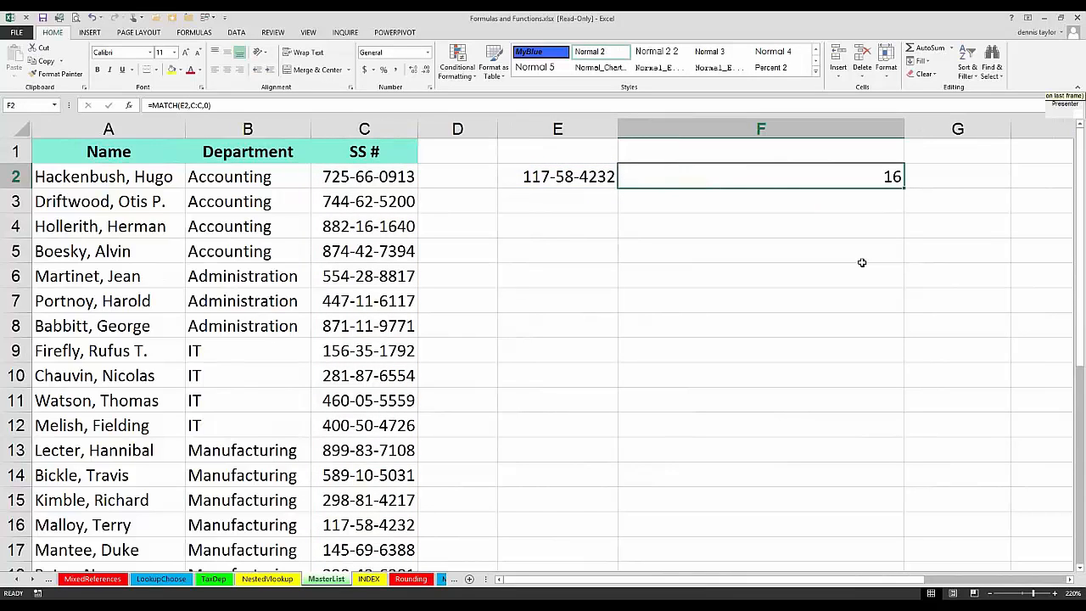
Step: Check the matching record in row 16 and review the lookup value, lookup array and match type in F2's MATCH formula
{"action": "left_click", "coordinate": [349, 524]}
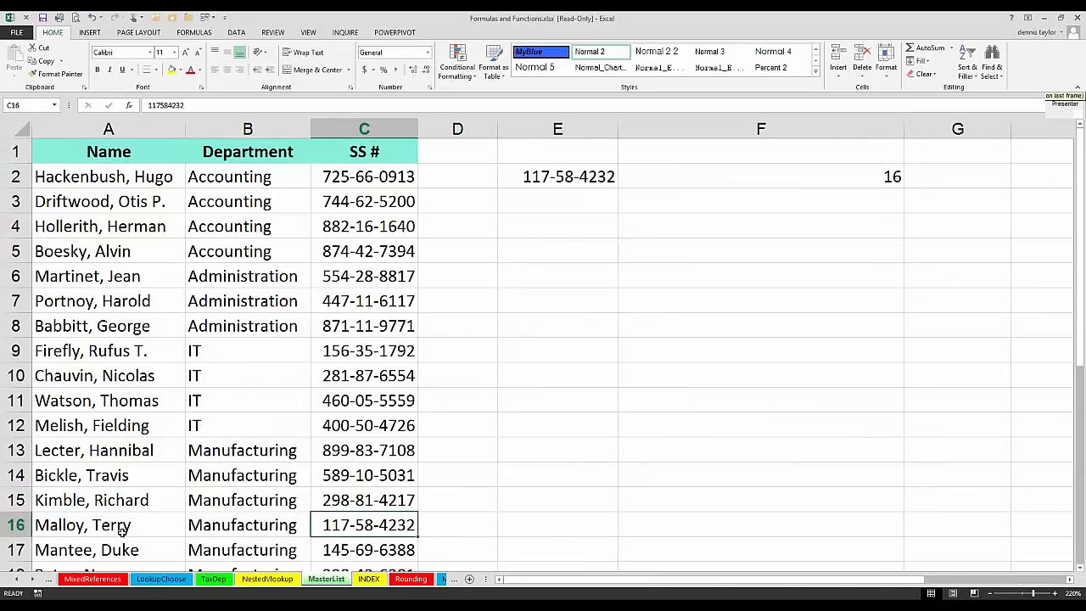
{"action": "left_click", "coordinate": [123, 527], "text": "shift"}
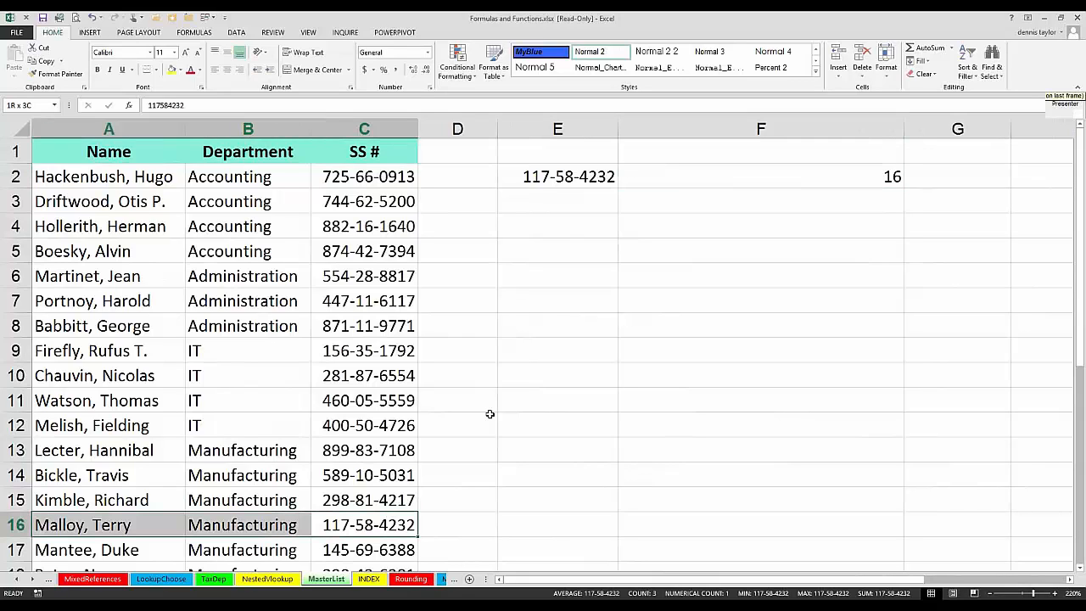
{"action": "left_click", "coordinate": [667, 177]}
{"action": "key", "text": "F2"}
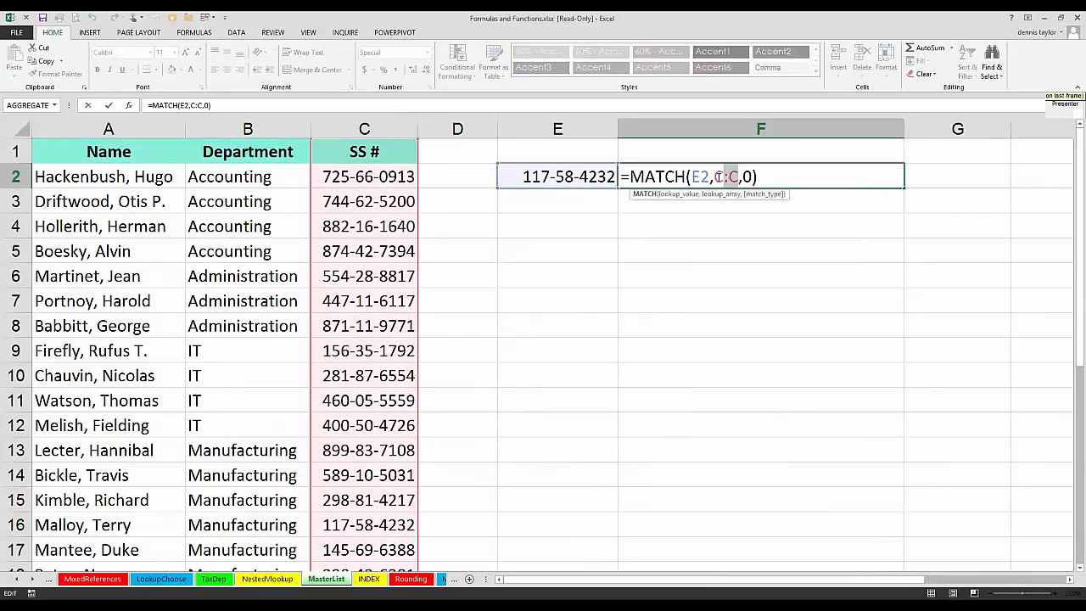
{"action": "left_click_drag", "start_coordinate": [709, 179], "coordinate": [694, 177]}
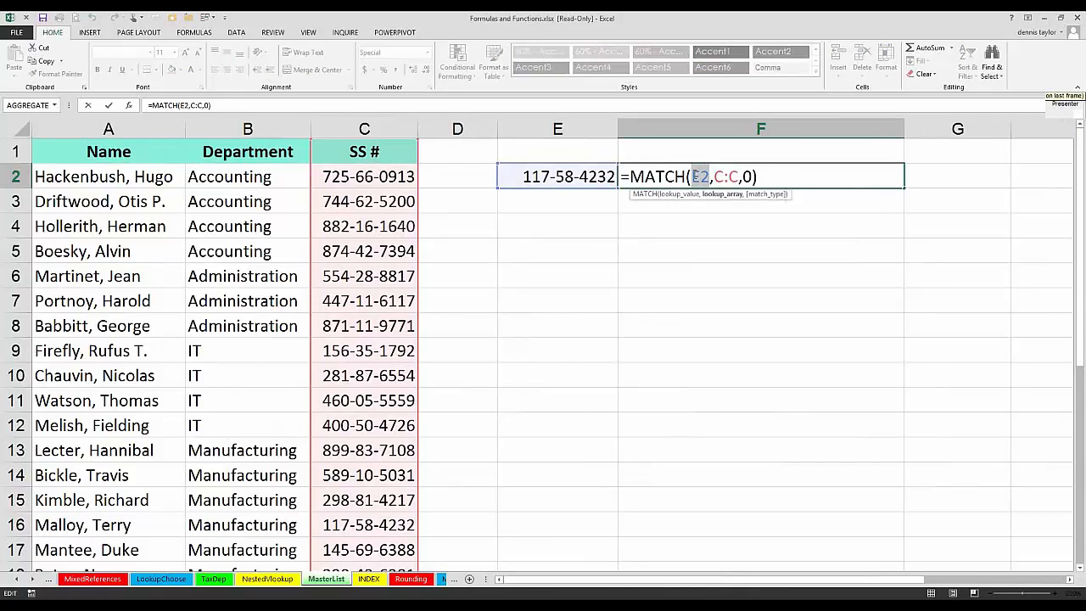
{"action": "left_click", "coordinate": [739, 177]}
{"action": "left_click", "coordinate": [762, 177]}
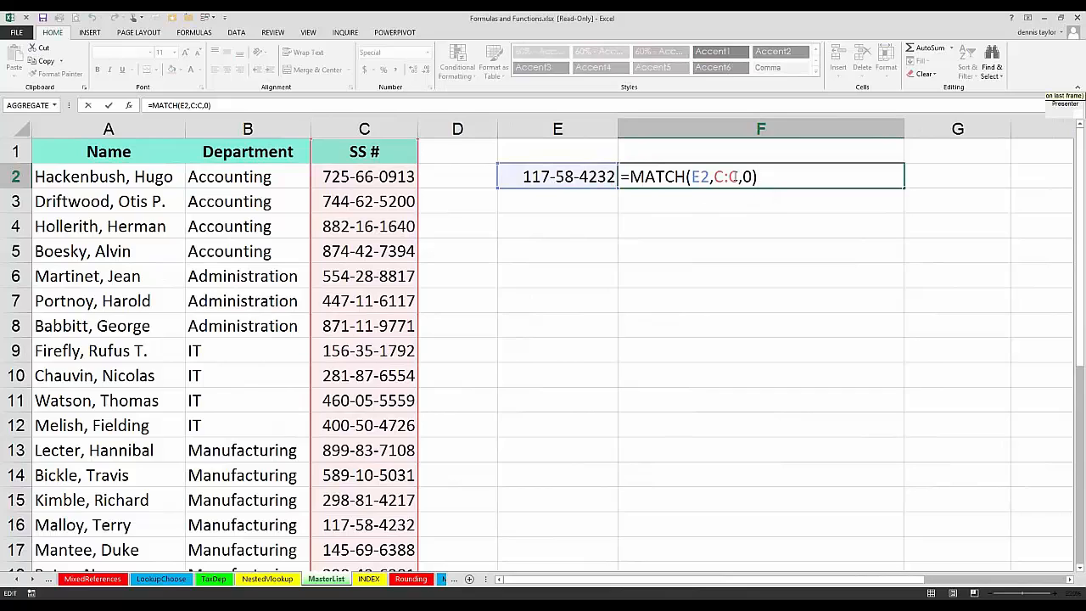
{"action": "key", "text": "ctrl+Return"}
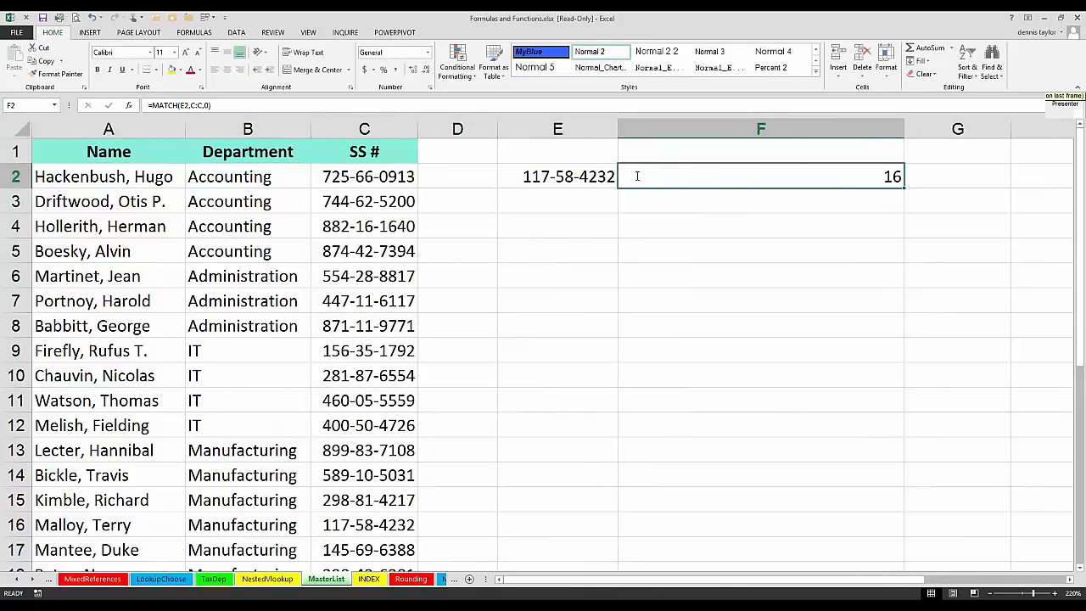
Step: Change the last digit of the lookup SS number in E2 to 1 to test F2's MATCH formula with an unlisted number
{"action": "double_click", "coordinate": [637, 176]}
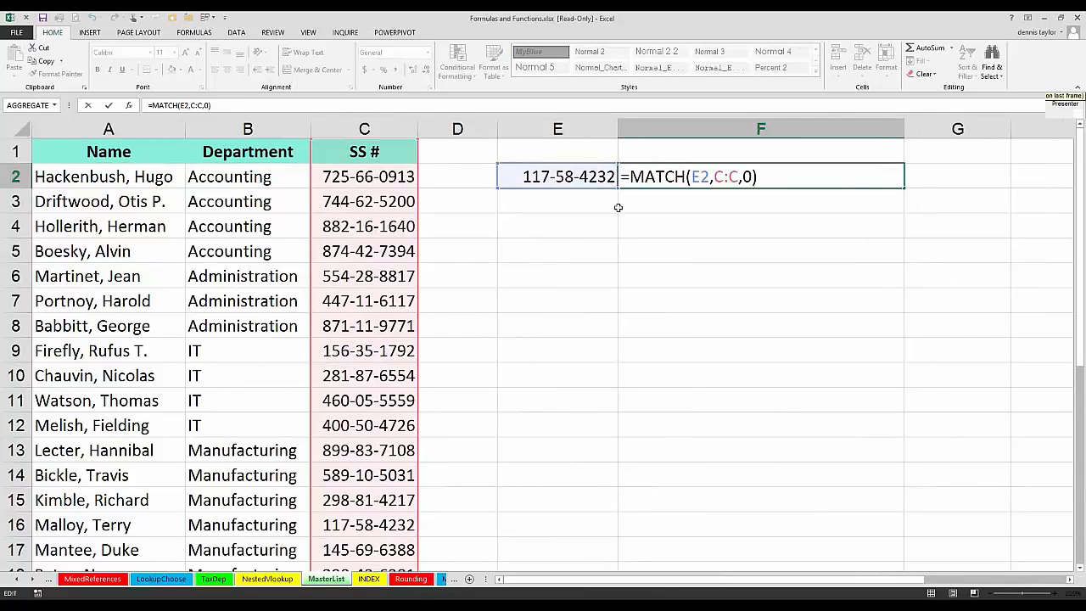
{"action": "key", "text": "ctrl+Return"}
{"action": "left_click", "coordinate": [609, 175]}
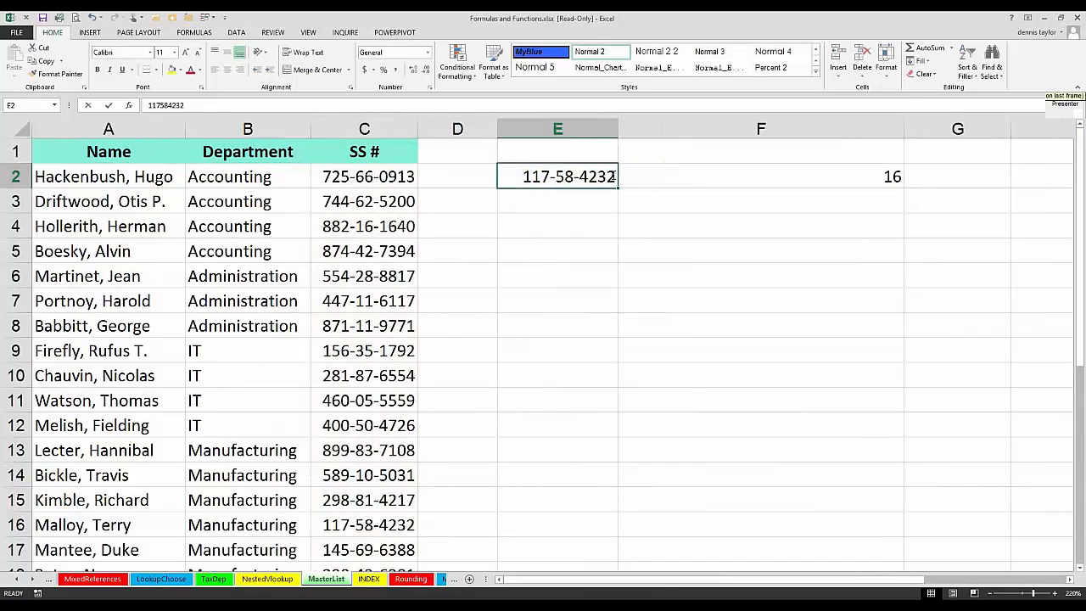
{"action": "type", "text": "117584232"}
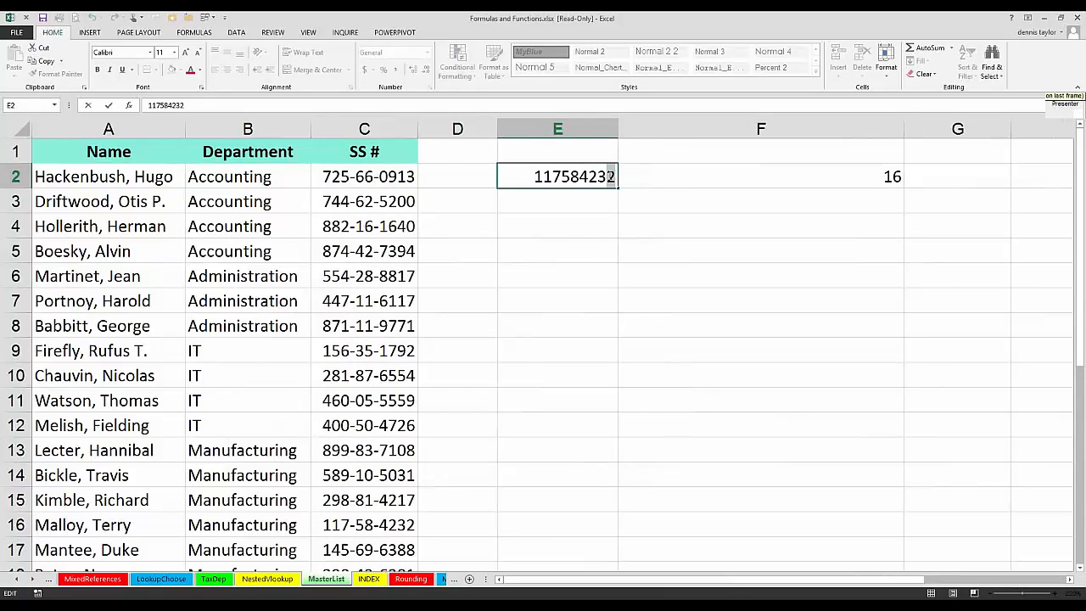
{"action": "key", "text": "Return"}
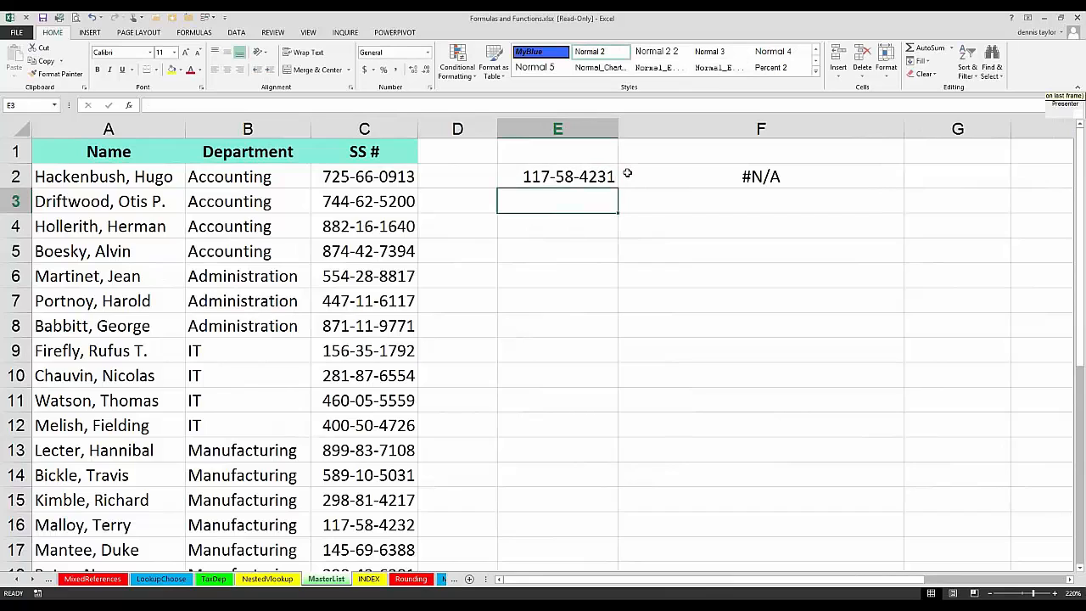
Step: Wrap F2's formula in IFERROR with a "Not Found" fallback: =IFERROR(MATCH(E2,C:C,0),"Not Found")
{"action": "left_click", "coordinate": [627, 173]}
{"action": "key", "text": "F2"}
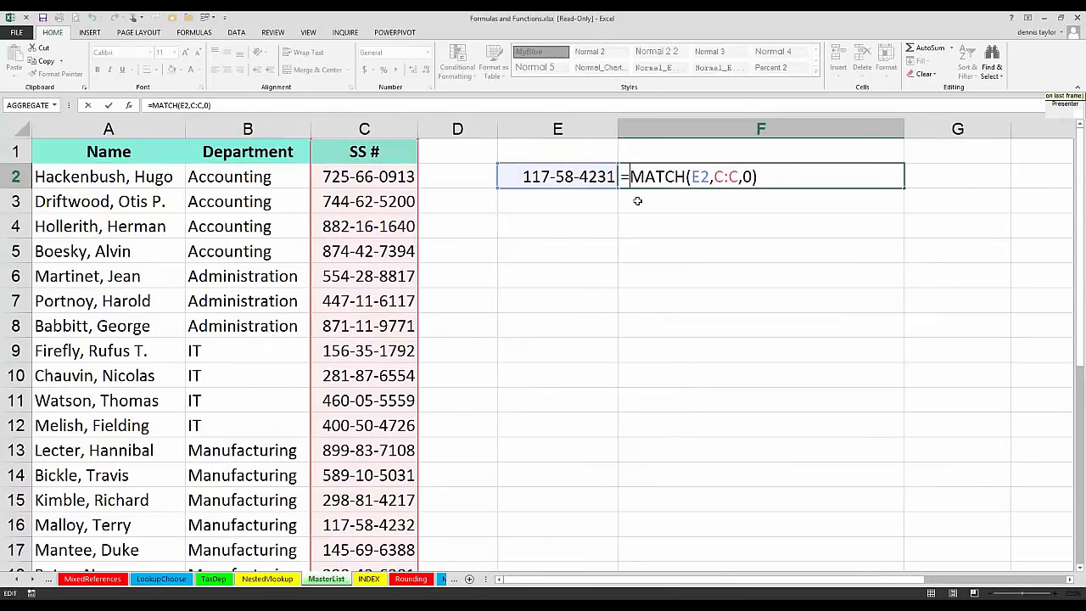
{"action": "type", "text": "iferror"}
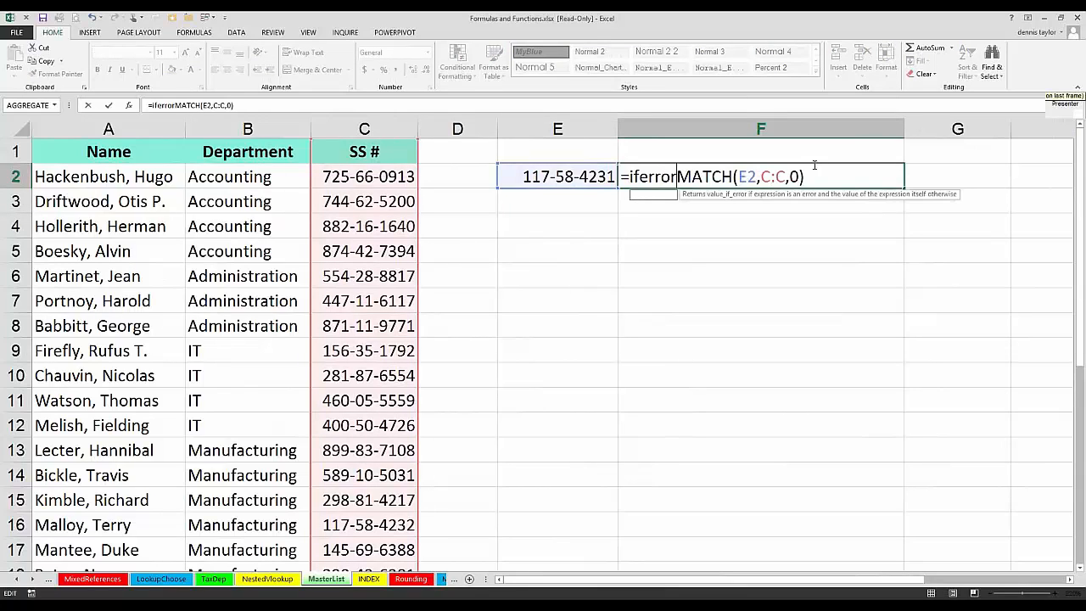
{"action": "type", "text": "("}
{"action": "left_click", "coordinate": [816, 176]}
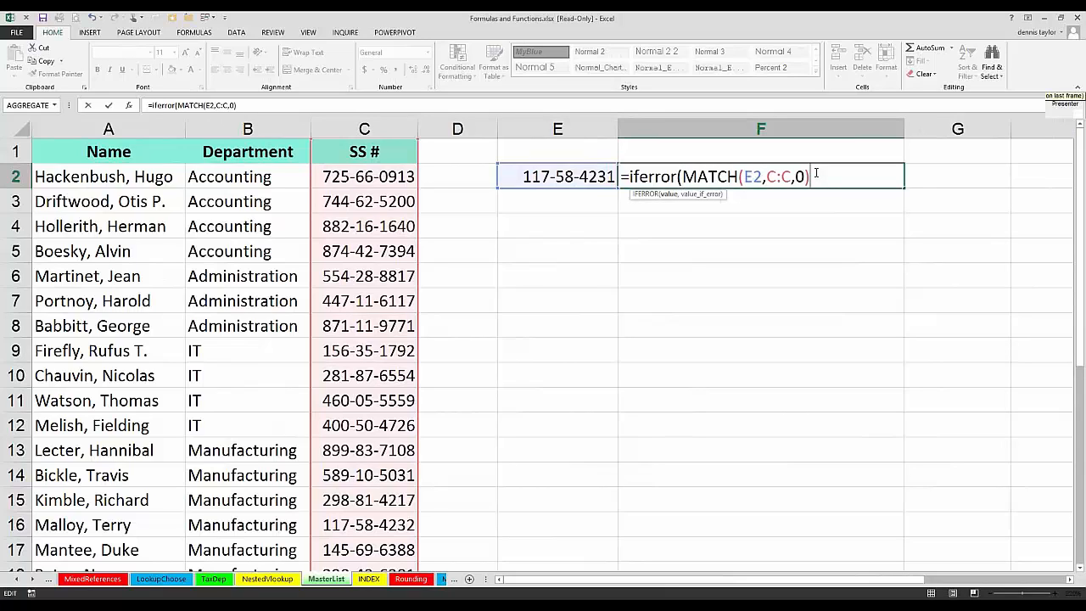
{"action": "type", "text": ",\"Not F"}
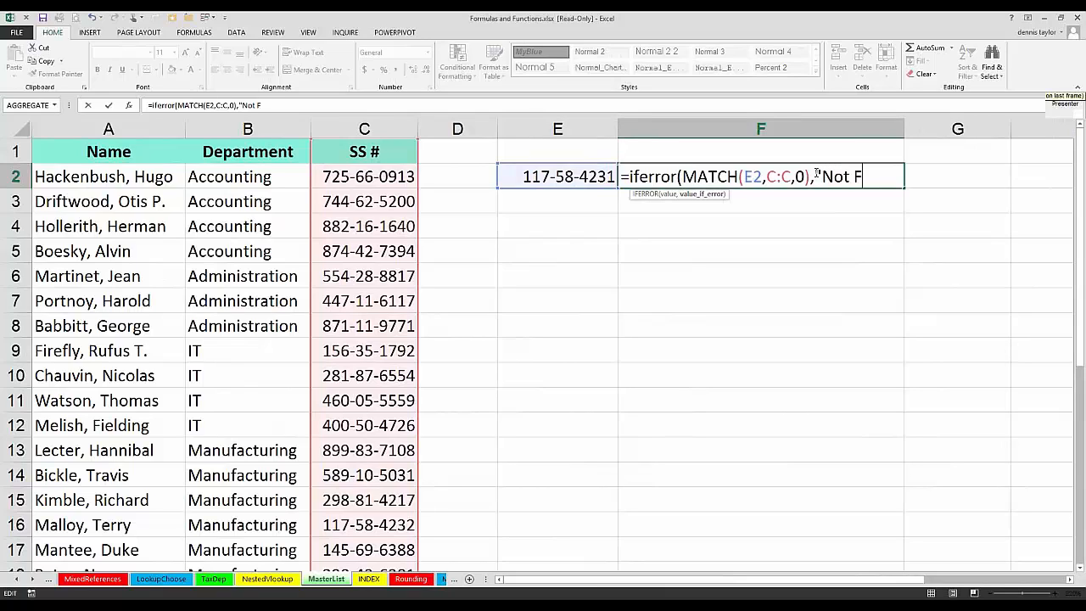
{"action": "type", "text": "ound\")"}
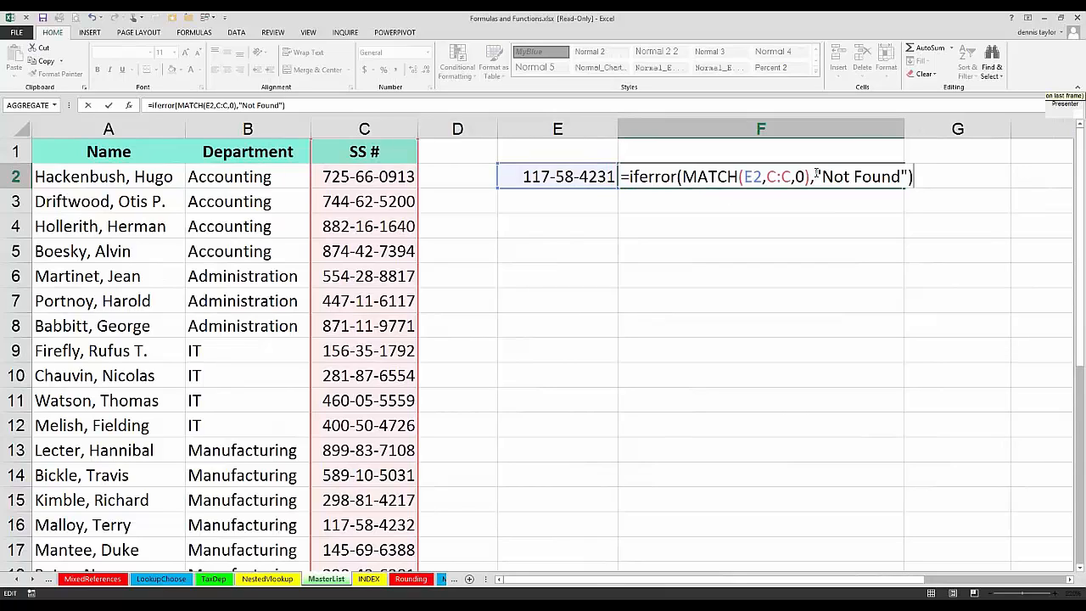
{"action": "key", "text": "ctrl+Return"}
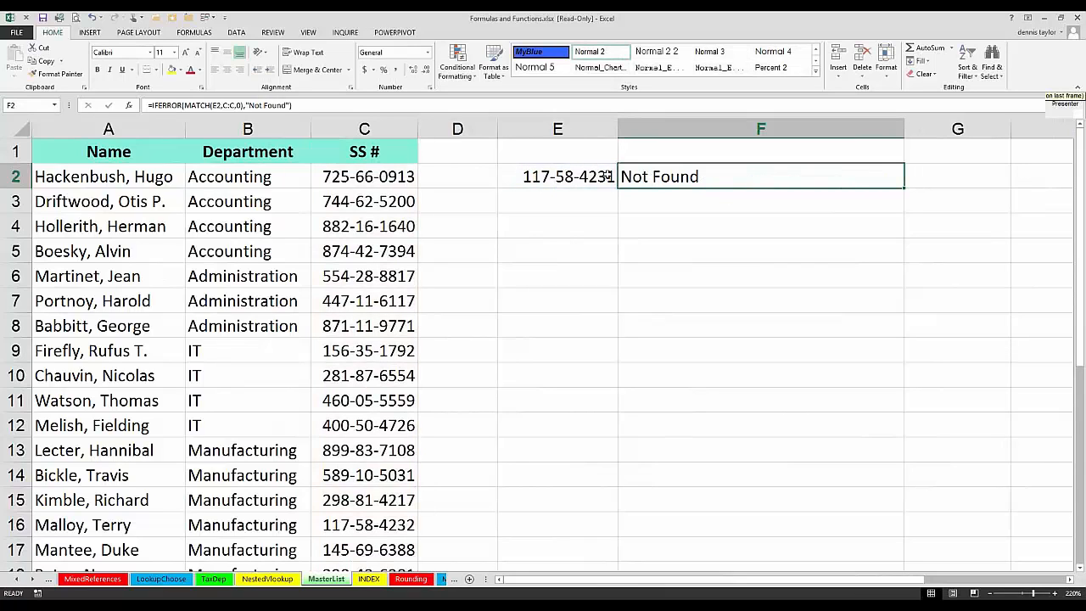
Step: Set the last digit of the SS number in E2 to 2 and review the IFERROR formula in F2
{"action": "double_click", "coordinate": [607, 176]}
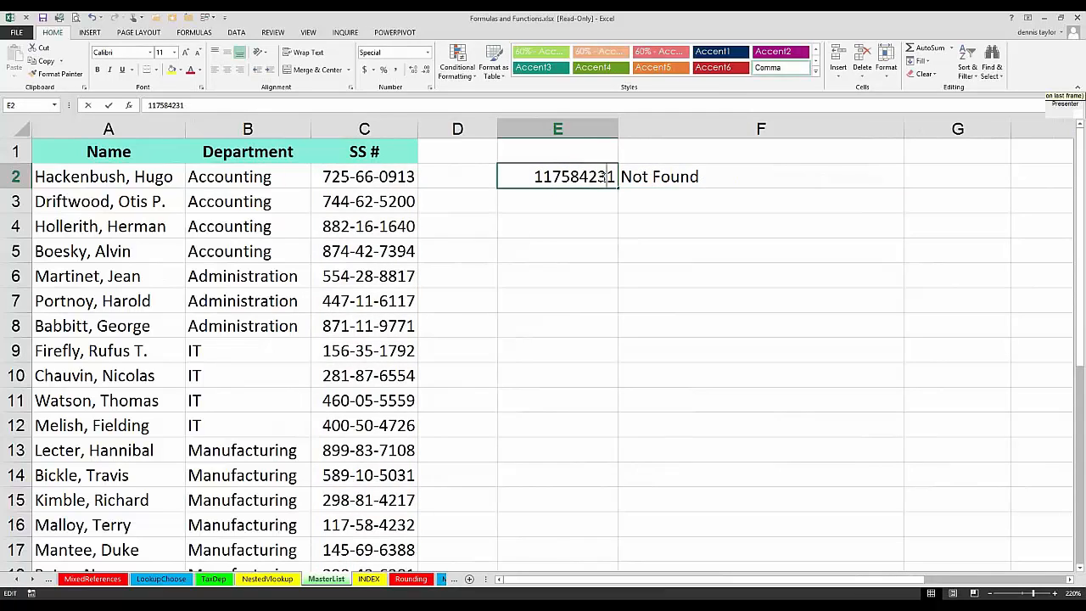
{"action": "left_click_drag", "start_coordinate": [606, 177], "coordinate": [612, 179]}
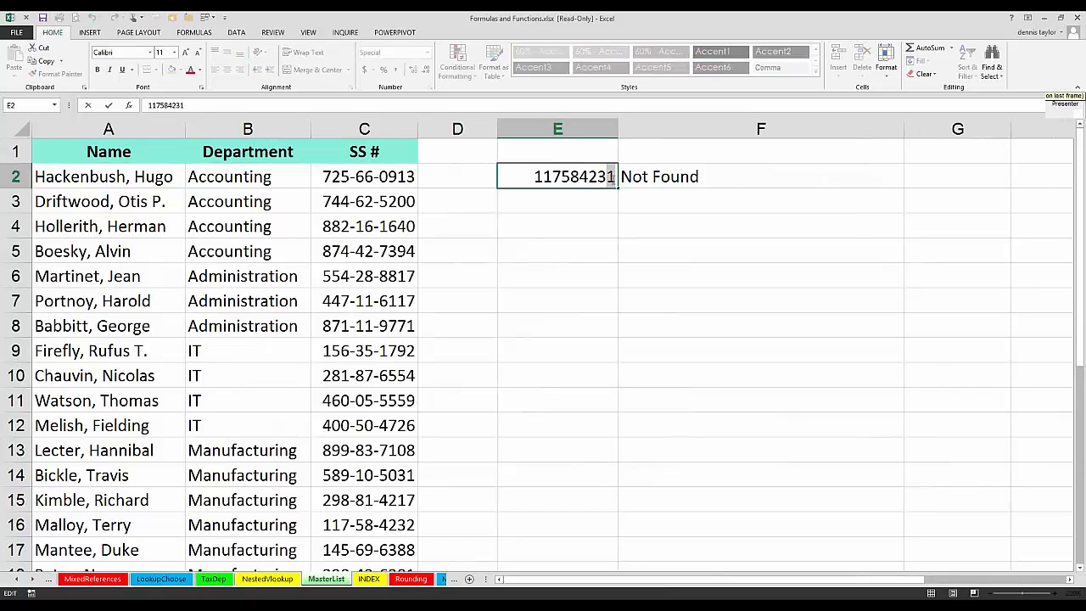
{"action": "type", "text": "2"}
{"action": "key", "text": "Return"}
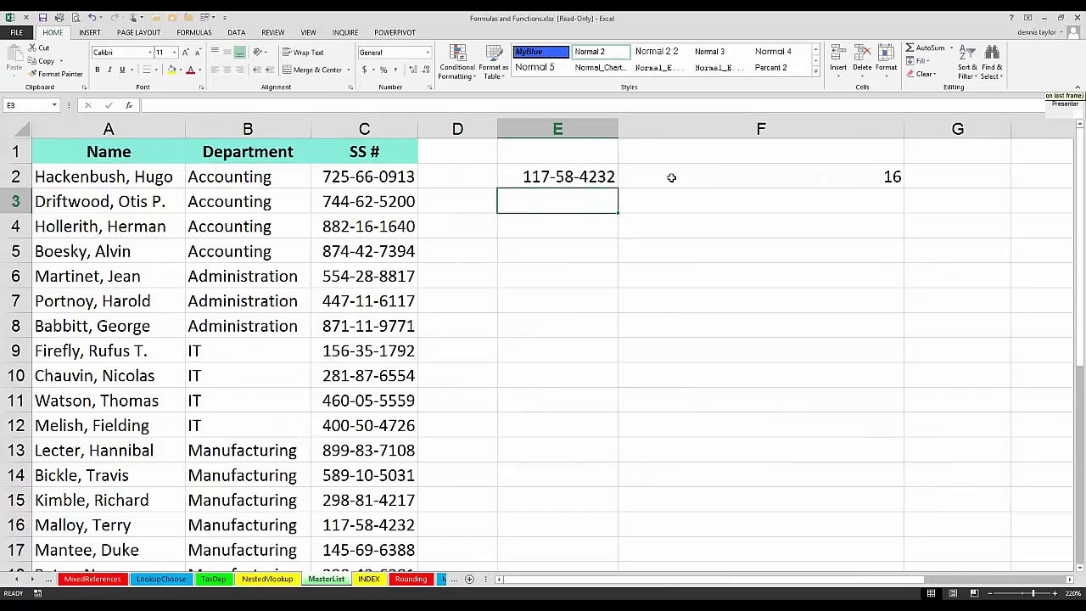
{"action": "left_click", "coordinate": [671, 176]}
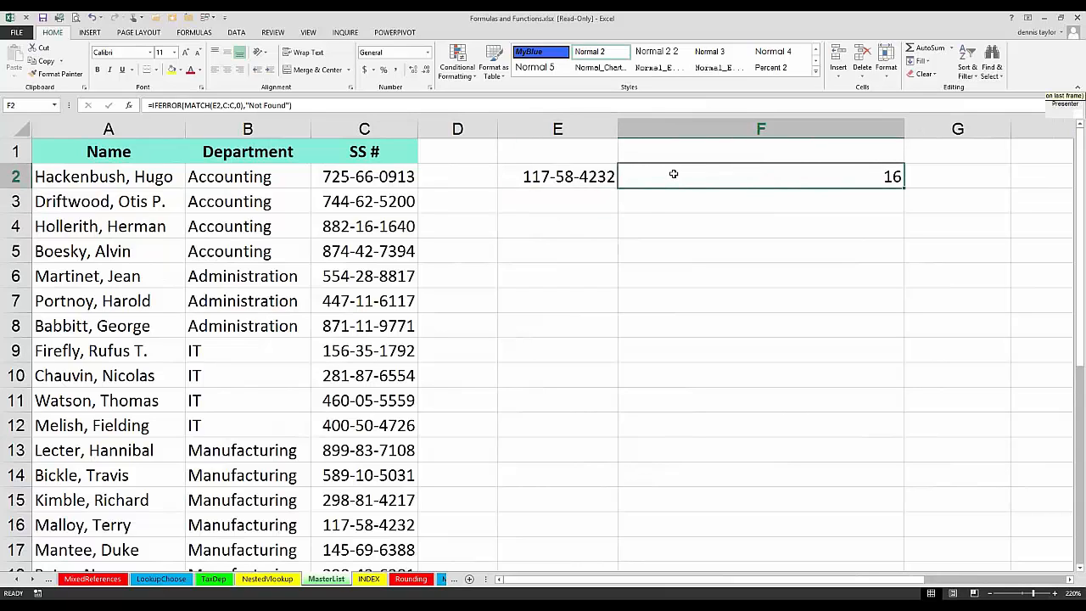
{"action": "double_click", "coordinate": [674, 174]}
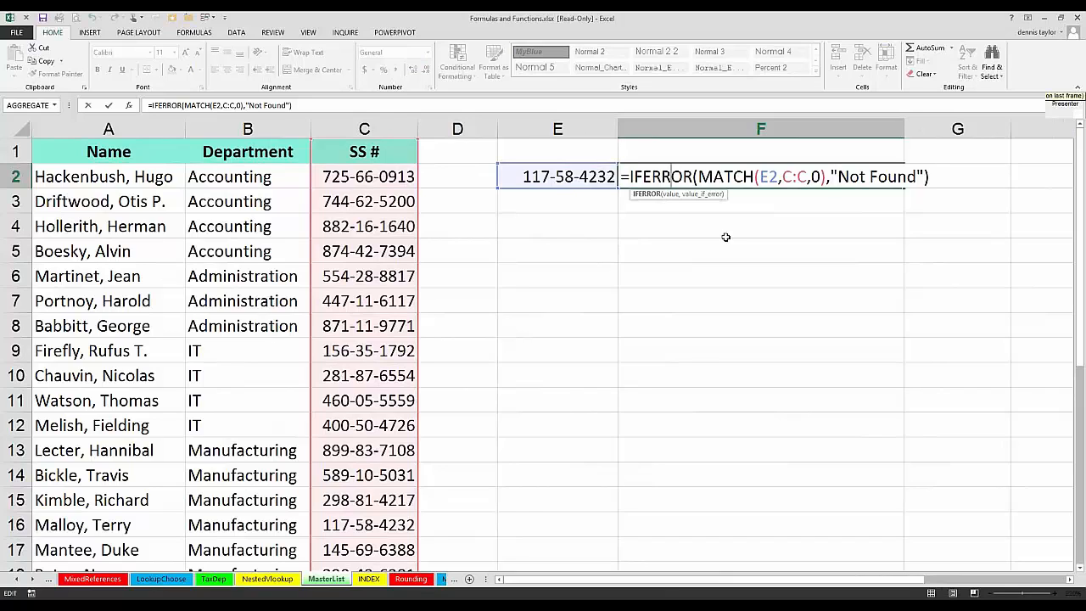
{"action": "key", "text": "Escape"}
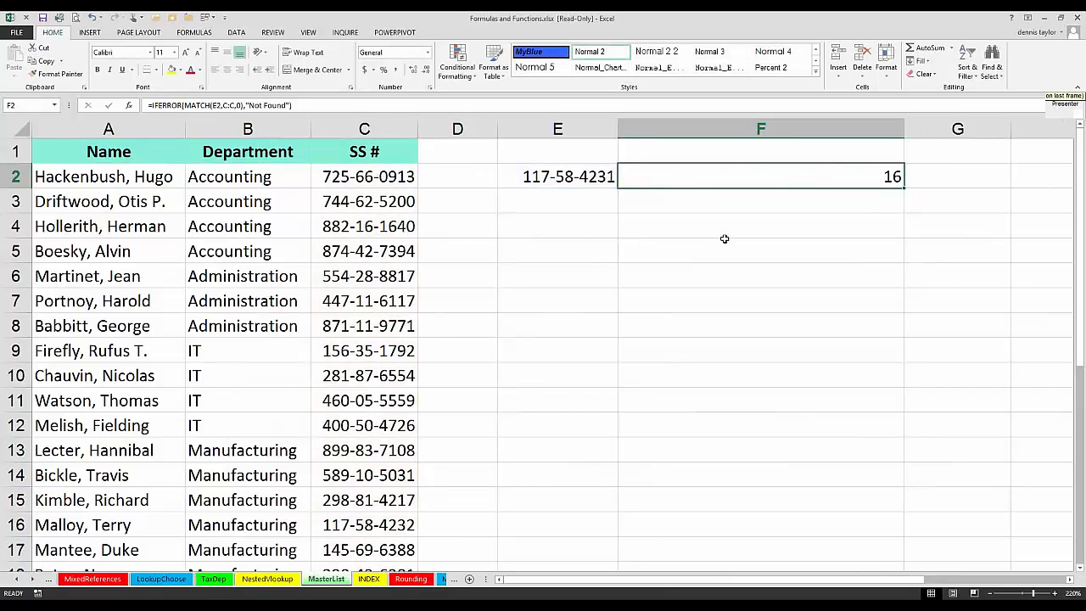
Step: Undo both SS number edits in E2 and the IFERROR change in F2, and check F2's formula
{"action": "key", "text": "ctrl+z"}
{"action": "key", "text": "ctrl+z"}
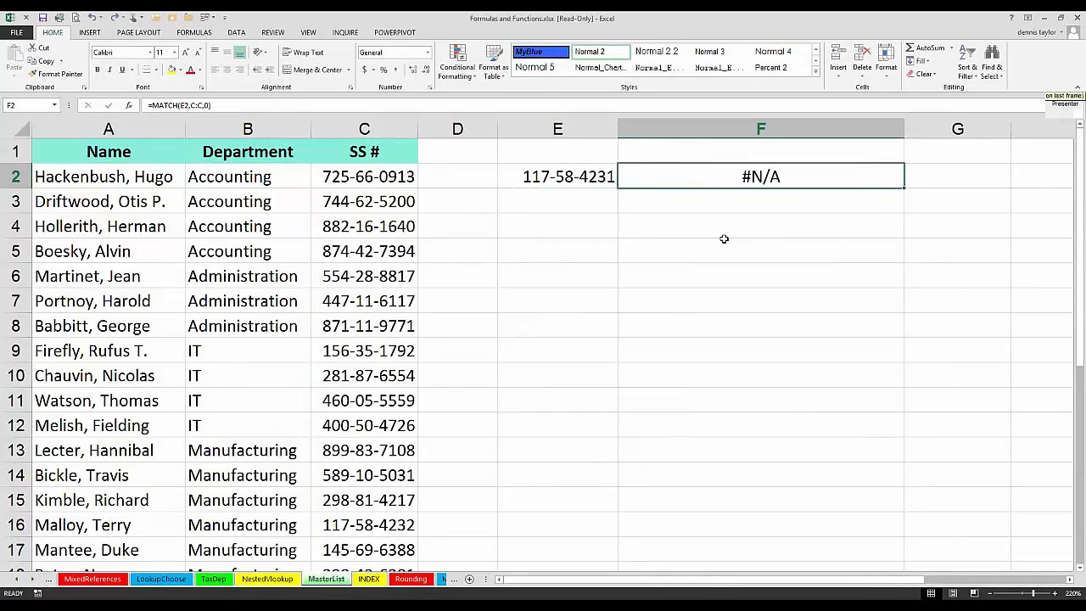
{"action": "key", "text": "ctrl+z"}
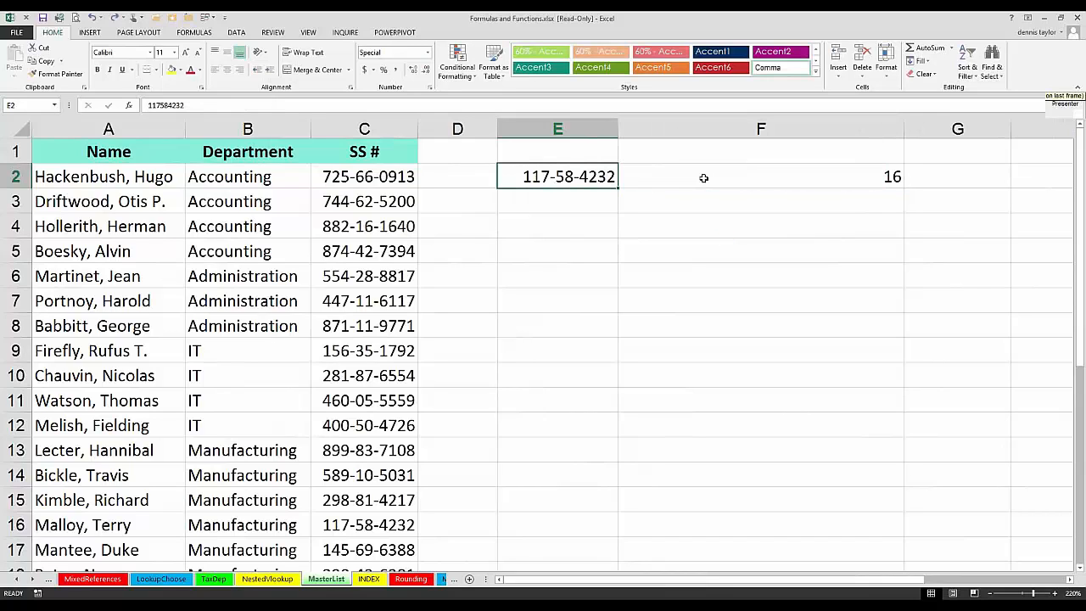
{"action": "double_click", "coordinate": [703, 177]}
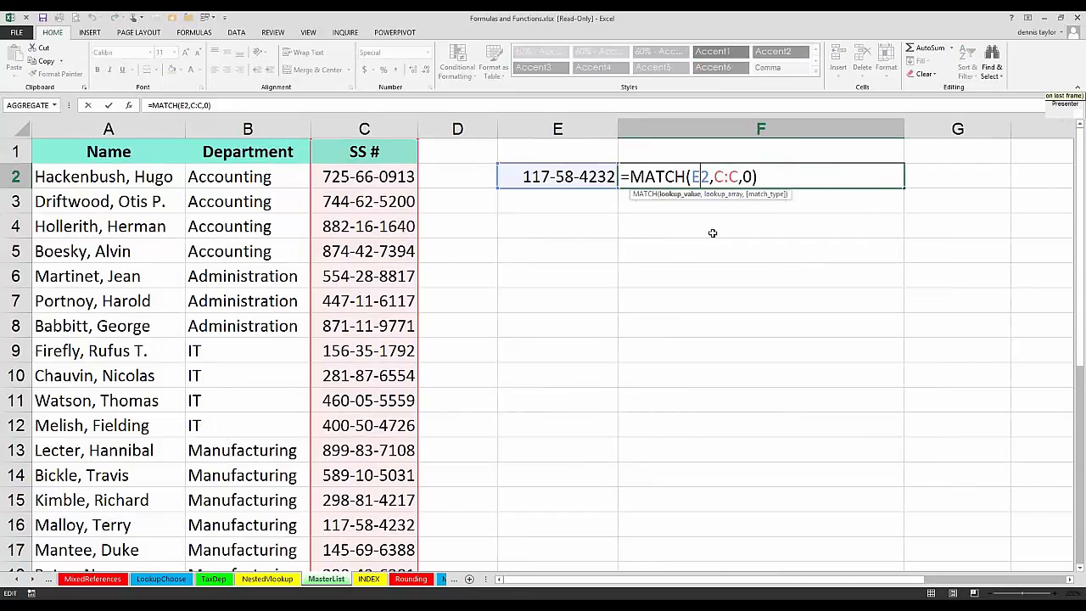
{"action": "key", "text": "Escape"}
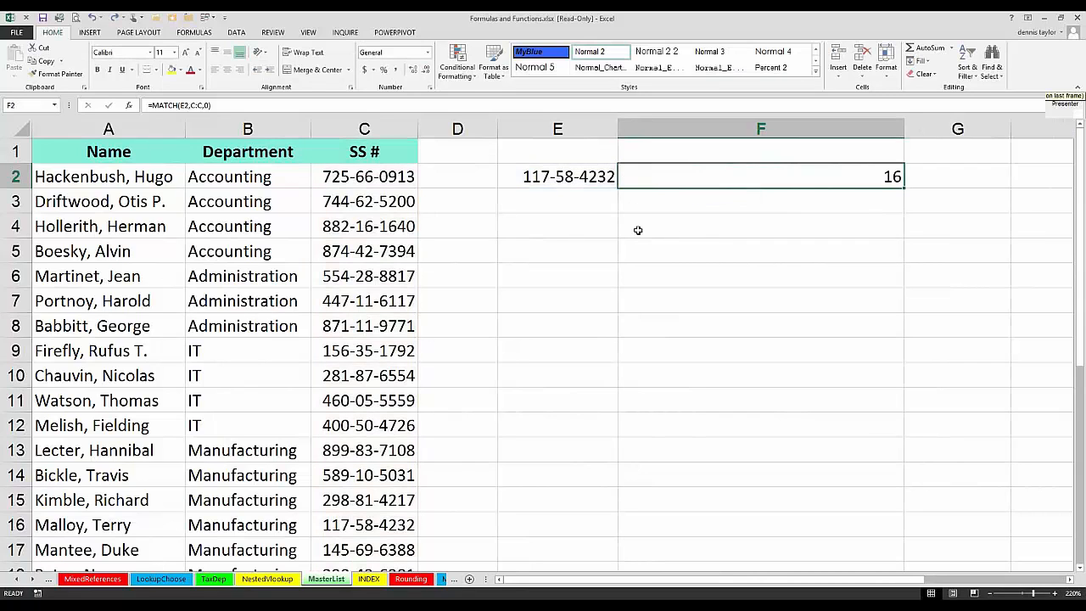
Step: Enter =INDEX(A:C,F2,1) in F4 to return the name for the matched row, and review the formula's arguments
{"action": "left_click", "coordinate": [638, 229]}
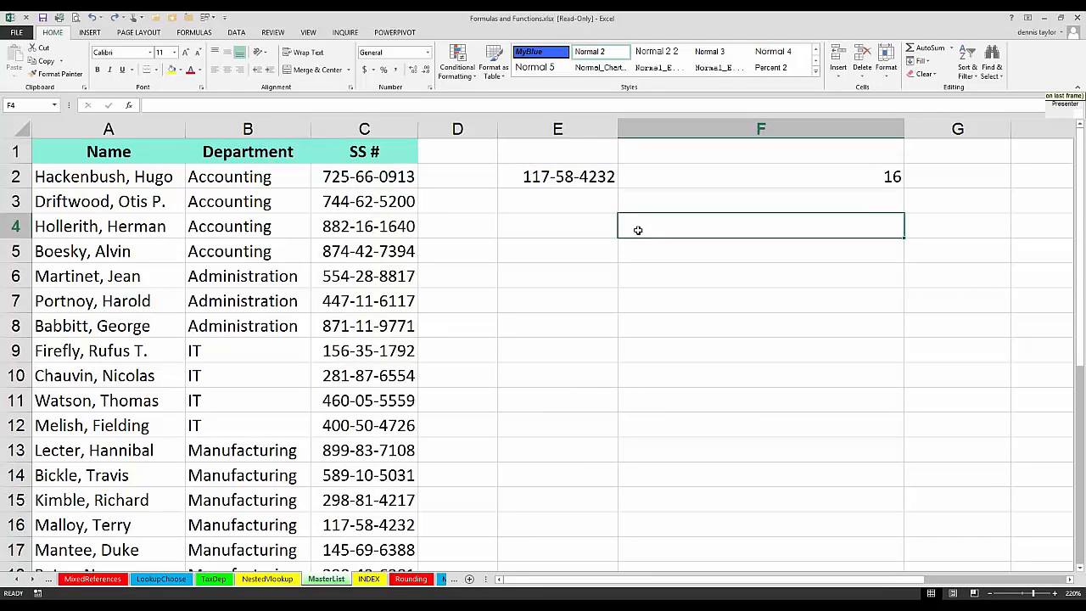
{"action": "type", "text": "="}
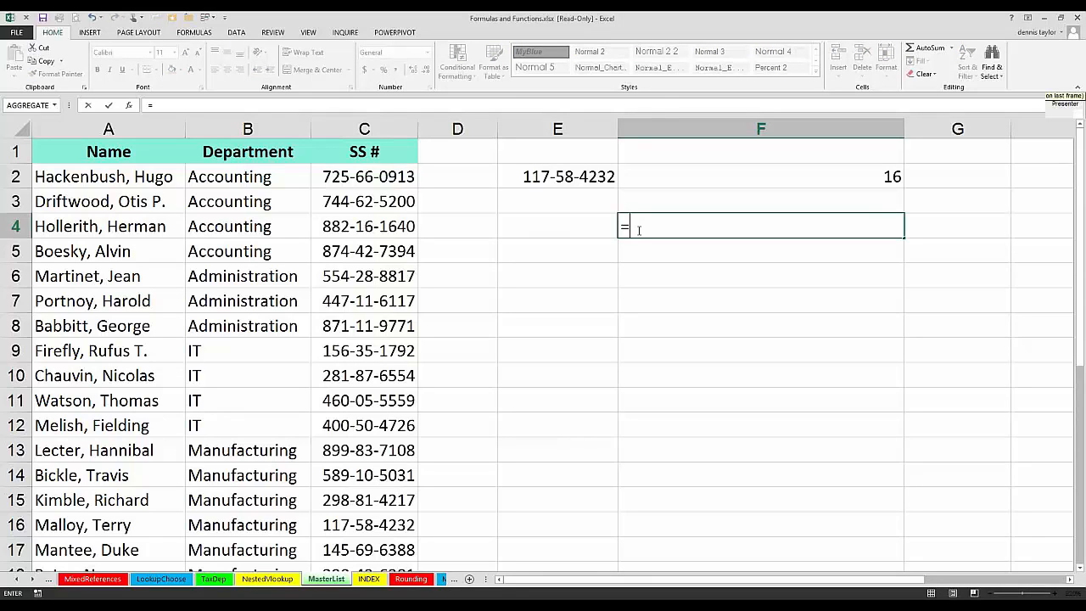
{"action": "type", "text": "index"}
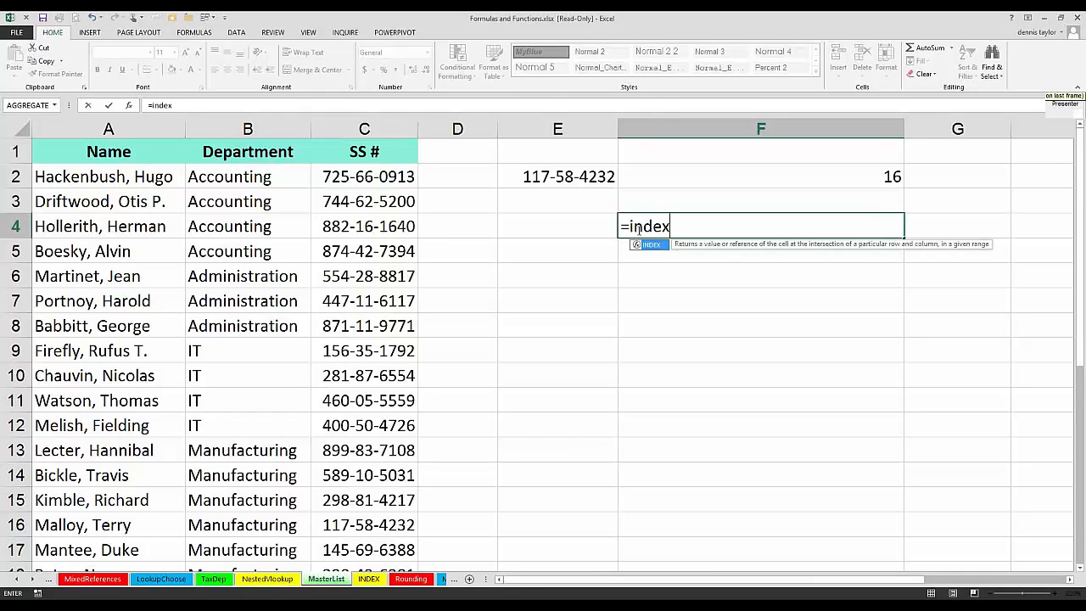
{"action": "type", "text": "("}
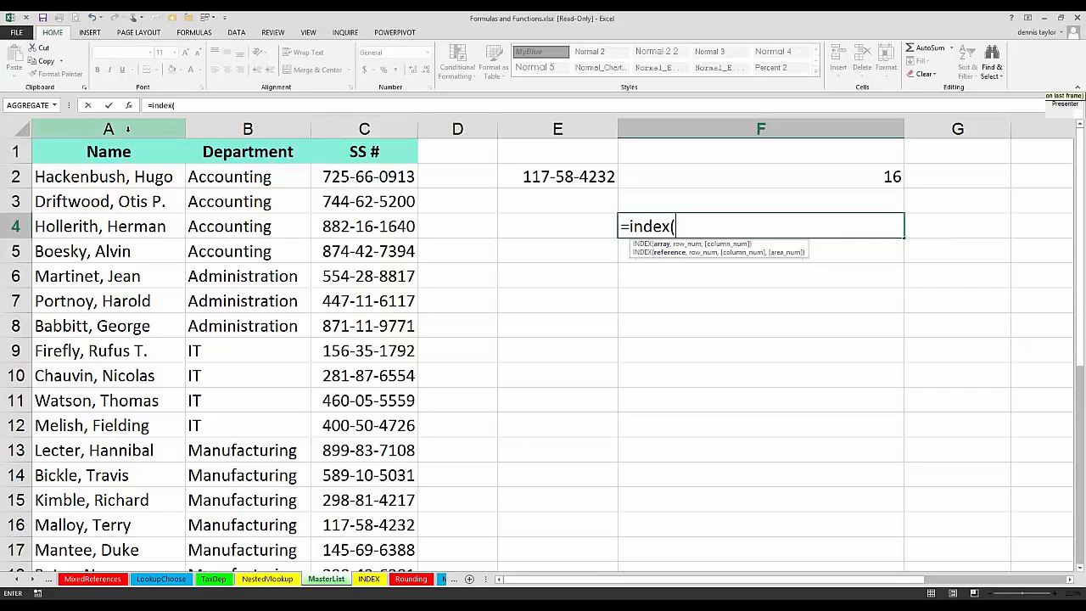
{"action": "left_click_drag", "start_coordinate": [128, 129], "coordinate": [295, 125]}
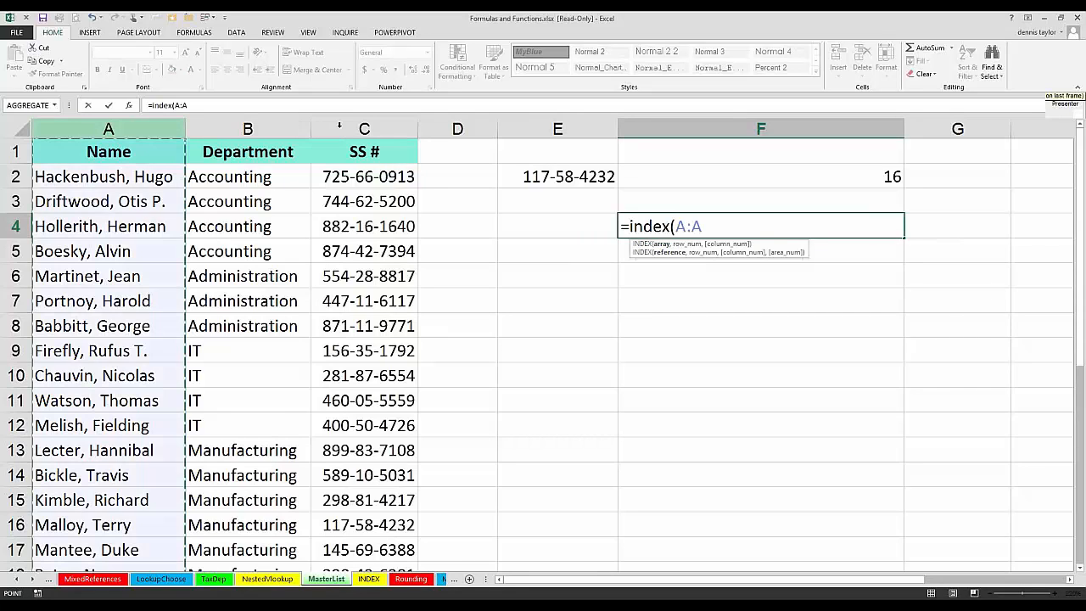
{"action": "left_click_drag", "start_coordinate": [339, 124], "coordinate": [348, 128]}
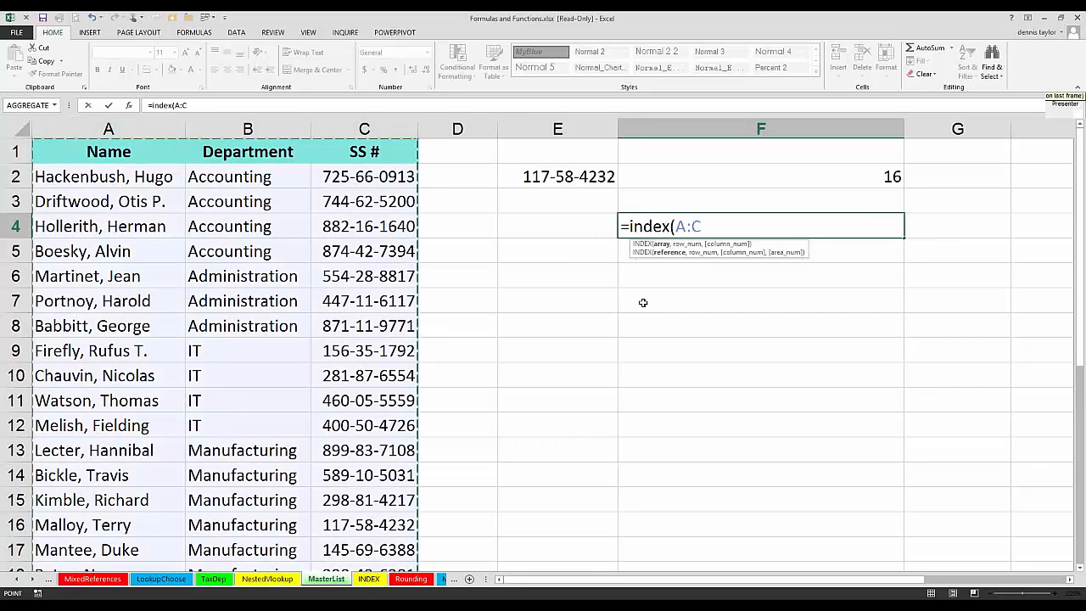
{"action": "type", "text": ","}
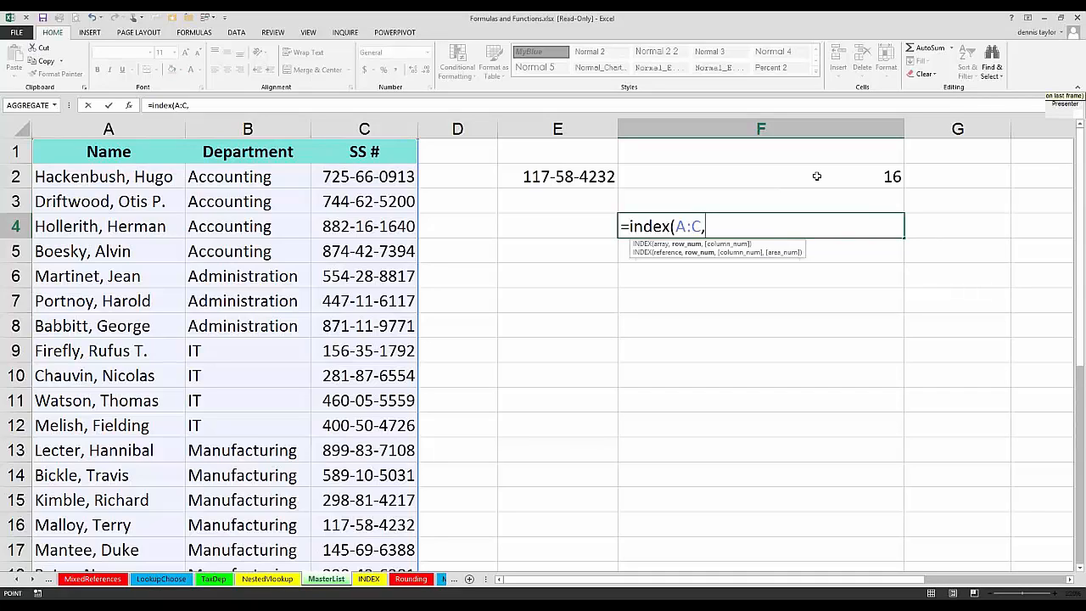
{"action": "left_click", "coordinate": [816, 176]}
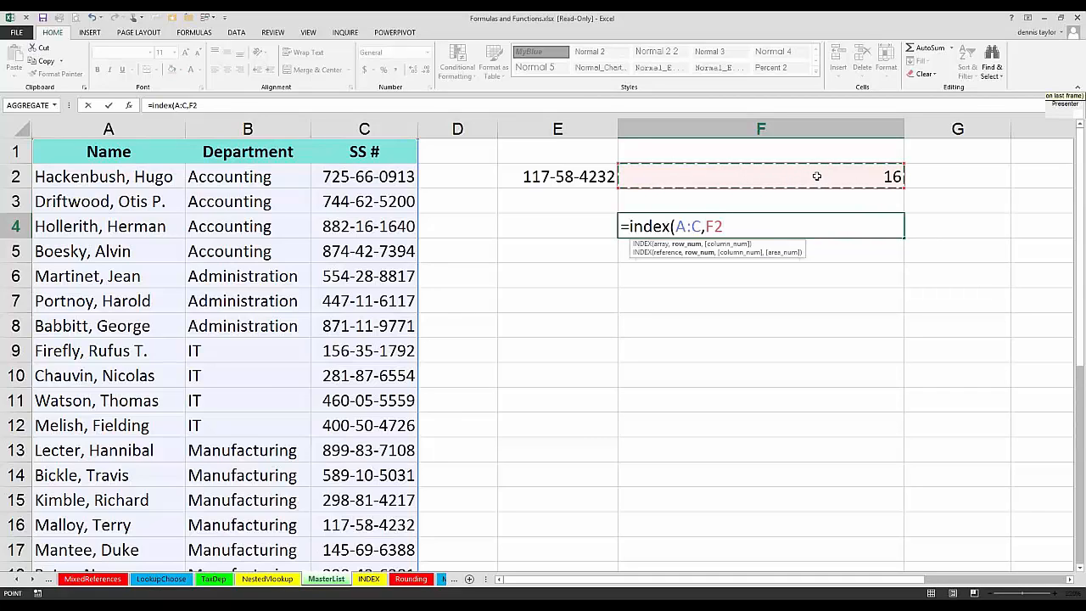
{"action": "type", "text": ","}
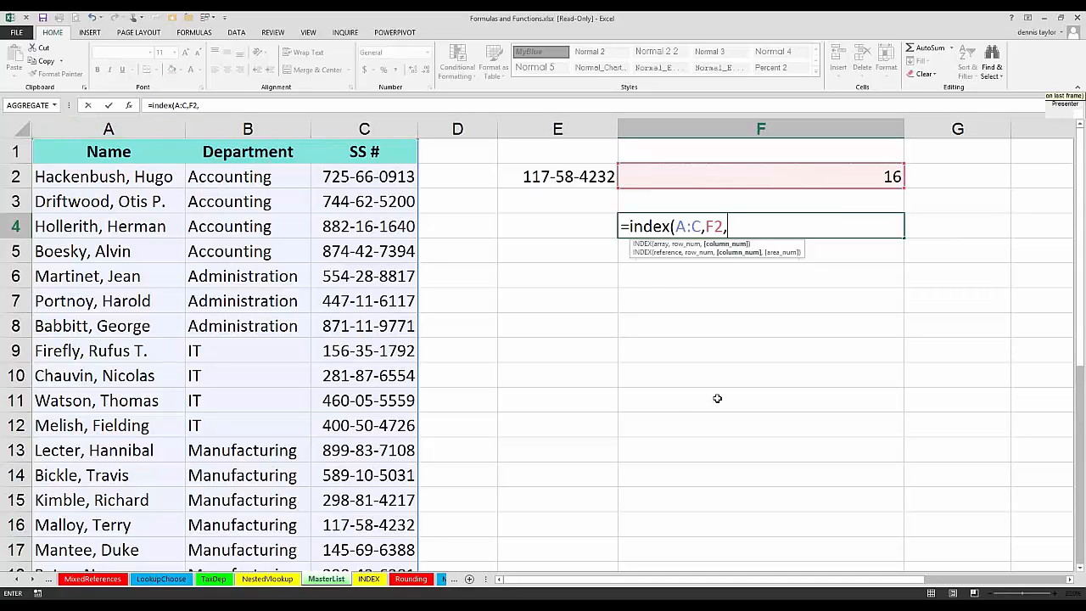
{"action": "type", "text": "1"}
{"action": "key", "text": "Return"}
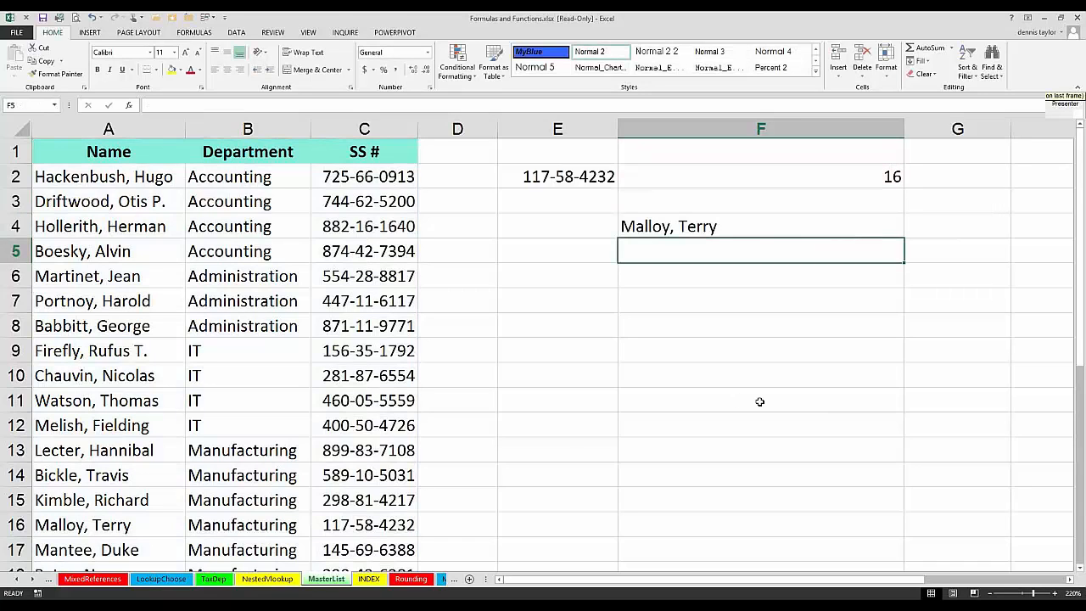
{"action": "double_click", "coordinate": [731, 227]}
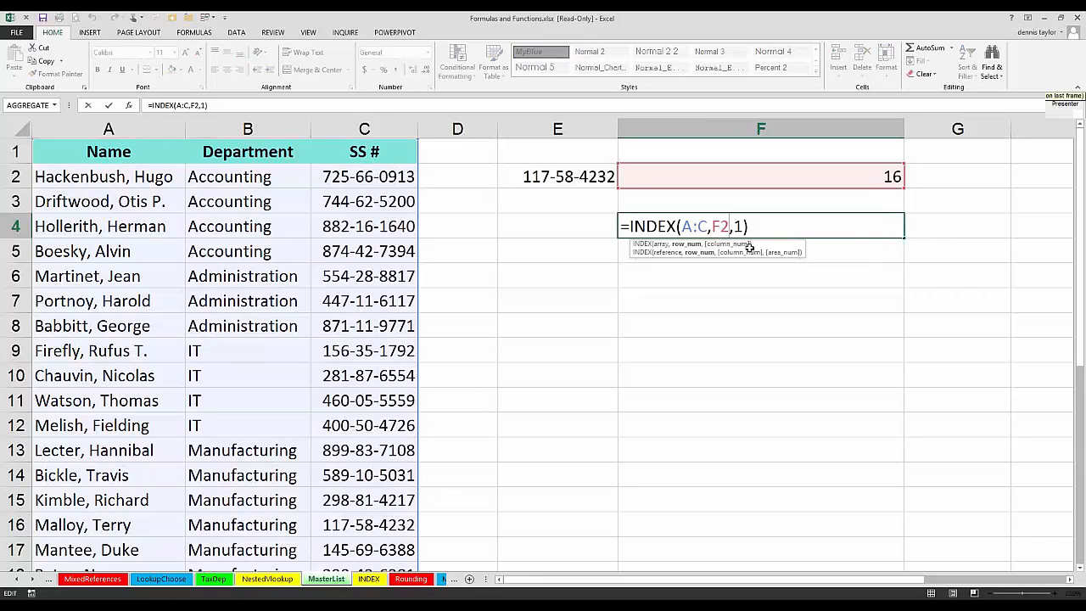
{"action": "key", "text": "Escape"}
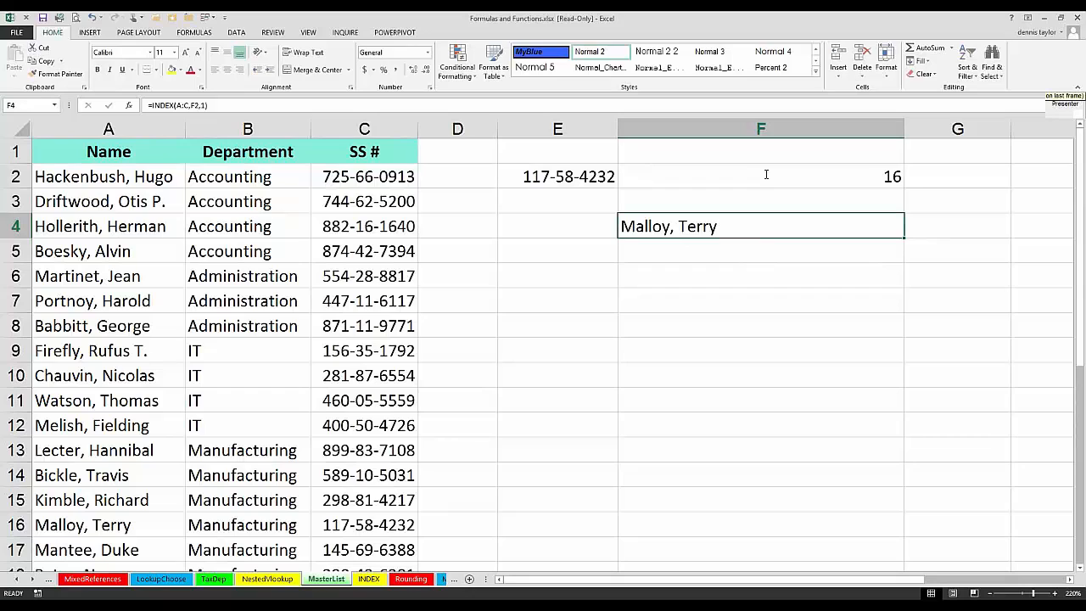
Step: Replace the F2 reference in F4's INDEX formula with F2's MATCH expression, giving =INDEX(A:C,MATCH(E2,C:C,0),1)
{"action": "double_click", "coordinate": [765, 174]}
{"action": "left_click_drag", "start_coordinate": [766, 174], "coordinate": [631, 173]}
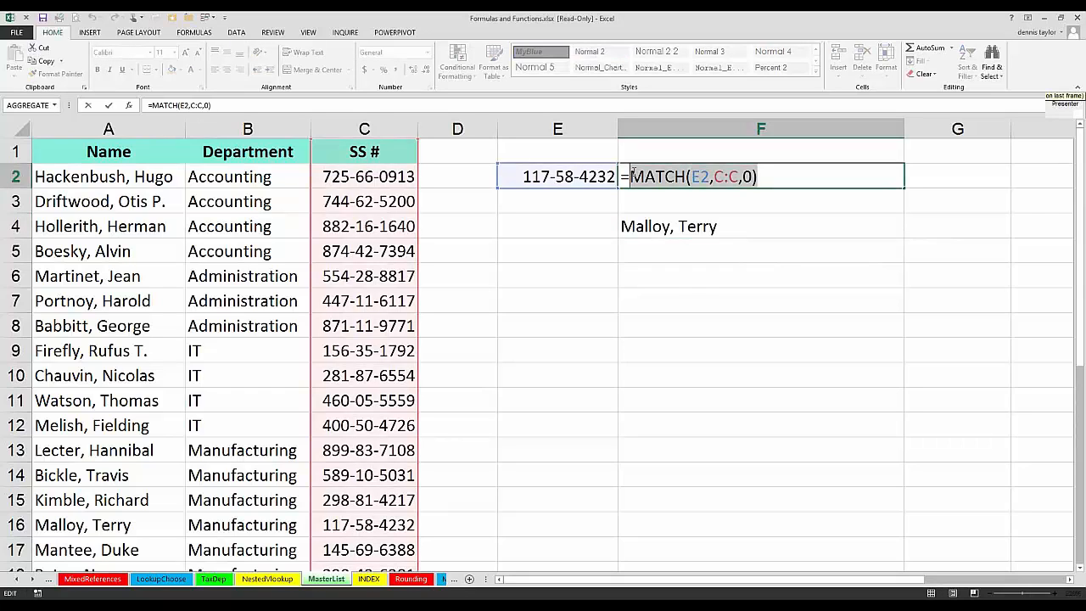
{"action": "key", "text": "ctrl+c"}
{"action": "key", "text": "Escape"}
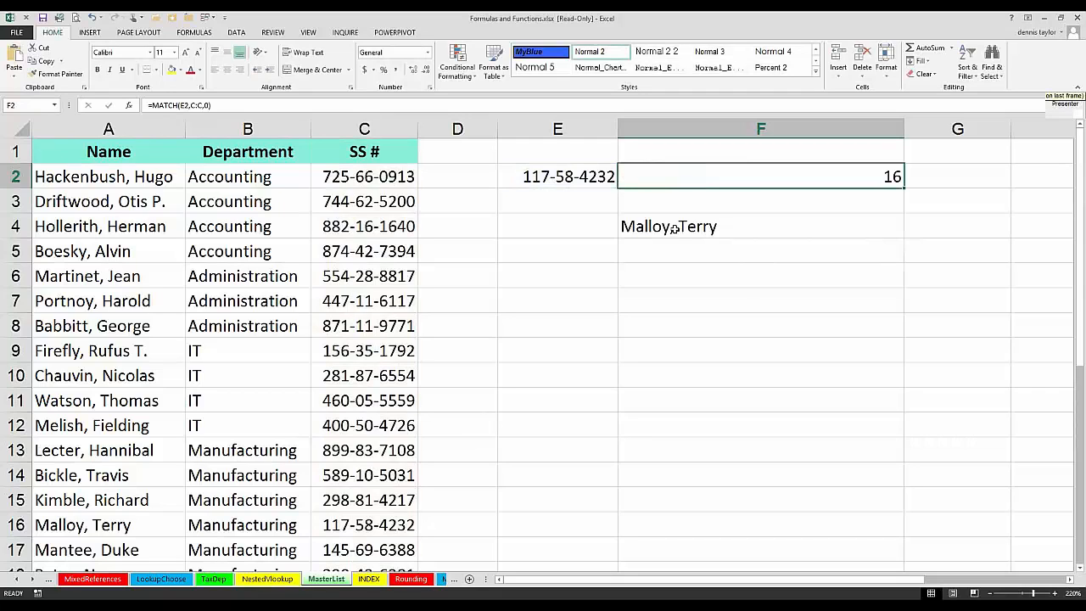
{"action": "left_click", "coordinate": [675, 229]}
{"action": "double_click", "coordinate": [715, 223]}
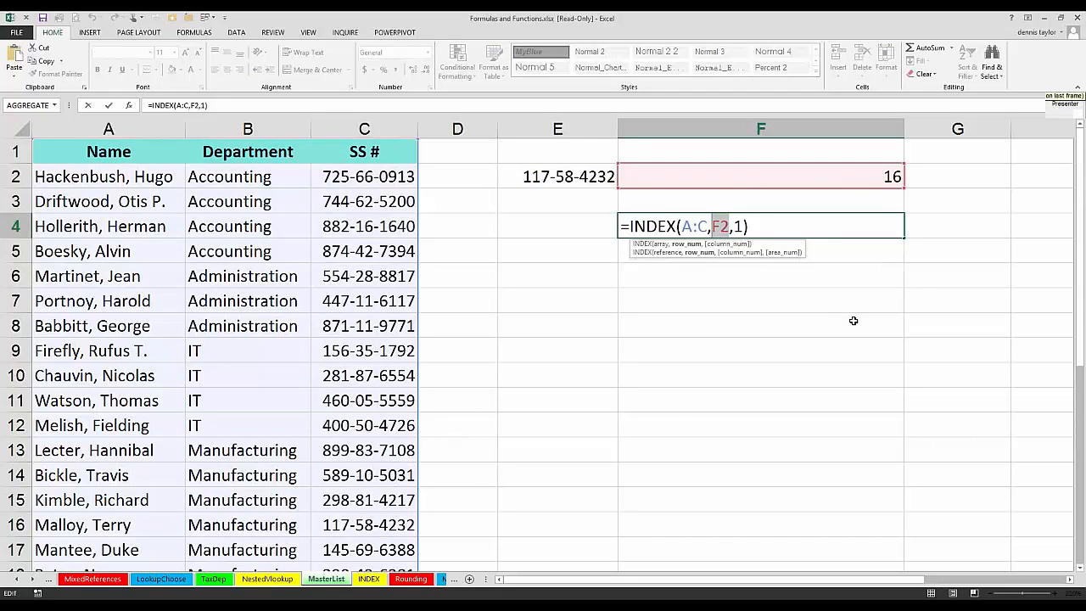
{"action": "type", "text": "MATCH(E2,C:C,0)"}
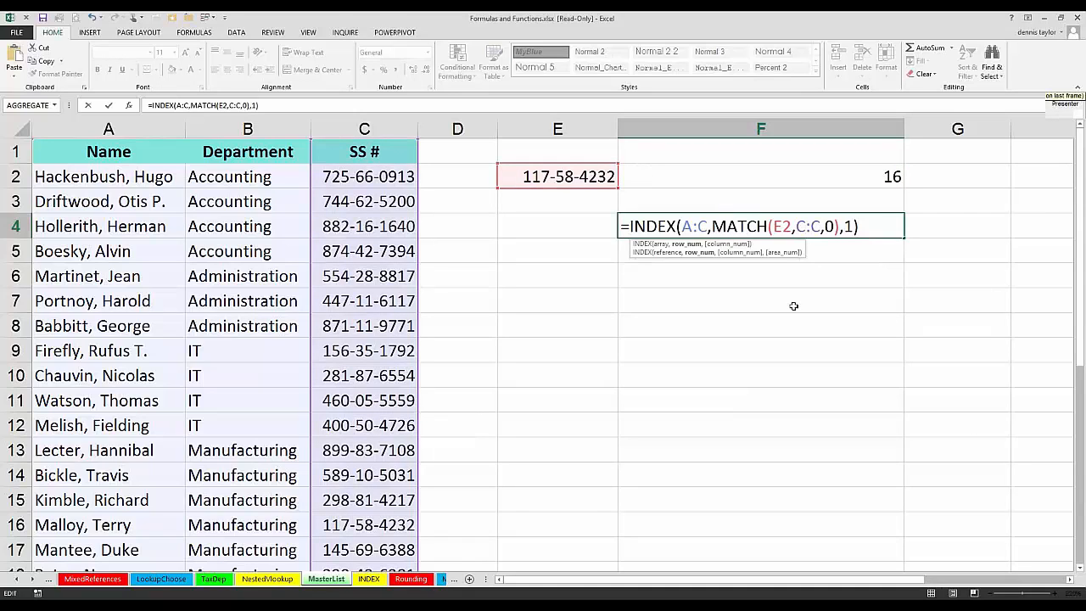
{"action": "key", "text": "Return"}
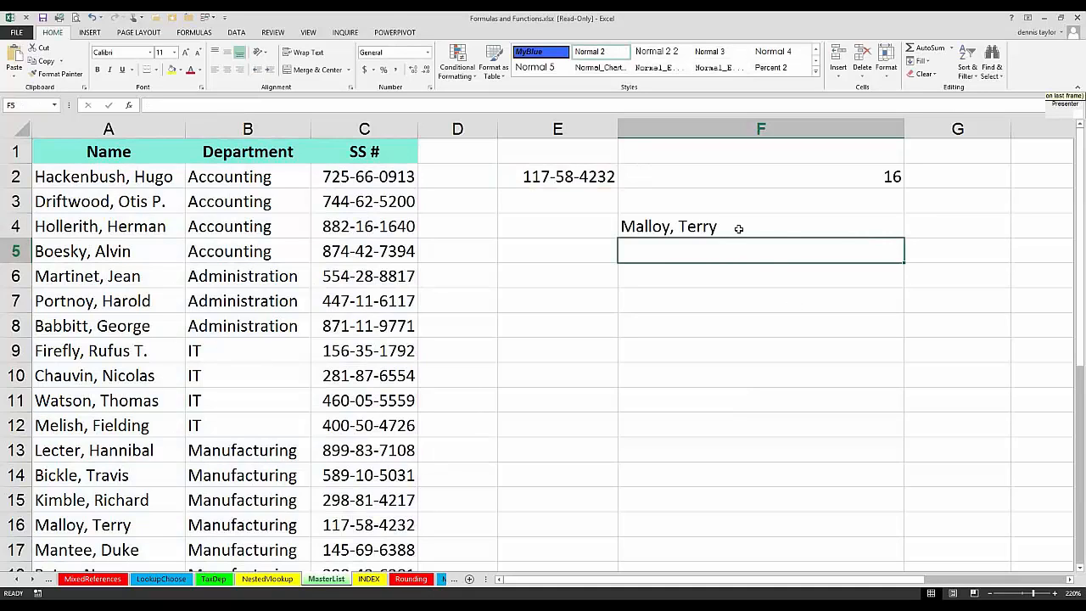
Step: Review the nested INDEX and MATCH formula in F4 and the A:C columns it refers to
{"action": "double_click", "coordinate": [738, 227]}
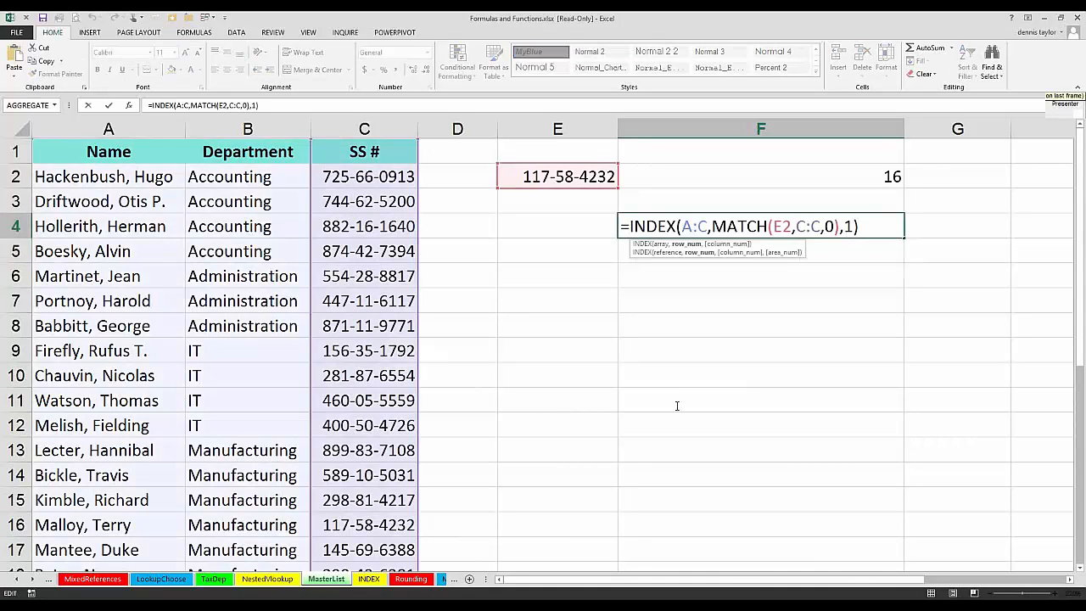
{"action": "key", "text": "Escape"}
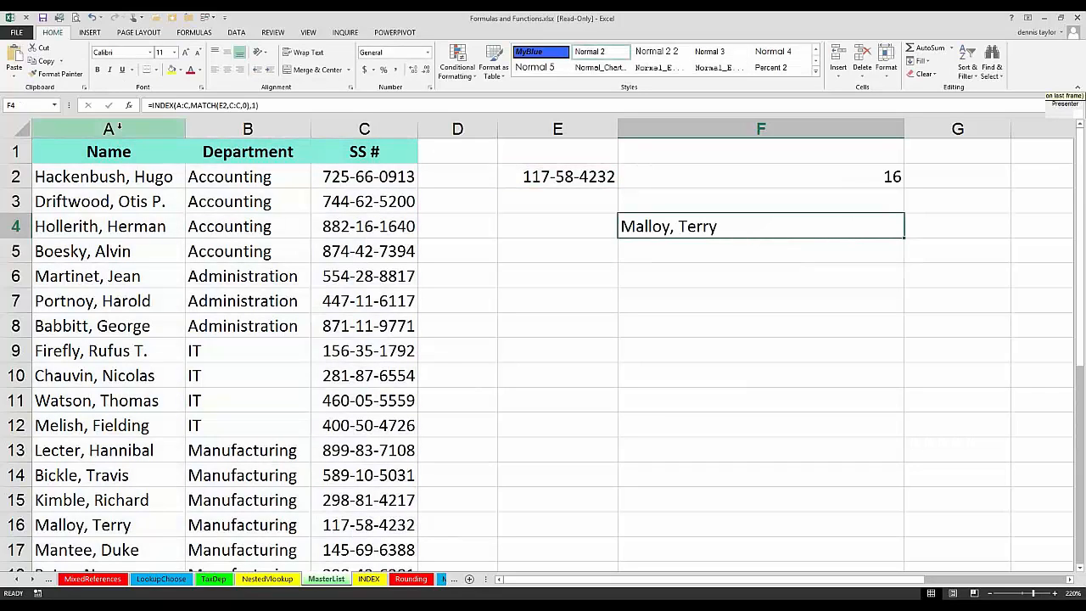
{"action": "left_click_drag", "start_coordinate": [109, 128], "coordinate": [340, 129]}
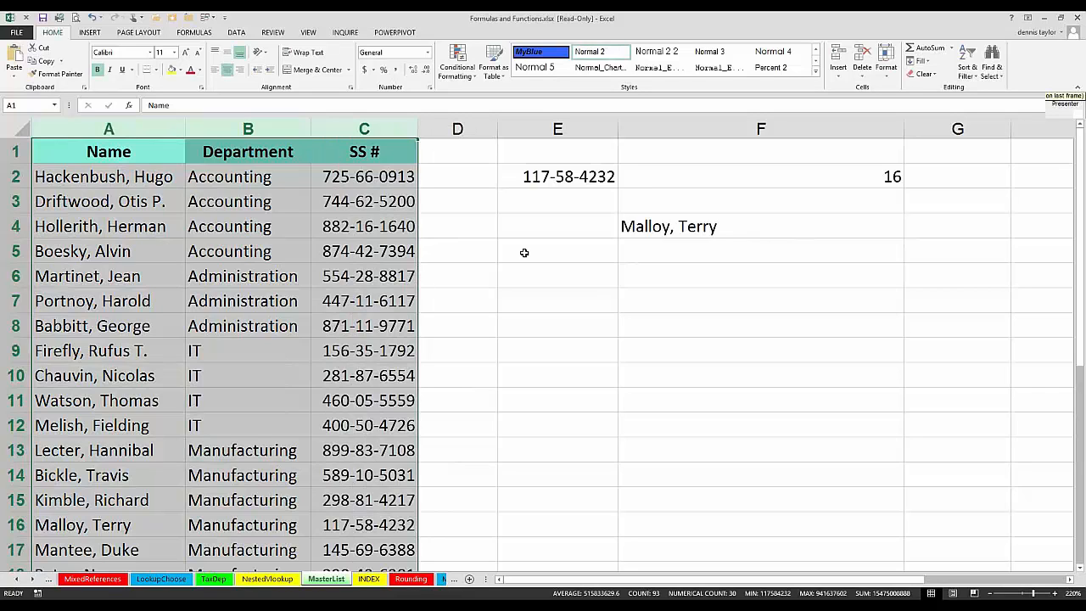
{"action": "left_click", "coordinate": [627, 227]}
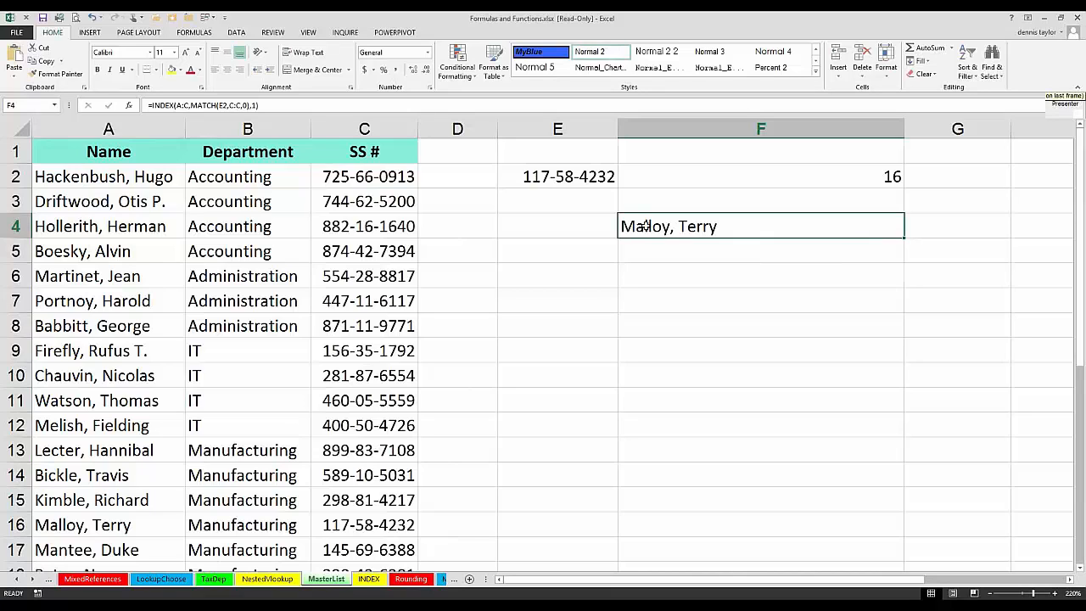
Step: Simplify F4's formula to =INDEX(A:A,MATCH(E2,C:C,0)) by limiting the array to column A and removing the column number argument
{"action": "key", "text": "F2"}
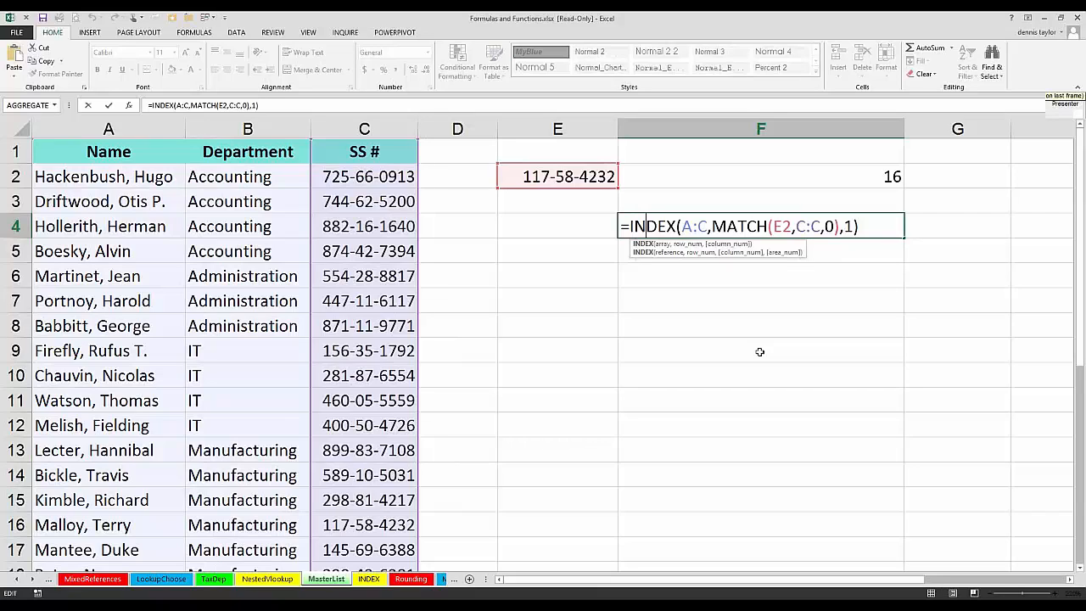
{"action": "double_click", "coordinate": [683, 226]}
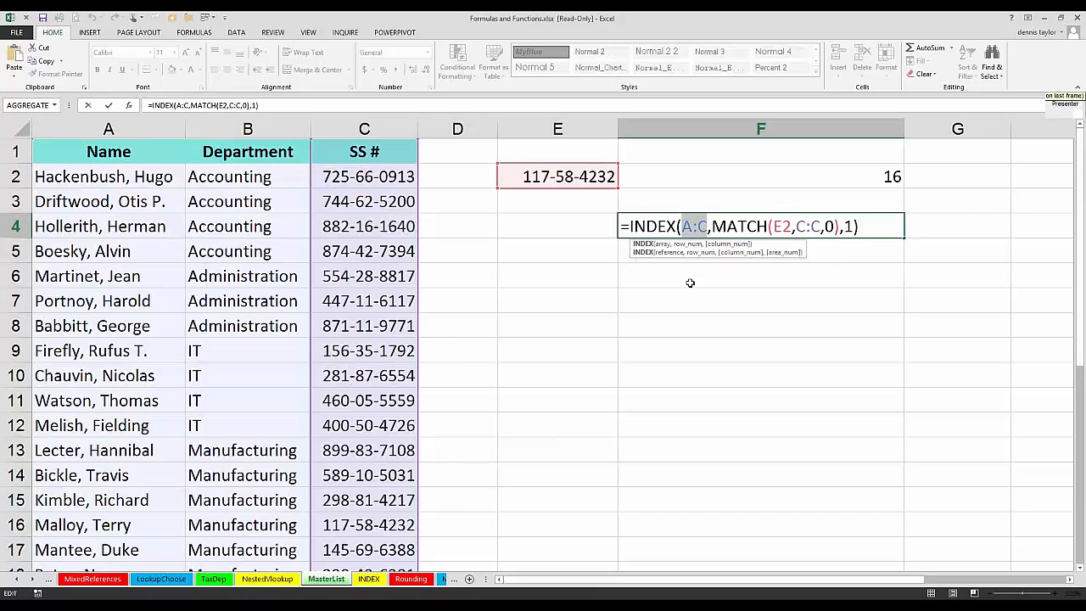
{"action": "left_click", "coordinate": [126, 126]}
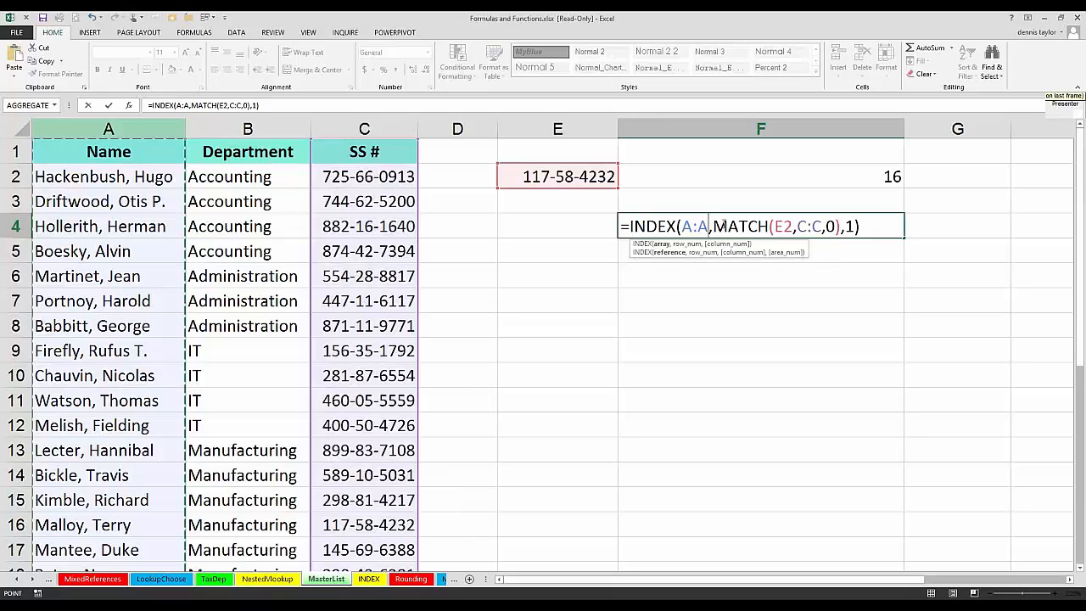
{"action": "left_click_drag", "start_coordinate": [840, 226], "coordinate": [722, 255]}
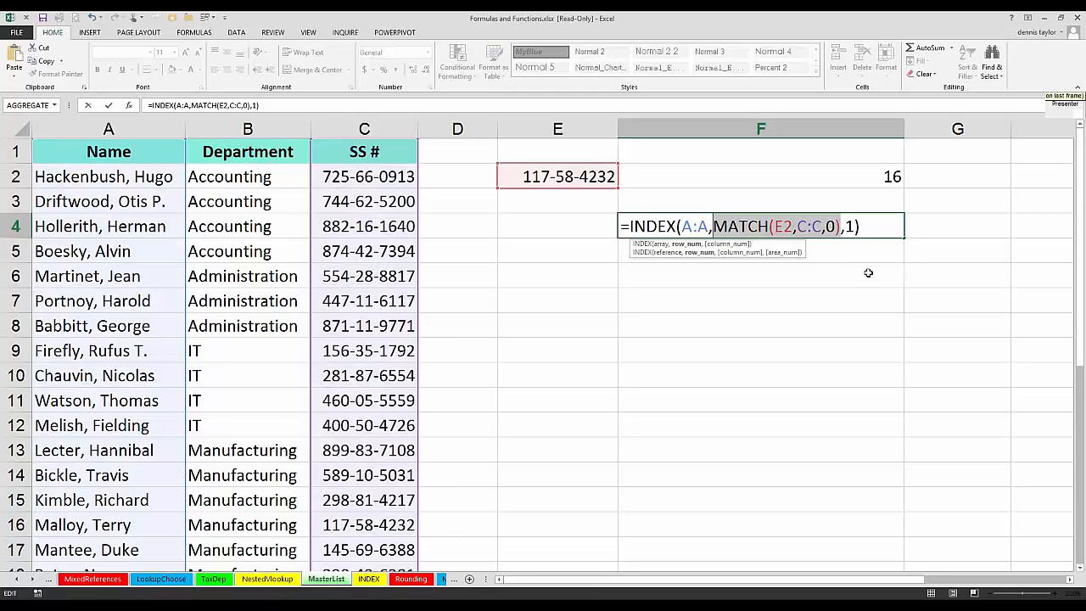
{"action": "key", "text": "End"}
{"action": "left_click_drag", "start_coordinate": [862, 228], "coordinate": [856, 231]}
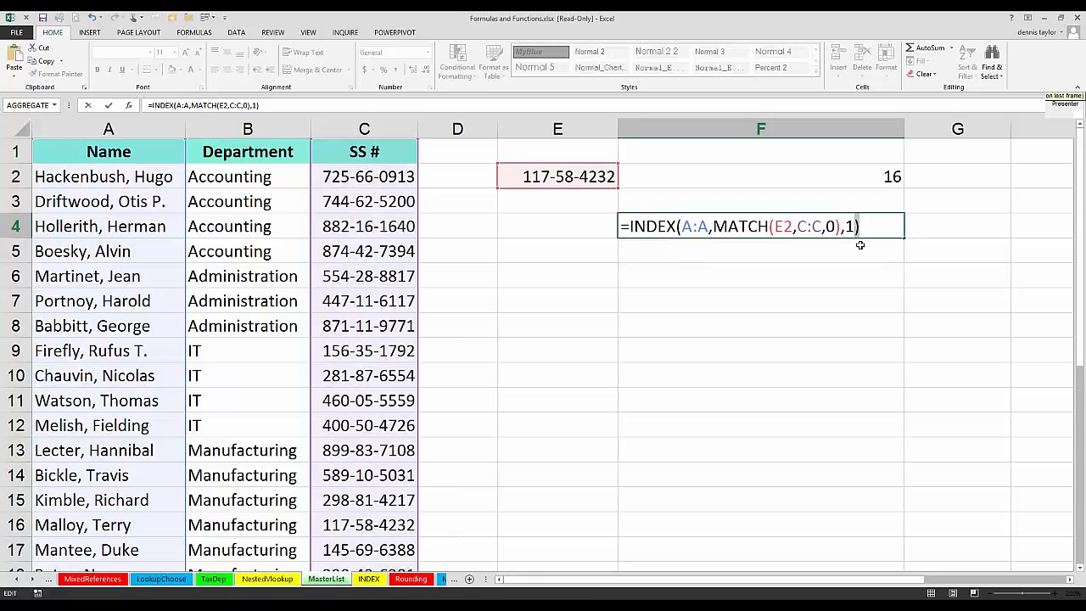
{"action": "key", "text": "Left"}
{"action": "key", "text": "BackSpace"}
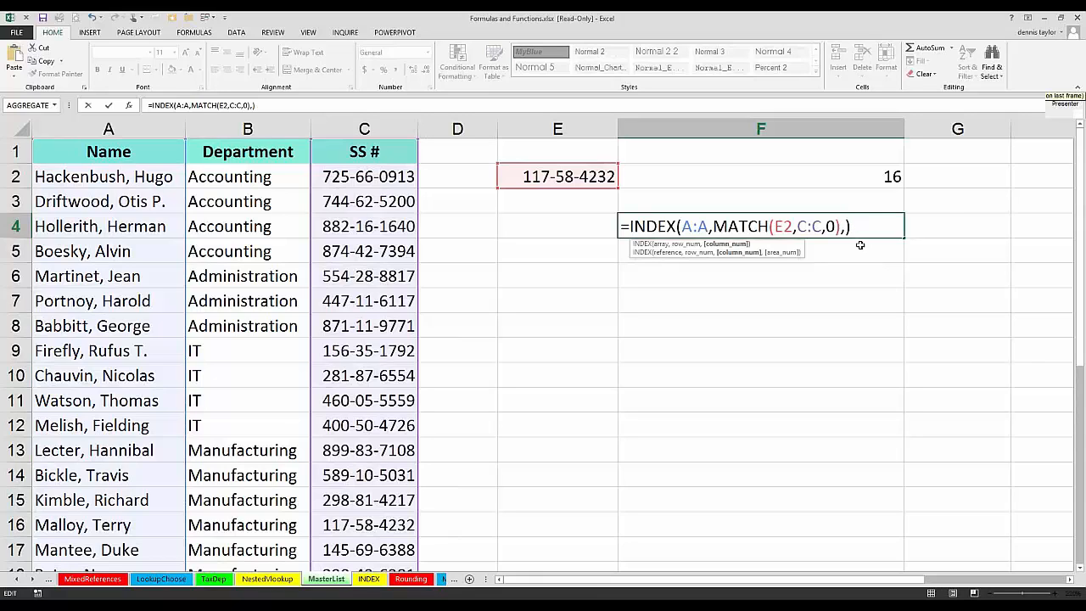
{"action": "key", "text": "BackSpace"}
{"action": "key", "text": "Return"}
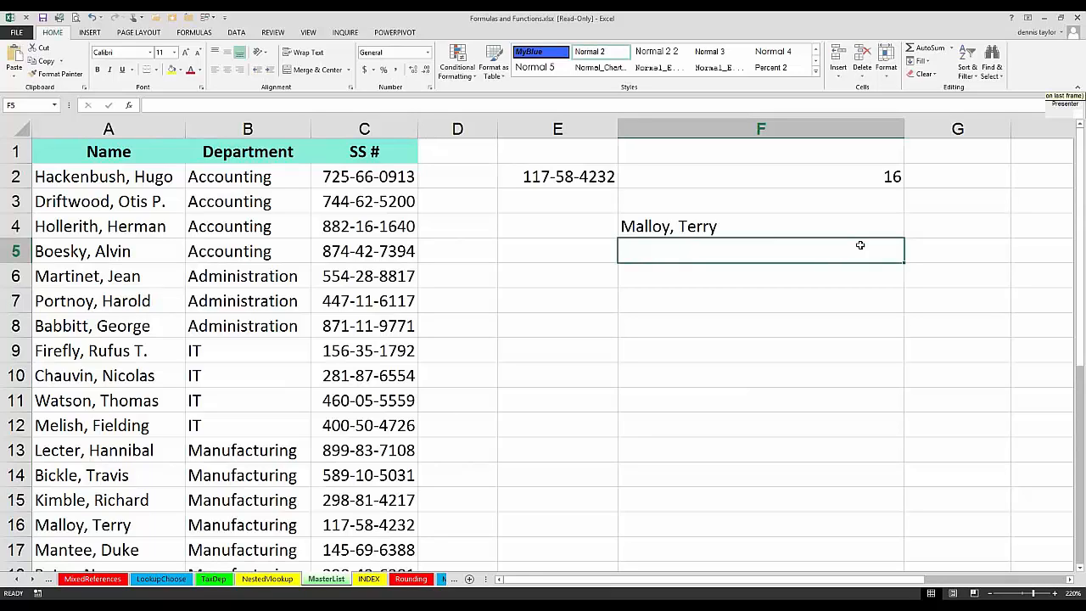
Step: Switch to the MatchNames worksheet
{"action": "left_click", "coordinate": [49, 582]}
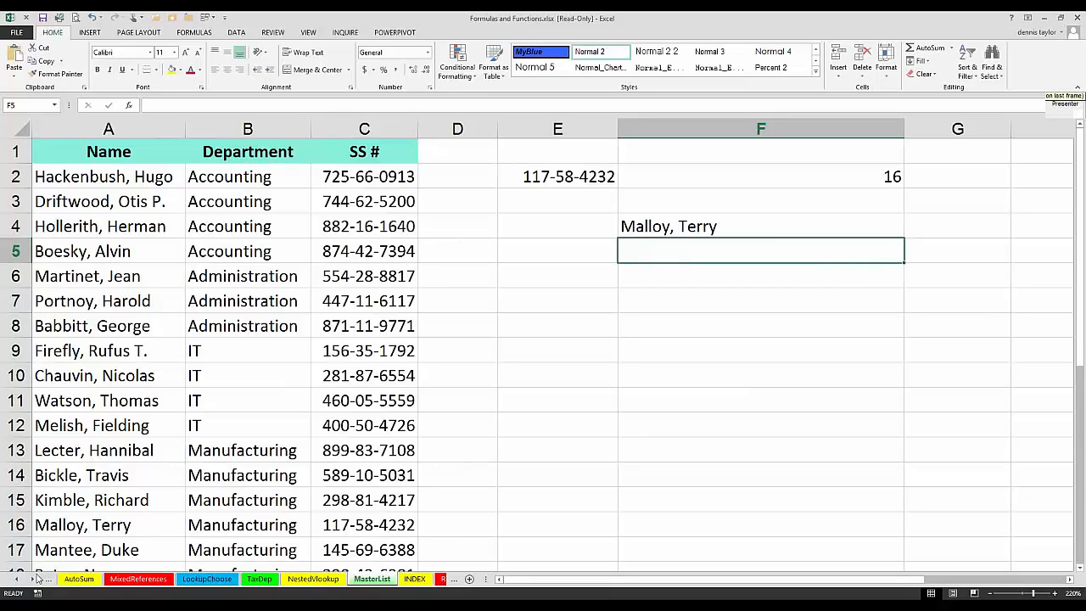
{"action": "left_click", "coordinate": [35, 580]}
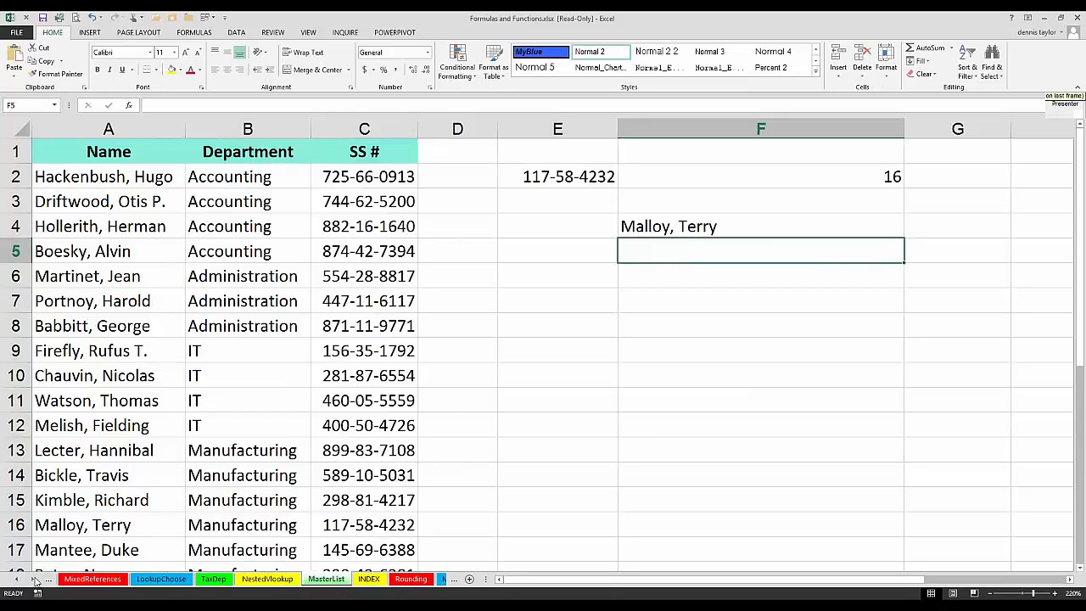
{"action": "left_click", "coordinate": [35, 580]}
{"action": "left_click", "coordinate": [35, 581]}
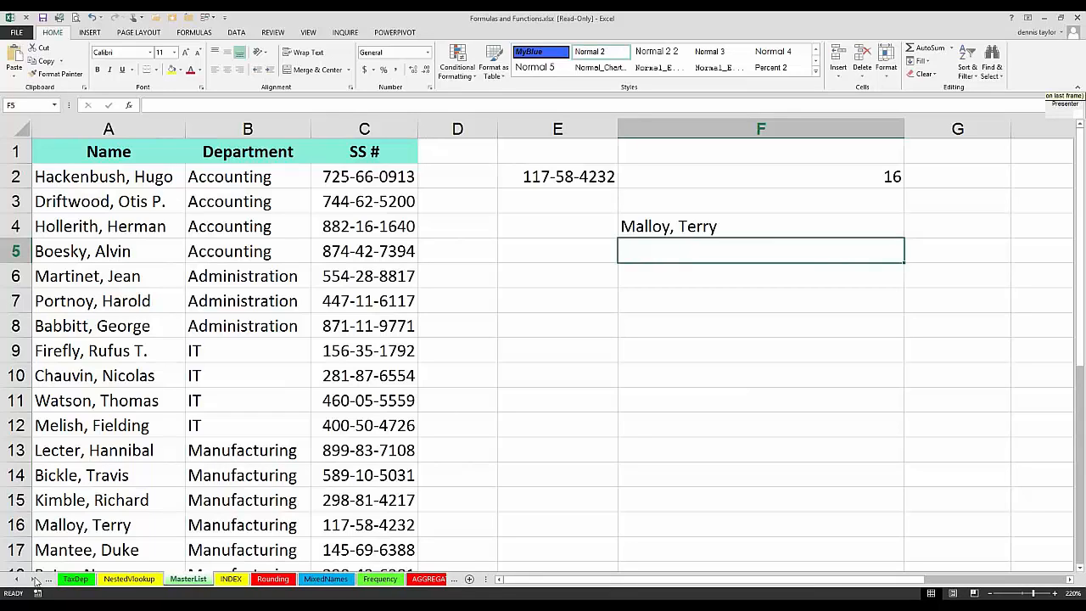
{"action": "left_click", "coordinate": [34, 580]}
{"action": "left_click", "coordinate": [35, 580]}
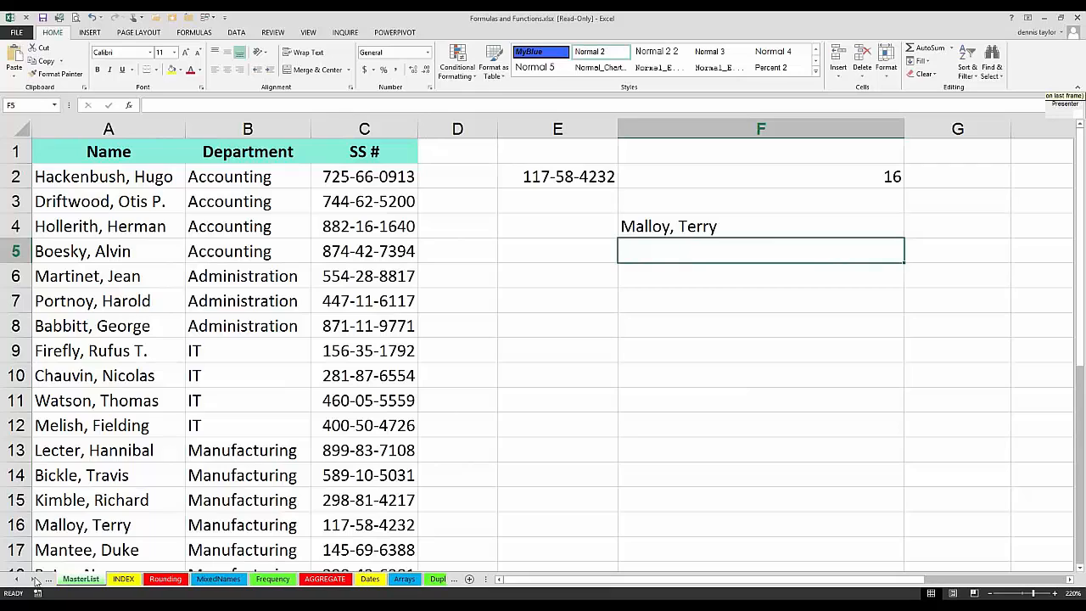
{"action": "left_click", "coordinate": [35, 580]}
{"action": "left_click", "coordinate": [34, 580]}
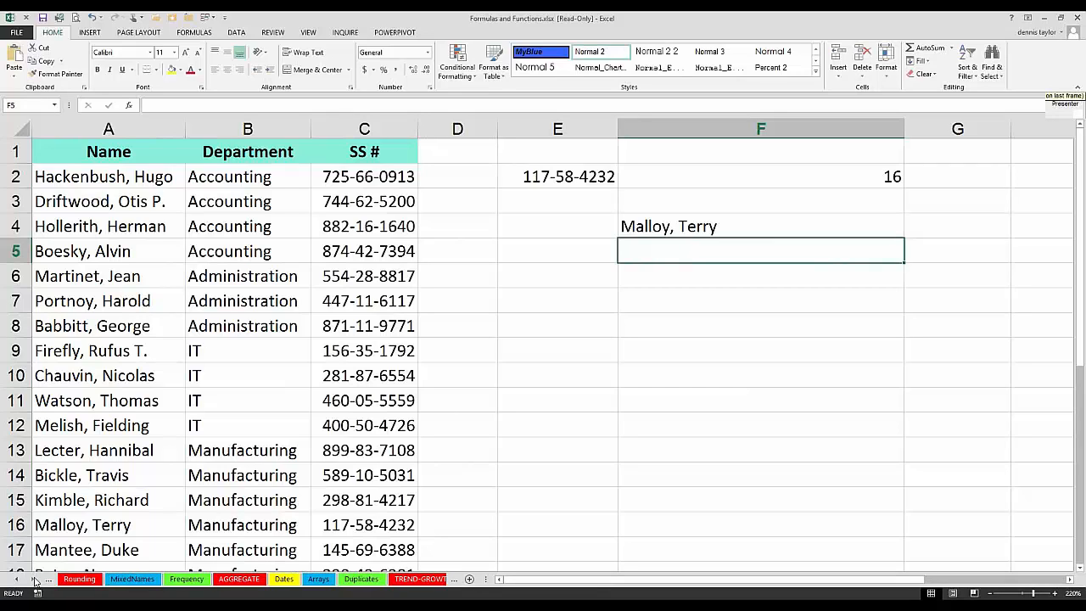
{"action": "left_click", "coordinate": [34, 580]}
{"action": "left_click", "coordinate": [35, 580]}
{"action": "left_click", "coordinate": [35, 580]}
{"action": "left_click", "coordinate": [35, 580]}
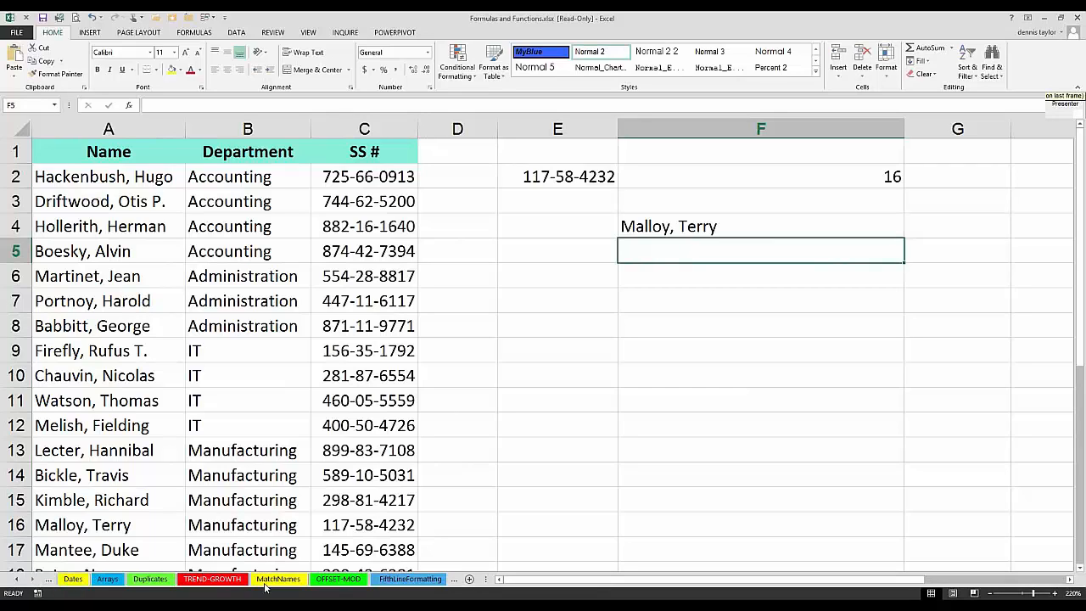
{"action": "left_click", "coordinate": [277, 580]}
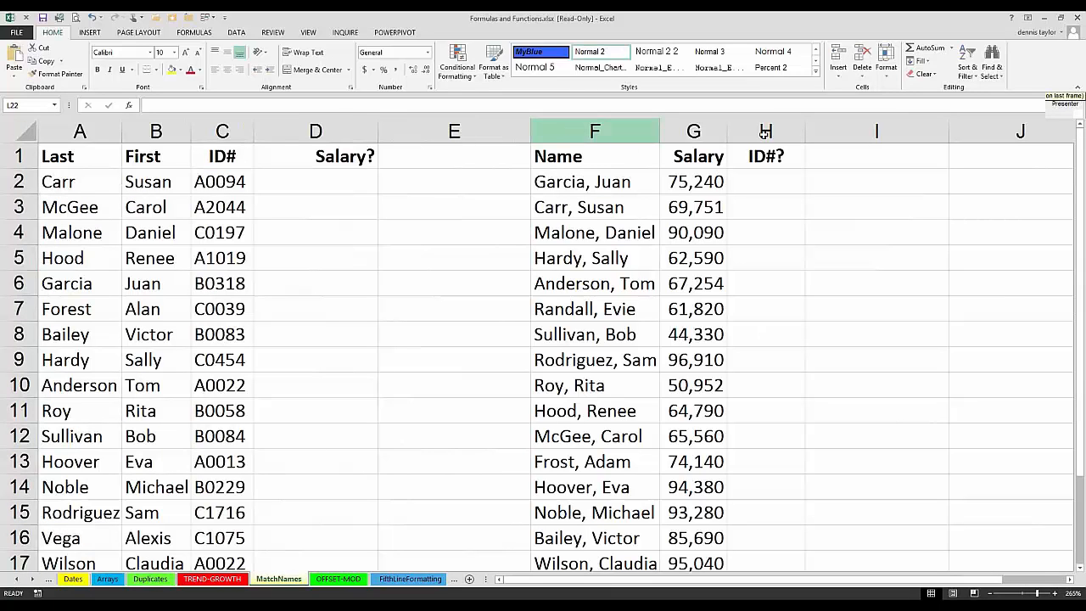
Step: Examine the lists in columns A:C and F:H, comparing the name in F2 with row 6, and the ID#? and Salary? cells
{"action": "left_click_drag", "start_coordinate": [595, 131], "coordinate": [778, 133]}
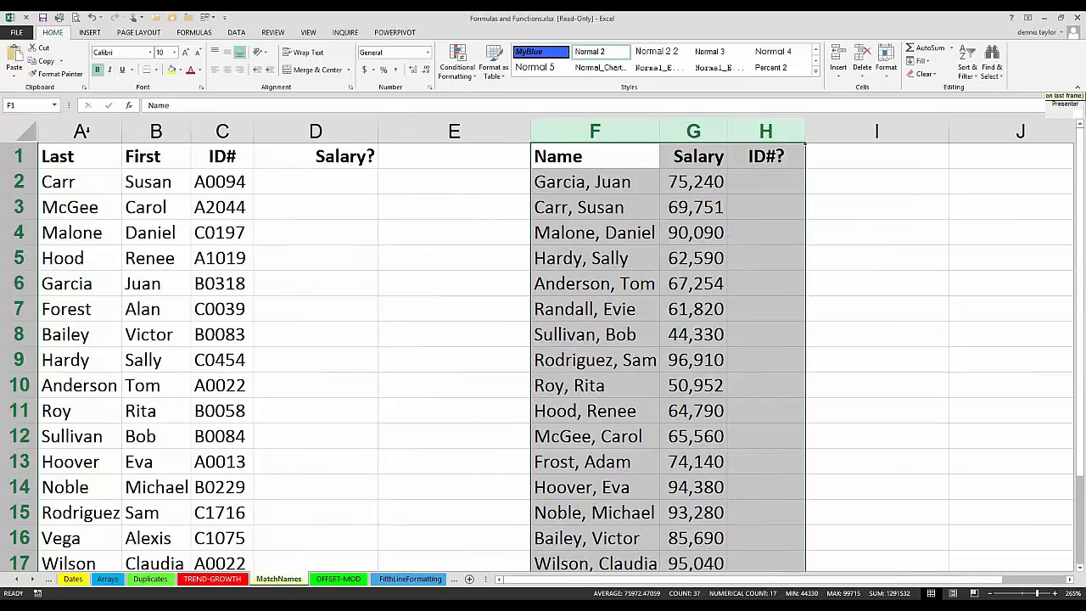
{"action": "left_click_drag", "start_coordinate": [140, 130], "coordinate": [223, 130]}
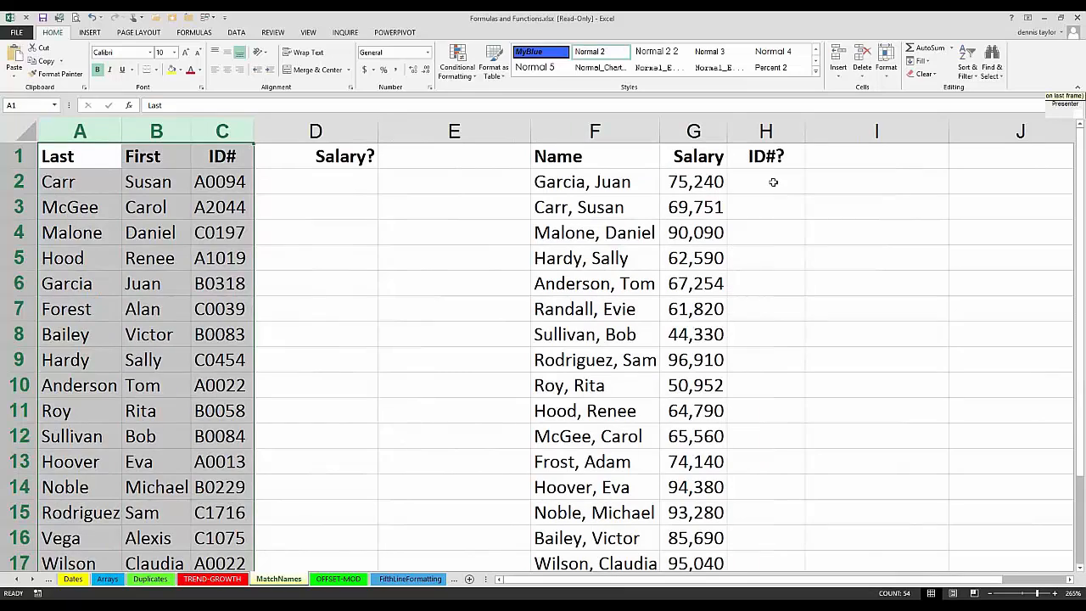
{"action": "left_click", "coordinate": [773, 182]}
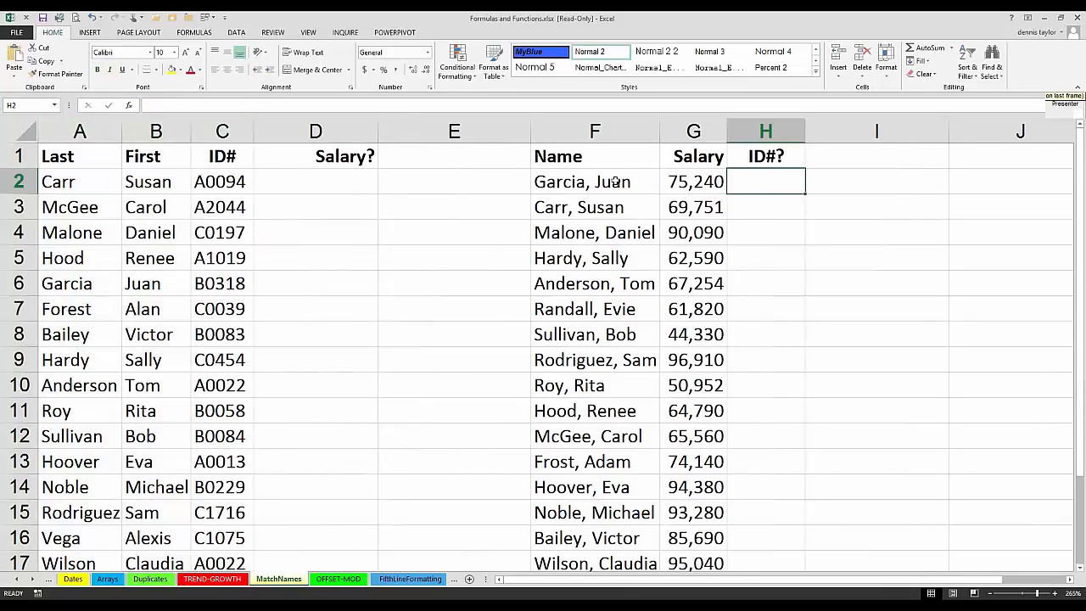
{"action": "left_click", "coordinate": [616, 182]}
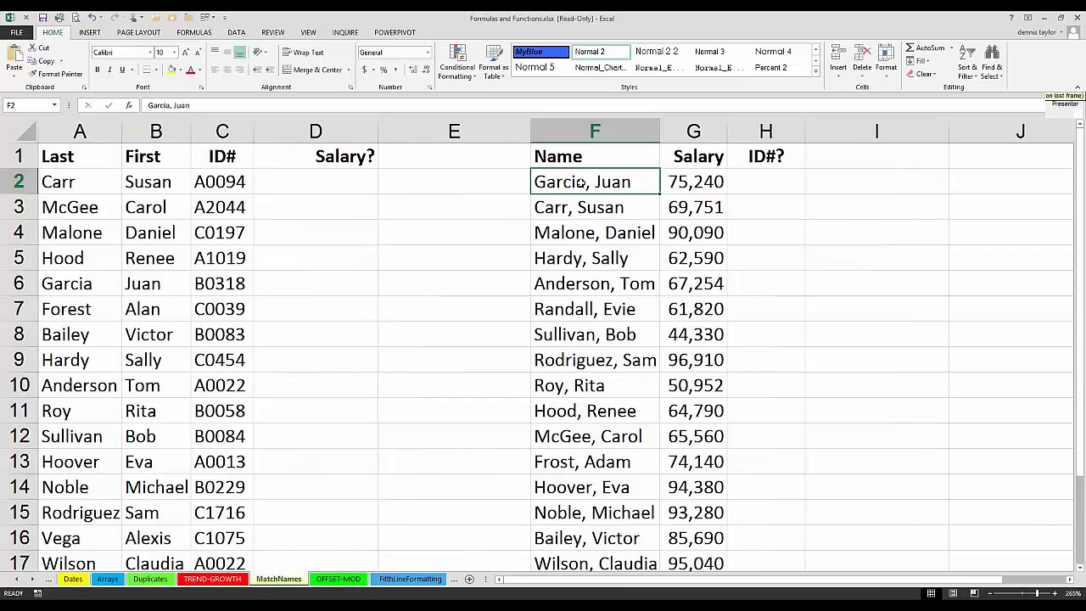
{"action": "left_click", "coordinate": [76, 282]}
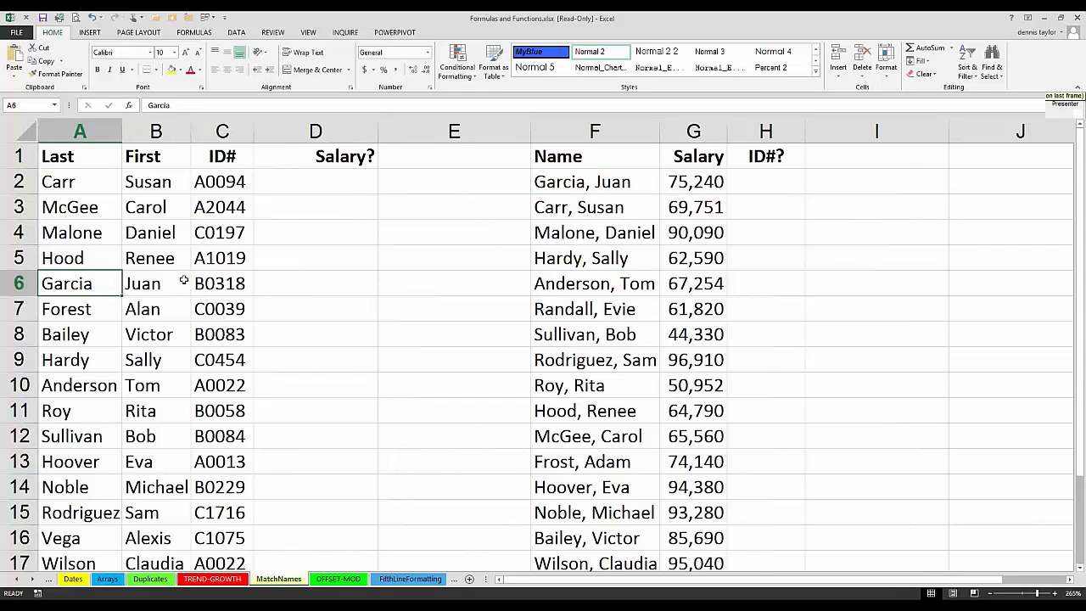
{"action": "key", "text": "shift+Right"}
{"action": "key", "text": "shift+Right"}
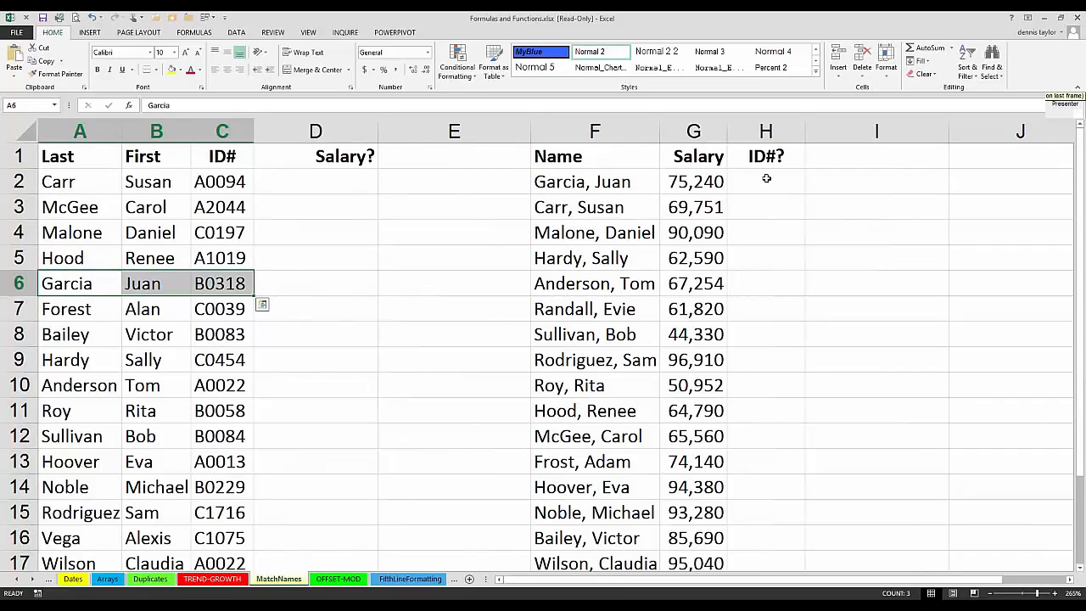
{"action": "left_click", "coordinate": [768, 183]}
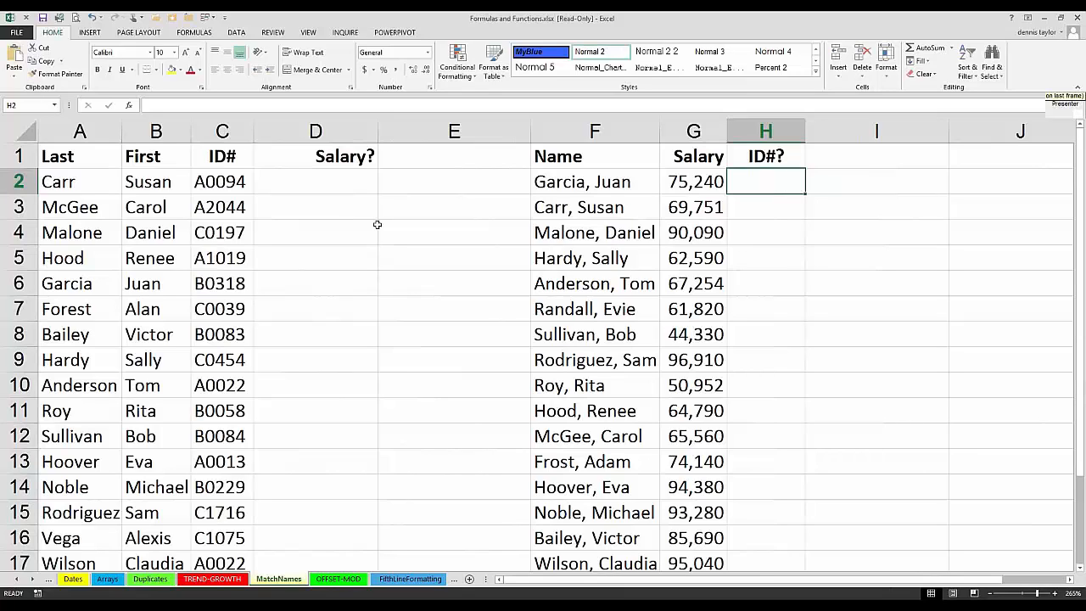
{"action": "left_click", "coordinate": [300, 183]}
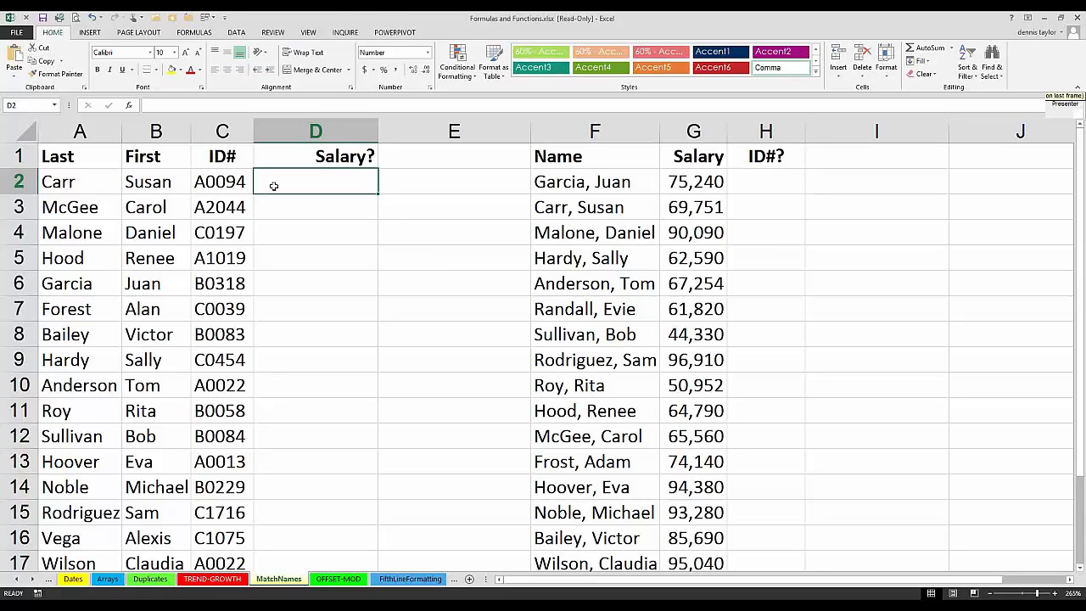
Step: Switch to the LookupChoose worksheet, which holds the Rating and Score table
{"action": "left_click", "coordinate": [15, 579]}
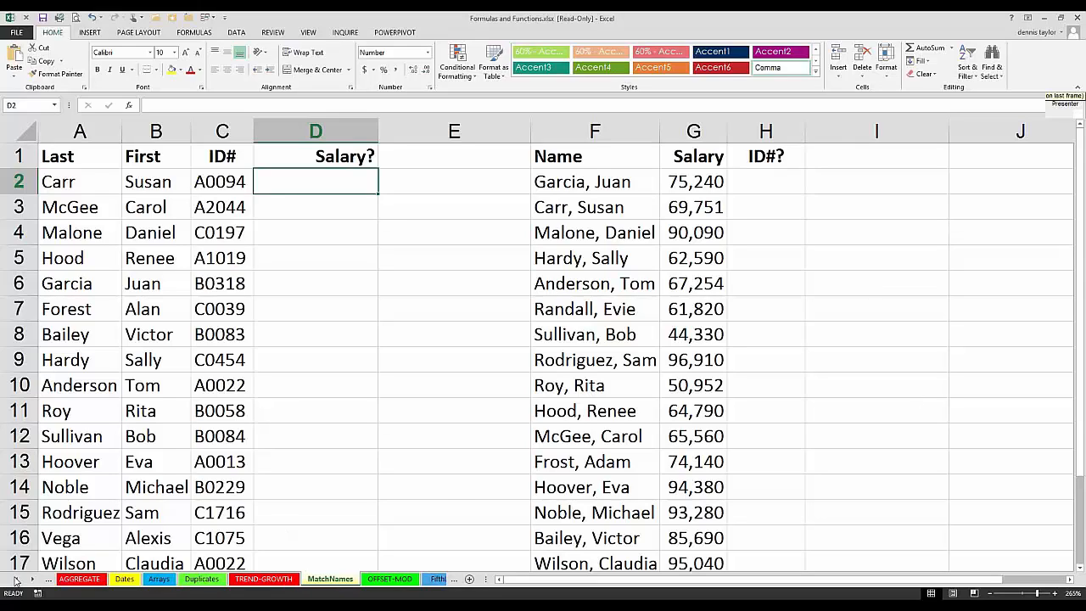
{"action": "left_click", "coordinate": [16, 580]}
{"action": "left_click", "coordinate": [15, 580]}
{"action": "left_click", "coordinate": [15, 579]}
{"action": "left_click", "coordinate": [15, 579]}
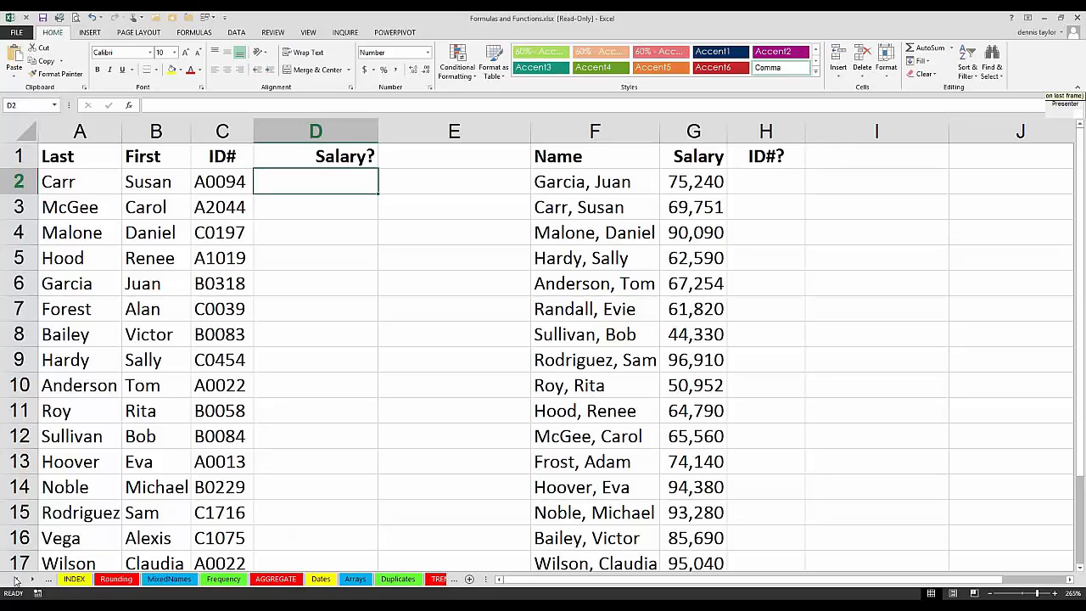
{"action": "left_click", "coordinate": [15, 580]}
{"action": "left_click", "coordinate": [16, 579]}
{"action": "left_click", "coordinate": [15, 580]}
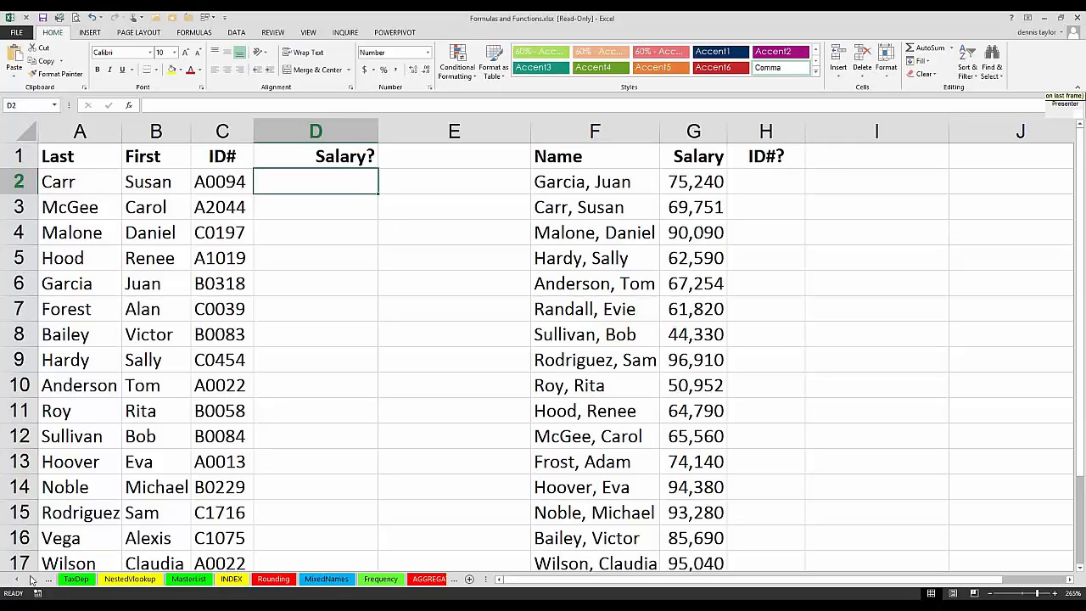
{"action": "left_click", "coordinate": [32, 579]}
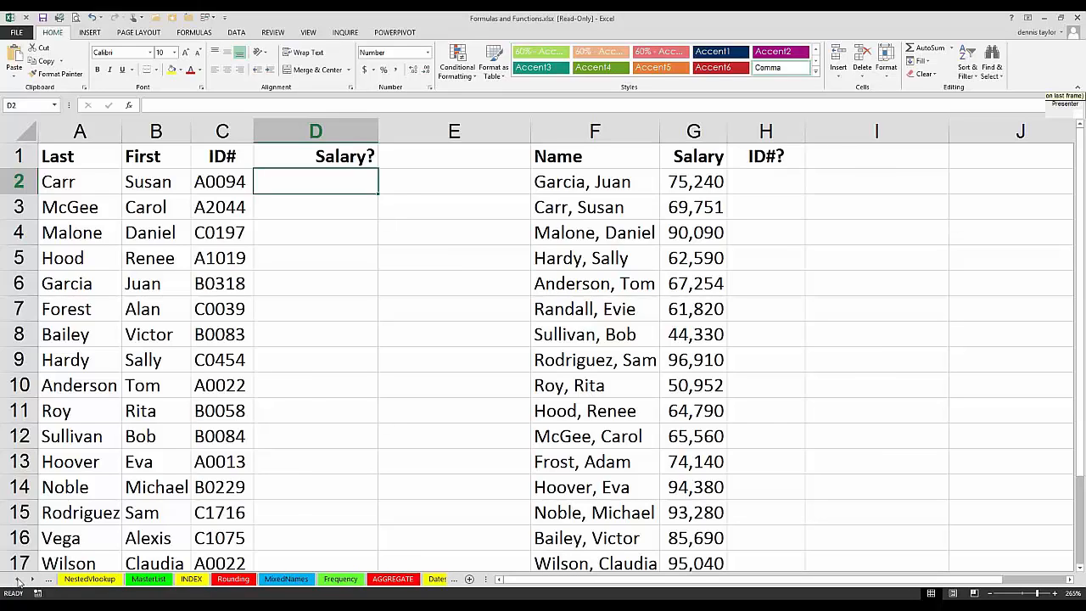
{"action": "left_click", "coordinate": [18, 579]}
{"action": "left_click", "coordinate": [18, 579]}
{"action": "left_click", "coordinate": [19, 579]}
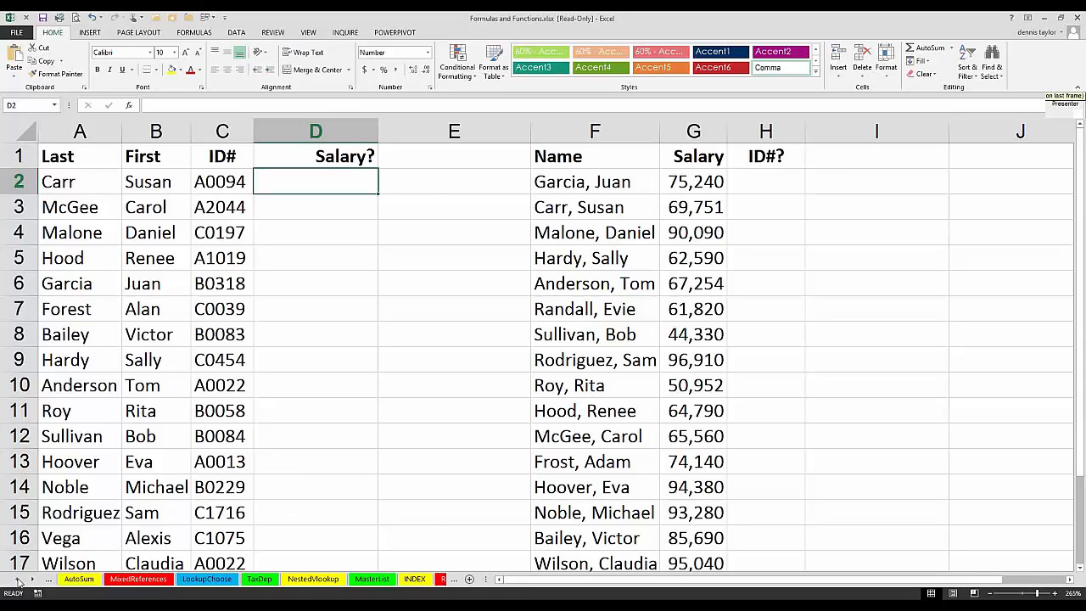
{"action": "left_click", "coordinate": [19, 579]}
{"action": "left_click", "coordinate": [19, 579]}
{"action": "left_click", "coordinate": [18, 579]}
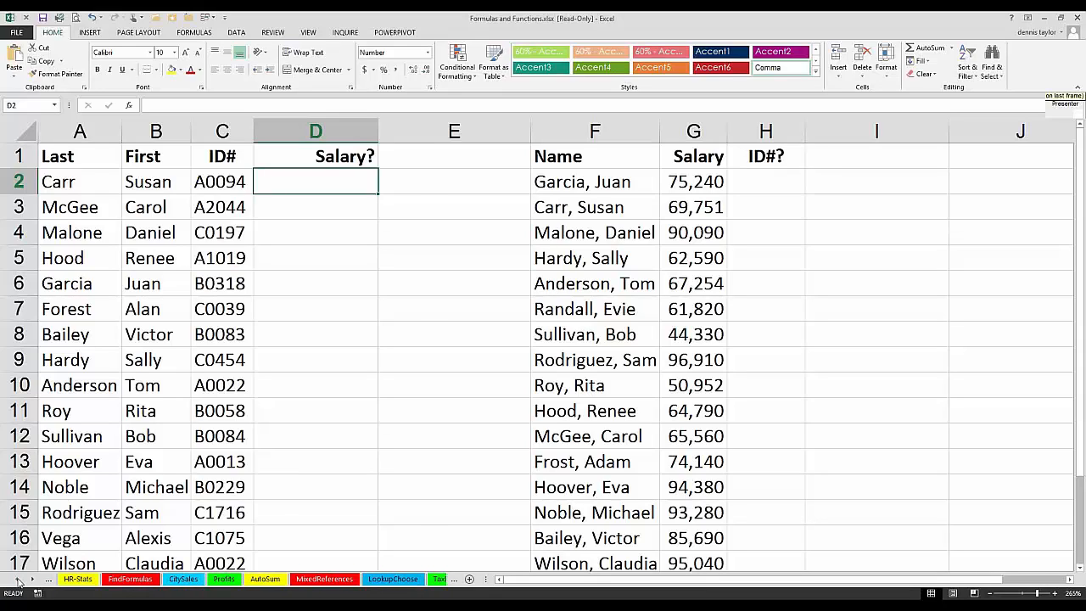
{"action": "left_click", "coordinate": [19, 579]}
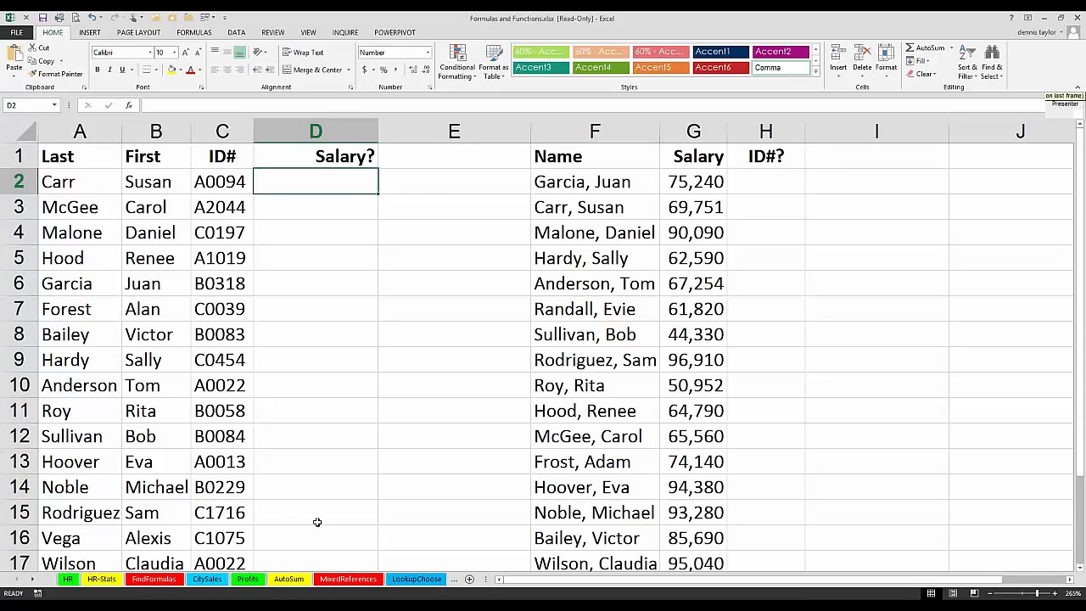
{"action": "left_click", "coordinate": [402, 580]}
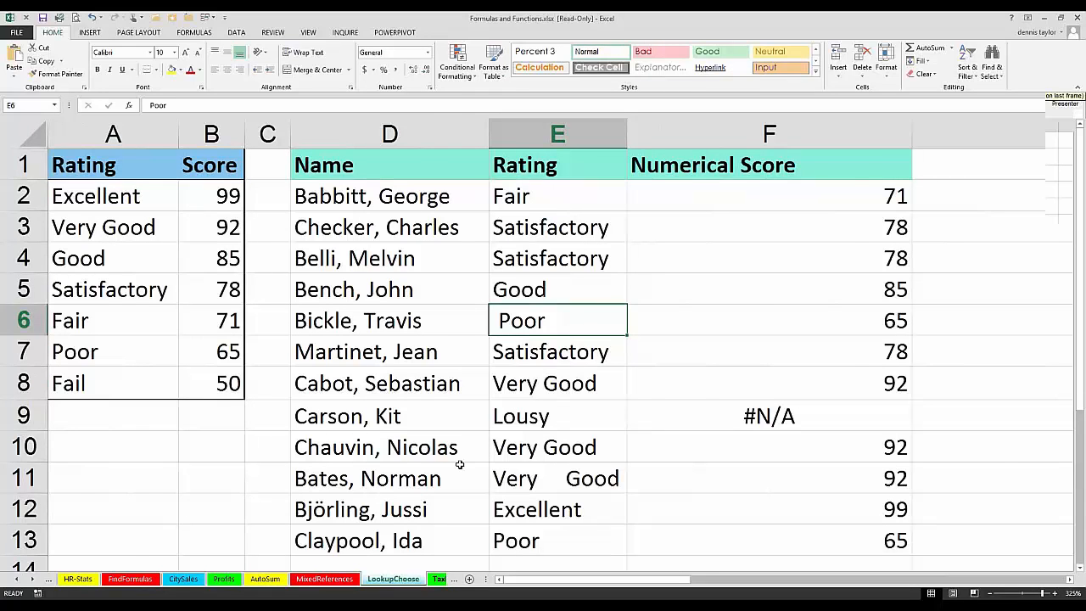
Step: Enter the rating Good in cell E51 of the TaxDep worksheet, in the empty area below the data
{"action": "key", "text": "ctrl+Page_Down"}
{"action": "scroll", "coordinate": [351, 225], "scroll_direction": "down", "scroll_amount": 15}
{"action": "left_click", "coordinate": [350, 227]}
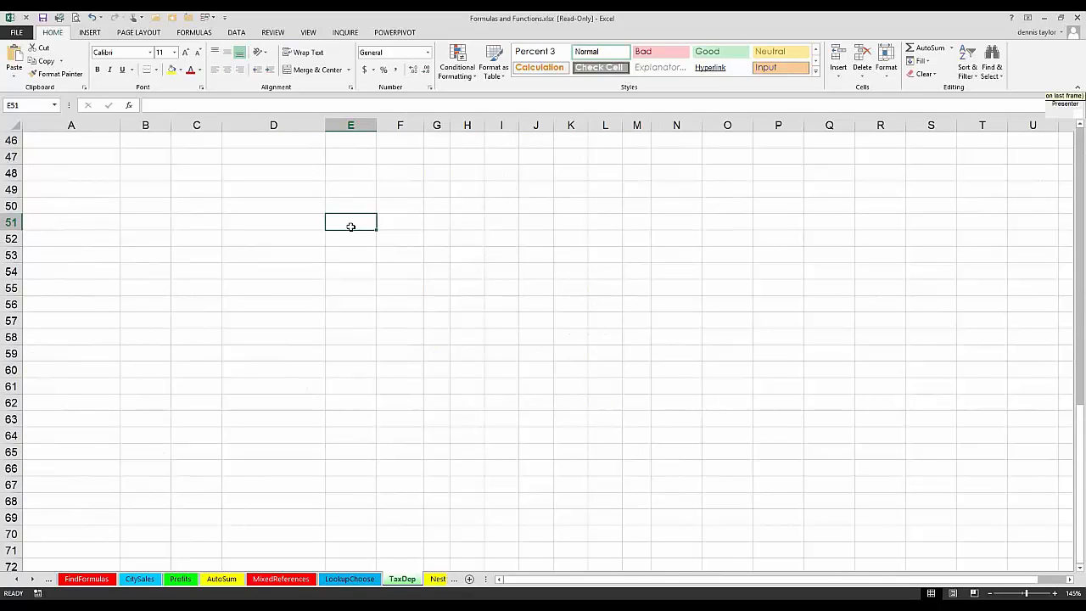
{"action": "type", "text": "Goo"}
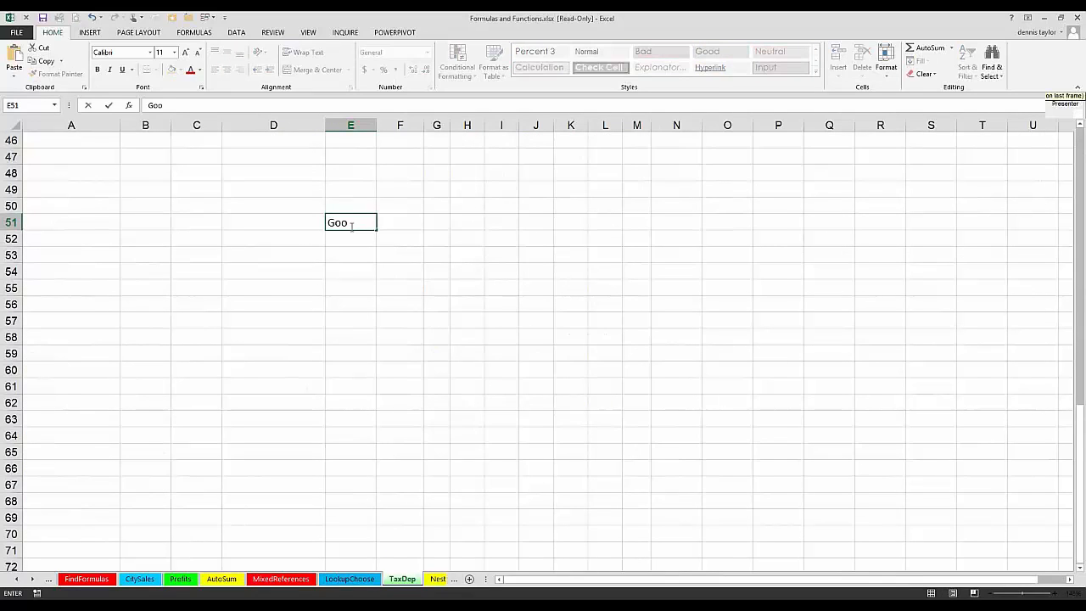
{"action": "type", "text": "d"}
{"action": "key", "text": "Return"}
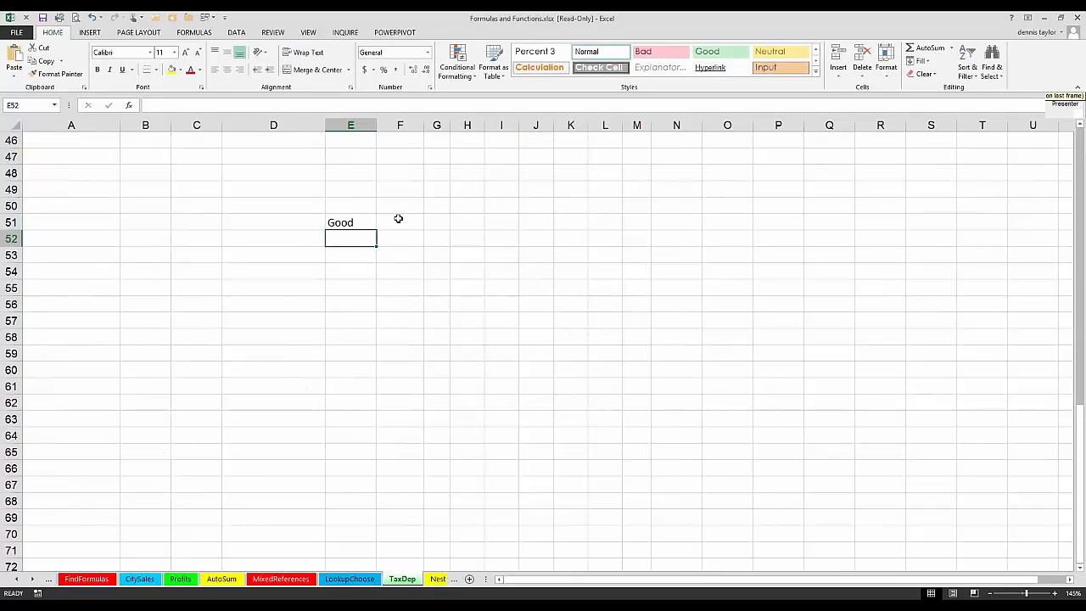
Step: In F51 of TaxDep, enter =VLOOKUP(E51,LookupChoose!A:B,2,0) to look up the rating's score from the LookupChoose worksheet
{"action": "left_click", "coordinate": [398, 219]}
{"action": "double_click", "coordinate": [397, 219]}
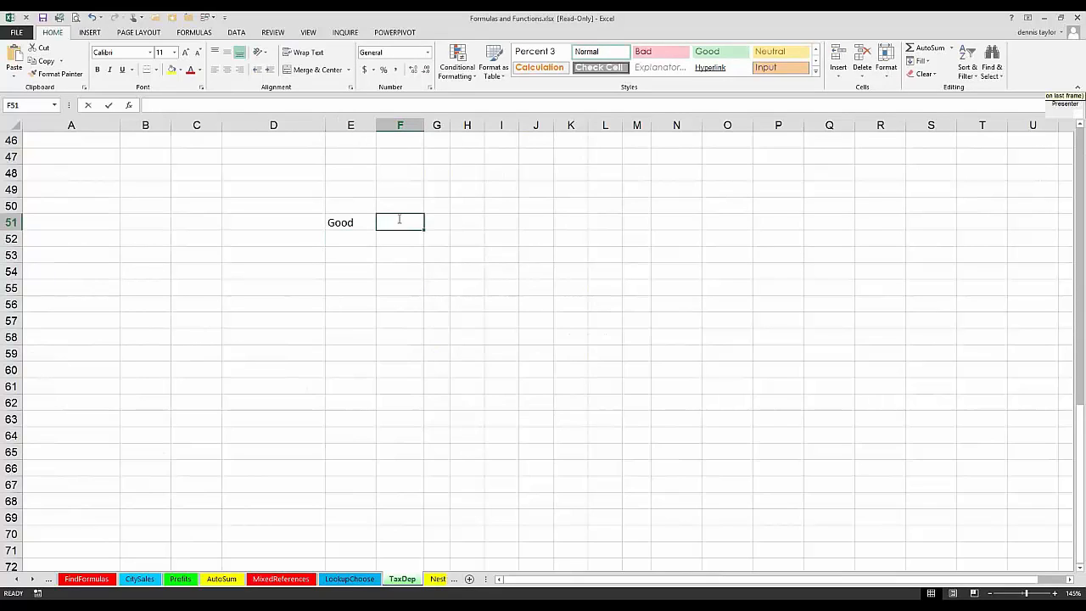
{"action": "type", "text": "=v"}
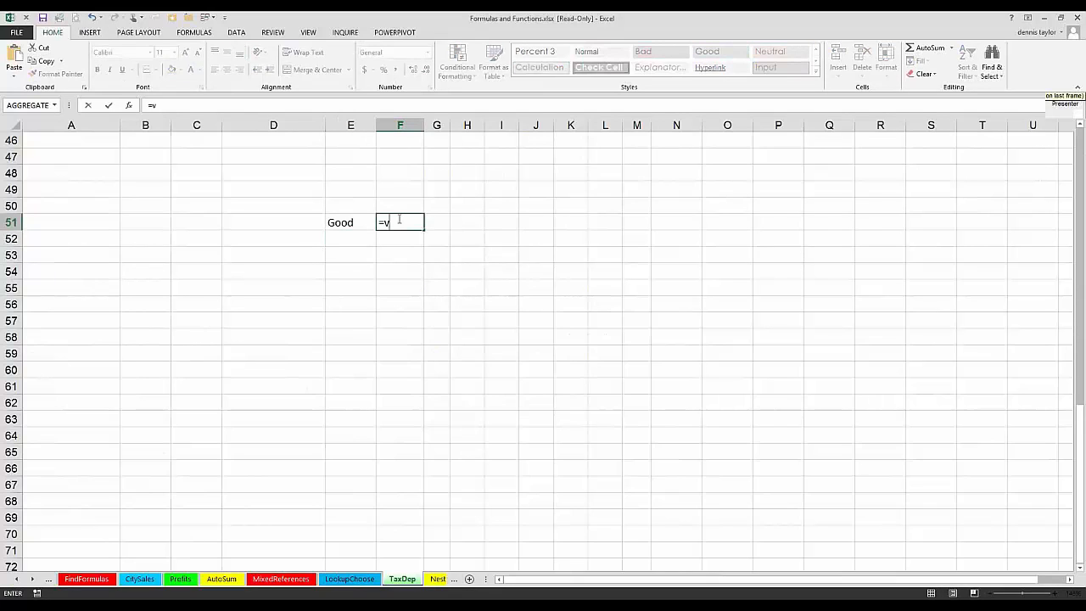
{"action": "type", "text": "lookup("}
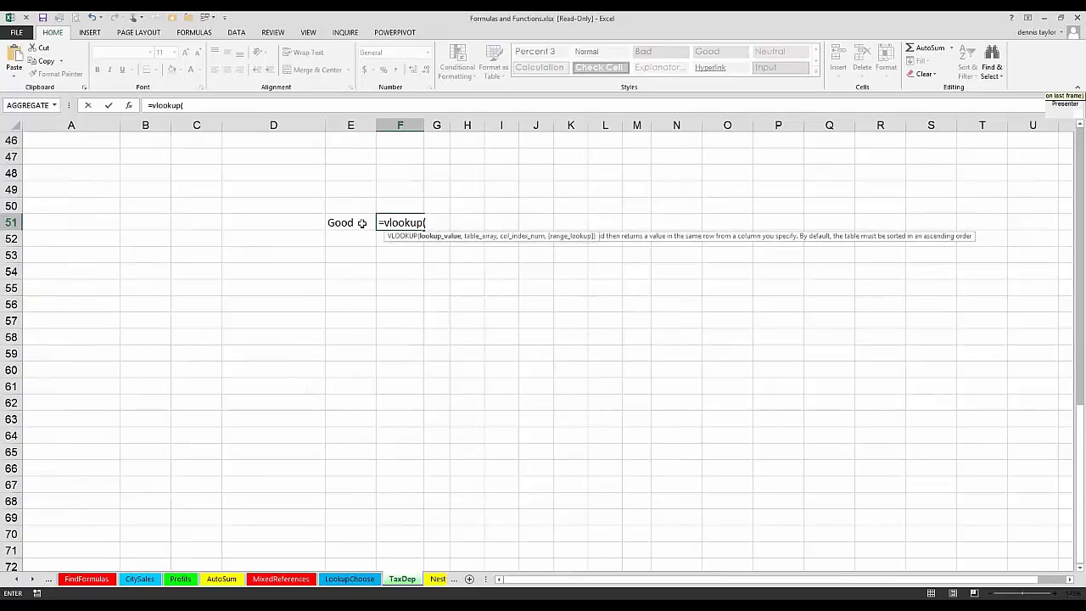
{"action": "left_click", "coordinate": [361, 223]}
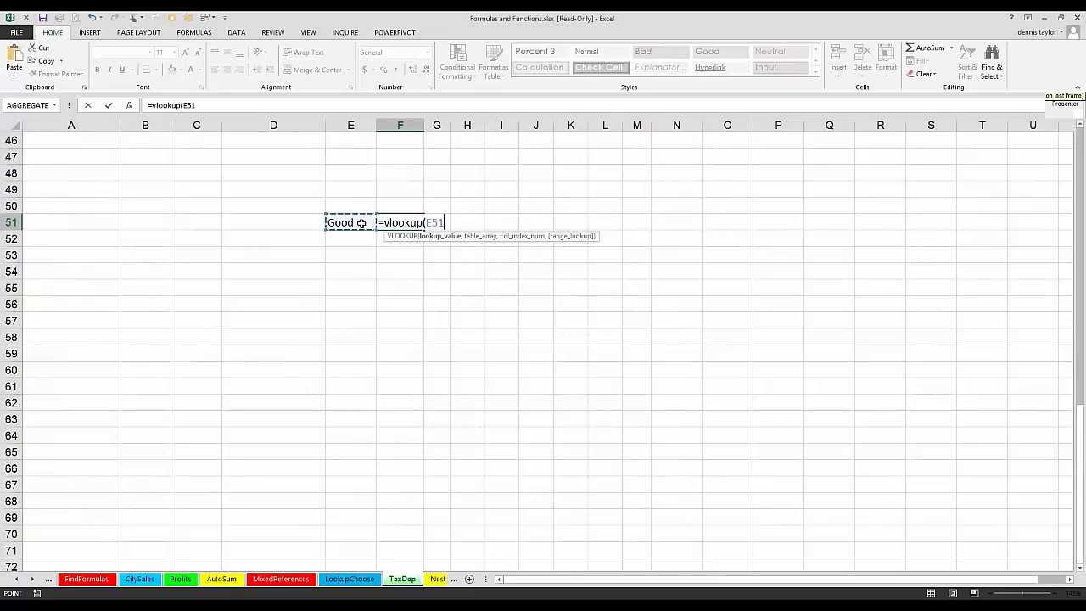
{"action": "type", "text": ","}
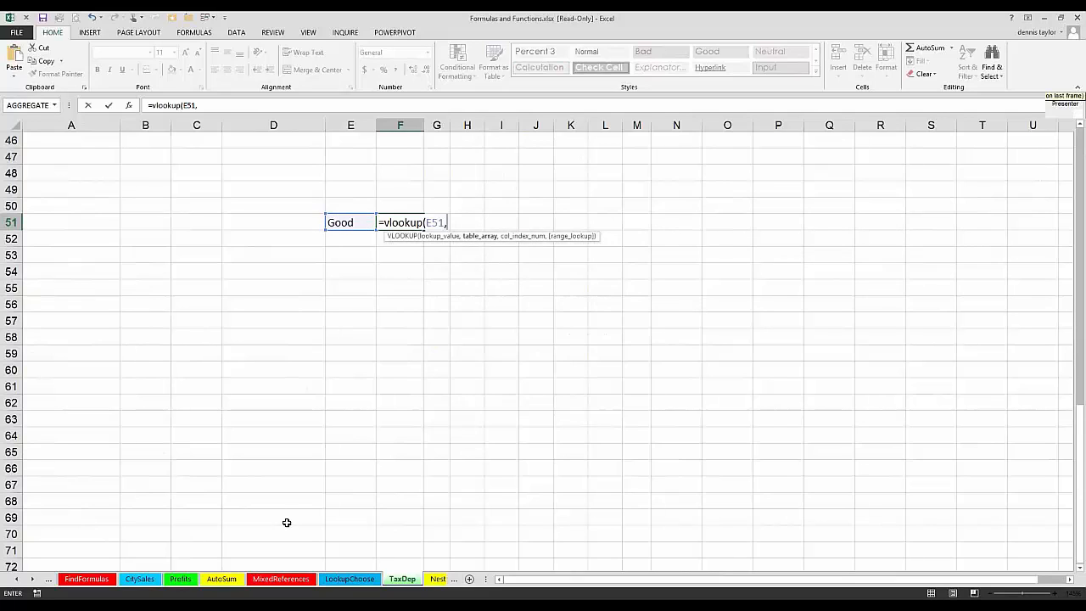
{"action": "left_click", "coordinate": [347, 579]}
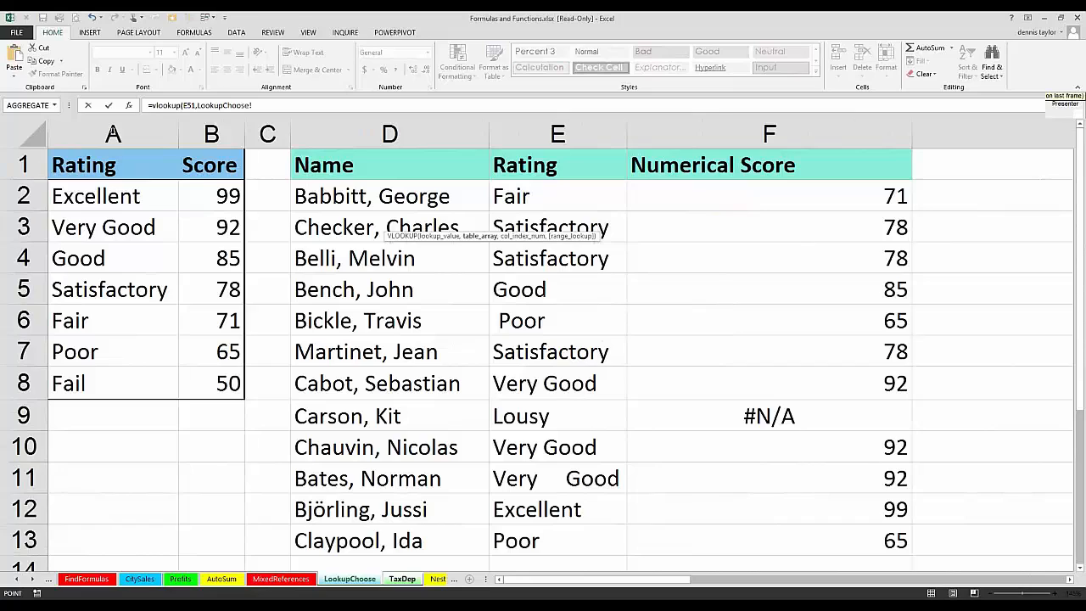
{"action": "left_click_drag", "start_coordinate": [113, 134], "coordinate": [211, 135]}
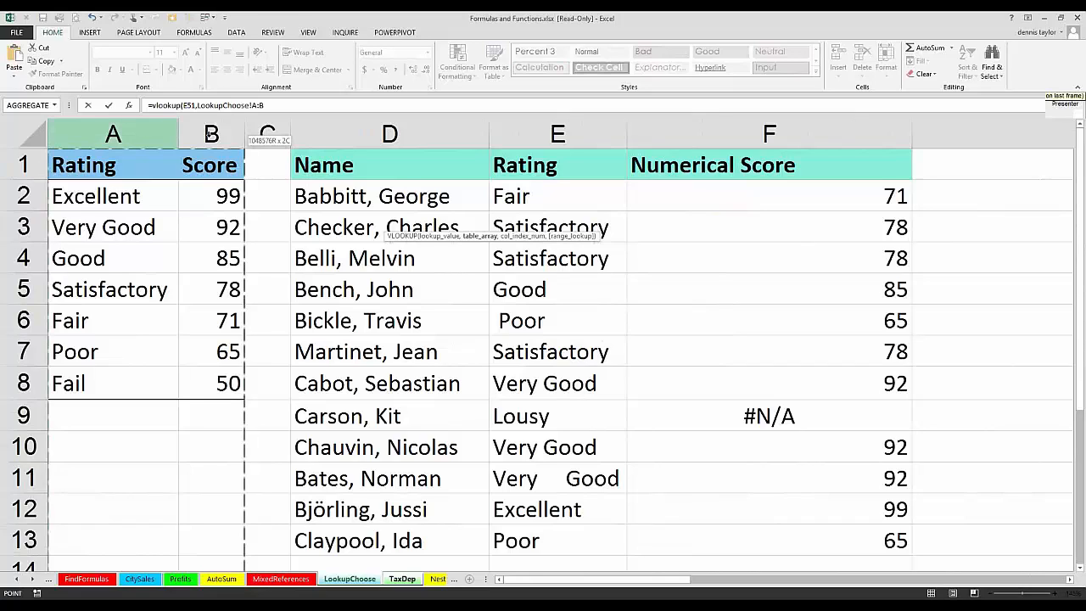
{"action": "type", "text": ","}
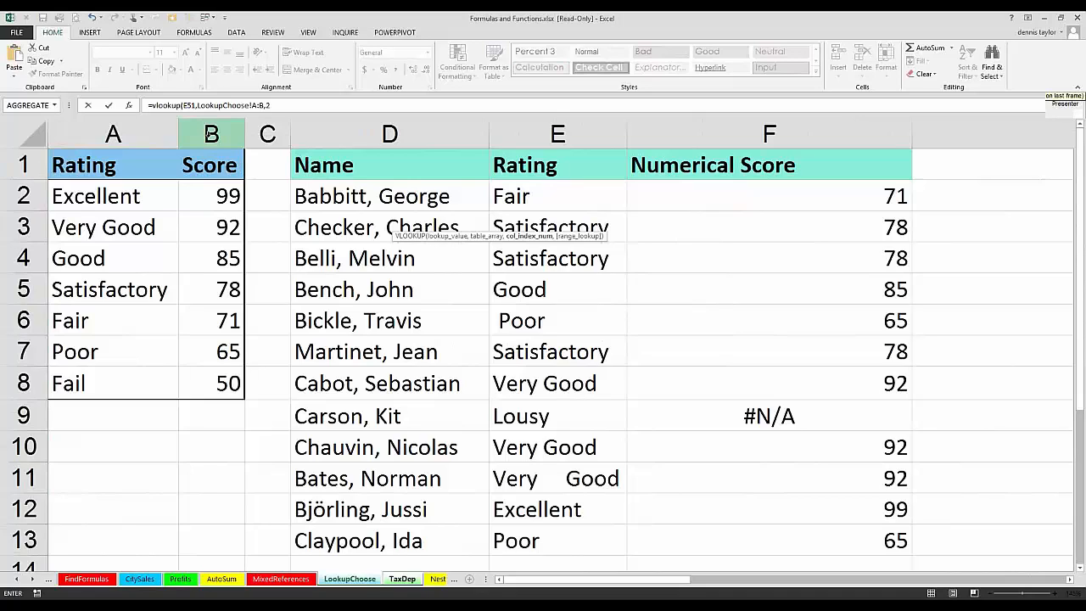
{"action": "type", "text": "2,"}
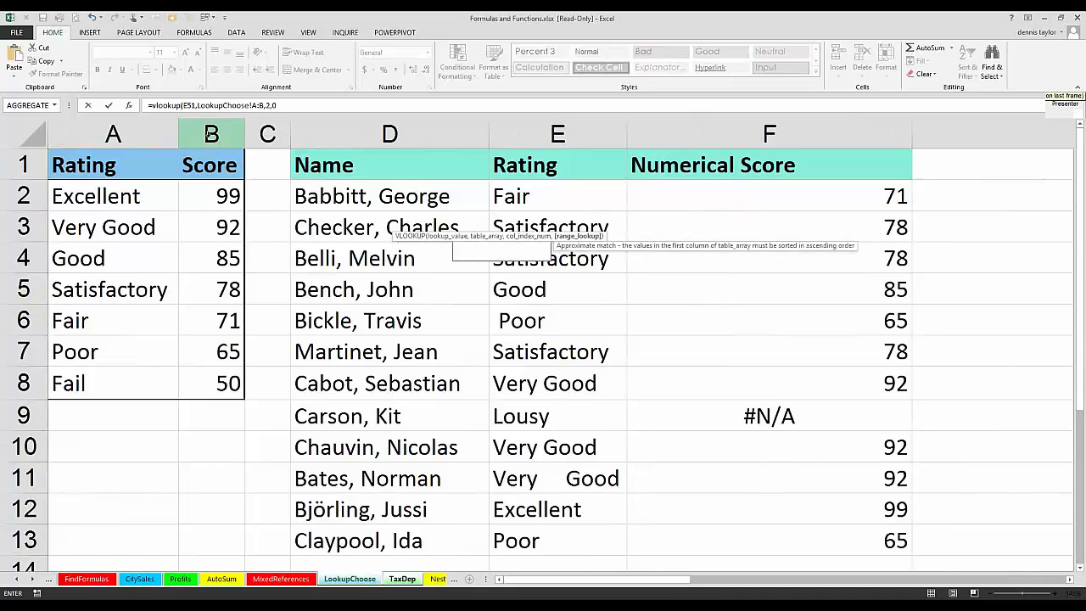
{"action": "type", "text": "0"}
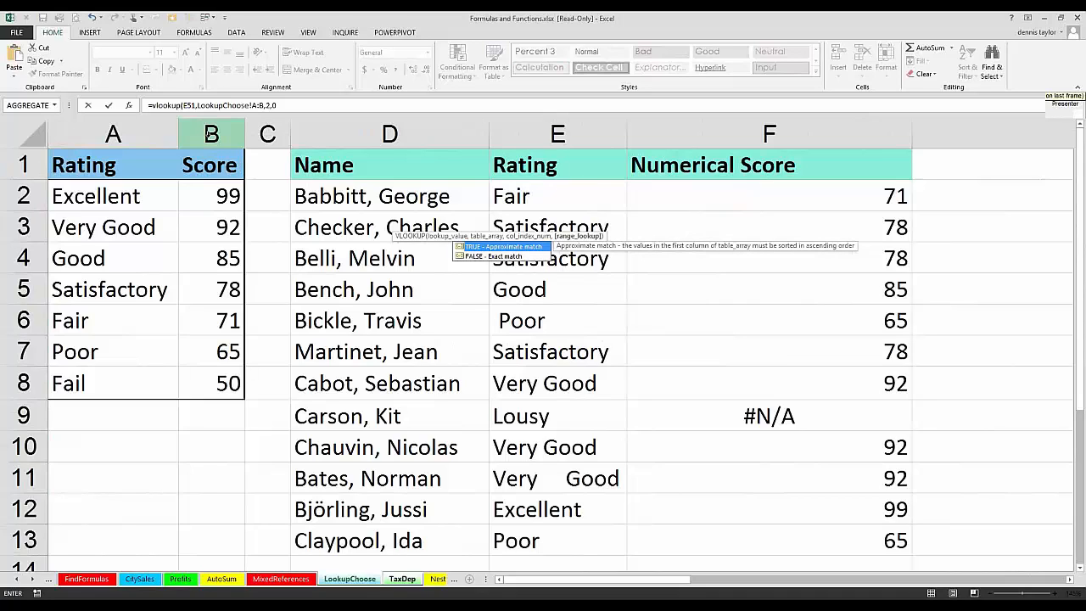
{"action": "key", "text": "Return"}
{"action": "key", "text": "Up"}
{"action": "key", "text": "Left"}
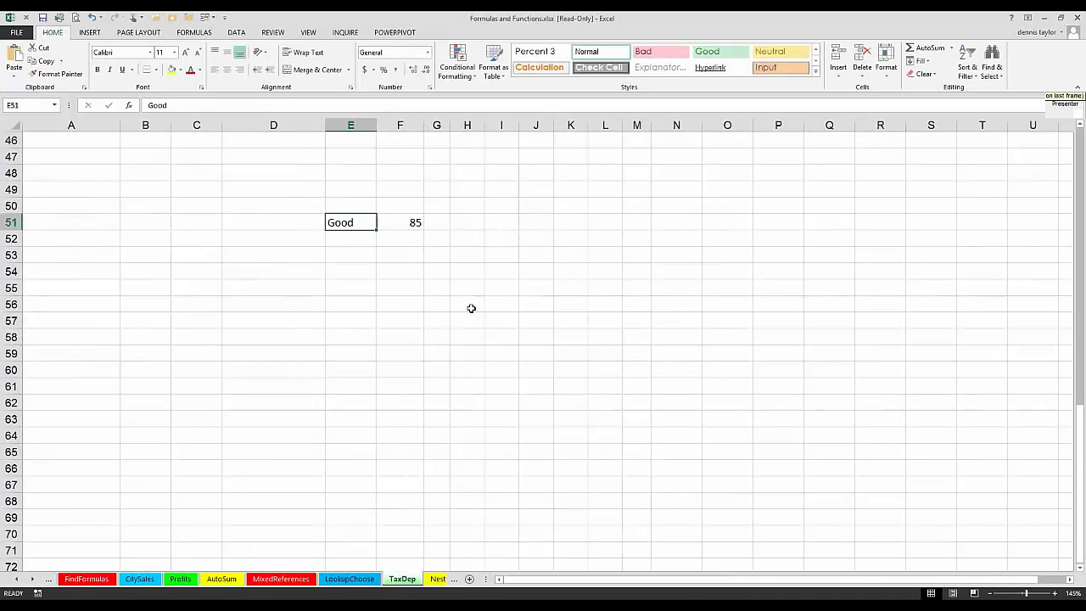
Step: Review the VLOOKUP formula in F51, examining its cross-sheet table reference LookupChoose!A:B
{"action": "scroll", "coordinate": [487, 322], "scroll_direction": "up", "scroll_amount": 4, "text": "ctrl"}
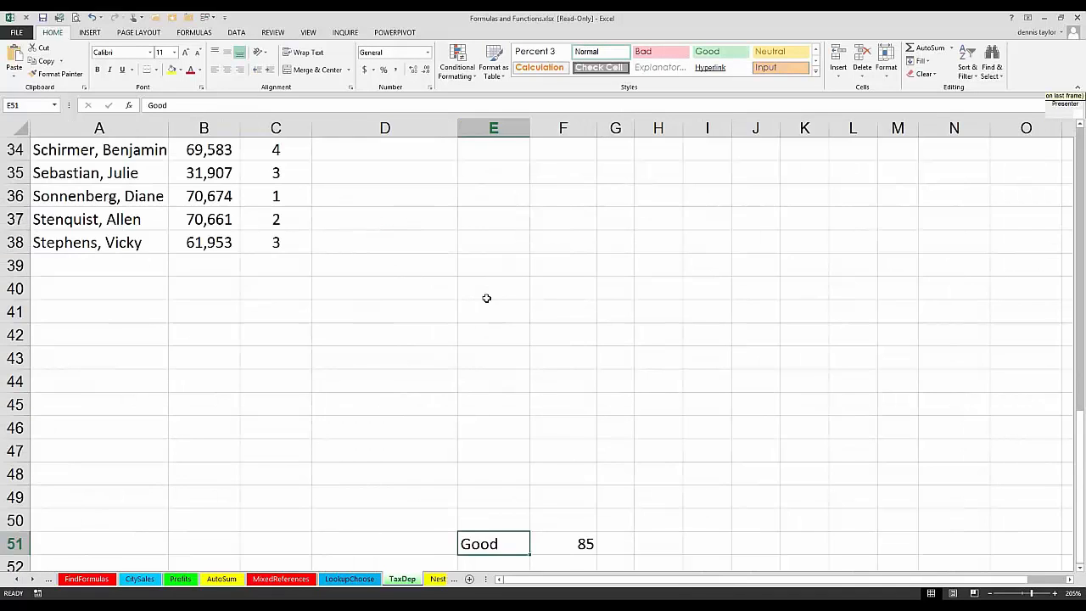
{"action": "scroll", "coordinate": [481, 267], "scroll_direction": "down", "scroll_amount": 1}
{"action": "scroll", "coordinate": [480, 265], "scroll_direction": "down", "scroll_amount": 5}
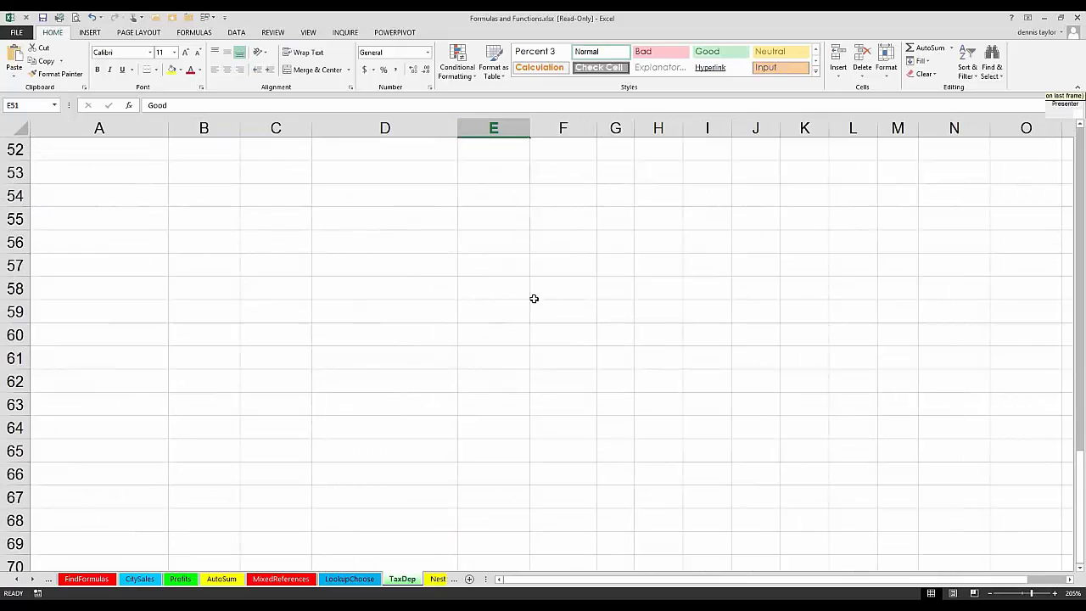
{"action": "scroll", "coordinate": [550, 331], "scroll_direction": "up", "scroll_amount": 3}
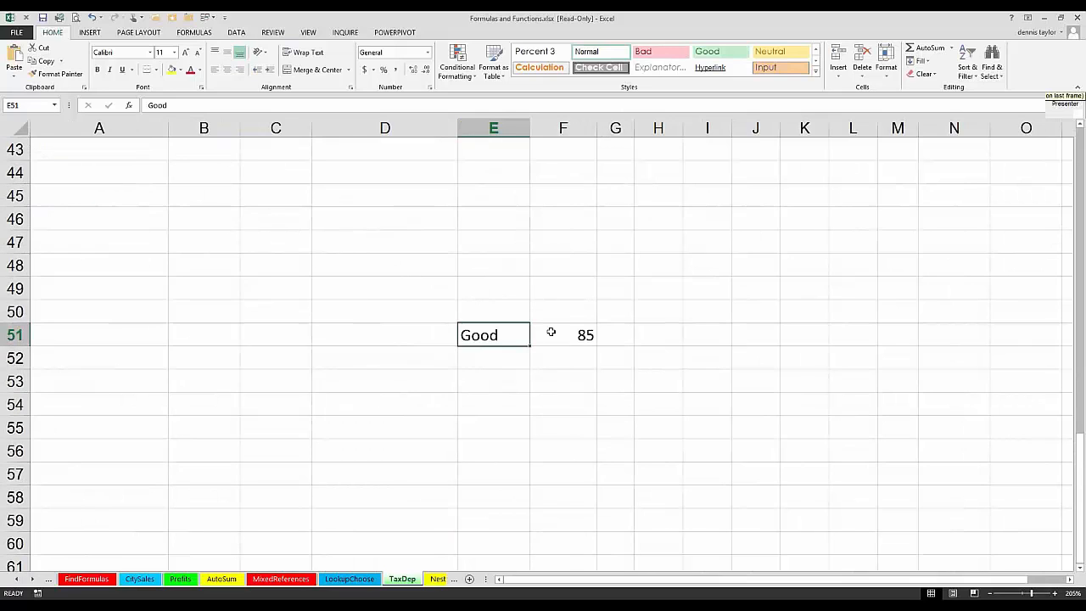
{"action": "left_click", "coordinate": [550, 331]}
{"action": "key", "text": "F2"}
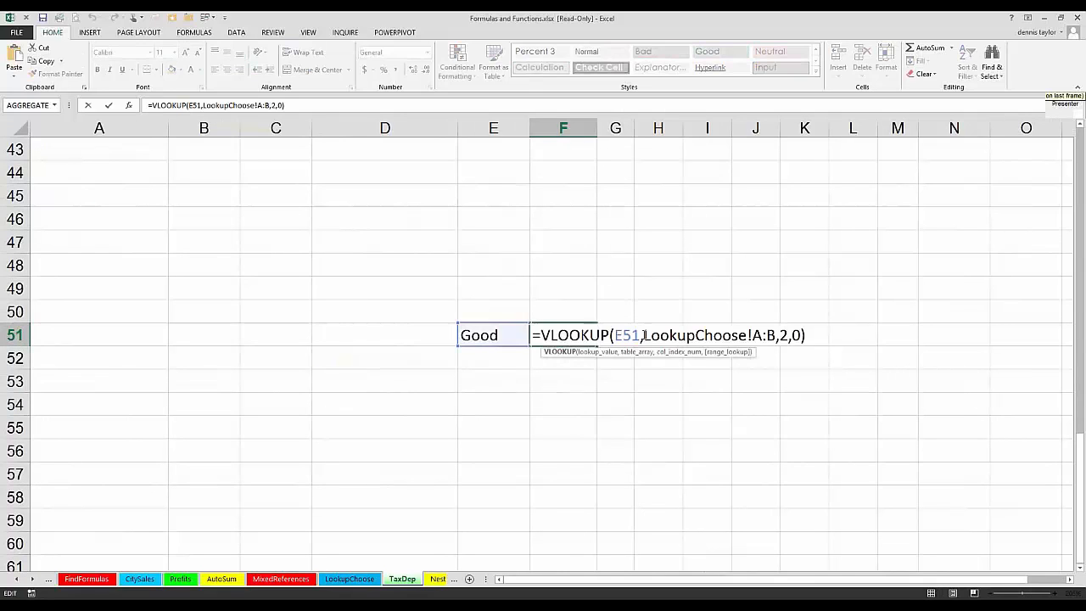
{"action": "left_click_drag", "start_coordinate": [644, 335], "coordinate": [776, 335]}
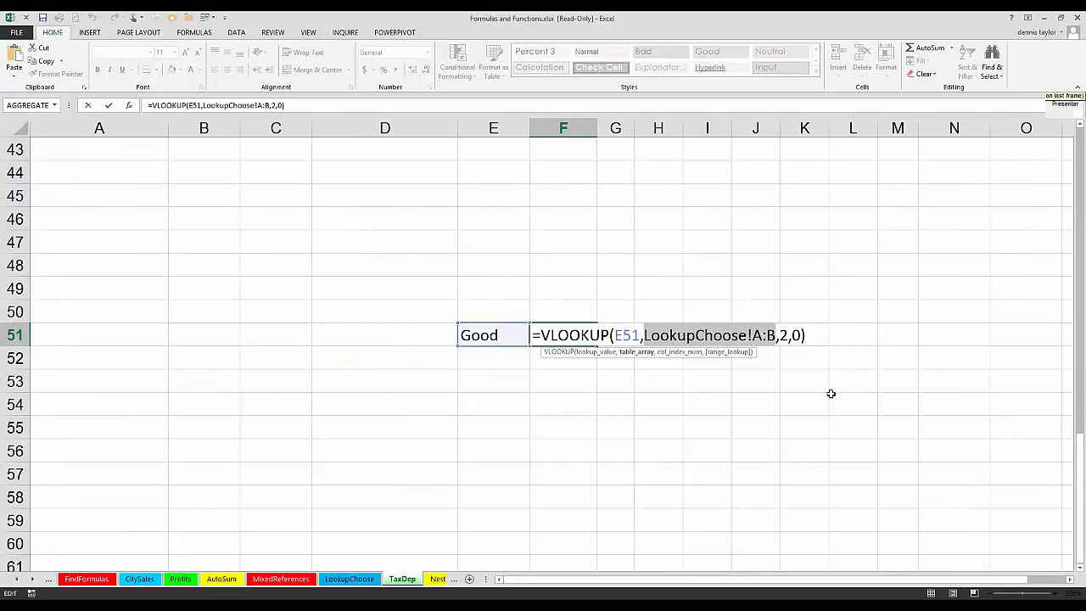
{"action": "key", "text": "ctrl+Return"}
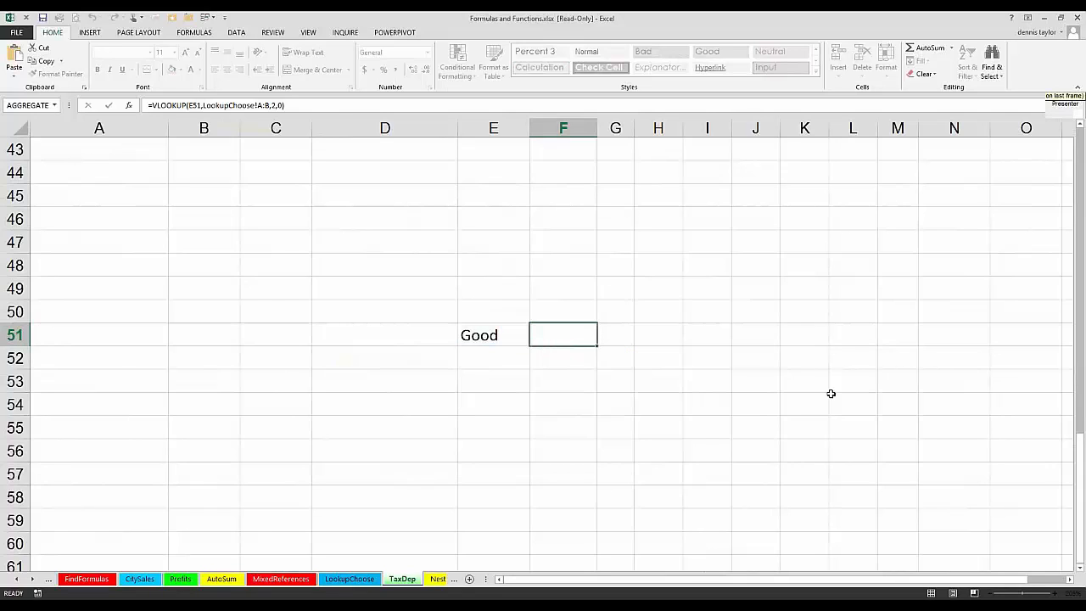
{"action": "left_click", "coordinate": [276, 381]}
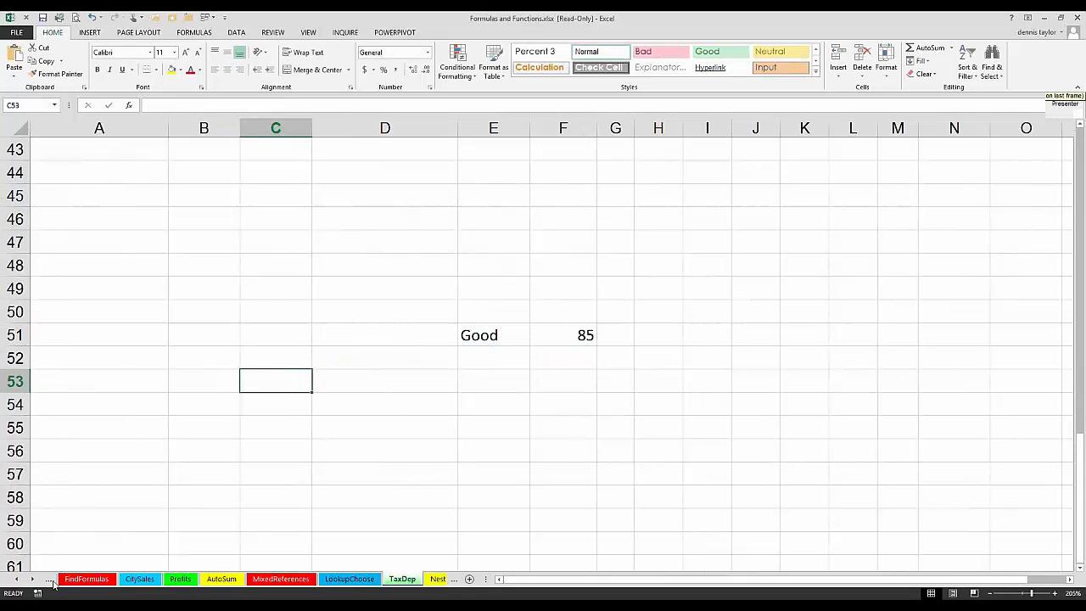
Step: Switch to the HR-Stats worksheet and select the Years heading in G1, with the columns through Tax Rate in view
{"action": "left_click", "coordinate": [32, 579]}
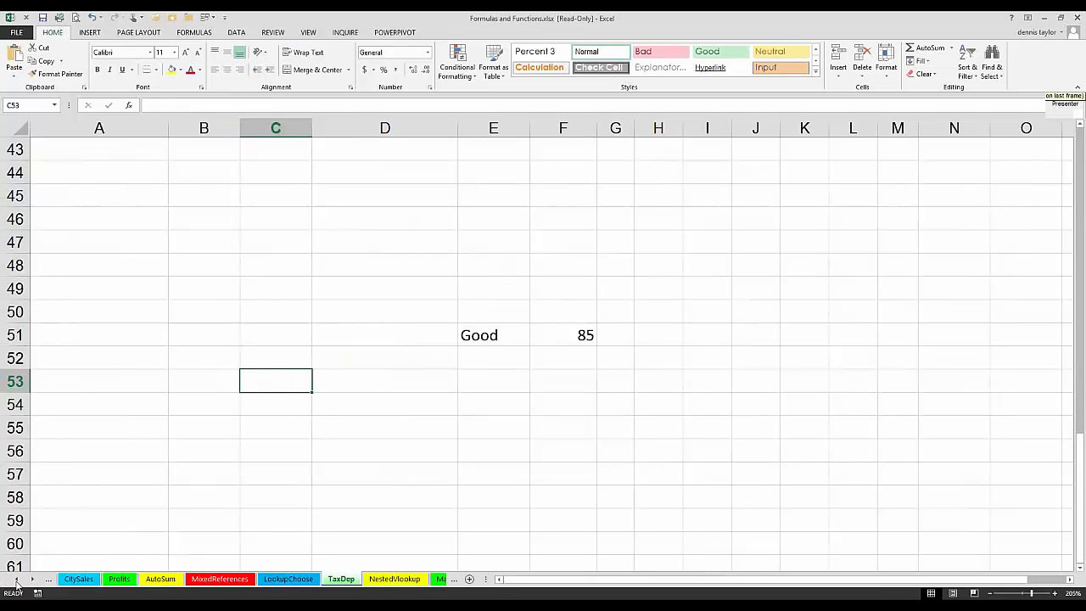
{"action": "left_click", "coordinate": [16, 580]}
{"action": "left_click", "coordinate": [16, 580]}
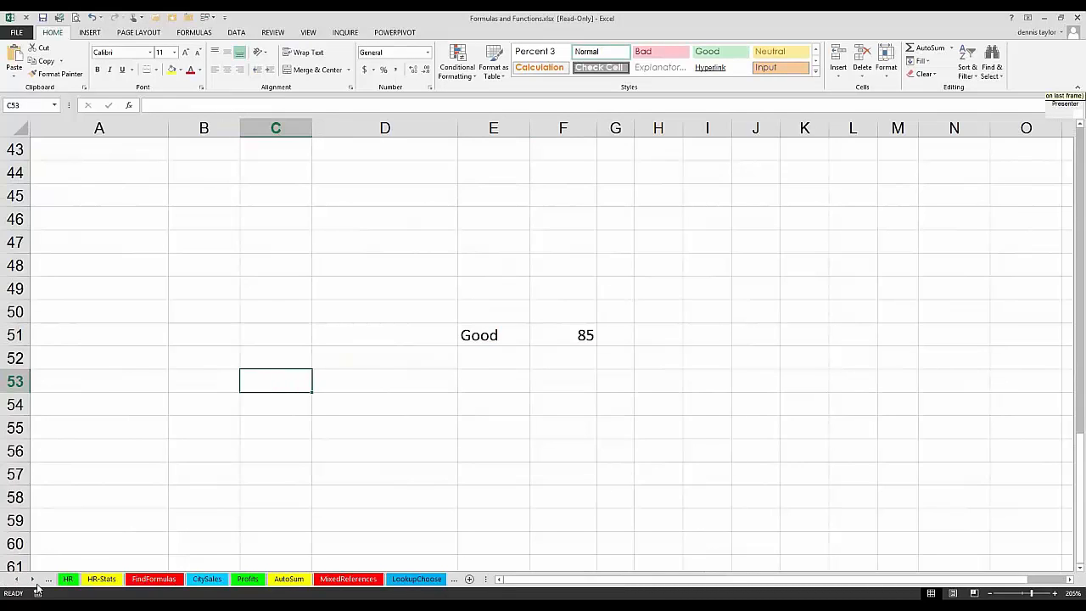
{"action": "left_click", "coordinate": [105, 580]}
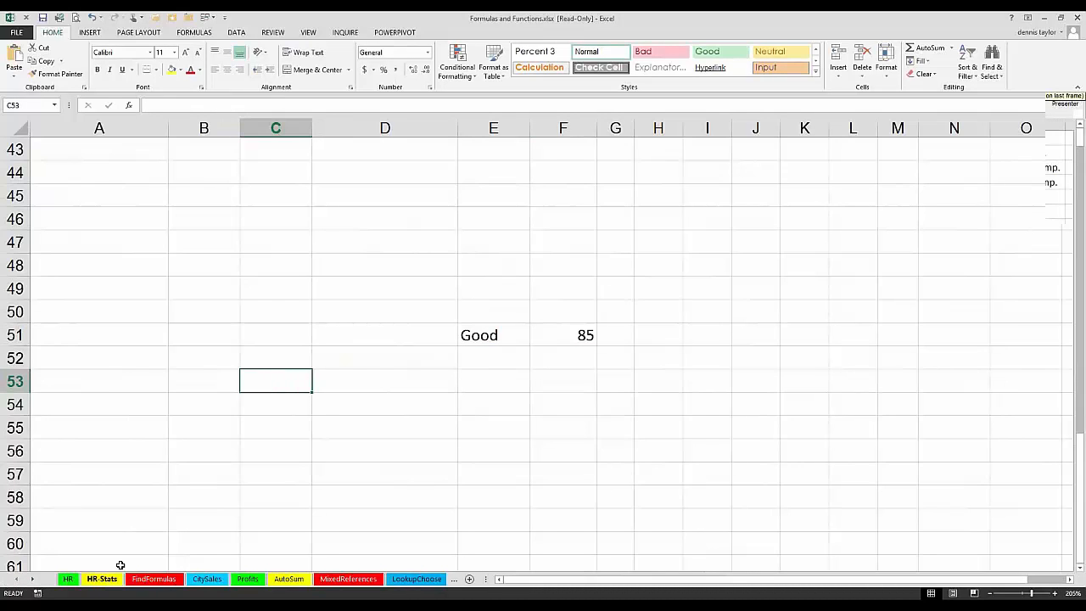
{"action": "left_click", "coordinate": [1070, 580]}
{"action": "left_click", "coordinate": [1070, 580]}
{"action": "left_click", "coordinate": [1070, 580]}
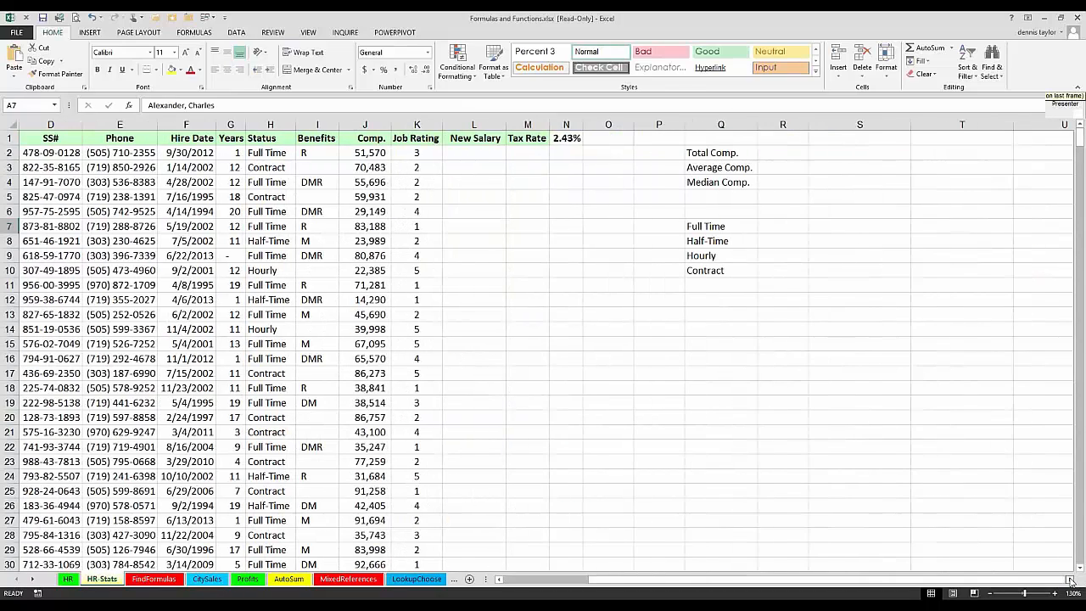
{"action": "left_click", "coordinate": [1071, 580]}
{"action": "left_click", "coordinate": [1071, 580]}
{"action": "left_click", "coordinate": [1071, 580]}
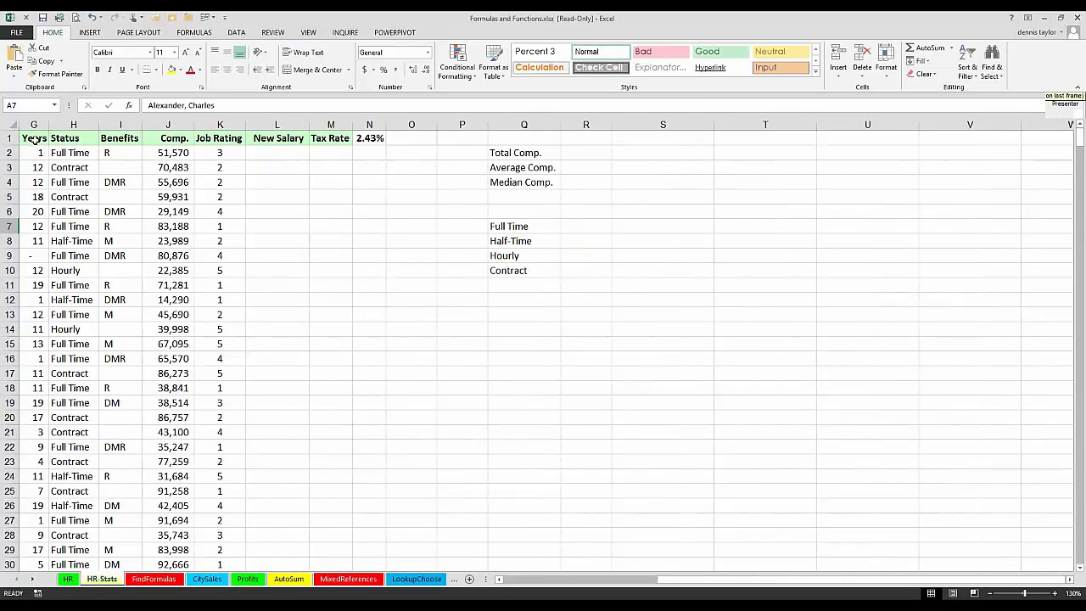
{"action": "left_click", "coordinate": [33, 139]}
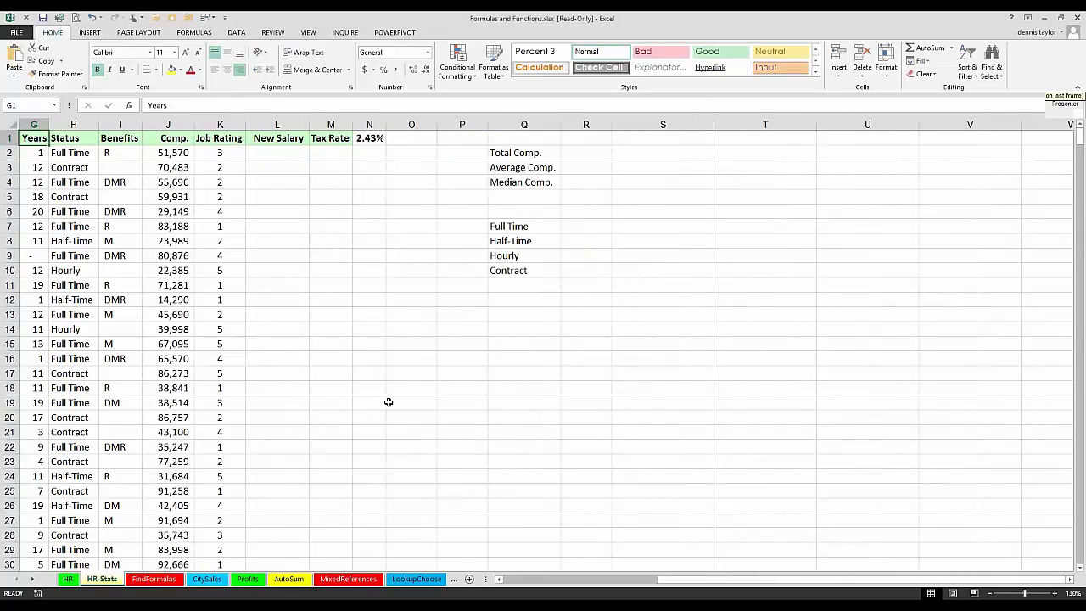
Step: Widen empty column P, just before the status labels Full Time through Contract in column Q of HR-Stats
{"action": "scroll", "coordinate": [388, 402], "scroll_direction": "up", "scroll_amount": 1, "text": "ctrl"}
{"action": "scroll", "coordinate": [388, 402], "scroll_direction": "up", "scroll_amount": 4, "text": "ctrl"}
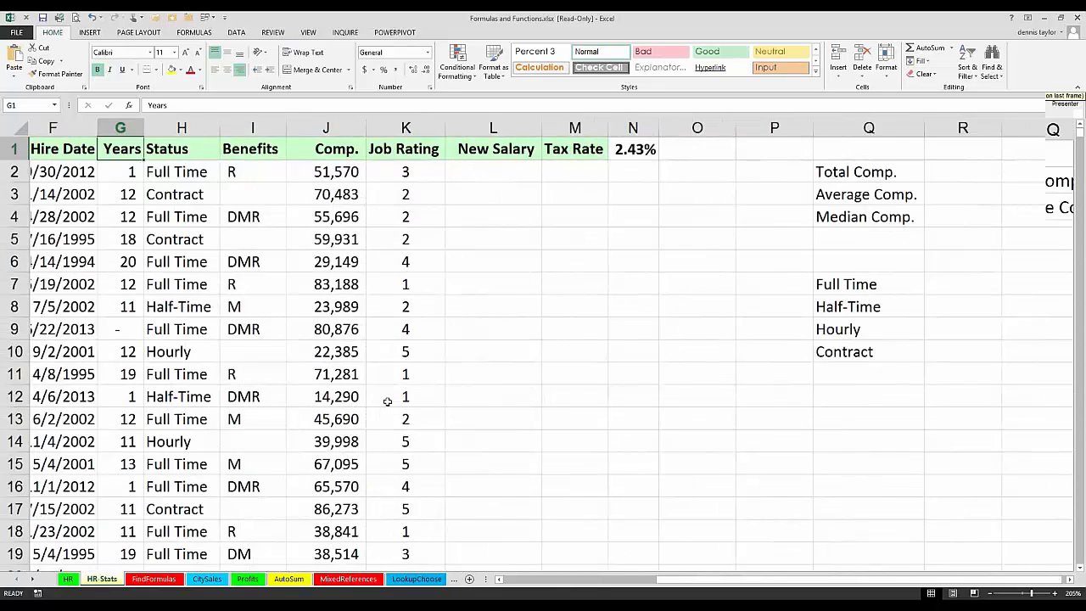
{"action": "left_click", "coordinate": [1068, 578]}
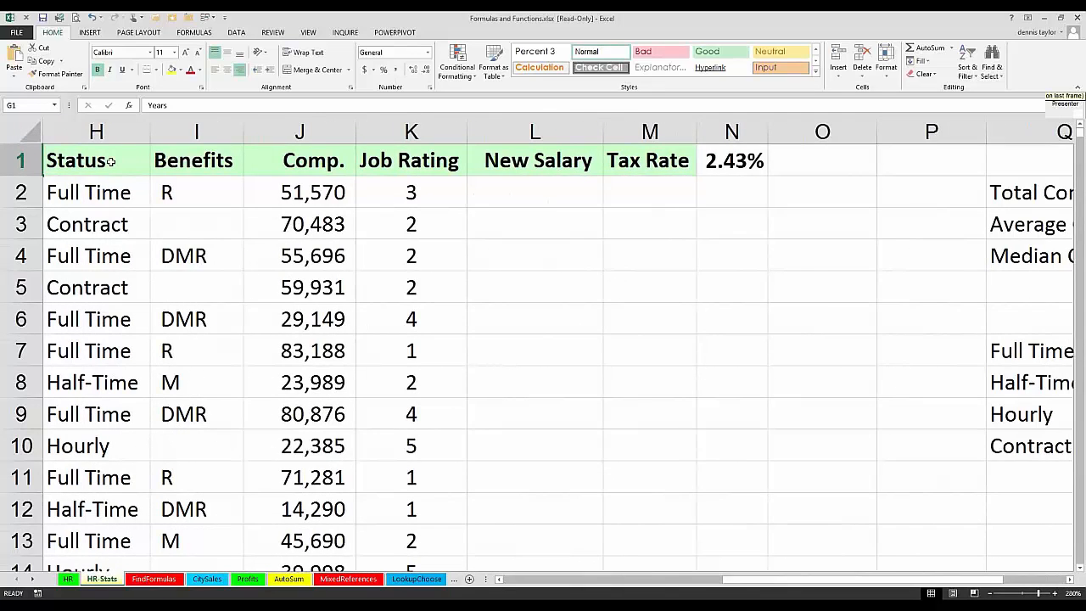
{"action": "key", "text": "Right"}
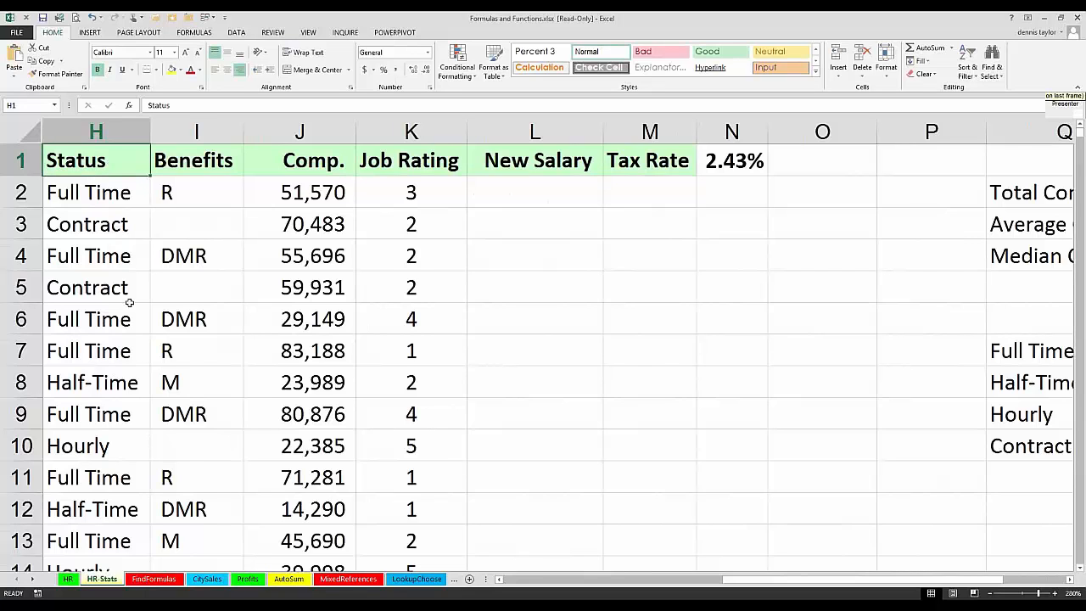
{"action": "scroll", "coordinate": [129, 302], "scroll_direction": "down", "scroll_amount": 3, "text": "ctrl"}
{"action": "scroll", "coordinate": [120, 291], "scroll_direction": "down", "scroll_amount": 3, "text": "ctrl"}
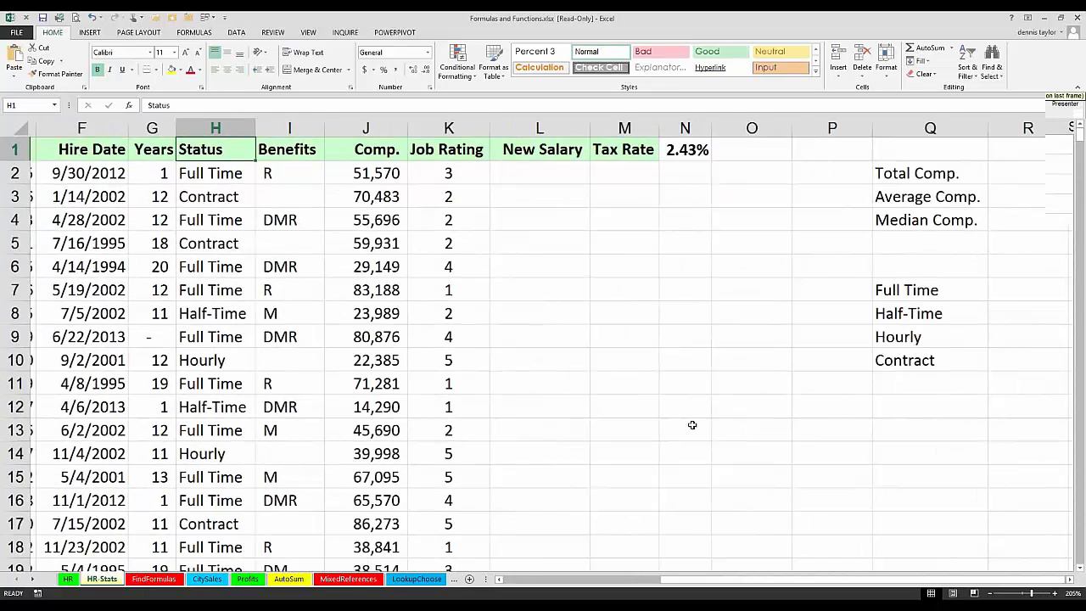
{"action": "left_click", "coordinate": [1068, 579]}
{"action": "left_click", "coordinate": [1069, 580]}
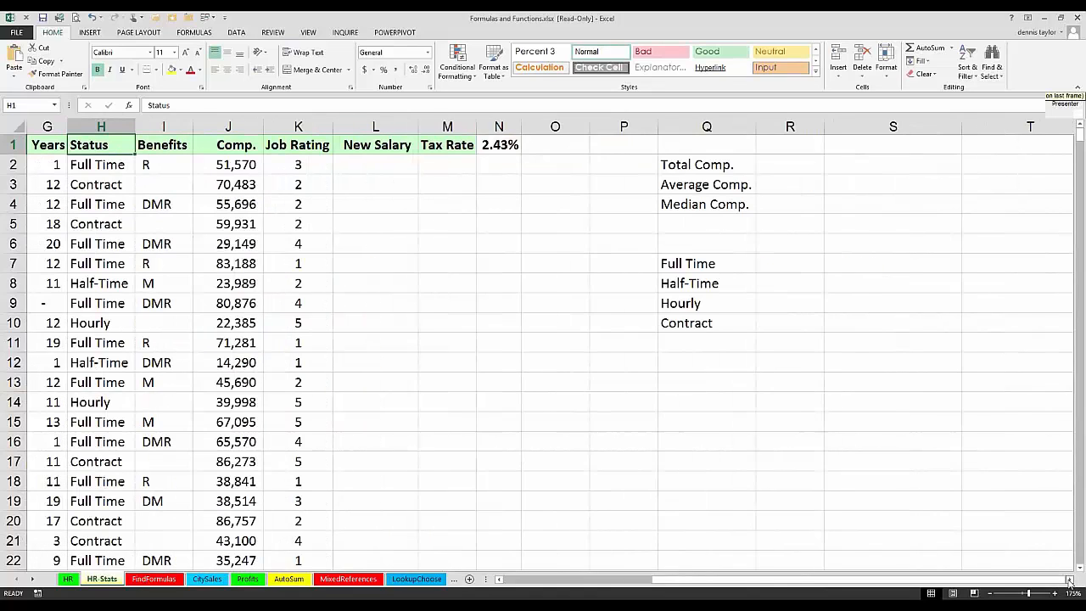
{"action": "left_click", "coordinate": [1069, 580]}
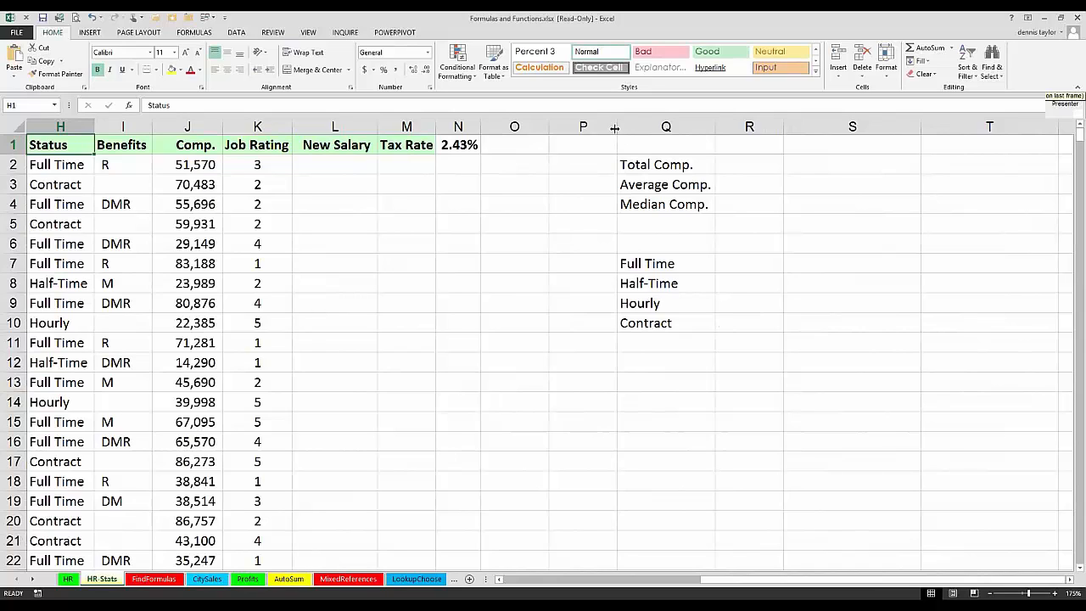
{"action": "left_click_drag", "start_coordinate": [616, 127], "coordinate": [734, 126]}
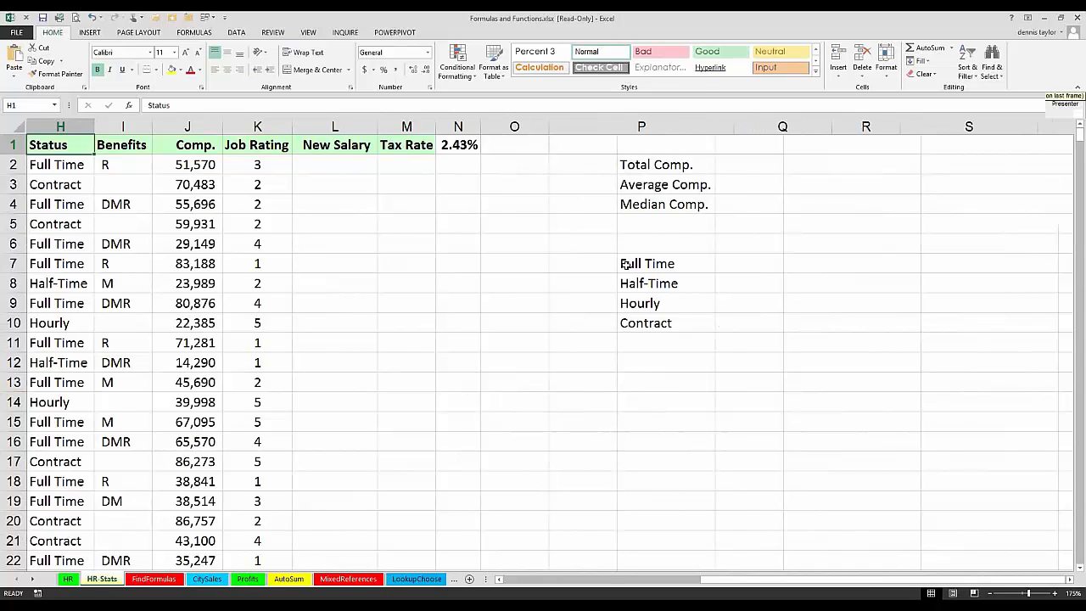
Step: In P7, enter =COUNTIF(H:H,Q7) to count employees by status, and copy the formula down through P10
{"action": "left_click", "coordinate": [625, 265]}
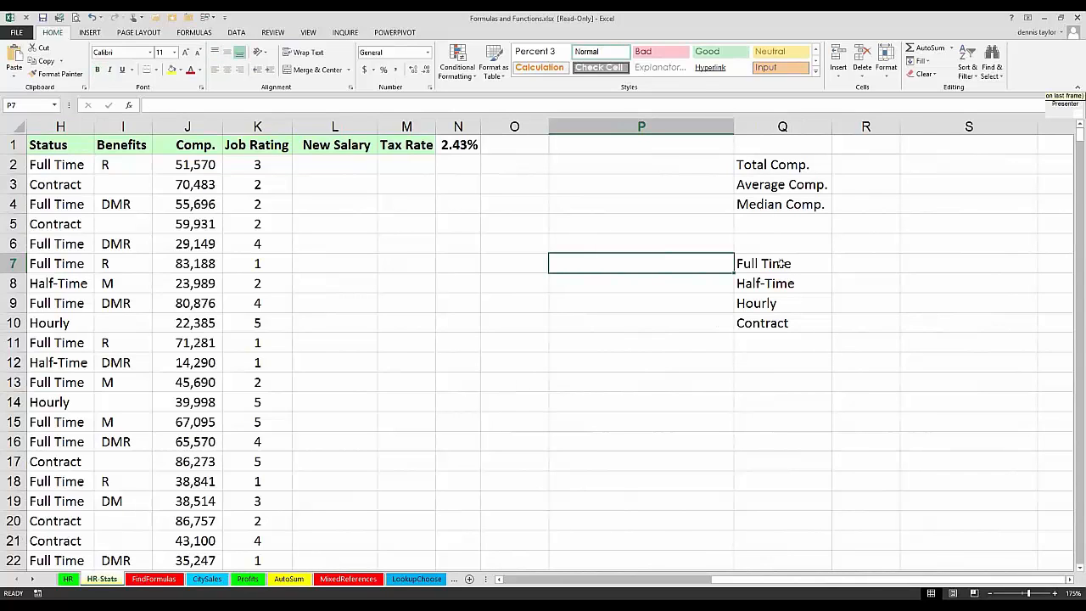
{"action": "left_click", "coordinate": [780, 265]}
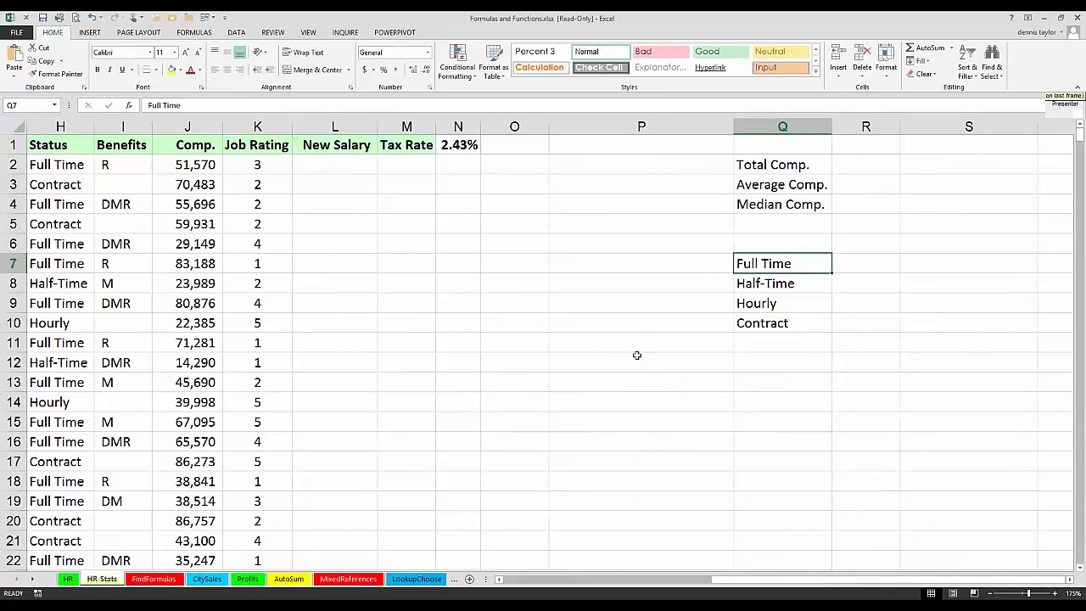
{"action": "key", "text": "Left"}
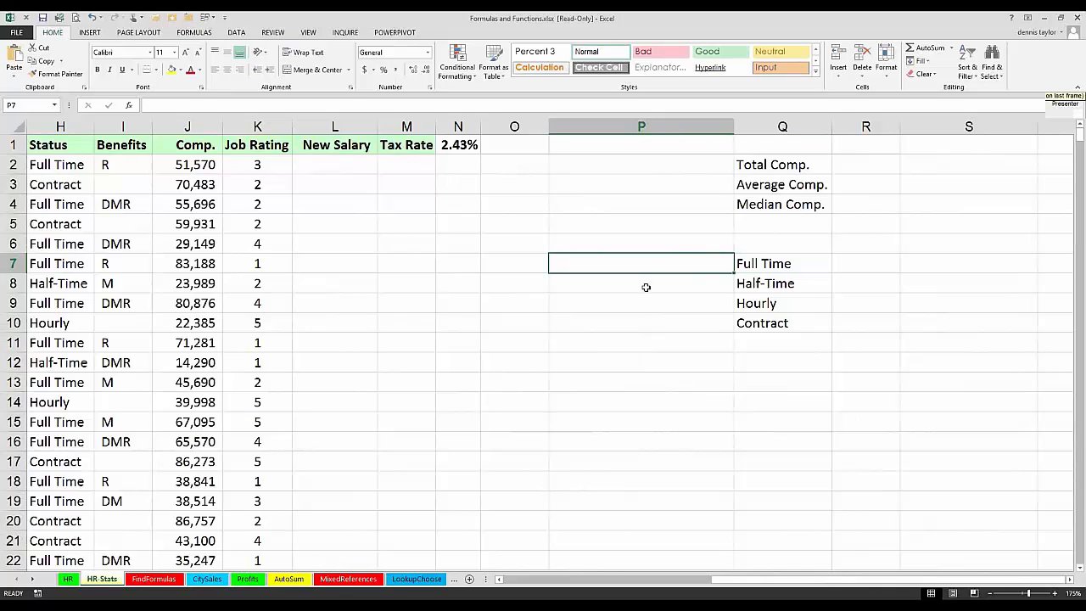
{"action": "type", "text": "="}
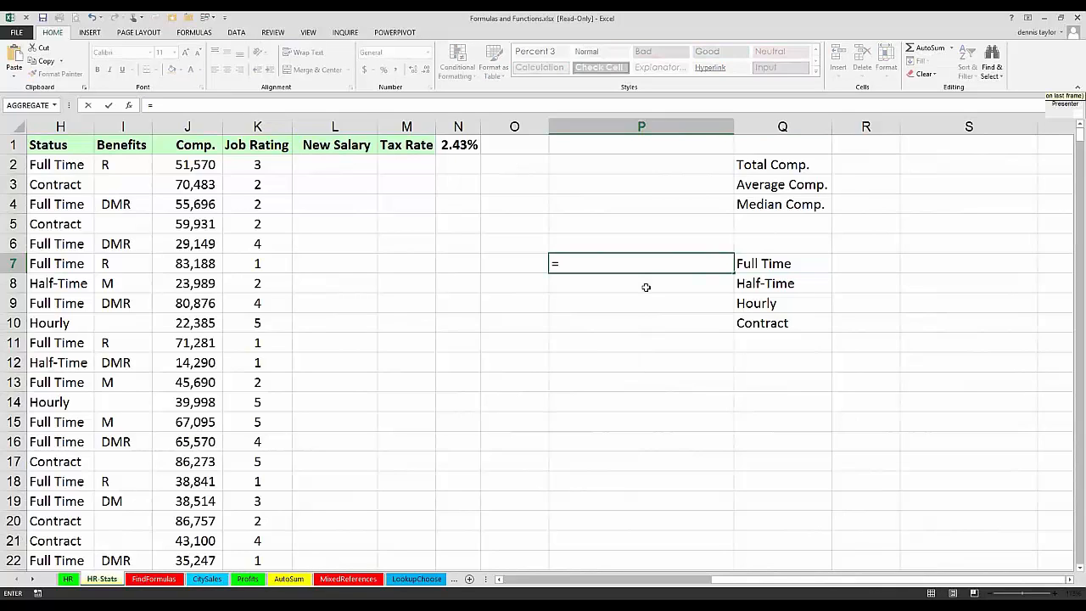
{"action": "type", "text": "countif("}
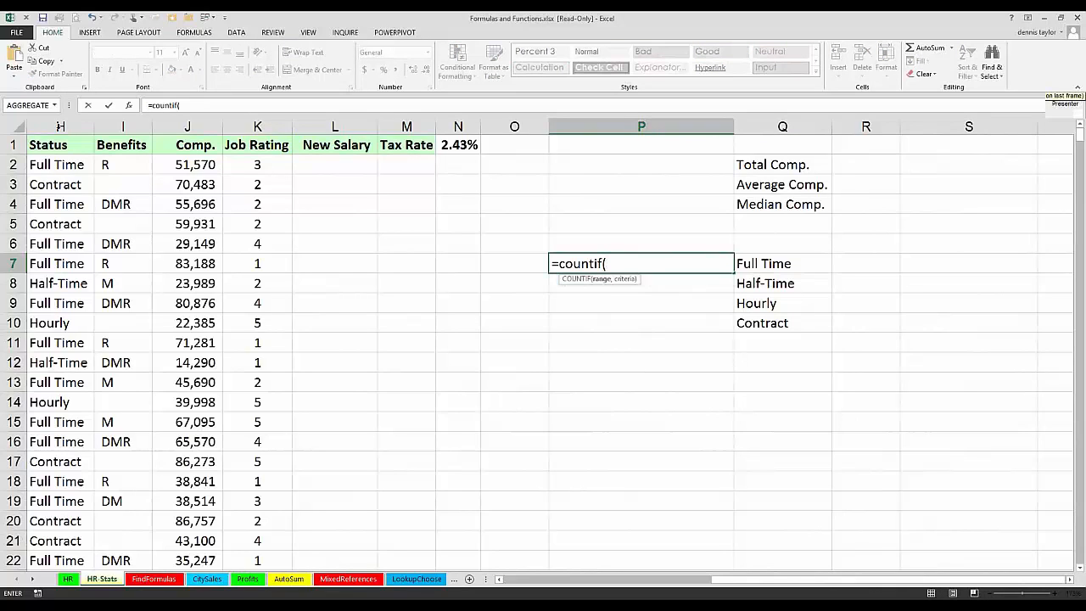
{"action": "left_click", "coordinate": [60, 126]}
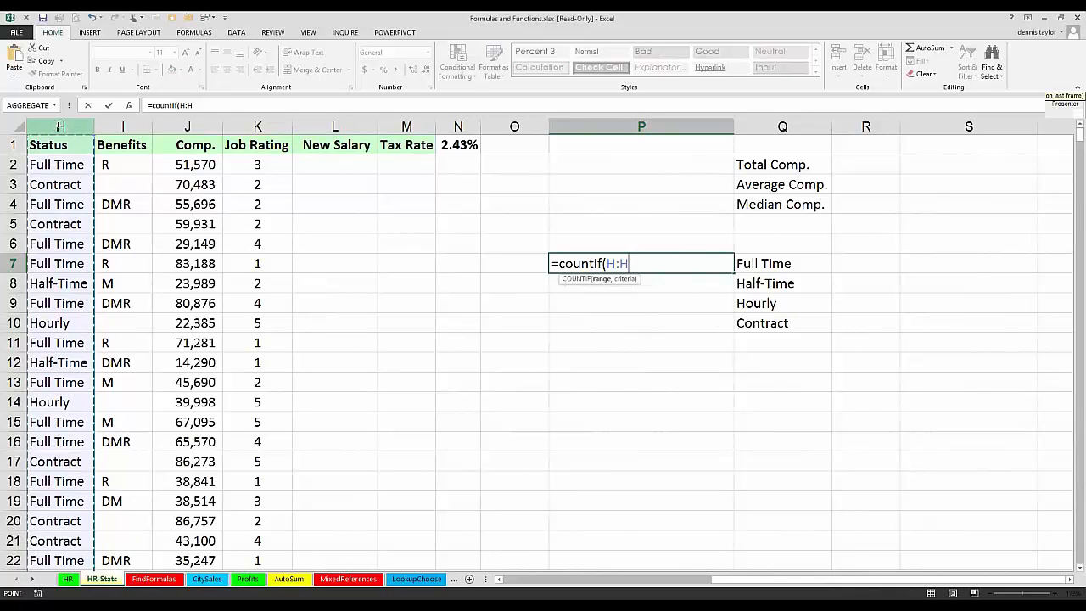
{"action": "type", "text": ","}
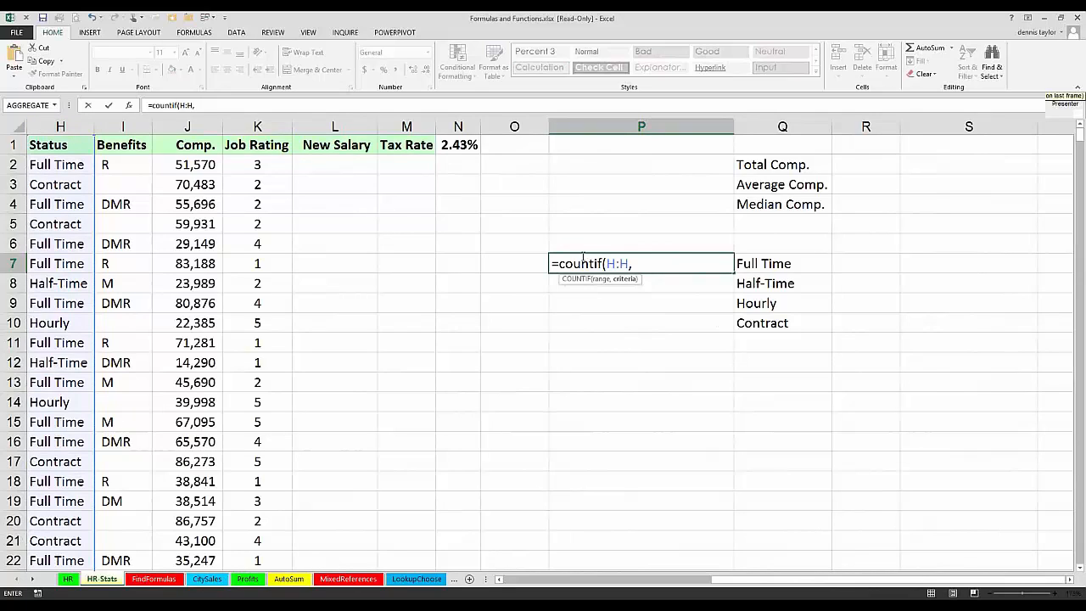
{"action": "left_click", "coordinate": [762, 272]}
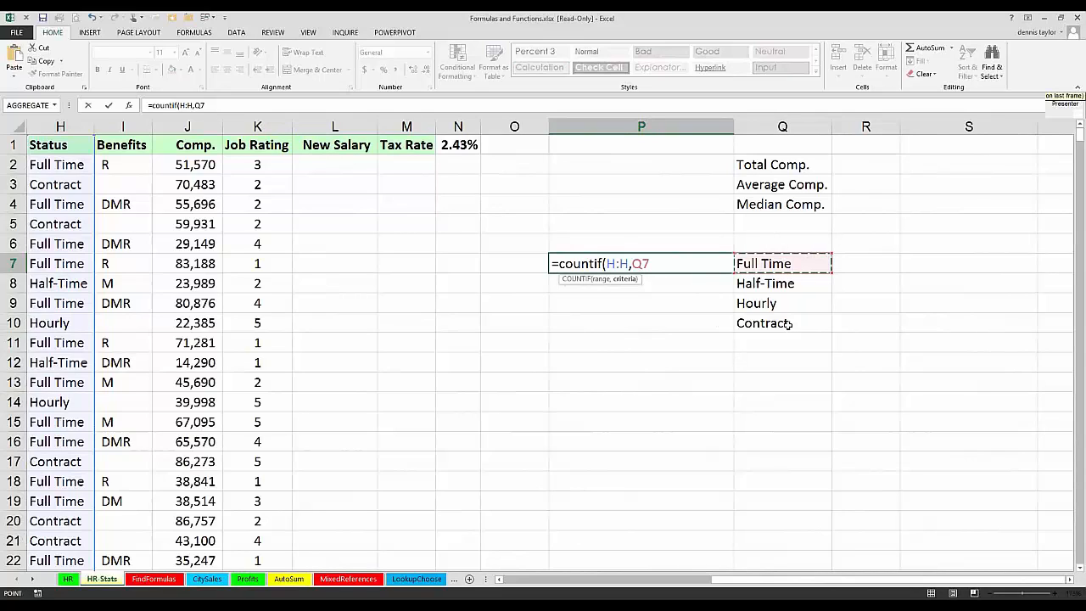
{"action": "key", "text": "ctrl+Return"}
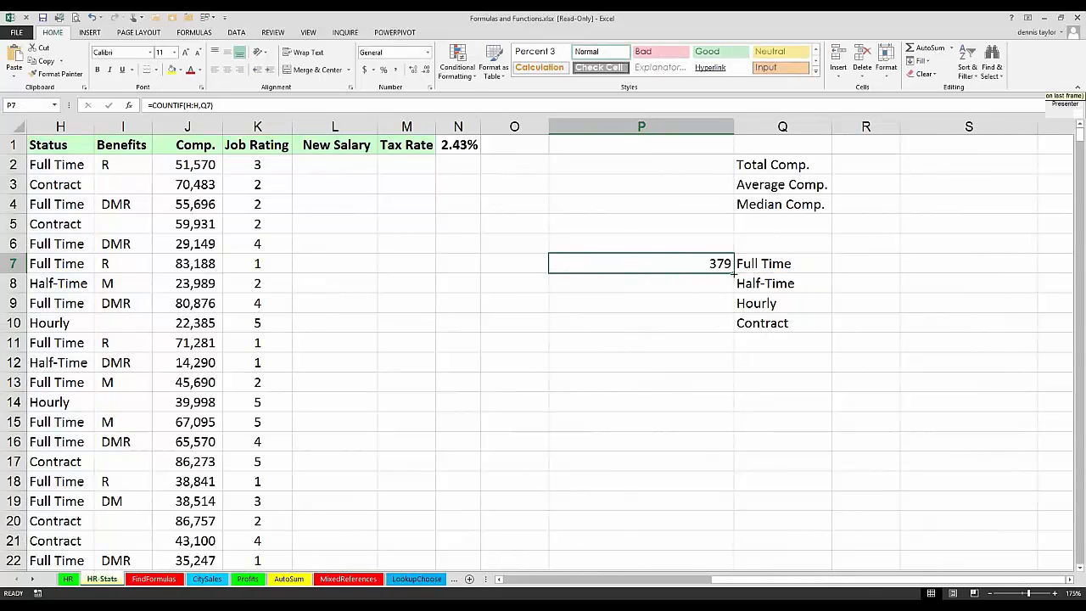
{"action": "double_click", "coordinate": [726, 267]}
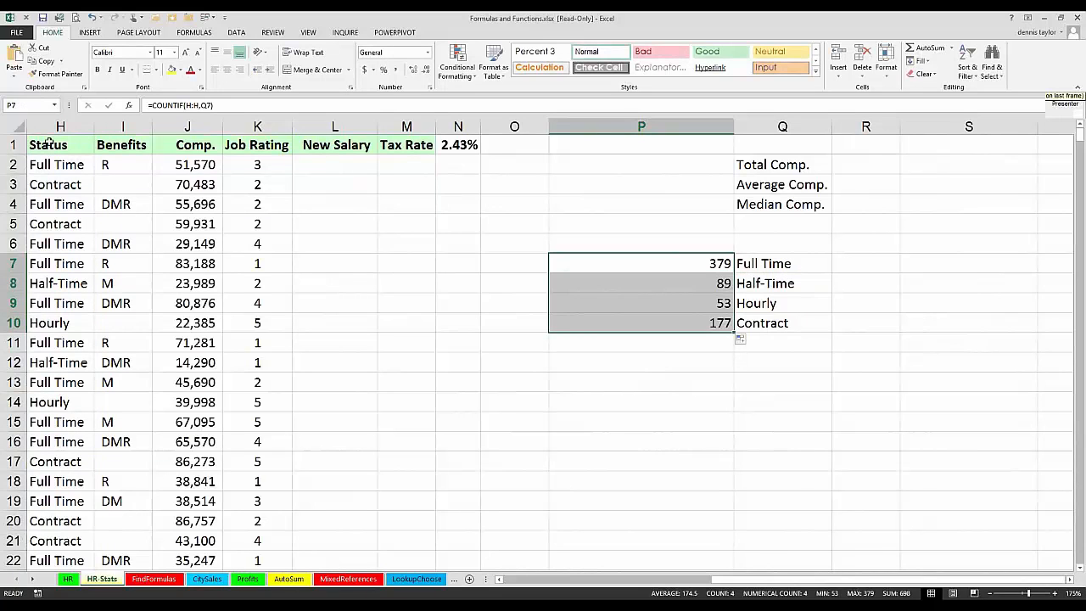
Step: Hide columns L through O, between Job Rating and the status summary
{"action": "left_click", "coordinate": [50, 146]}
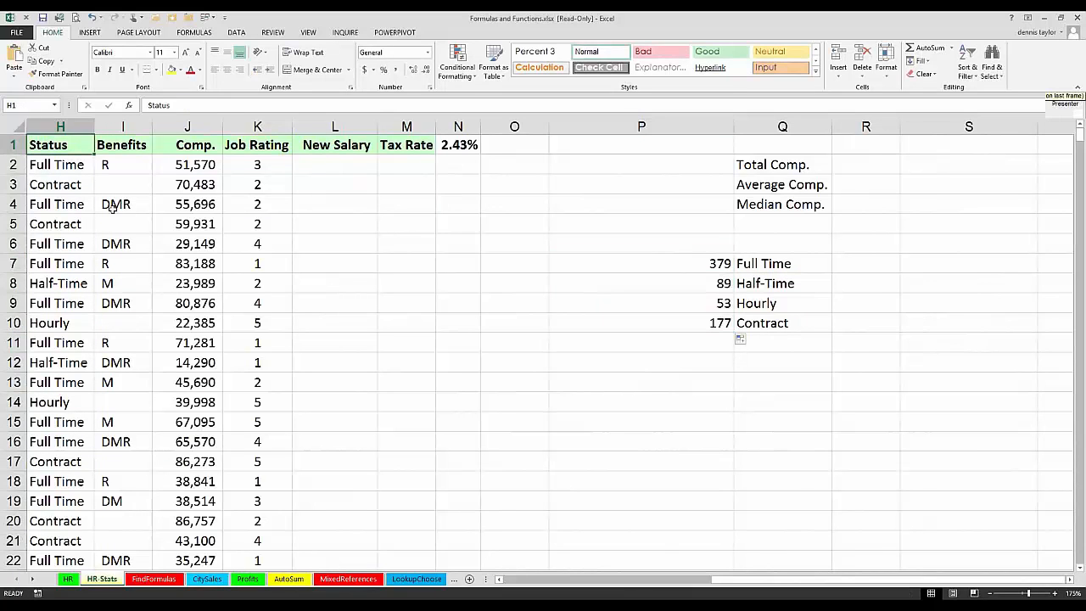
{"action": "scroll", "coordinate": [112, 208], "scroll_direction": "up", "scroll_amount": 2}
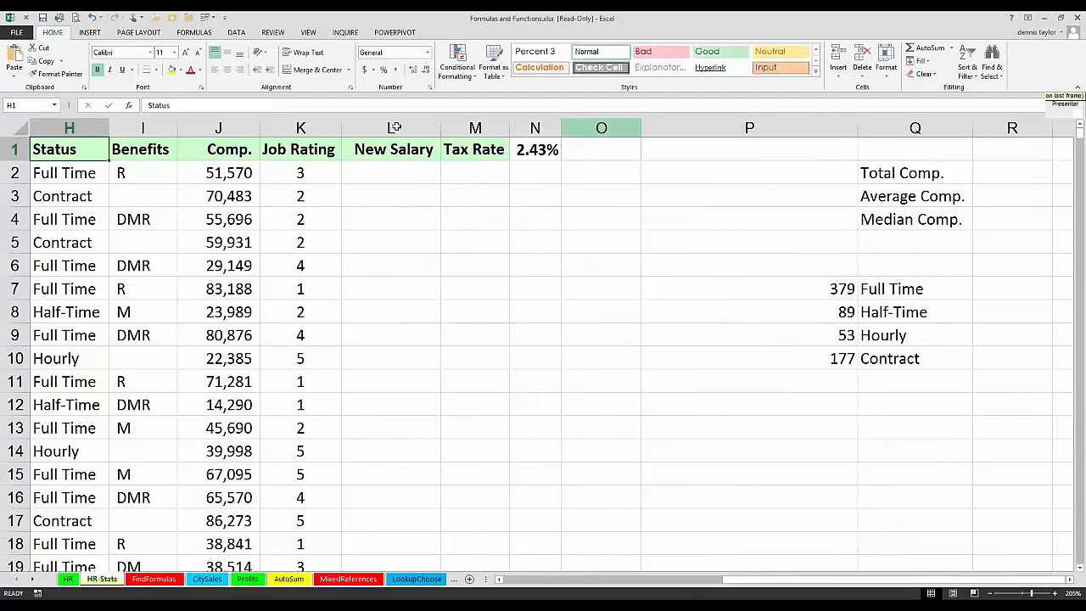
{"action": "left_click_drag", "start_coordinate": [601, 127], "coordinate": [394, 127]}
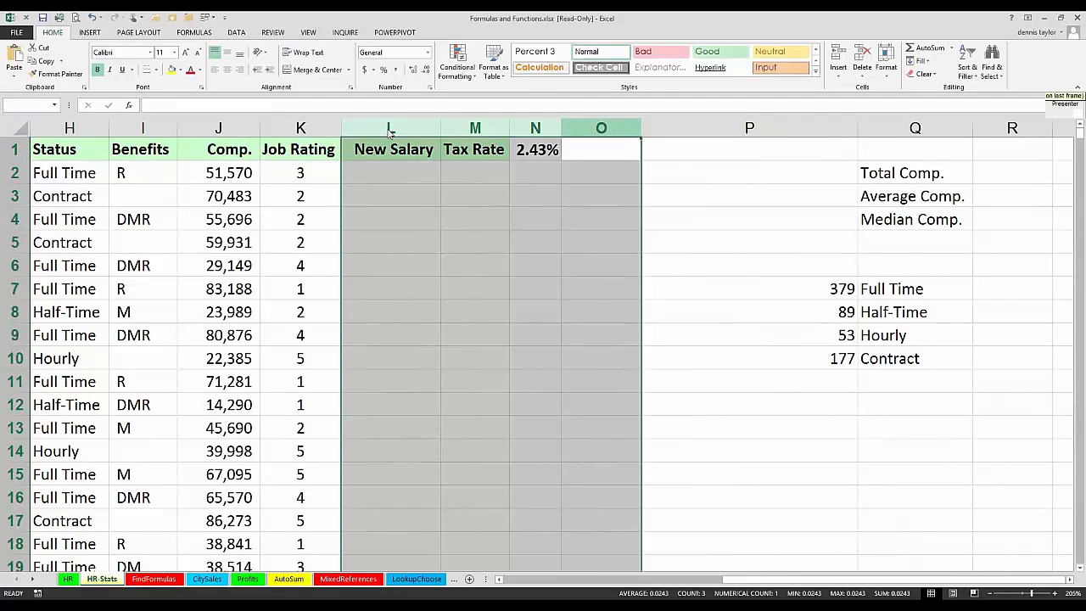
{"action": "right_click", "coordinate": [397, 129]}
{"action": "left_click", "coordinate": [441, 275]}
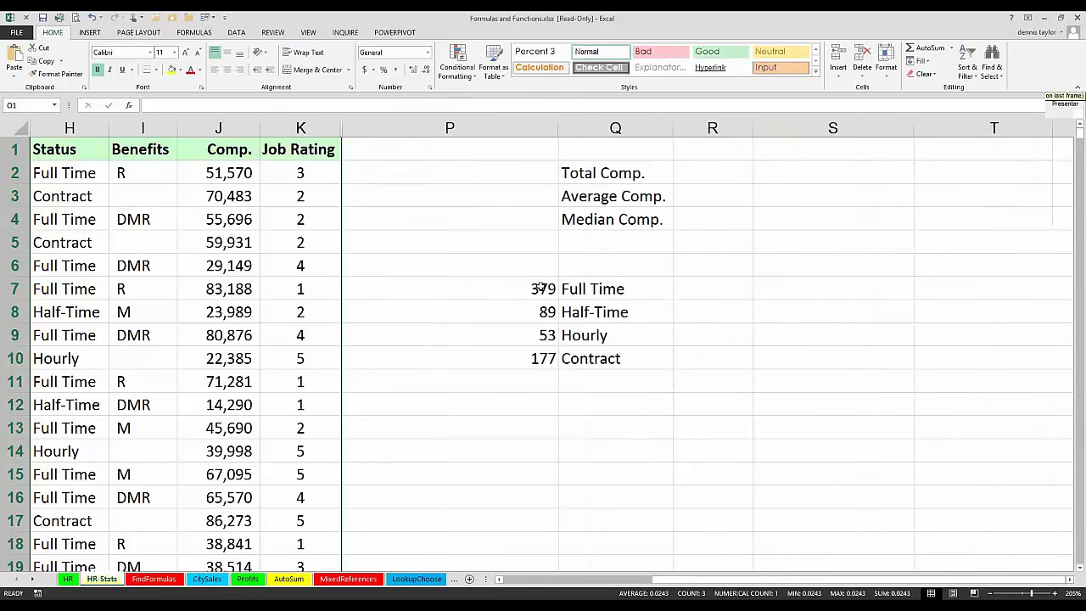
Step: Review the COUNTIF formula in P7, the results in P7:P10, and the Status column it refers to
{"action": "left_click", "coordinate": [461, 289]}
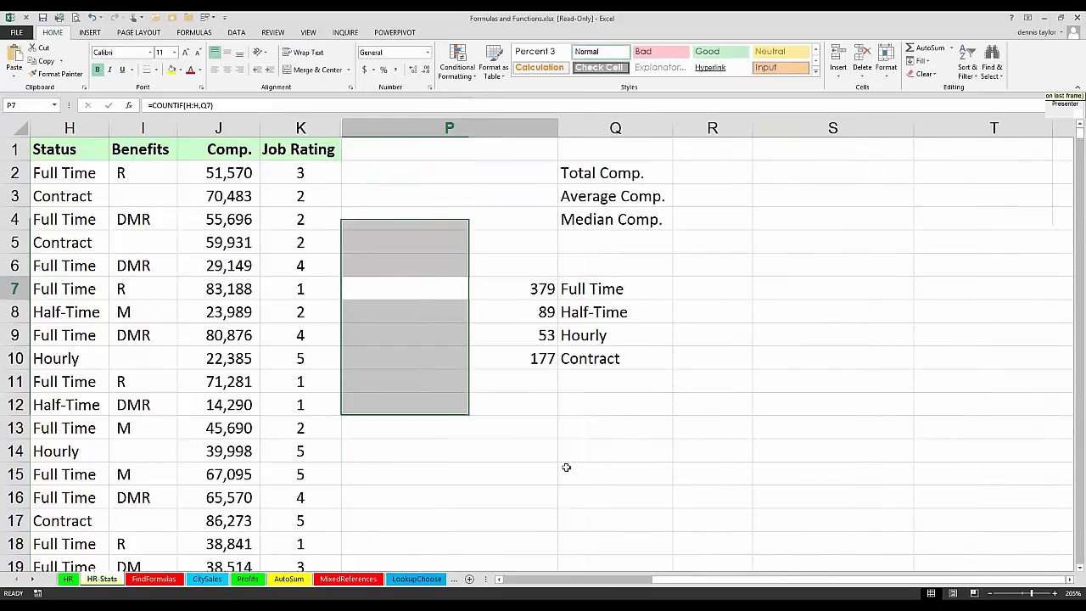
{"action": "key", "text": "F2"}
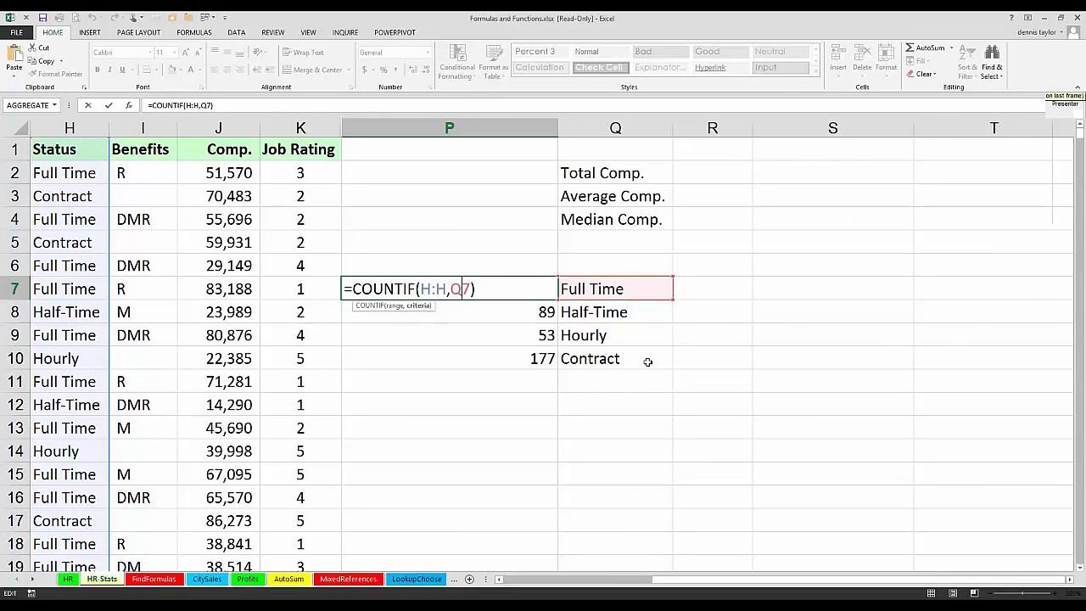
{"action": "key", "text": "Escape"}
{"action": "left_click_drag", "start_coordinate": [495, 286], "coordinate": [485, 353]}
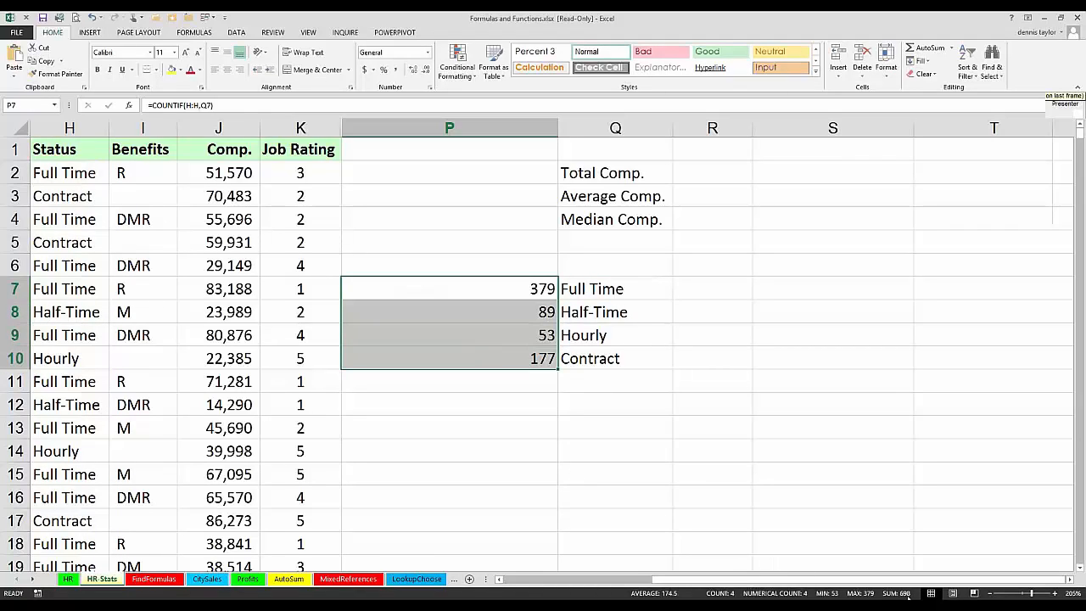
{"action": "left_click", "coordinate": [74, 127]}
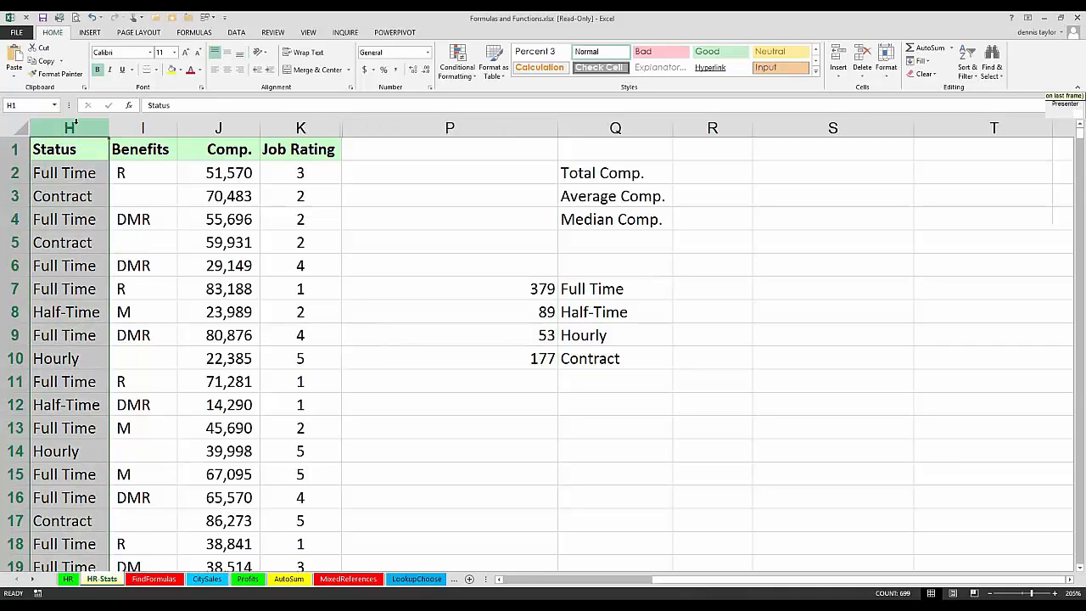
{"action": "left_click", "coordinate": [69, 150]}
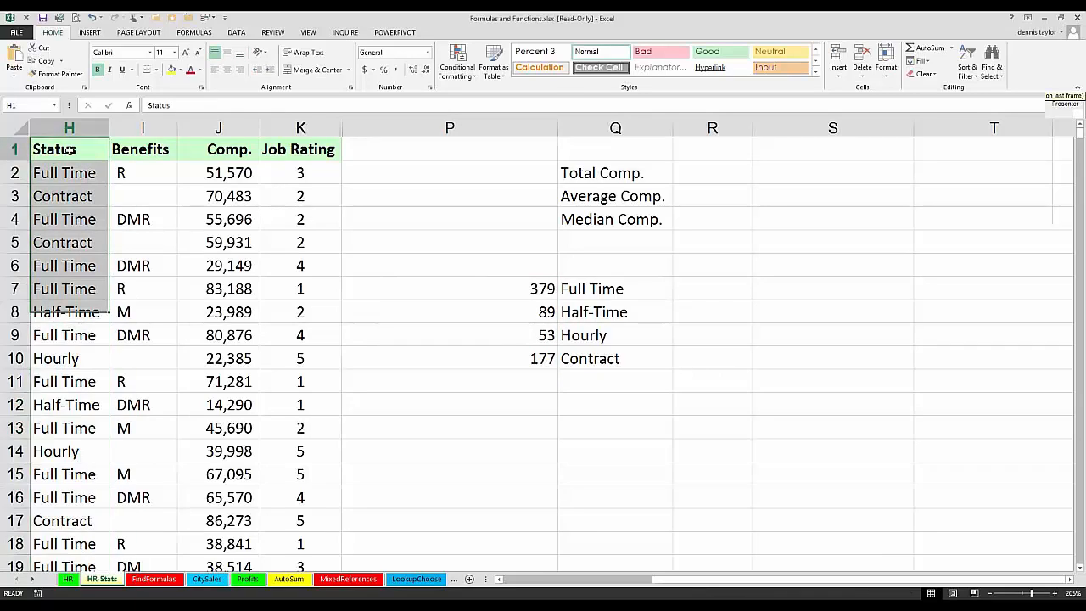
Step: Change the formula in P7 to =AVERAGEIF(H:H,Q7,J:J) to average compensation by status, and copy it down through P10
{"action": "left_click", "coordinate": [505, 288]}
{"action": "double_click", "coordinate": [489, 288]}
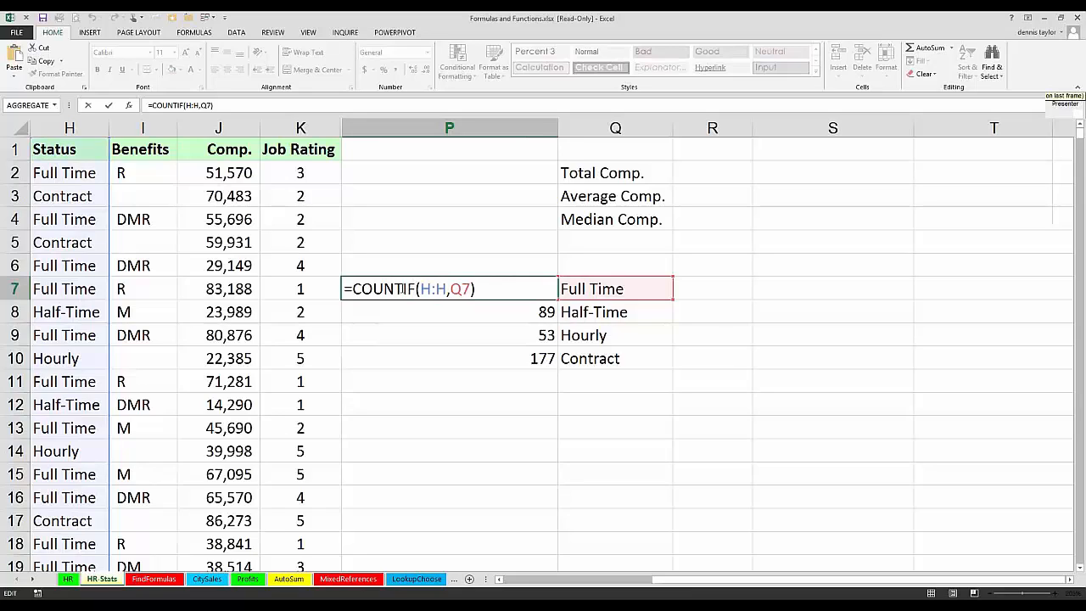
{"action": "left_click_drag", "start_coordinate": [403, 288], "coordinate": [353, 289]}
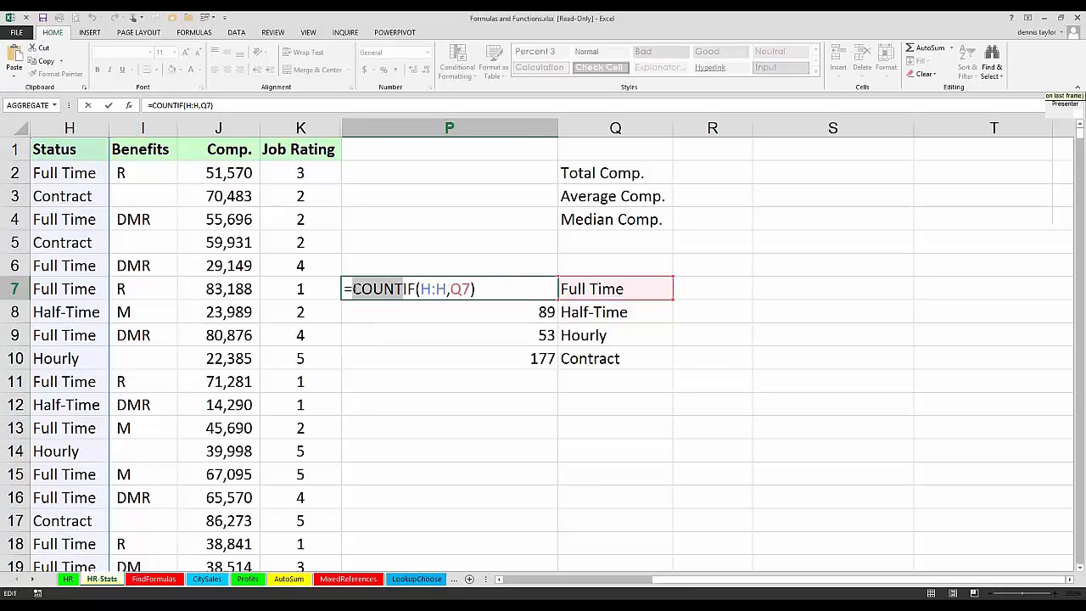
{"action": "type", "text": "av"}
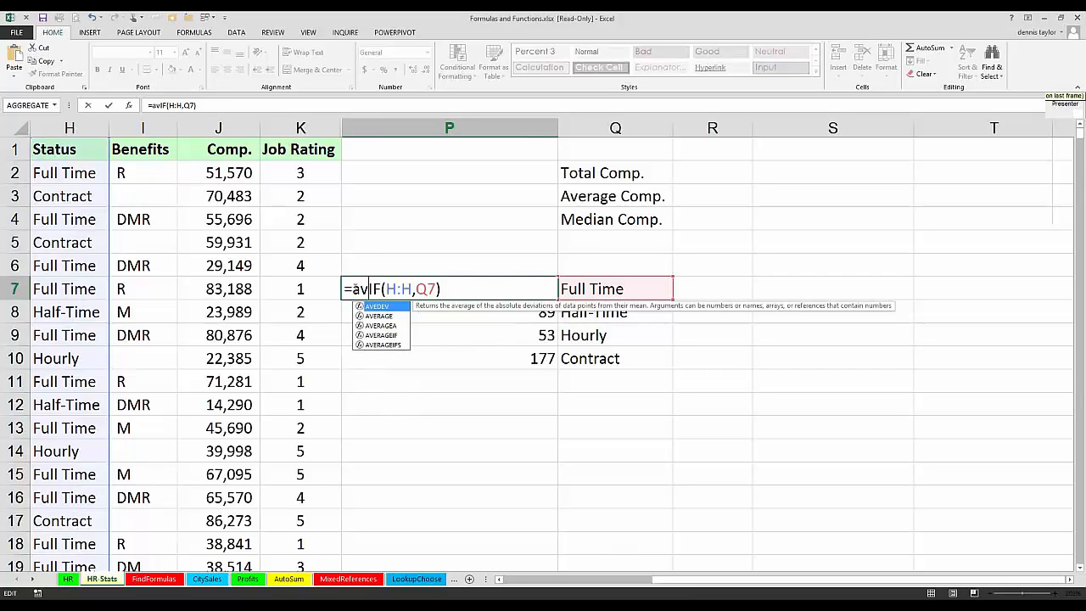
{"action": "type", "text": "erage"}
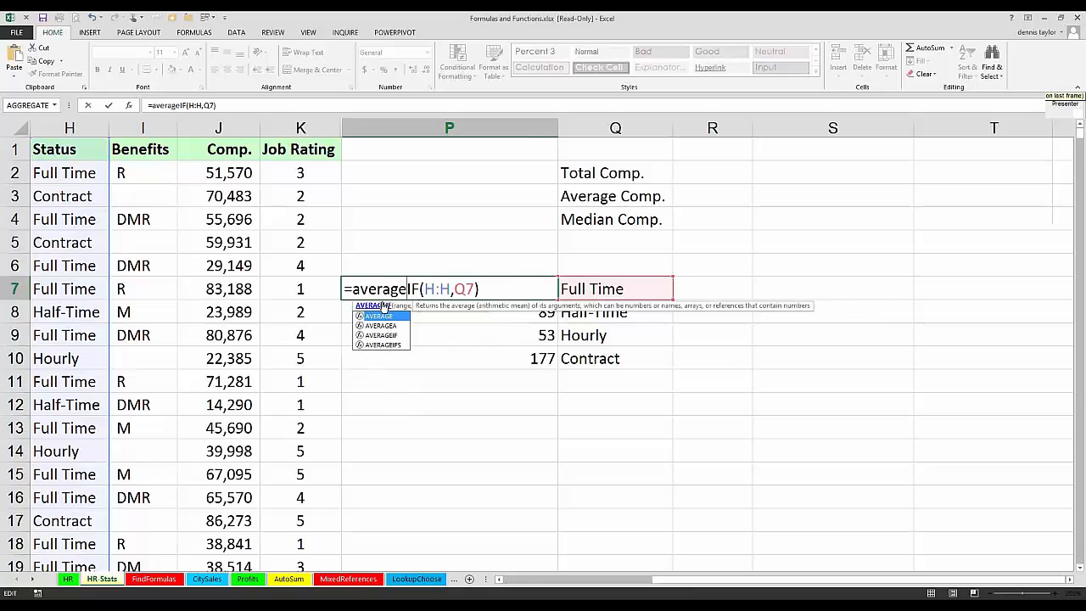
{"action": "left_click_drag", "start_coordinate": [424, 288], "coordinate": [450, 289]}
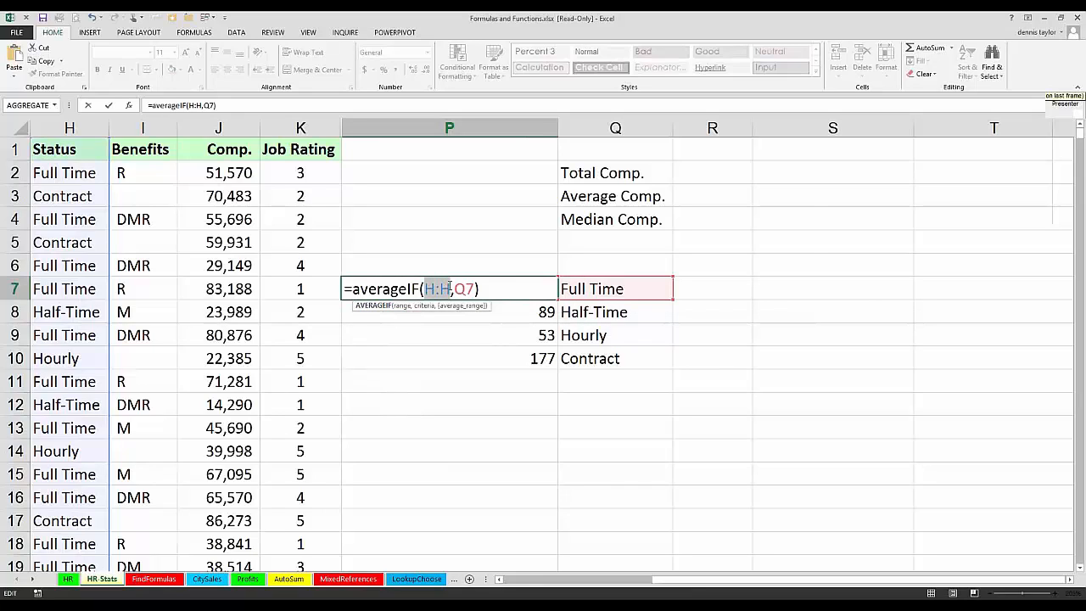
{"action": "left_click", "coordinate": [473, 290]}
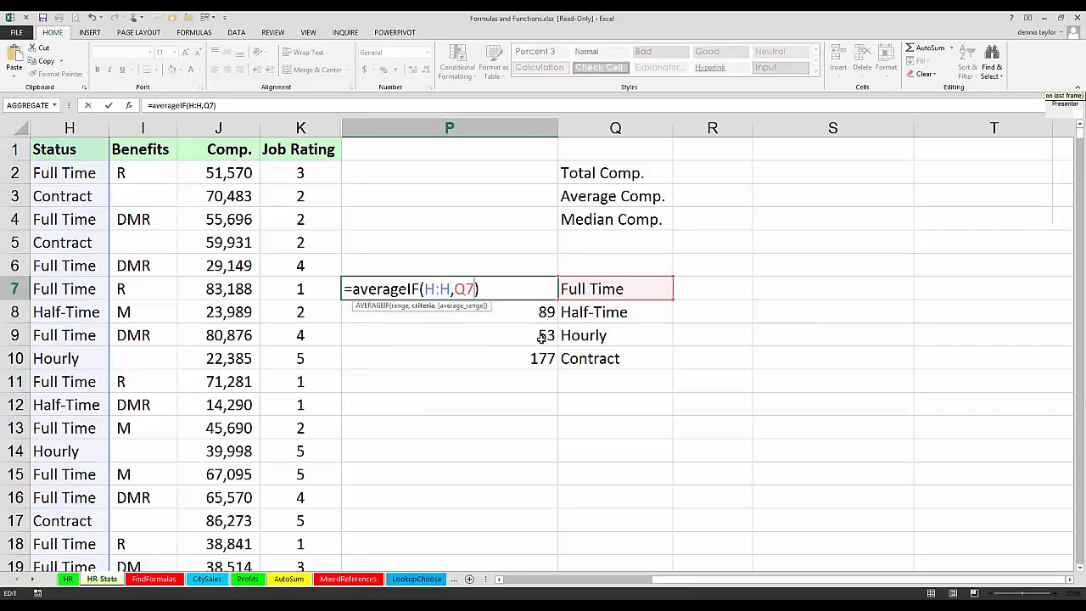
{"action": "type", "text": ","}
{"action": "left_click", "coordinate": [220, 127]}
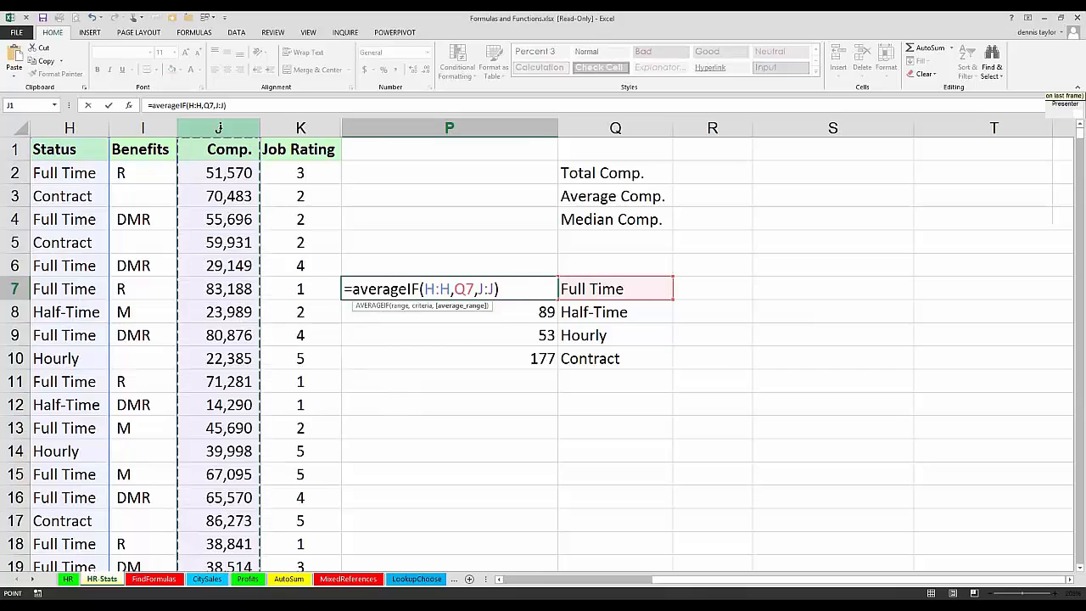
{"action": "key", "text": "ctrl+Return"}
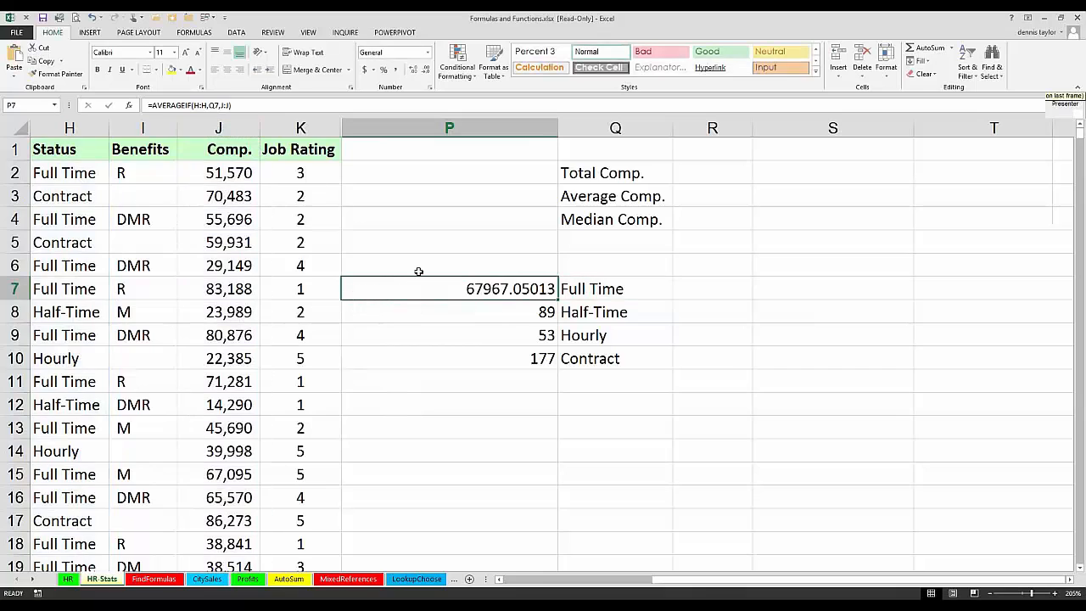
{"action": "double_click", "coordinate": [556, 301]}
{"action": "key", "text": "Escape"}
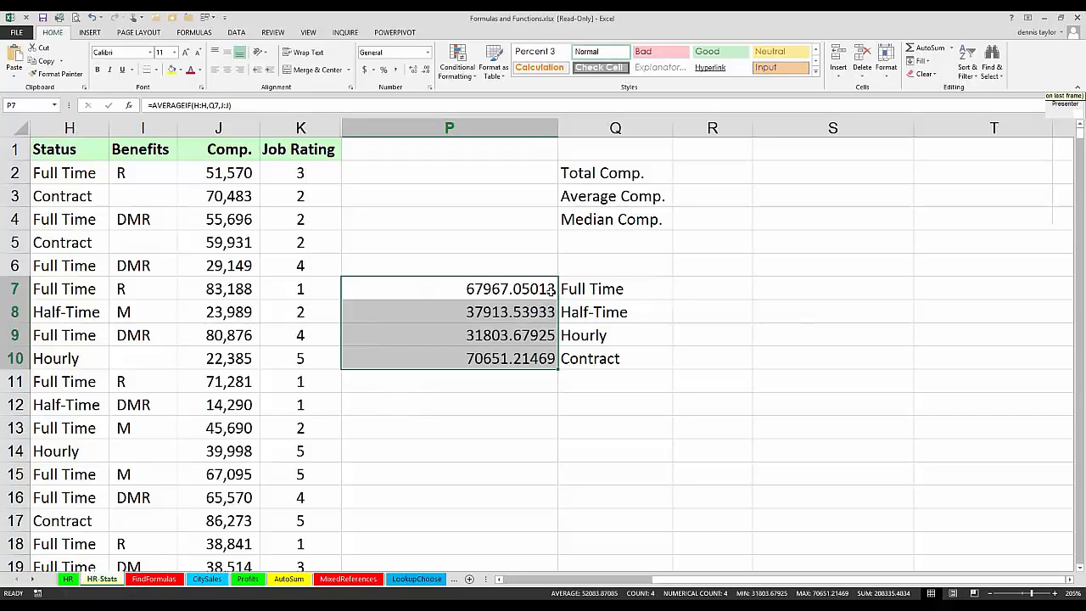
Step: Format the averages in P7:P10 with thousands separators and two decimals, and widen column P to make room for a longer formula
{"action": "key", "text": "ctrl+shift+1"}
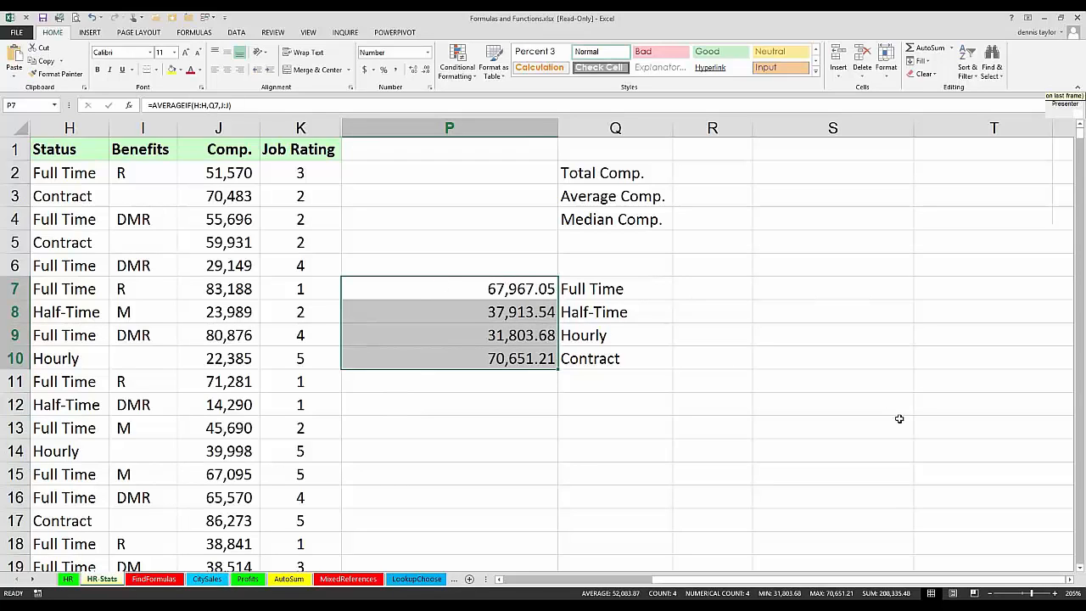
{"action": "key", "text": "F2"}
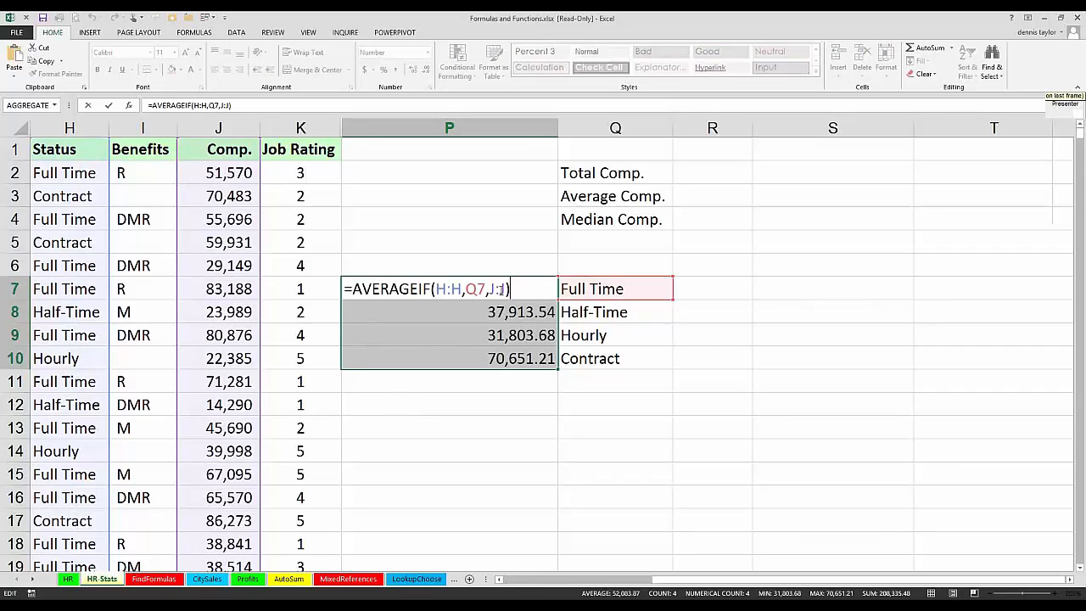
{"action": "mouse_move", "coordinate": [505, 287]}
{"action": "left_mouse_down"}
{"action": "mouse_move", "coordinate": [492, 286]}
{"action": "mouse_move", "coordinate": [504, 288]}
{"action": "left_mouse_up"}
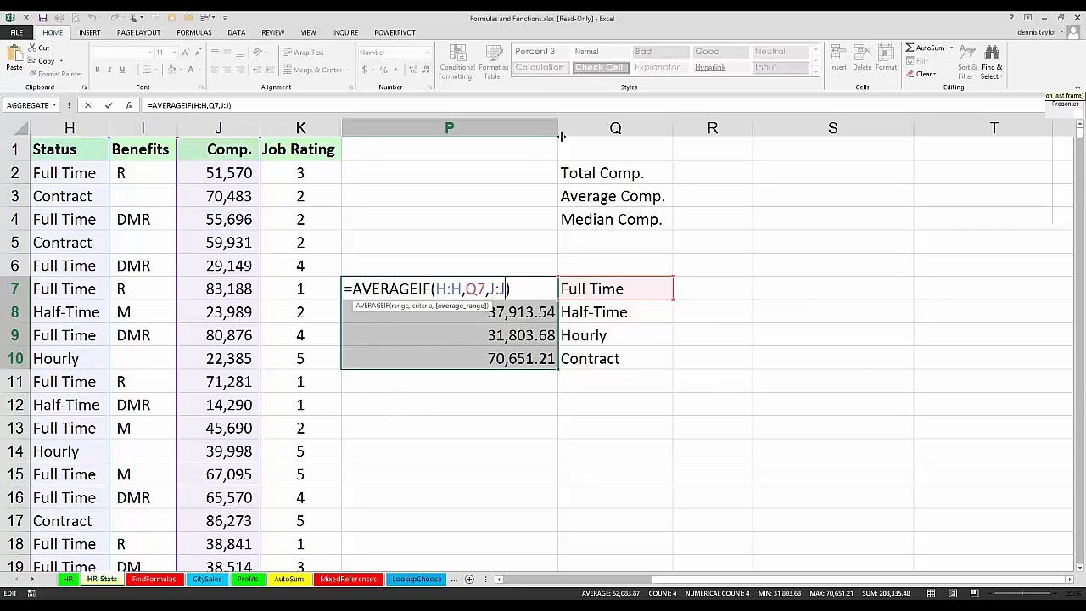
{"action": "key", "text": "ctrl+Return"}
{"action": "left_click_drag", "start_coordinate": [557, 129], "coordinate": [678, 129]}
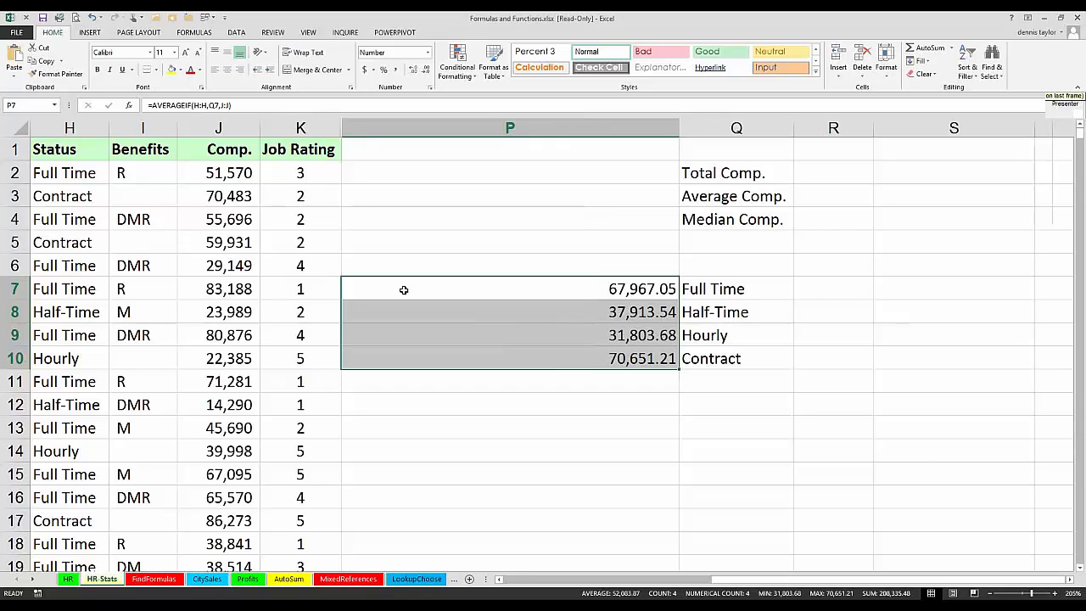
Step: In P7, change the function to AVERAGEIFS and insert J:J as the average range before the H:H,Q7 status criterion
{"action": "double_click", "coordinate": [404, 289]}
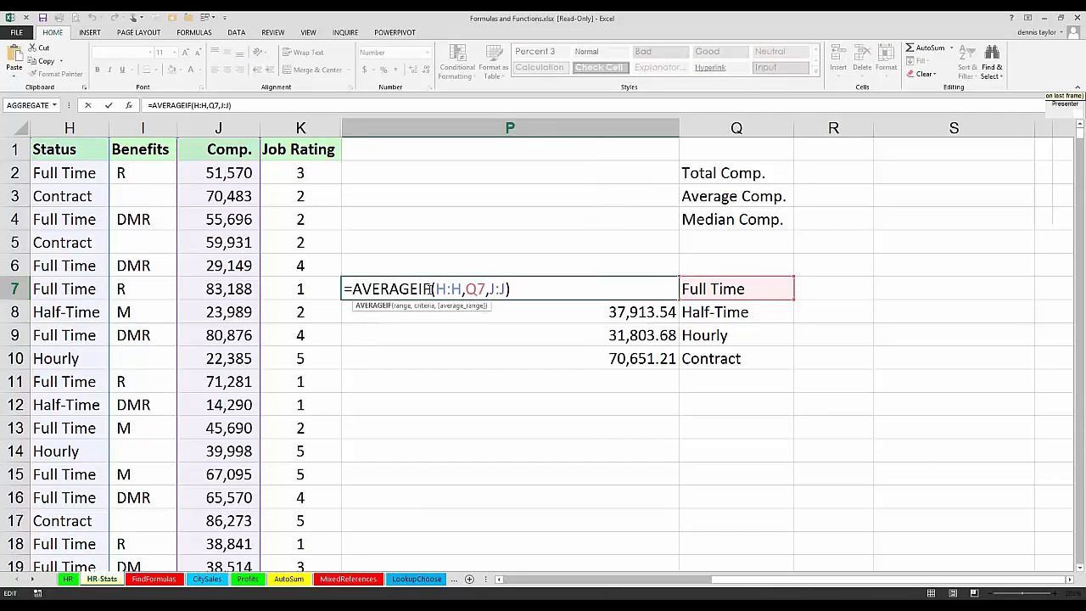
{"action": "type", "text": "s"}
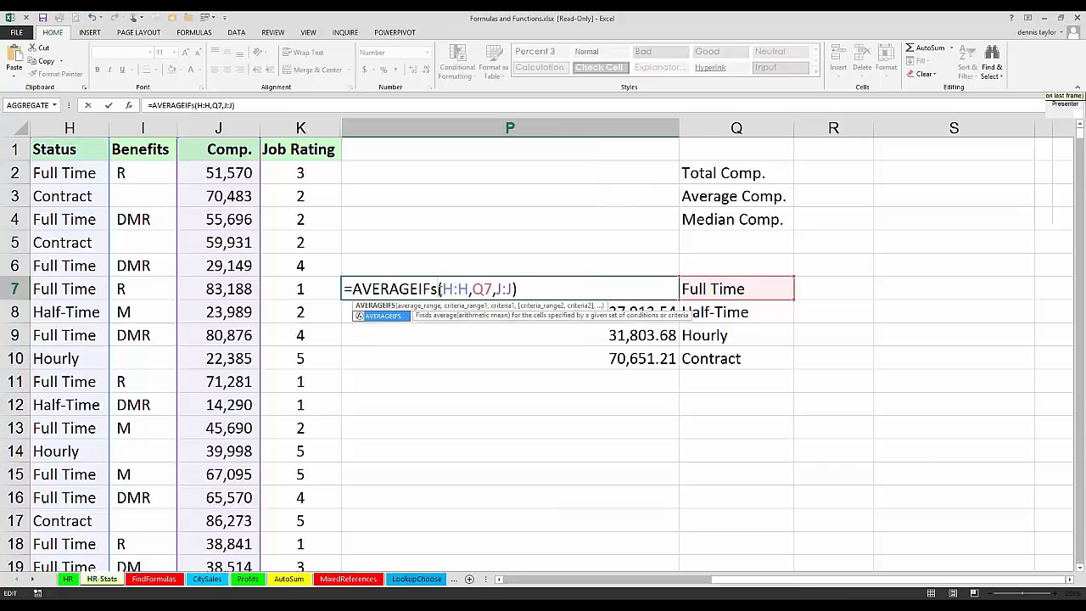
{"action": "left_click", "coordinate": [441, 290]}
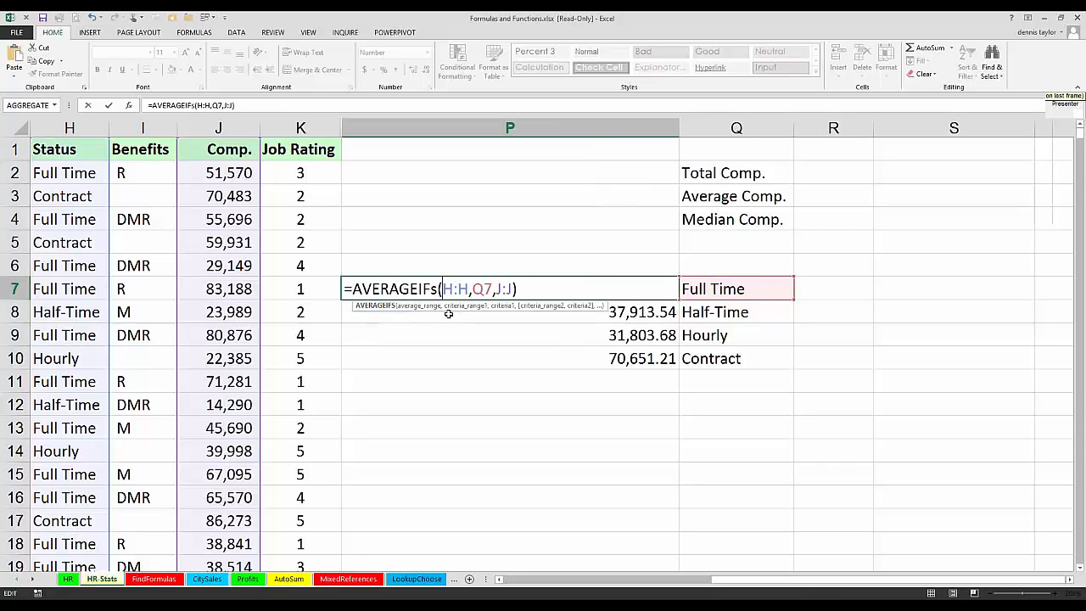
{"action": "left_click", "coordinate": [225, 126]}
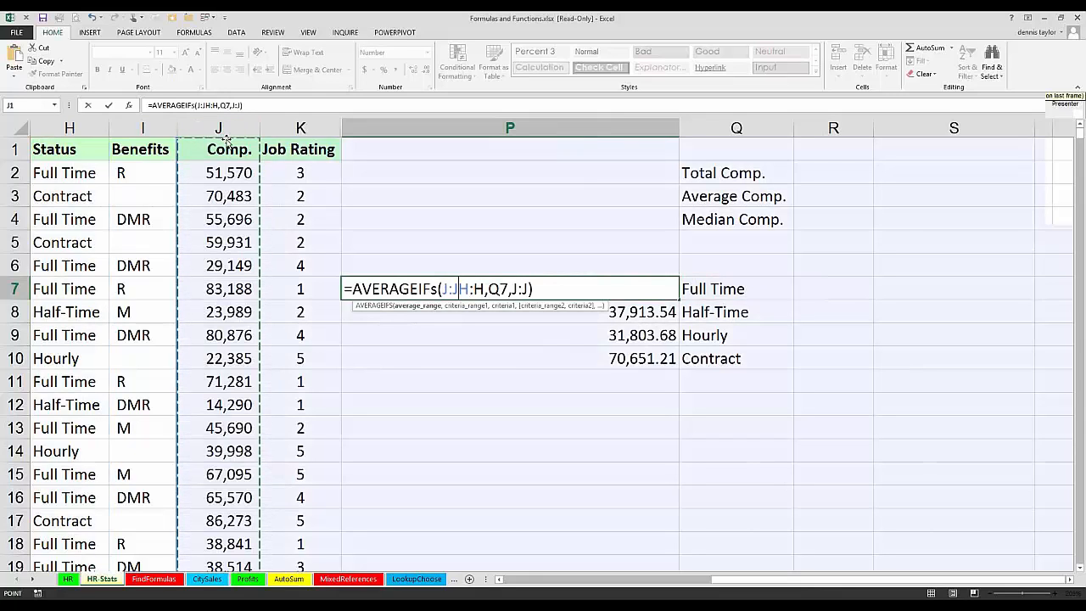
{"action": "type", "text": ","}
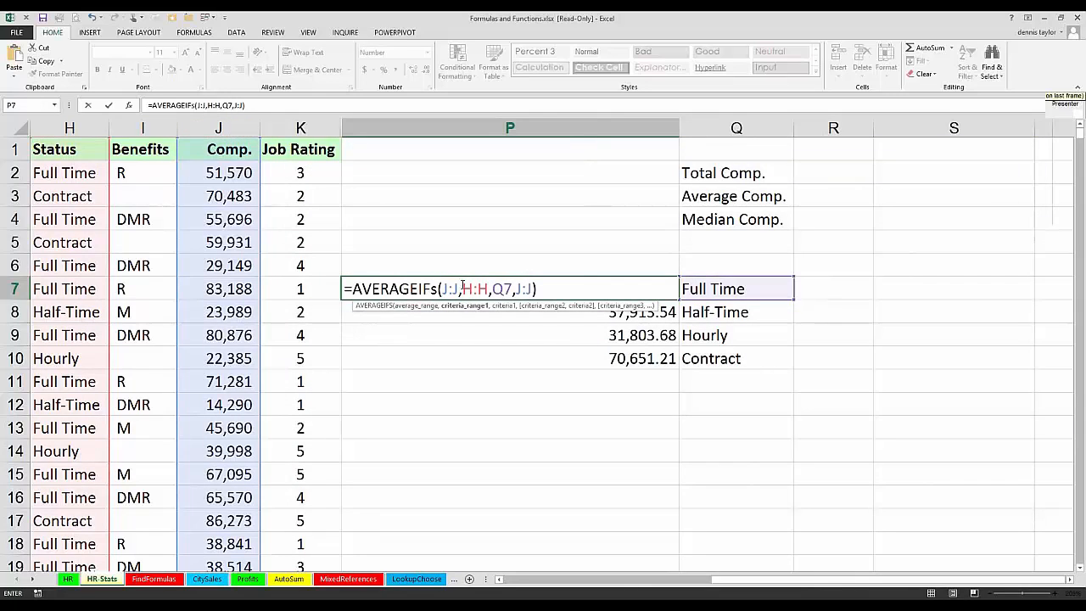
Step: Replace the final J:J argument in P7 with K:K,5 to restrict the average to job rating 5, and copy the formula down through P10
{"action": "left_click_drag", "start_coordinate": [462, 288], "coordinate": [512, 289]}
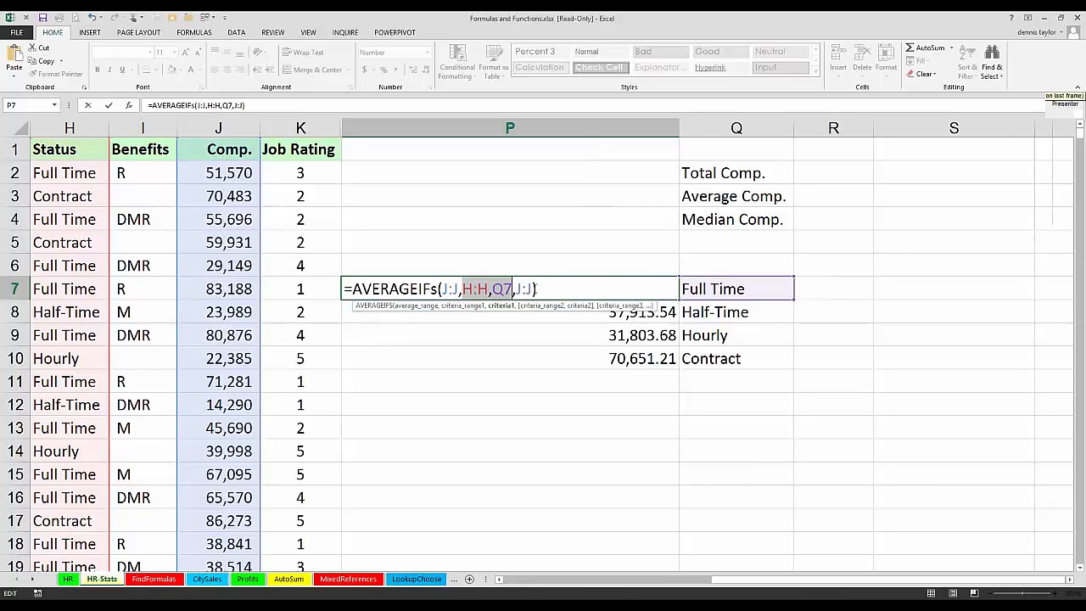
{"action": "left_click_drag", "start_coordinate": [535, 289], "coordinate": [514, 289]}
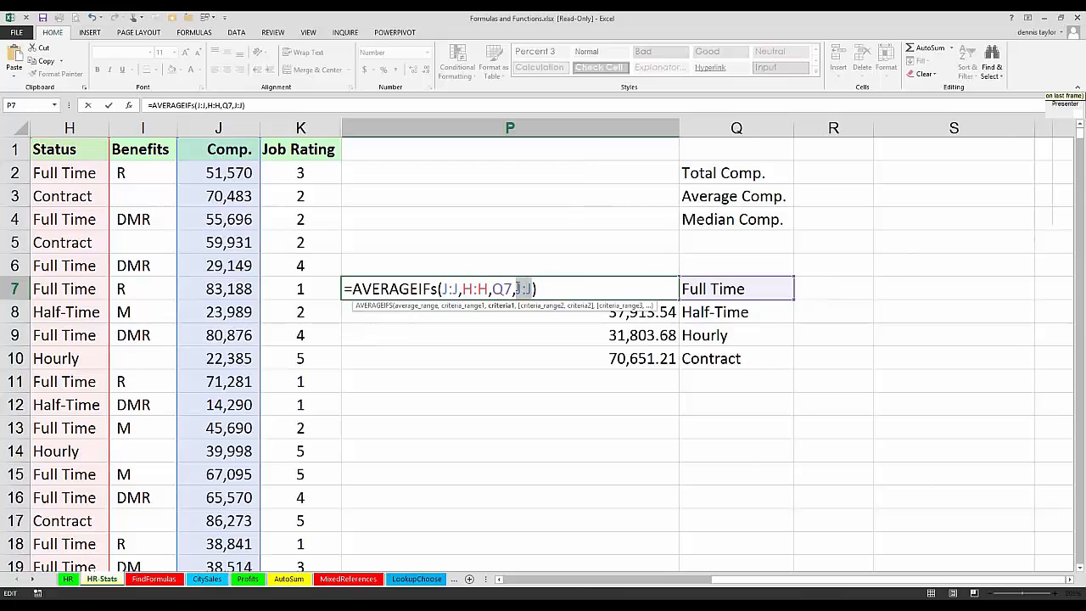
{"action": "left_click", "coordinate": [315, 128]}
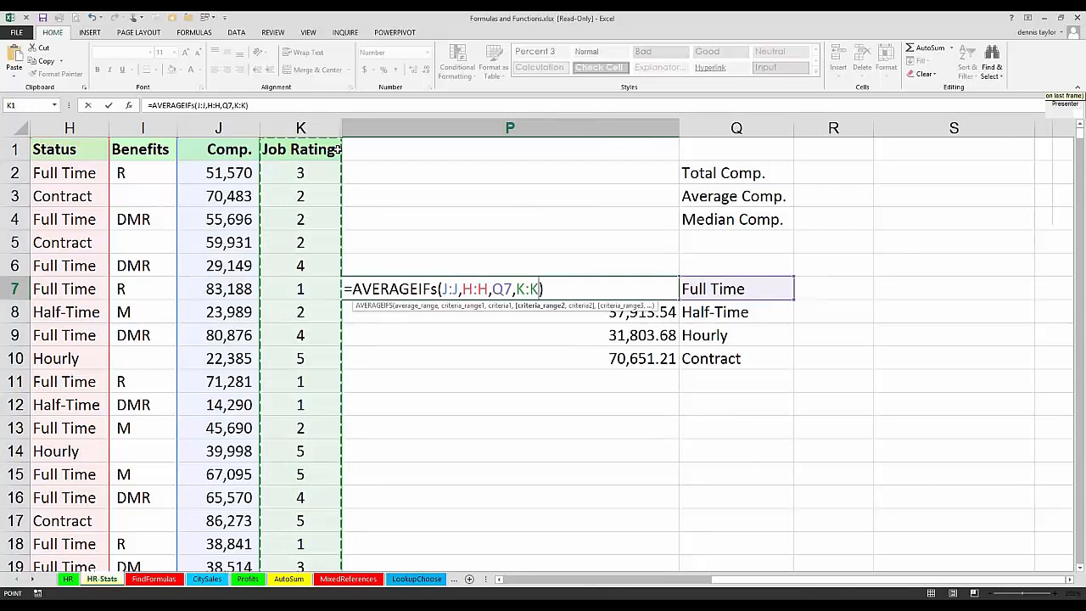
{"action": "type", "text": ",5"}
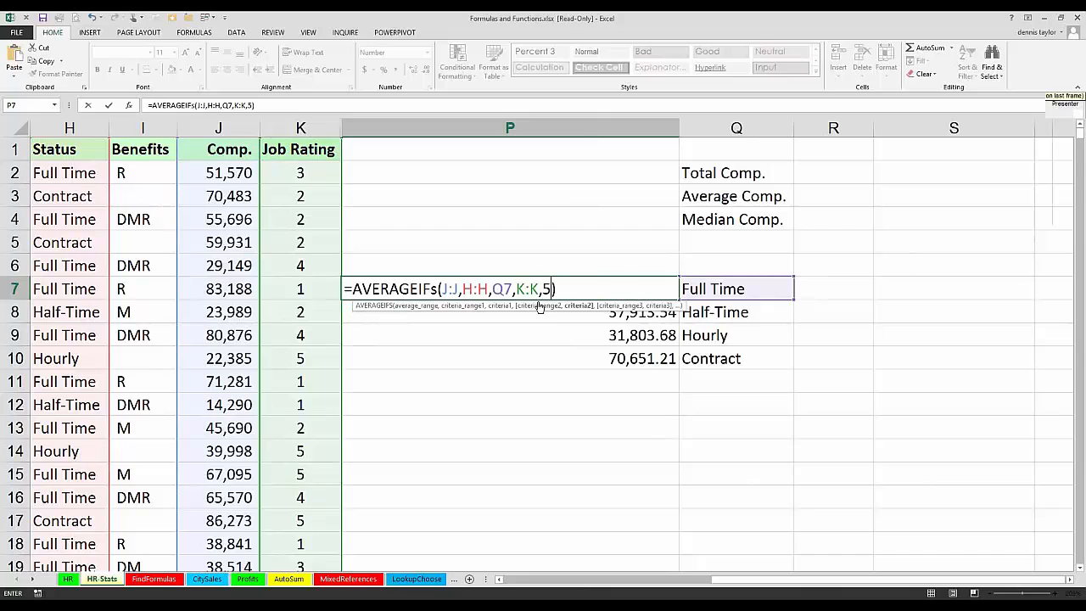
{"action": "left_click_drag", "start_coordinate": [552, 289], "coordinate": [463, 288]}
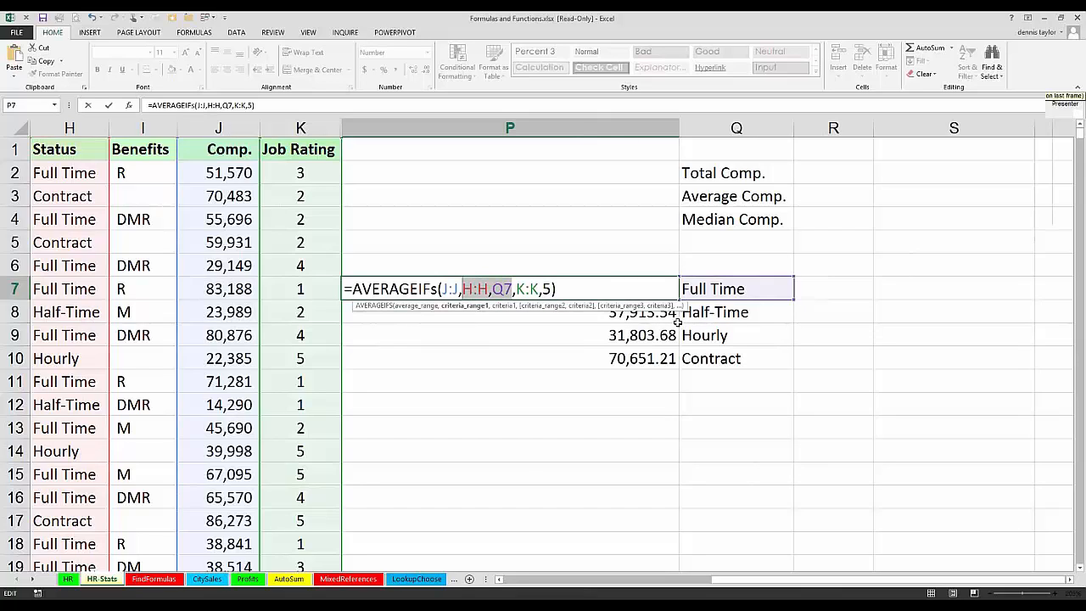
{"action": "key", "text": "ctrl+Return"}
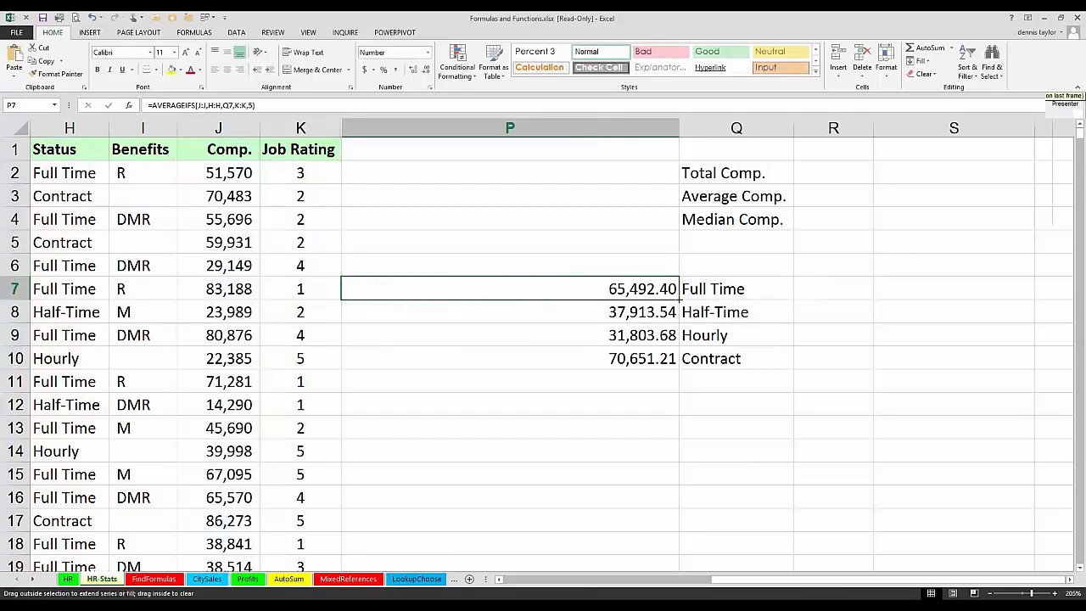
{"action": "double_click", "coordinate": [679, 298]}
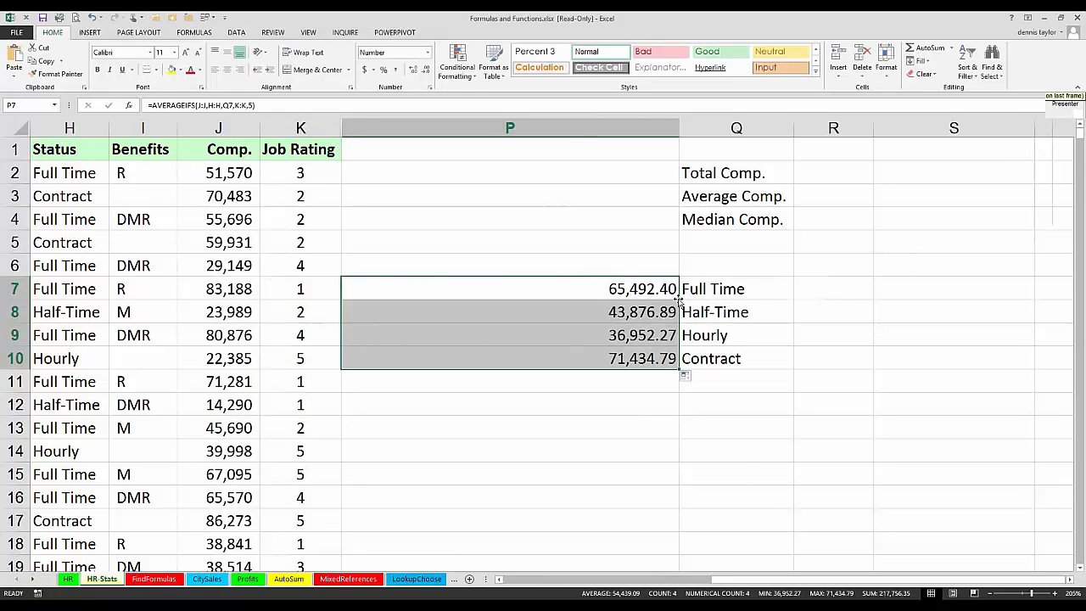
Step: Change the job rating criterion in P7:P10 to ">3", making the P7 formula =AVERAGEIFS(J:J,H:H,Q7,K:K,">3")
{"action": "key", "text": "F2"}
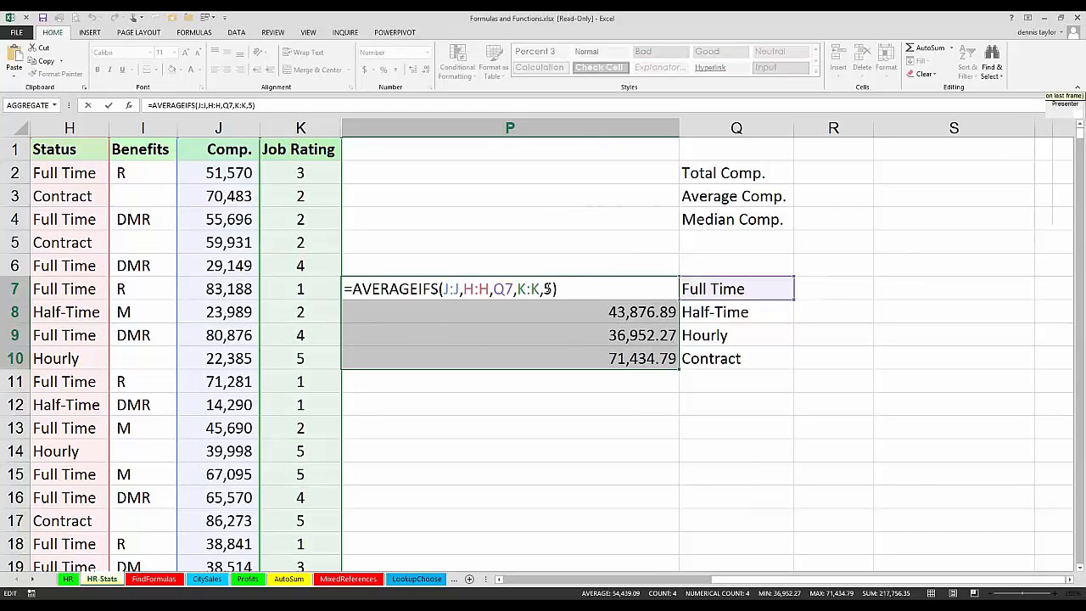
{"action": "double_click", "coordinate": [547, 289]}
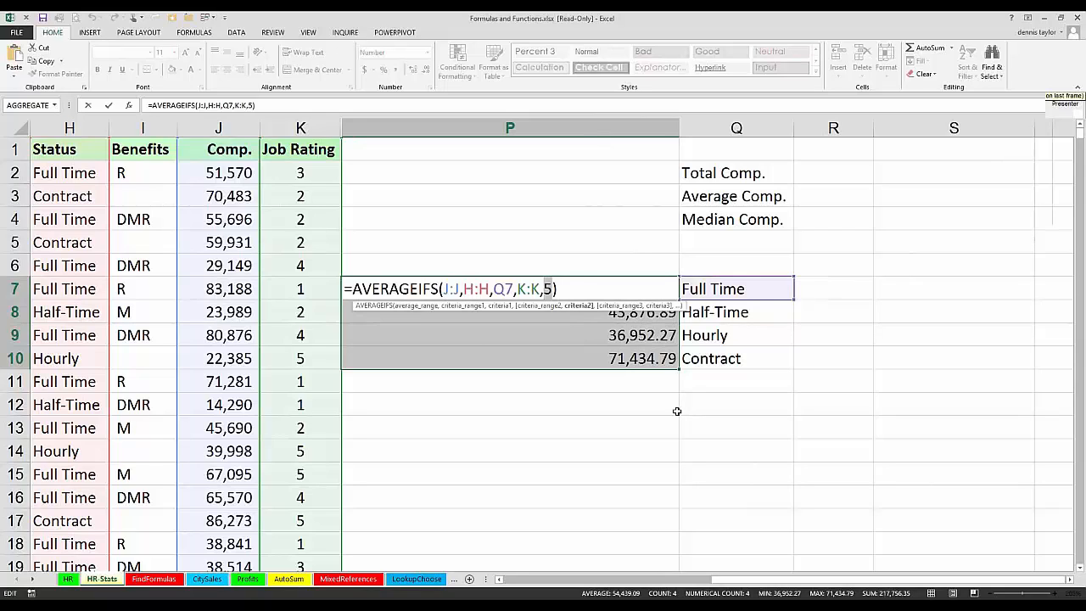
{"action": "key", "text": "Delete"}
{"action": "type", "text": "\">3\""}
{"action": "key", "text": "ctrl+Return"}
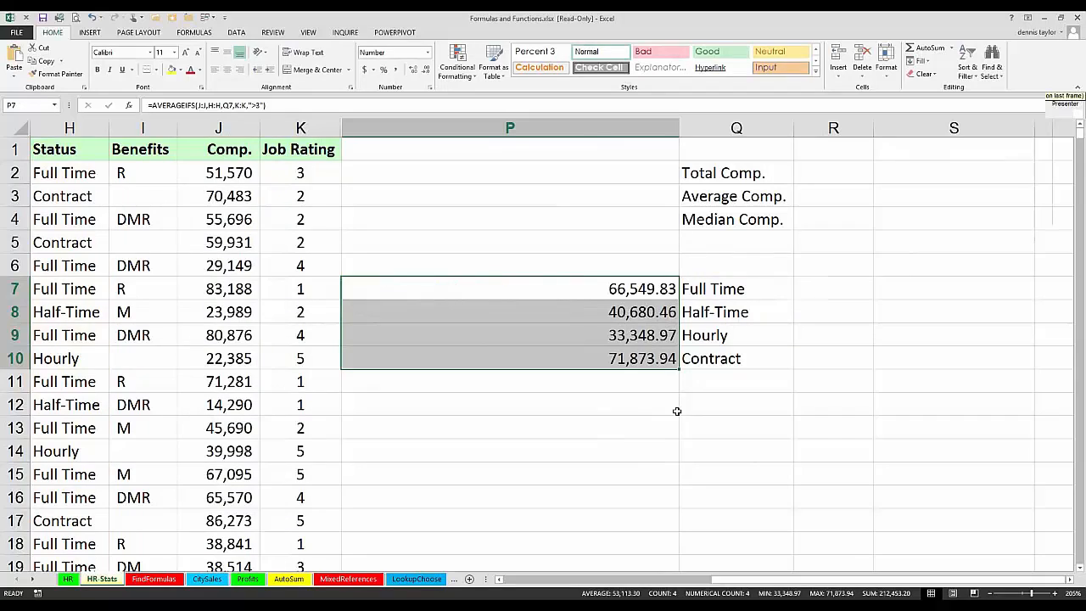
{"action": "key", "text": "F2"}
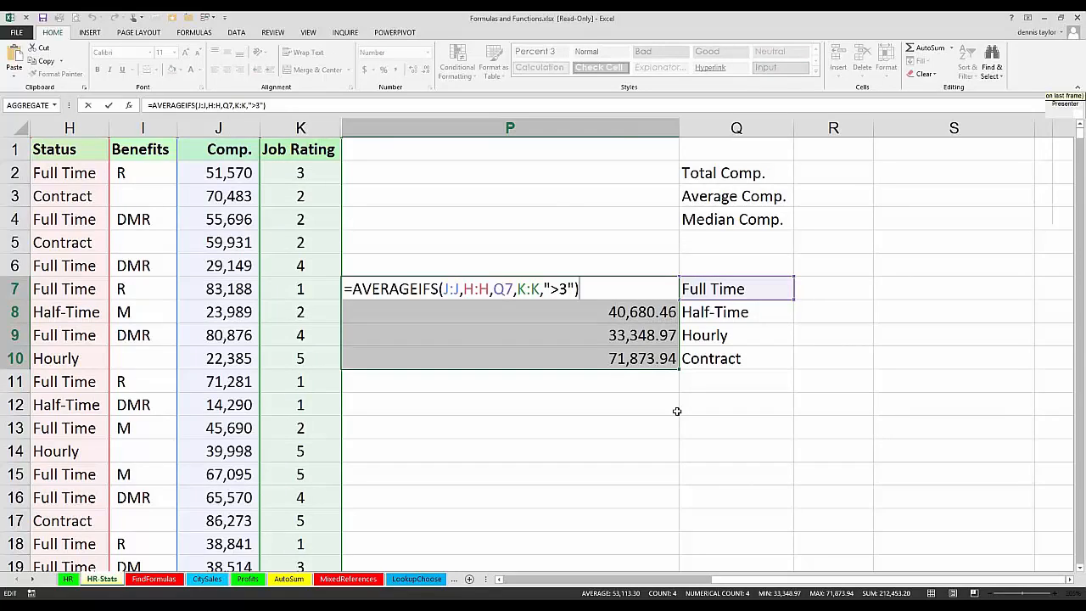
{"action": "key", "text": "ctrl+Return"}
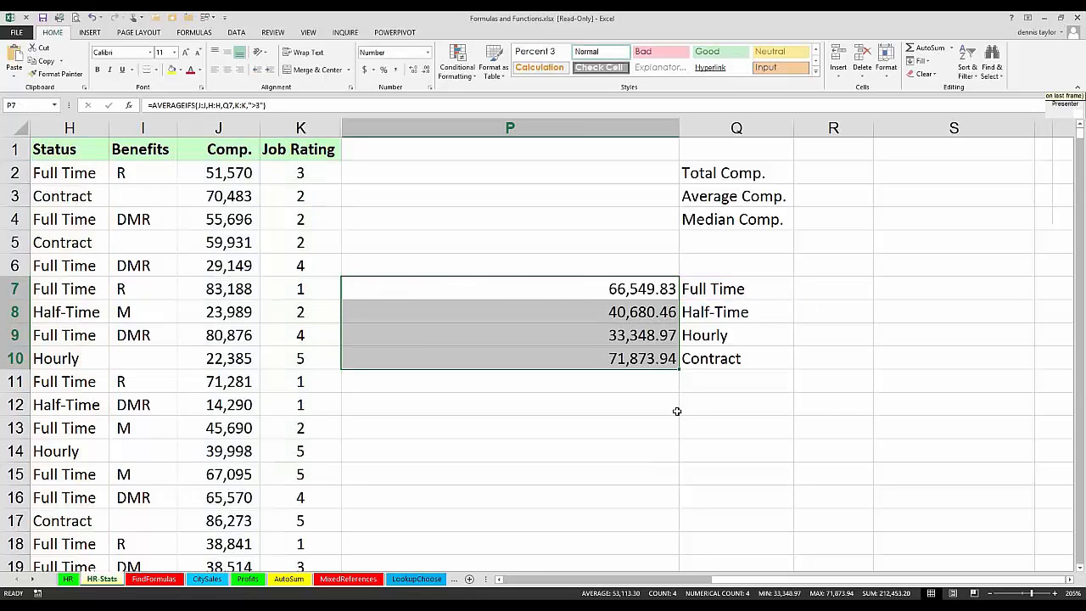
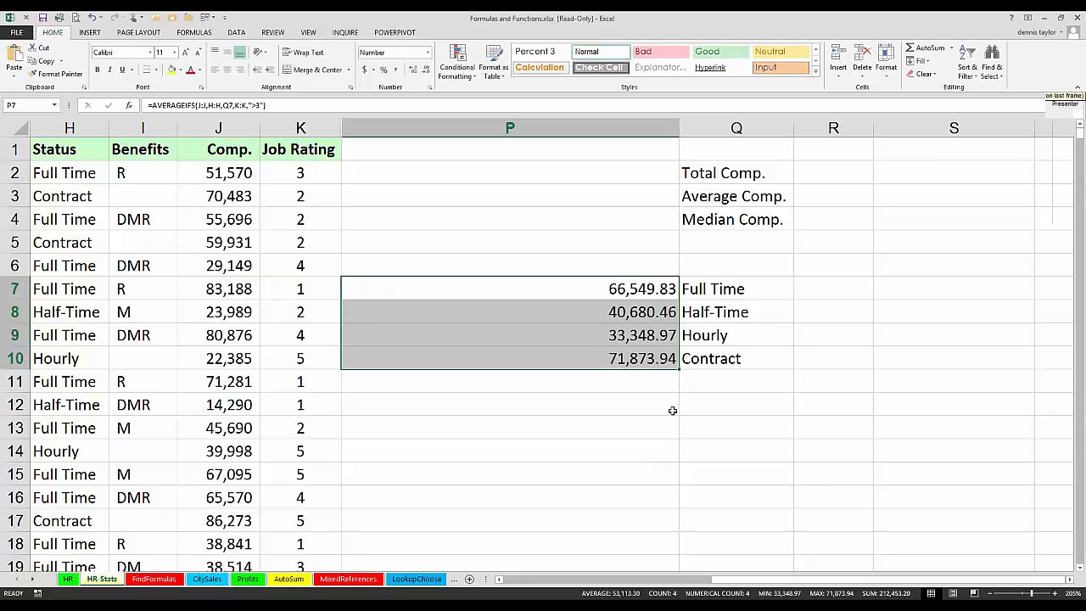
Step: Copy the first nine Status entries, H2:H10, to R7:R15 beside the summary labels
{"action": "left_click", "coordinate": [631, 241]}
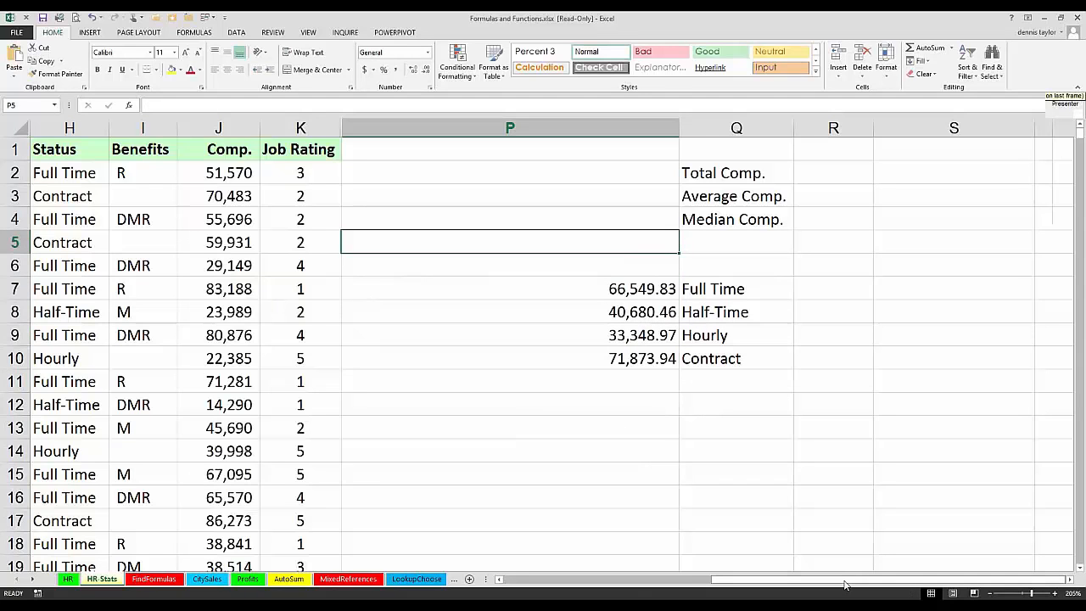
{"action": "left_click_drag", "start_coordinate": [845, 584], "coordinate": [776, 575]}
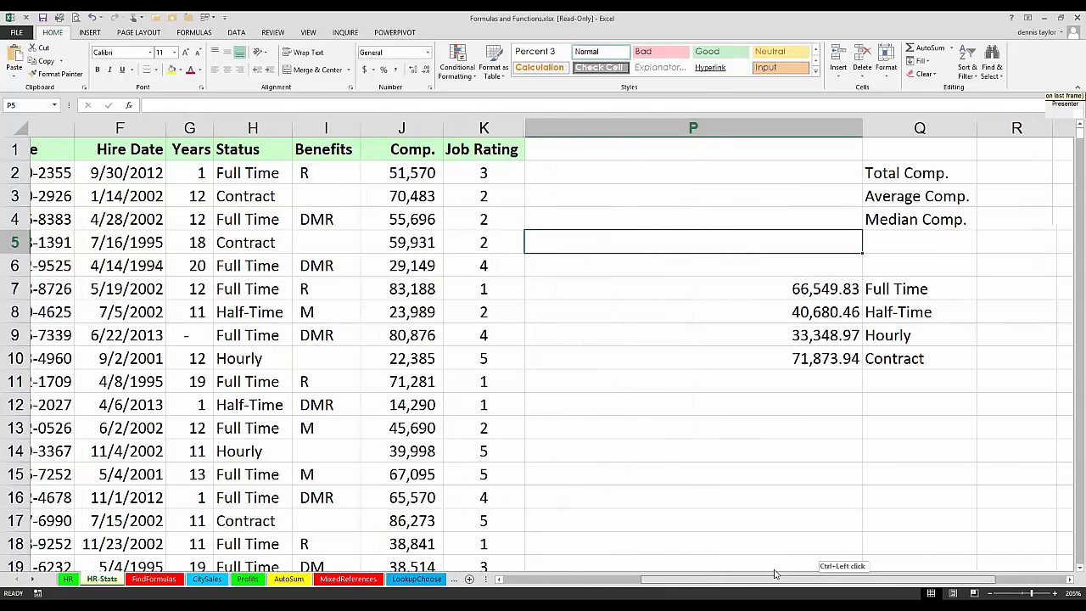
{"action": "left_click", "coordinate": [593, 168]}
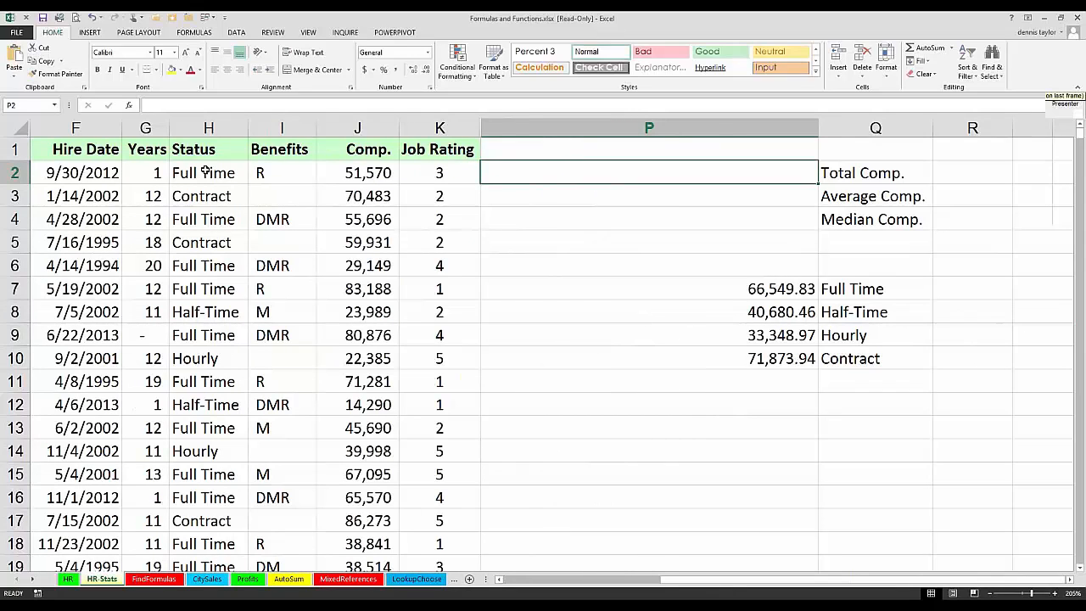
{"action": "left_click_drag", "start_coordinate": [205, 173], "coordinate": [988, 481]}
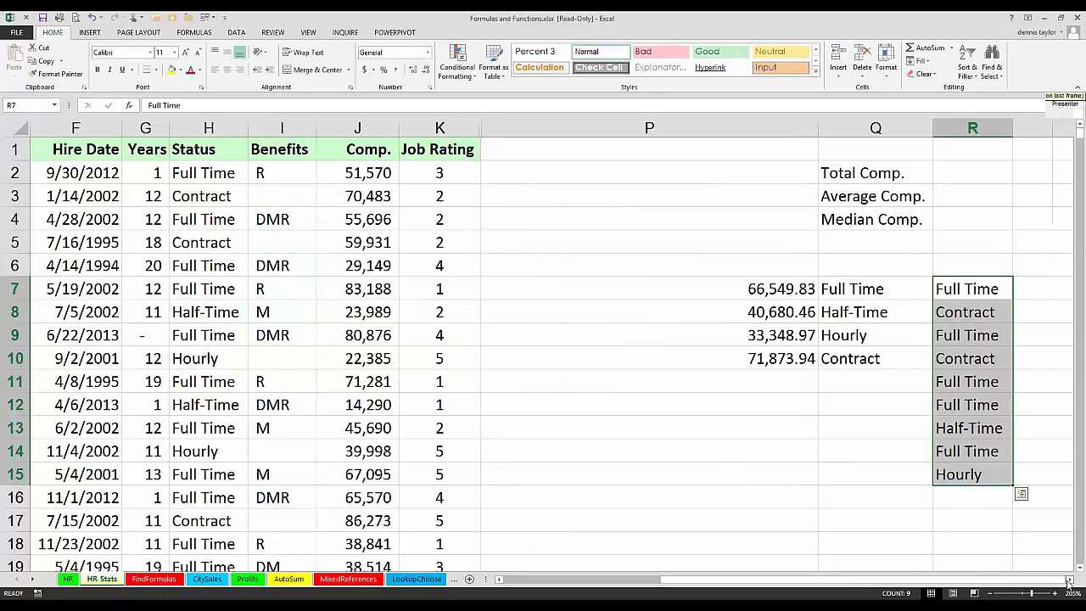
Step: Make S5 the active cell and widen column S to about double to fit a formula
{"action": "left_click", "coordinate": [1068, 580]}
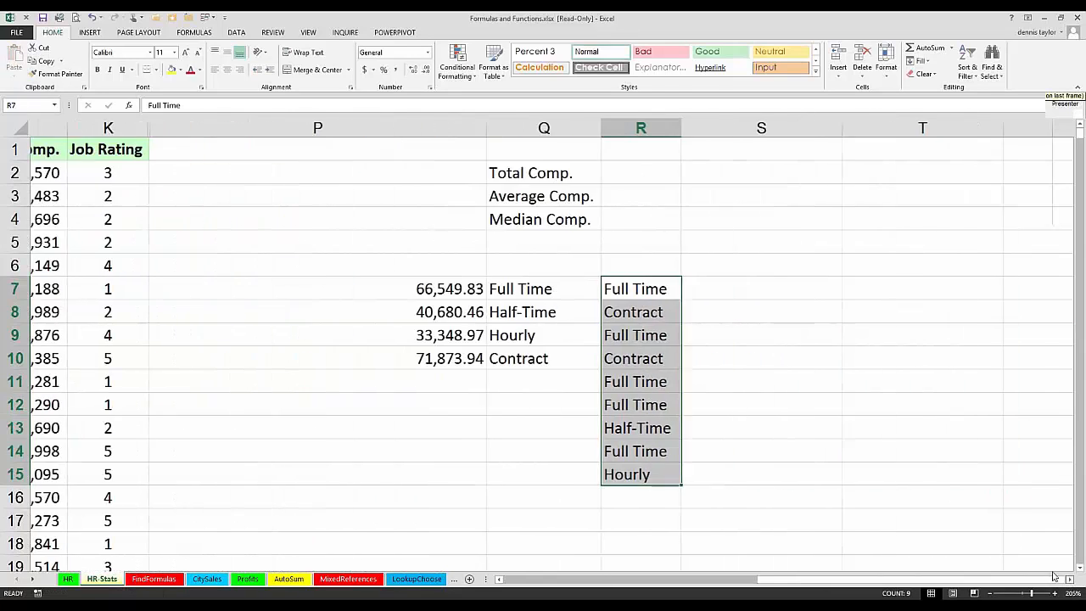
{"action": "left_click", "coordinate": [740, 242]}
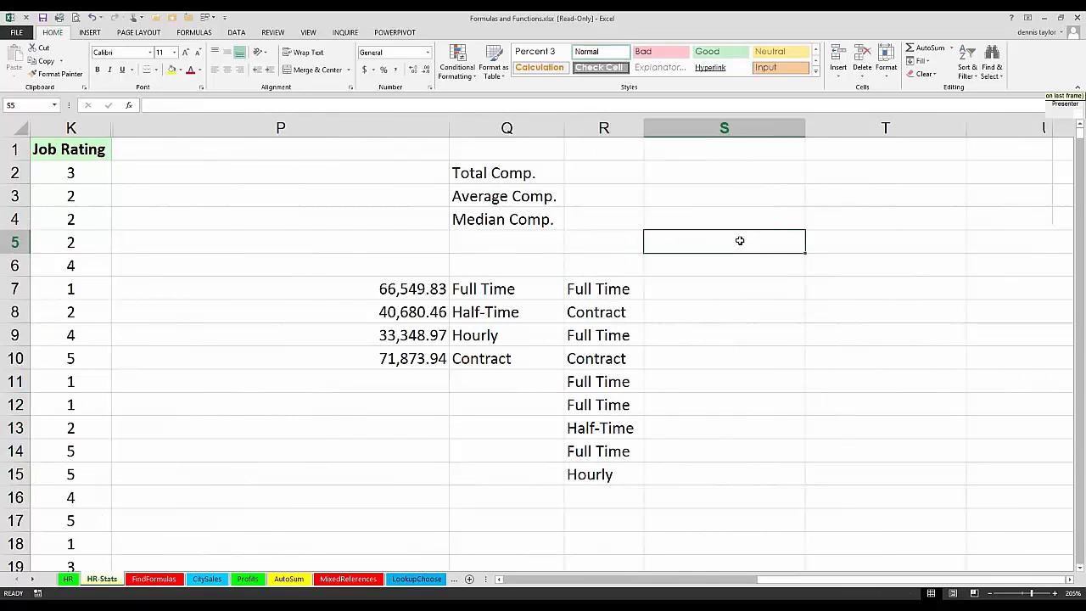
{"action": "left_click_drag", "start_coordinate": [804, 128], "coordinate": [967, 142]}
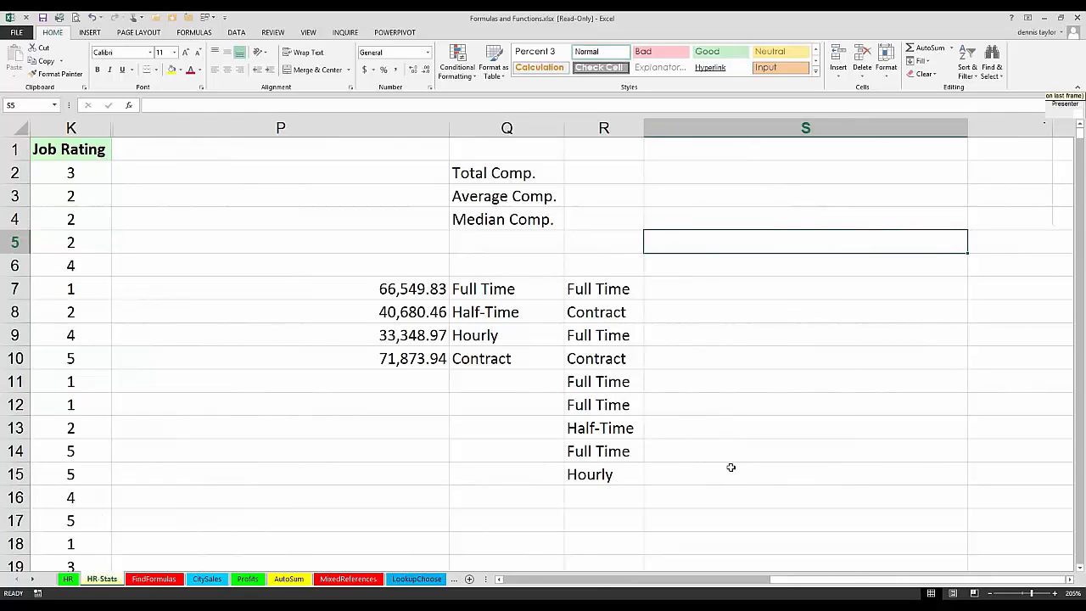
Step: Enter =COUNTIF(R7:R15,"Intern") in S5 to count a status in the short copied list
{"action": "type", "text": "="}
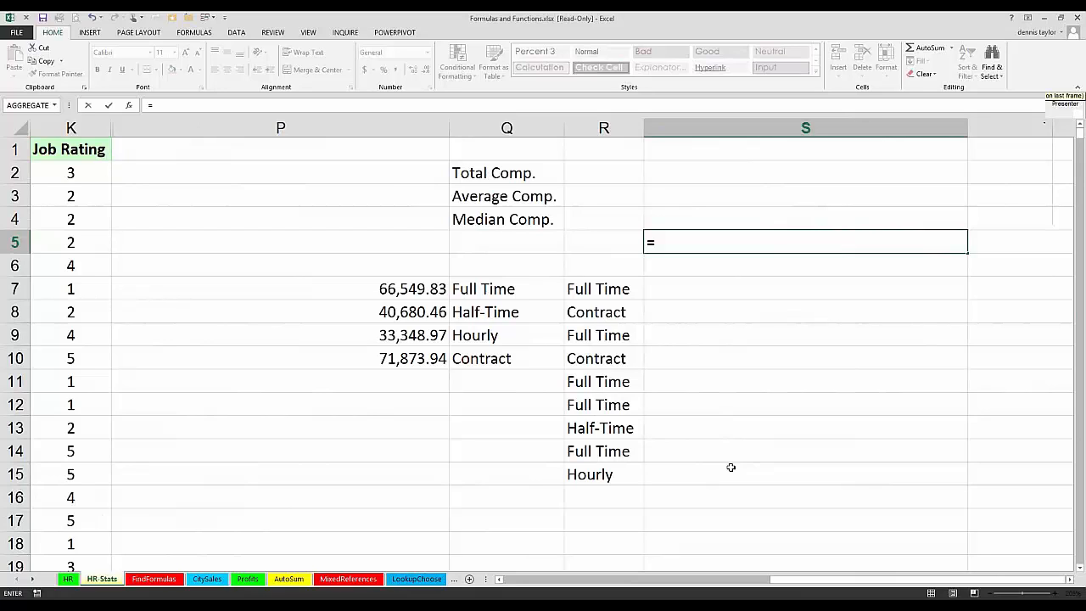
{"action": "type", "text": "countif("}
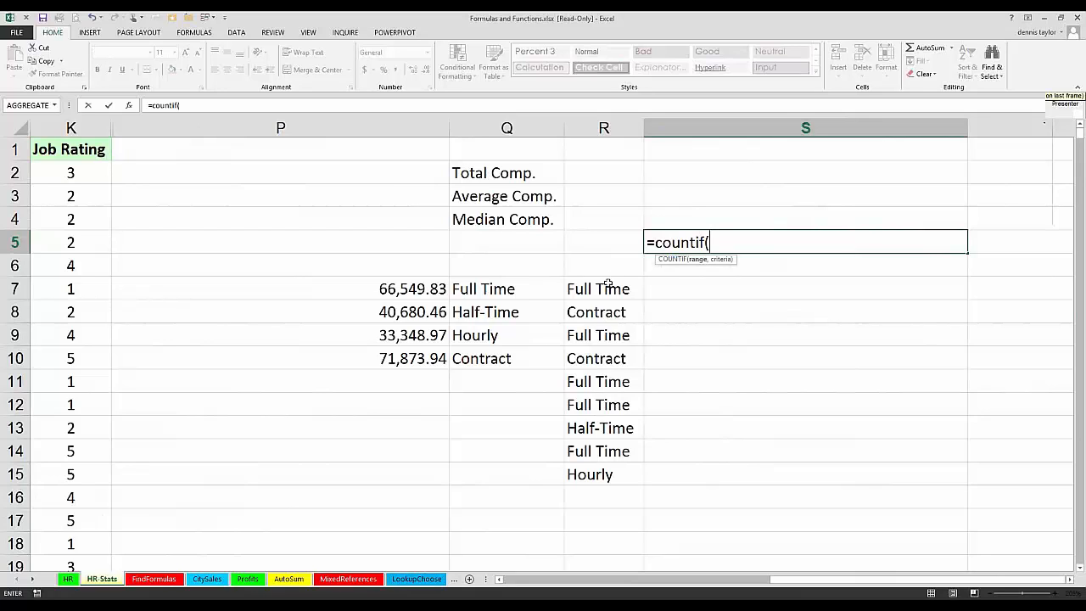
{"action": "left_click_drag", "start_coordinate": [608, 289], "coordinate": [601, 480]}
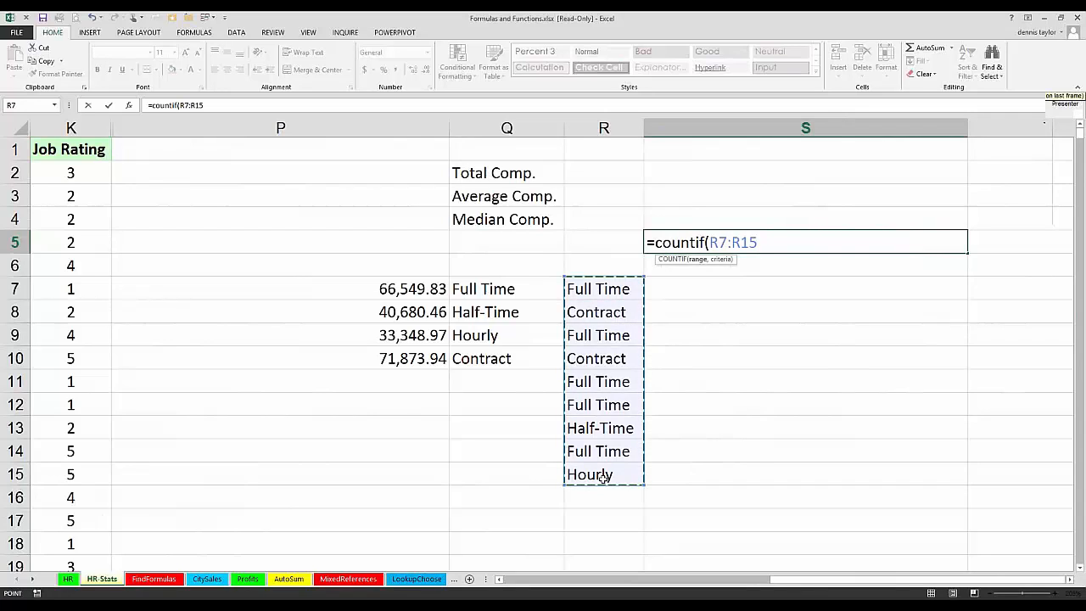
{"action": "type", "text": ","}
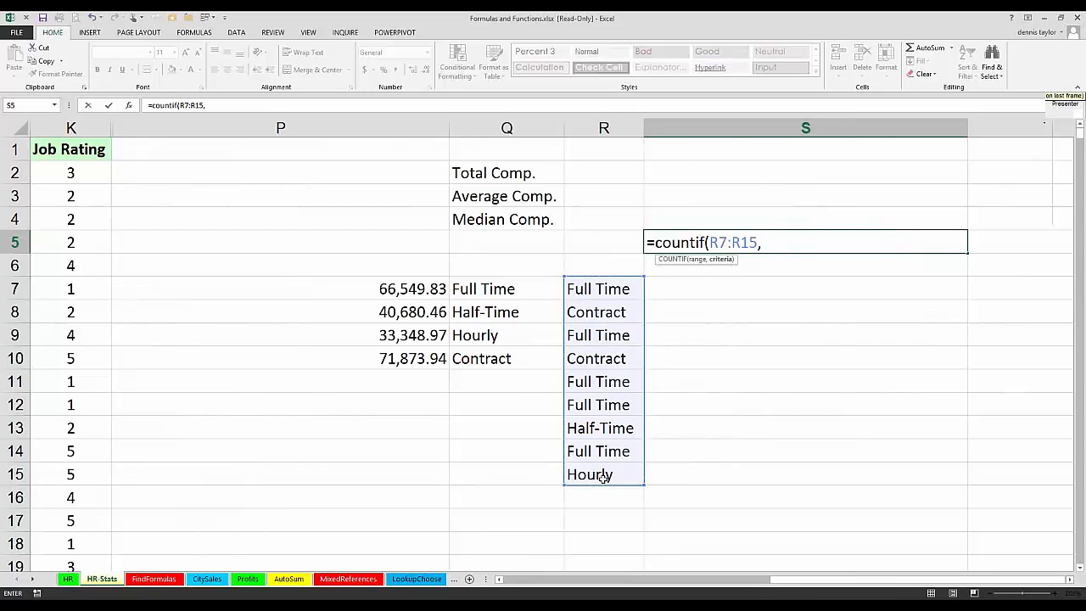
{"action": "type", "text": "\"Intern\""}
{"action": "key", "text": "Return"}
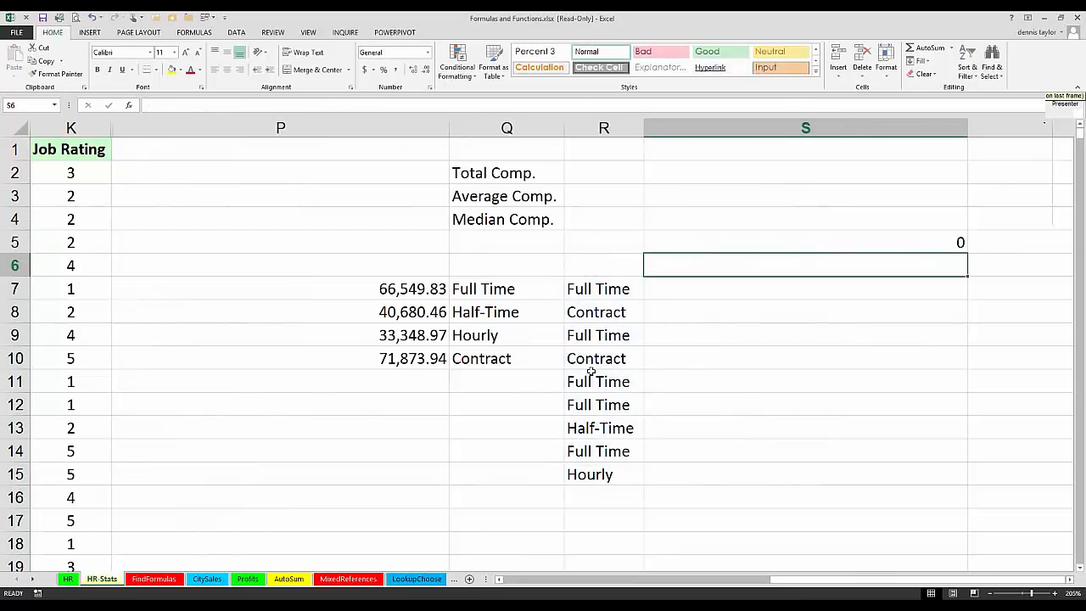
Step: Change the COUNTIF criterion in S5 to "hourly", keeping R7:R15 as the range
{"action": "left_click", "coordinate": [738, 242]}
{"action": "double_click", "coordinate": [817, 241]}
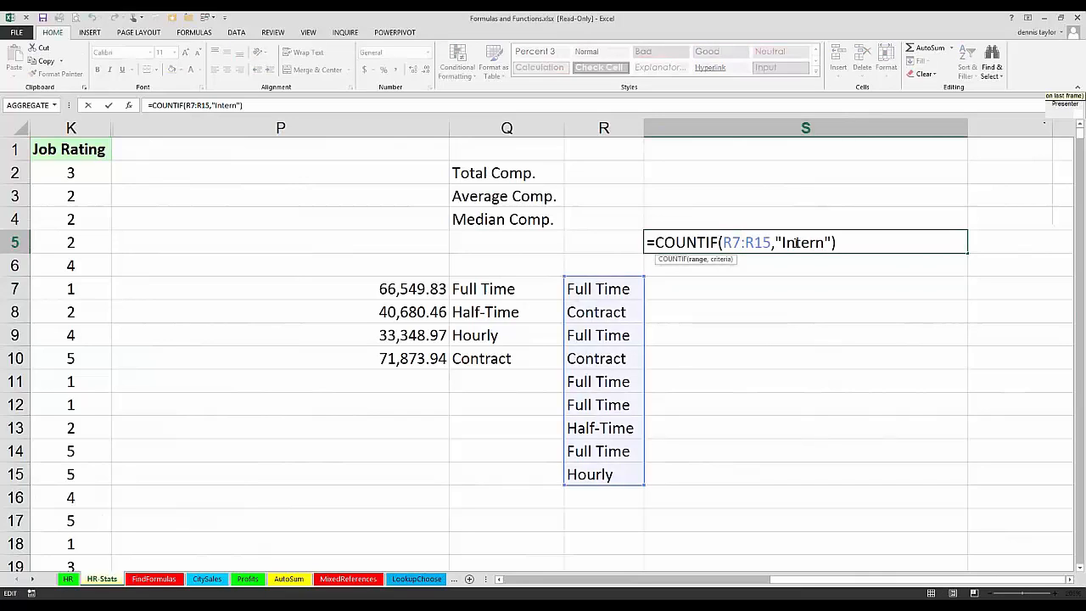
{"action": "left_click_drag", "start_coordinate": [824, 242], "coordinate": [773, 243]}
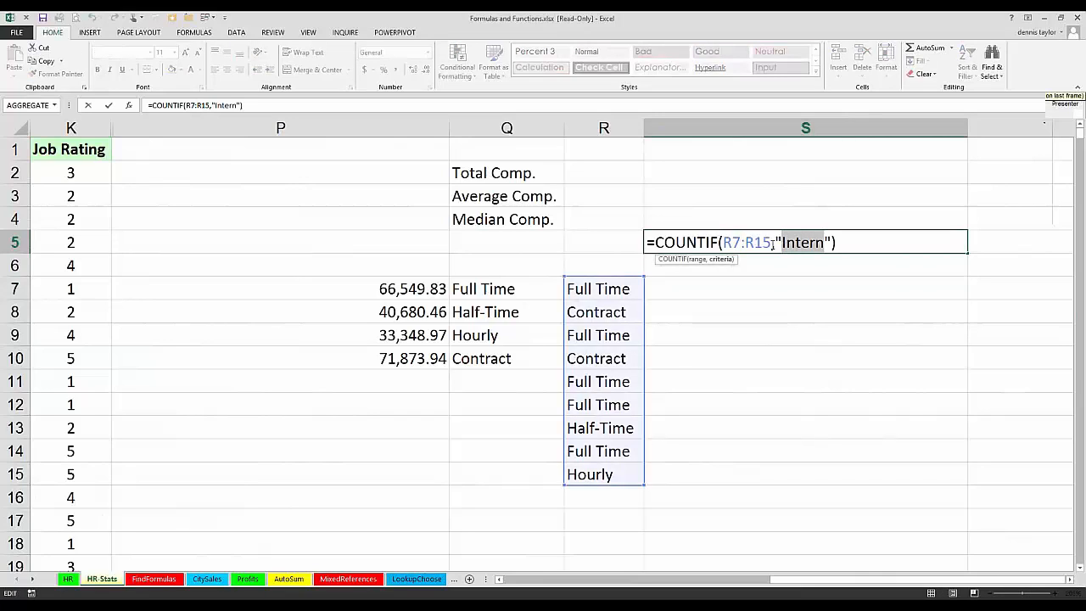
{"action": "type", "text": "hourly"}
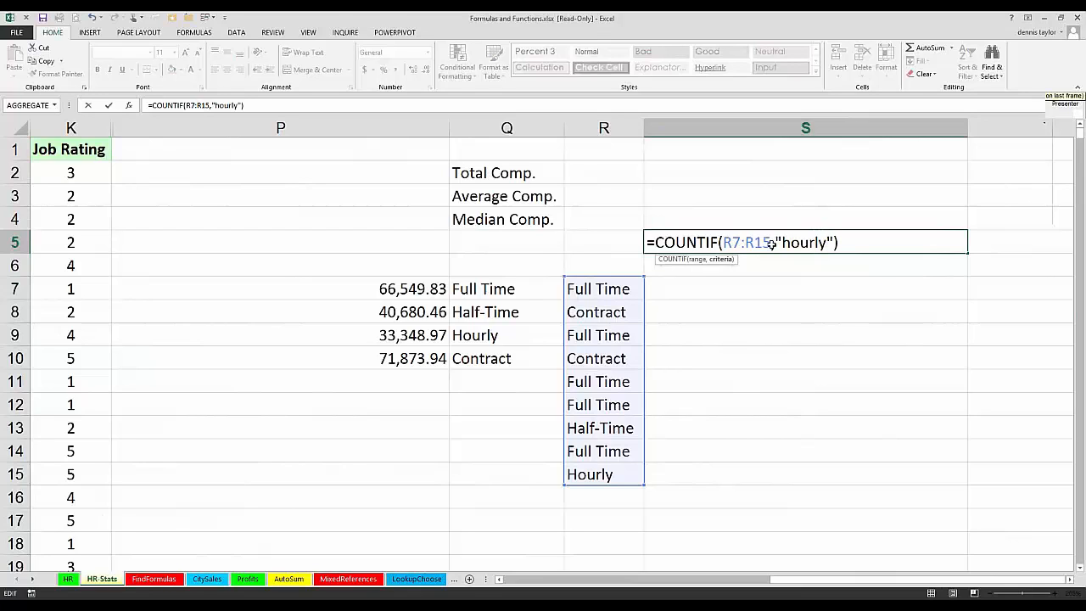
{"action": "key", "text": "Return"}
{"action": "left_click", "coordinate": [771, 245]}
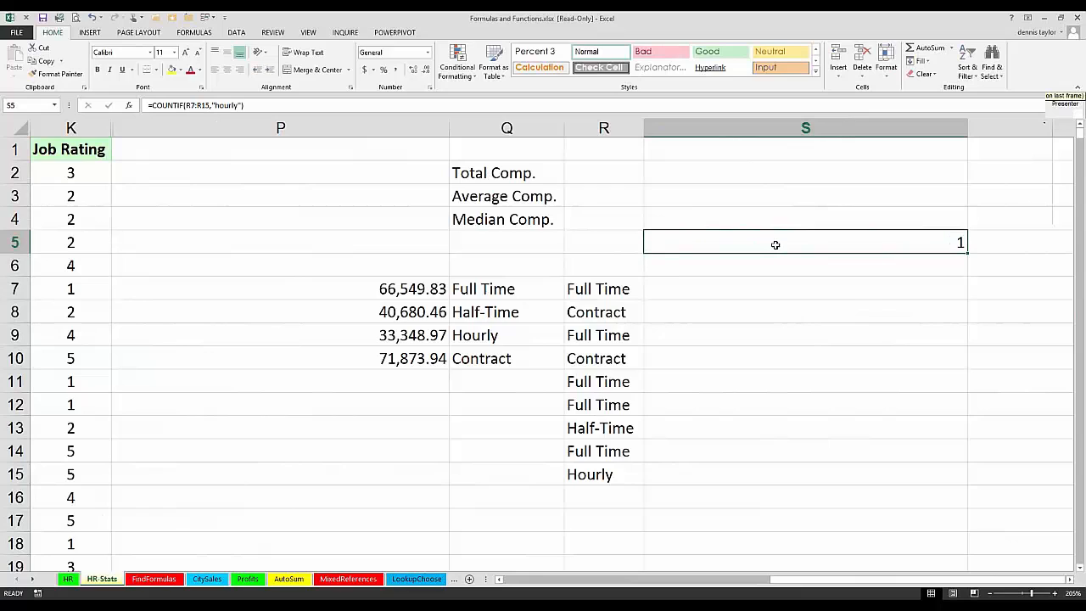
{"action": "double_click", "coordinate": [774, 244]}
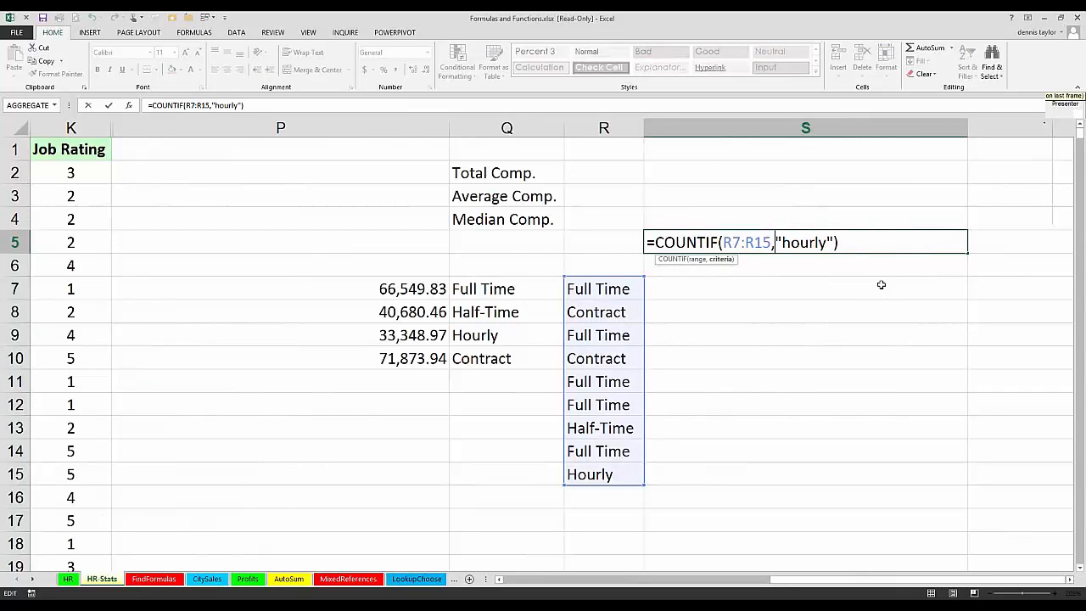
{"action": "key", "text": "ctrl+Return"}
Step: Set the COUNTIF criterion in S5 to "full time" and review the formula without changing it further
{"action": "double_click", "coordinate": [840, 240]}
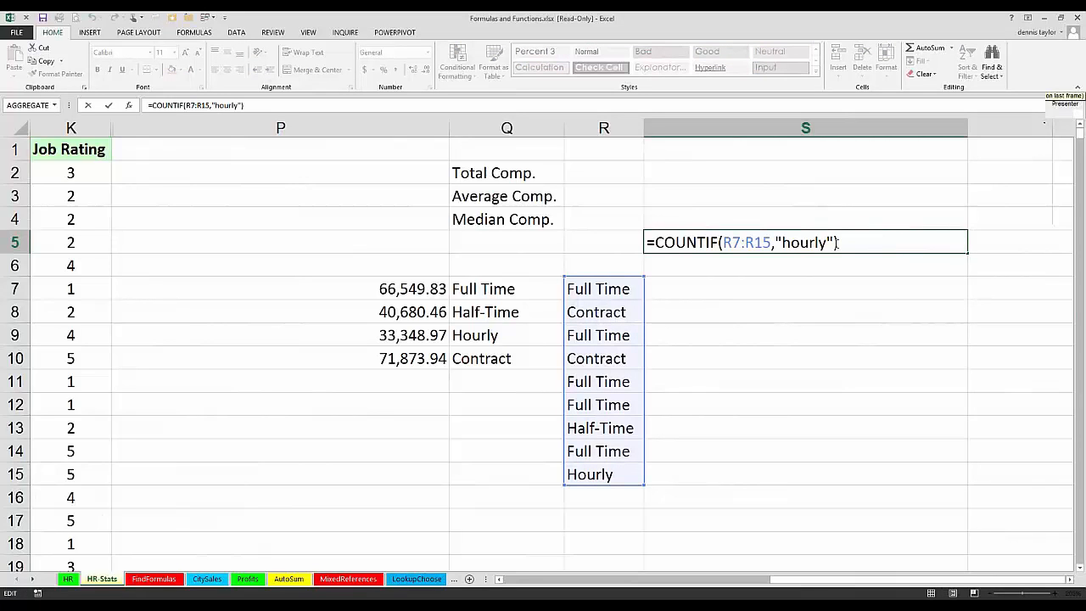
{"action": "left_click_drag", "start_coordinate": [828, 242], "coordinate": [784, 241]}
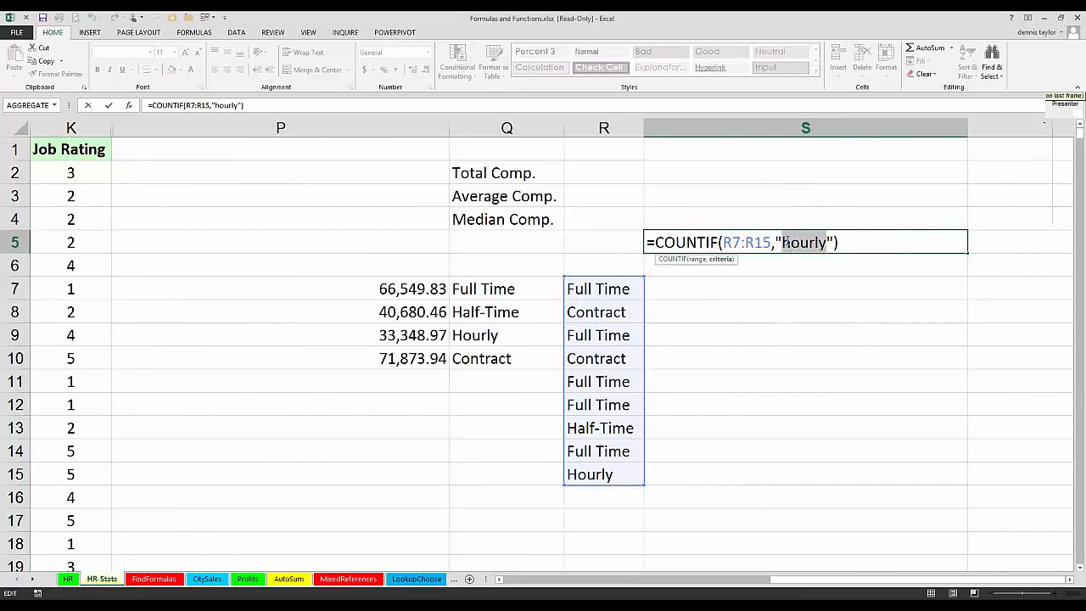
{"action": "type", "text": "full time"}
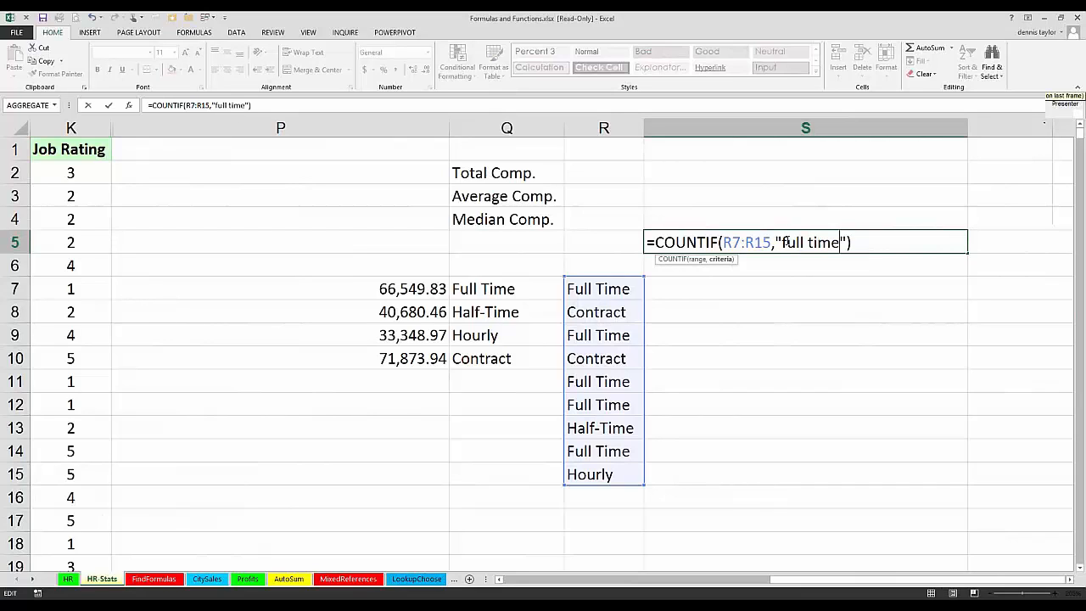
{"action": "key", "text": "Return"}
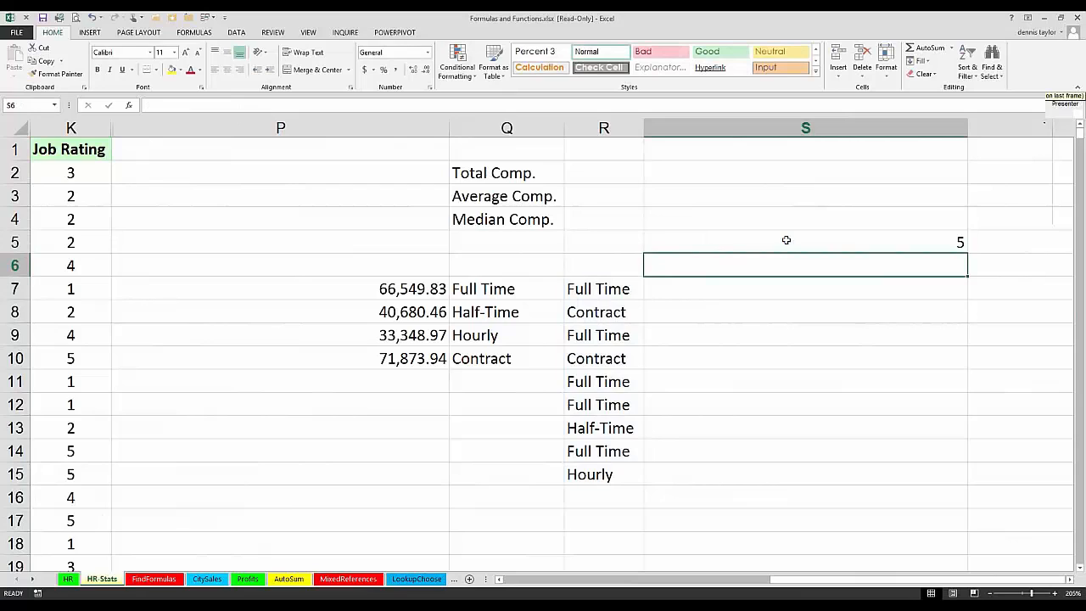
{"action": "double_click", "coordinate": [785, 240]}
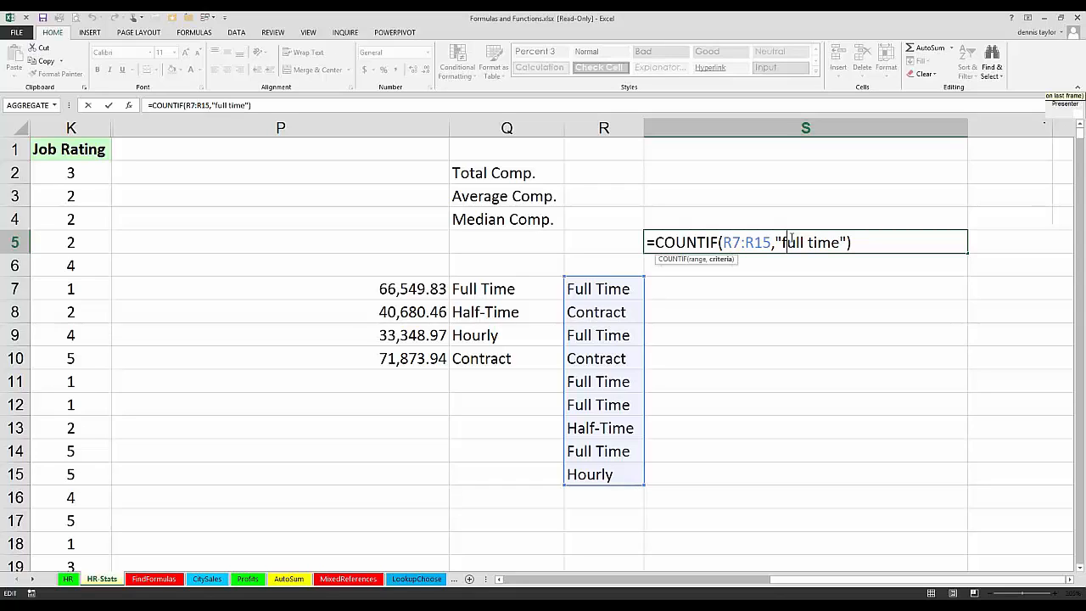
{"action": "left_click", "coordinate": [697, 171]}
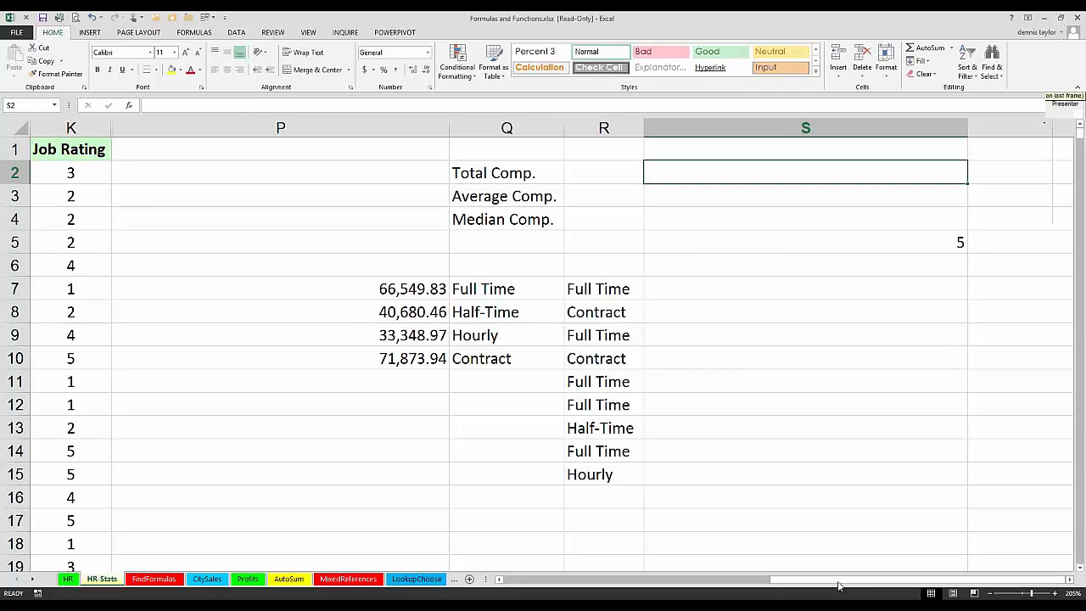
Step: Widen column P and insert spaces before H:H and before K:K in P7's AVERAGEIFS formula to separate its argument groups
{"action": "scroll", "coordinate": [412, 286], "scroll_direction": "left", "scroll_amount": 1}
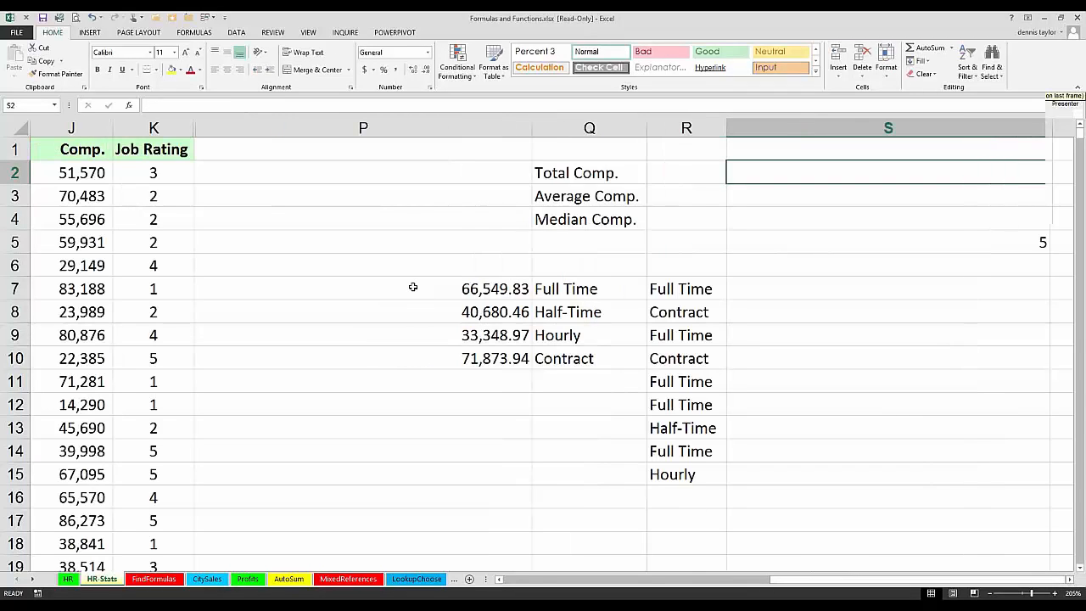
{"action": "left_click", "coordinate": [412, 285]}
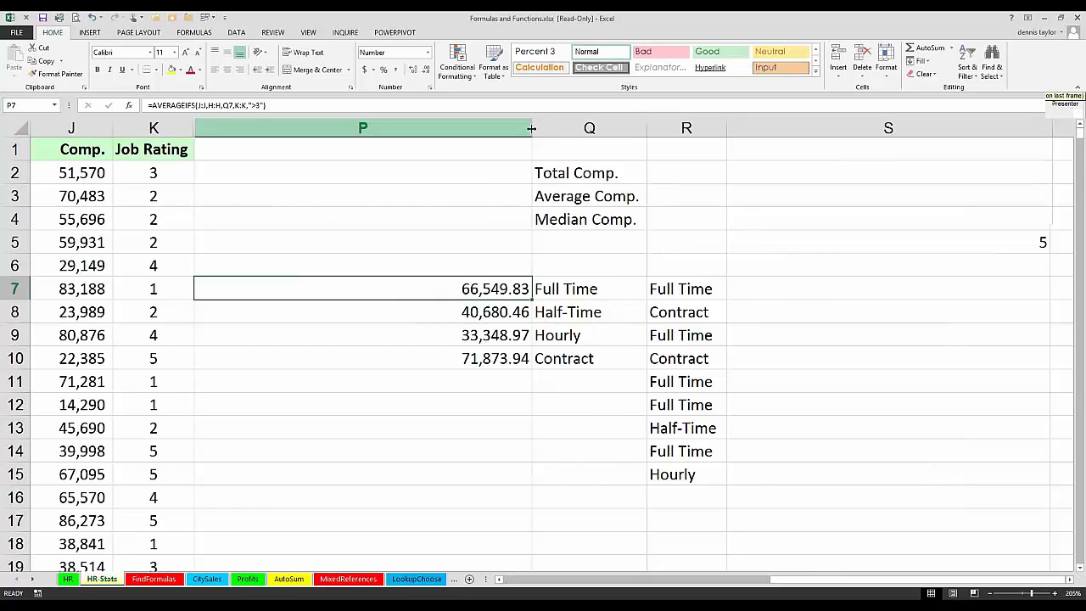
{"action": "left_click_drag", "start_coordinate": [532, 128], "coordinate": [615, 128]}
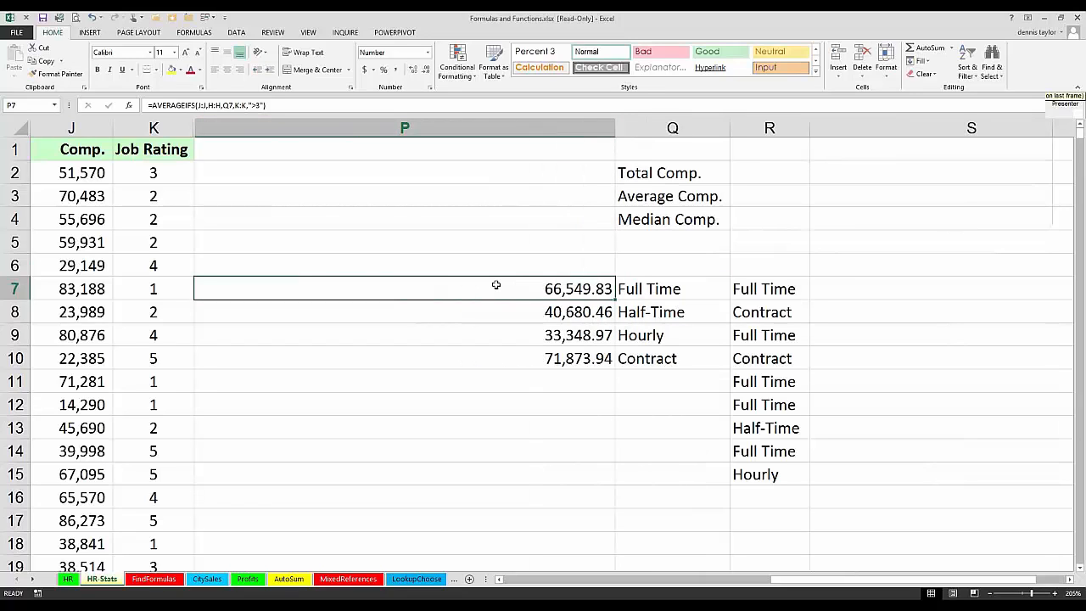
{"action": "double_click", "coordinate": [495, 286]}
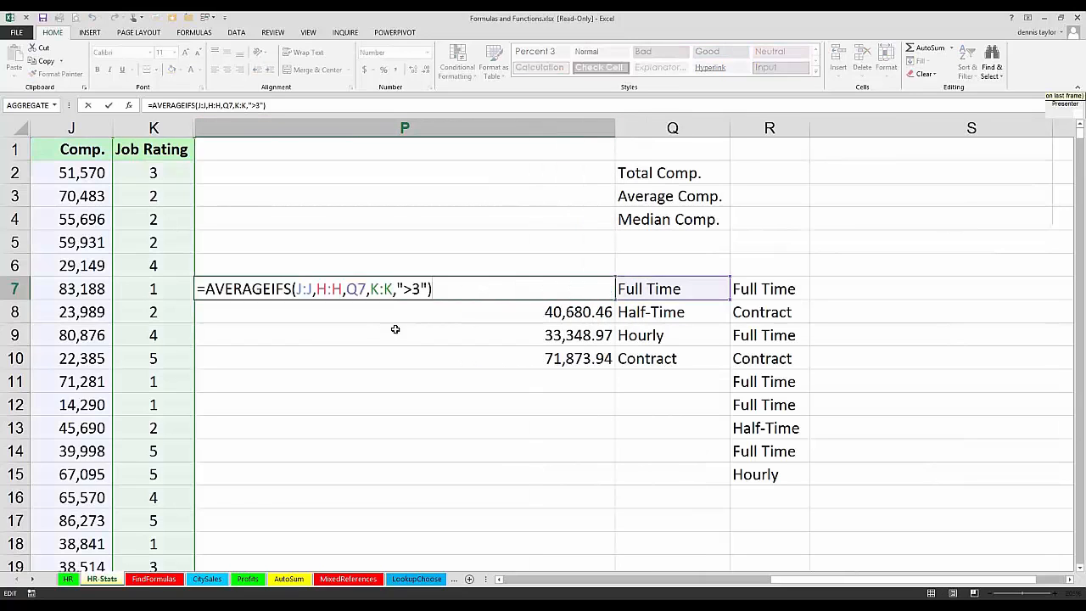
{"action": "left_click", "coordinate": [316, 288]}
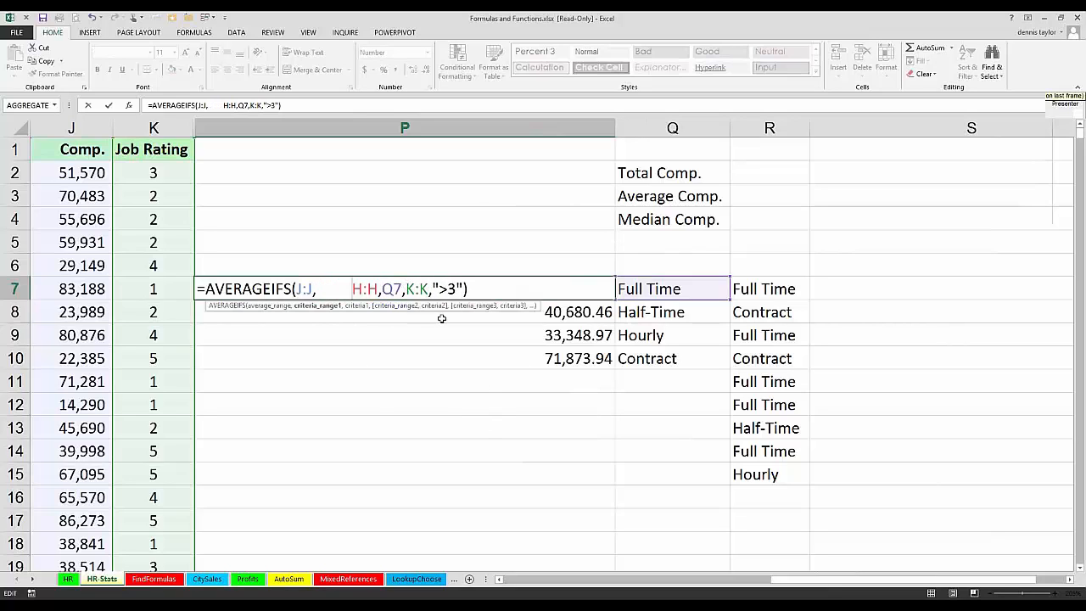
{"action": "key", "text": "Right"}
{"action": "key", "text": "Right"}
{"action": "key", "text": "Right"}
{"action": "key", "text": "Right"}
{"action": "key", "text": "Right"}
{"action": "key", "text": "Right"}
{"action": "key", "text": "Right"}
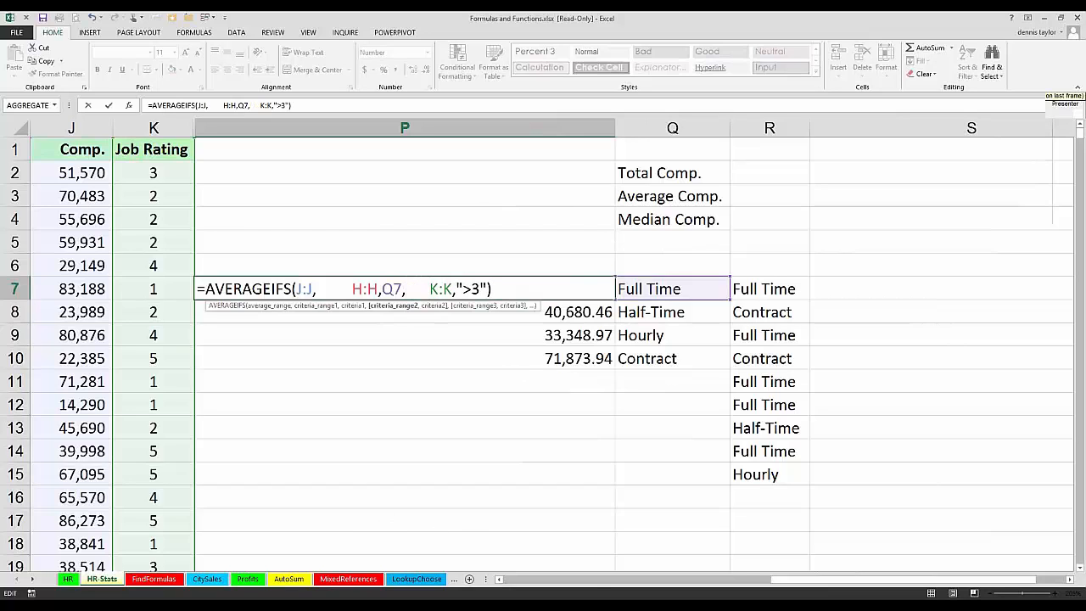
Step: Examine P7's AVERAGEIFS arguments: the average range J:J and the criteria pairs H:H,Q7 and K:K,">3" against the data columns
{"action": "left_click", "coordinate": [501, 579]}
{"action": "left_click", "coordinate": [500, 580]}
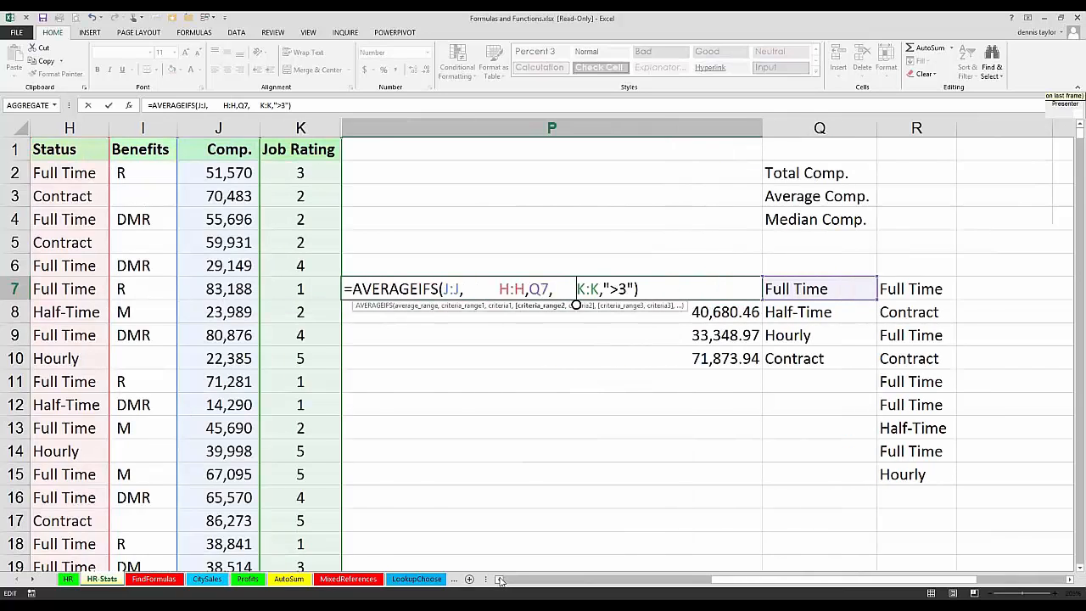
{"action": "left_click", "coordinate": [500, 579]}
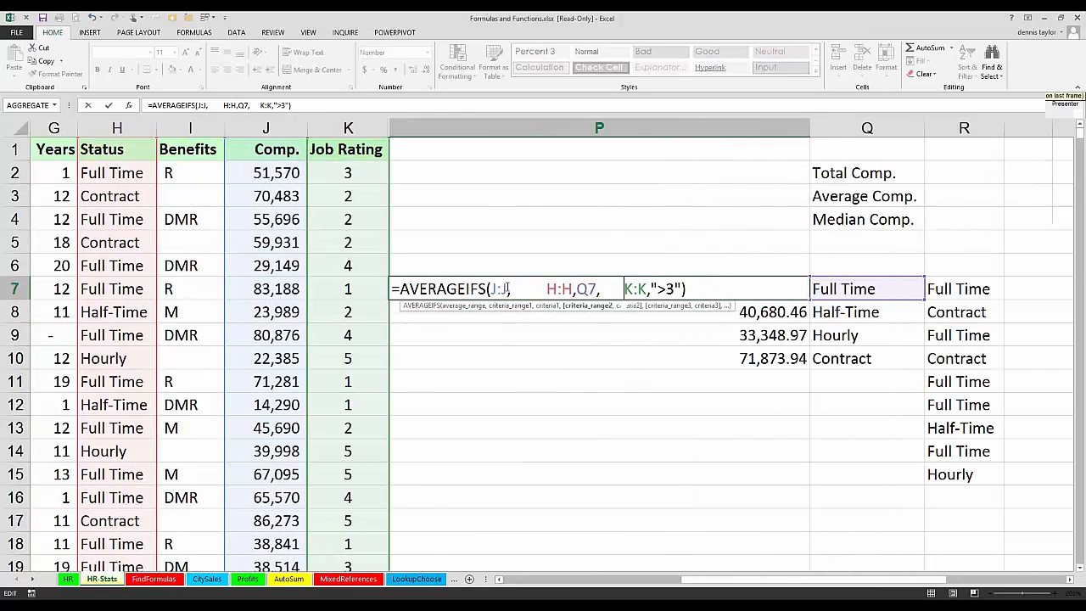
{"action": "left_click_drag", "start_coordinate": [507, 288], "coordinate": [491, 289]}
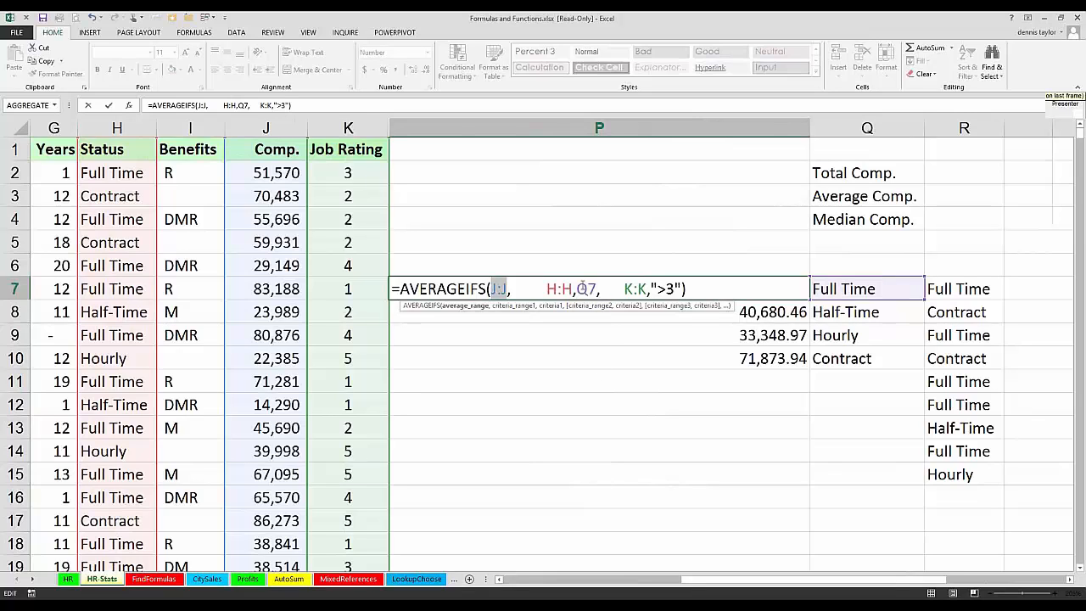
{"action": "left_click_drag", "start_coordinate": [600, 290], "coordinate": [545, 288]}
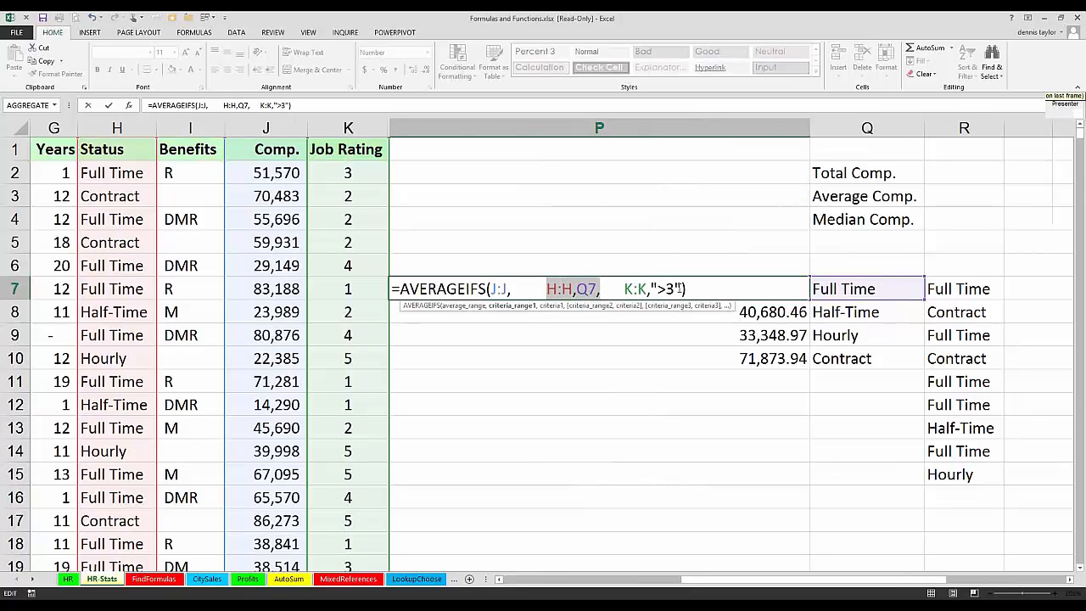
{"action": "left_click_drag", "start_coordinate": [682, 288], "coordinate": [624, 288]}
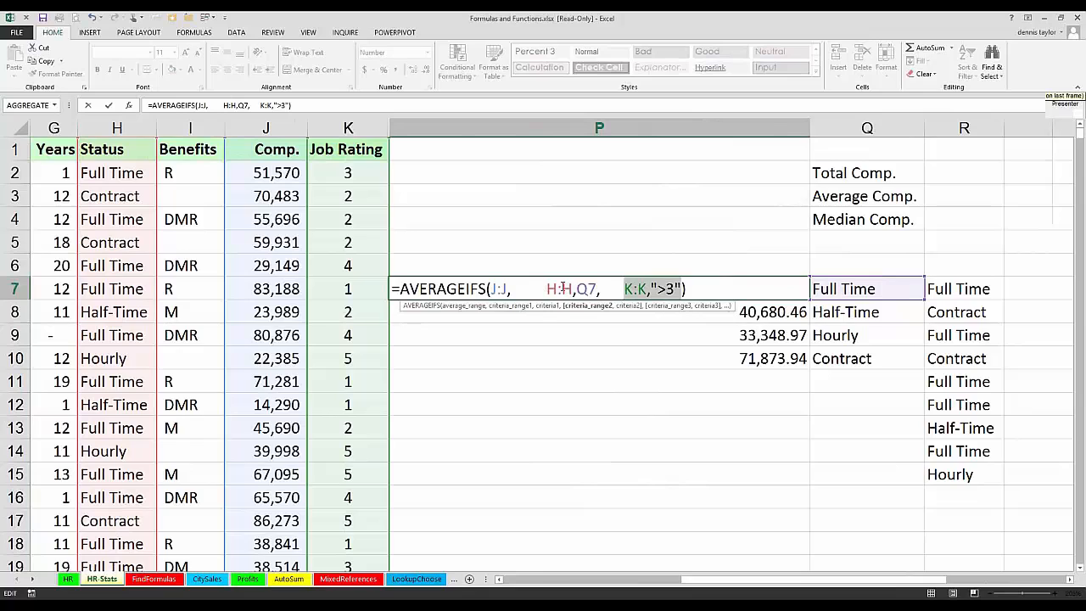
{"action": "left_click_drag", "start_coordinate": [547, 288], "coordinate": [681, 289]}
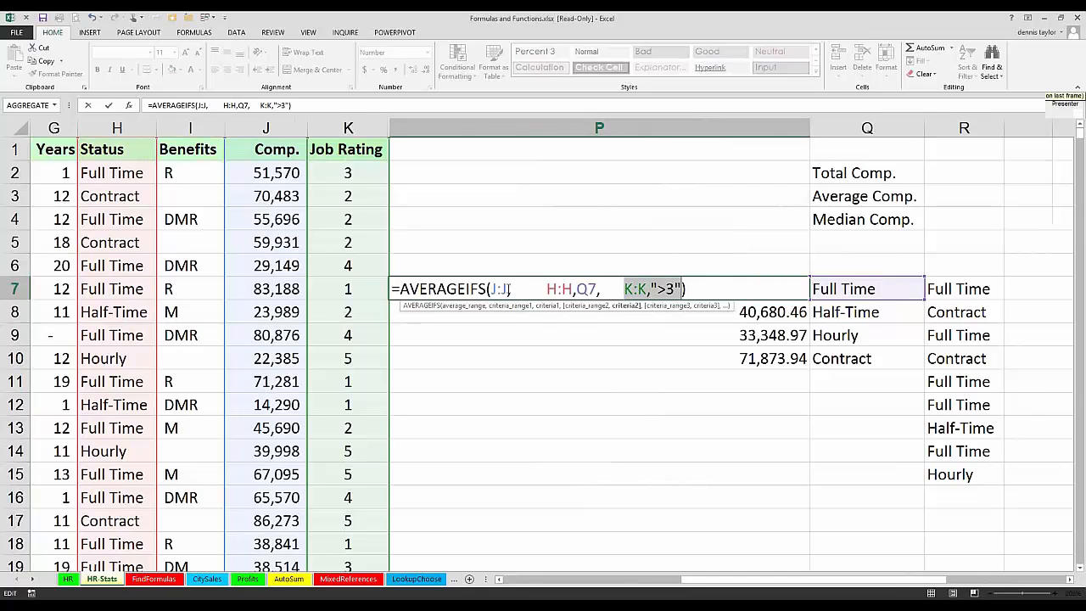
Step: Remove the extra spaces before H:H and before K:K in P7's AVERAGEIFS formula
{"action": "left_click", "coordinate": [514, 292]}
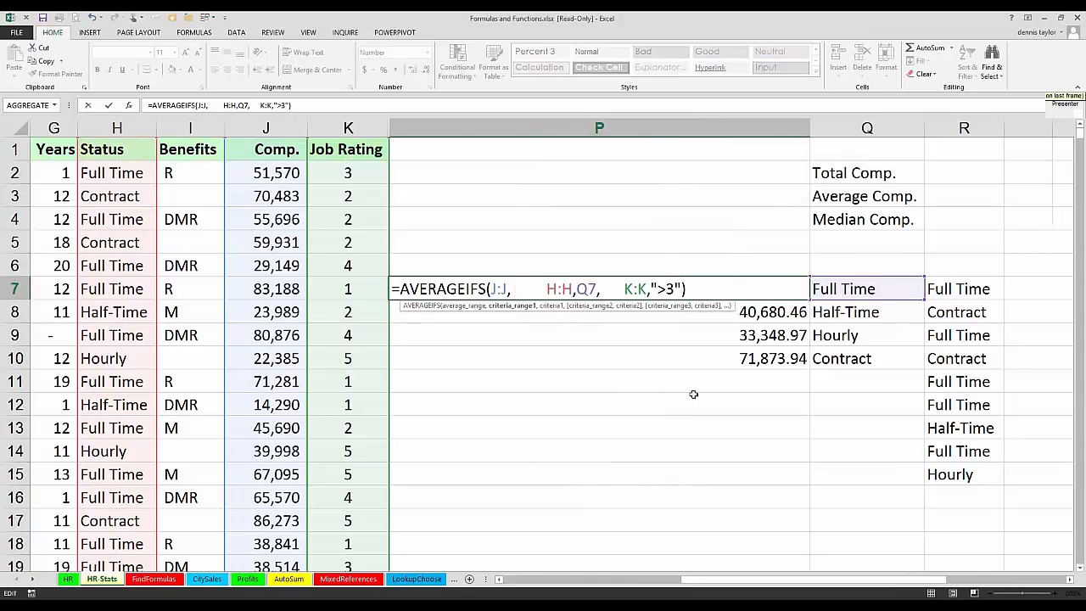
{"action": "key", "text": "Delete"}
{"action": "key", "text": "Delete"}
{"action": "key", "text": "Delete"}
{"action": "key", "text": "Delete"}
{"action": "key", "text": "Delete"}
{"action": "key", "text": "Delete"}
{"action": "key", "text": "Delete"}
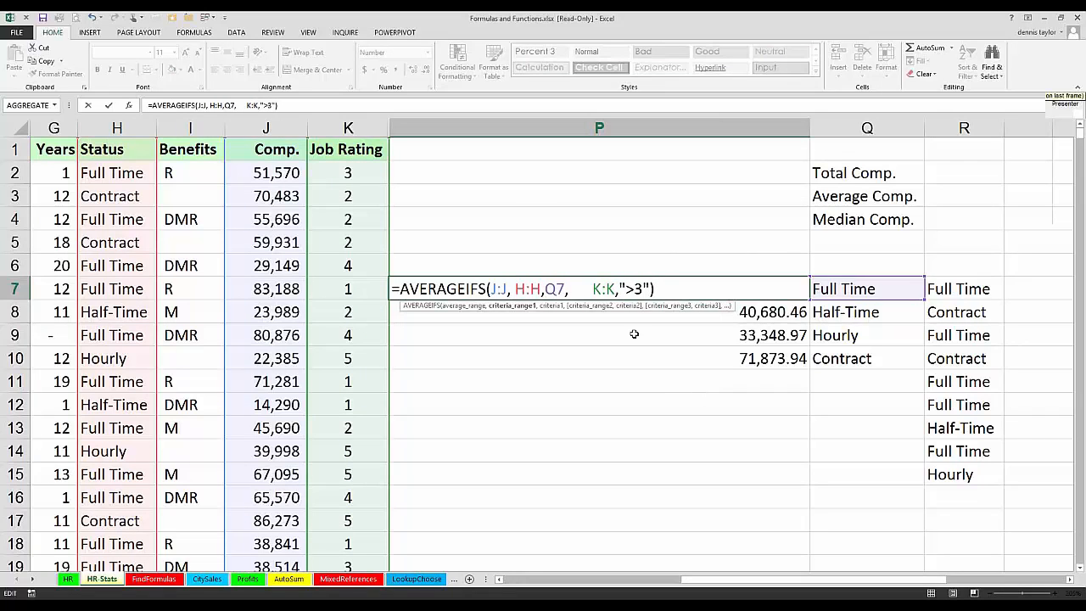
{"action": "key", "text": "Delete"}
{"action": "key", "text": "Right"}
{"action": "key", "text": "Right"}
{"action": "key", "text": "Right"}
{"action": "key", "text": "Right"}
{"action": "key", "text": "Right"}
{"action": "key", "text": "Right"}
{"action": "key", "text": "Right"}
{"action": "key", "text": "Delete"}
{"action": "key", "text": "Delete"}
{"action": "key", "text": "Delete"}
{"action": "key", "text": "Delete"}
{"action": "key", "text": "Delete"}
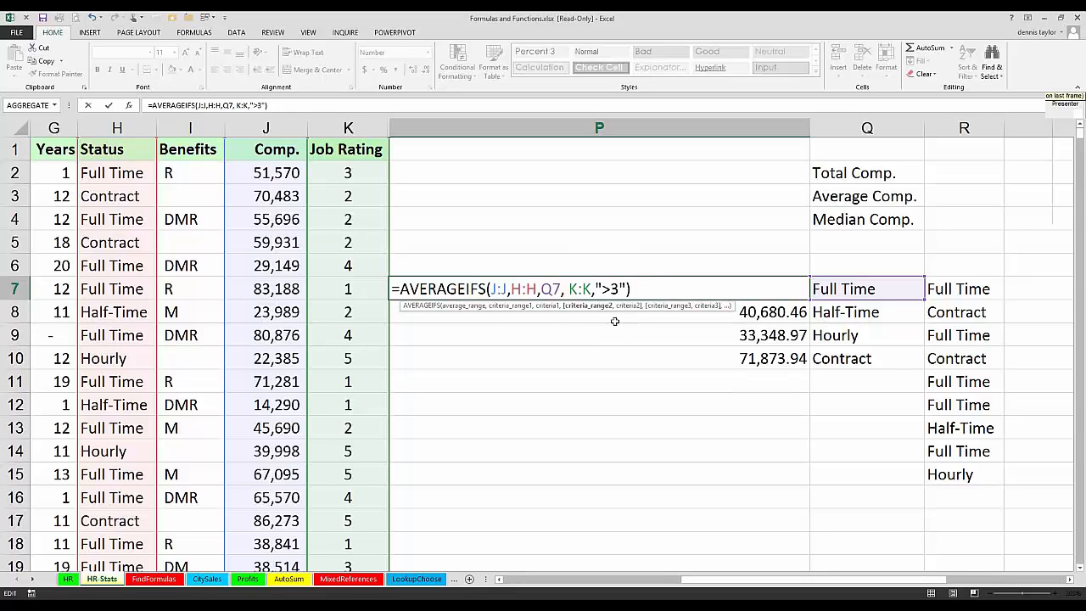
{"action": "key", "text": "Delete"}
Step: Add a third criteria pair, G:G with ">9", to P7's AVERAGEIFS formula and enter it
{"action": "key", "text": "Right"}
{"action": "key", "text": "Right"}
{"action": "key", "text": "Right"}
{"action": "key", "text": "Right"}
{"action": "key", "text": "Right"}
{"action": "key", "text": "Right"}
{"action": "key", "text": "Right"}
{"action": "key", "text": "Right"}
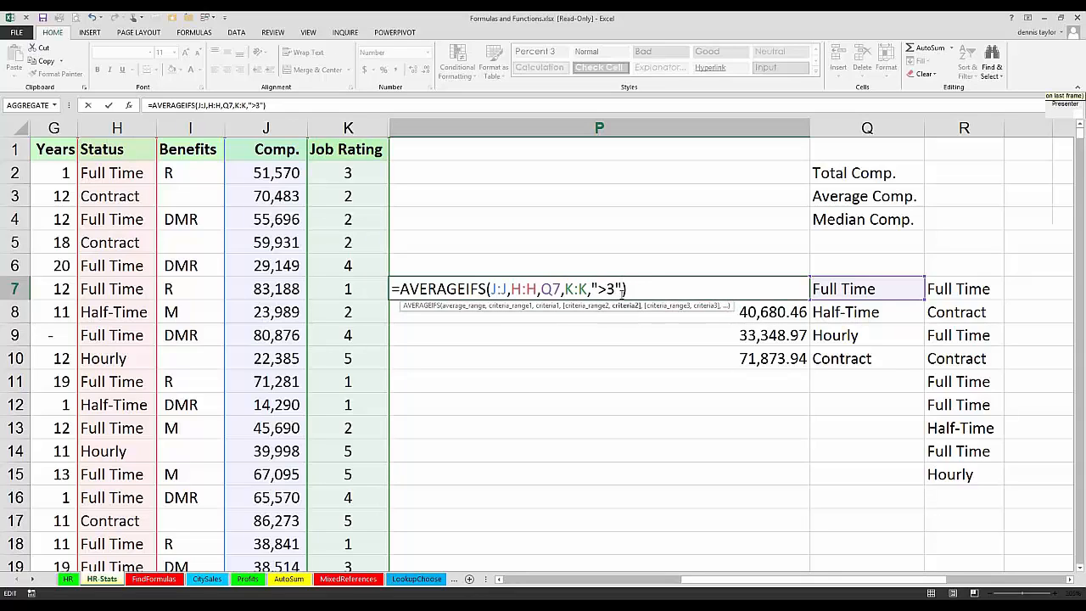
{"action": "type", "text": ","}
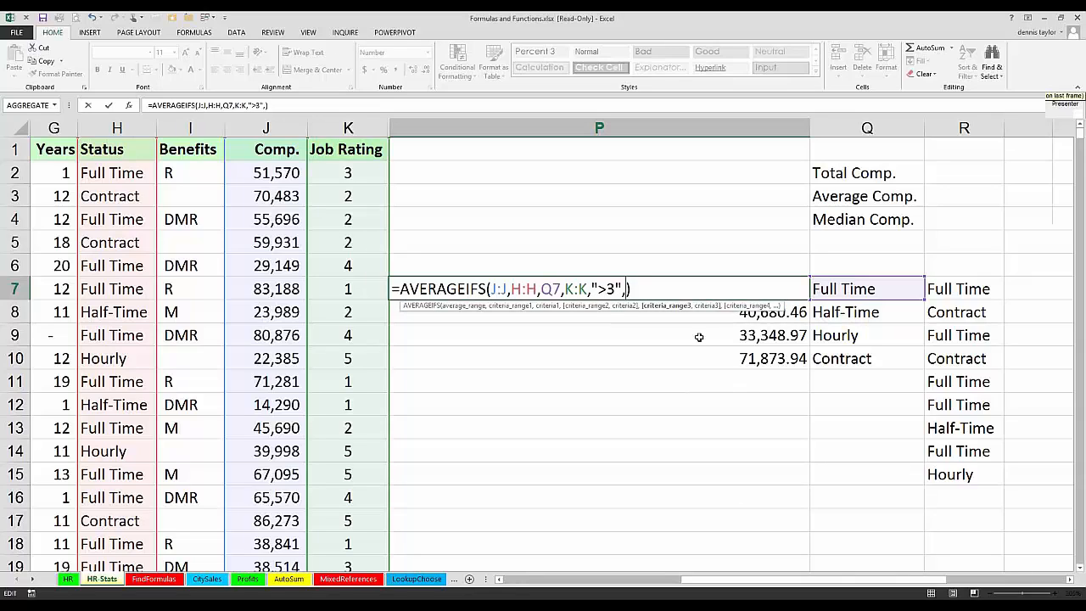
{"action": "left_click", "coordinate": [40, 127]}
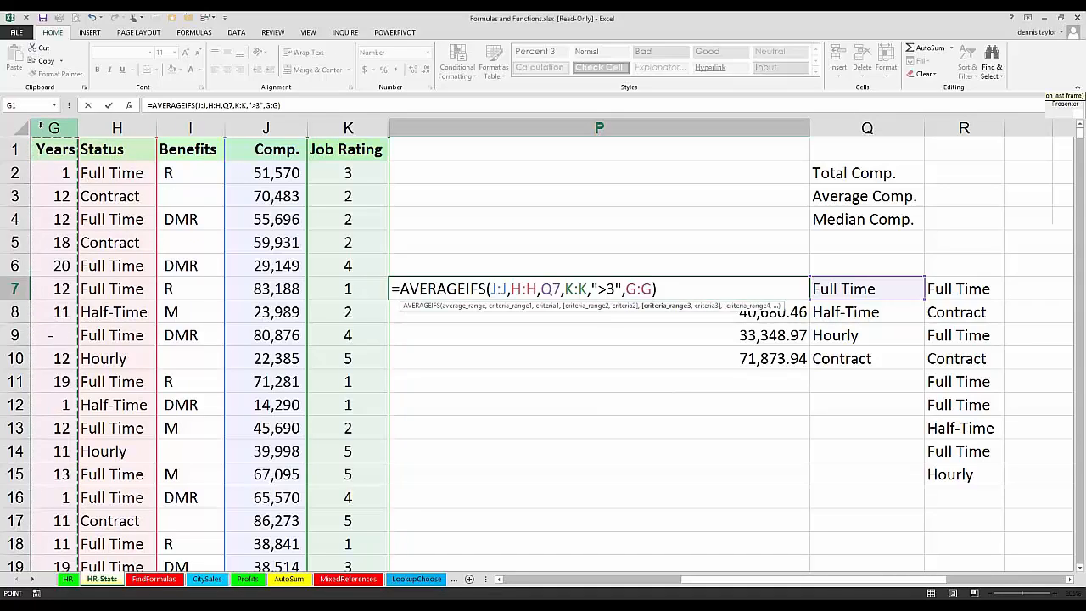
{"action": "type", "text": ">"}
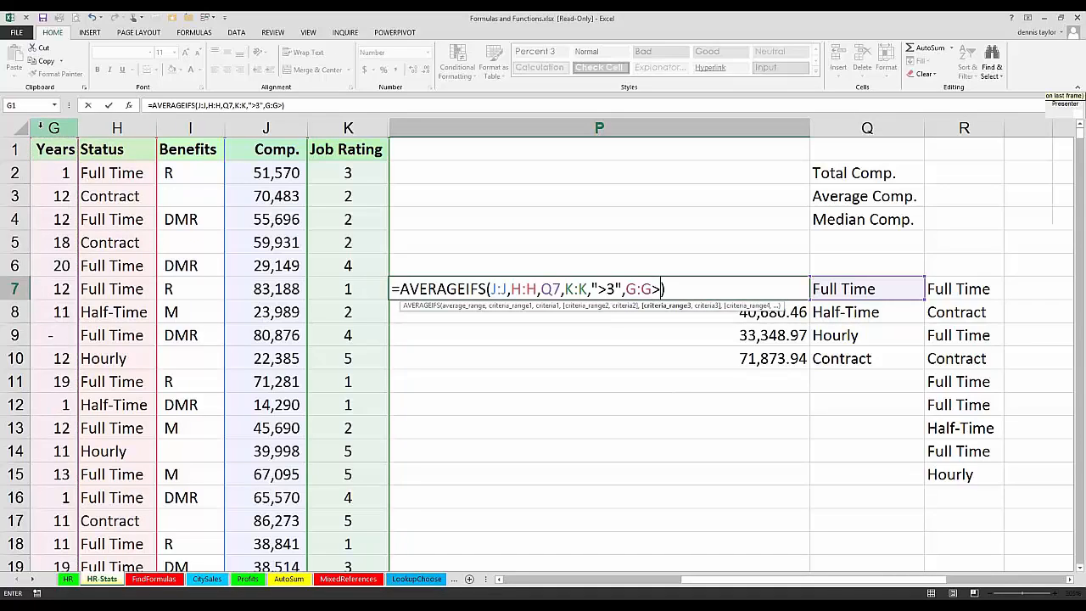
{"action": "key", "text": "BackSpace"}
{"action": "type", "text": ",\""}
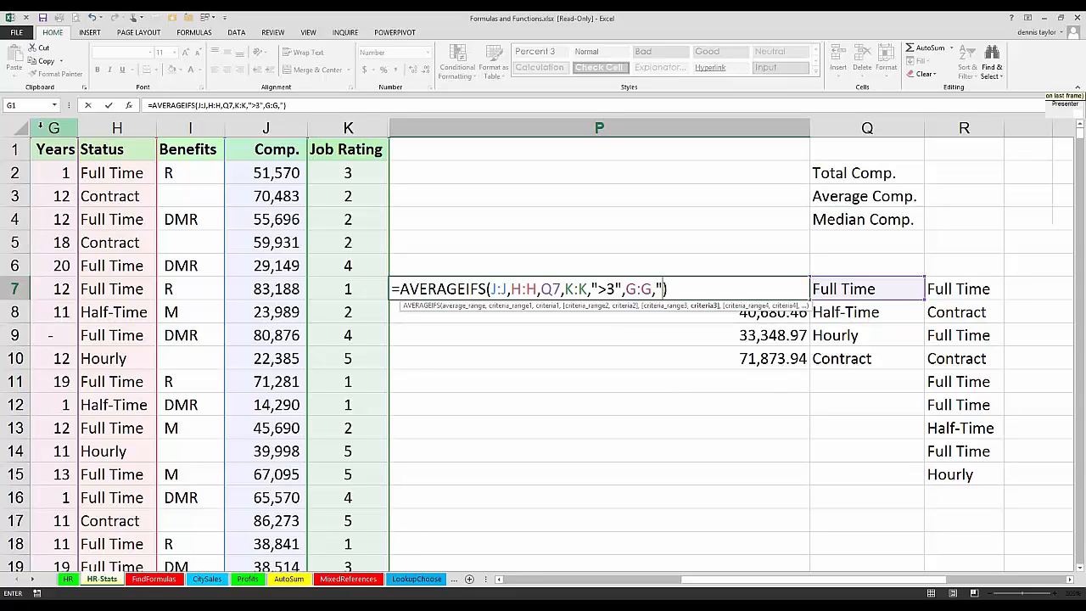
{"action": "type", "text": ">9\""}
{"action": "key", "text": "ctrl+Return"}
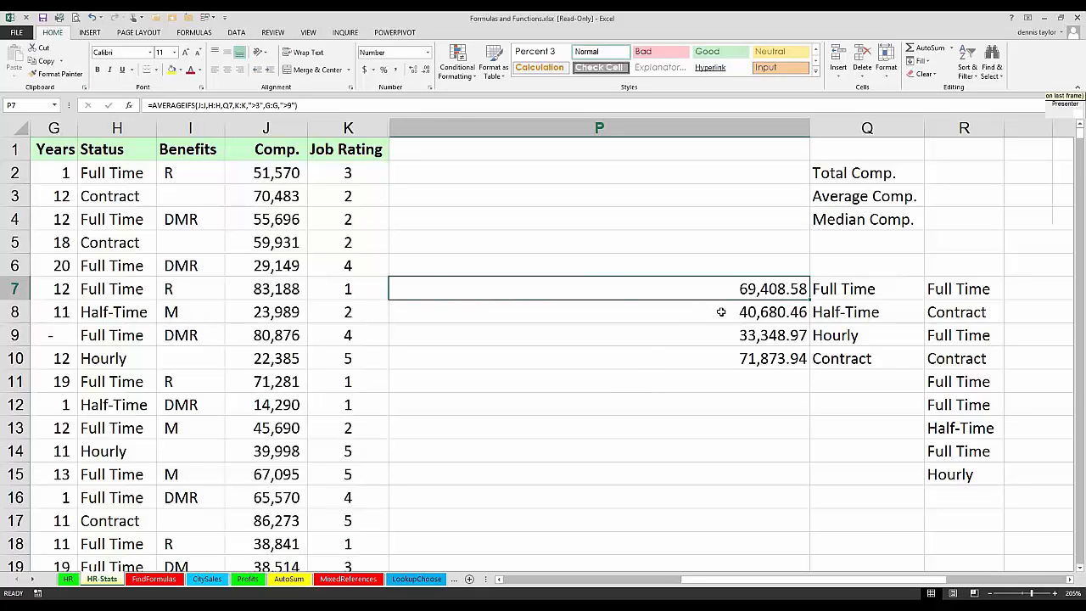
Step: Edit P7's AVERAGEIFS formula so its column J, H, K and G ranges start at row 2
{"action": "key", "text": "F2"}
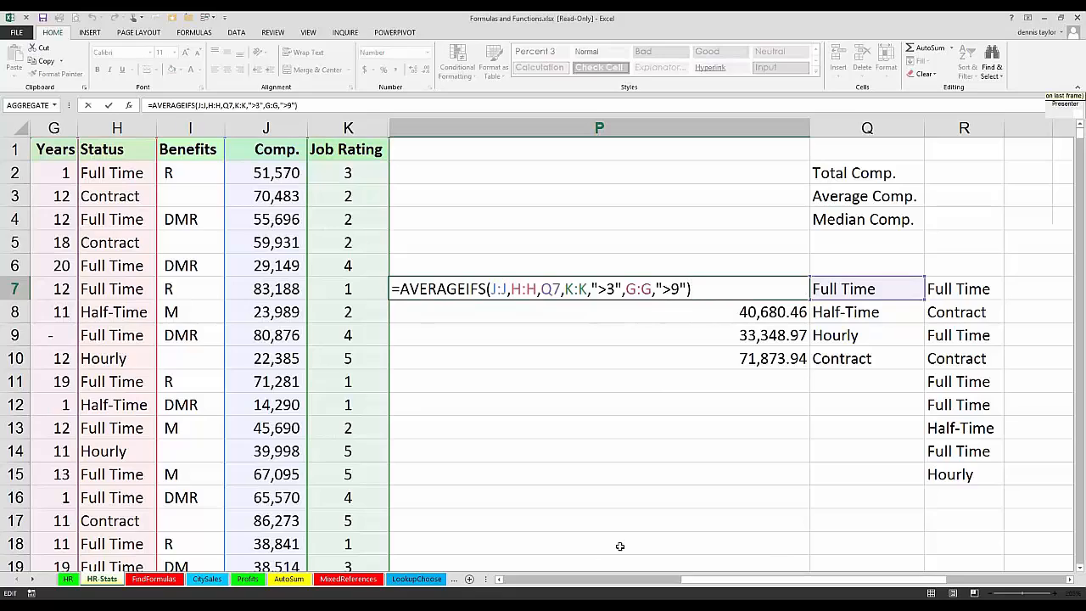
{"action": "double_click", "coordinate": [505, 288]}
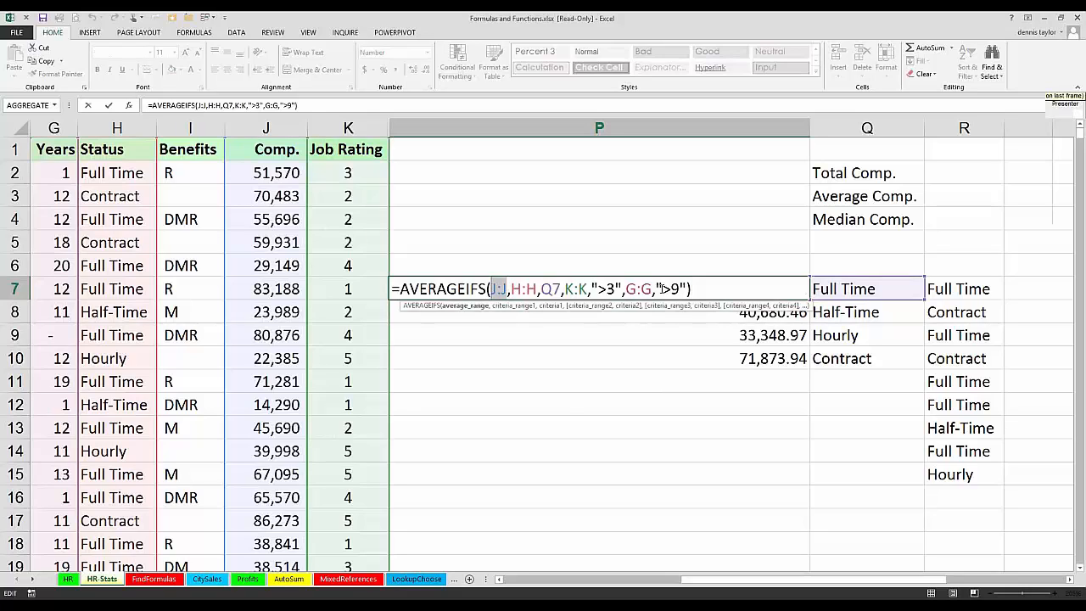
{"action": "left_click", "coordinate": [497, 288]}
{"action": "type", "text": "2"}
{"action": "left_click", "coordinate": [531, 289]}
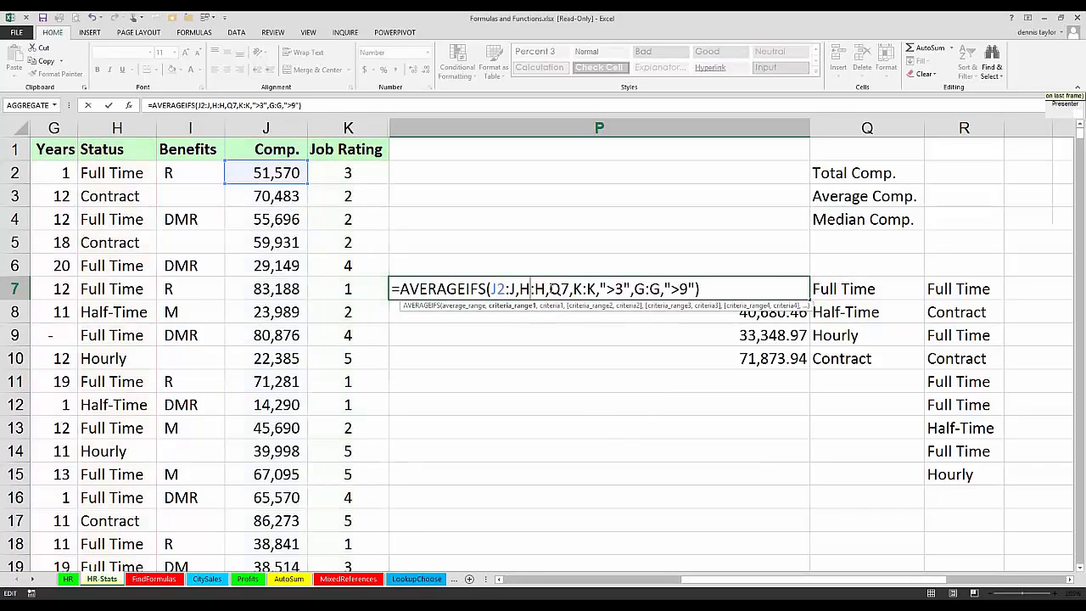
{"action": "type", "text": "2"}
{"action": "left_click", "coordinate": [594, 288]}
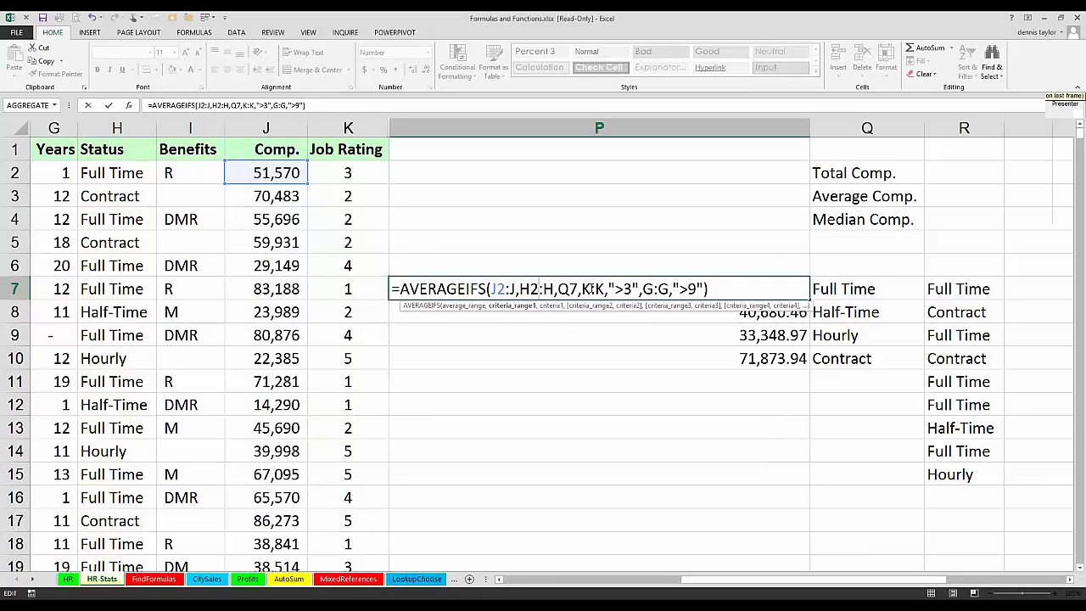
{"action": "type", "text": "2"}
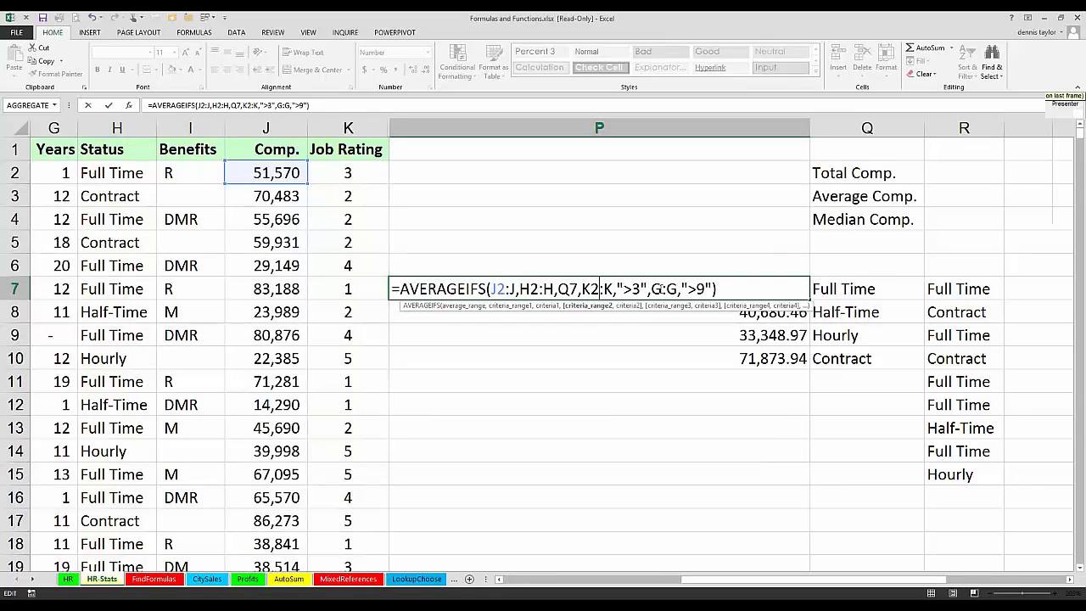
{"action": "left_click", "coordinate": [660, 288]}
{"action": "type", "text": "2"}
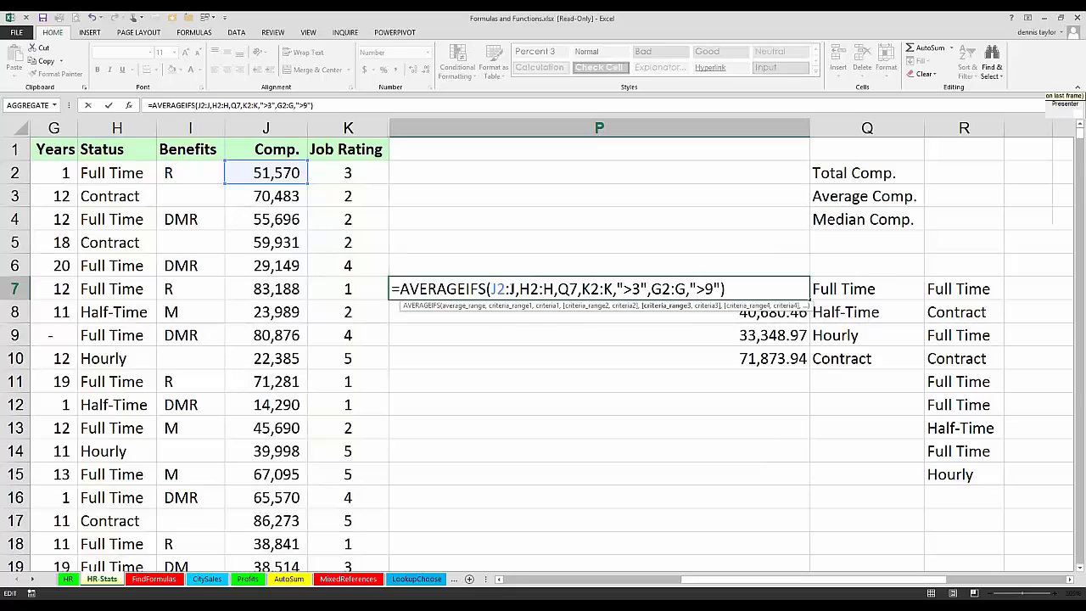
Step: End all four ranges in P7's formula at row 699, enter it, and widen column P
{"action": "left_click", "coordinate": [514, 289]}
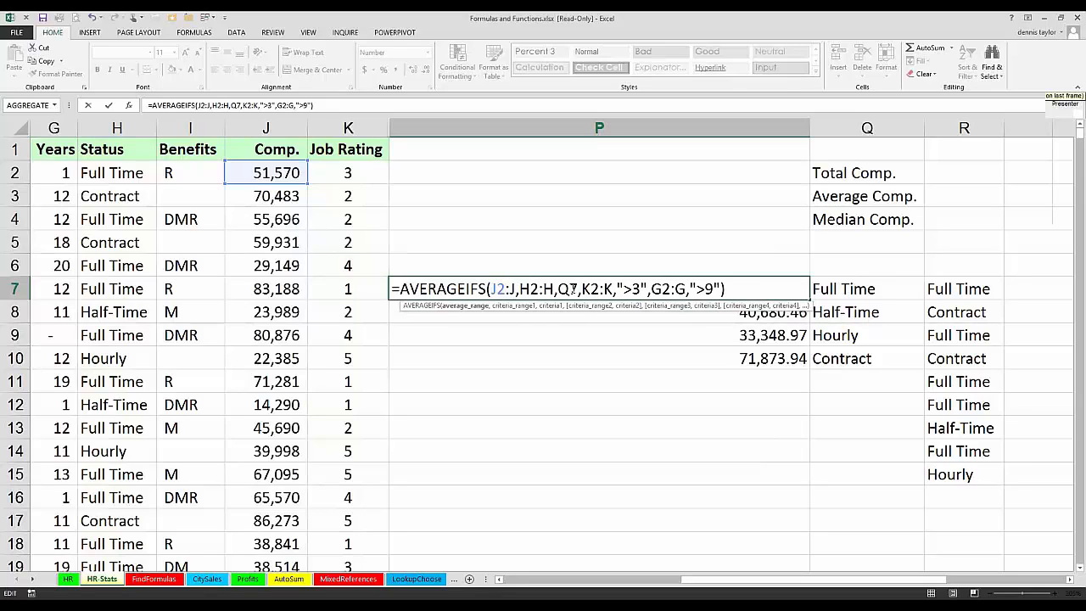
{"action": "type", "text": "699"}
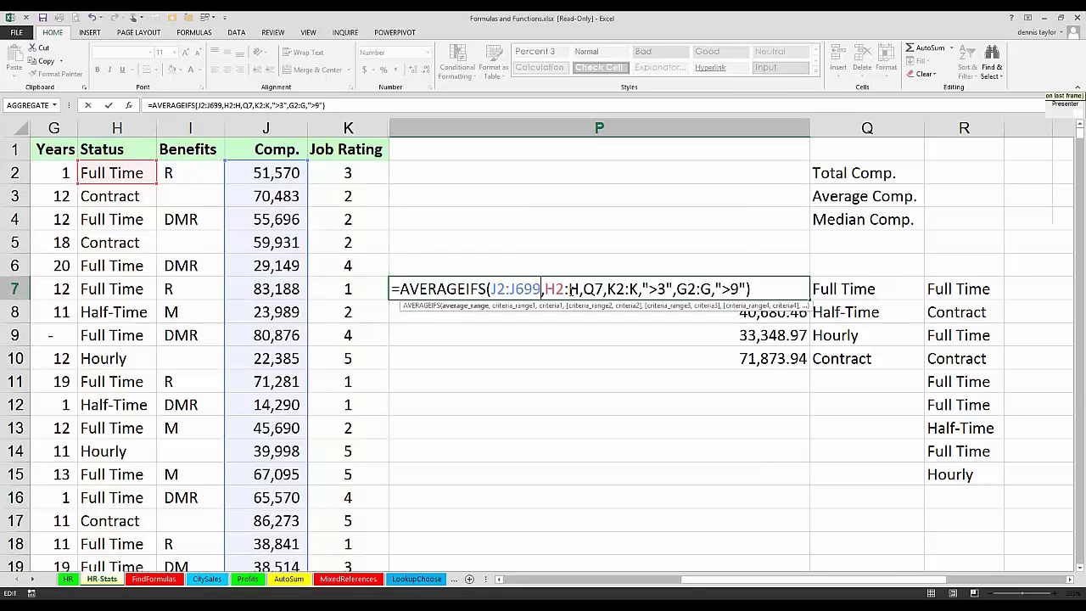
{"action": "left_click", "coordinate": [580, 290]}
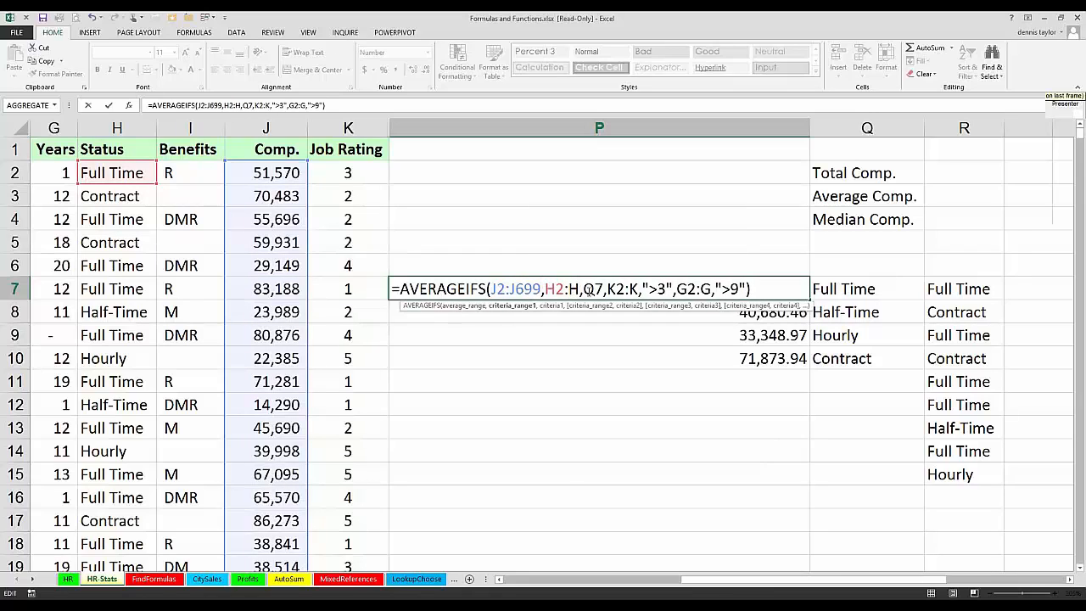
{"action": "type", "text": "699"}
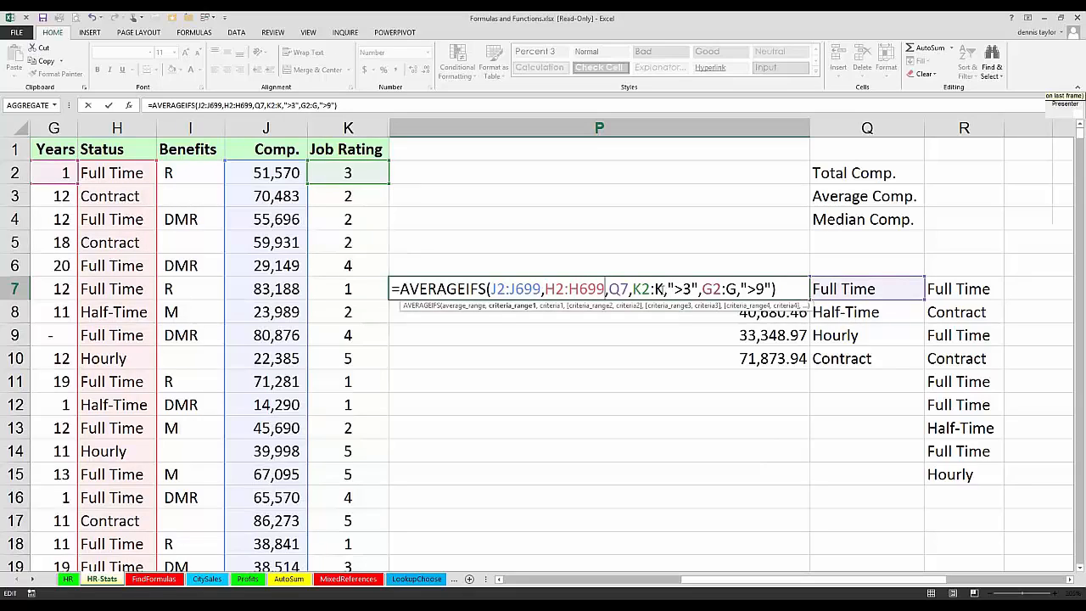
{"action": "left_click", "coordinate": [663, 289]}
{"action": "type", "text": "699"}
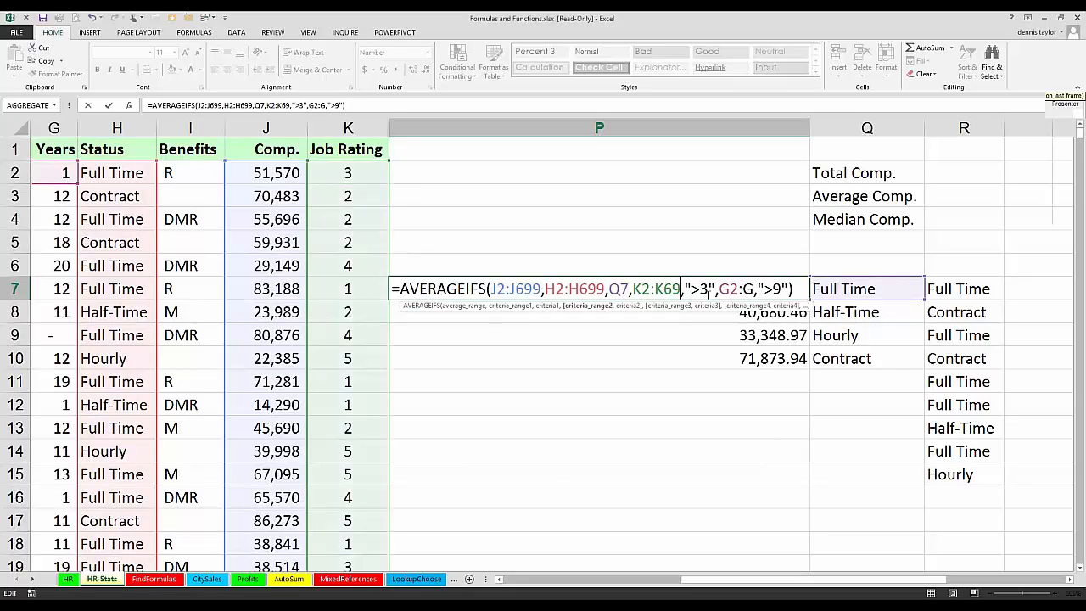
{"action": "left_click", "coordinate": [761, 289]}
{"action": "type", "text": "699"}
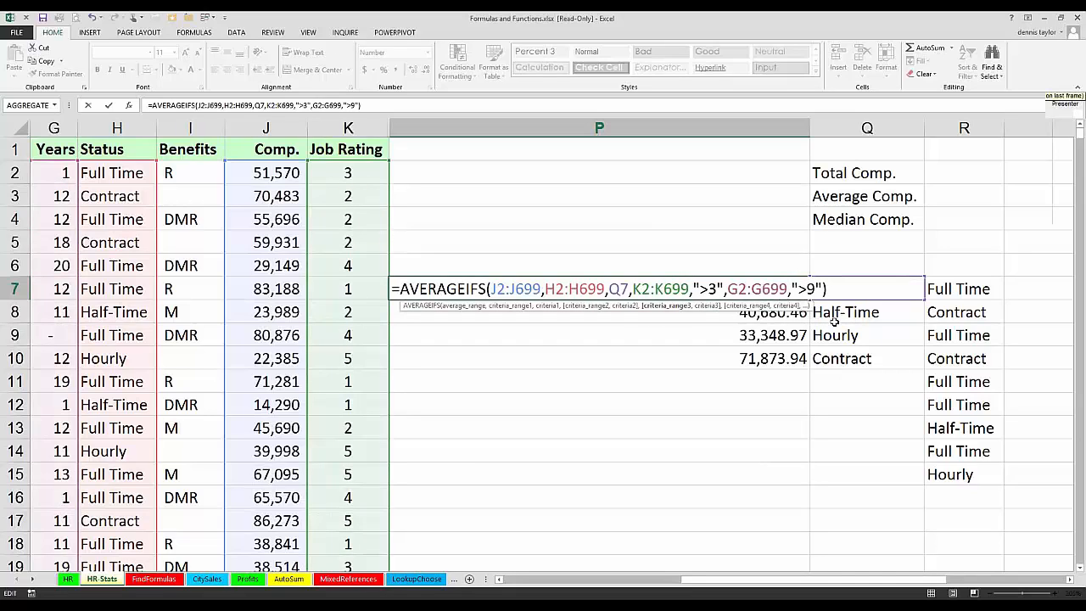
{"action": "key", "text": "Return"}
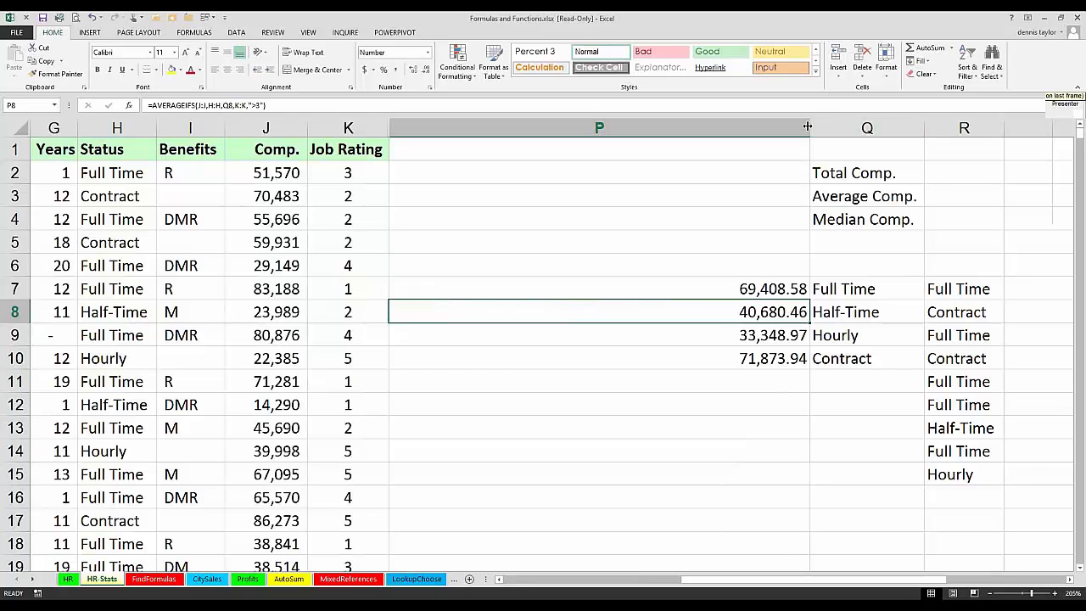
{"action": "left_click_drag", "start_coordinate": [808, 127], "coordinate": [981, 131]}
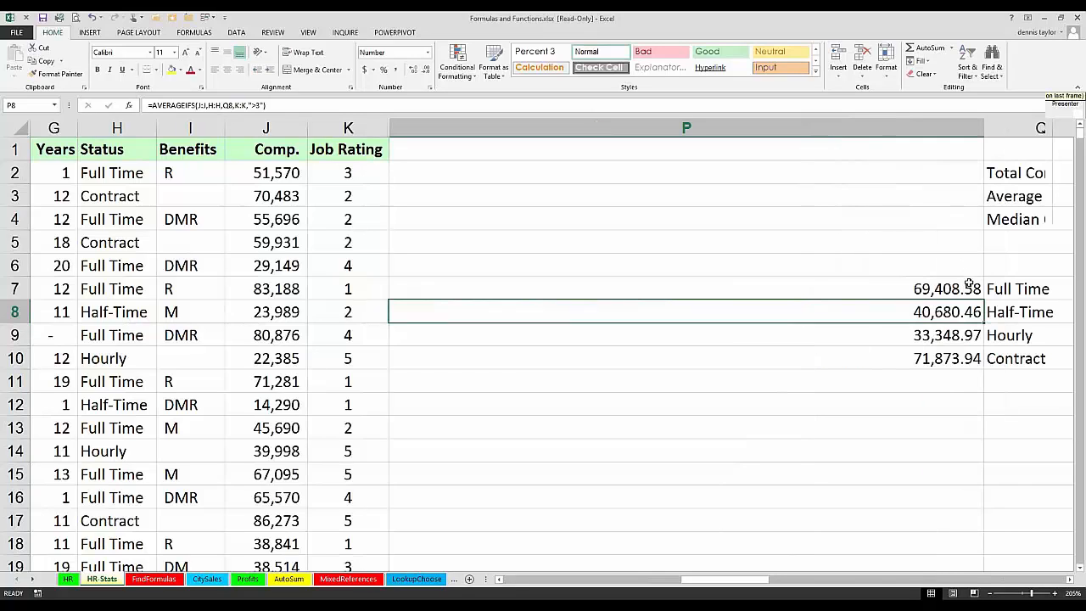
Step: Check the last data row of the Comp. column and review the ranges in P7's formula without changing it
{"action": "left_click", "coordinate": [290, 273]}
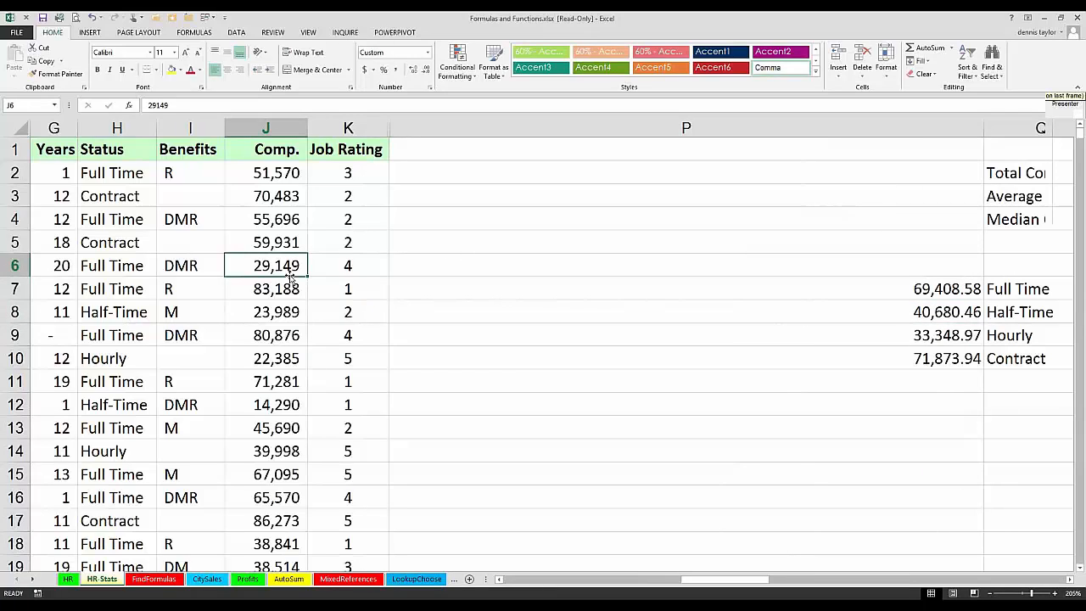
{"action": "key", "text": "ctrl+Down"}
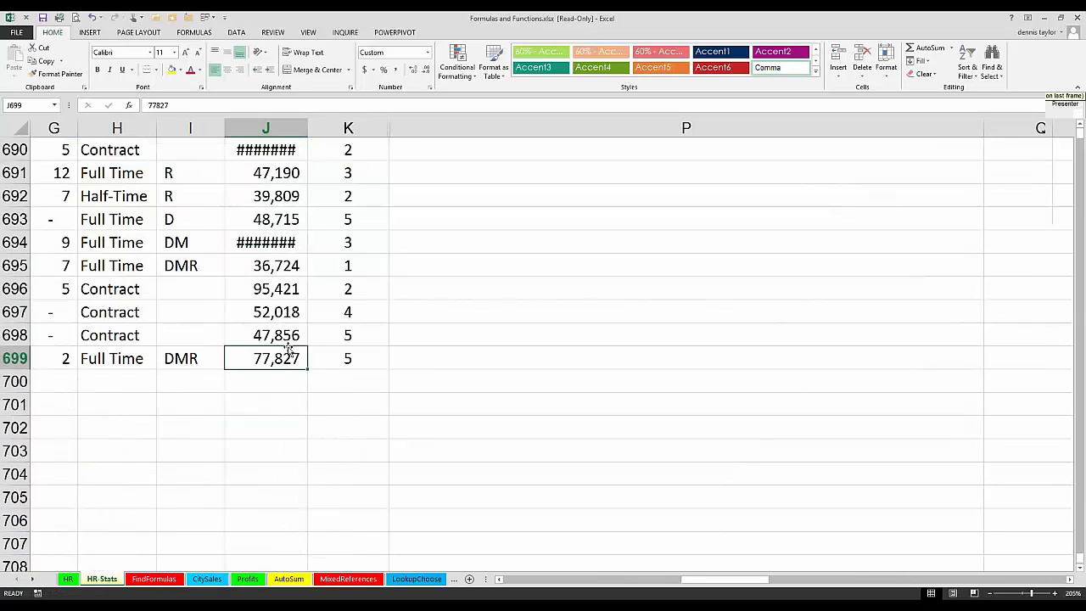
{"action": "key", "text": "ctrl+Up"}
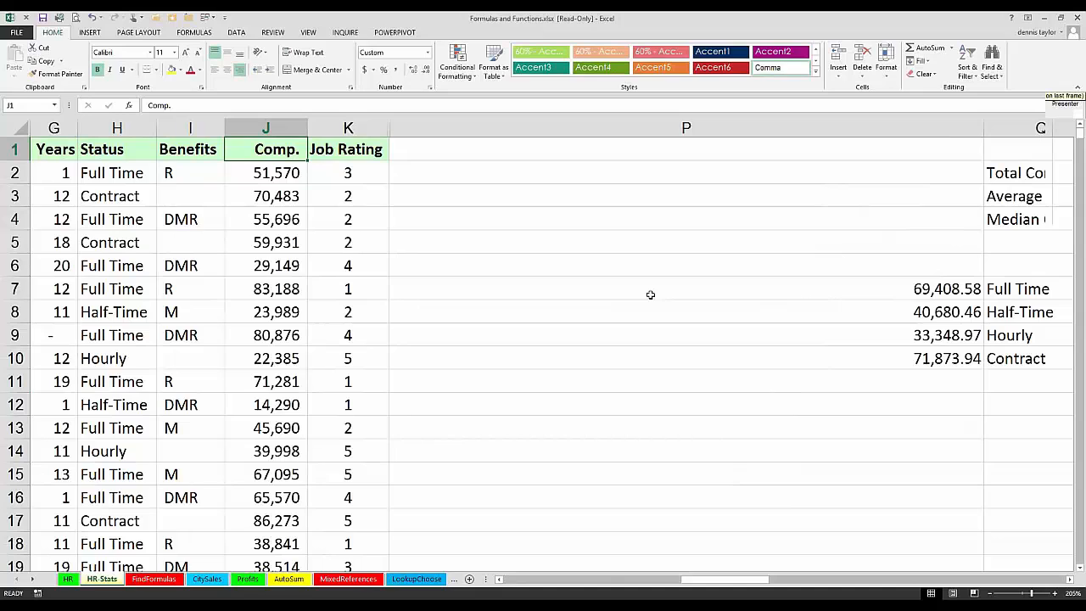
{"action": "double_click", "coordinate": [650, 294]}
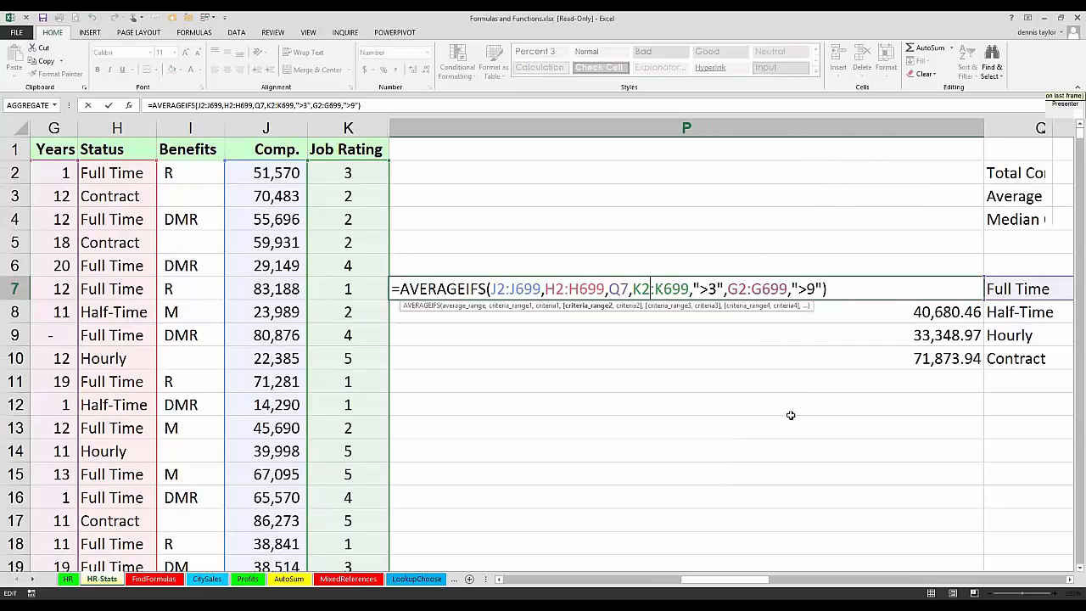
{"action": "key", "text": "Escape"}
Step: Enlarge the area showing sheet names to reveal more of the later sheets, and open the MixedNames sheet
{"action": "left_click", "coordinate": [36, 580]}
{"action": "left_click", "coordinate": [36, 580]}
{"action": "left_click", "coordinate": [35, 580]}
{"action": "left_click", "coordinate": [36, 580]}
{"action": "left_click", "coordinate": [36, 580]}
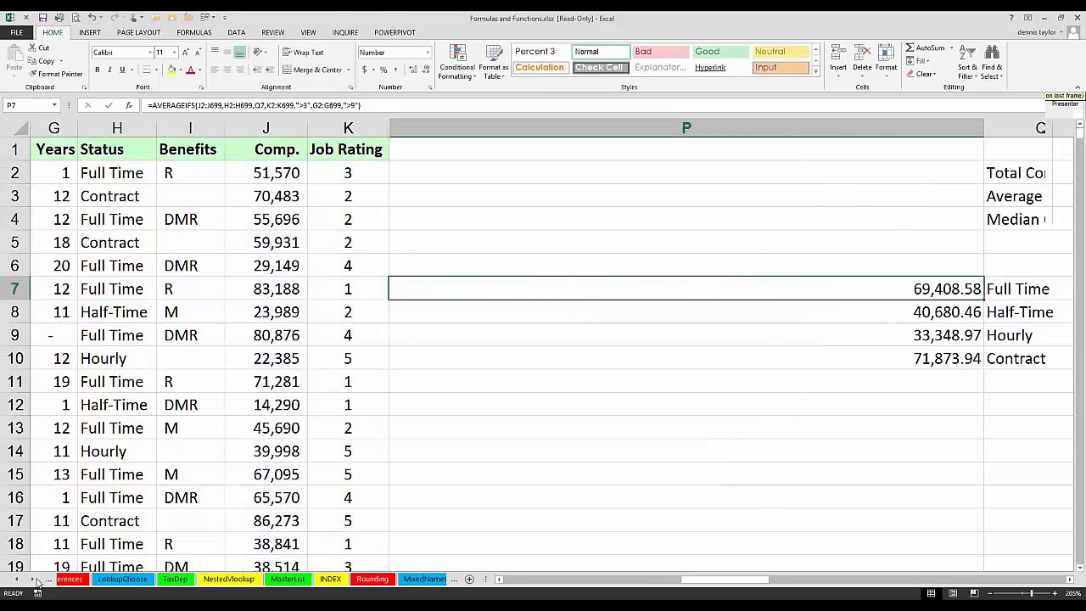
{"action": "left_click", "coordinate": [36, 580]}
{"action": "left_click", "coordinate": [35, 580]}
{"action": "left_click", "coordinate": [36, 580]}
{"action": "left_click", "coordinate": [36, 580]}
{"action": "left_click", "coordinate": [36, 580]}
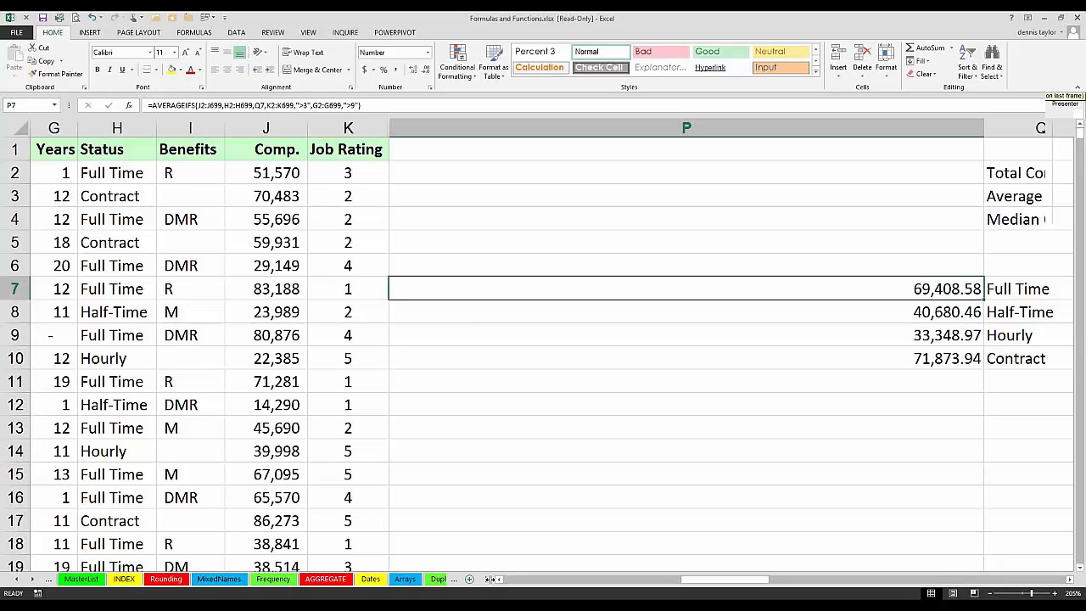
{"action": "left_click_drag", "start_coordinate": [489, 580], "coordinate": [842, 561]}
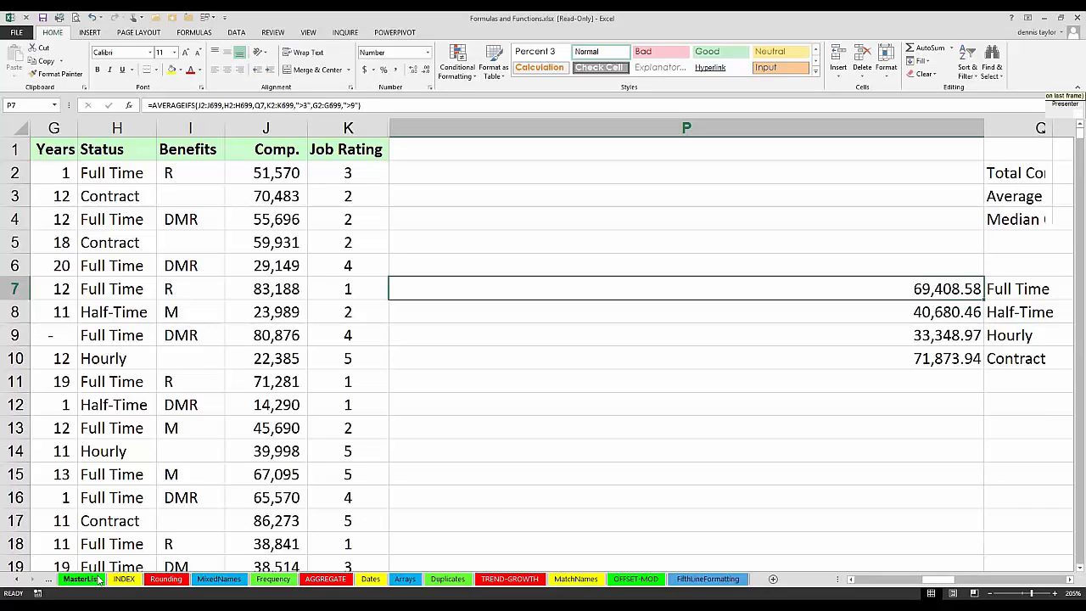
{"action": "left_click", "coordinate": [202, 579]}
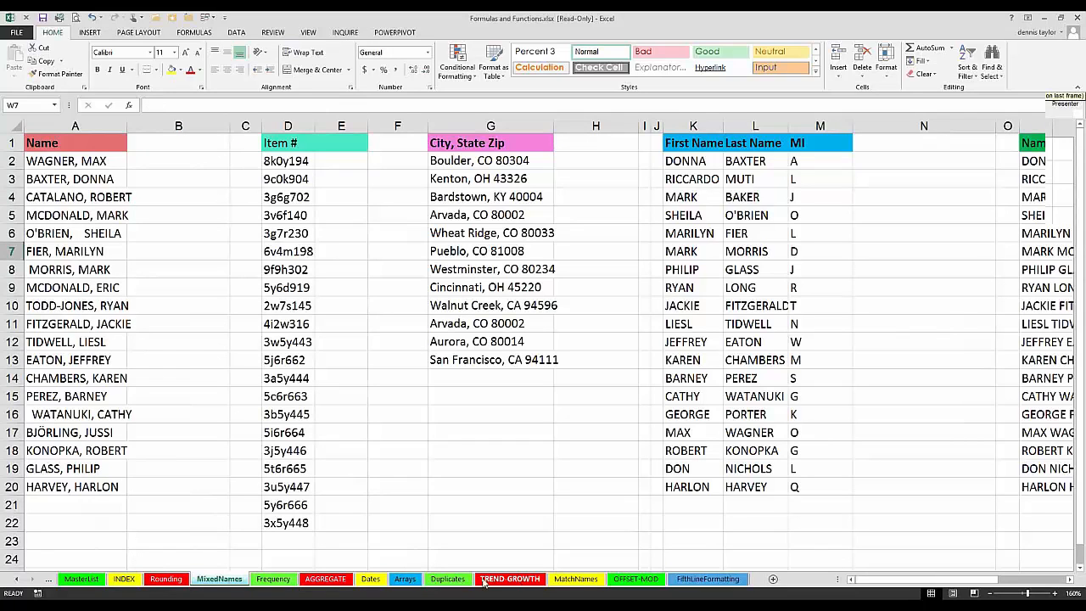
Step: Switch to the MasterList sheet and select cell F2 to view its MATCH formula
{"action": "left_click", "coordinate": [18, 580]}
{"action": "left_click", "coordinate": [18, 579]}
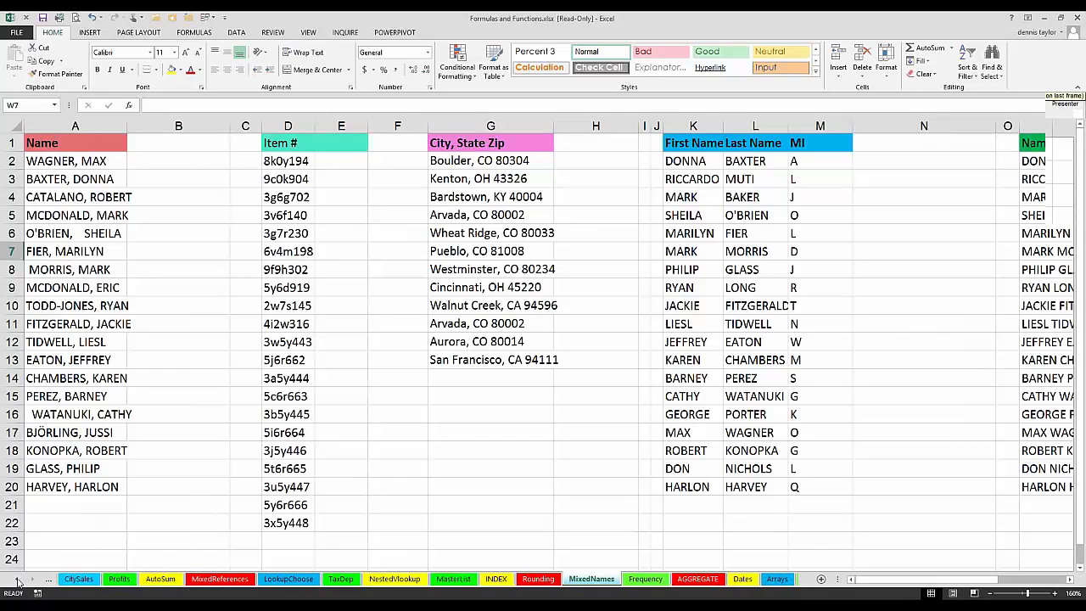
{"action": "left_click", "coordinate": [19, 579]}
{"action": "left_click", "coordinate": [19, 580]}
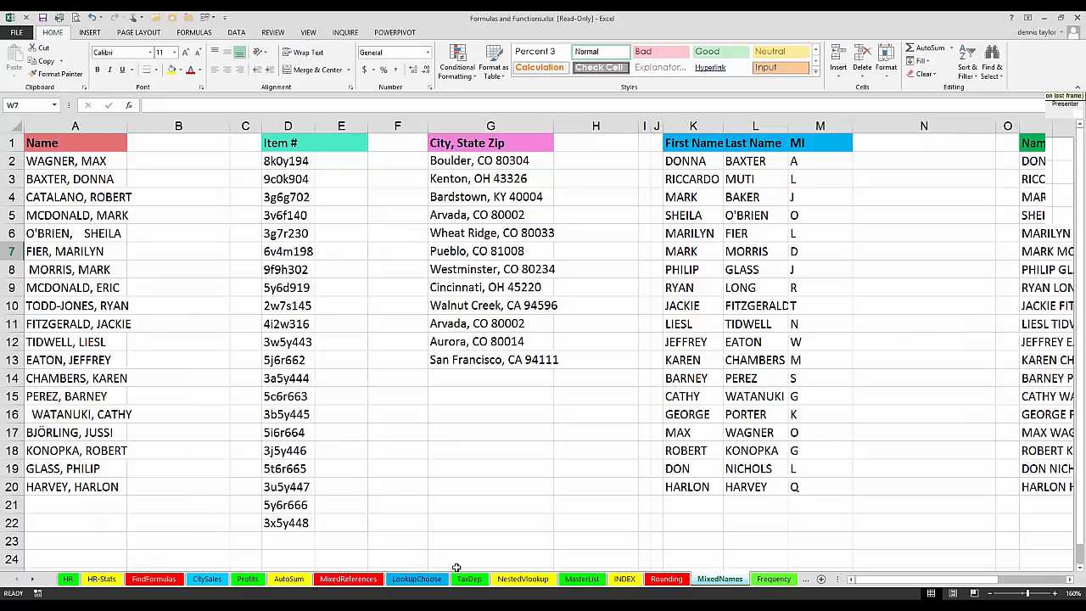
{"action": "left_click", "coordinate": [566, 579]}
{"action": "left_click", "coordinate": [676, 341]}
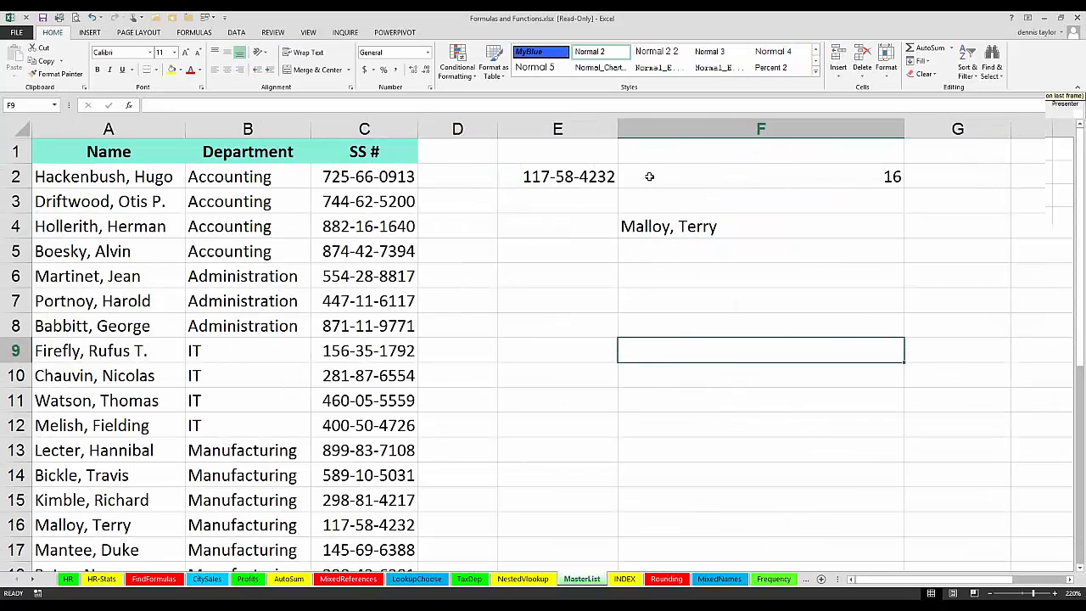
{"action": "key", "text": "Up"}
{"action": "key", "text": "Up"}
{"action": "key", "text": "Up"}
{"action": "key", "text": "Up"}
{"action": "key", "text": "Up"}
{"action": "key", "text": "Up"}
{"action": "key", "text": "Up"}
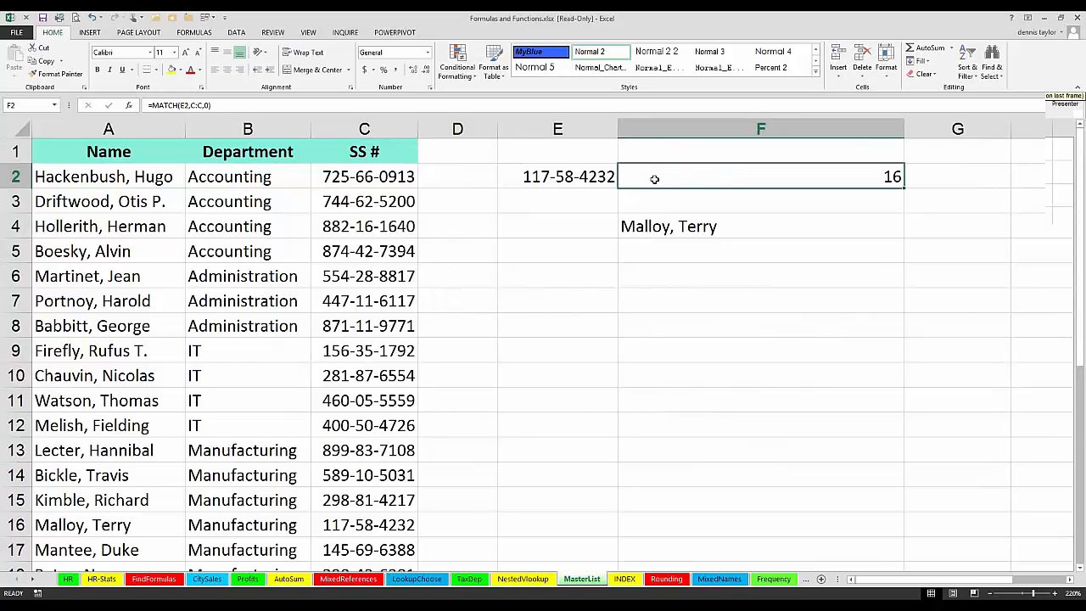
Step: Wrap F2's MATCH formula in IFERROR with "n F" as the error value, giving =IFERROR(MATCH(E2,C:C,0),"n F")
{"action": "double_click", "coordinate": [630, 177]}
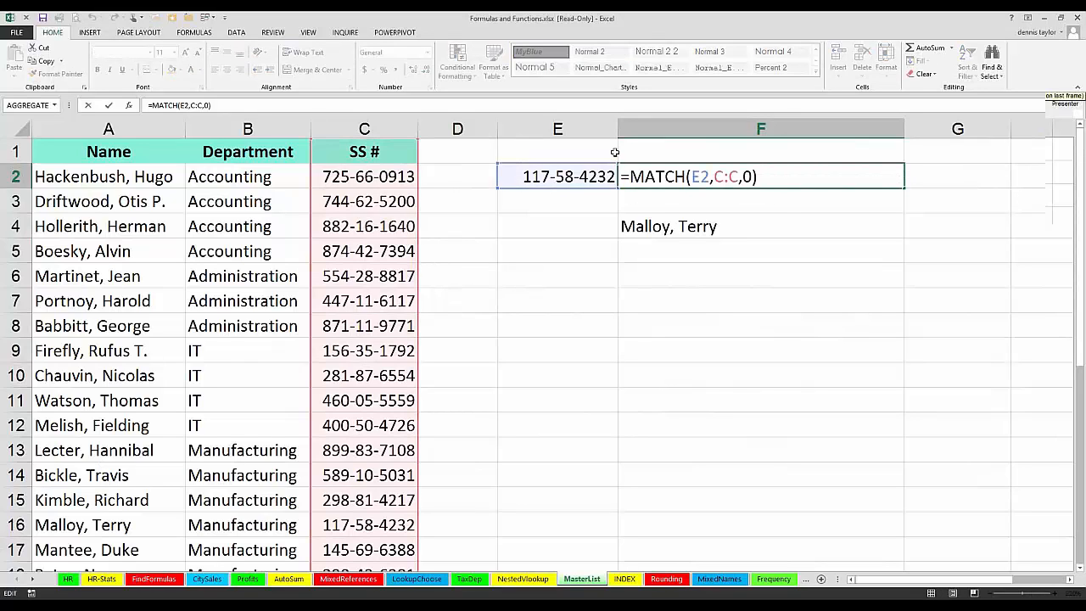
{"action": "type", "text": "iferror"}
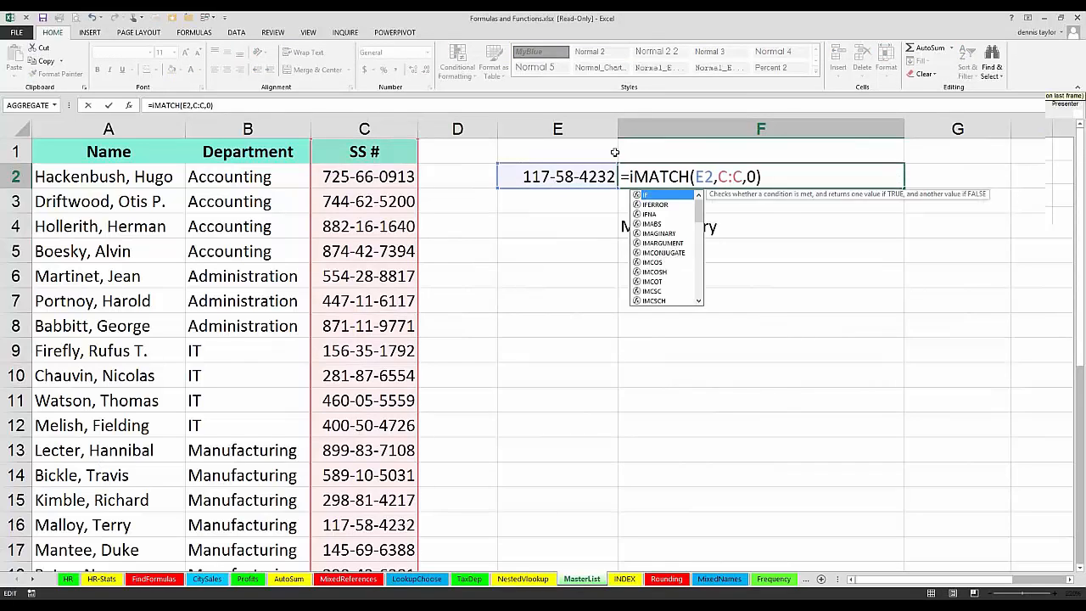
{"action": "type", "text": "("}
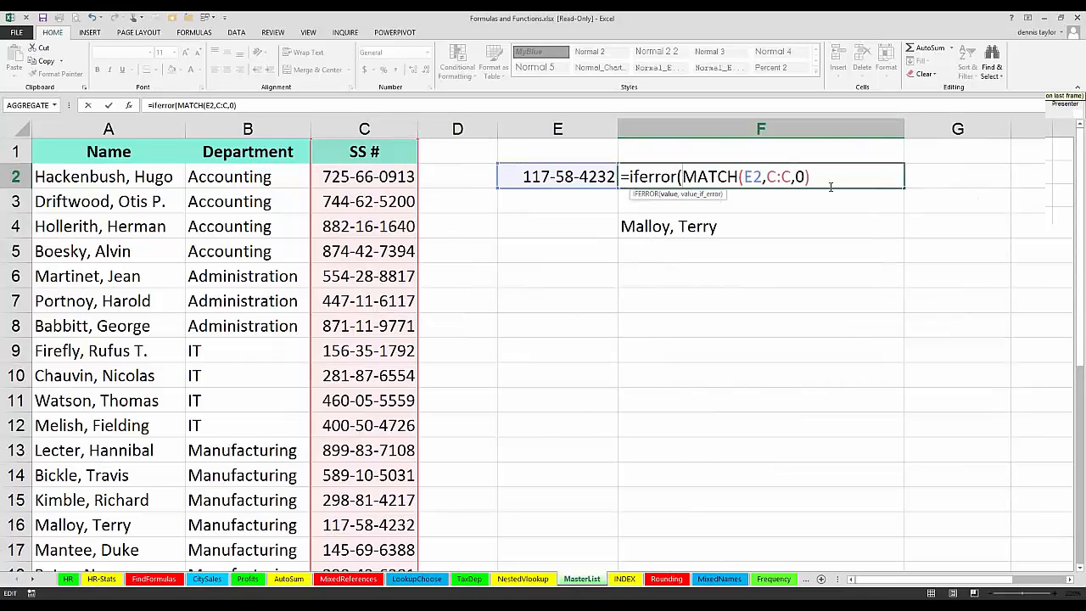
{"action": "left_click", "coordinate": [822, 178]}
{"action": "type", "text": ",\"n F\")"}
{"action": "key", "text": "Return"}
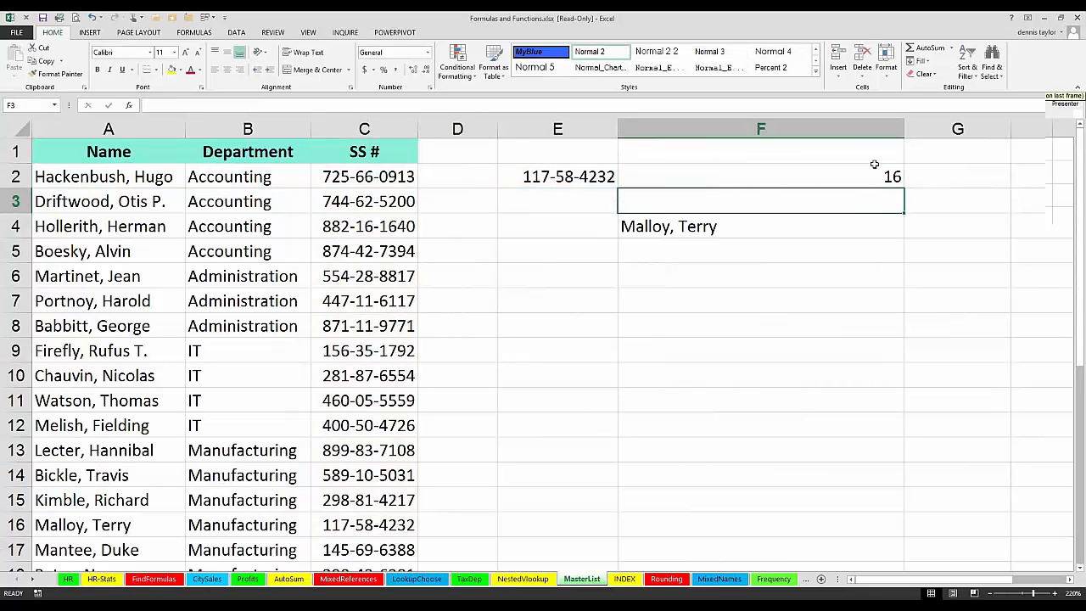
Step: Test the error handling by changing the last digit of the Social Security number in E2, and undo the change
{"action": "left_click", "coordinate": [605, 174]}
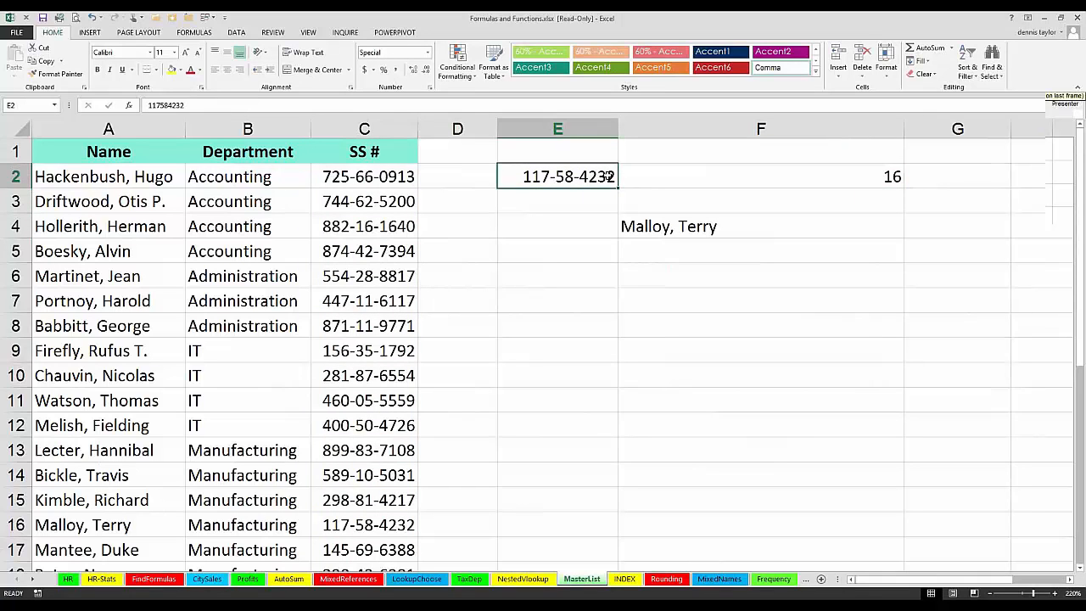
{"action": "double_click", "coordinate": [615, 176]}
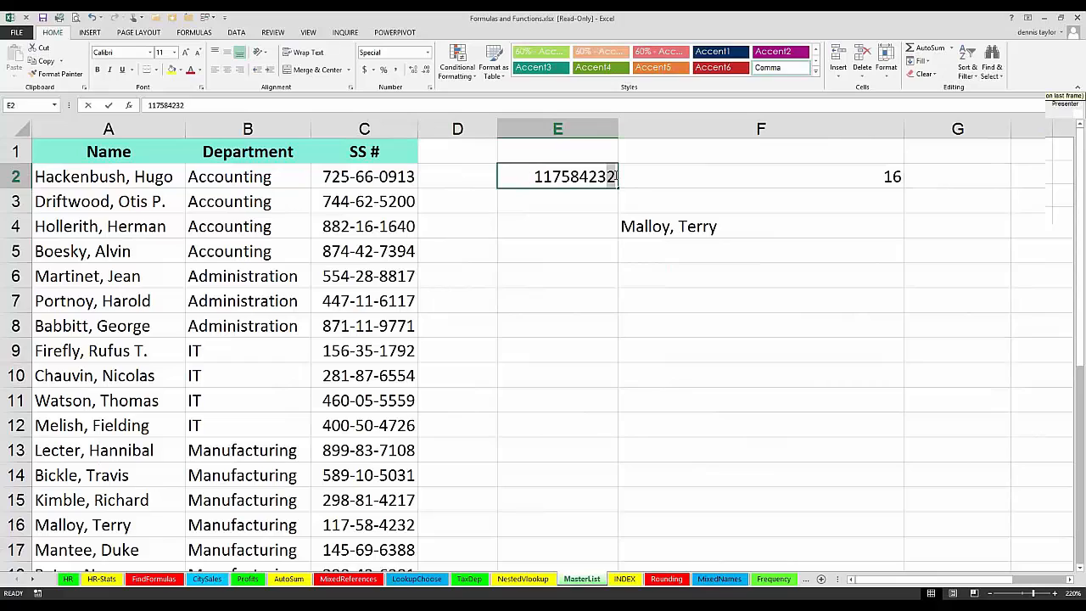
{"action": "key", "text": "BackSpace"}
{"action": "type", "text": "1"}
{"action": "key", "text": "Return"}
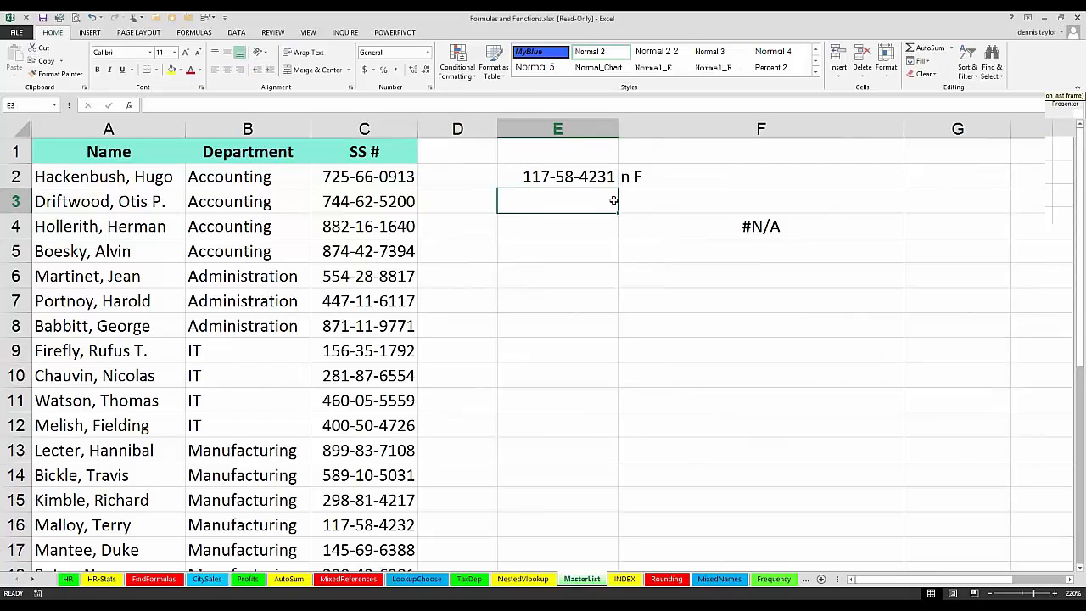
{"action": "key", "text": "ctrl+z"}
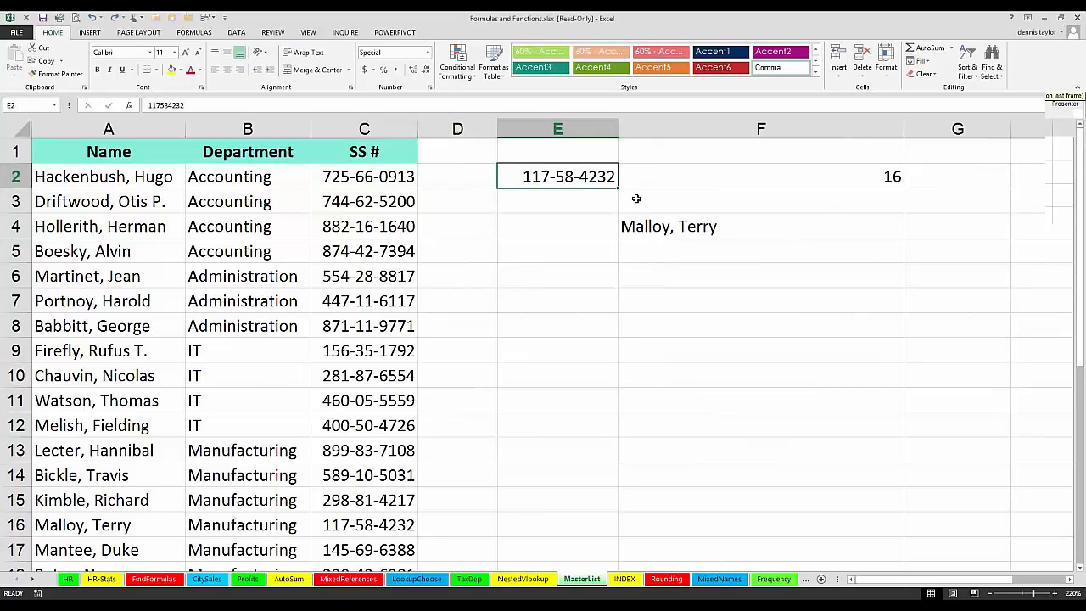
Step: Examine the IFERROR formula in F2 and its highlighted references without changing it
{"action": "left_click", "coordinate": [647, 183]}
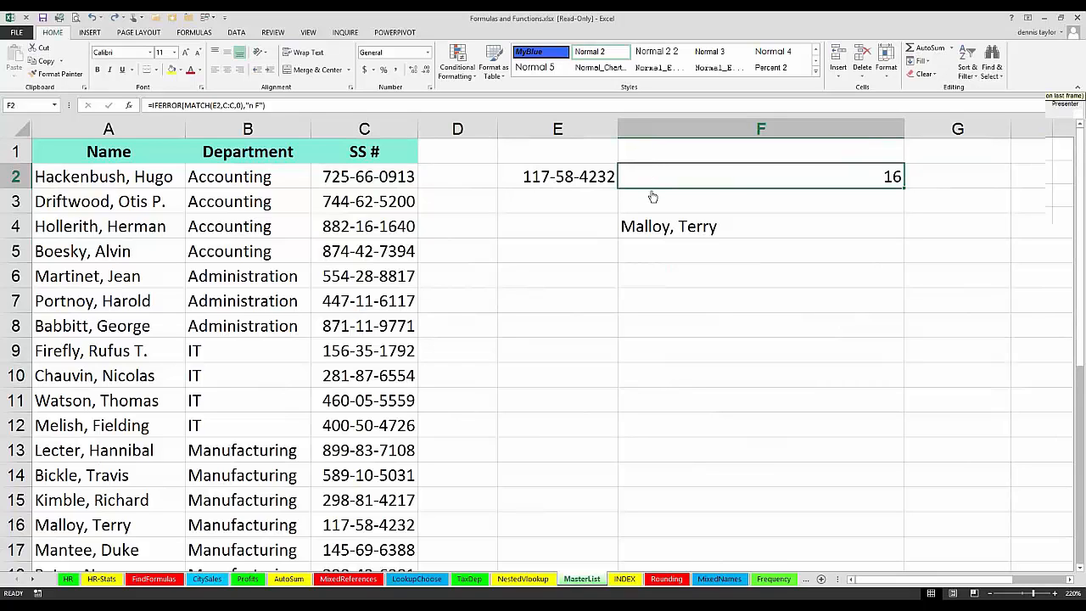
{"action": "double_click", "coordinate": [652, 176]}
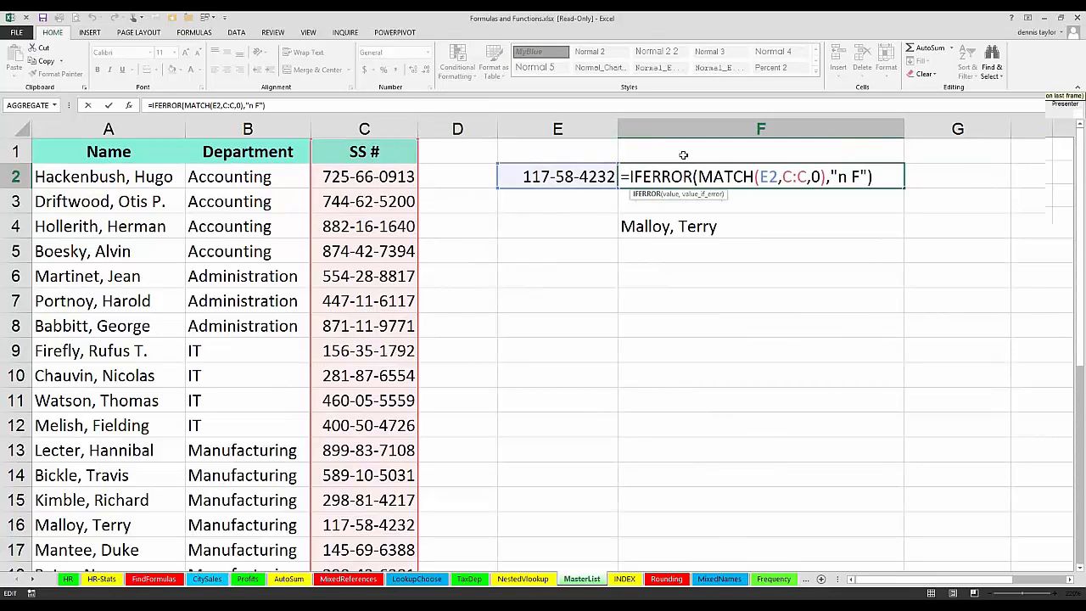
{"action": "key", "text": "ctrl+Return"}
Step: Widen column G so that it is somewhat wider than column F
{"action": "left_click", "coordinate": [1070, 581]}
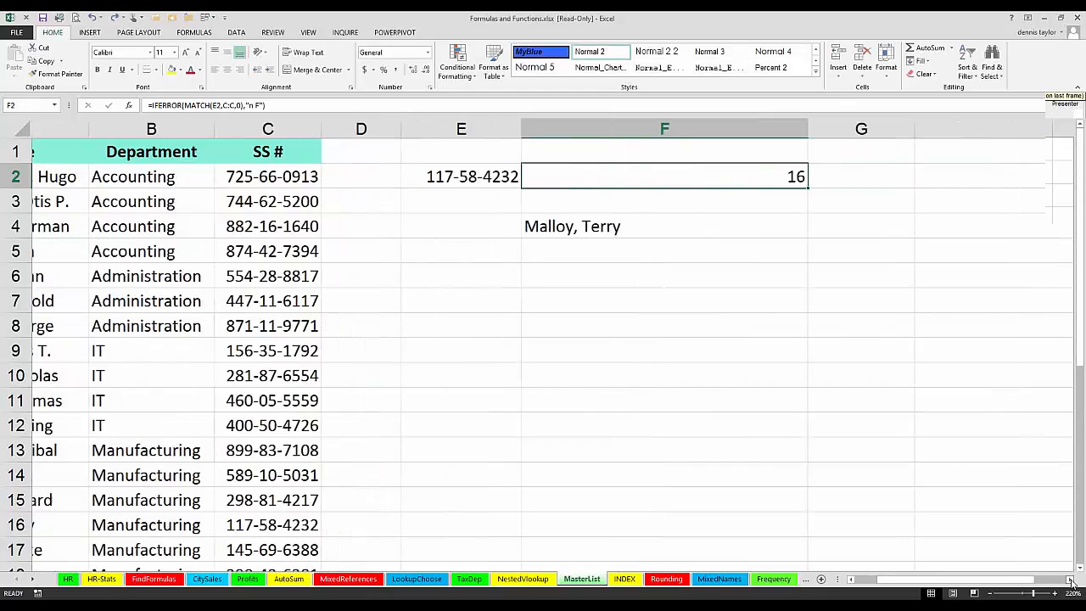
{"action": "left_click", "coordinate": [1071, 582]}
{"action": "left_click", "coordinate": [1070, 582]}
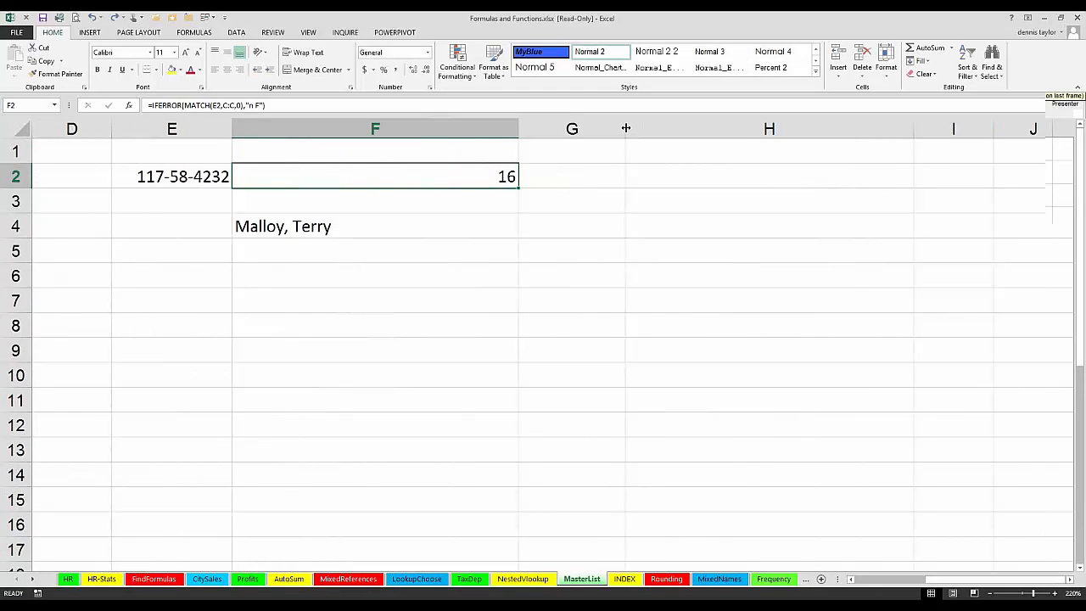
{"action": "left_click_drag", "start_coordinate": [625, 128], "coordinate": [892, 129]}
Step: Enter =FORMULATEXT(F2) in G2 to show F2's formula as text beside it
{"action": "left_click", "coordinate": [620, 176]}
{"action": "type", "text": "="}
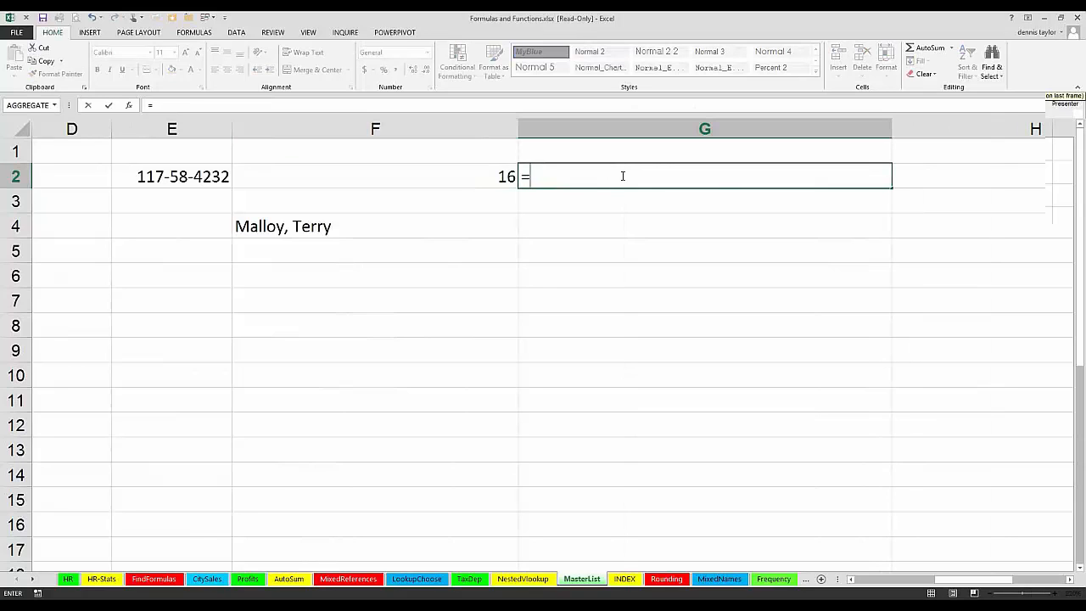
{"action": "type", "text": "f"}
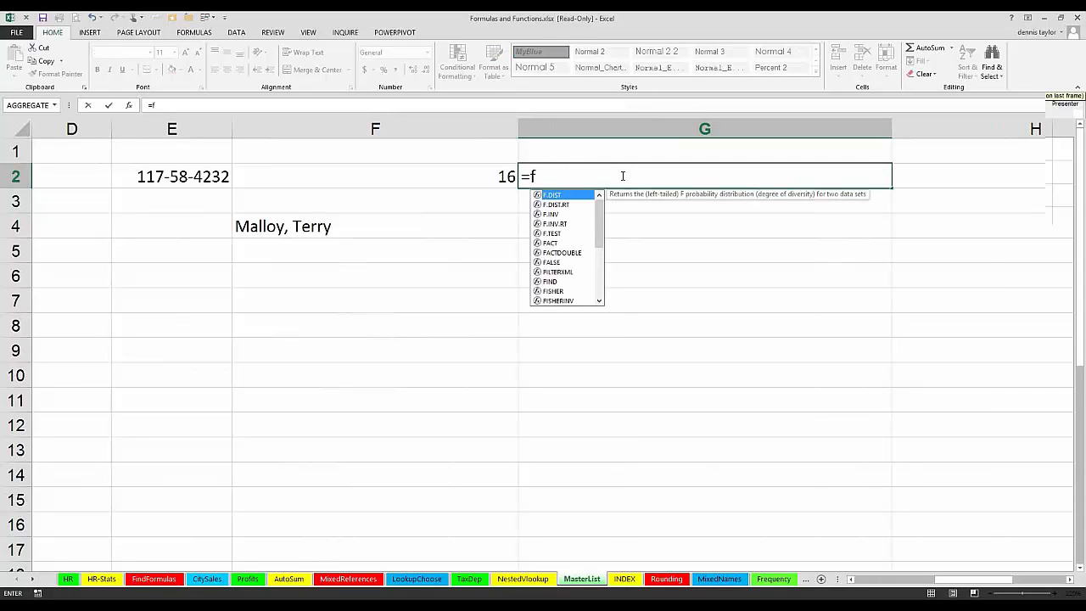
{"action": "type", "text": "o"}
{"action": "left_click", "coordinate": [559, 206]}
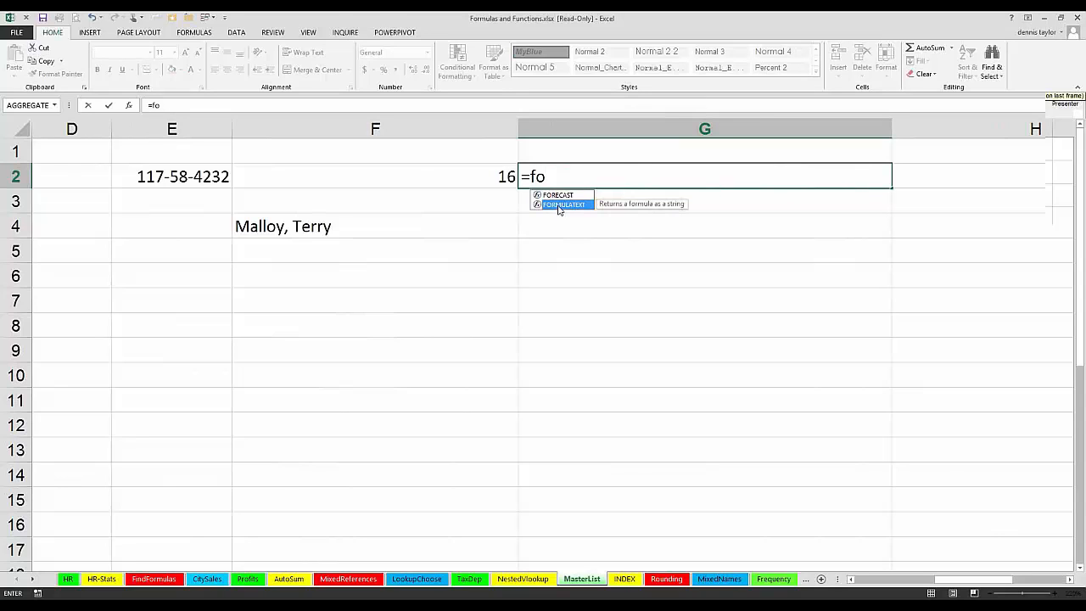
{"action": "double_click", "coordinate": [558, 206]}
{"action": "left_click", "coordinate": [487, 178]}
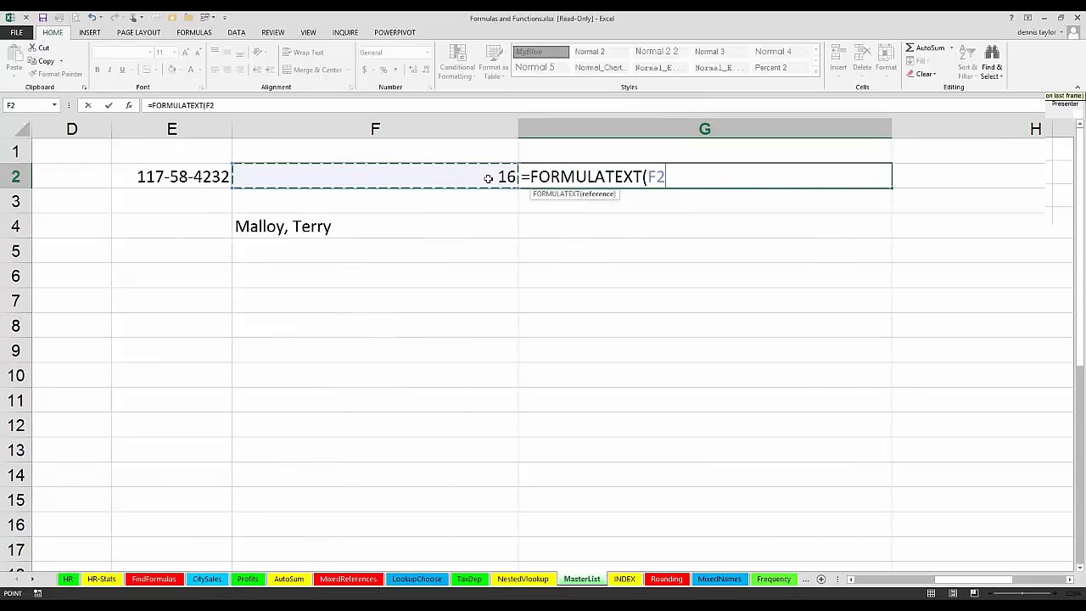
{"action": "key", "text": "Return"}
{"action": "left_click", "coordinate": [434, 199]}
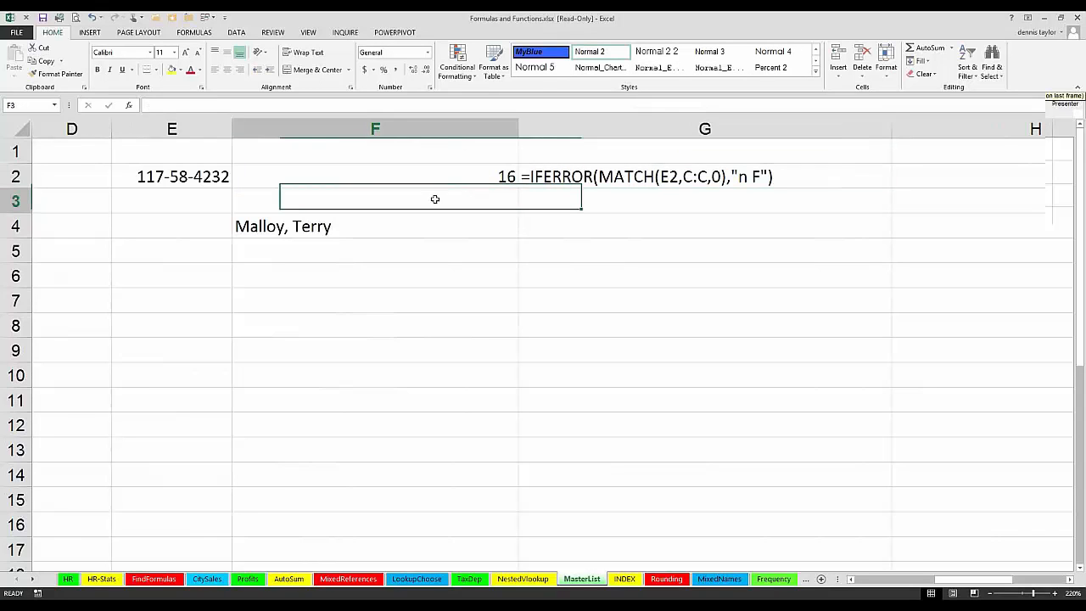
{"action": "type", "text": "="}
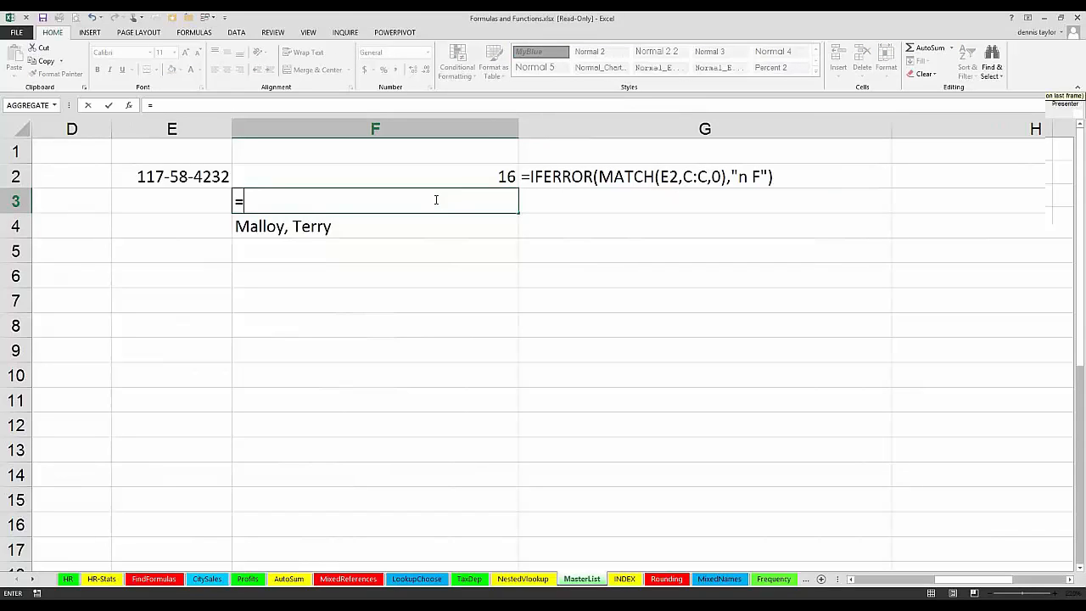
{"action": "type", "text": "if"}
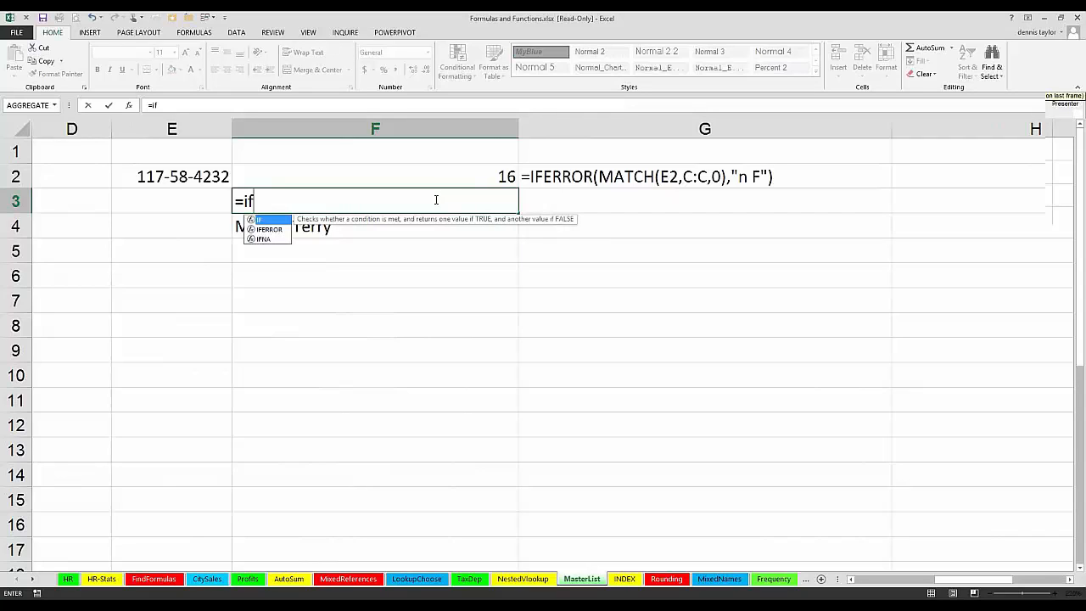
{"action": "type", "text": "(iserror"}
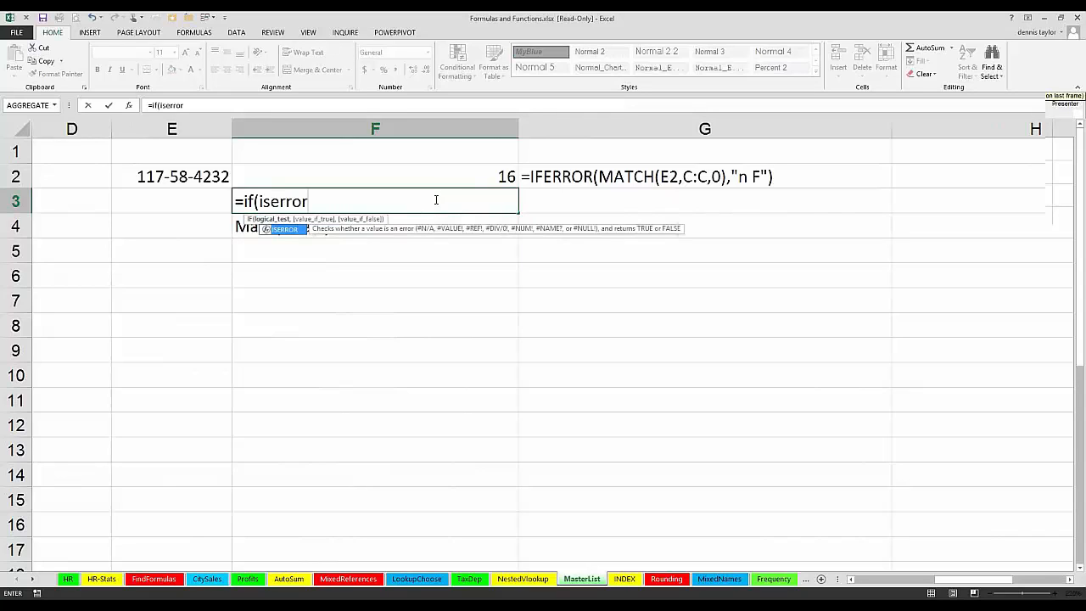
{"action": "key", "text": "Escape"}
Step: Copy MATCH(E2,C:C,0 without its closing parenthesis from the formula in F2, keeping that formula as it is
{"action": "left_click", "coordinate": [451, 174]}
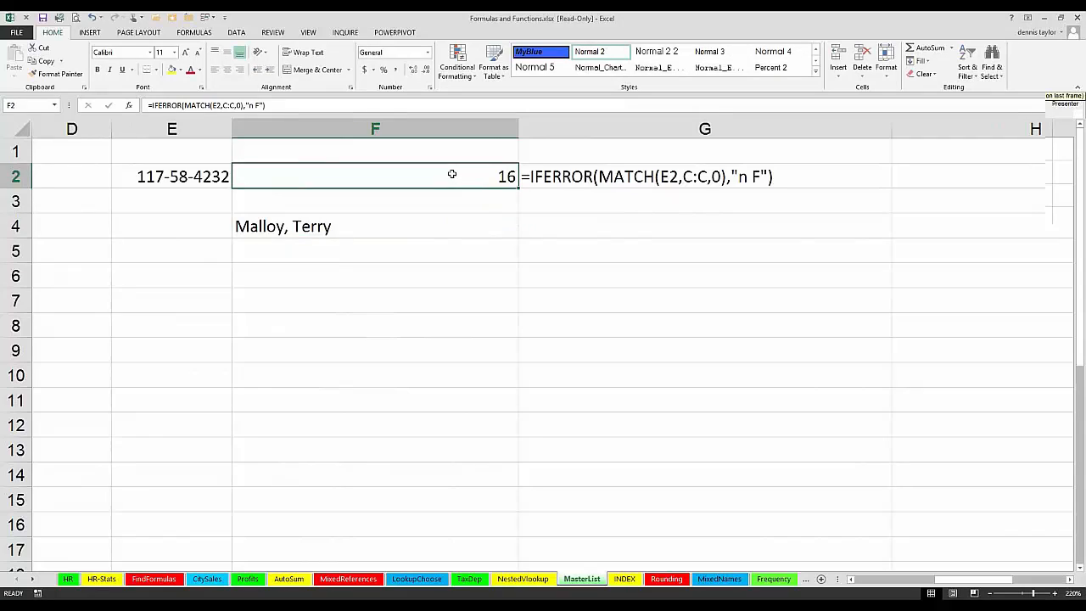
{"action": "double_click", "coordinate": [435, 174]}
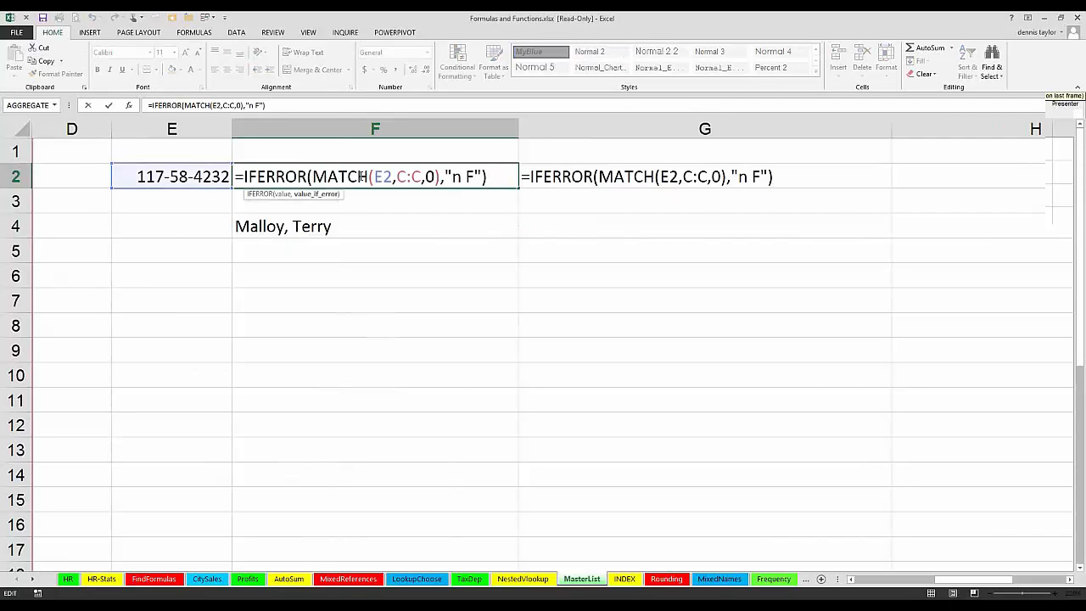
{"action": "left_click_drag", "start_coordinate": [435, 176], "coordinate": [314, 177]}
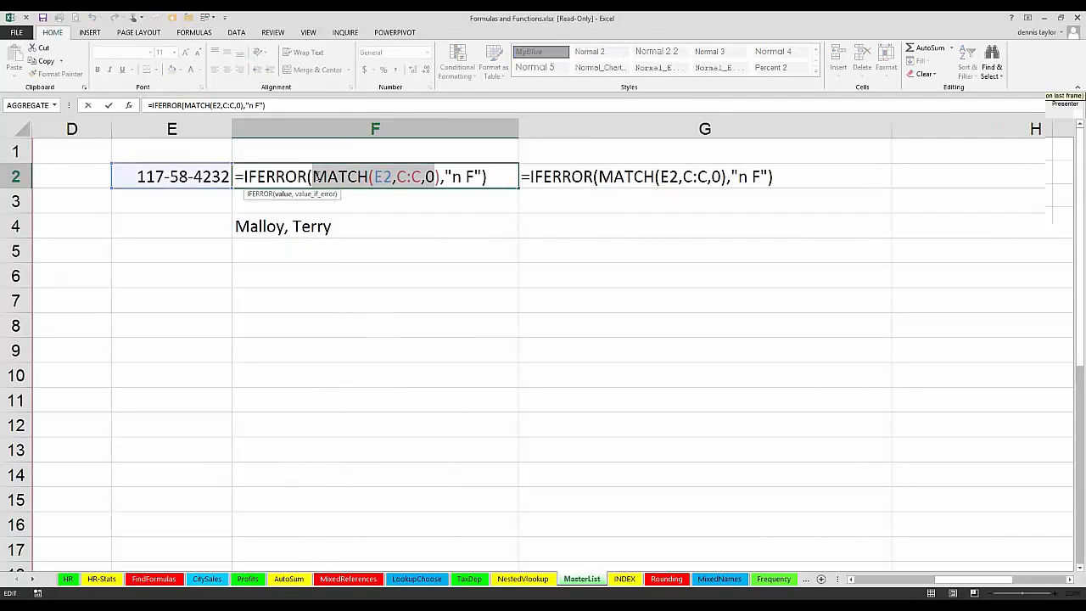
{"action": "key", "text": "Return"}
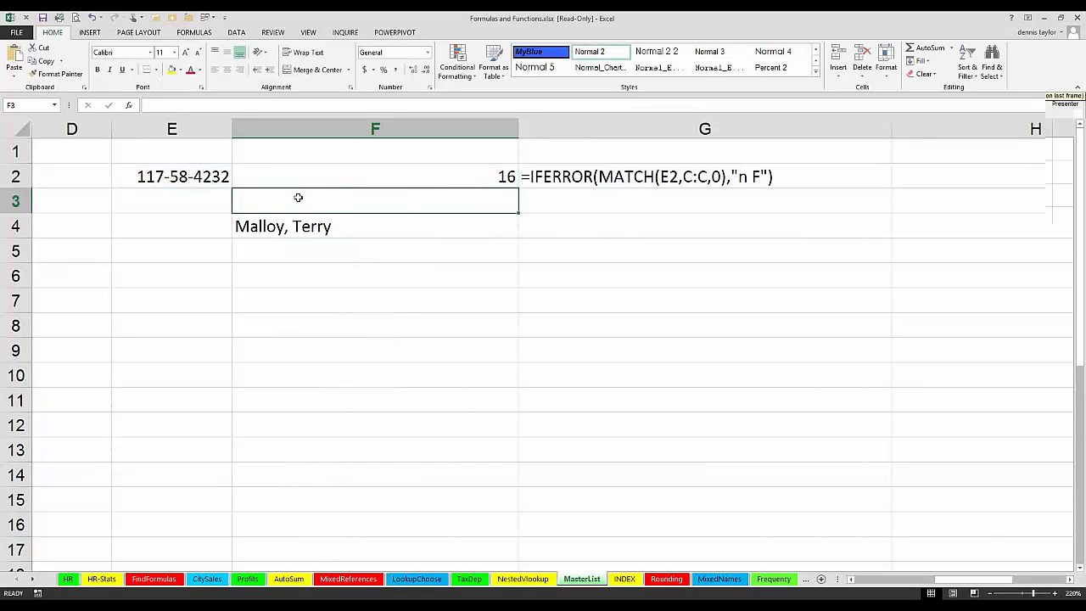
Step: Begin an IF formula in F3 with an ISERROR test around the copied MATCH expression, entering =if(iserror(MATCH(E2,C:C,0),
{"action": "type", "text": "="}
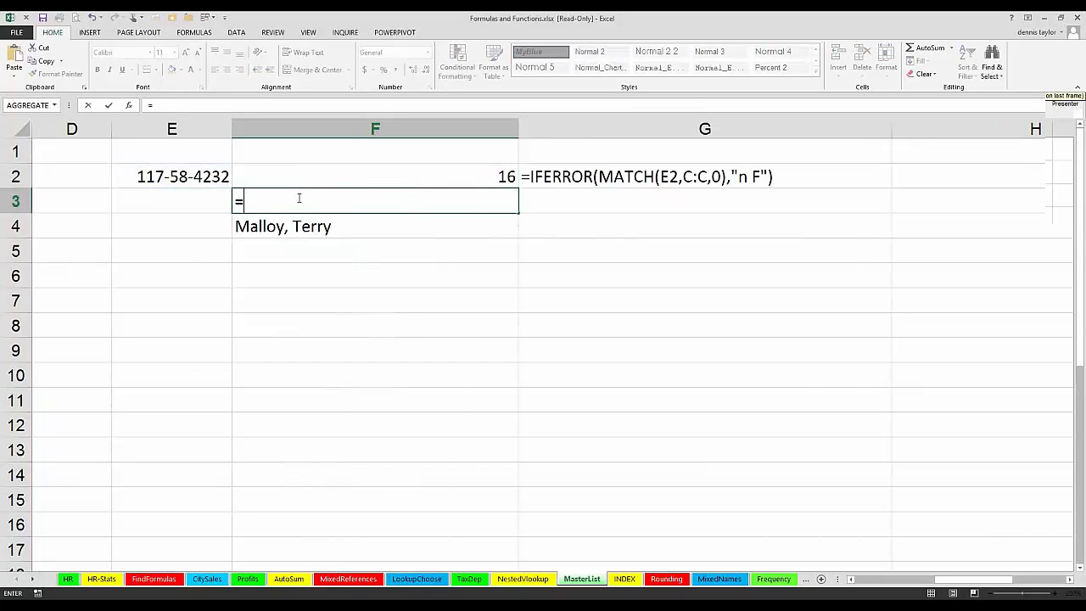
{"action": "type", "text": "if"}
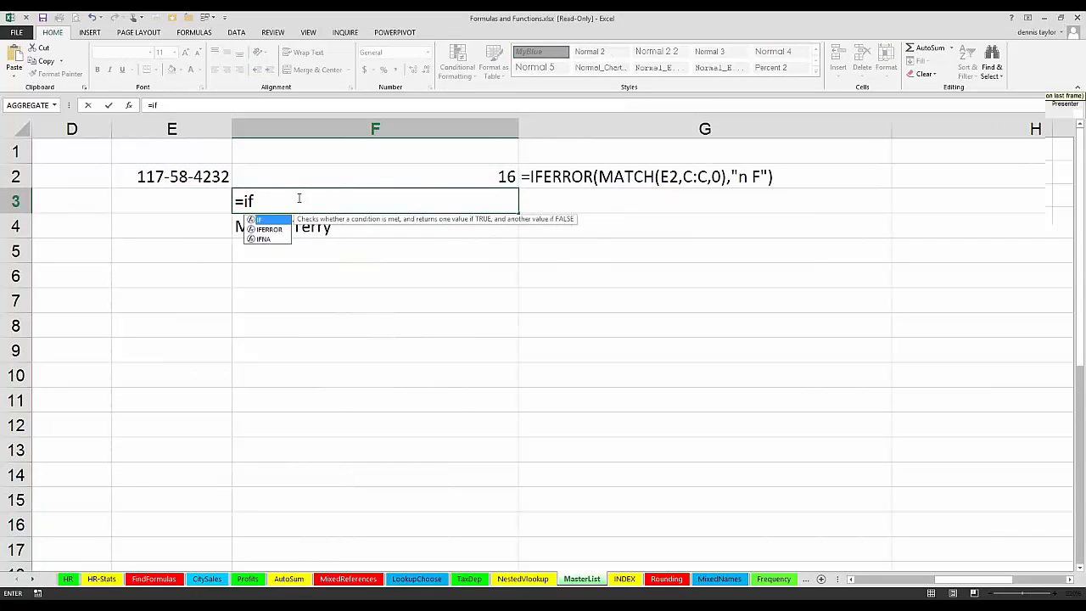
{"action": "type", "text": "(iserror("}
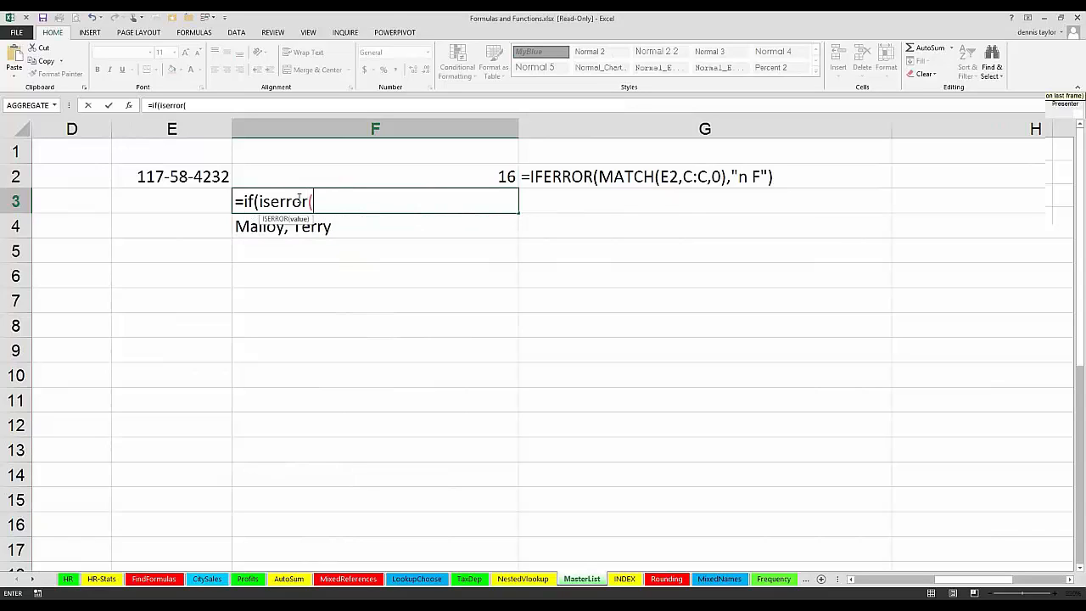
{"action": "type", "text": "MATCH(E2,C:C,0"}
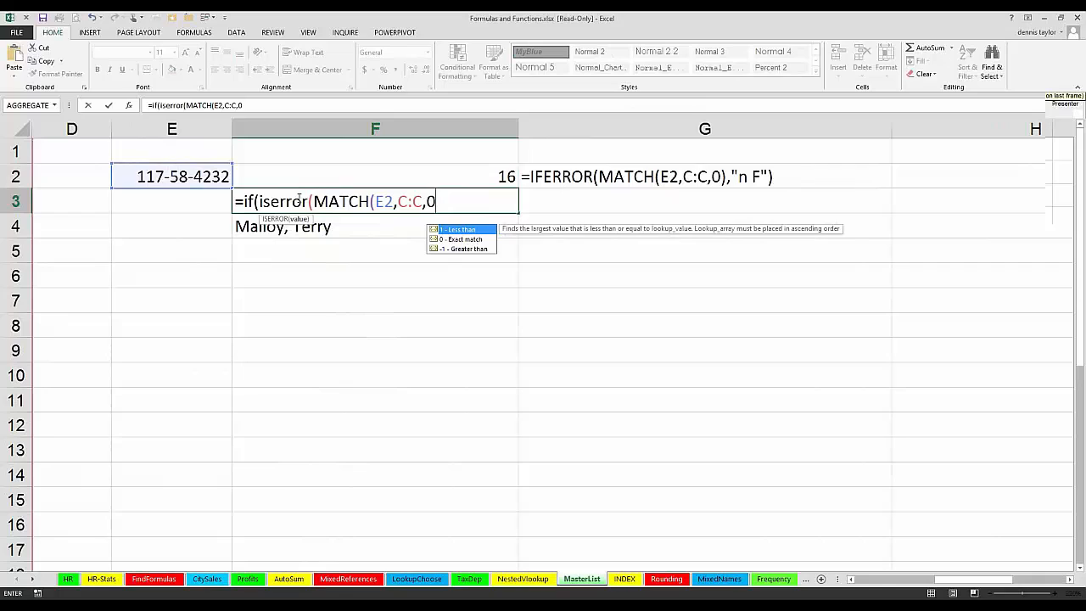
{"action": "type", "text": "),"}
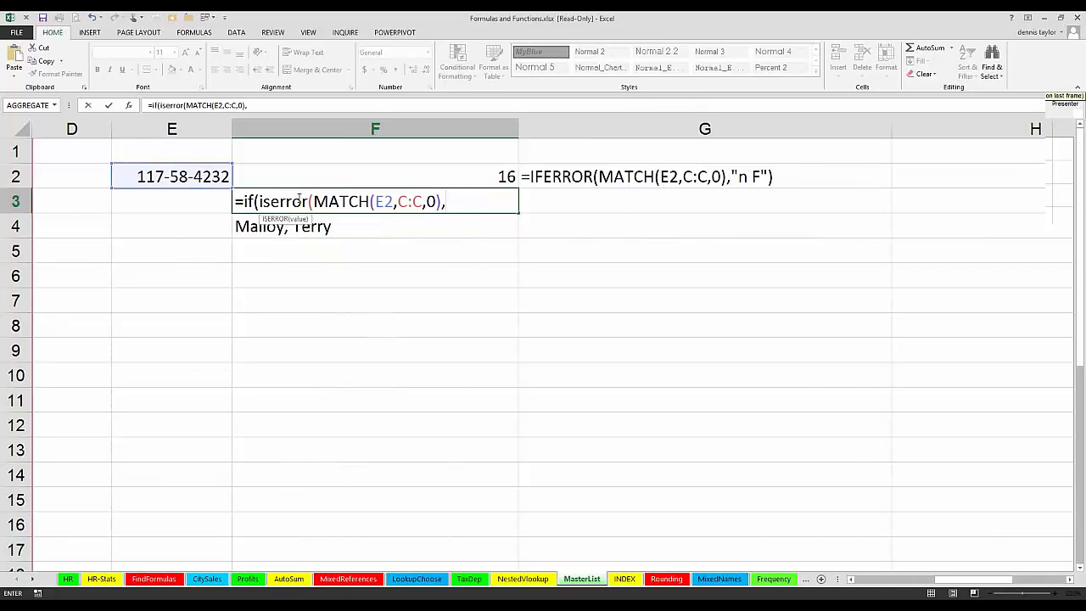
{"action": "type", "text": "\"Not Foun"}
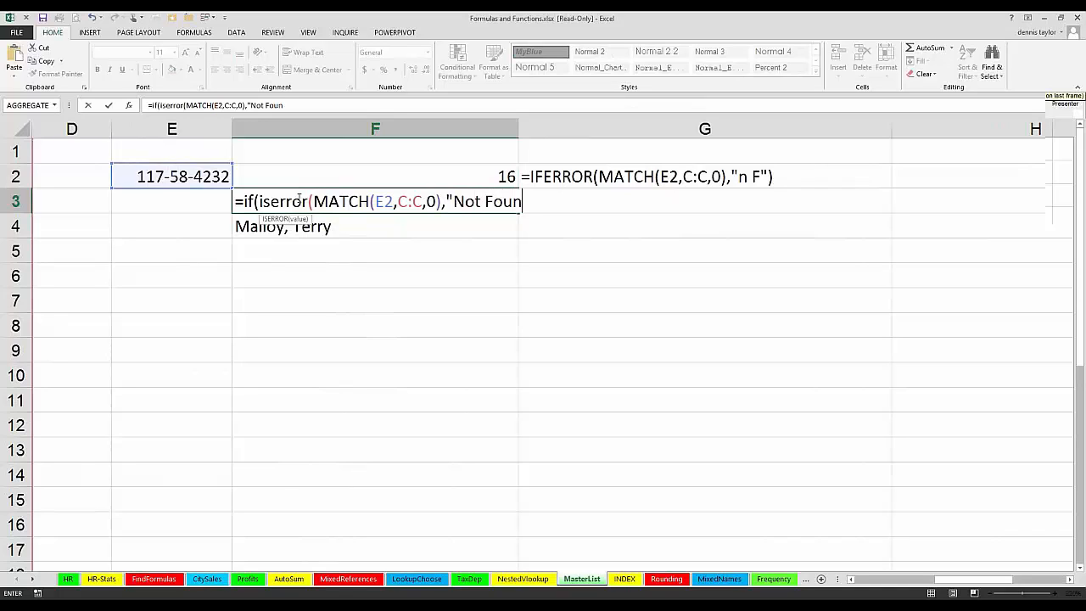
{"action": "type", "text": "d\",\"Found\")"}
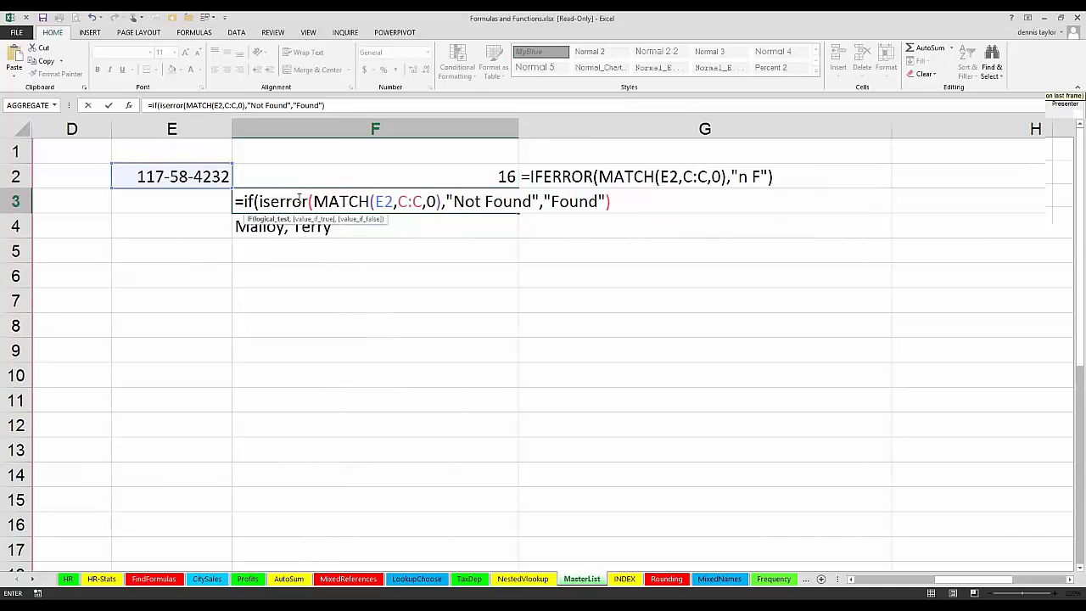
Step: Add "Not Found" and "Found" as the two results of F3's IF formula and try to enter it
{"action": "key", "text": "Return"}
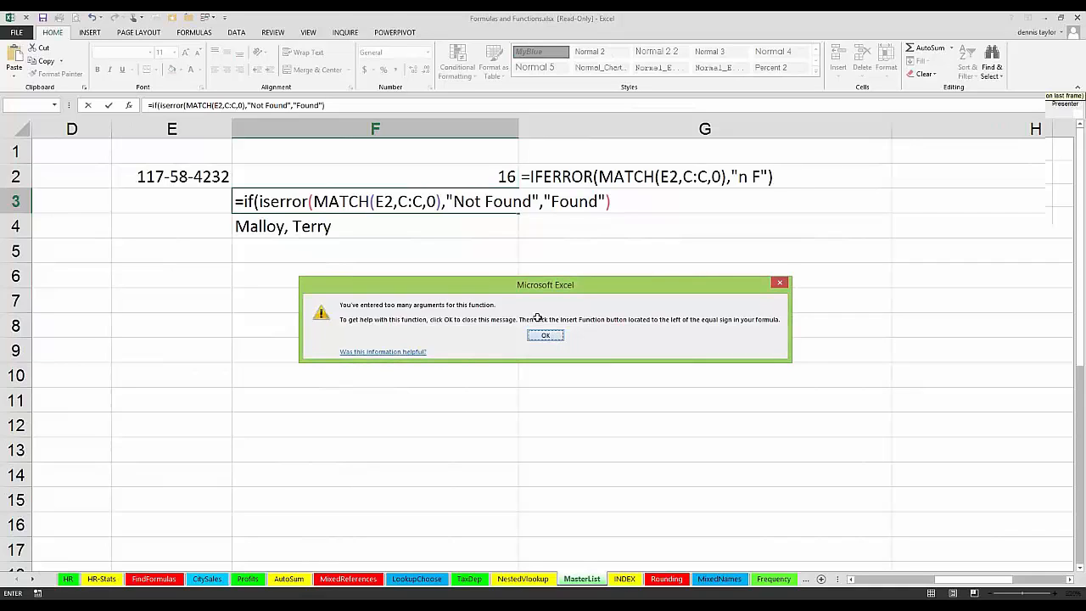
{"action": "key", "text": "Return"}
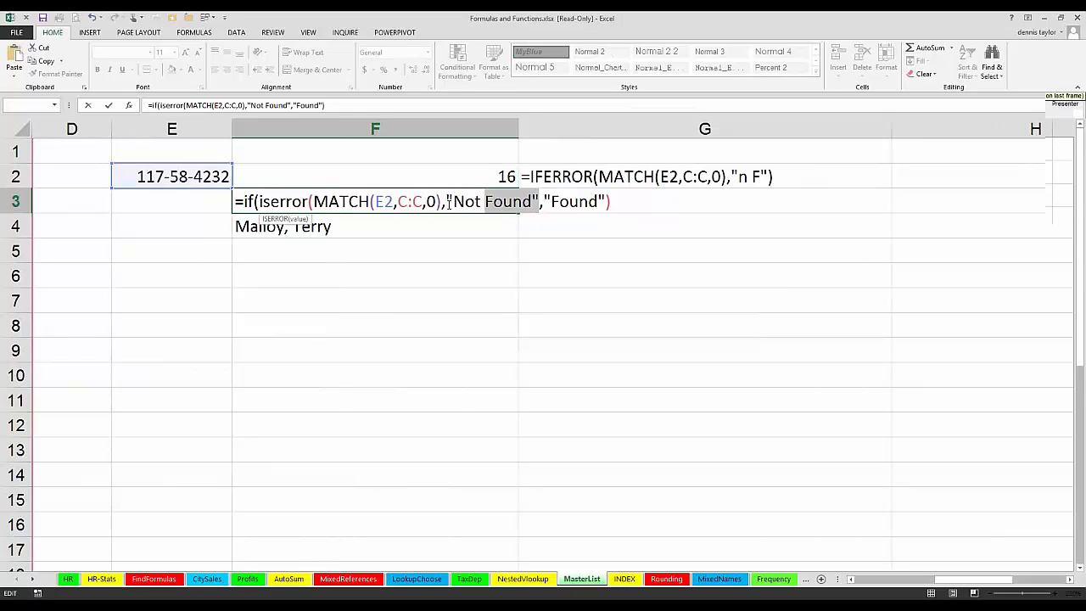
Step: Add a closing parenthesis at the end of F3's IF formula and try to enter it
{"action": "left_click", "coordinate": [617, 201]}
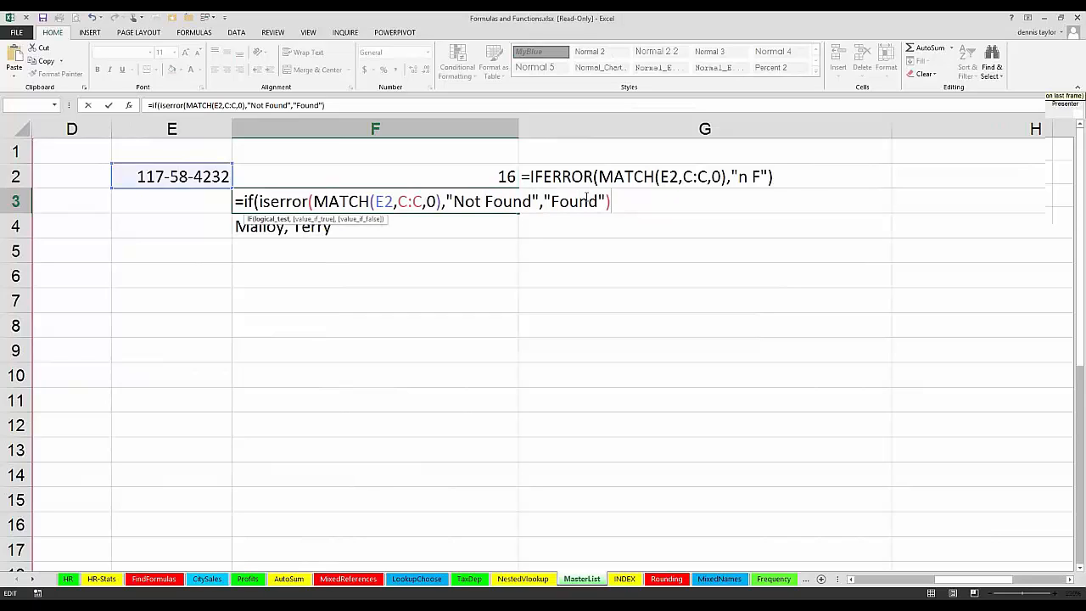
{"action": "type", "text": ")"}
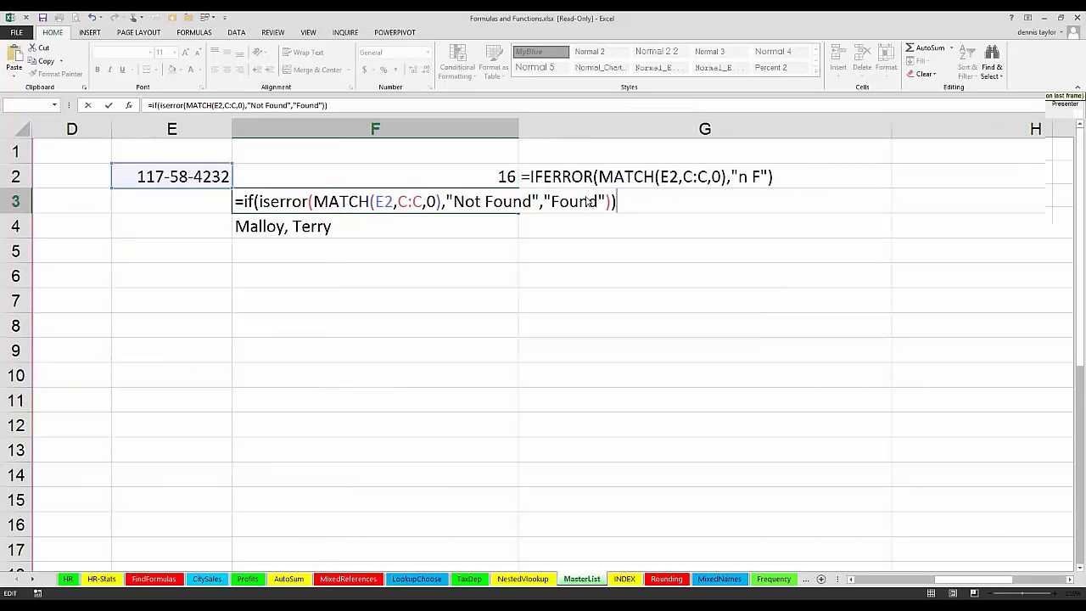
{"action": "key", "text": "Return"}
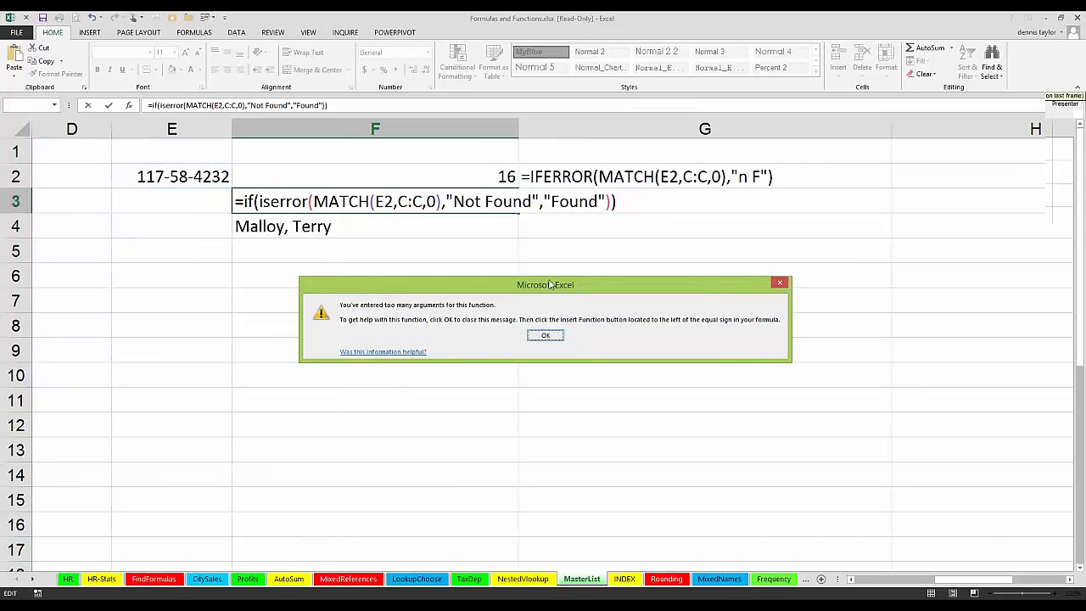
{"action": "left_click", "coordinate": [545, 336]}
{"action": "left_click", "coordinate": [546, 337]}
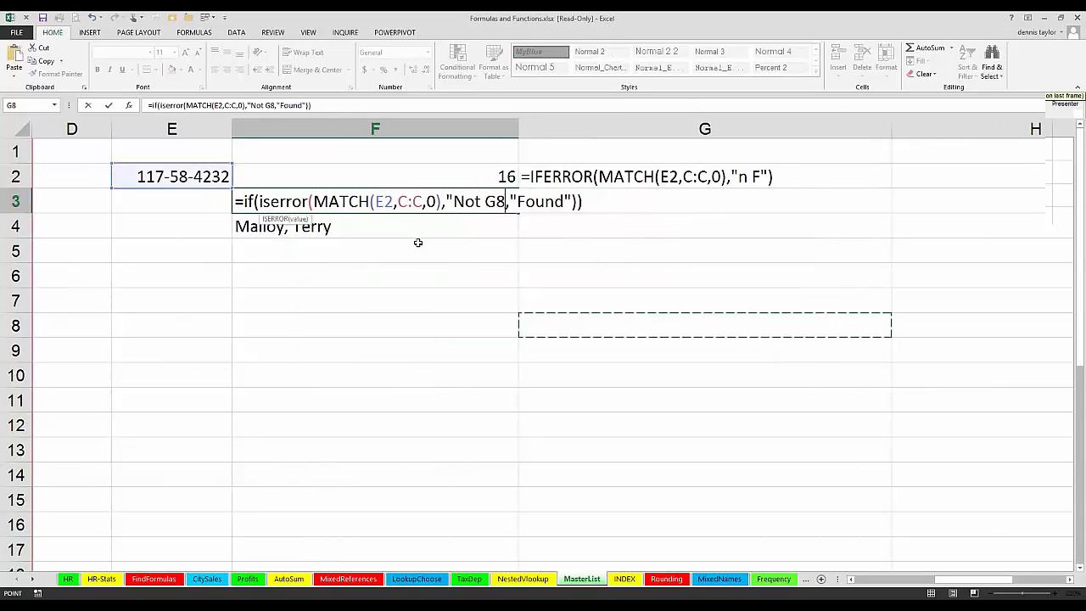
Step: Close the ISERROR test after MATCH(E2,C:C,0) in F3 with a parenthesis and enter the formula, accepting the proposed correction
{"action": "left_click", "coordinate": [441, 200]}
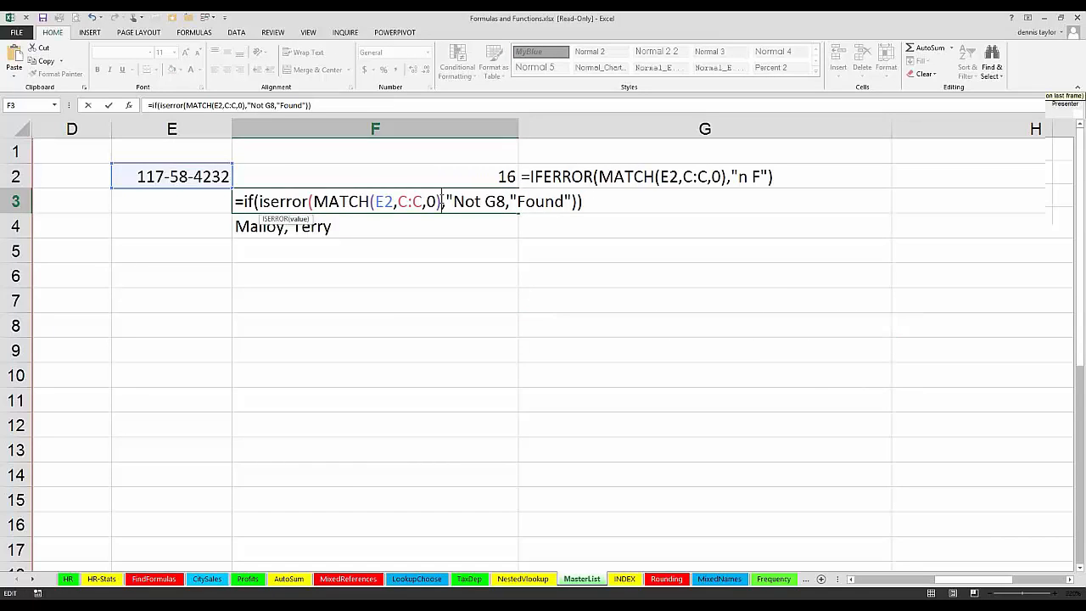
{"action": "type", "text": ")"}
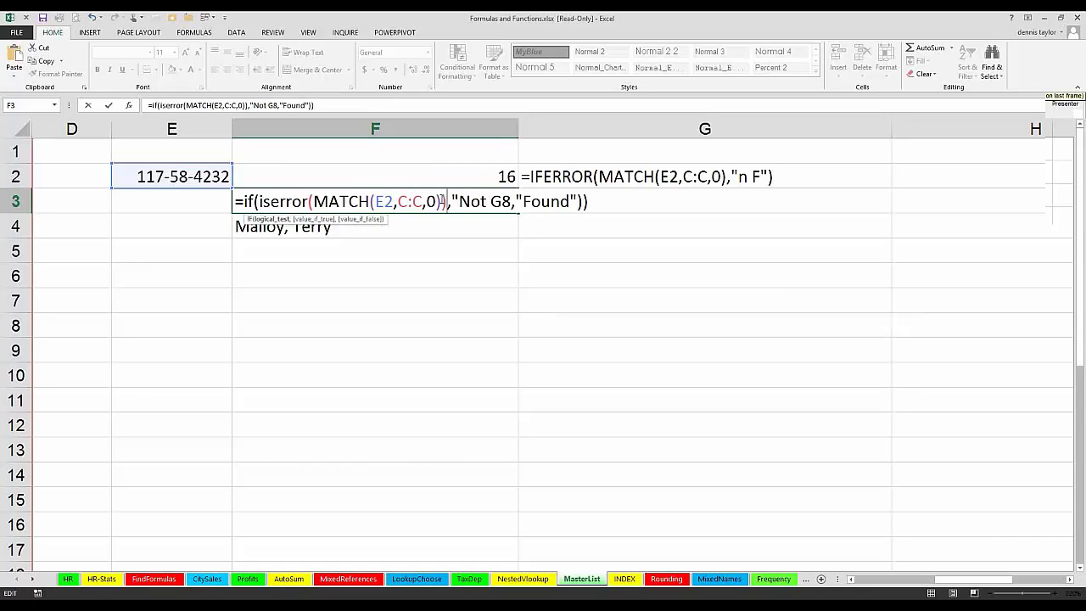
{"action": "key", "text": "Return"}
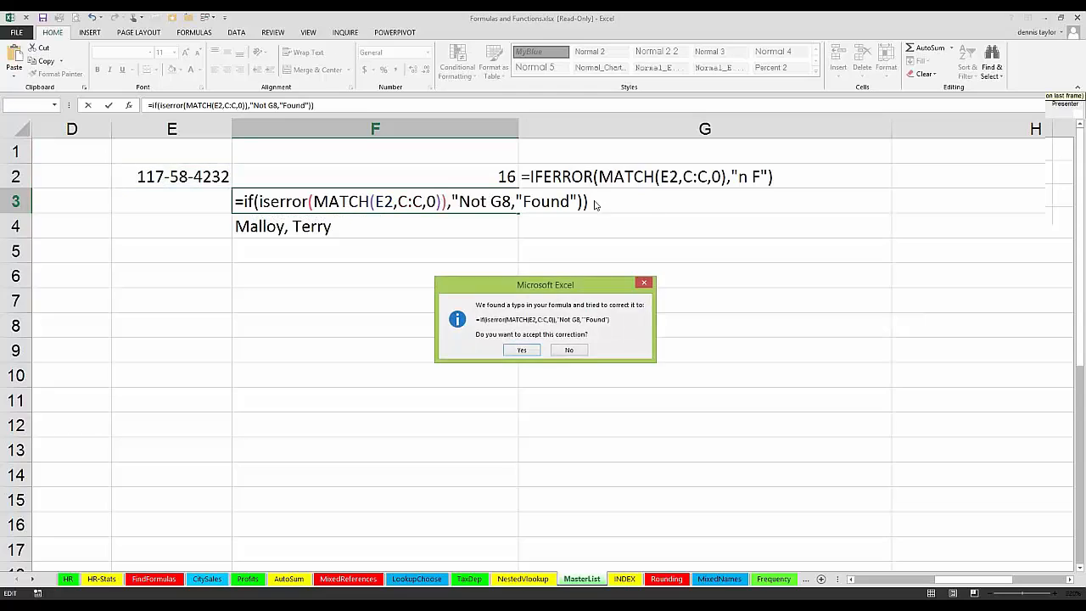
{"action": "left_click", "coordinate": [520, 351]}
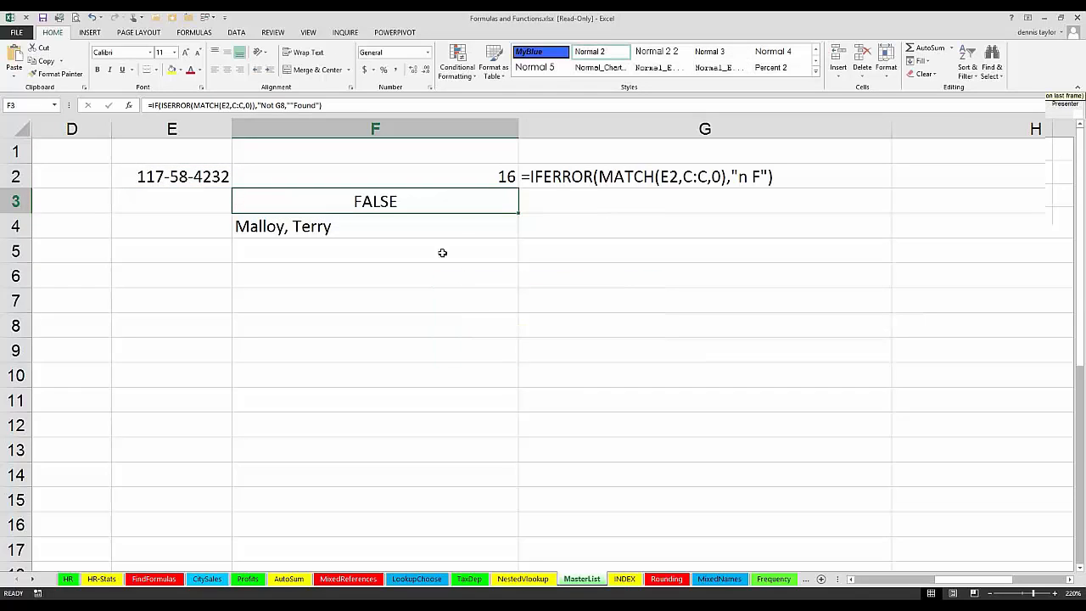
Step: Correct the two result texts in F3 so the formula reads =IF(ISERROR(MATCH(E2,C:C,0)),"Not Found","Found")
{"action": "left_click", "coordinate": [220, 174]}
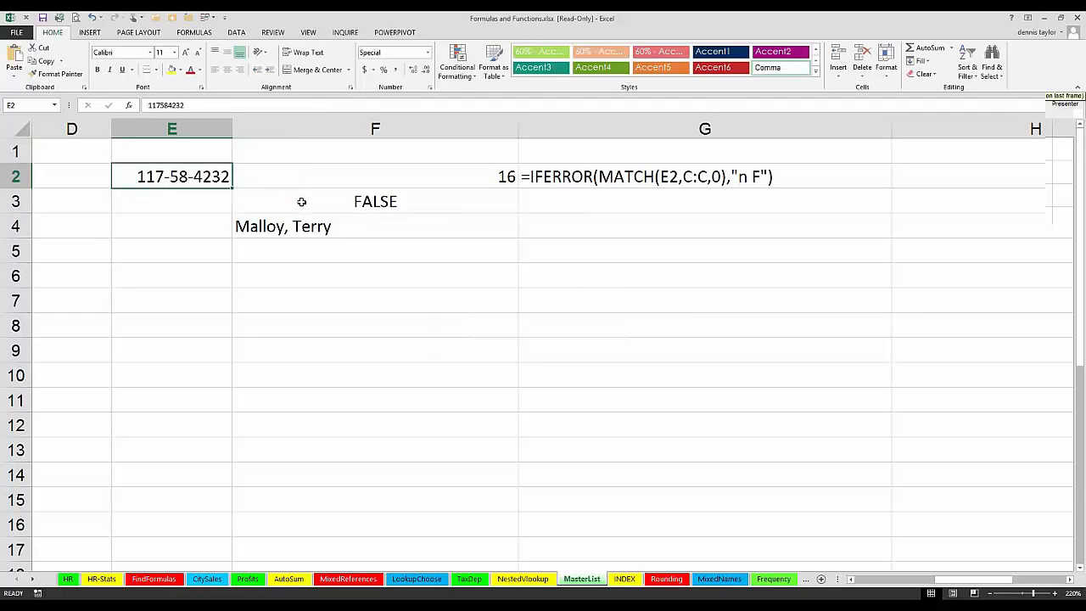
{"action": "double_click", "coordinate": [301, 201]}
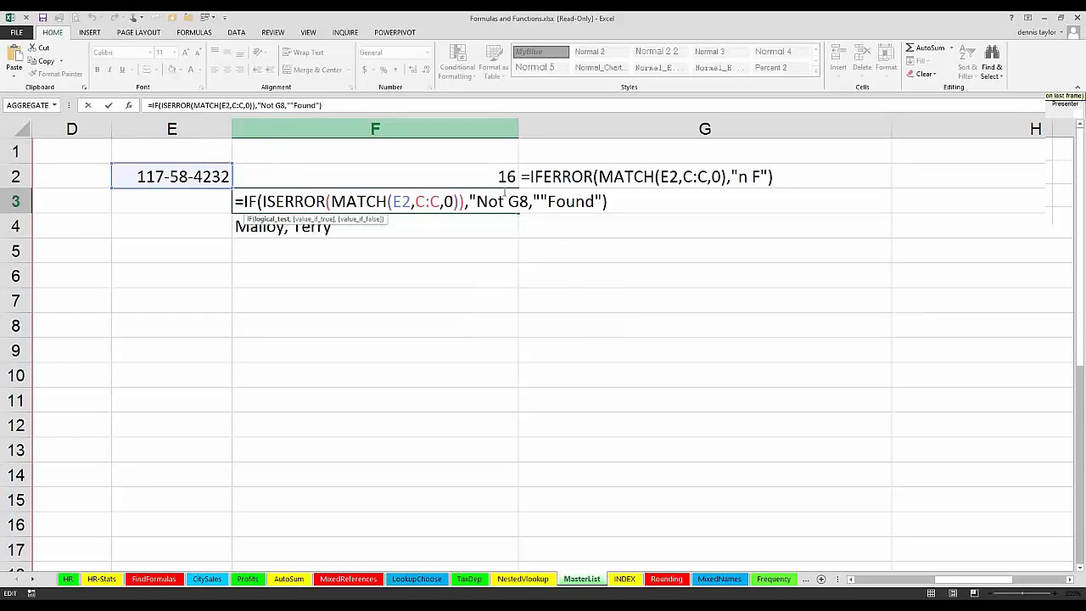
{"action": "left_click", "coordinate": [477, 201]}
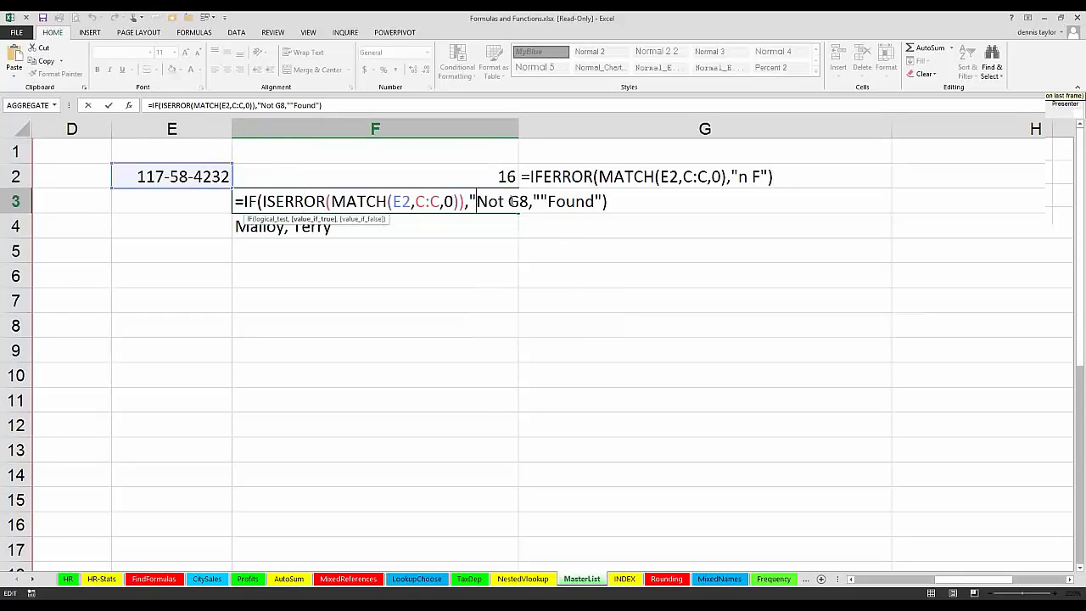
{"action": "left_click", "coordinate": [513, 201]}
{"action": "type", "text": "Found"}
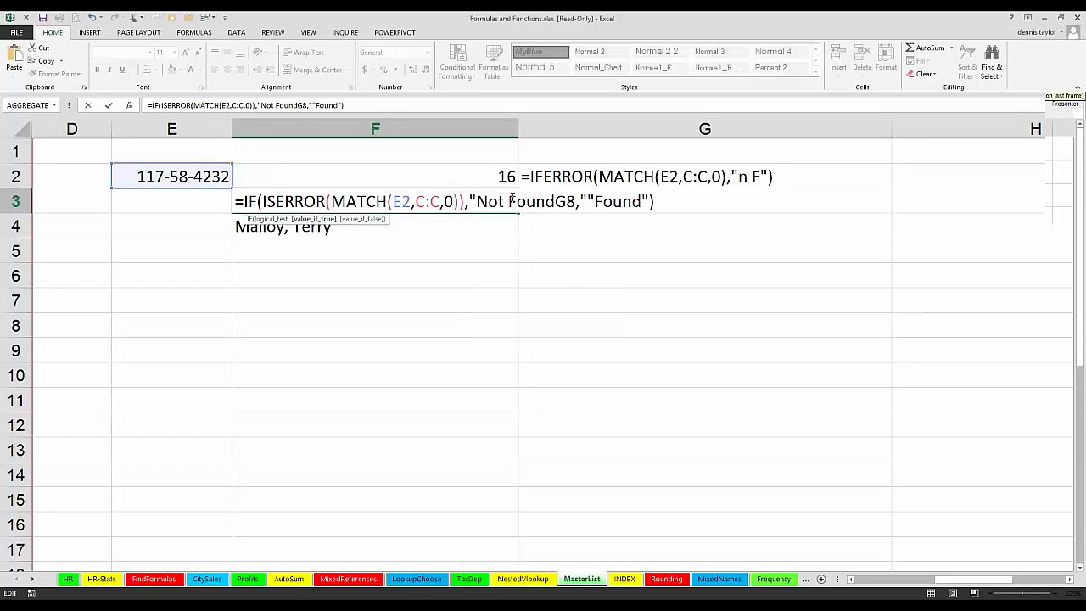
{"action": "key", "text": "Delete"}
{"action": "key", "text": "Delete"}
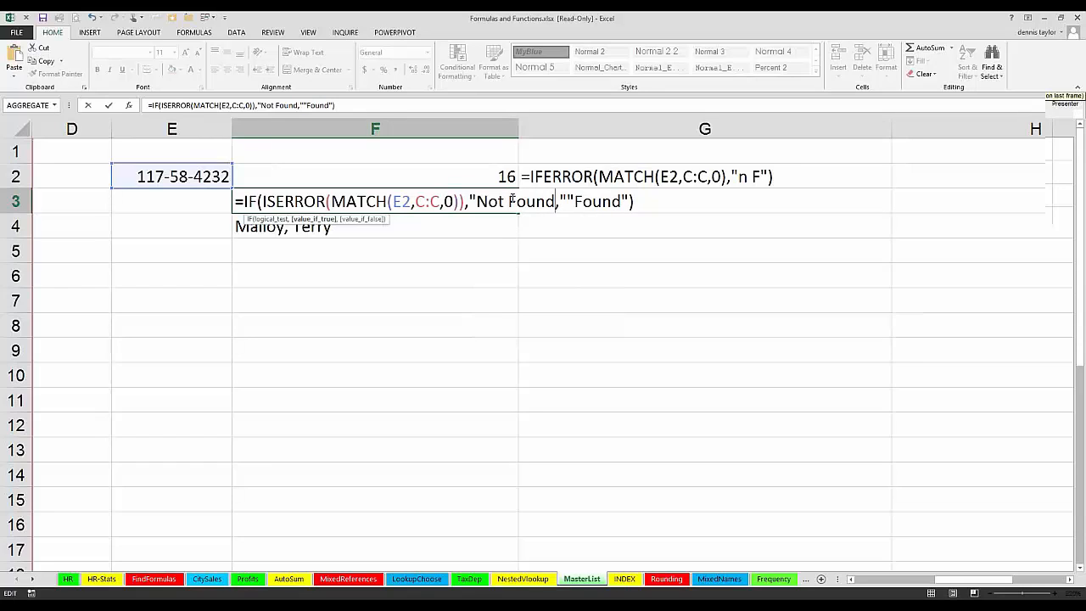
{"action": "type", "text": "\"\""}
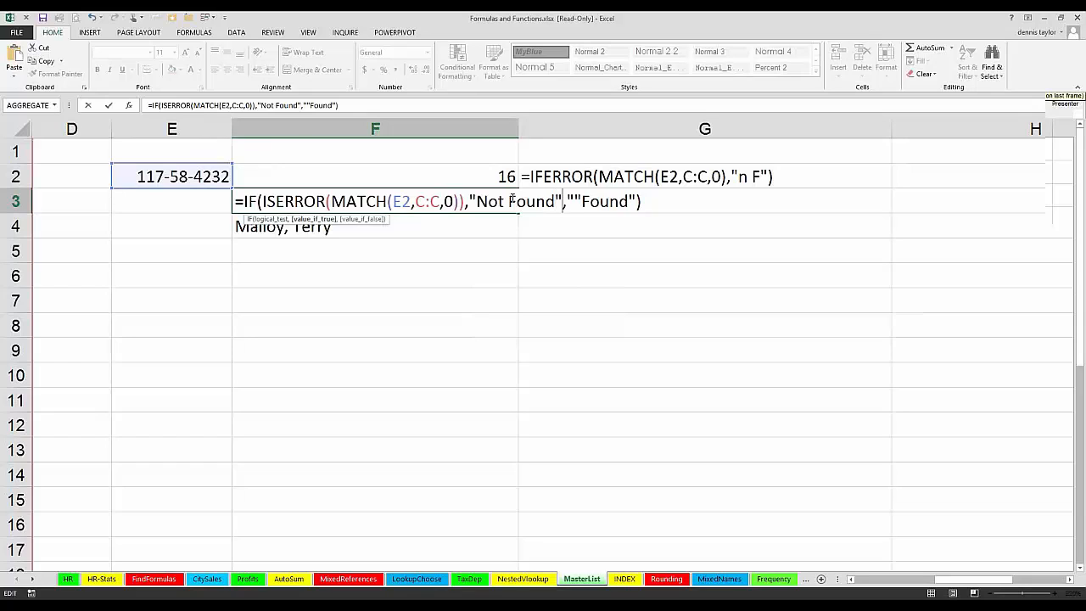
{"action": "key", "text": "BackSpace"}
{"action": "key", "text": "Delete"}
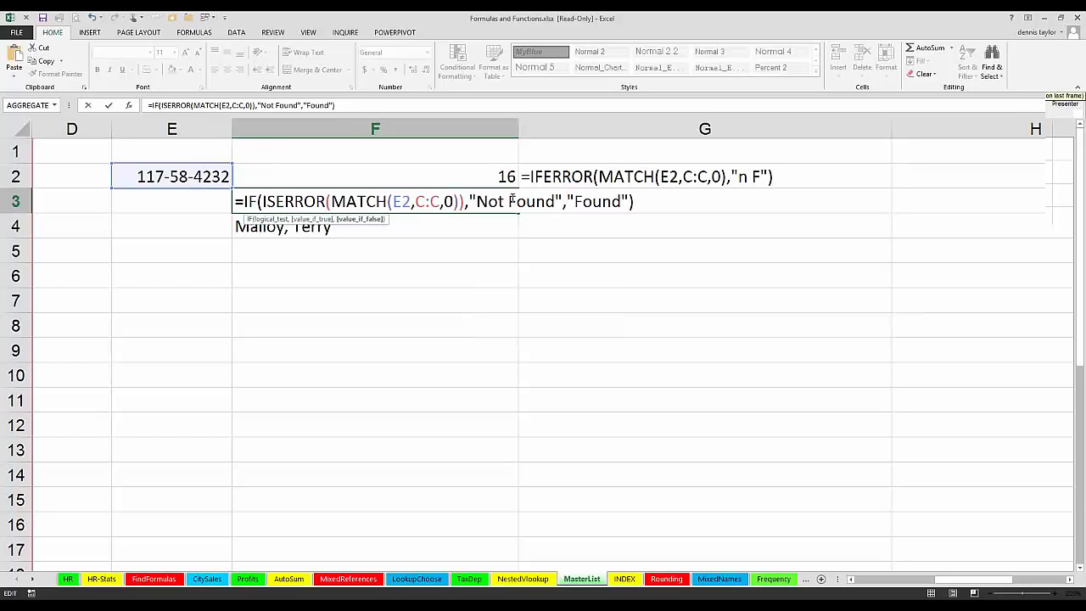
{"action": "key", "text": "Return"}
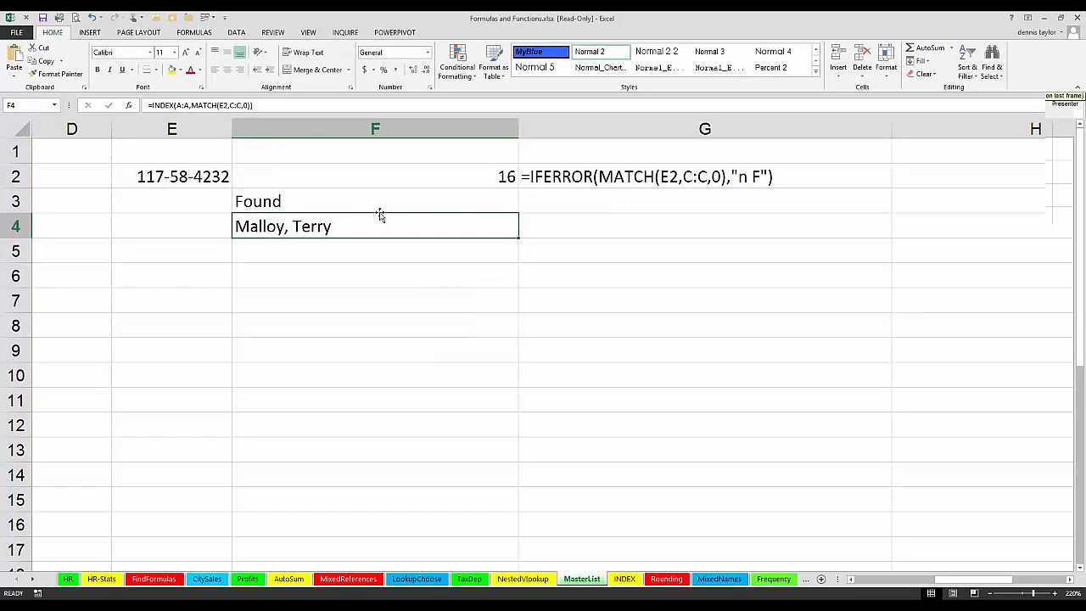
Step: Copy the FORMULATEXT formula from G2 down to G3 and widen column G to fit the longer formula text
{"action": "left_click", "coordinate": [568, 180]}
{"action": "left_click_drag", "start_coordinate": [890, 190], "coordinate": [901, 272]}
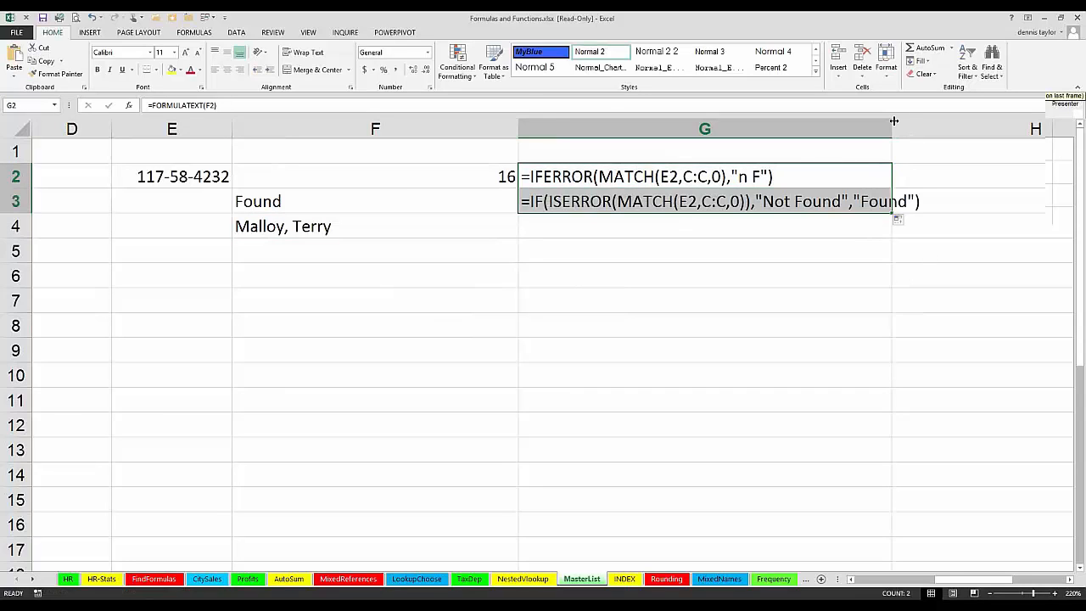
{"action": "left_click_drag", "start_coordinate": [893, 126], "coordinate": [966, 127]}
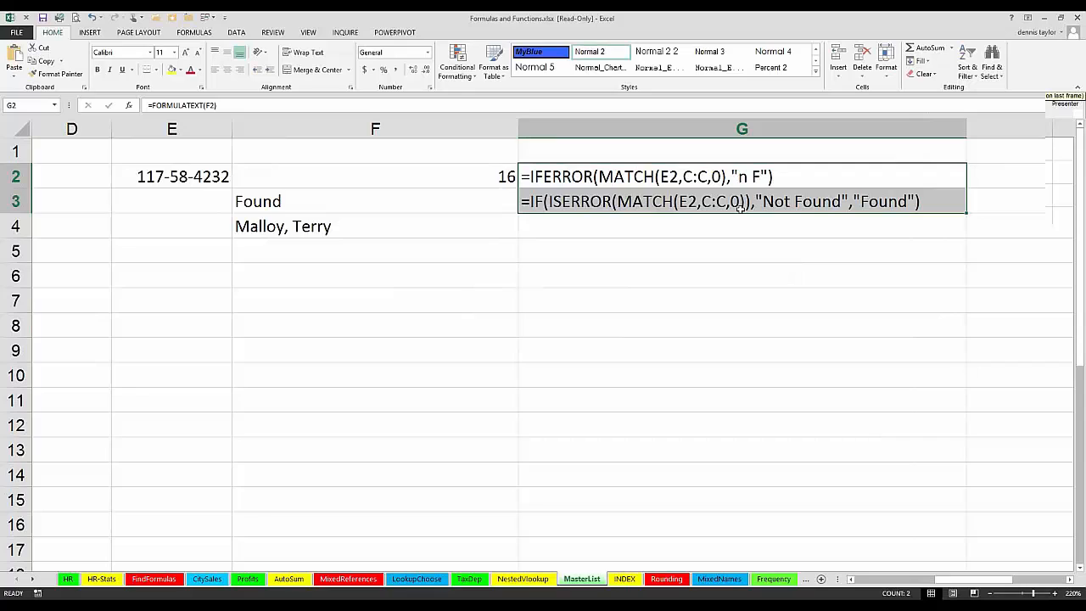
Step: Replace "n F" with "NotFound" as the error result in F2's IFERROR formula
{"action": "double_click", "coordinate": [453, 175]}
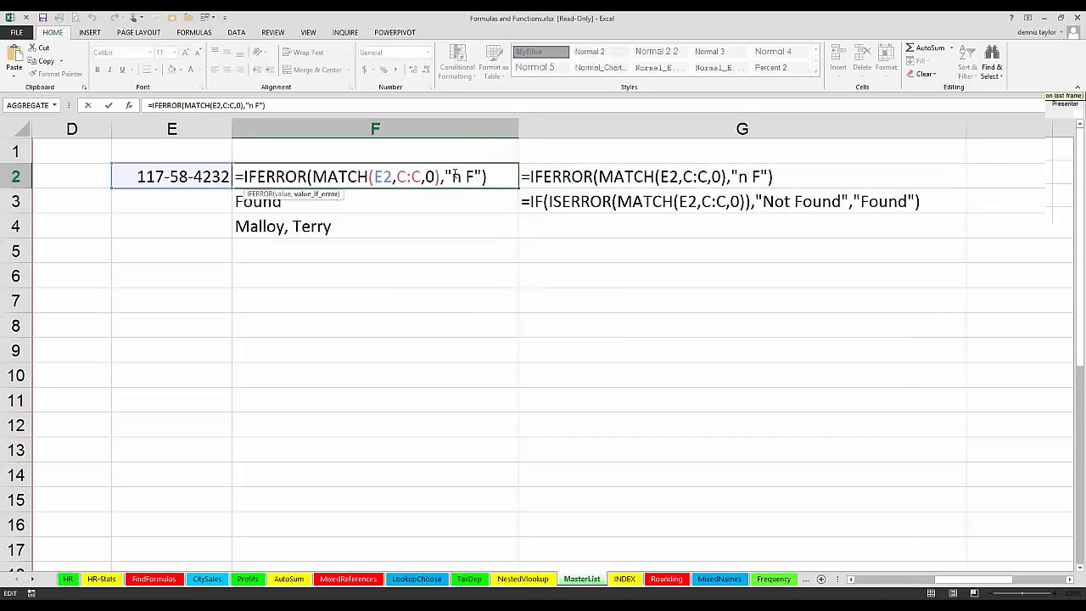
{"action": "type", "text": "Not"}
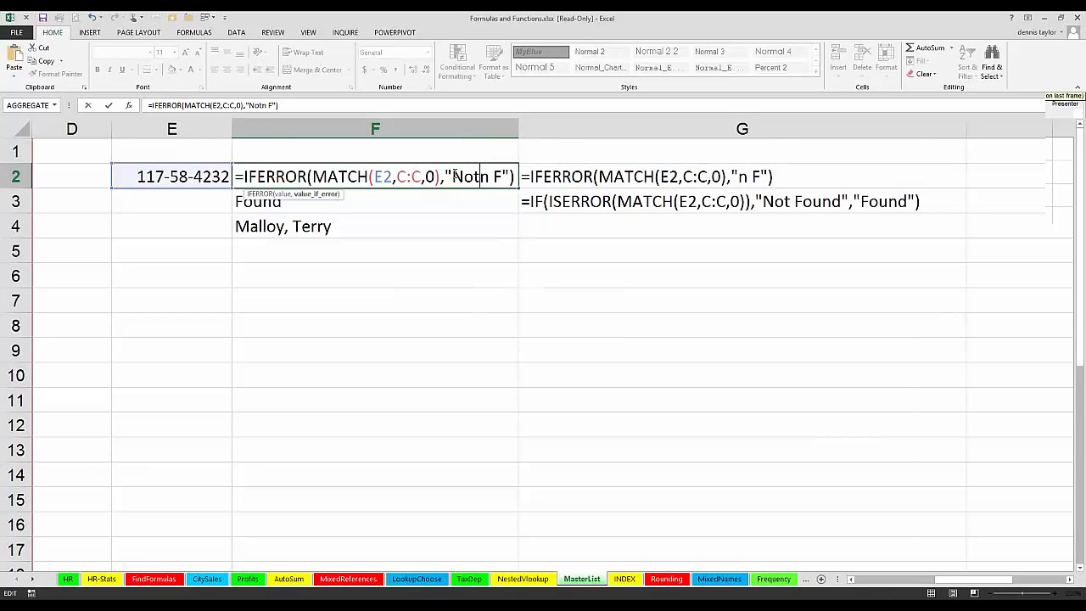
{"action": "type", "text": "Found"}
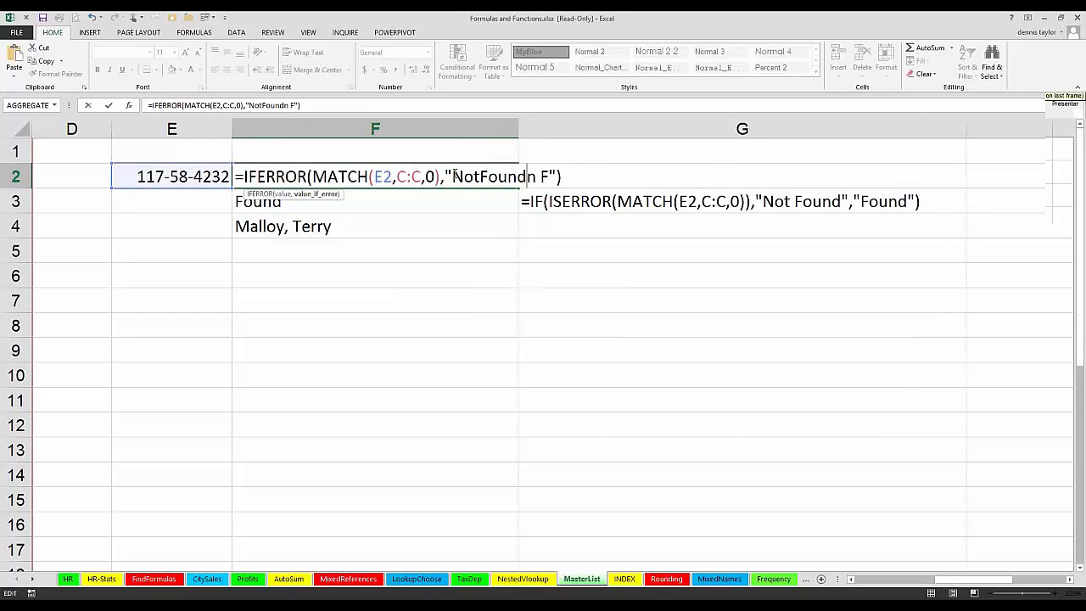
{"action": "key", "text": "Delete"}
{"action": "key", "text": "Delete"}
{"action": "key", "text": "Delete"}
{"action": "key", "text": "Return"}
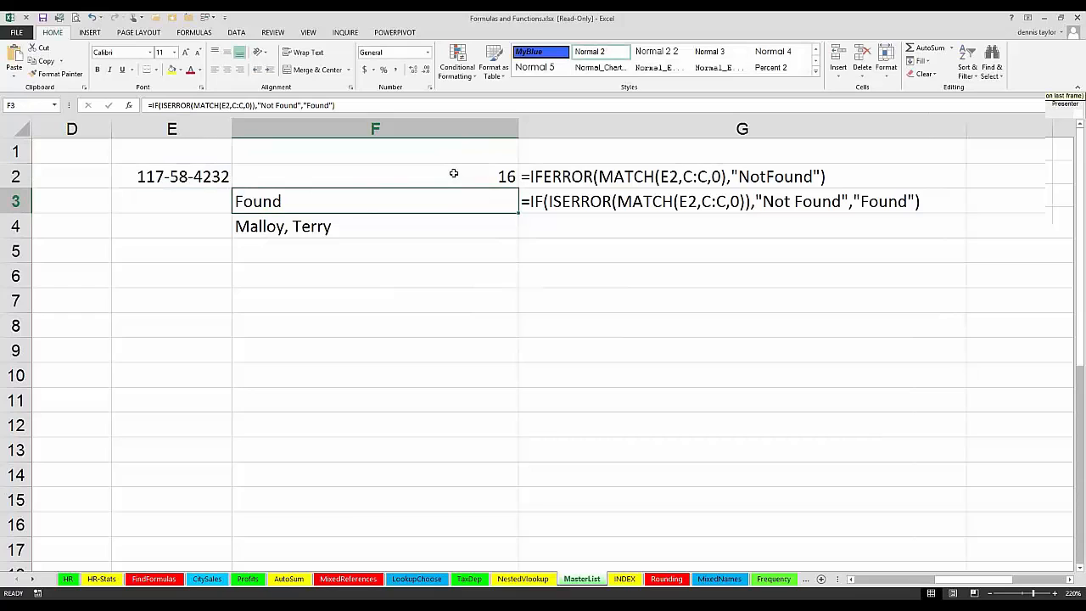
Step: Compare the formula texts in G2 and G3, and switch to the AGGREGATE worksheet
{"action": "left_click", "coordinate": [534, 175]}
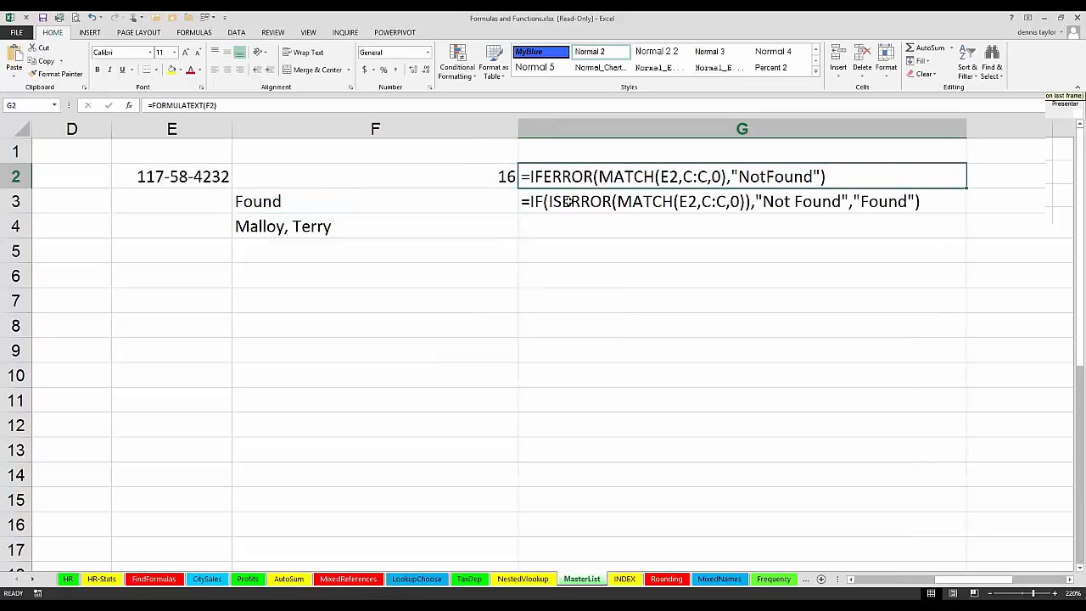
{"action": "left_click", "coordinate": [566, 201]}
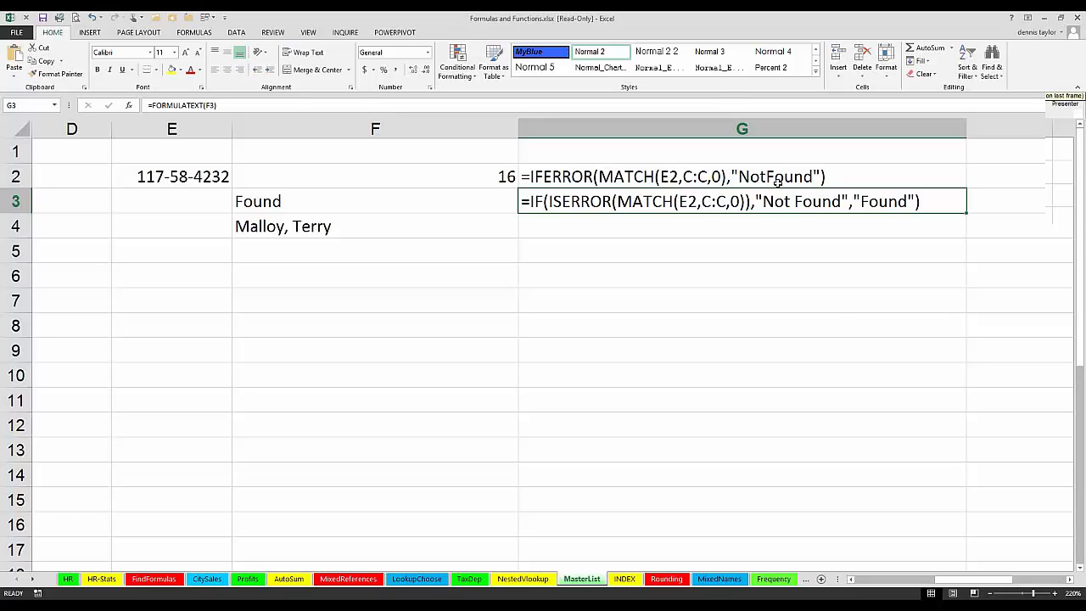
{"action": "left_click", "coordinate": [32, 579]}
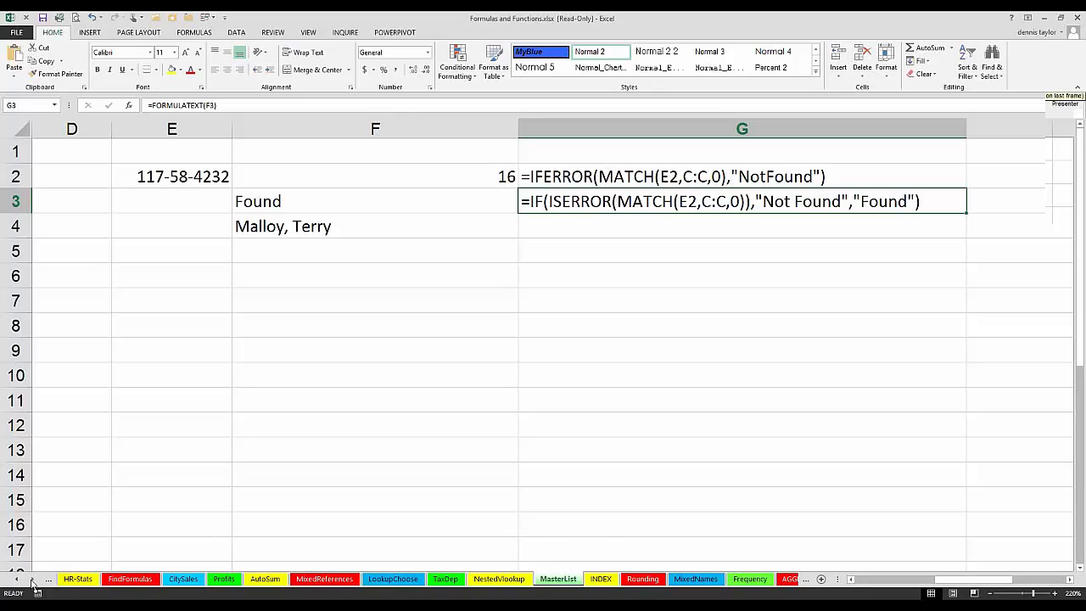
{"action": "left_click", "coordinate": [32, 579]}
{"action": "left_click", "coordinate": [32, 579]}
{"action": "left_click", "coordinate": [32, 580]}
{"action": "left_click", "coordinate": [32, 579]}
{"action": "left_click", "coordinate": [33, 579]}
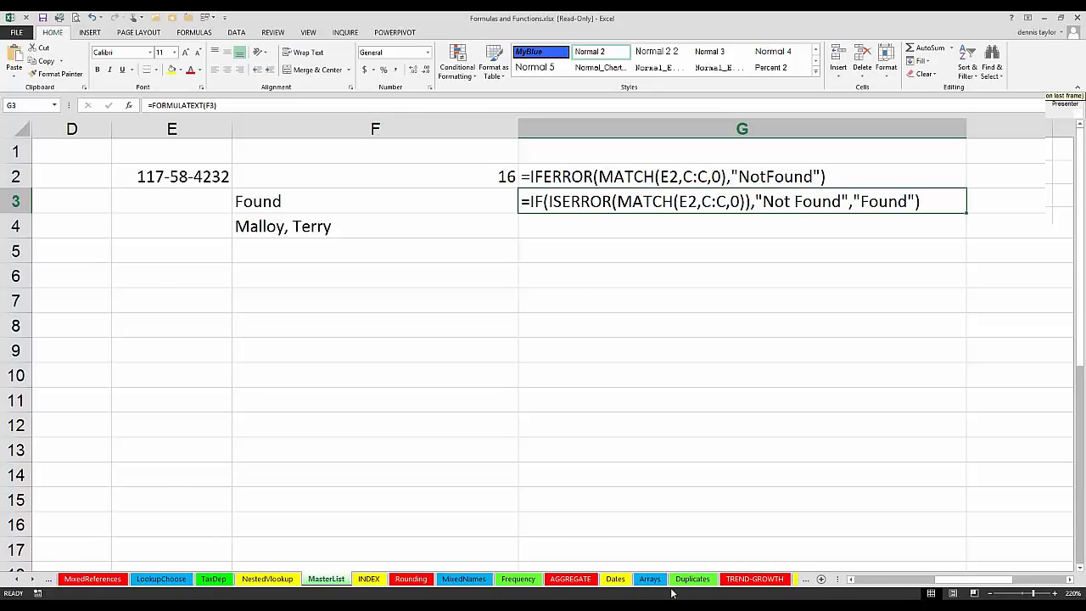
{"action": "left_click", "coordinate": [569, 579]}
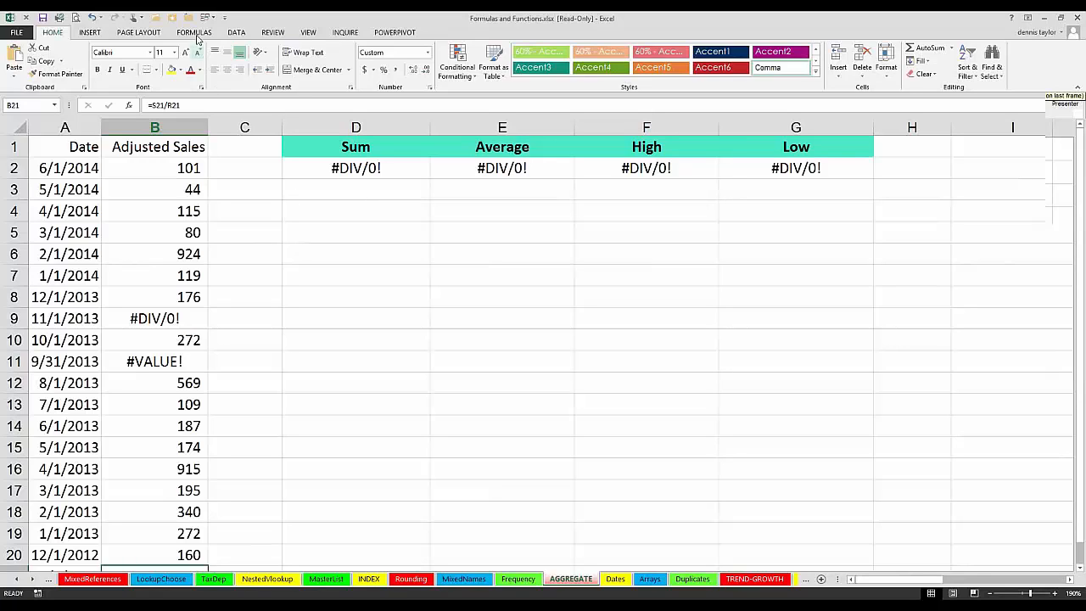
Step: Find AGGREGATE among the Math & Trig functions and check the Sum formula in D2 without changing it
{"action": "left_click", "coordinate": [195, 34]}
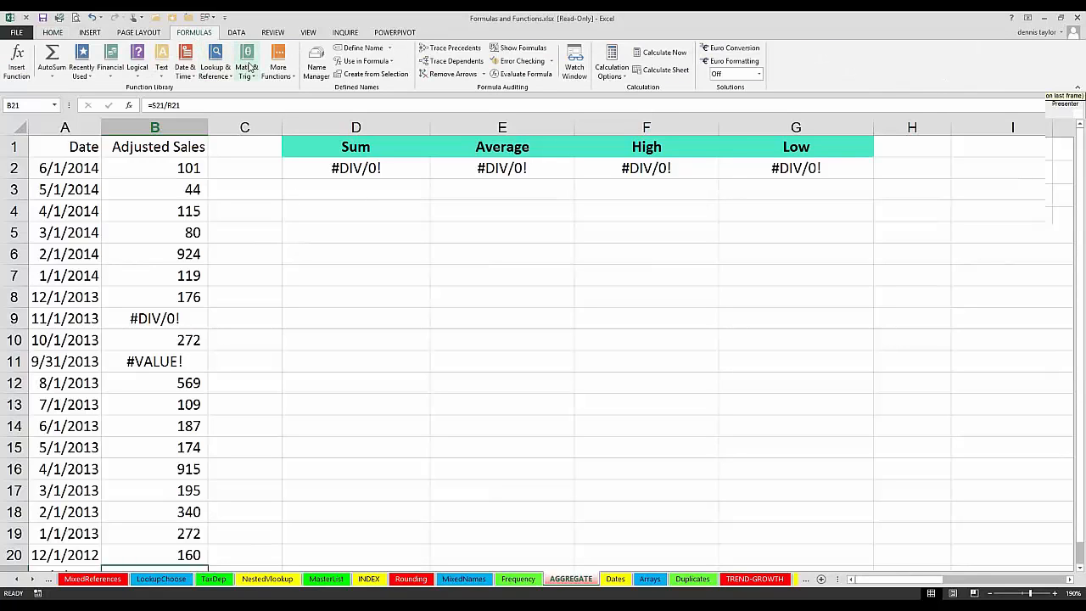
{"action": "left_click", "coordinate": [246, 66]}
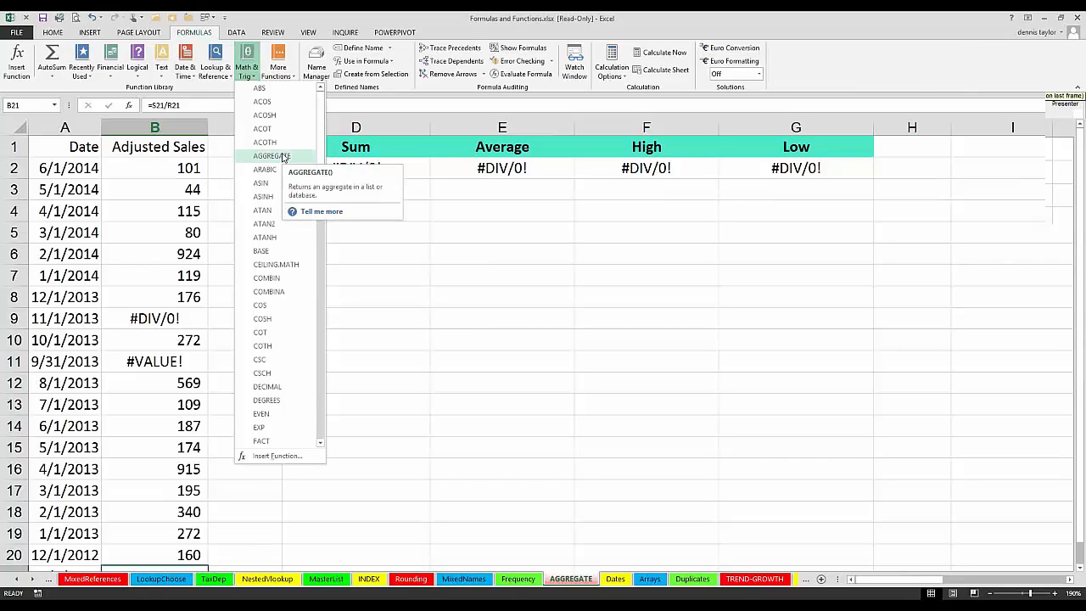
{"action": "left_click", "coordinate": [444, 326]}
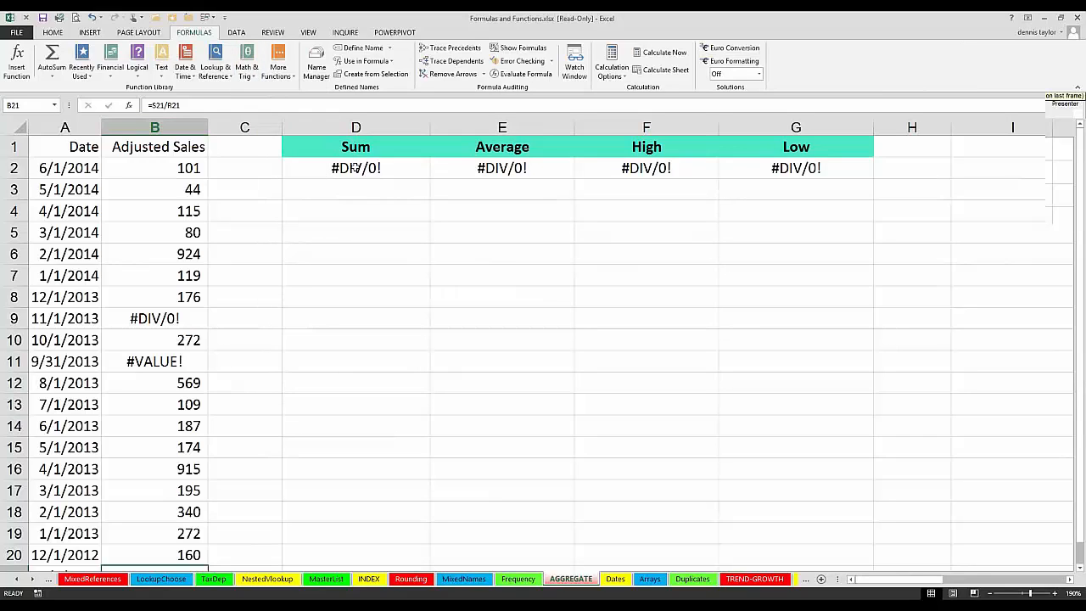
{"action": "double_click", "coordinate": [355, 168]}
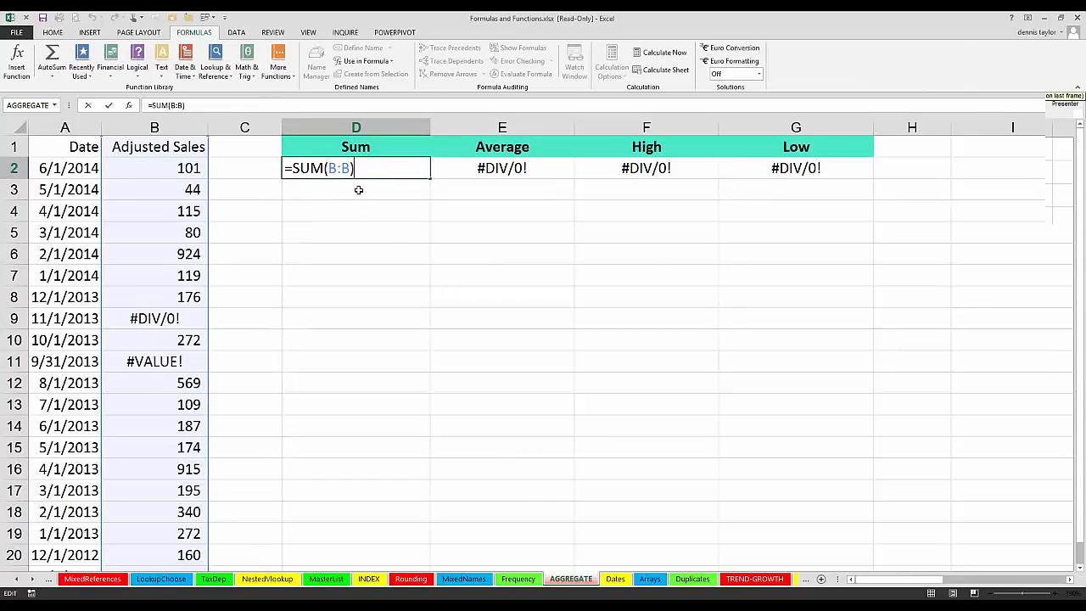
{"action": "key", "text": "Return"}
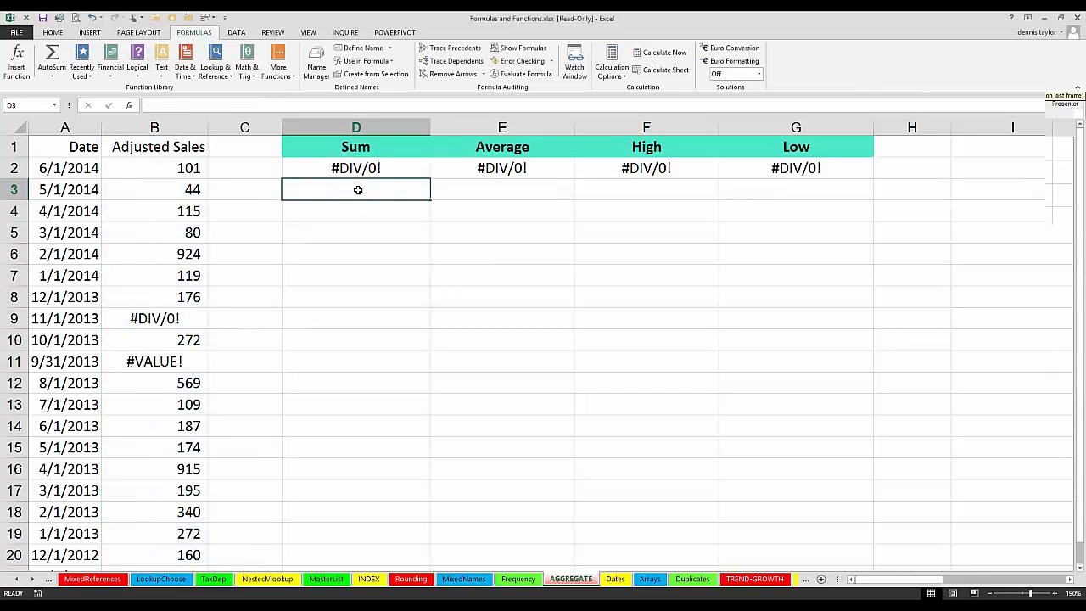
Step: Begin an AGGREGATE formula in D3 under Sum, using function number 9 (SUM)
{"action": "type", "text": "="}
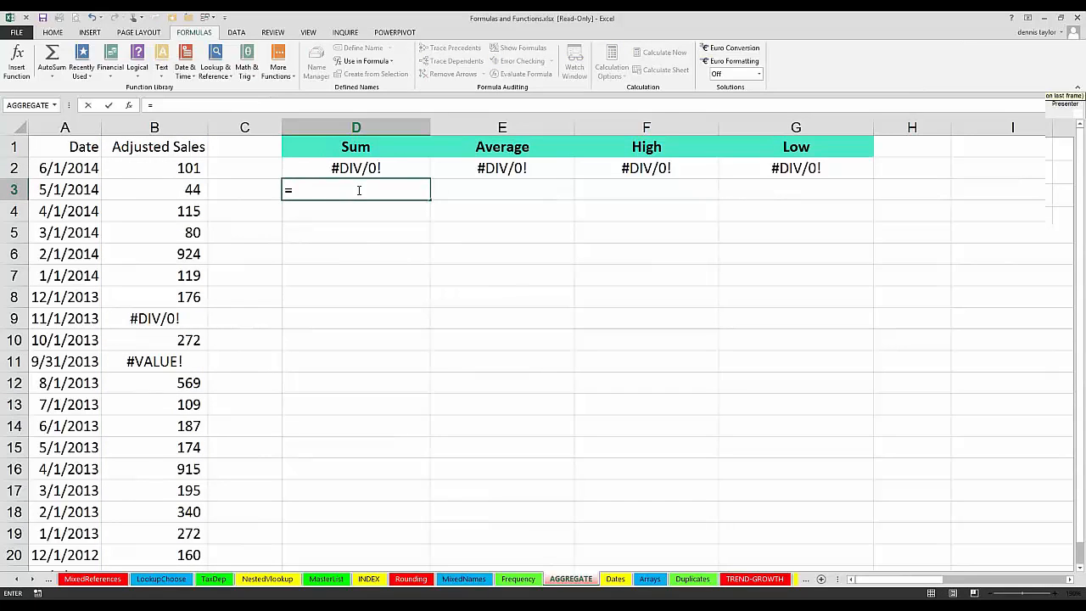
{"action": "type", "text": "a"}
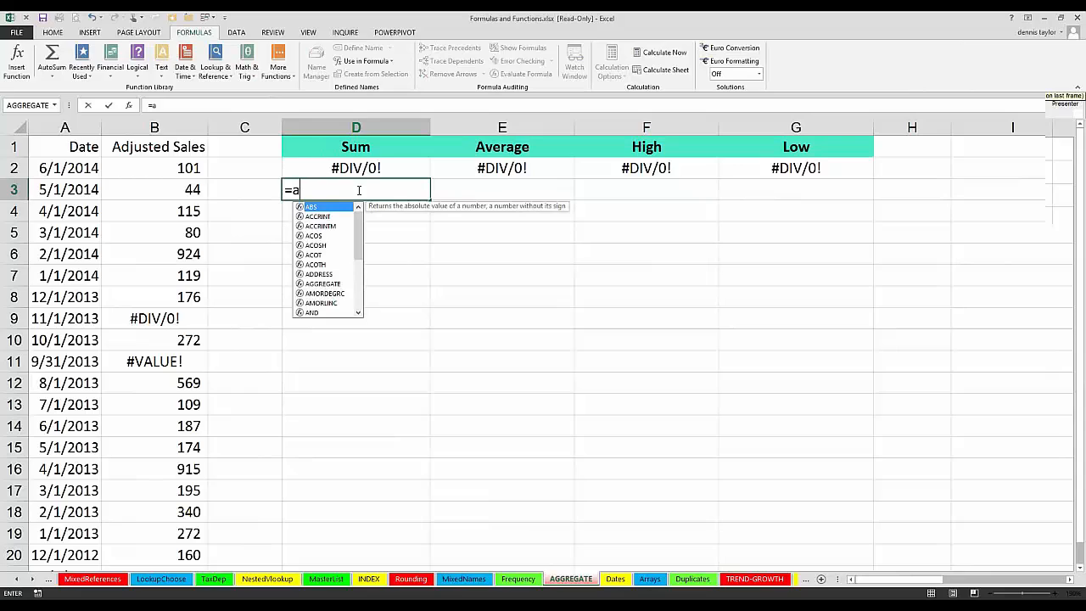
{"action": "left_click", "coordinate": [337, 284]}
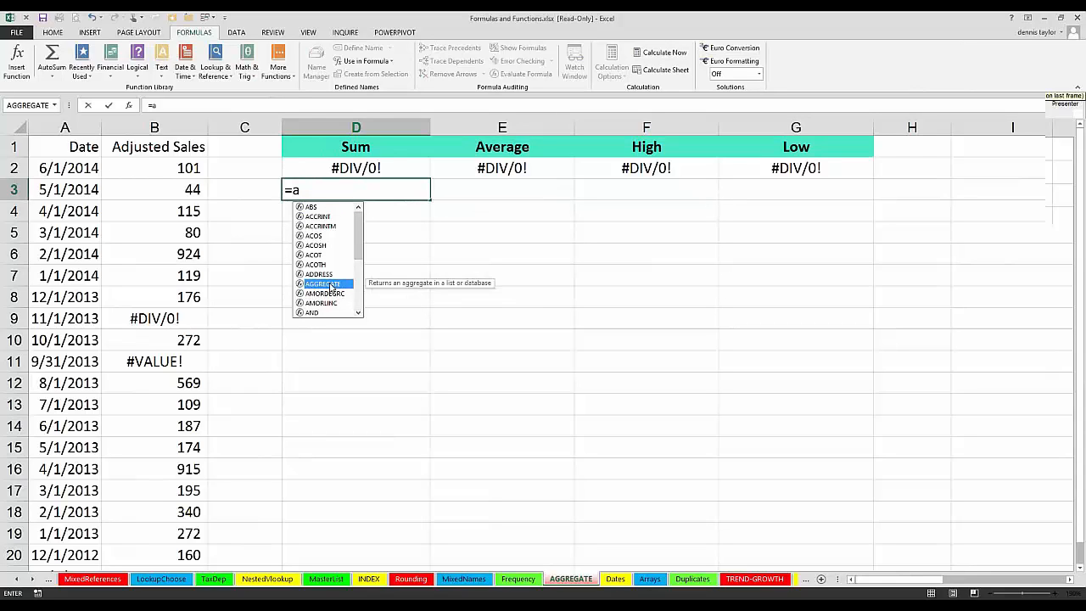
{"action": "double_click", "coordinate": [330, 288]}
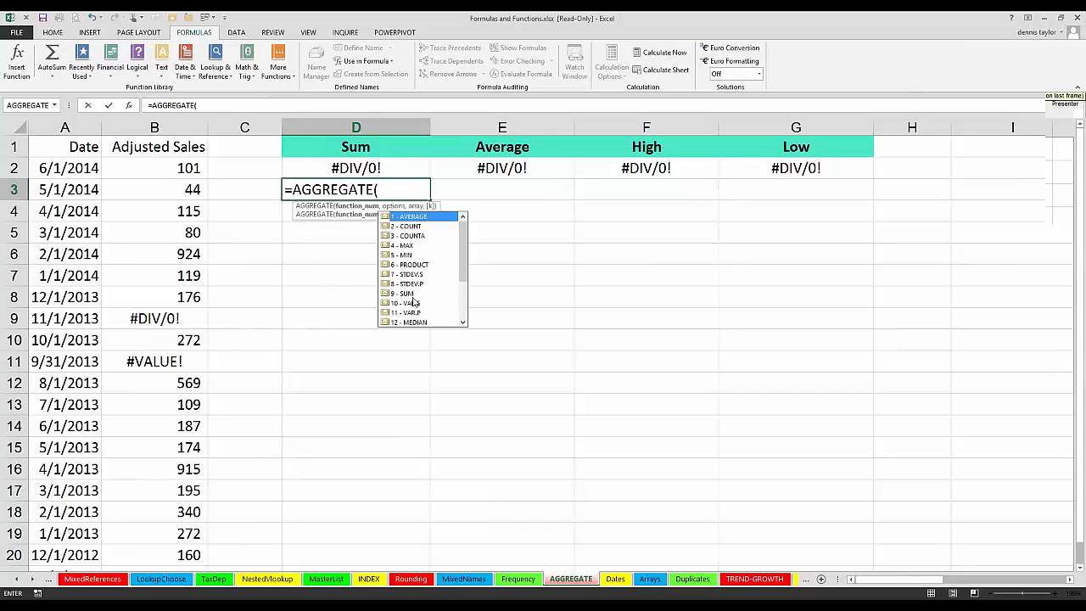
{"action": "mouse_move", "coordinate": [463, 260]}
{"action": "left_mouse_down"}
{"action": "mouse_move", "coordinate": [463, 308]}
{"action": "mouse_move", "coordinate": [461, 251]}
{"action": "left_mouse_up"}
{"action": "left_click", "coordinate": [402, 293]}
{"action": "double_click", "coordinate": [400, 294]}
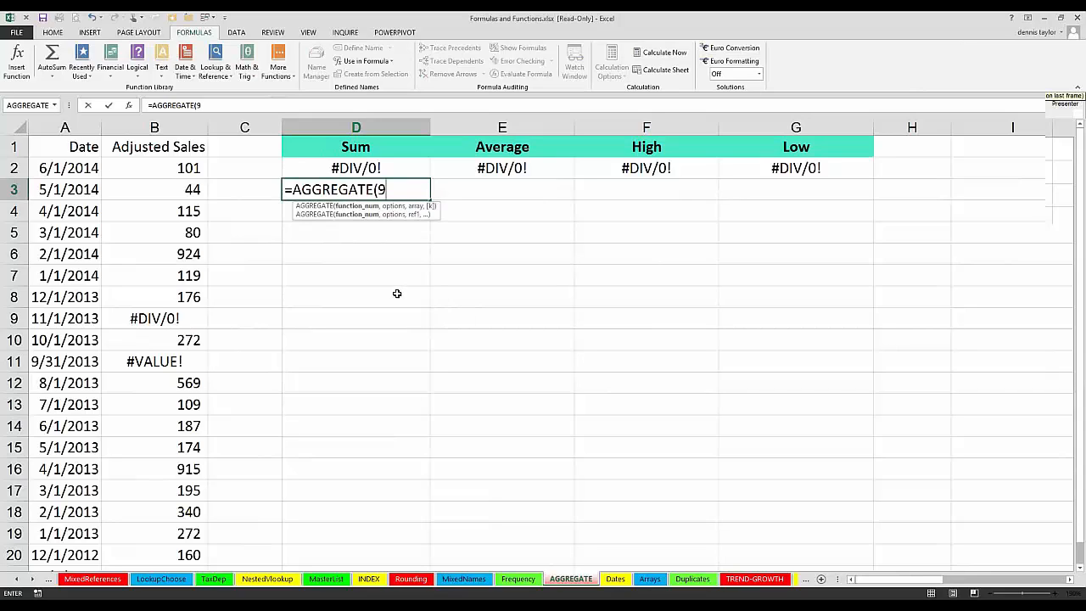
Step: Complete D3's AGGREGATE formula with option 6 to ignore error values and the whole of column B as the data
{"action": "type", "text": ","}
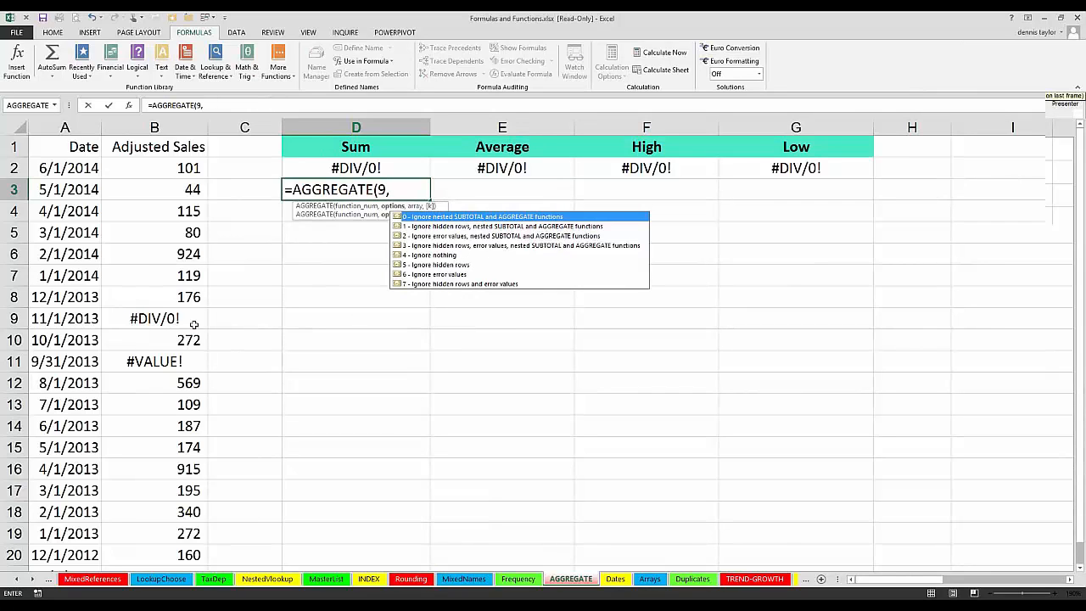
{"action": "left_click", "coordinate": [416, 274]}
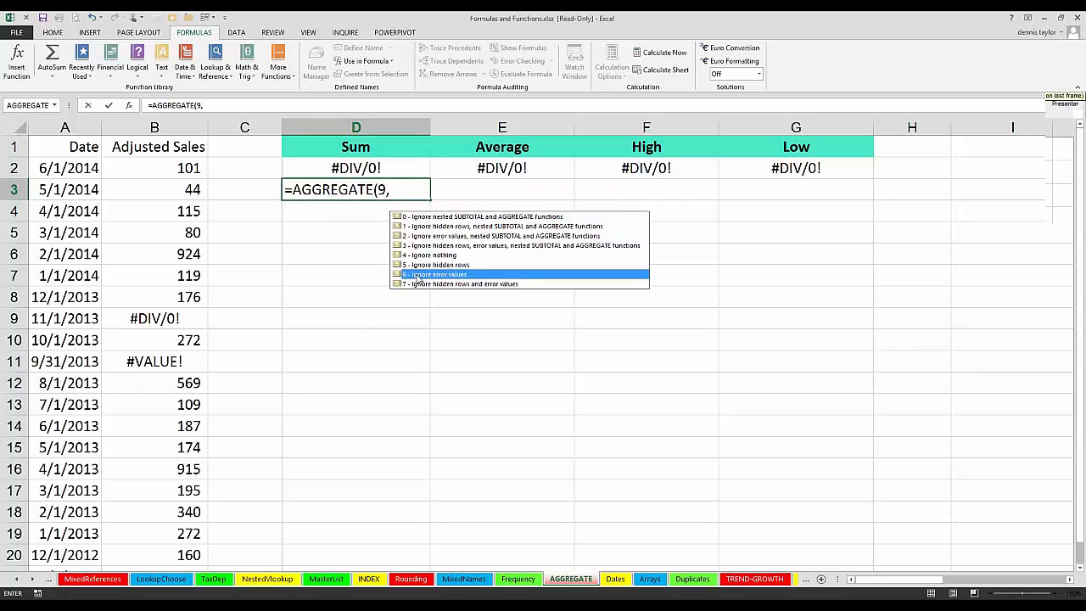
{"action": "double_click", "coordinate": [417, 274]}
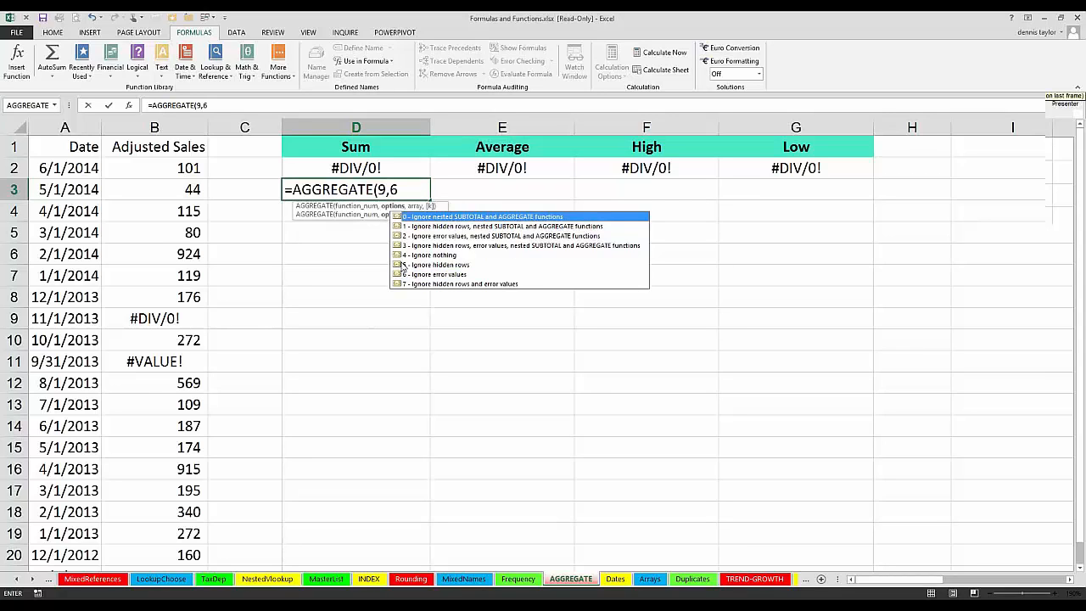
{"action": "type", "text": ","}
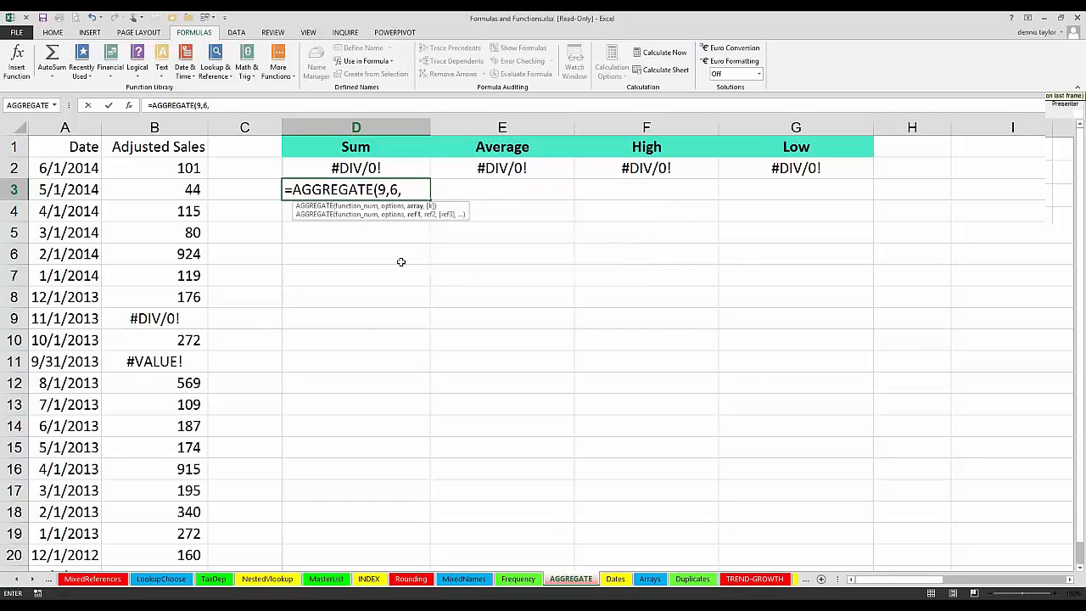
{"action": "left_click", "coordinate": [142, 121]}
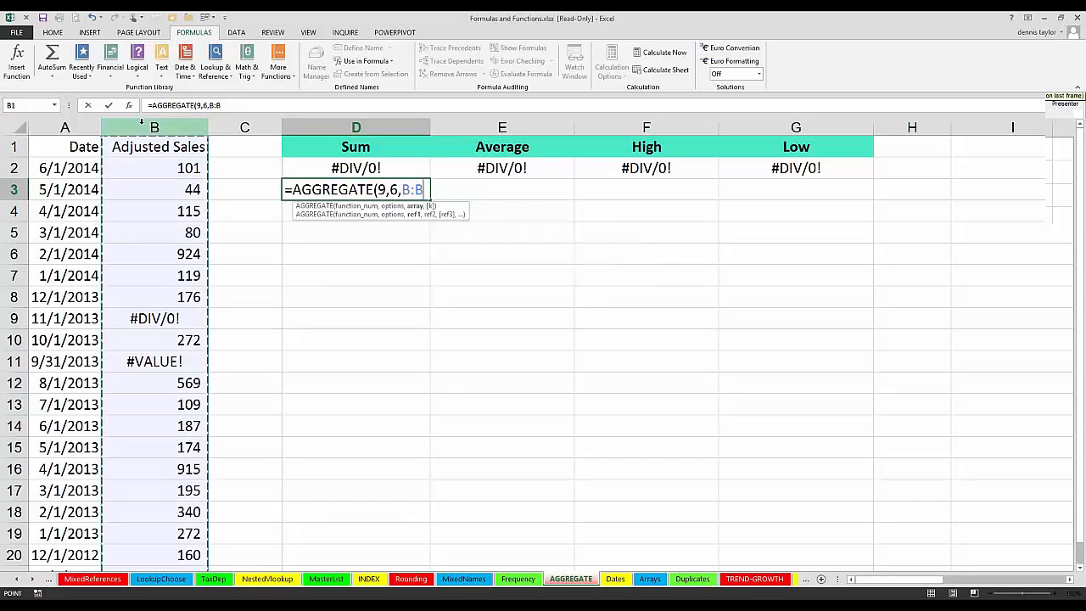
{"action": "key", "text": "Return"}
Step: Compare D3's AGGREGATE formula with the error cells B9 and B11 and with the Sum, Average and High formulas in row 2
{"action": "left_click", "coordinate": [314, 188]}
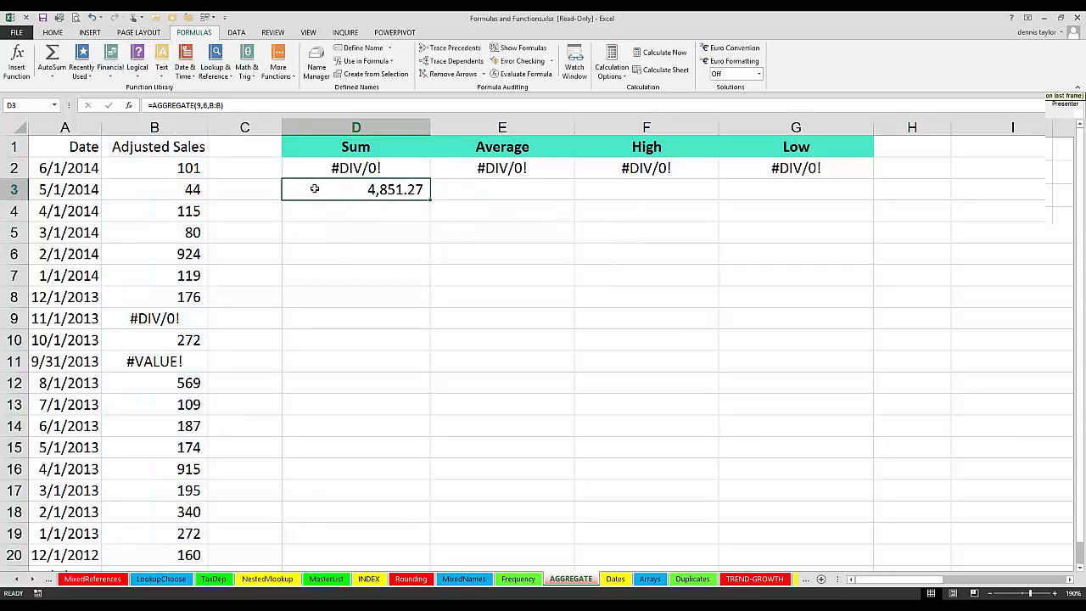
{"action": "left_click", "coordinate": [161, 319]}
{"action": "left_click", "coordinate": [160, 363]}
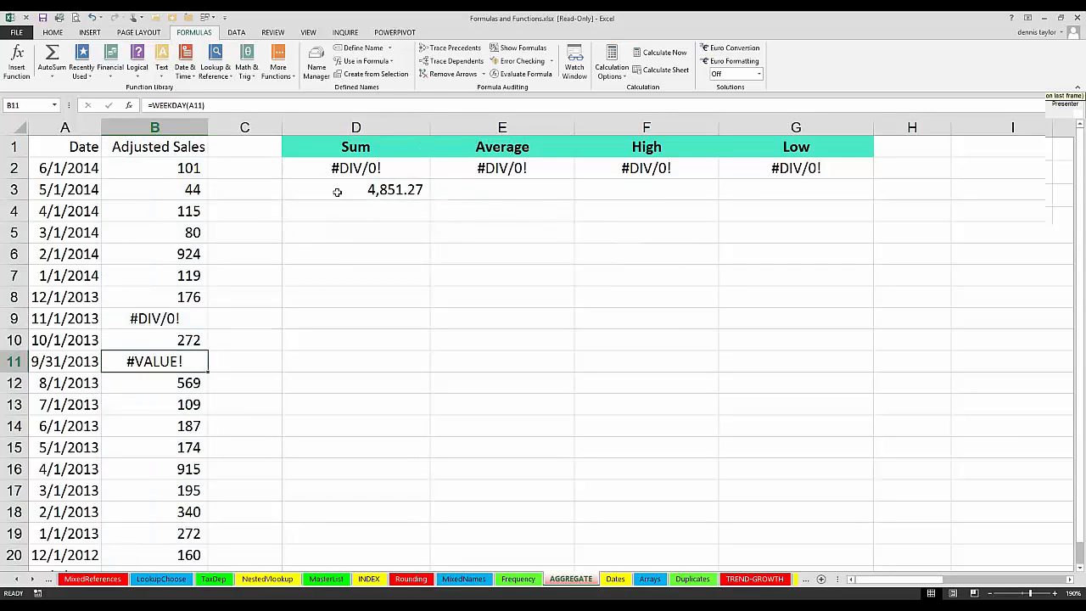
{"action": "left_click", "coordinate": [337, 194]}
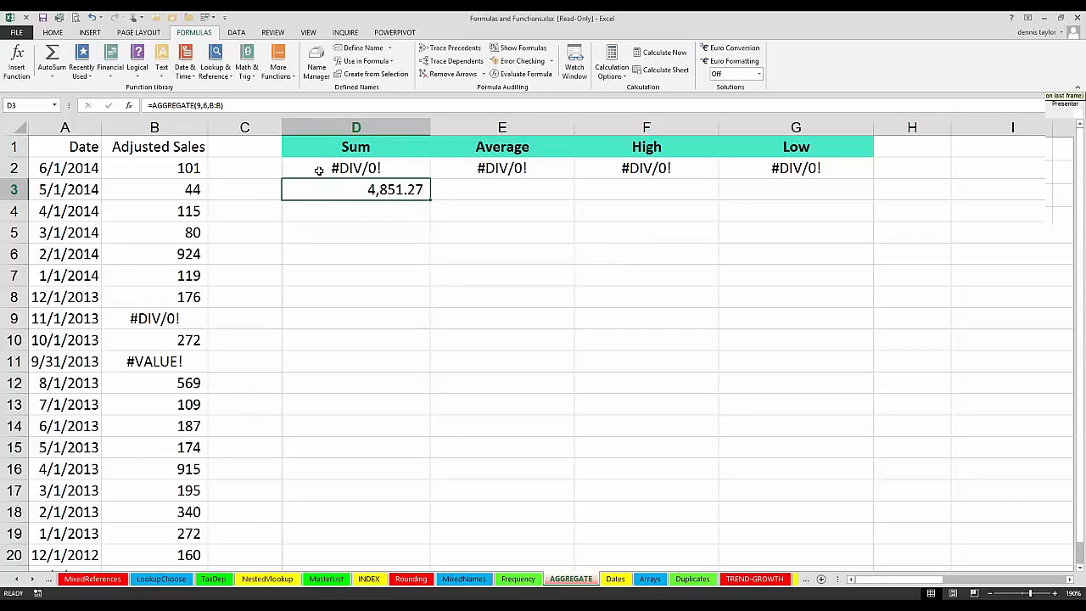
{"action": "double_click", "coordinate": [318, 171]}
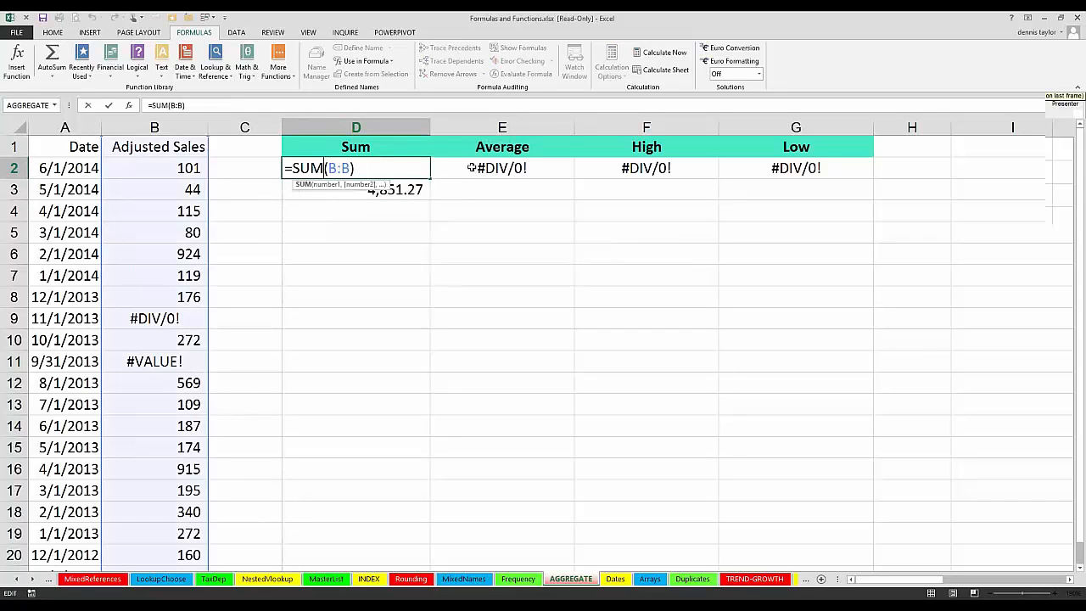
{"action": "left_click", "coordinate": [471, 168]}
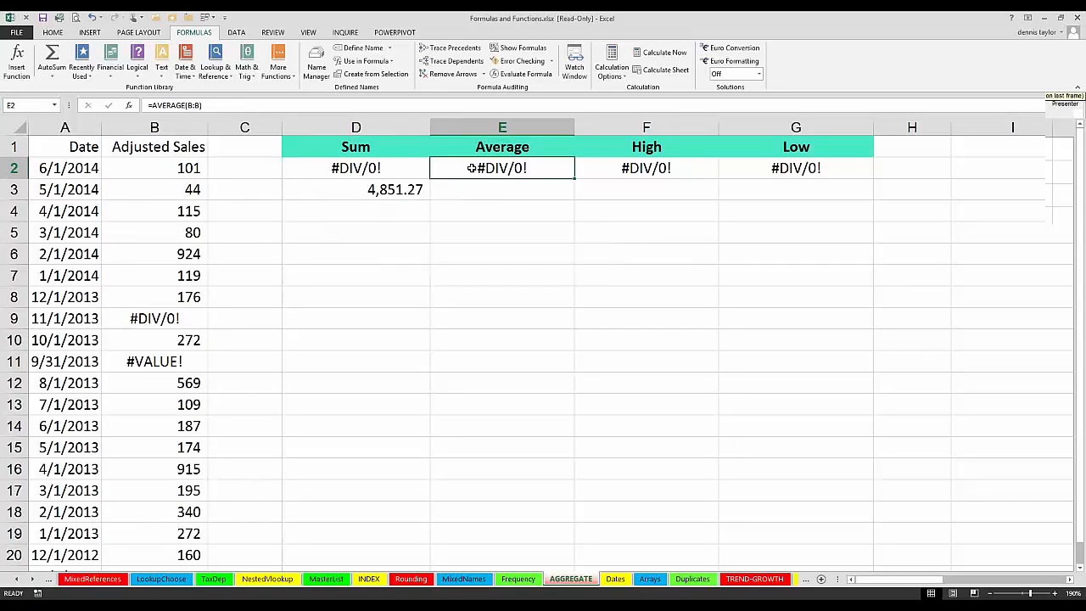
{"action": "left_click", "coordinate": [626, 167]}
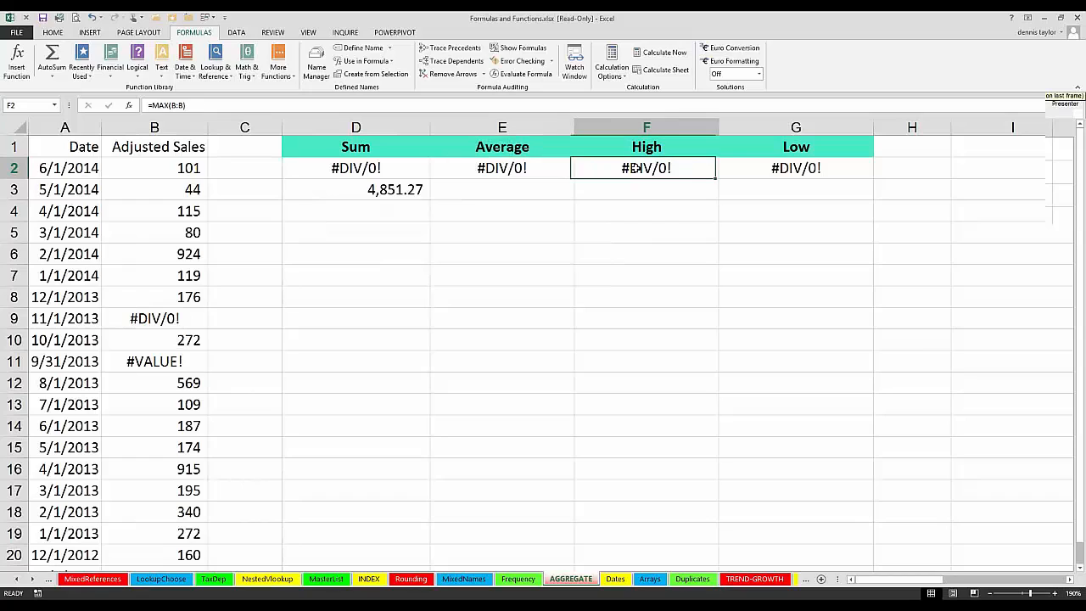
{"action": "left_click", "coordinate": [490, 189]}
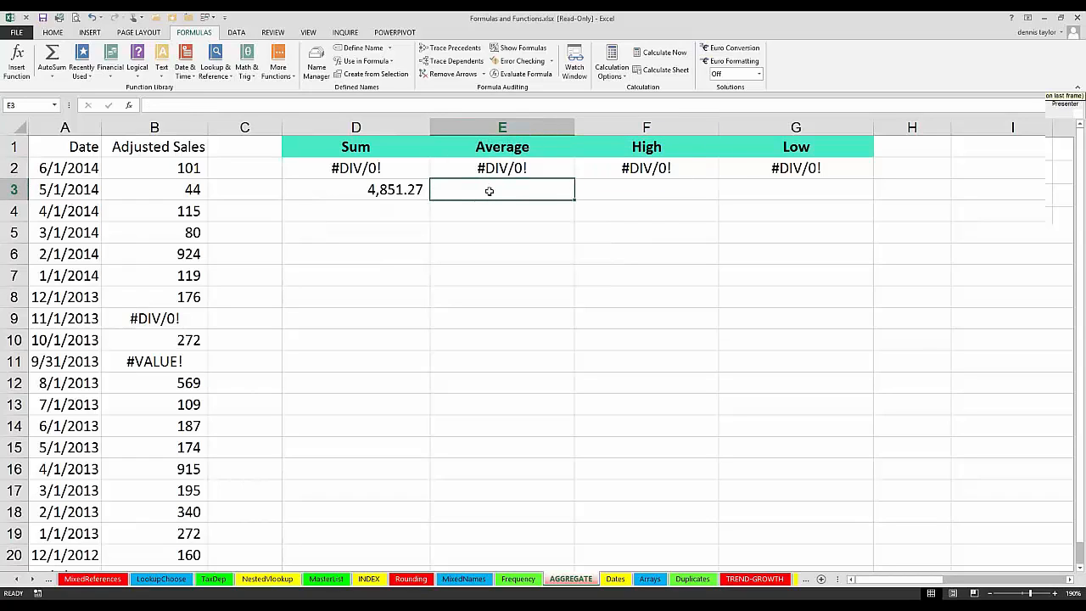
{"action": "type", "text": "="}
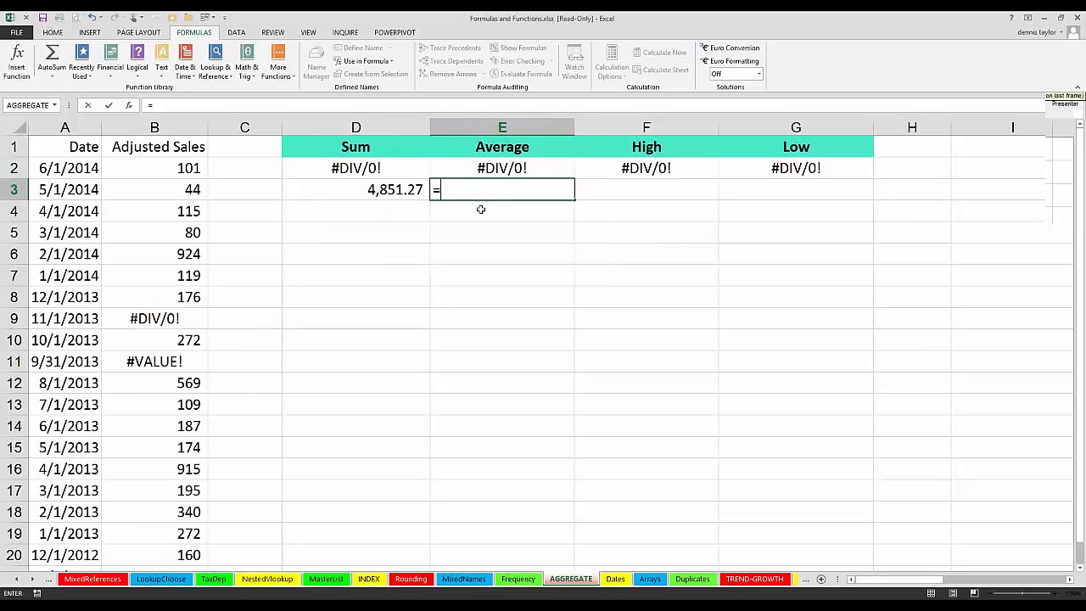
{"action": "type", "text": "ag"}
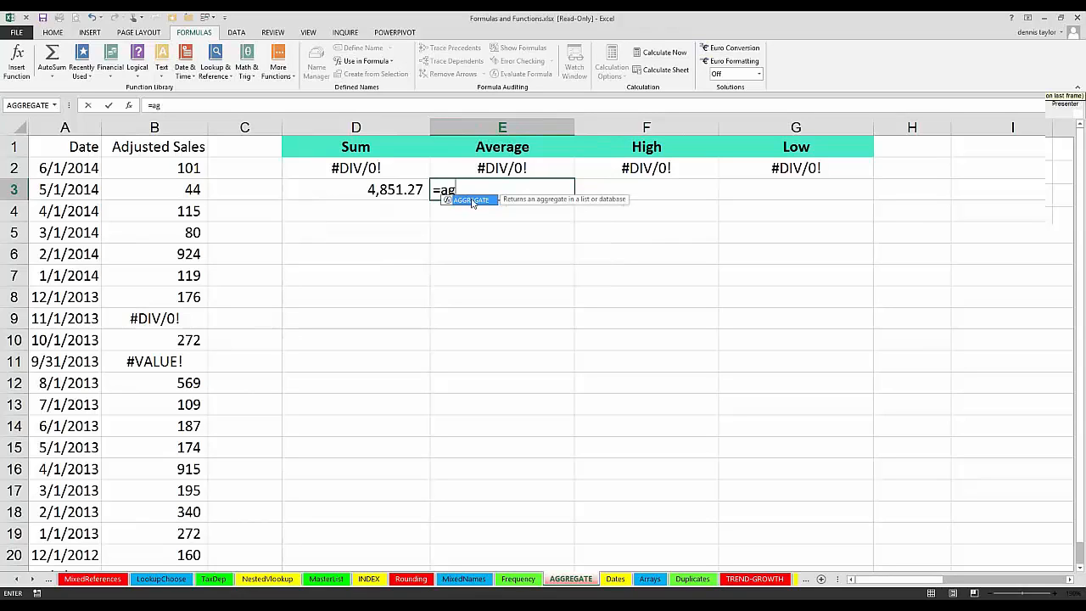
{"action": "double_click", "coordinate": [473, 201]}
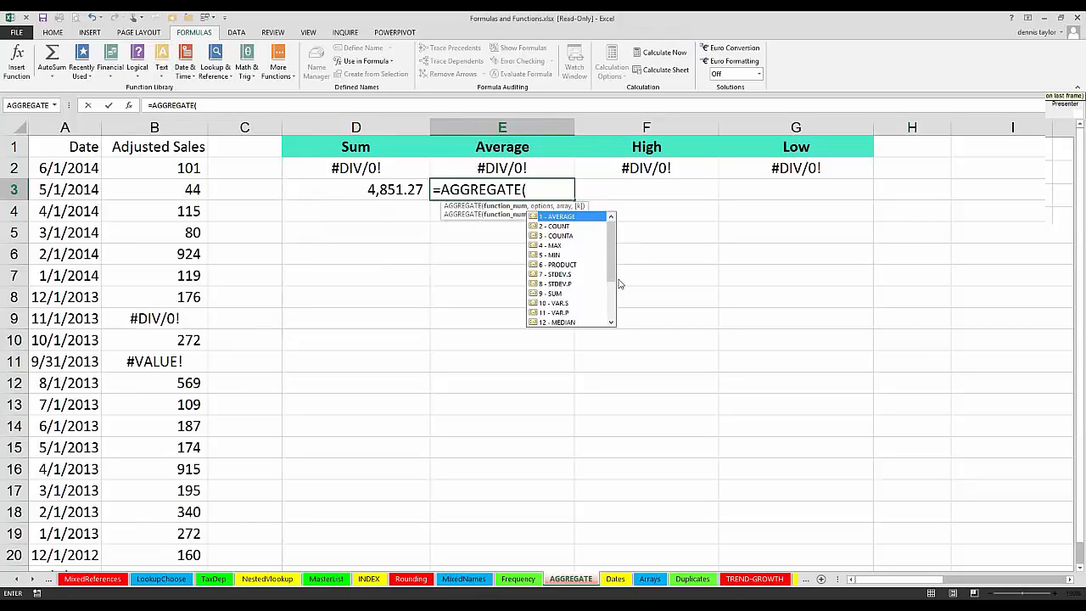
{"action": "mouse_move", "coordinate": [613, 245]}
{"action": "left_mouse_down"}
{"action": "mouse_move", "coordinate": [615, 303]}
{"action": "mouse_move", "coordinate": [613, 263]}
{"action": "left_mouse_up"}
{"action": "key", "text": "Escape"}
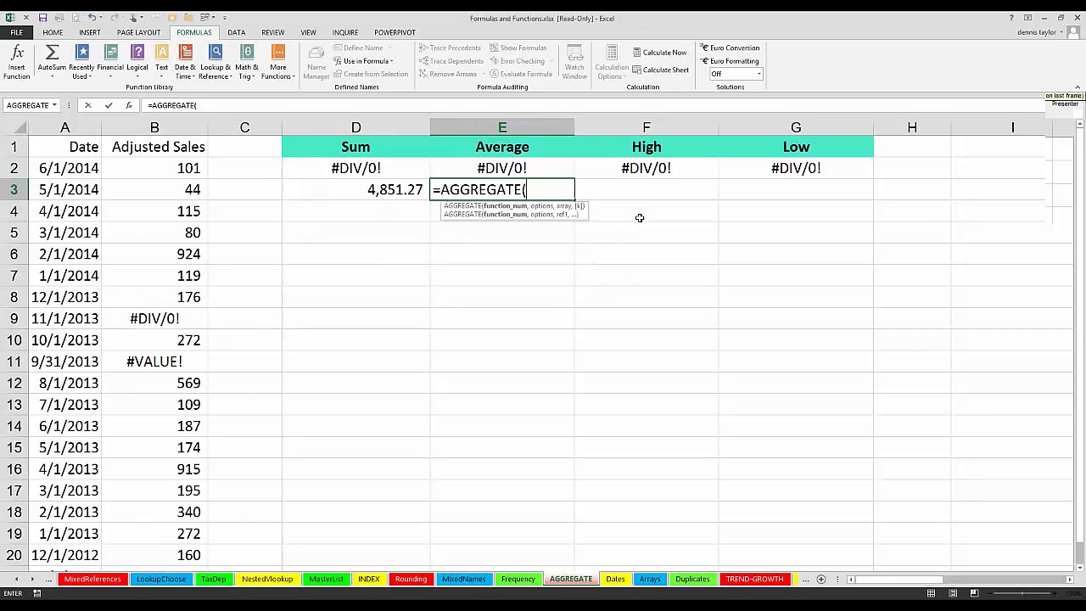
{"action": "key", "text": "Escape"}
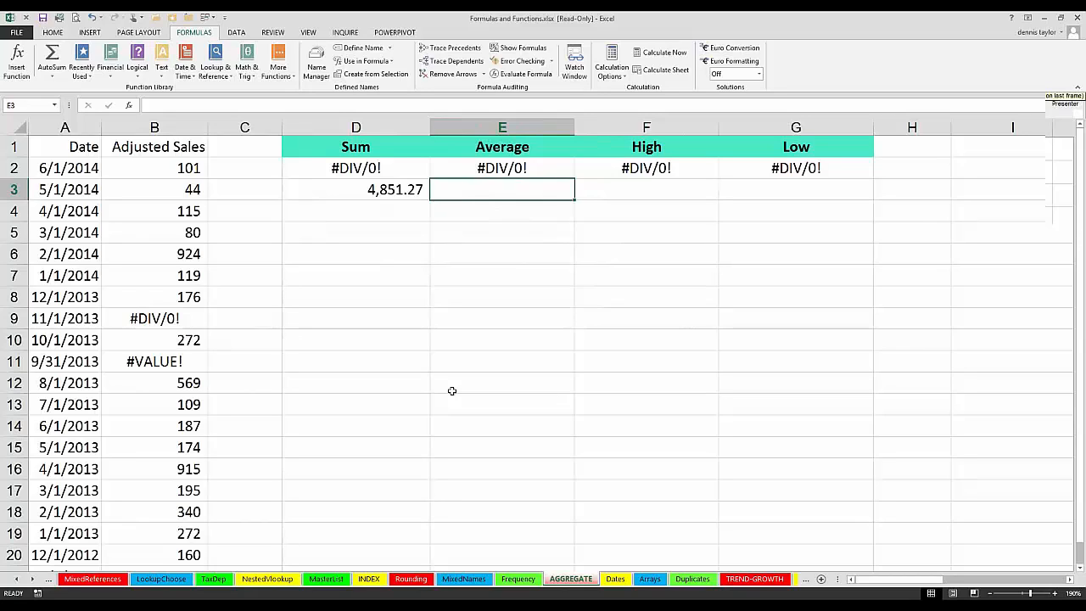
Step: Switch to the HR-Stats worksheet and select the Years column G to inspect it
{"action": "left_click", "coordinate": [17, 579]}
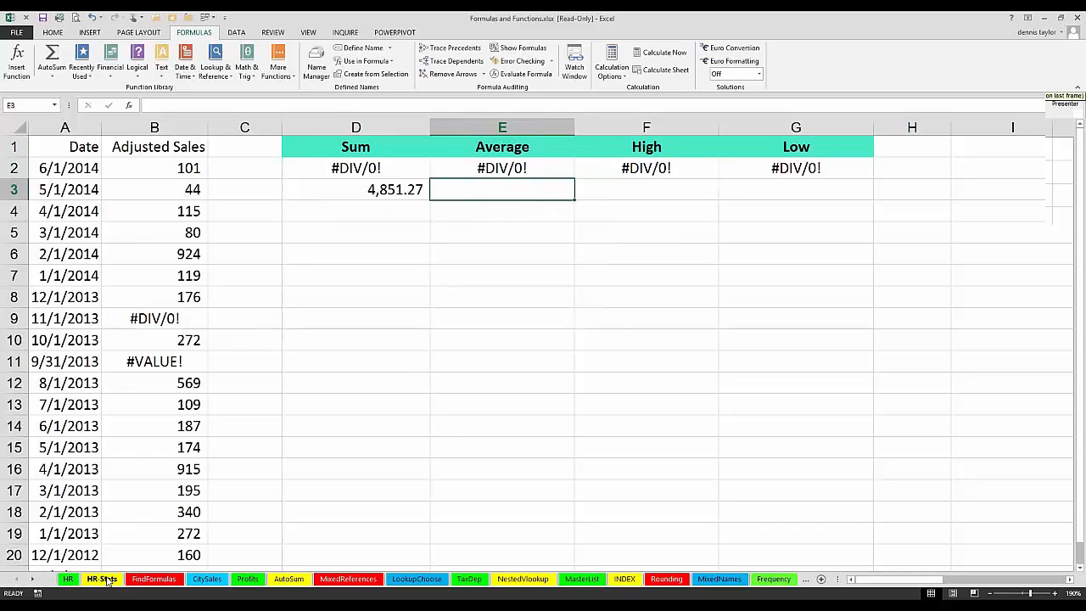
{"action": "left_click", "coordinate": [105, 580]}
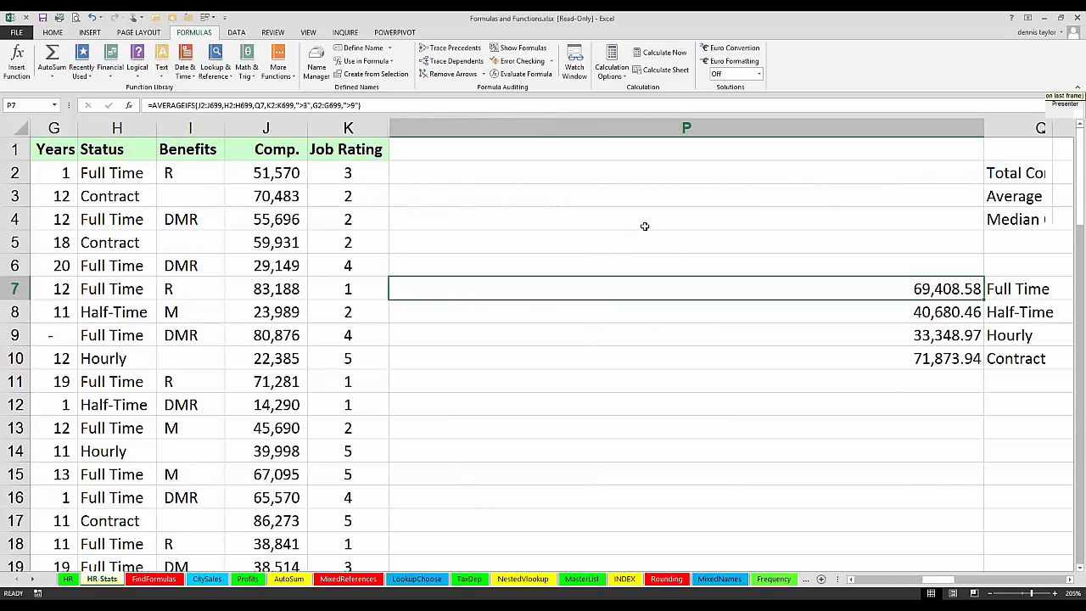
{"action": "left_click", "coordinate": [581, 412]}
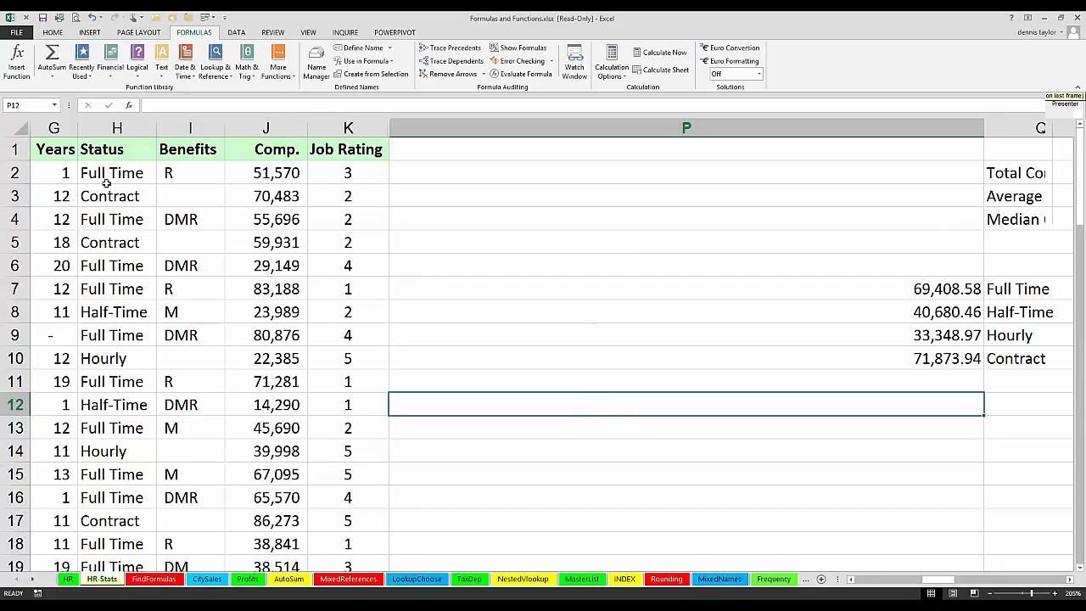
{"action": "left_click", "coordinate": [54, 127]}
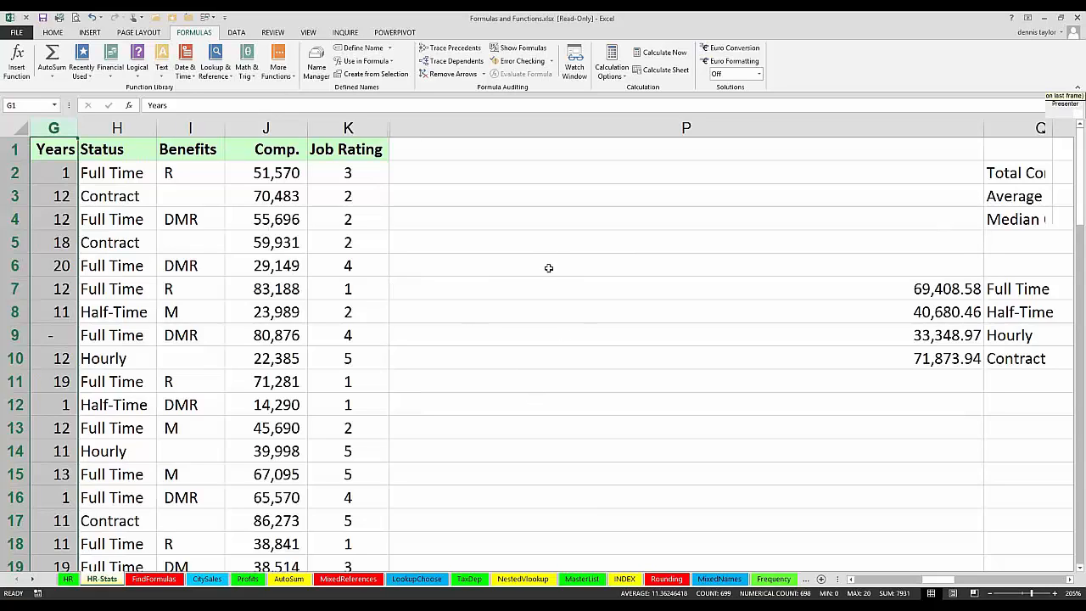
Step: Begin an IF formula in P5 whose test counts the "Full Time" entries in column H with COUNTIF
{"action": "left_click", "coordinate": [495, 242]}
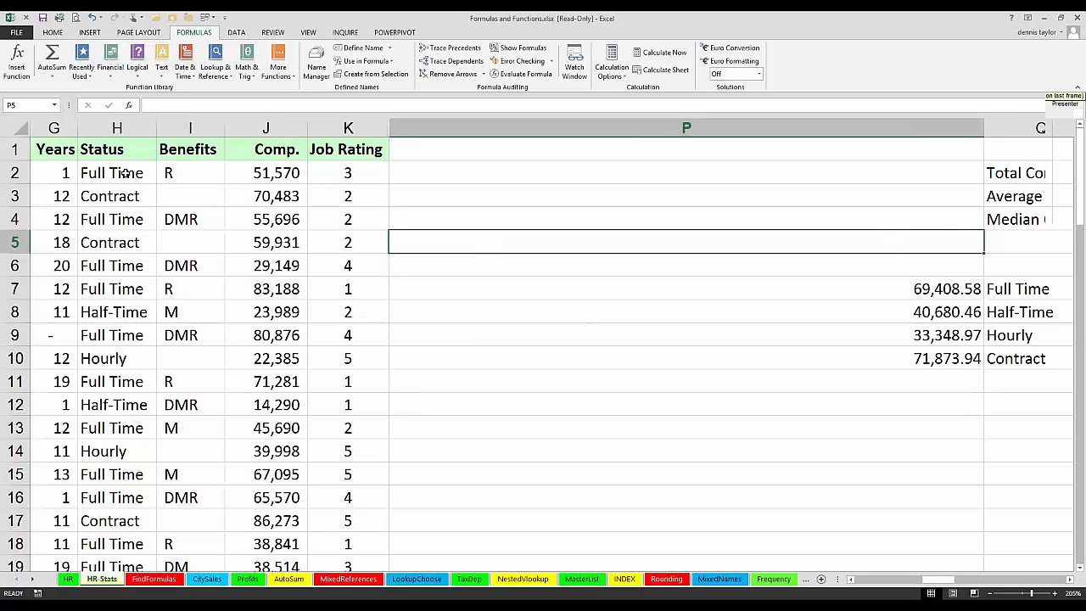
{"action": "double_click", "coordinate": [428, 246]}
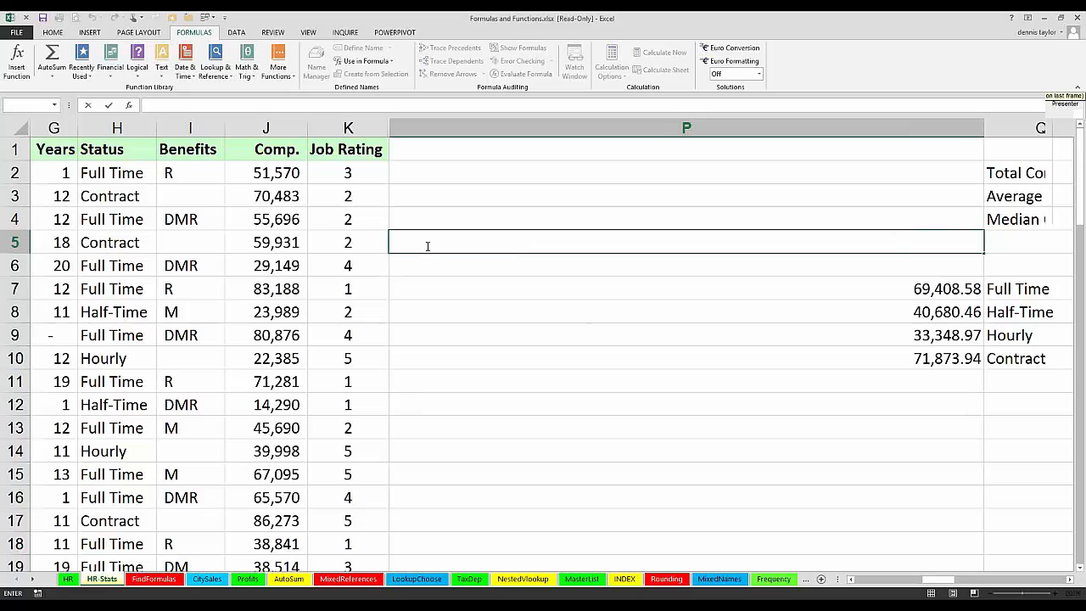
{"action": "type", "text": "=if"}
{"action": "key", "text": "BackSpace"}
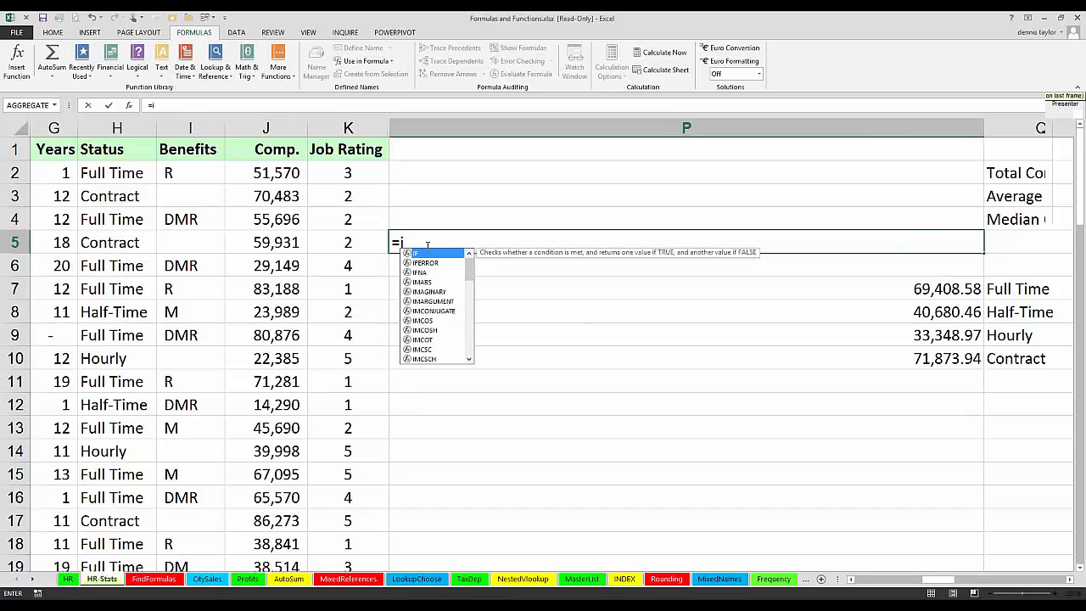
{"action": "type", "text": "f(countif("}
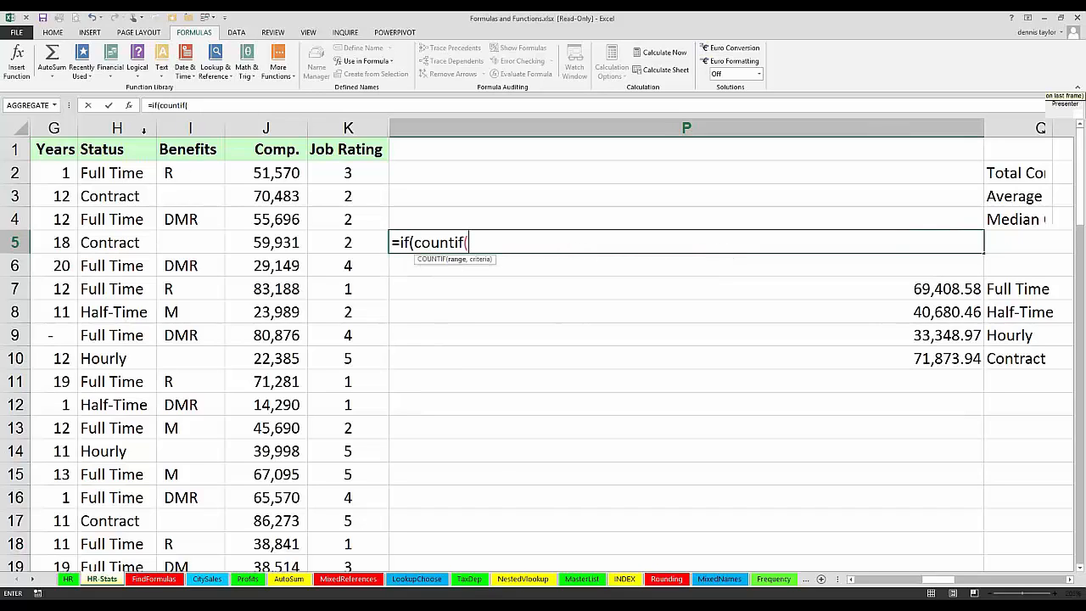
{"action": "left_click", "coordinate": [133, 127]}
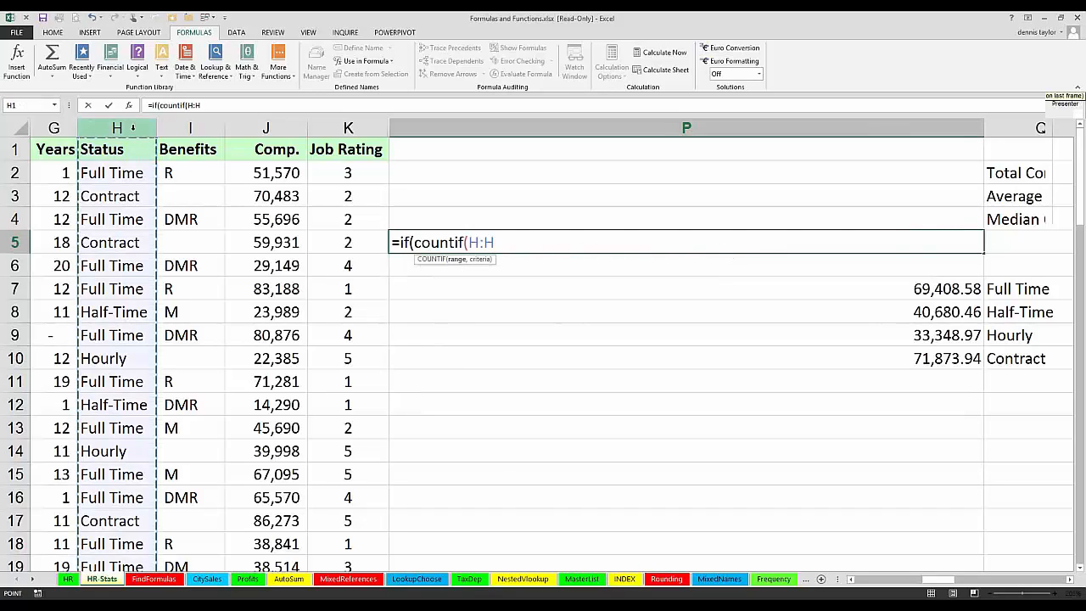
{"action": "type", "text": ",\"Fu"}
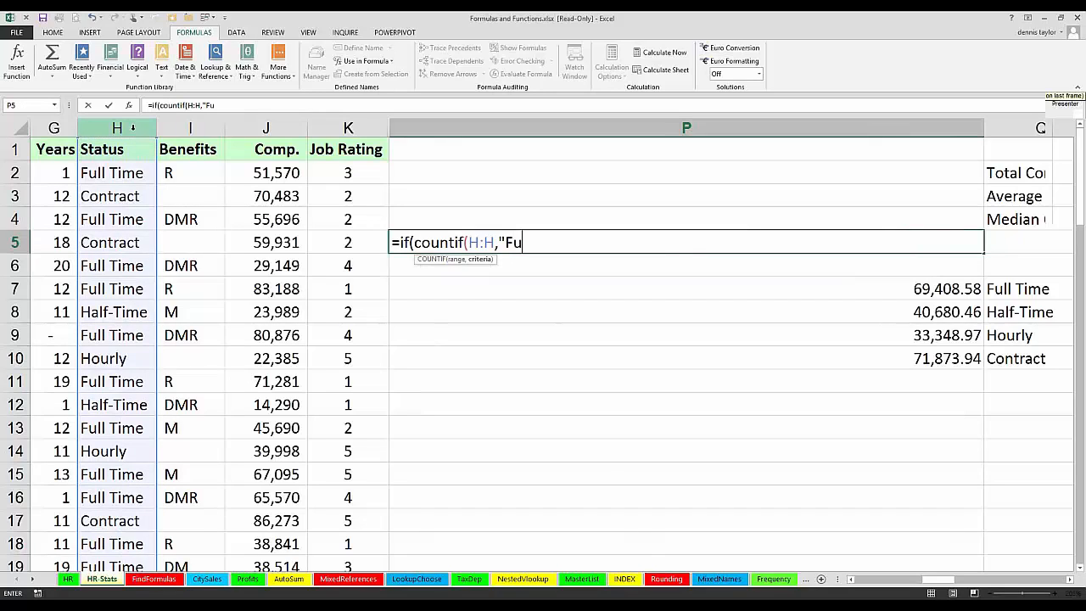
{"action": "type", "text": "ll Time\")"}
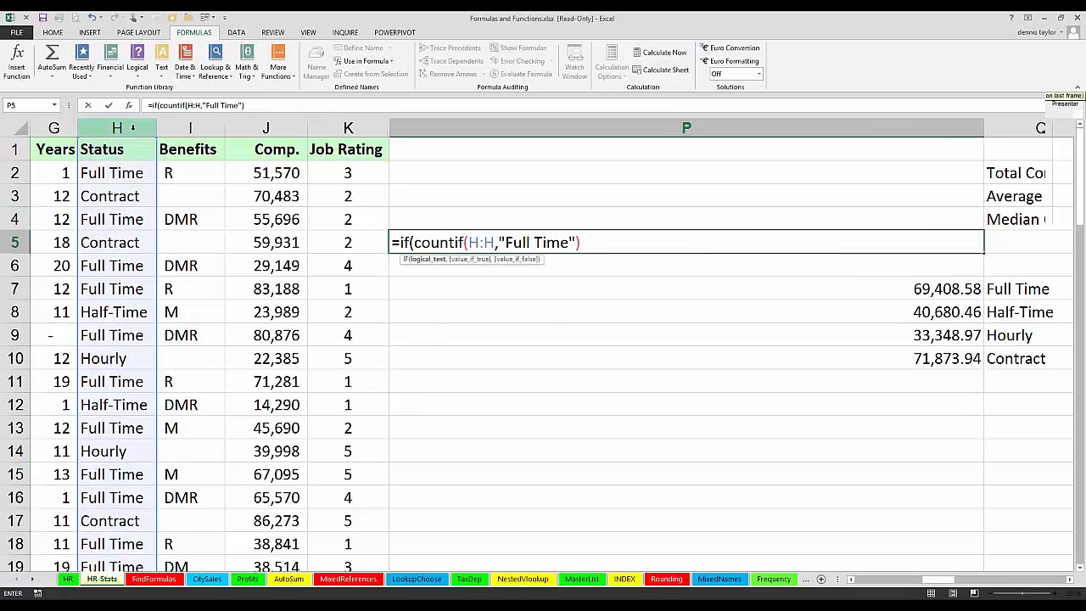
{"action": "type", "text": ">200,"}
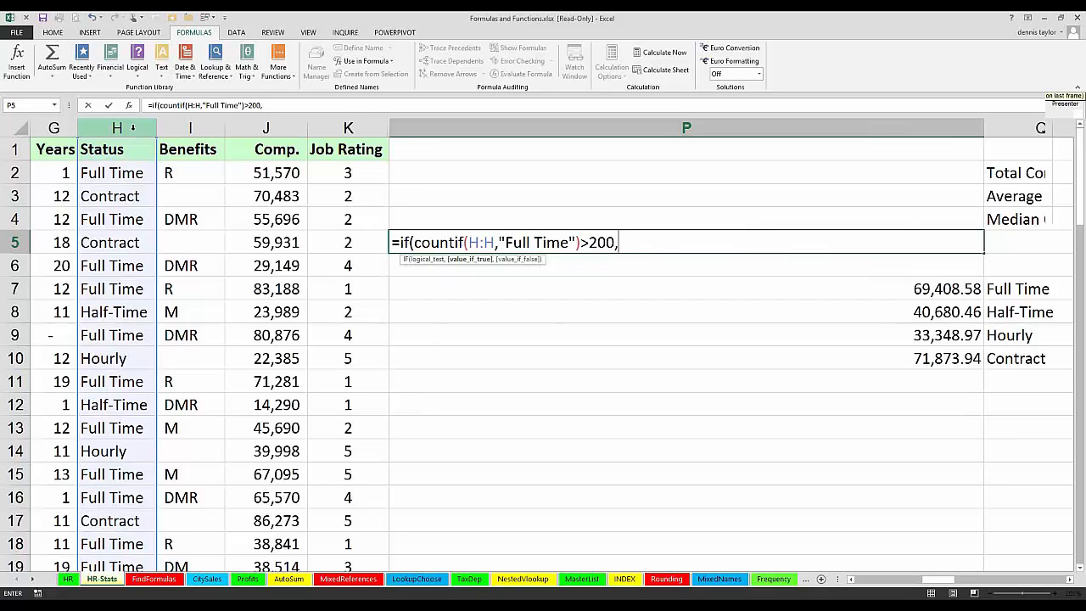
Step: Complete P5's IF formula with the test >200, returning "Over 200" if true and "200 or fewer" if false
{"action": "type", "text": "\"Over 200\""}
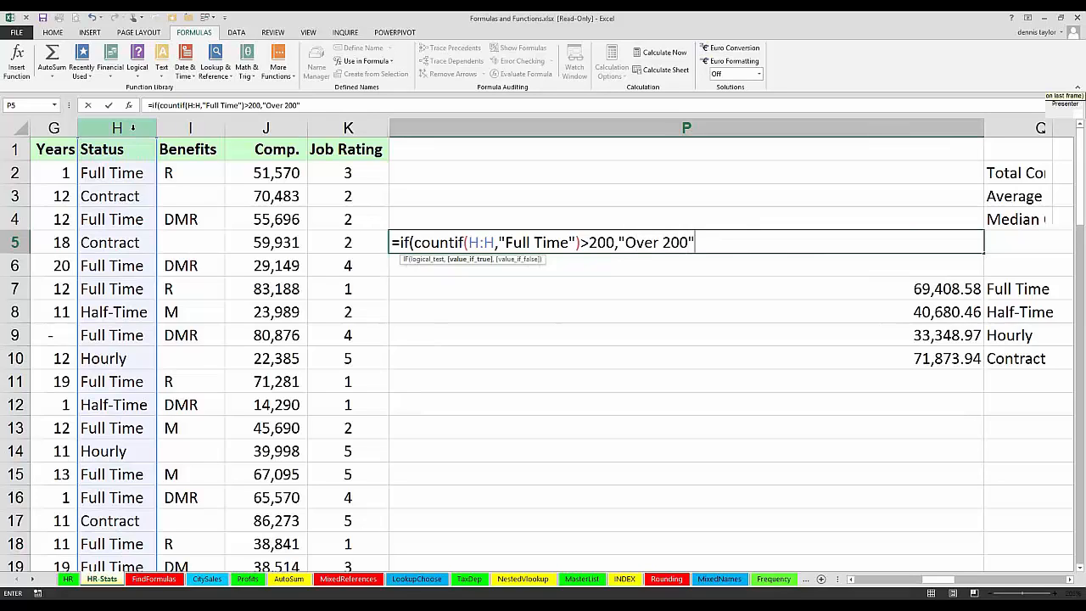
{"action": "type", "text": ",\""}
{"action": "type", "text": "200"}
{"action": "type", "text": " or"}
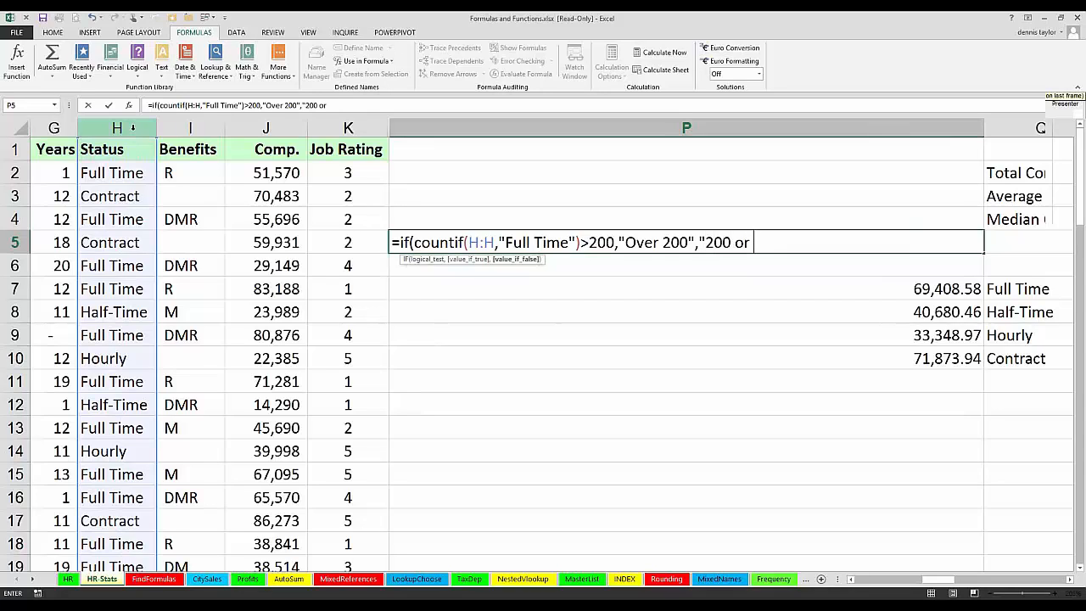
{"action": "type", "text": " fewer\")"}
{"action": "key", "text": "Return"}
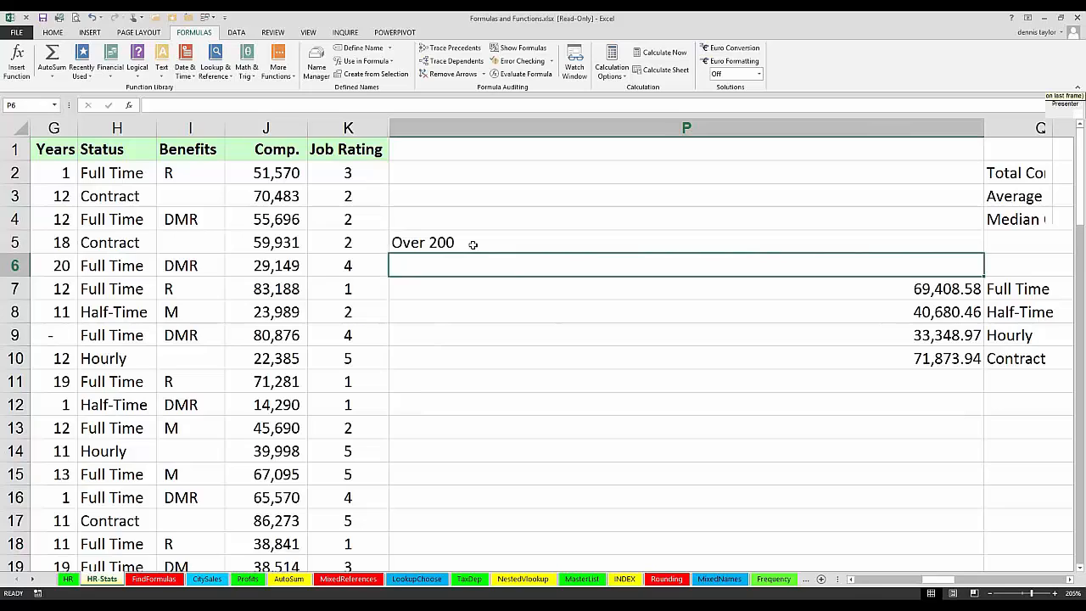
Step: Change the threshold in P5's IF formula to 300 and its two result texts to "Over 300" and "300 or fewer"
{"action": "left_click", "coordinate": [473, 244]}
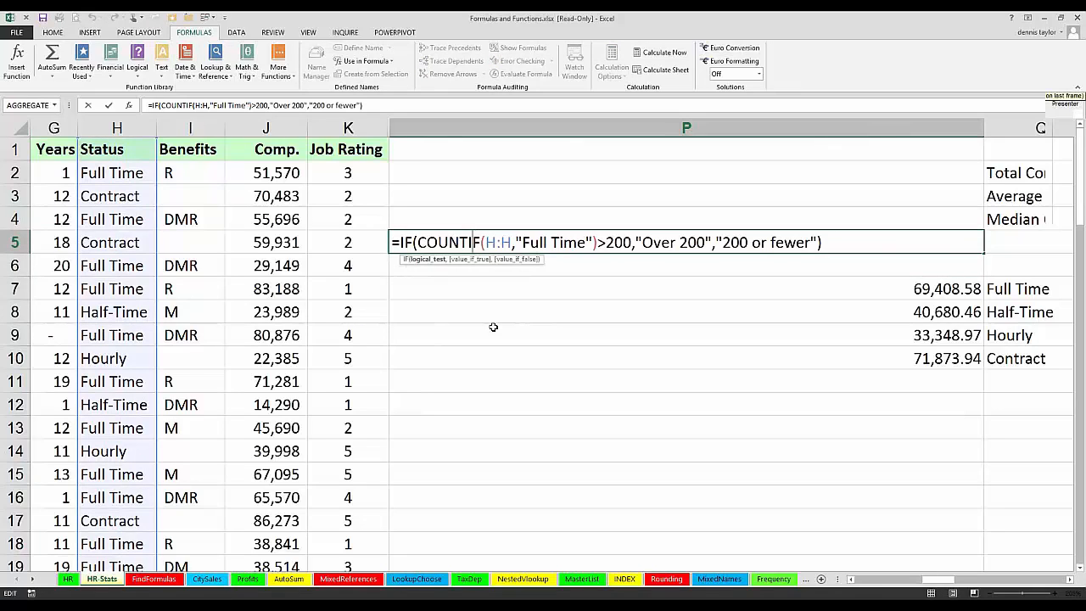
{"action": "left_click", "coordinate": [607, 243]}
{"action": "key", "text": "Delete"}
{"action": "type", "text": "3"}
{"action": "left_click", "coordinate": [682, 243]}
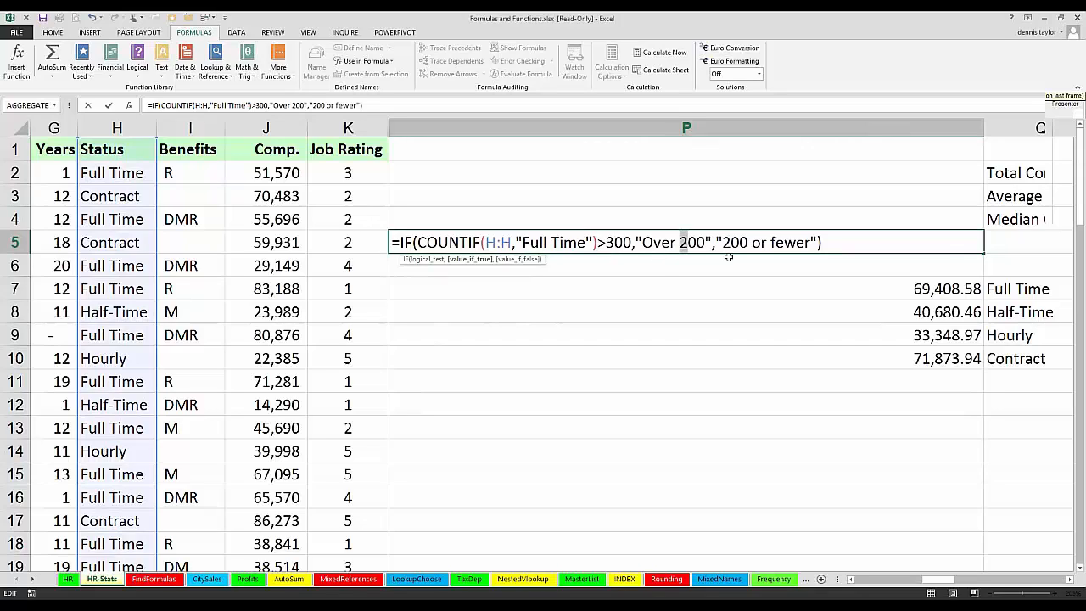
{"action": "type", "text": "3"}
{"action": "left_click_drag", "start_coordinate": [721, 242], "coordinate": [731, 243]}
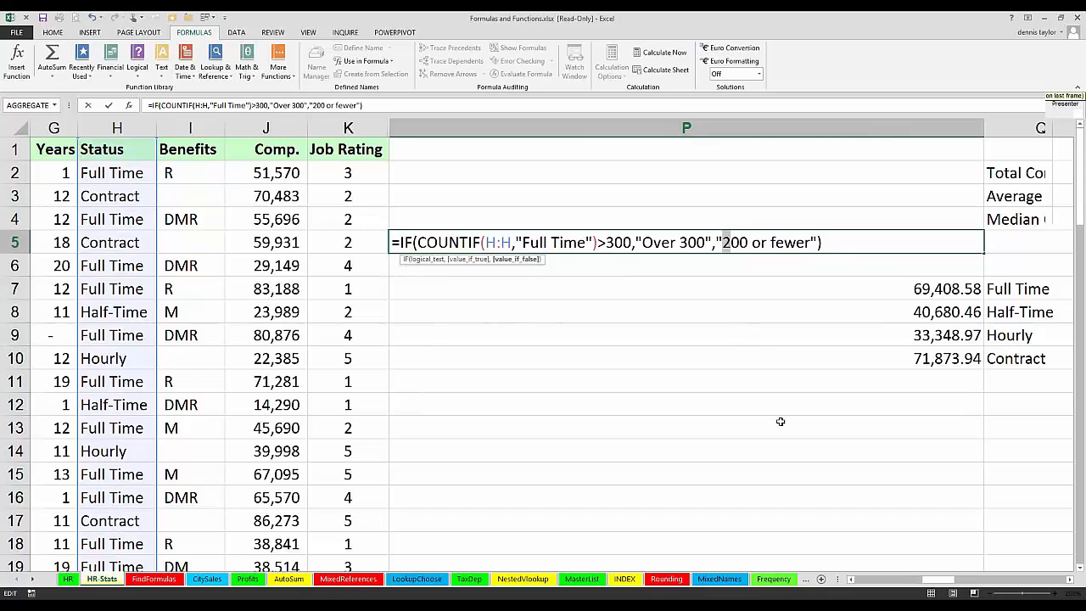
{"action": "type", "text": "3"}
{"action": "key", "text": "ctrl+Return"}
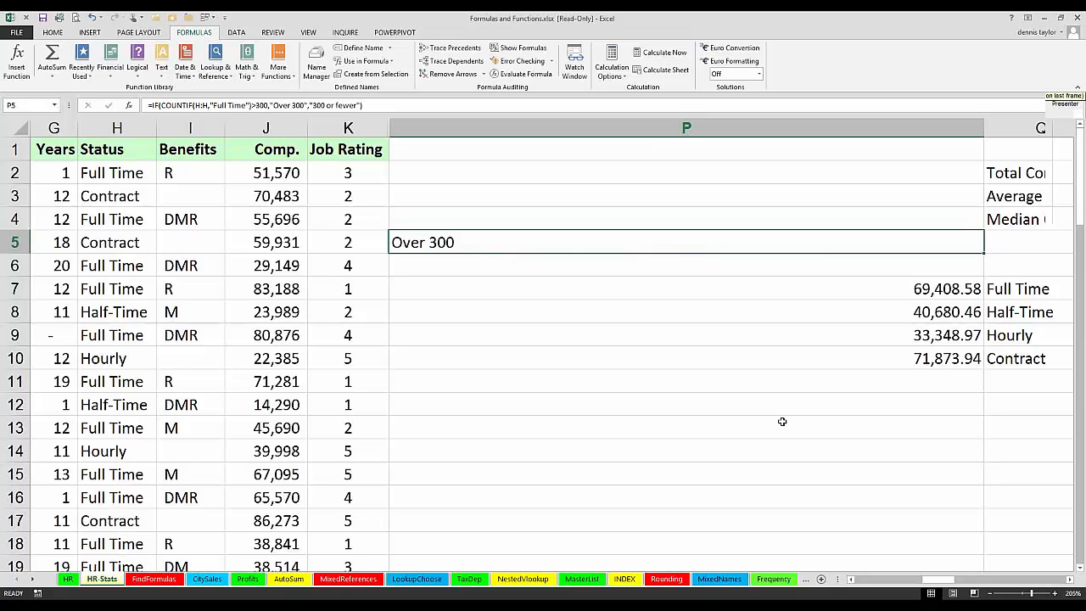
{"action": "left_click", "coordinate": [661, 156]}
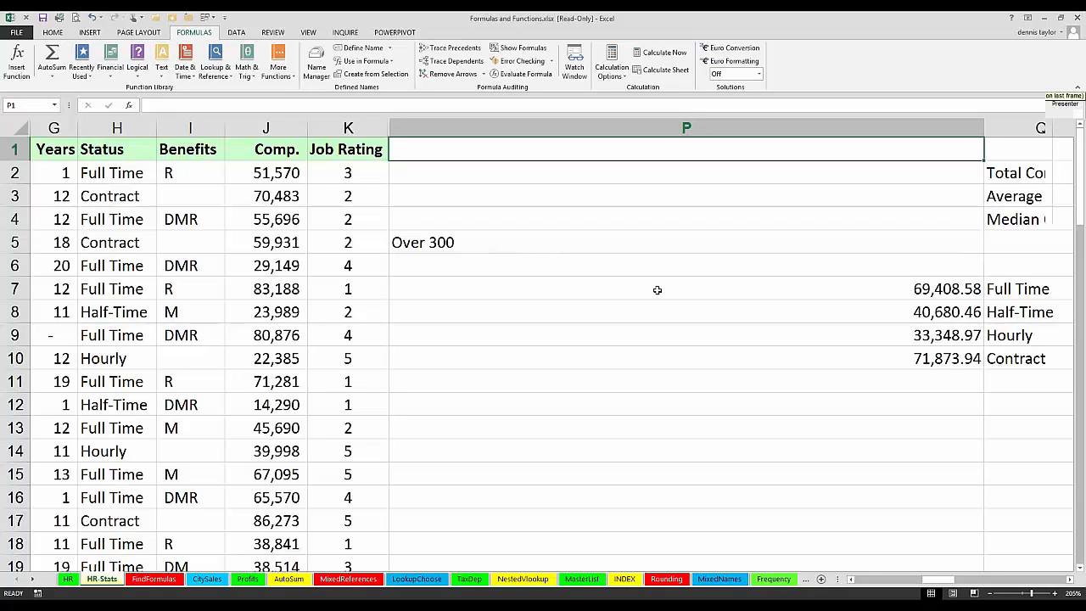
{"action": "left_click", "coordinate": [32, 578]}
{"action": "left_click", "coordinate": [33, 578]}
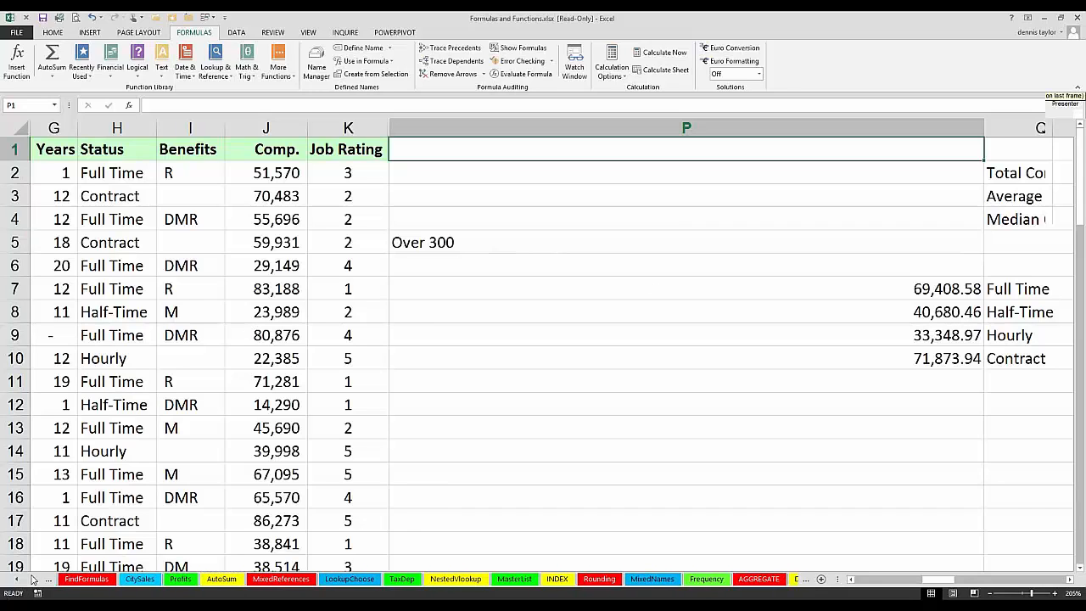
{"action": "left_click", "coordinate": [32, 578]}
{"action": "left_click", "coordinate": [33, 578]}
{"action": "left_click", "coordinate": [32, 578]}
{"action": "left_click", "coordinate": [32, 579]}
{"action": "left_click", "coordinate": [32, 578]}
{"action": "left_click", "coordinate": [32, 579]}
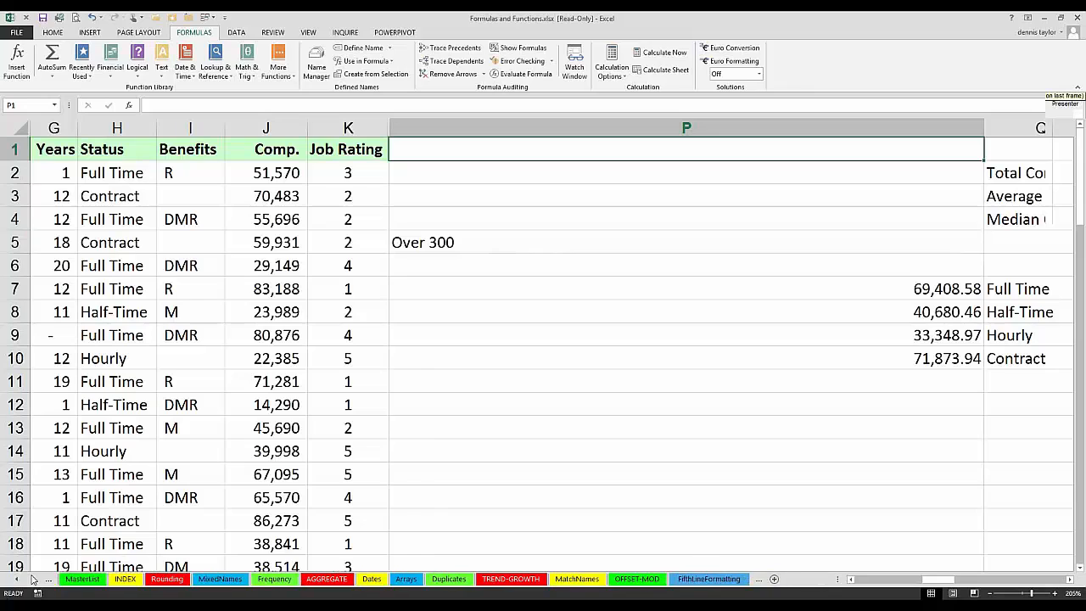
{"action": "left_click", "coordinate": [32, 578]}
{"action": "left_click", "coordinate": [32, 579]}
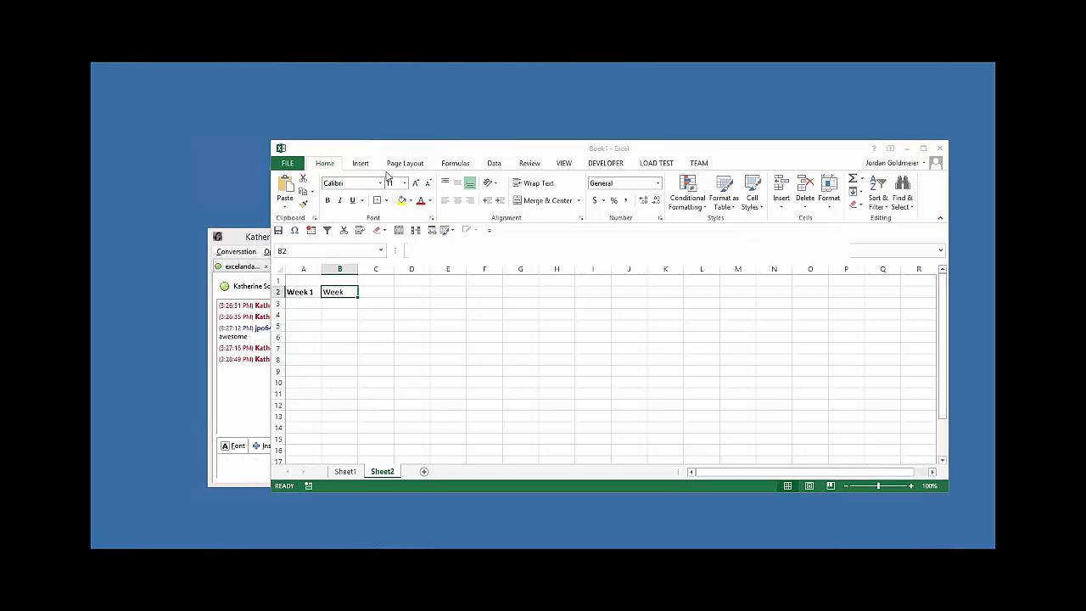
Step: Maximize the Book1 workbook window and select cell B2 on Sheet2
{"action": "double_click", "coordinate": [408, 151]}
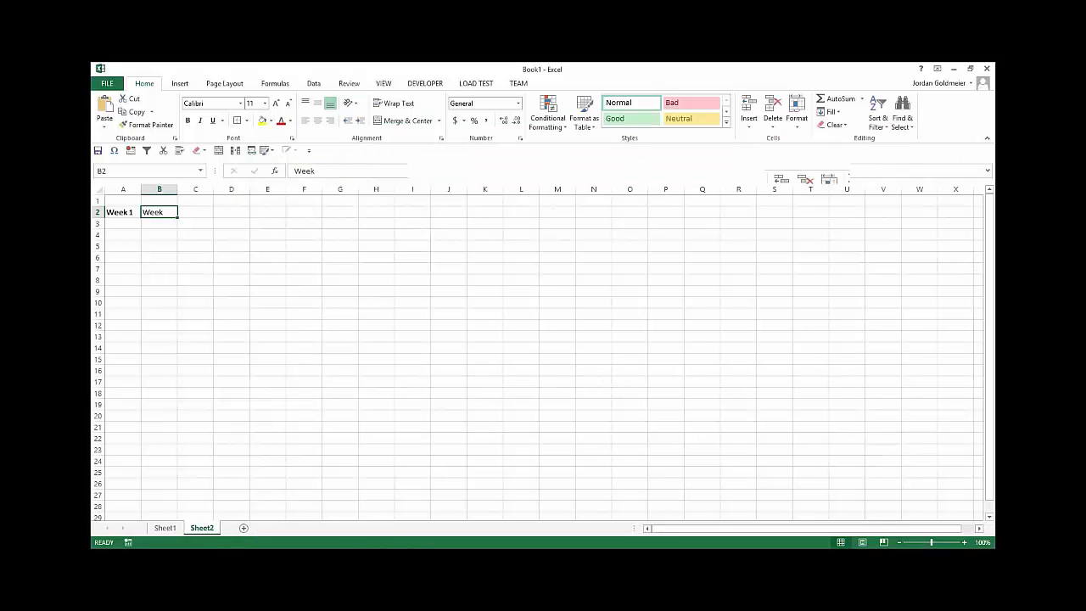
{"action": "left_click", "coordinate": [204, 266]}
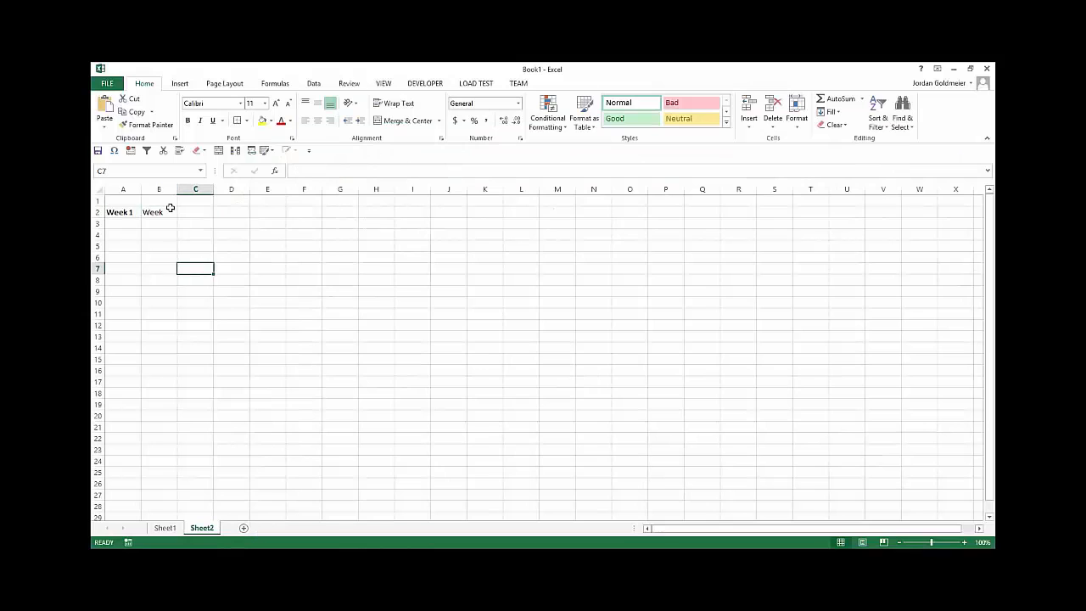
{"action": "left_click", "coordinate": [170, 212]}
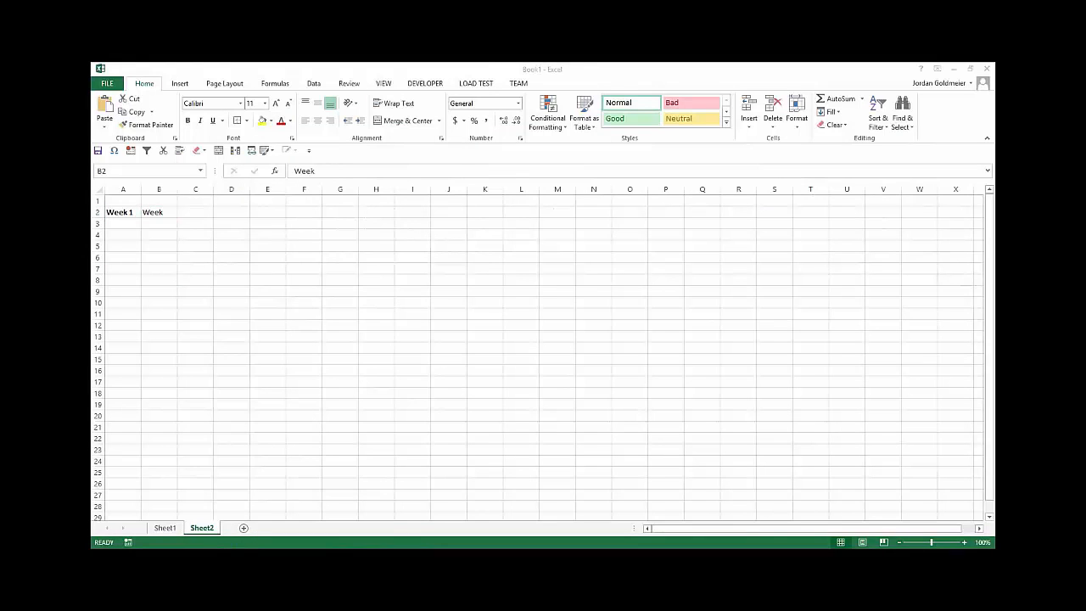
{"action": "left_click", "coordinate": [310, 233]}
{"action": "left_click", "coordinate": [168, 215]}
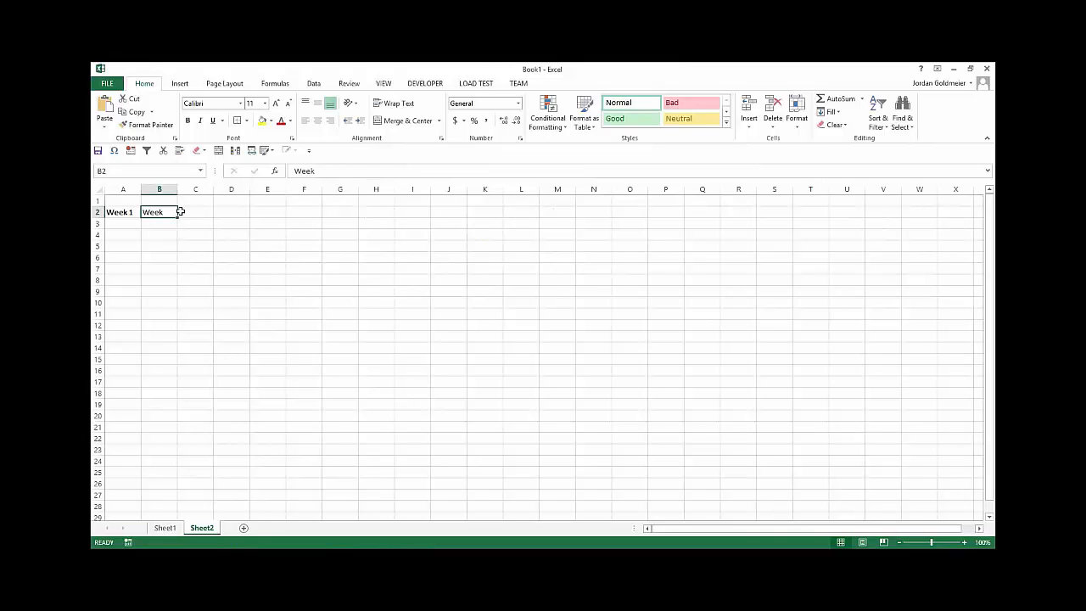
Step: Complete the heading in B2 as "Week 2" and make it bold
{"action": "left_click", "coordinate": [361, 167]}
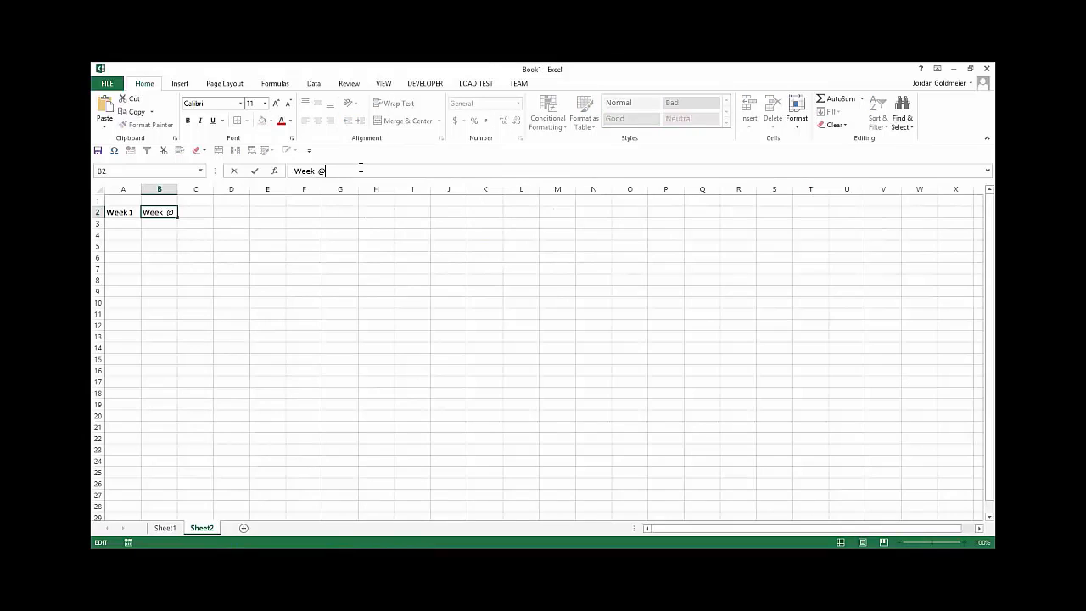
{"action": "type", "text": "2"}
{"action": "key", "text": "Return"}
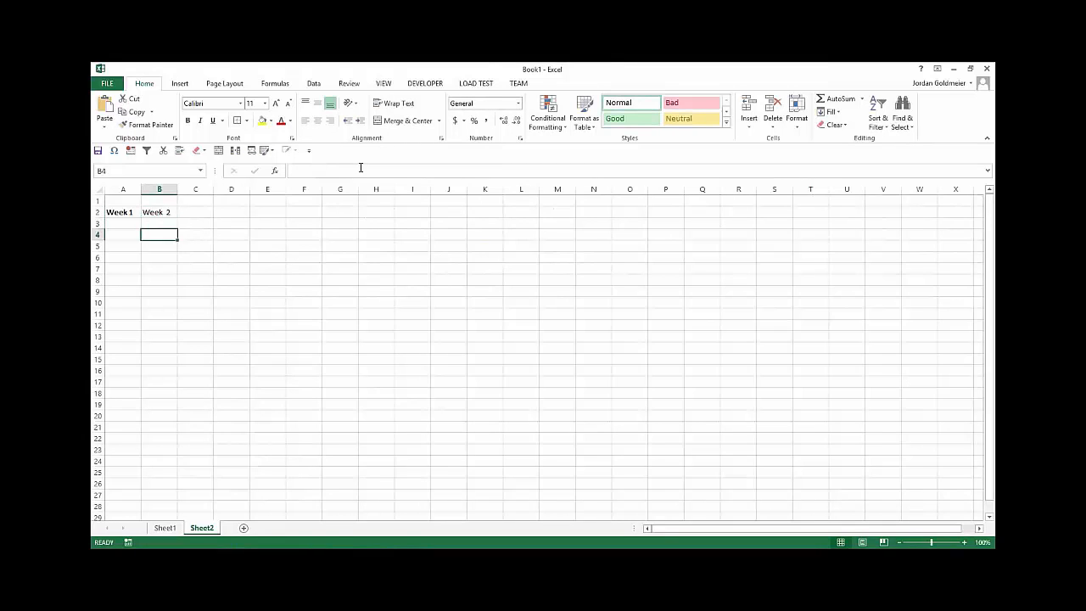
{"action": "key", "text": "Up"}
{"action": "key", "text": "ctrl+b"}
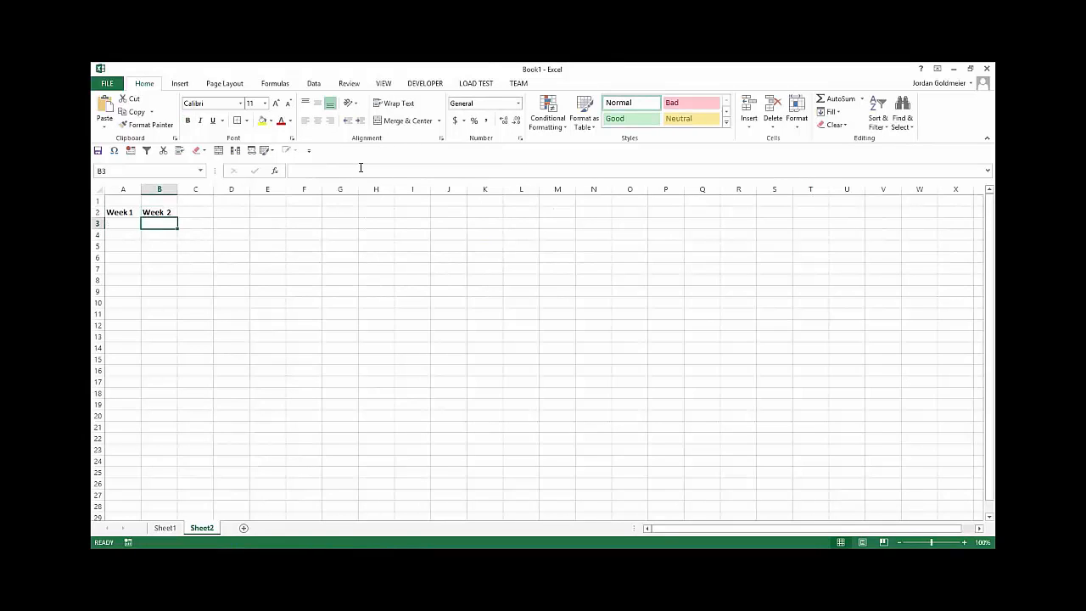
Step: Enter 1, 2 and 3 in A1:C1 and extend the number series across row 1 to 7 in G1
{"action": "key", "text": "Right"}
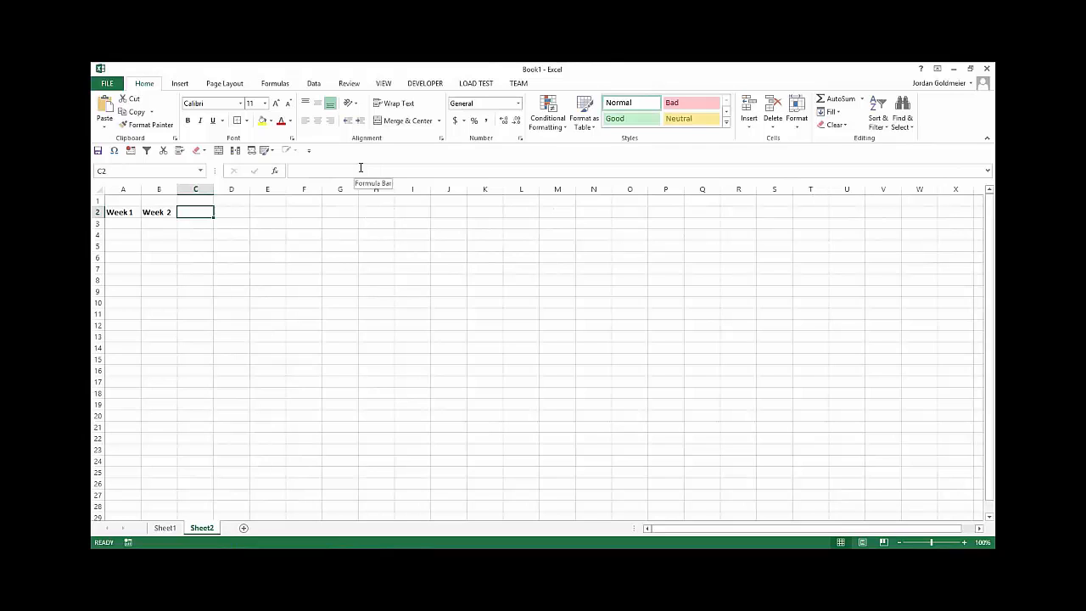
{"action": "key", "text": "Left"}
{"action": "key", "text": "Up"}
{"action": "key", "text": "Left"}
{"action": "type", "text": "1"}
{"action": "key", "text": "Tab"}
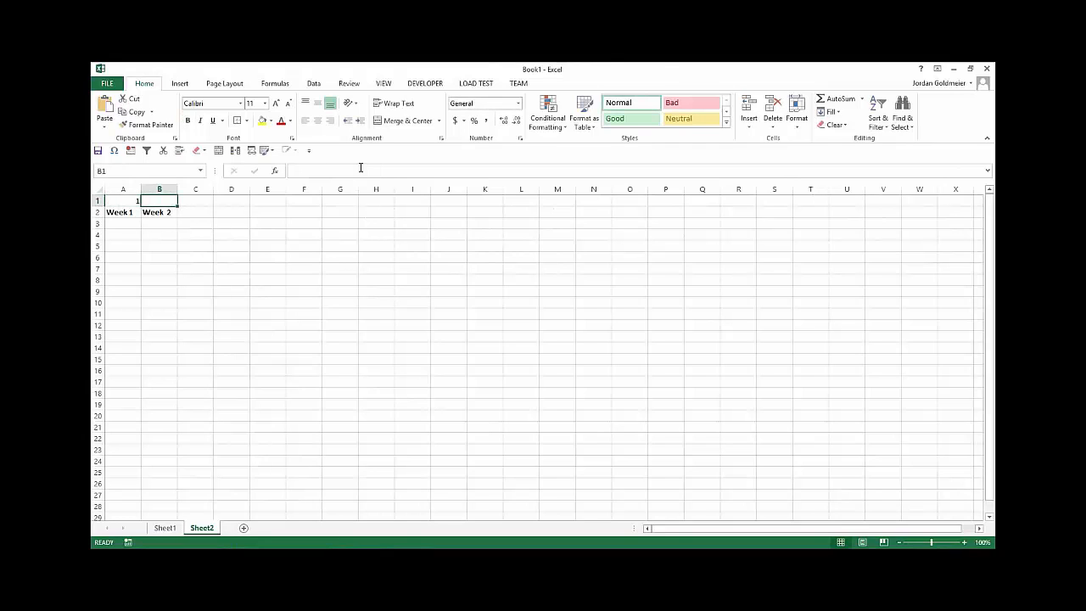
{"action": "type", "text": "2"}
{"action": "key", "text": "Tab"}
{"action": "type", "text": "3"}
{"action": "key", "text": "Tab"}
{"action": "key", "text": "Down"}
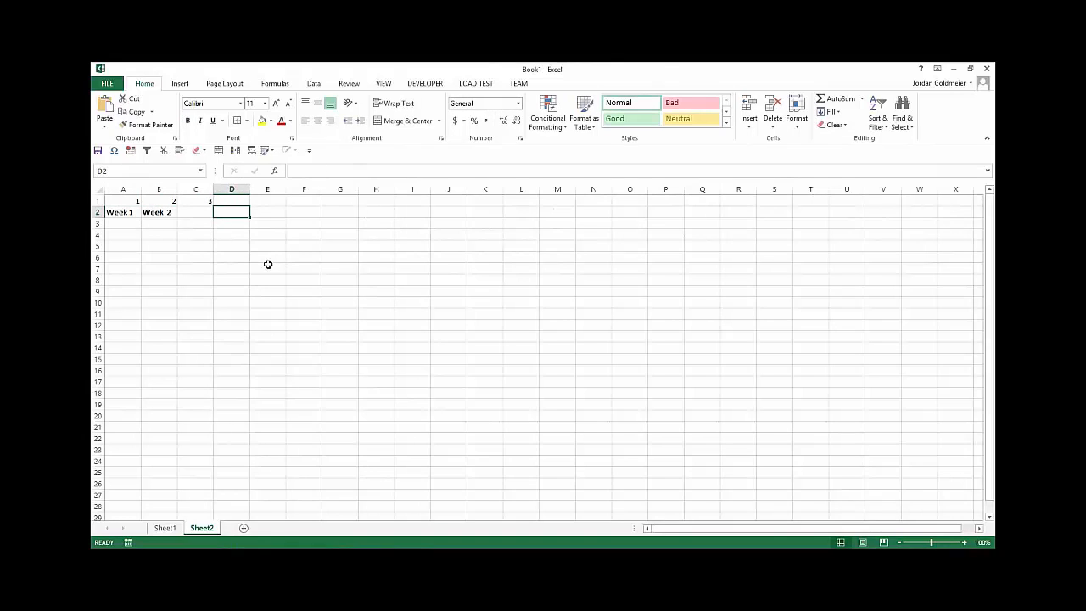
{"action": "left_click_drag", "start_coordinate": [126, 200], "coordinate": [357, 201]}
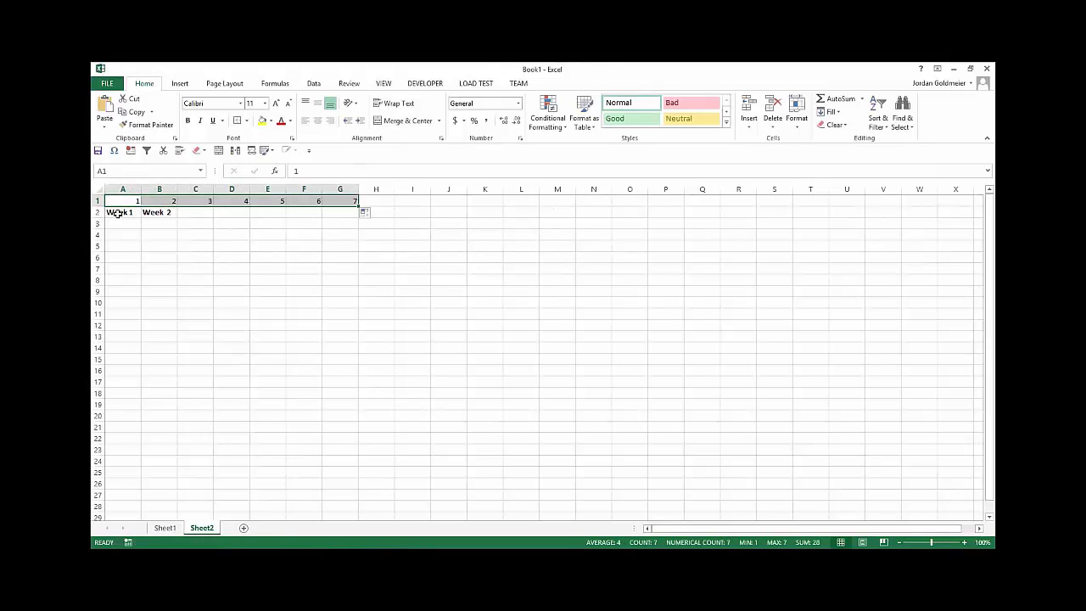
Step: Build the week heading in A2 with the formula ="Week " &A1 and fill it across to G2
{"action": "left_click", "coordinate": [118, 214]}
{"action": "type", "text": "=\"Weel"}
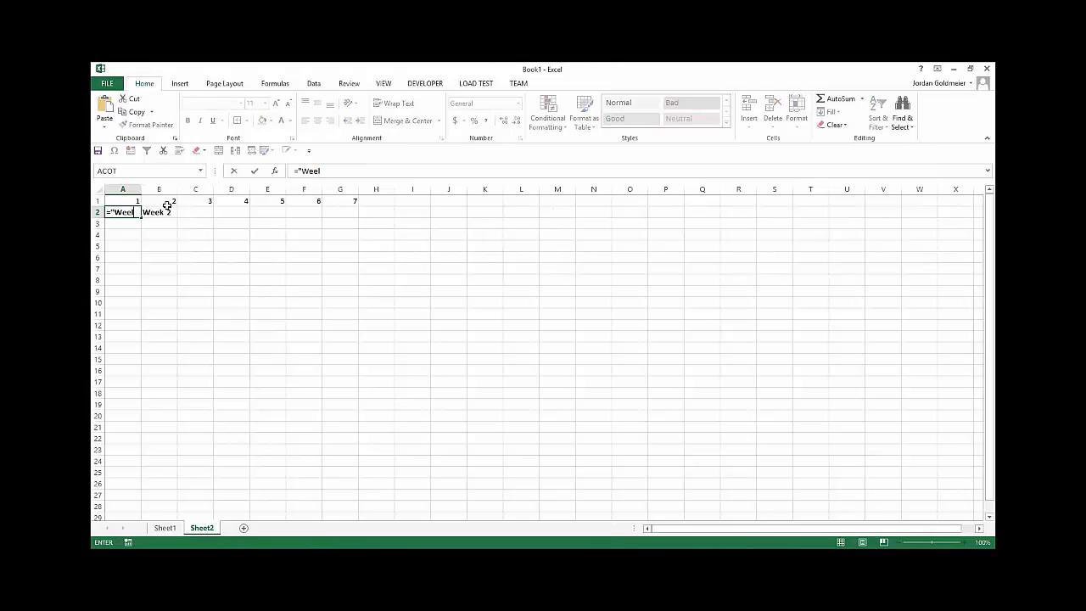
{"action": "key", "text": "BackSpace"}
{"action": "type", "text": "k\" &"}
{"action": "key", "text": "BackSpace"}
{"action": "key", "text": "BackSpace"}
{"action": "key", "text": "BackSpace"}
{"action": "type", "text": "\"&A1"}
{"action": "key", "text": "Return"}
{"action": "left_click", "coordinate": [128, 211]}
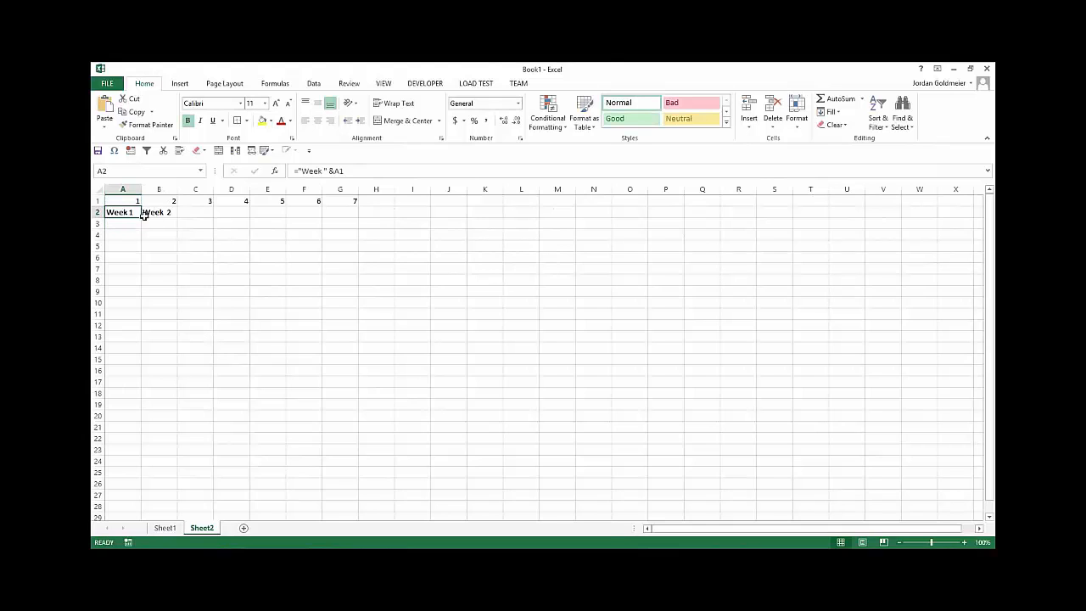
{"action": "left_click_drag", "start_coordinate": [140, 218], "coordinate": [348, 222]}
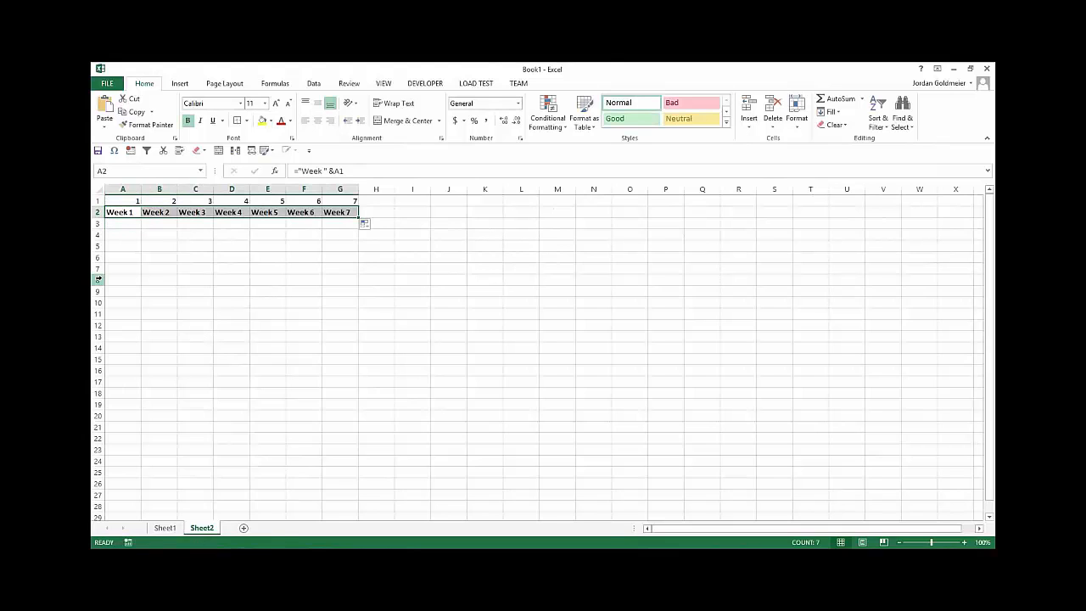
Step: Insert two blank rows above the row of week numbers
{"action": "right_click", "coordinate": [98, 201]}
{"action": "left_click", "coordinate": [124, 281]}
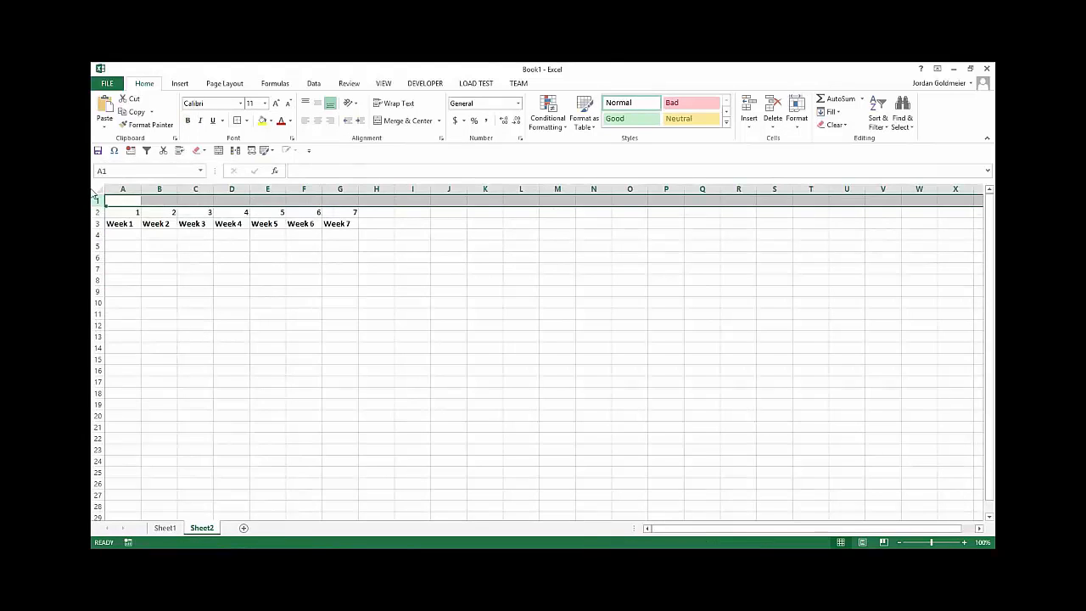
{"action": "right_click", "coordinate": [97, 202]}
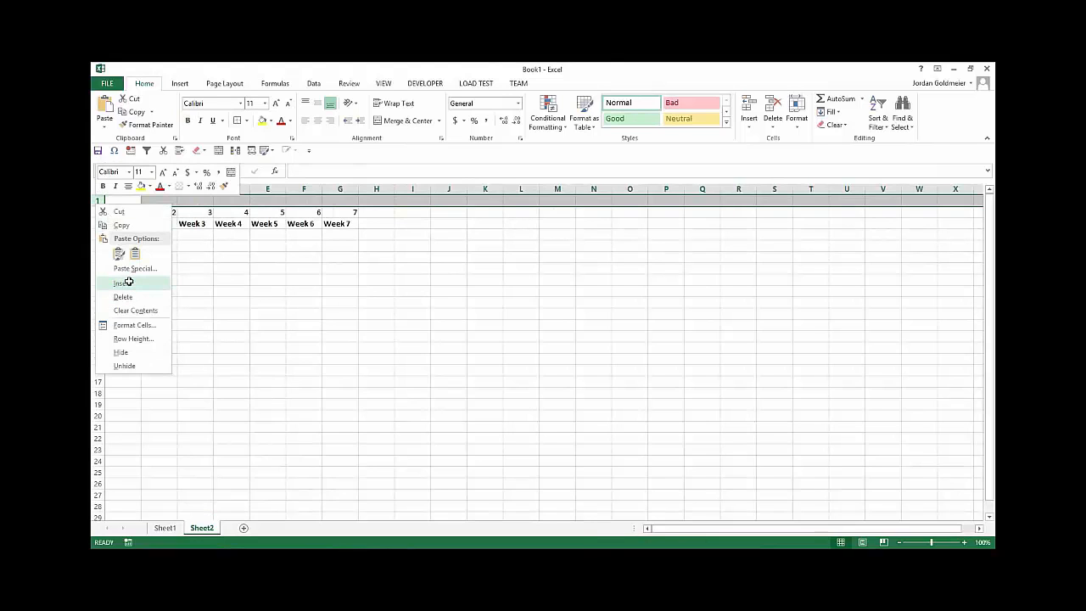
{"action": "left_click", "coordinate": [123, 283]}
Step: Label A1 "How many Units" and fit column A's width to the text
{"action": "left_click", "coordinate": [132, 200]}
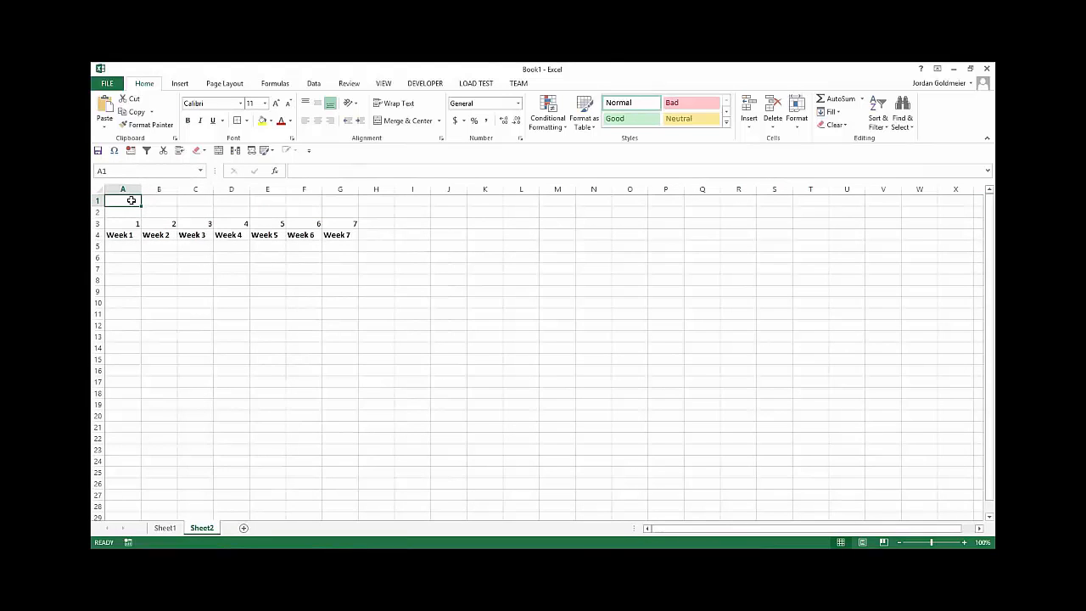
{"action": "type", "text": "How many Units"}
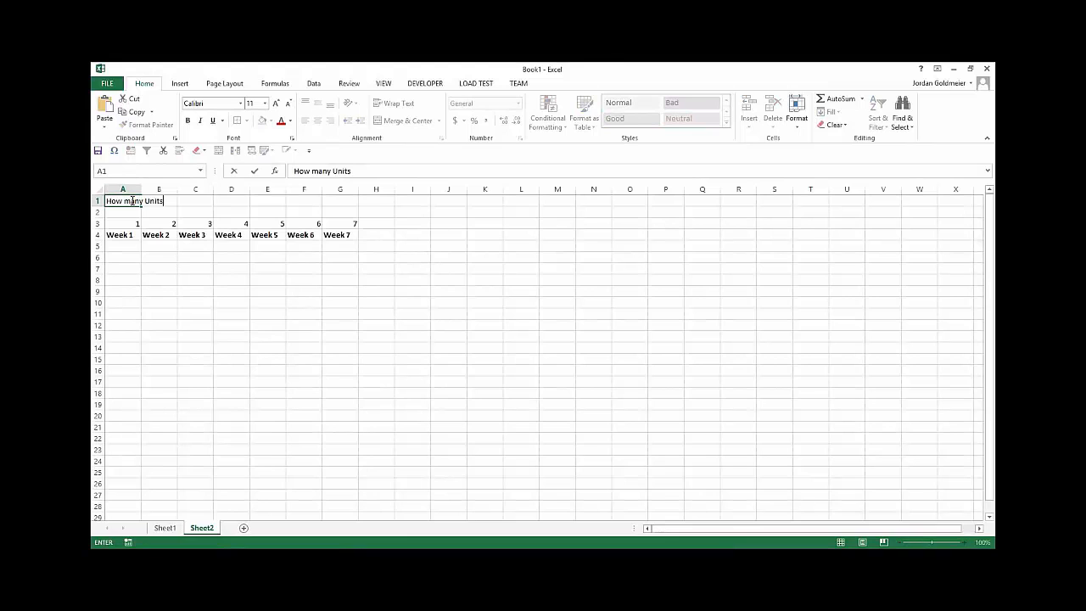
{"action": "key", "text": "Tab"}
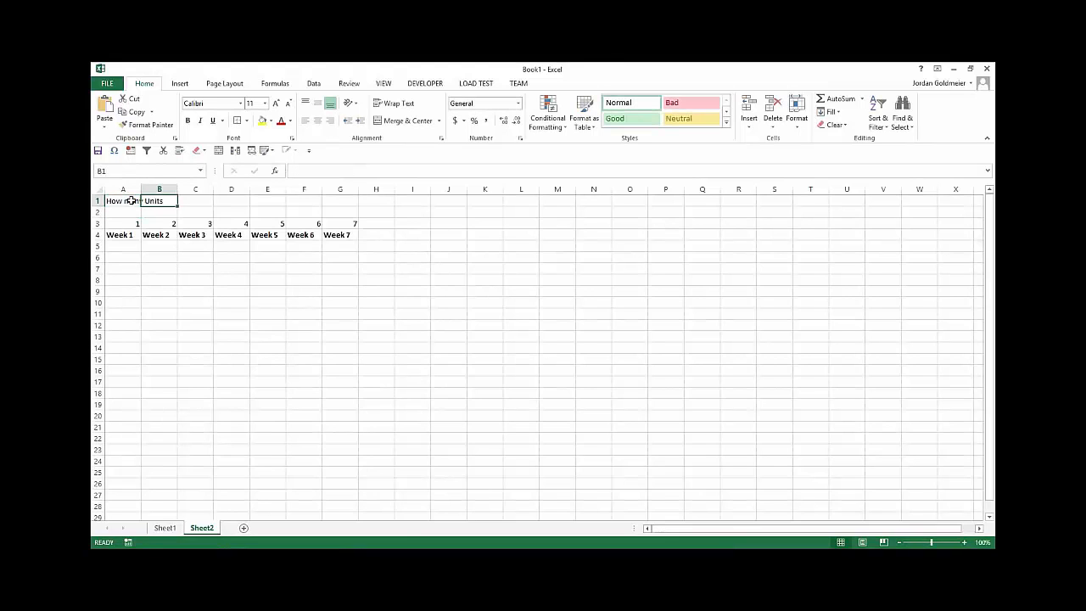
{"action": "double_click", "coordinate": [141, 188]}
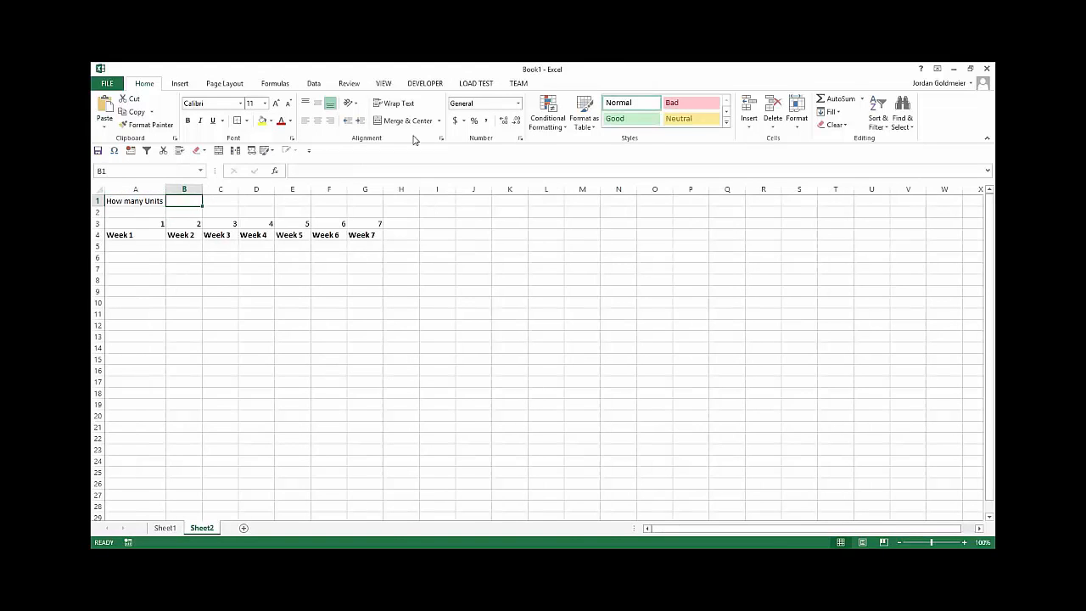
Step: Enter 100 in B1 as the number of units
{"action": "key", "text": "End"}
{"action": "type", "text": "100"}
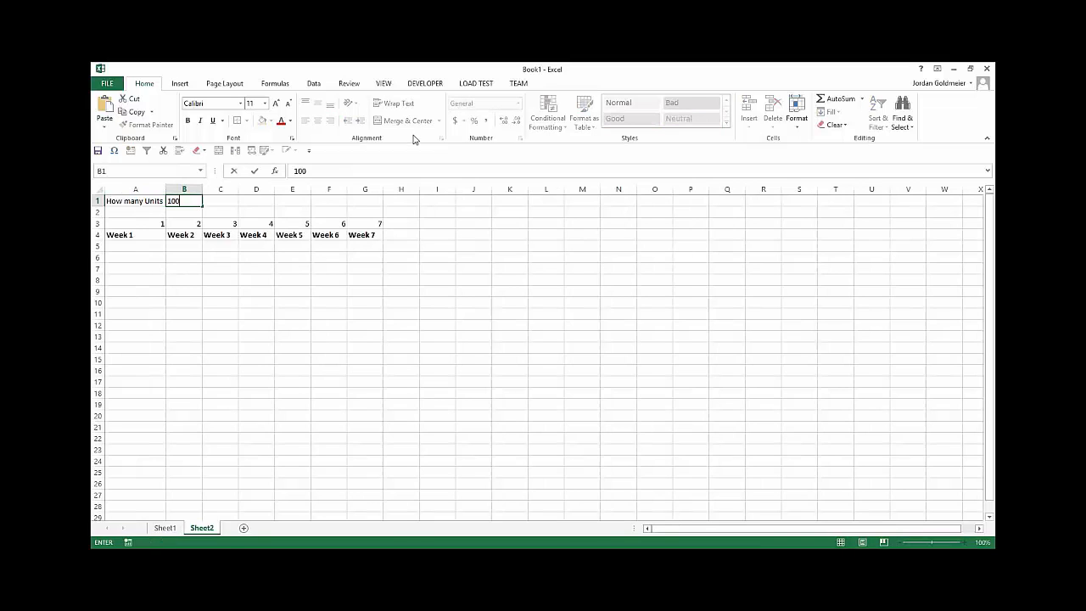
{"action": "key", "text": "Return"}
Step: Enter 50 in A5 under the Week 1 heading
{"action": "key", "text": "Down"}
{"action": "key", "text": "Down"}
{"action": "key", "text": "Down"}
{"action": "key", "text": "Left"}
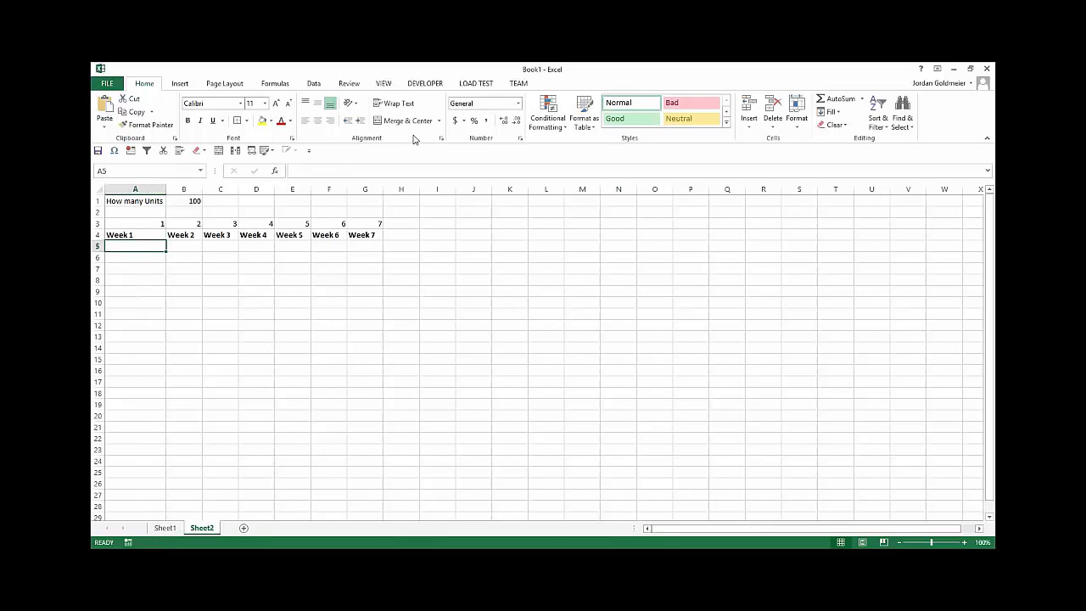
{"action": "type", "text": "50"}
{"action": "key", "text": "Right"}
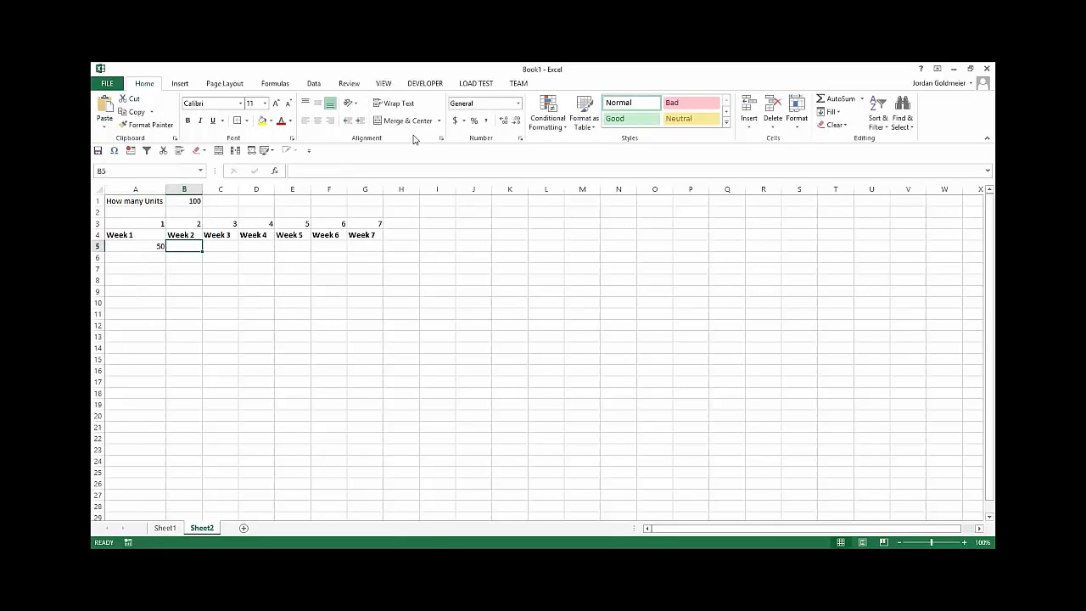
Step: Enter 40, 10, 10, 20, 10 and 11 in row 5 under the Week 2 to Week 7 headings
{"action": "type", "text": "40"}
{"action": "key", "text": "Right"}
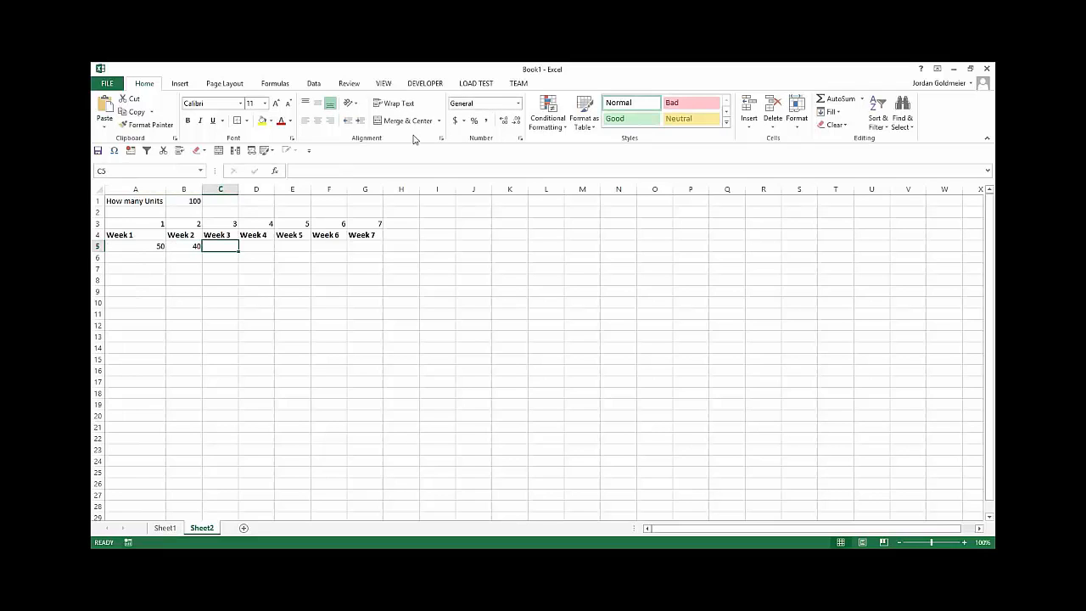
{"action": "type", "text": "10"}
{"action": "key", "text": "Right"}
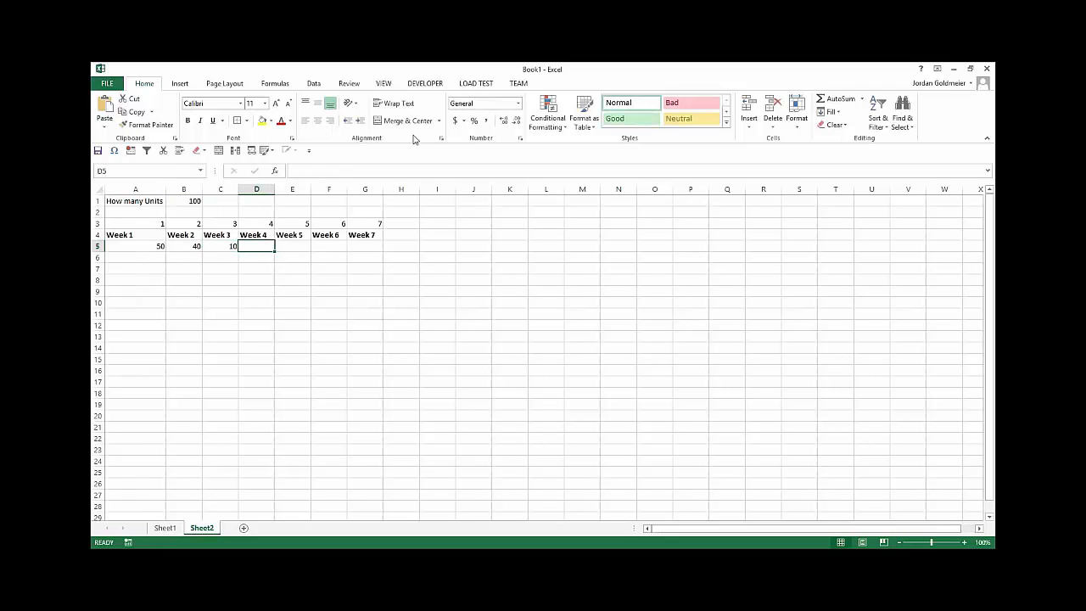
{"action": "type", "text": "10"}
{"action": "key", "text": "Right"}
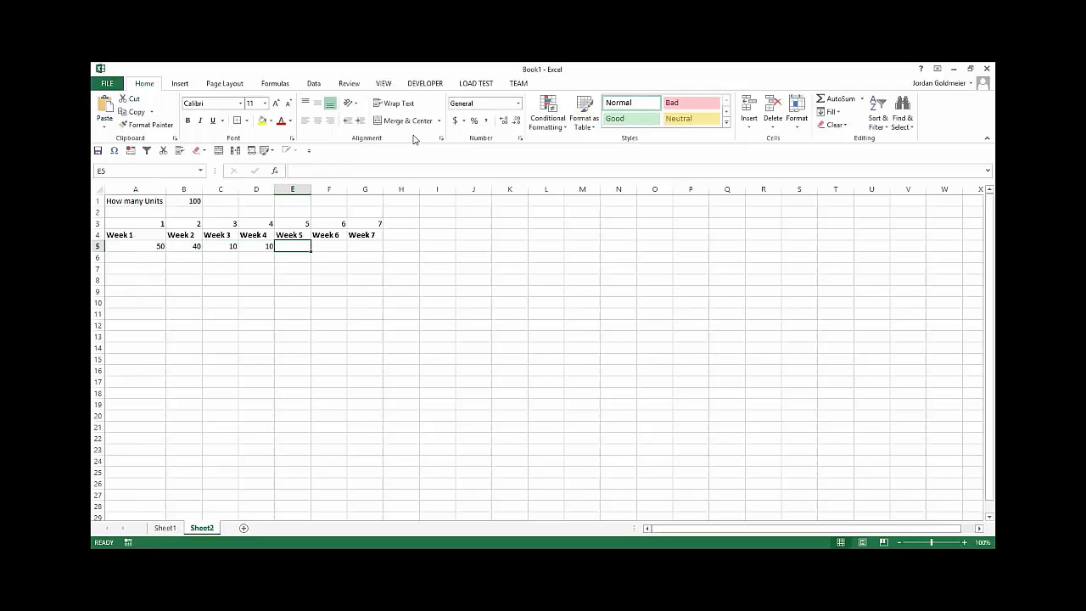
{"action": "type", "text": "20"}
{"action": "key", "text": "Right"}
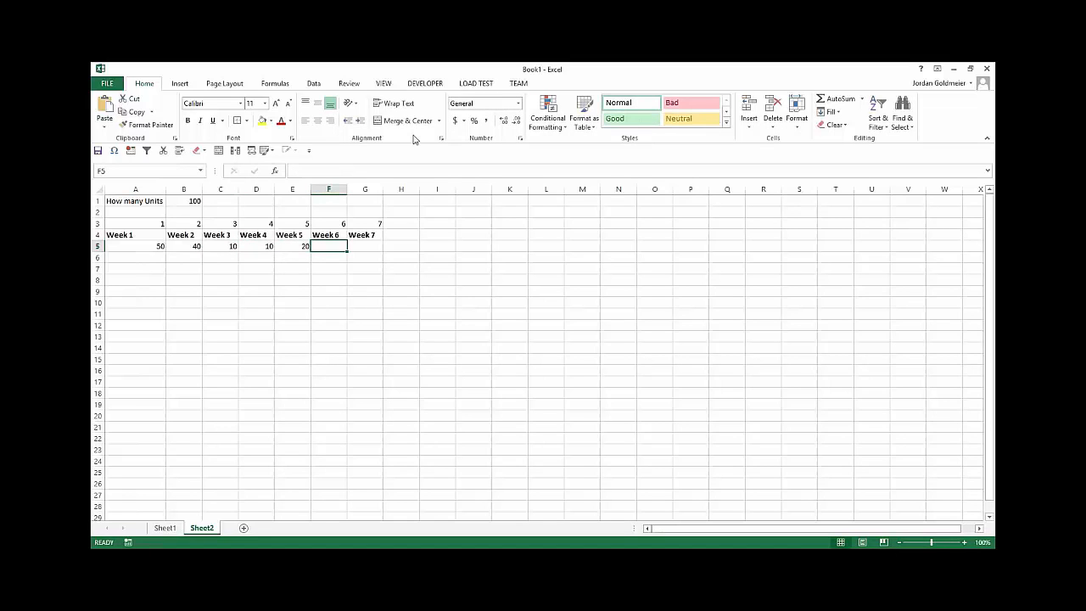
{"action": "type", "text": "10"}
{"action": "key", "text": "Right"}
{"action": "type", "text": "11"}
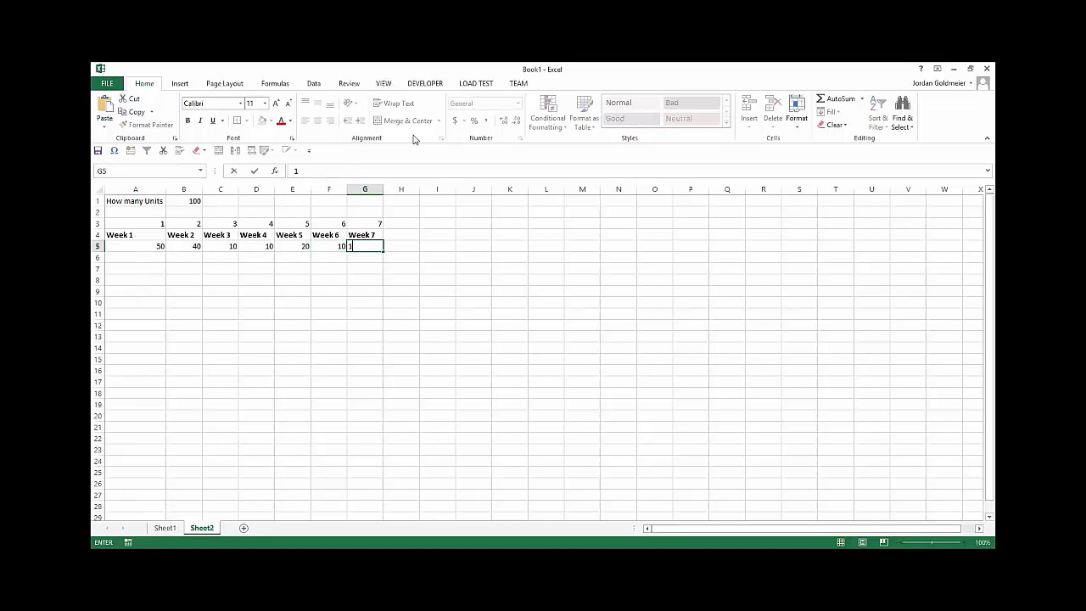
{"action": "key", "text": "Up"}
{"action": "key", "text": "Up"}
{"action": "key", "text": "Up"}
Step: Insert one more blank row directly above the row of week numbers
{"action": "key", "text": "Left"}
{"action": "key", "text": "Left"}
{"action": "key", "text": "Left"}
{"action": "key", "text": "Left"}
{"action": "key", "text": "Left"}
{"action": "key", "text": "Left"}
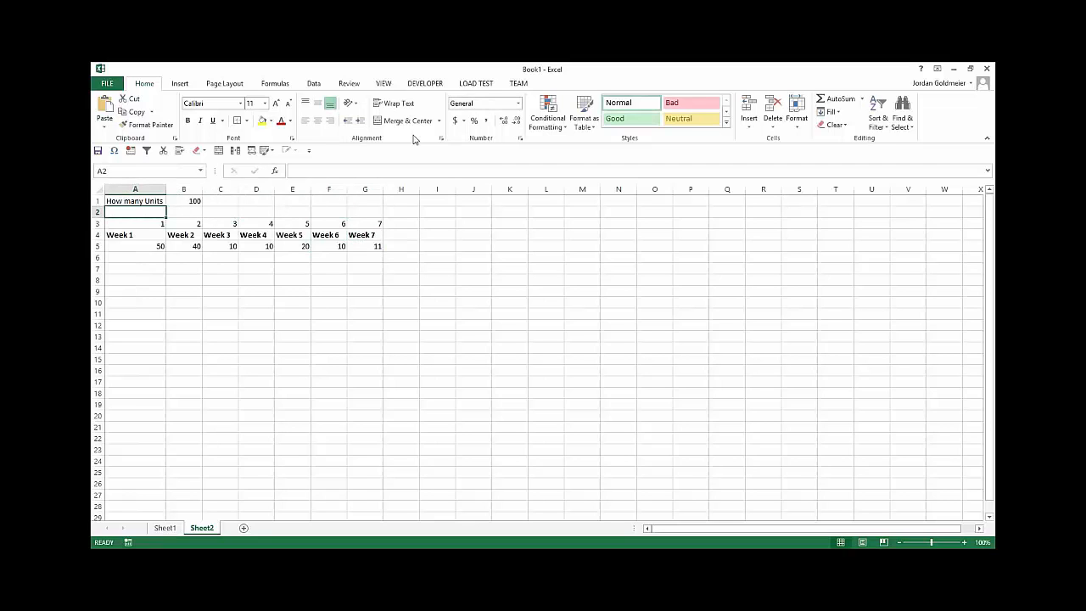
{"action": "right_click", "coordinate": [97, 223]}
{"action": "left_click", "coordinate": [148, 303]}
{"action": "left_click", "coordinate": [280, 323]}
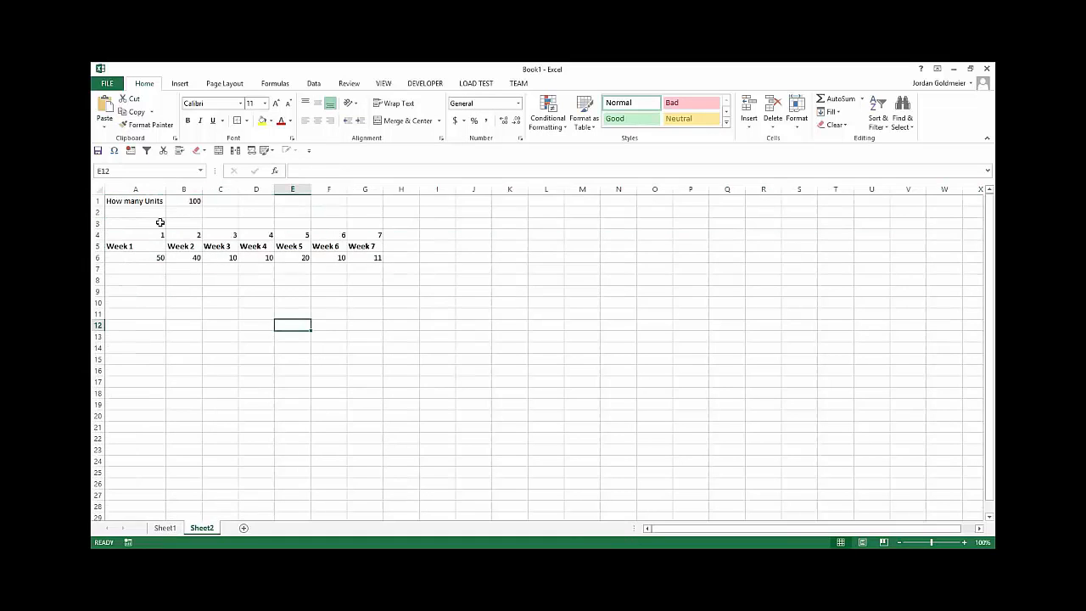
Step: Start a running total in A3 with the formula =A6, referencing the Week 1 units
{"action": "left_click", "coordinate": [160, 223]}
{"action": "type", "text": "="}
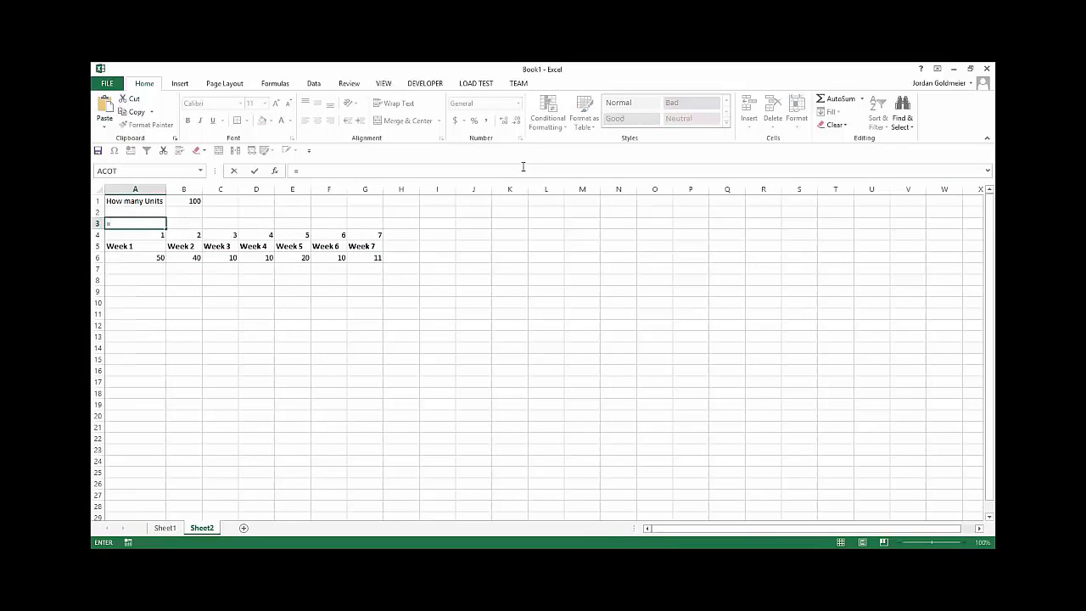
{"action": "key", "text": "Down"}
{"action": "key", "text": "Down"}
{"action": "key", "text": "Down"}
{"action": "key", "text": "Return"}
{"action": "key", "text": "Up"}
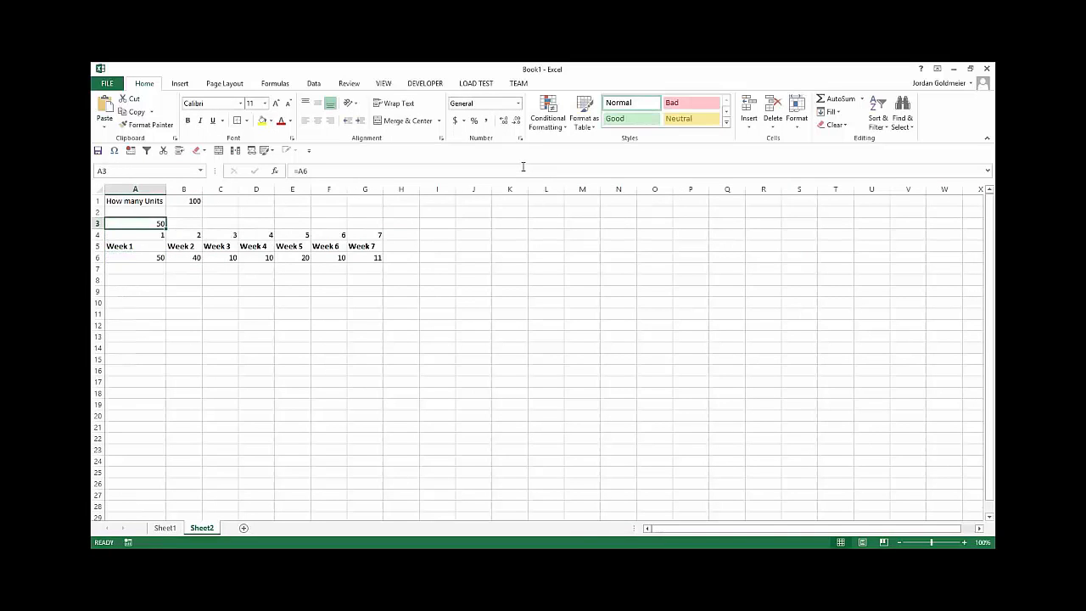
Step: Enter the running-total formula =B6+A3 in B3
{"action": "key", "text": "Right"}
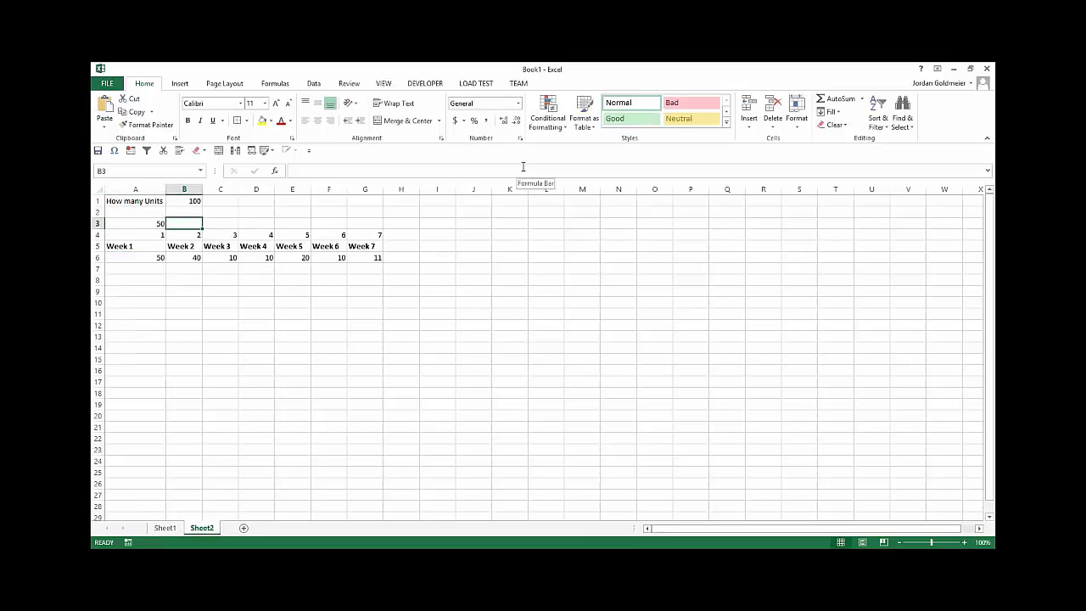
{"action": "type", "text": "="}
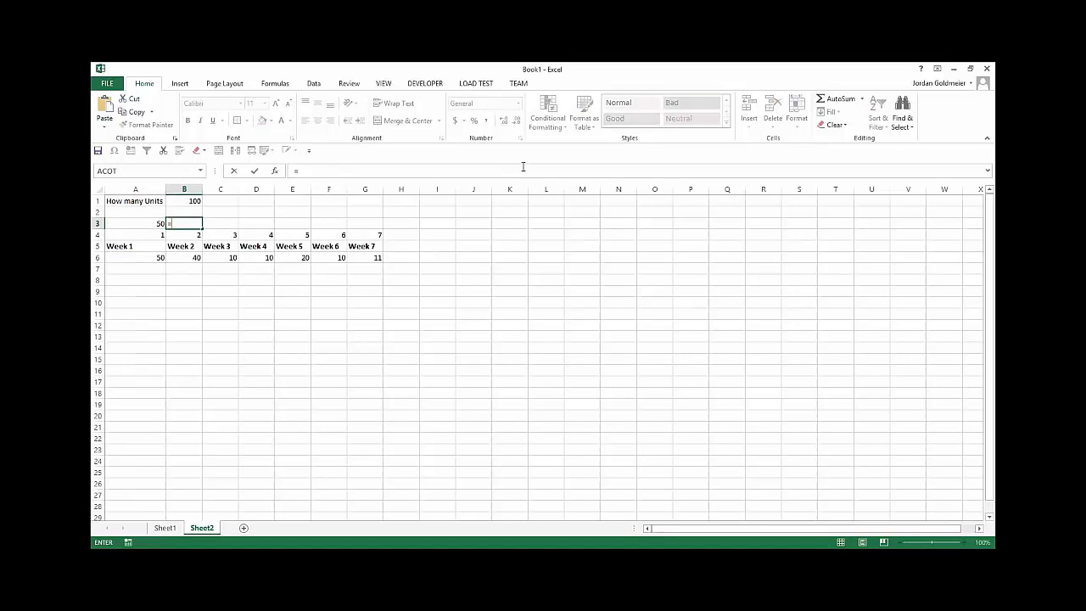
{"action": "left_click", "coordinate": [193, 256]}
{"action": "type", "text": "+"}
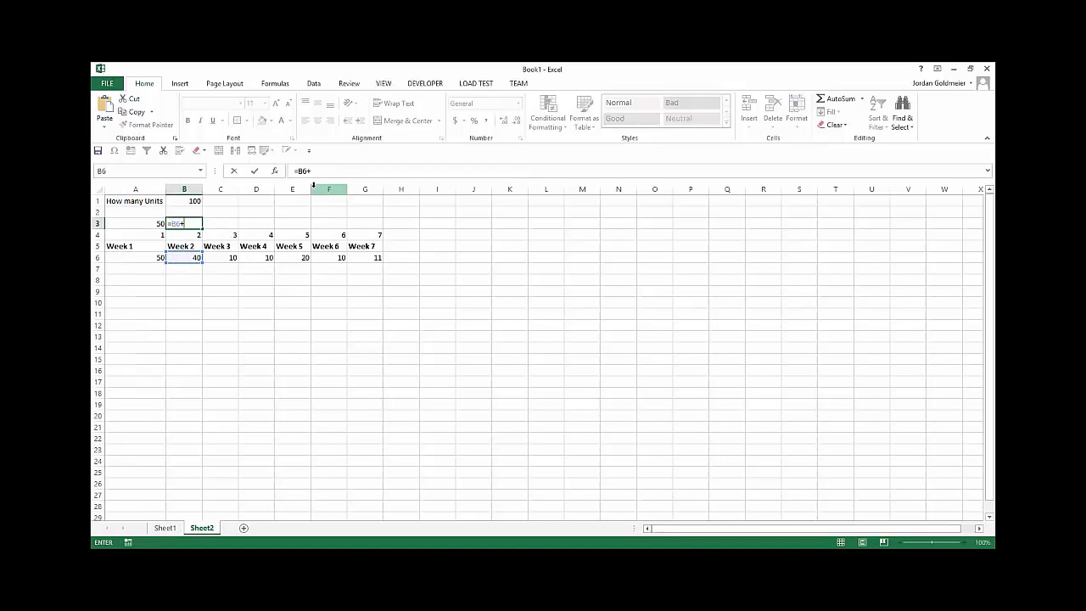
{"action": "left_click", "coordinate": [138, 223]}
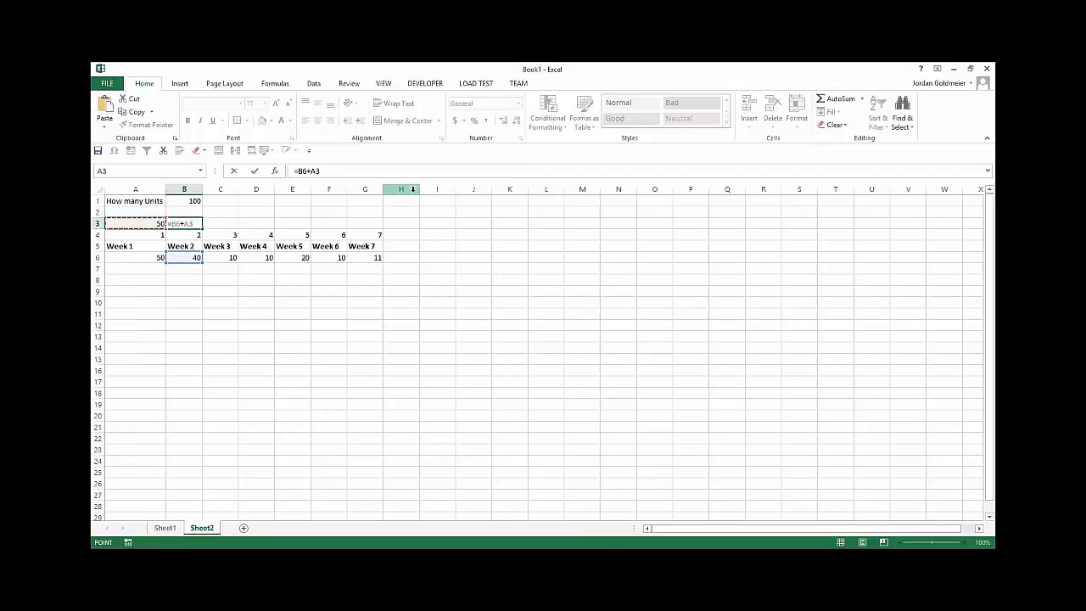
{"action": "key", "text": "Return"}
Step: Fill the running-total formula from B3 across to G3 and check the copied formula in C3
{"action": "left_click_drag", "start_coordinate": [184, 221], "coordinate": [388, 218]}
{"action": "left_click", "coordinate": [191, 222]}
{"action": "left_click", "coordinate": [256, 302]}
{"action": "left_click", "coordinate": [226, 223]}
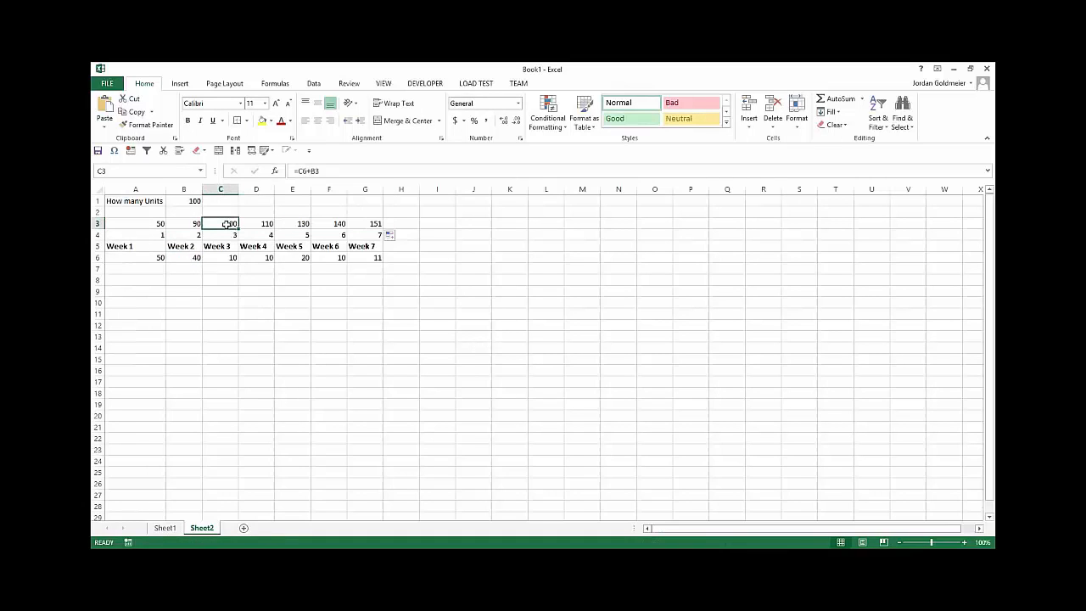
Step: Enter =MATCH(B1,$A$3:$G$3,0) in A8 to locate the unit count in the running totals
{"action": "left_click", "coordinate": [150, 280]}
{"action": "type", "text": "="}
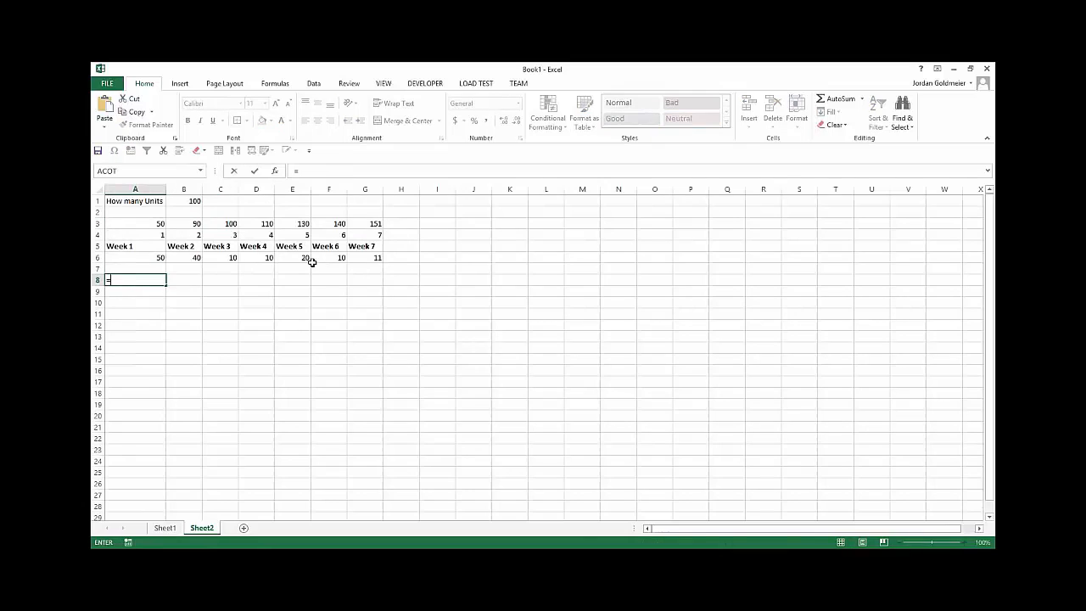
{"action": "type", "text": "match("}
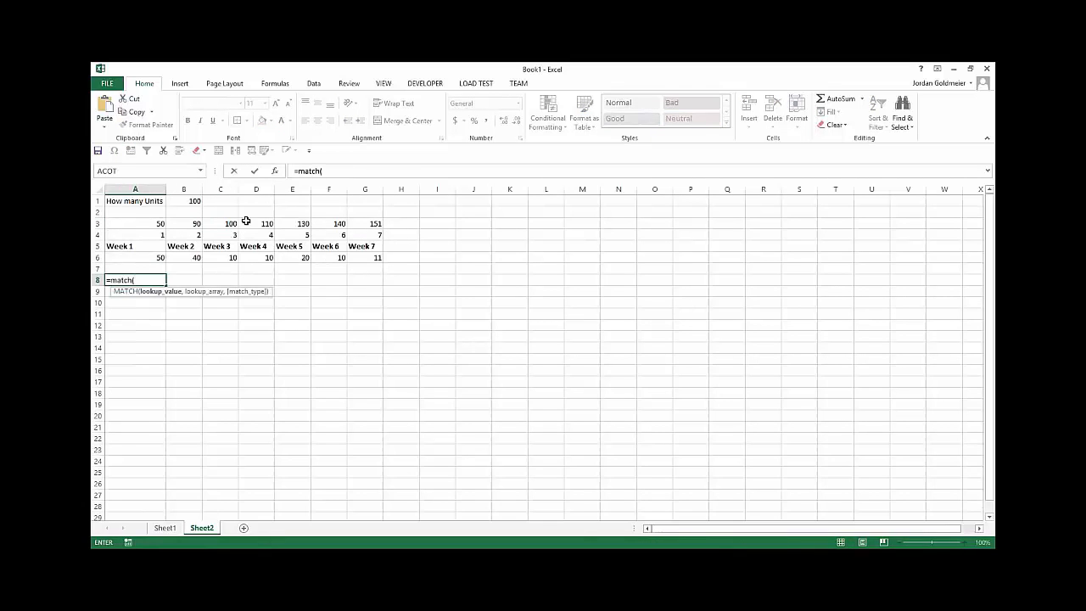
{"action": "left_click", "coordinate": [190, 201]}
{"action": "type", "text": ","}
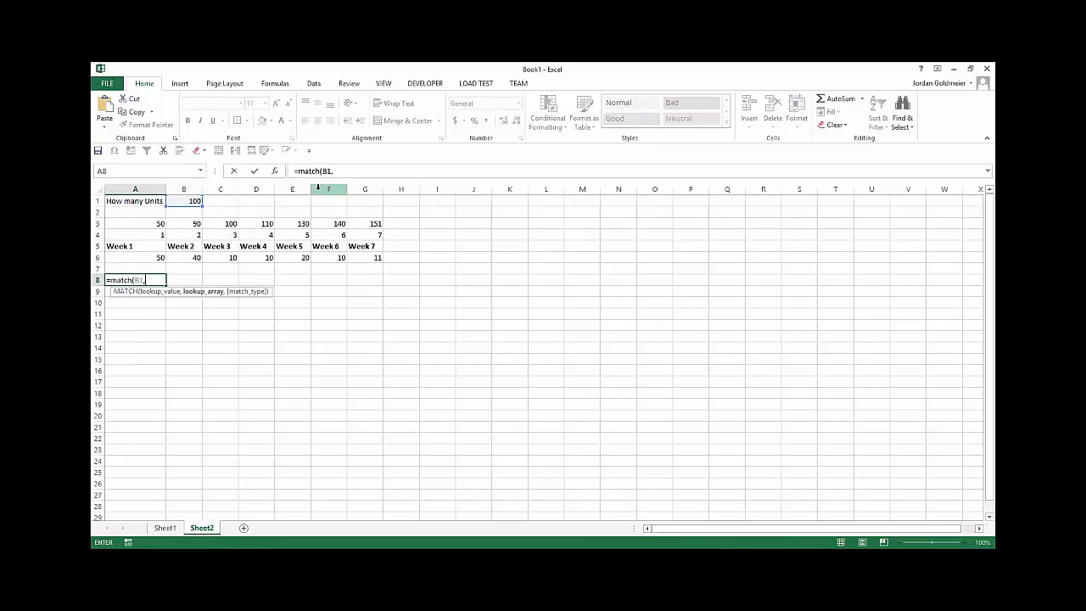
{"action": "left_click_drag", "start_coordinate": [138, 223], "coordinate": [357, 222]}
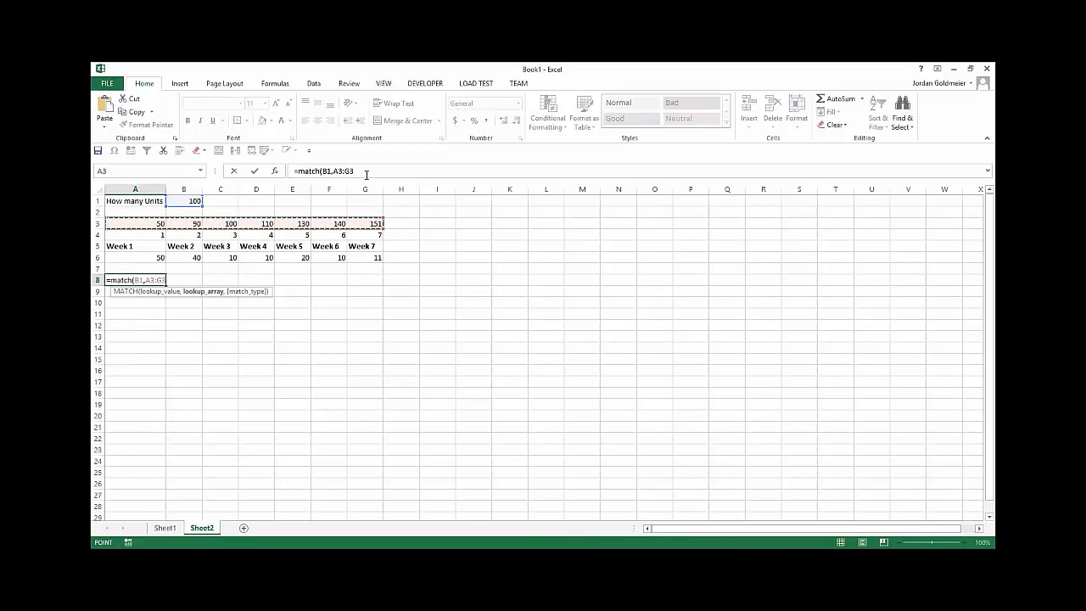
{"action": "key", "text": "F4"}
{"action": "left_click", "coordinate": [405, 172]}
{"action": "type", "text": ",0"}
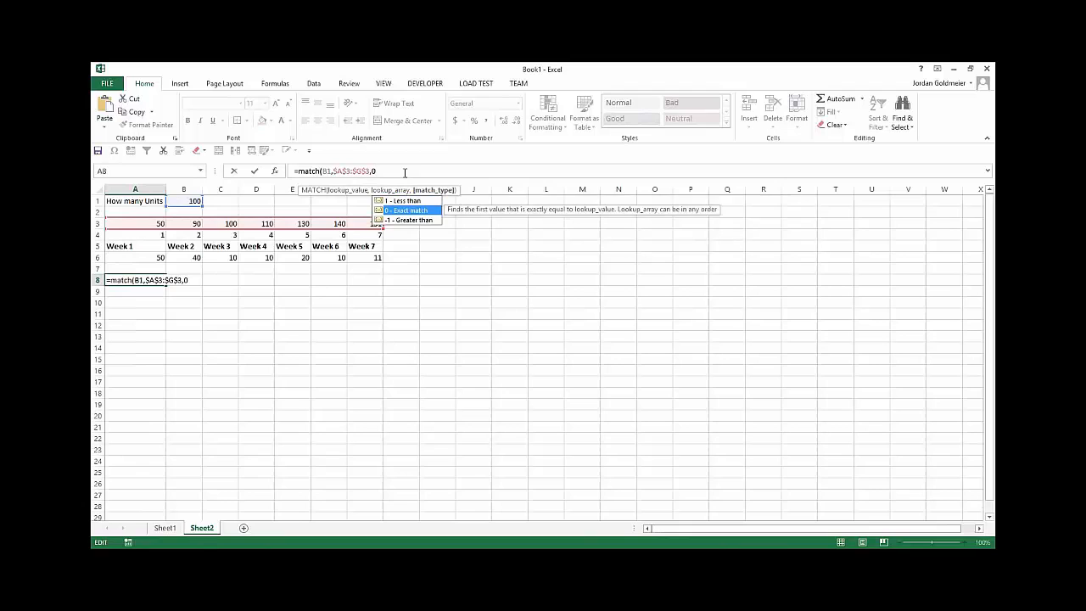
{"action": "type", "text": ")"}
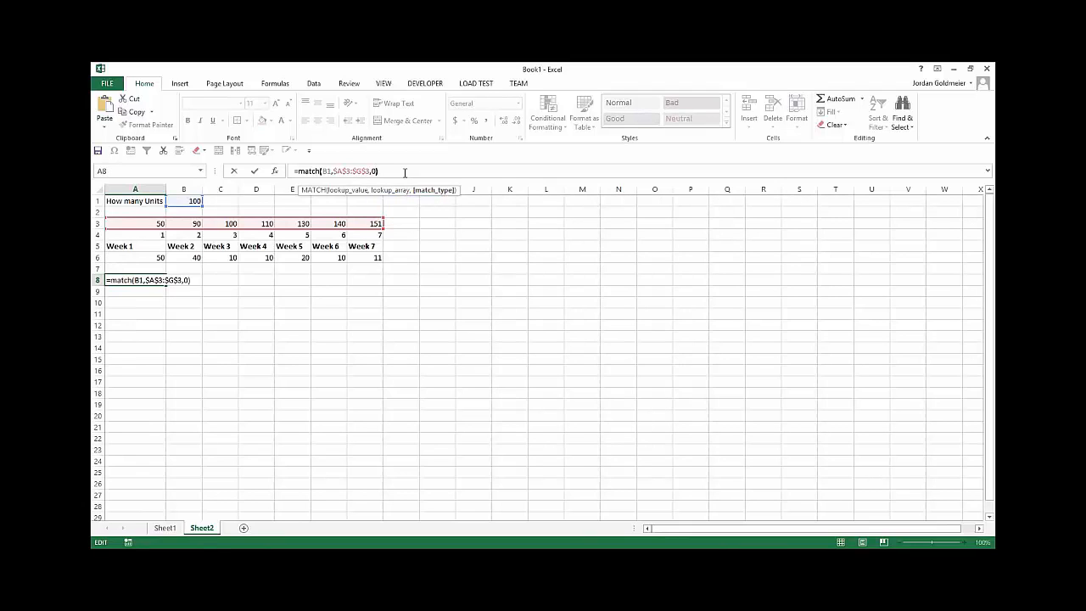
{"action": "key", "text": "ctrl+Return"}
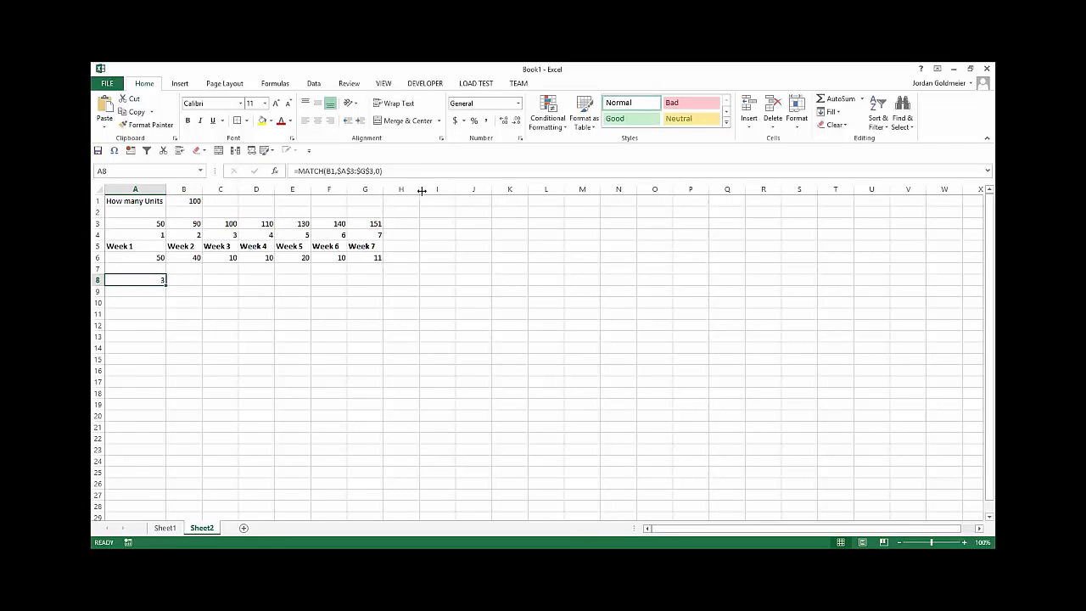
Step: Wrap the A8 formula in INDEX over the week headings: =INDEX($A$5:$G$5,MATCH(B1,$A$3:$G$3,0))
{"action": "left_click", "coordinate": [298, 171]}
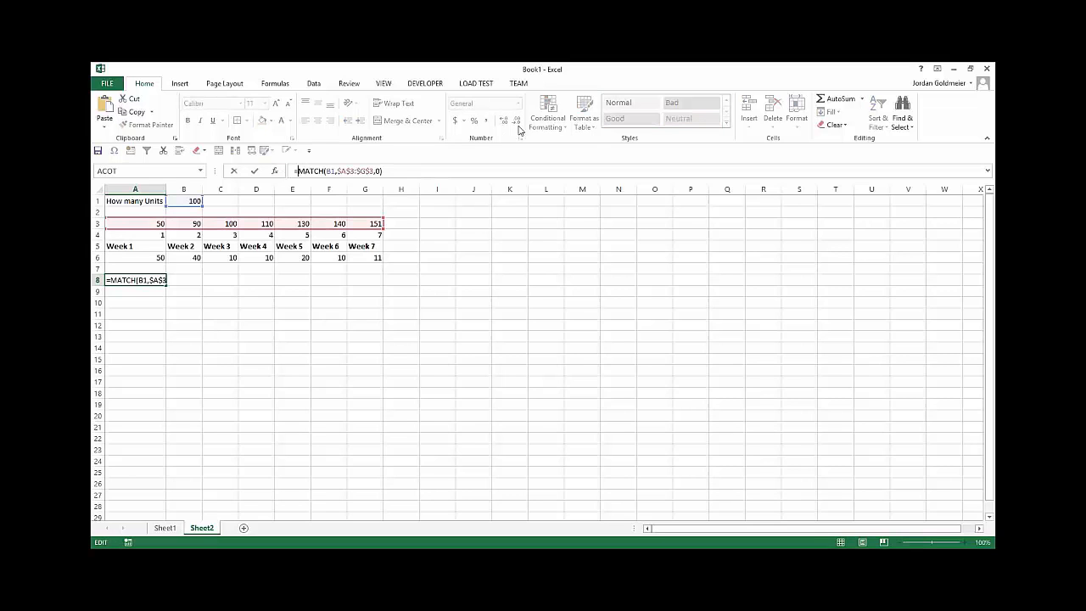
{"action": "type", "text": "index"}
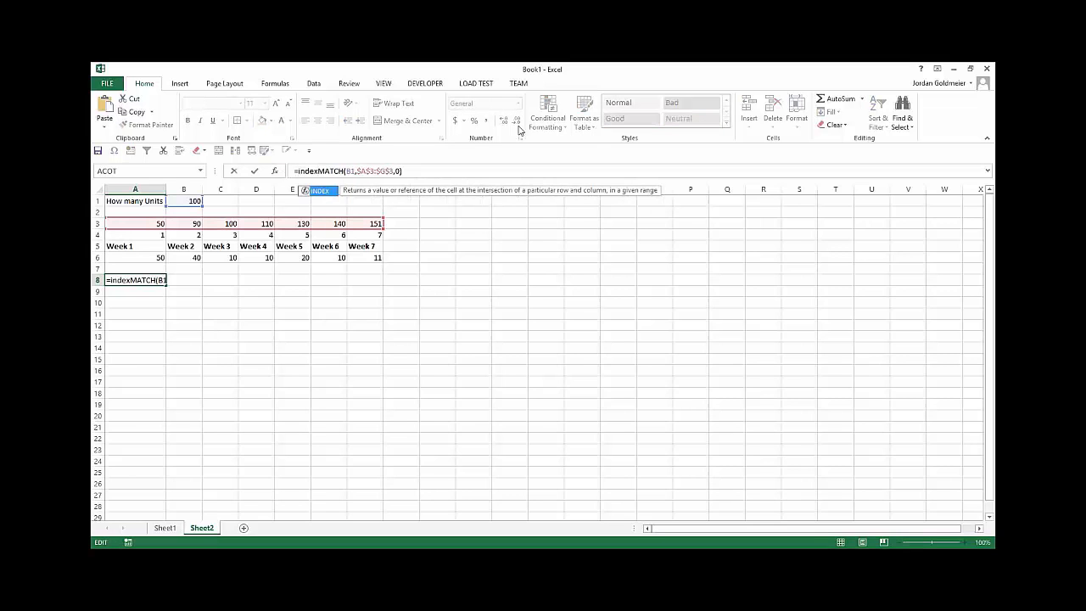
{"action": "type", "text": "("}
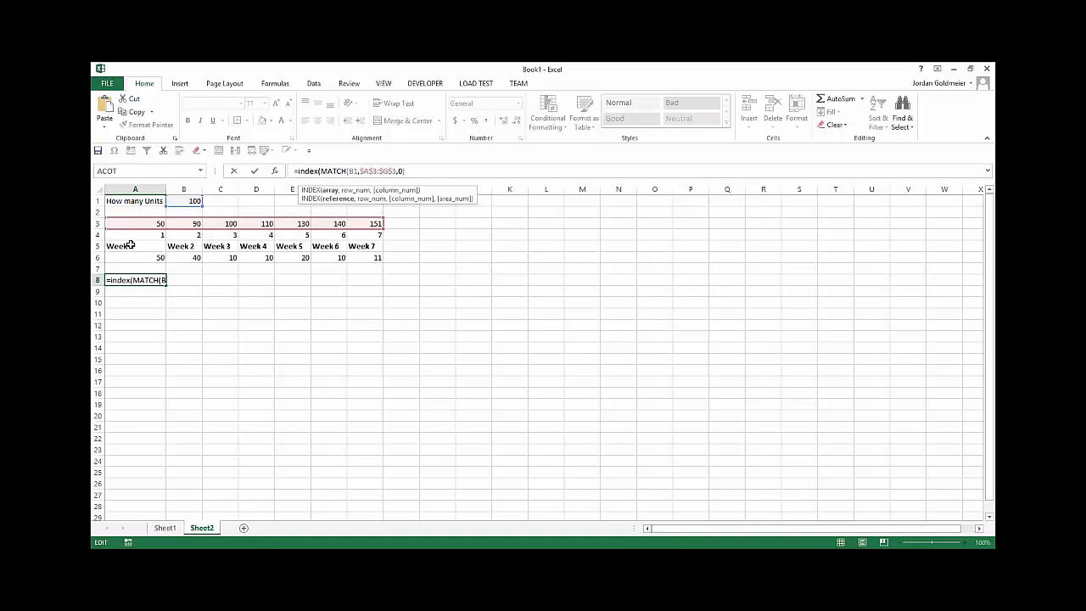
{"action": "left_click_drag", "start_coordinate": [130, 245], "coordinate": [367, 245]}
{"action": "key", "text": "F4"}
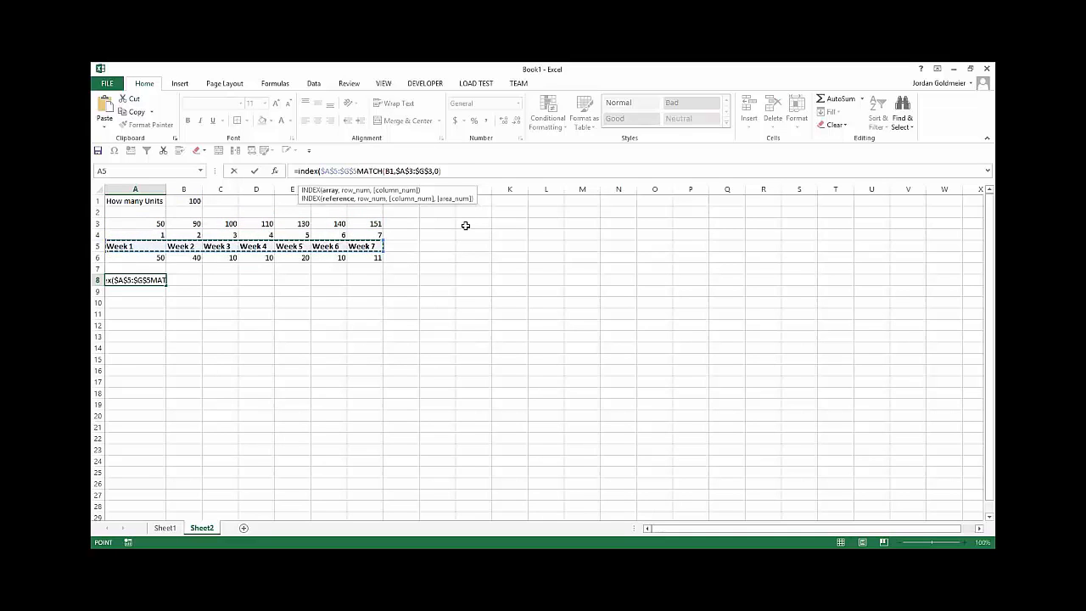
{"action": "type", "text": ","}
{"action": "key", "text": "End"}
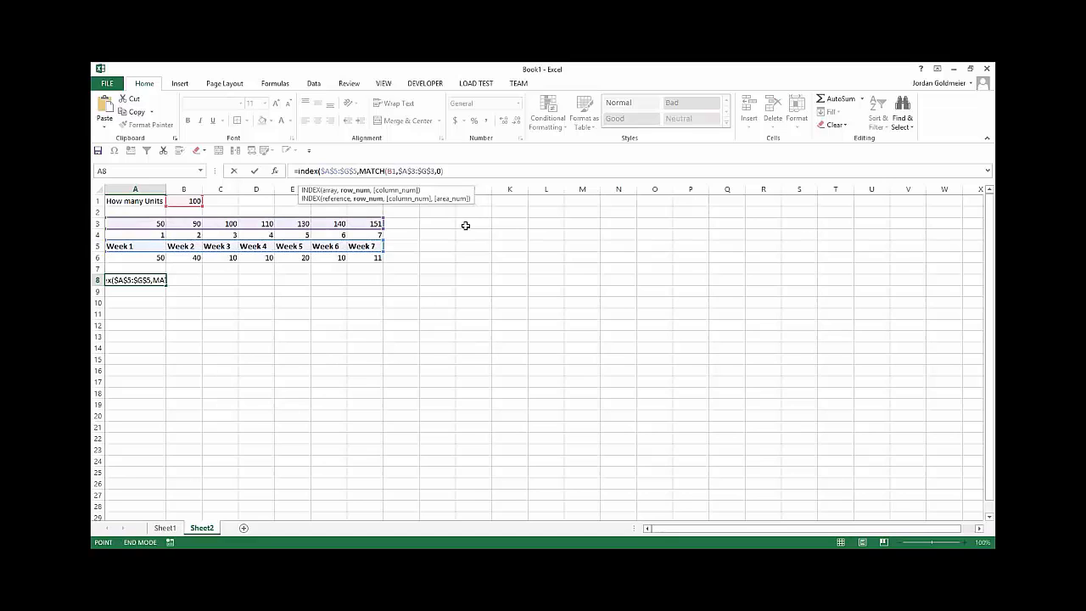
{"action": "left_click", "coordinate": [484, 164]}
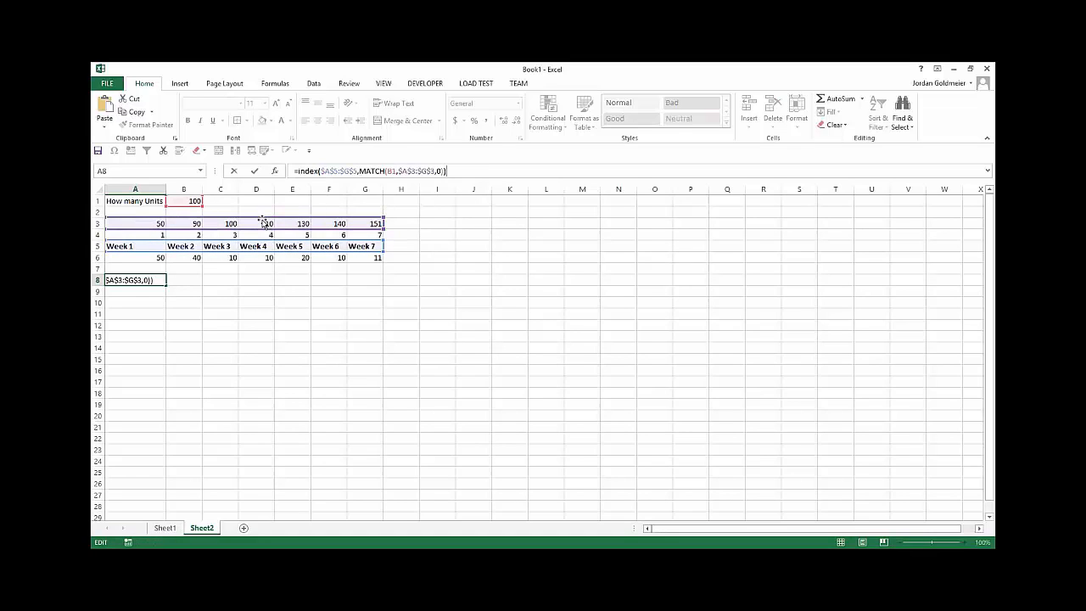
{"action": "key", "text": "Return"}
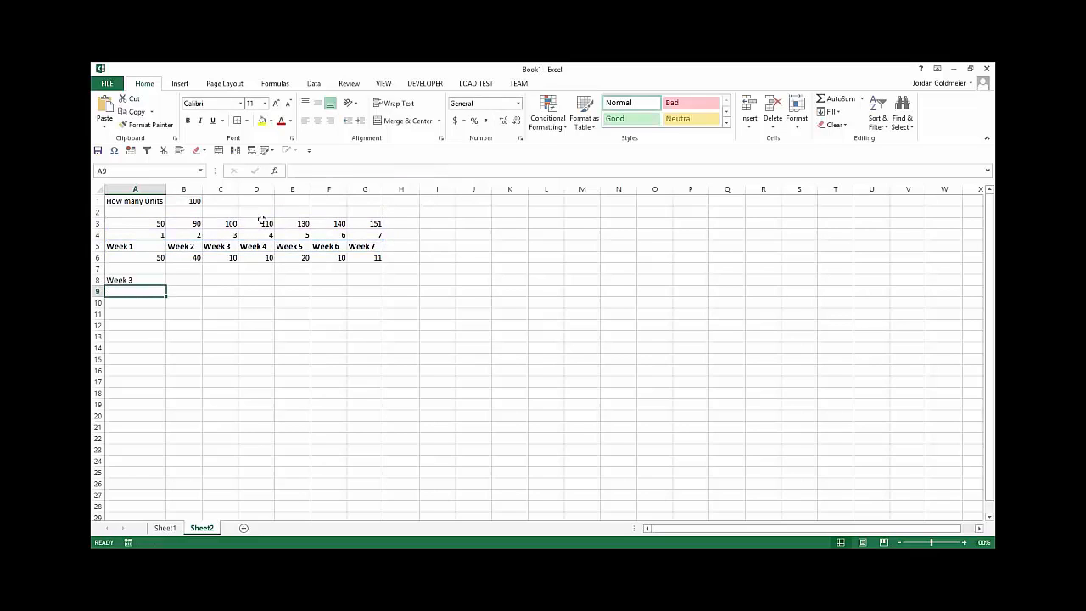
Step: Set the number of units in B1 to 200 and look along the running totals in row 3
{"action": "left_click", "coordinate": [183, 201]}
{"action": "type", "text": "22"}
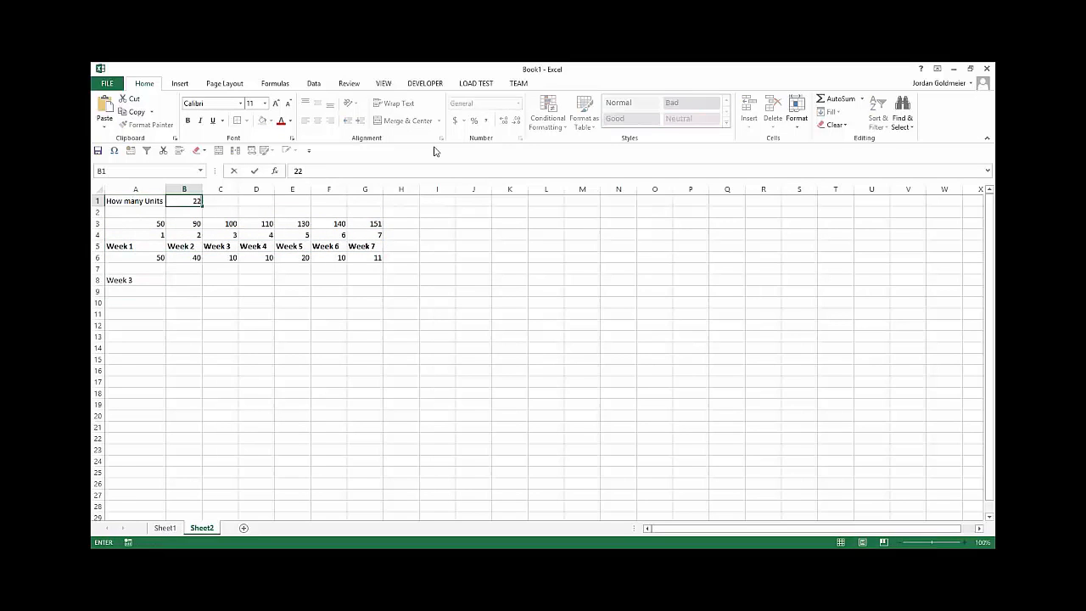
{"action": "type", "text": "00"}
{"action": "key", "text": "Return"}
{"action": "key", "text": "Up"}
{"action": "key", "text": "Down"}
{"action": "key", "text": "Down"}
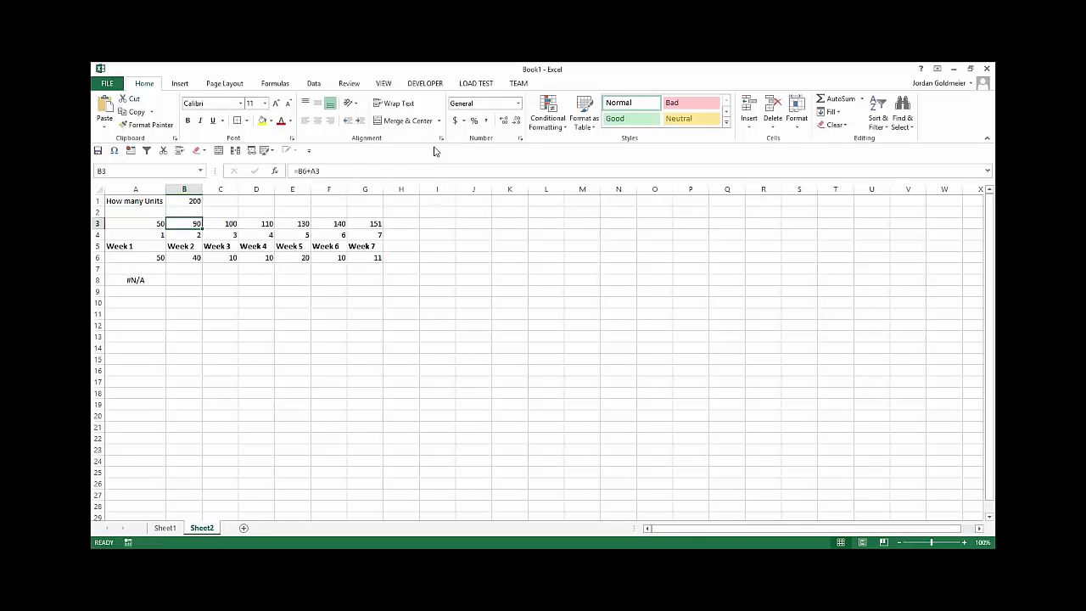
{"action": "key", "text": "Right"}
{"action": "key", "text": "Right"}
{"action": "key", "text": "Right"}
{"action": "key", "text": "Right"}
{"action": "key", "text": "Right"}
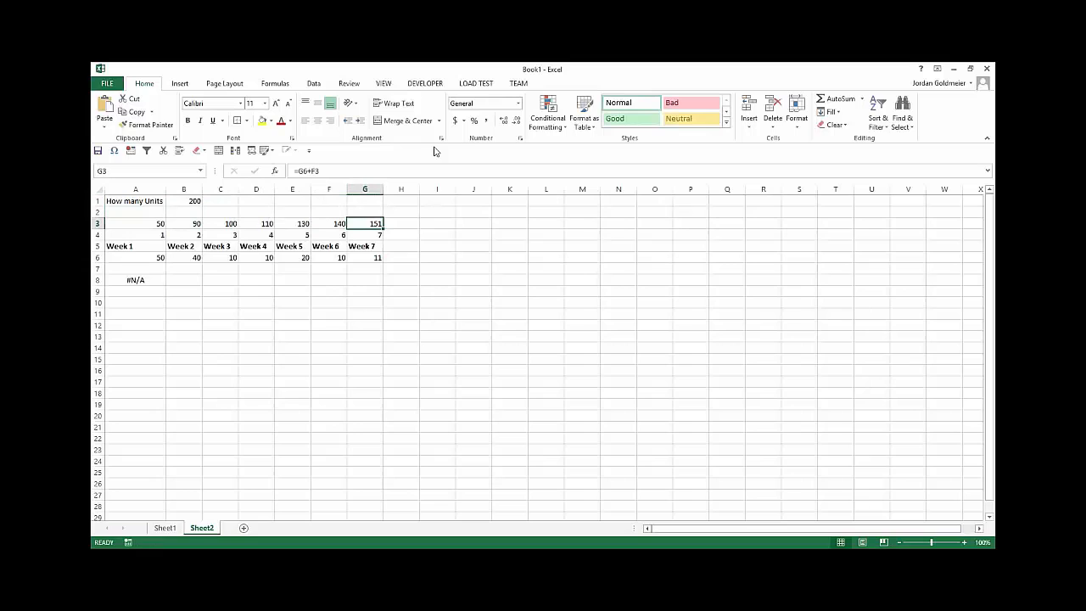
Step: Set the number of units in B1 to 131
{"action": "key", "text": "Left"}
{"action": "key", "text": "Left"}
{"action": "key", "text": "Left"}
{"action": "key", "text": "Left"}
{"action": "key", "text": "Left"}
{"action": "key", "text": "Up"}
{"action": "key", "text": "Up"}
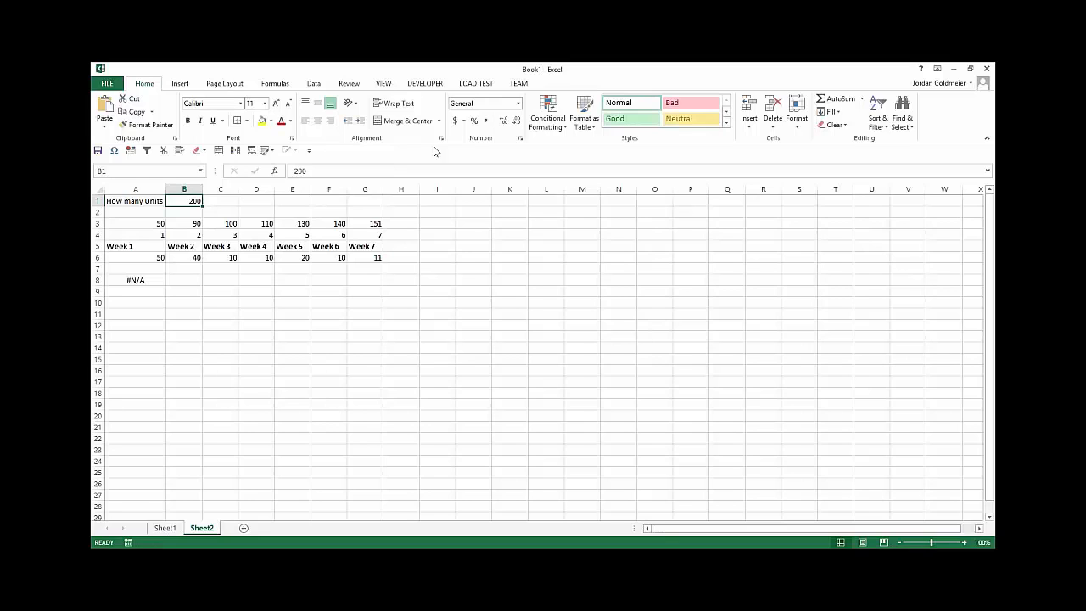
{"action": "type", "text": "131"}
{"action": "key", "text": "Return"}
{"action": "key", "text": "Down"}
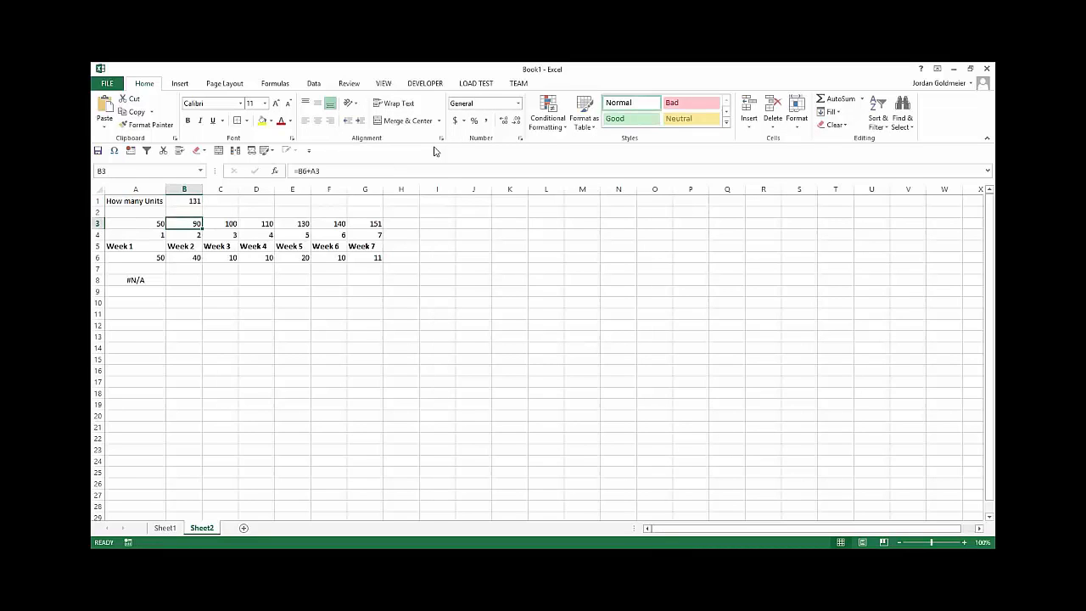
{"action": "key", "text": "Right"}
{"action": "key", "text": "Right"}
{"action": "key", "text": "Down"}
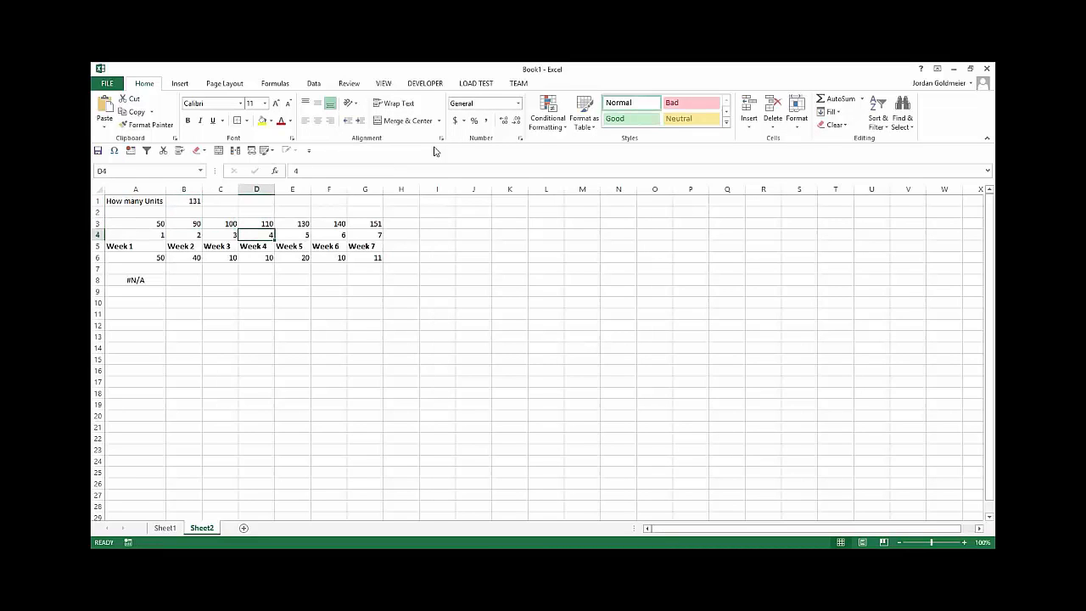
Step: Change the MATCH type in the A8 formula to -1 (Greater than)
{"action": "left_click", "coordinate": [151, 277]}
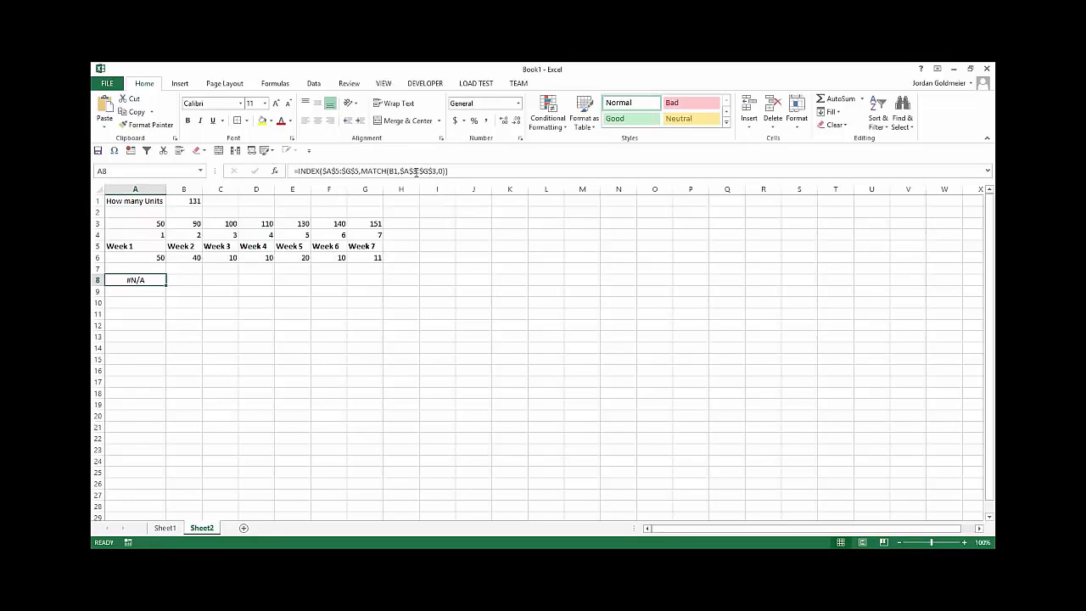
{"action": "left_click", "coordinate": [415, 171]}
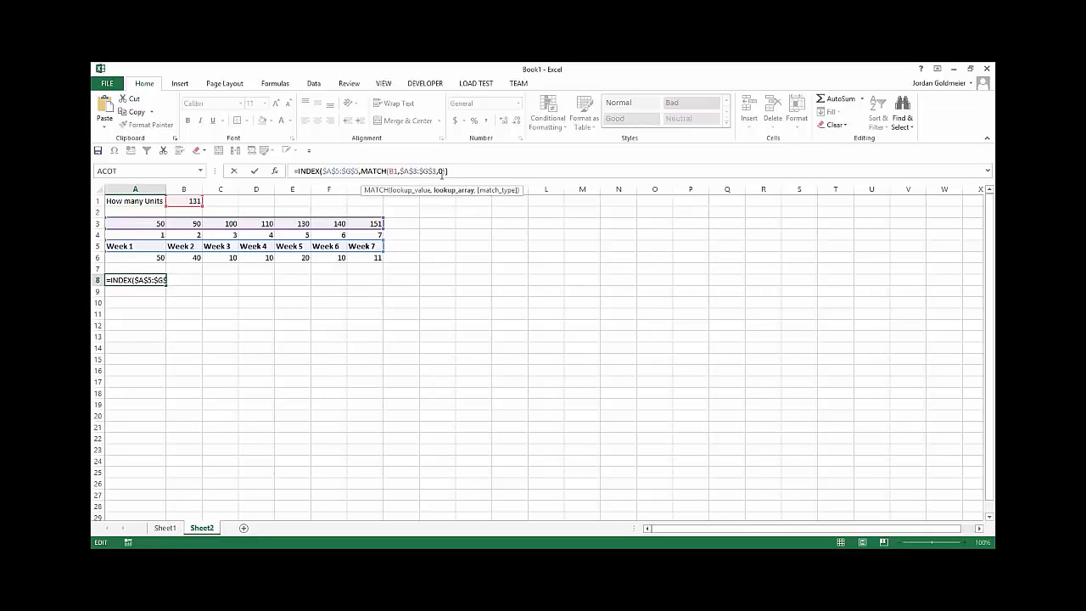
{"action": "left_click", "coordinate": [441, 172]}
{"action": "key", "text": "BackSpace"}
{"action": "key", "text": "Down"}
{"action": "key", "text": "Down"}
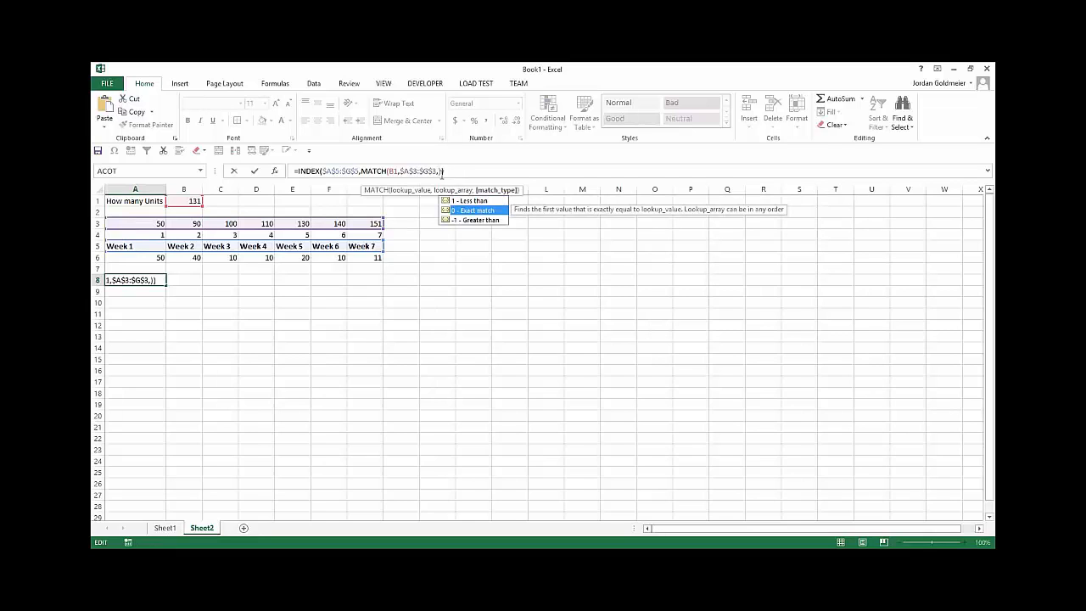
{"action": "key", "text": "Tab"}
{"action": "key", "text": "Return"}
{"action": "key", "text": "Up"}
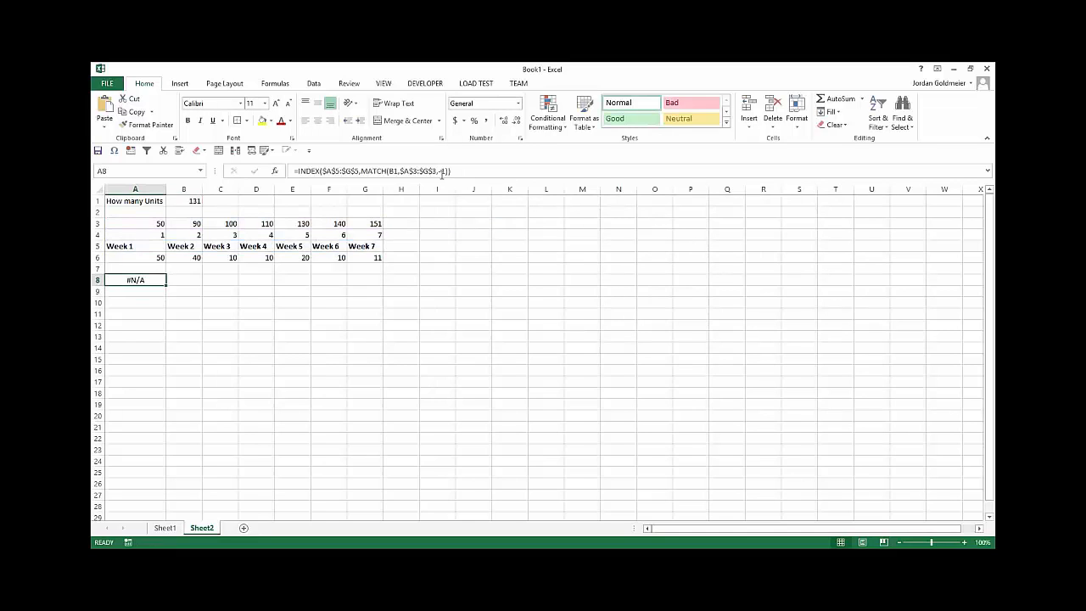
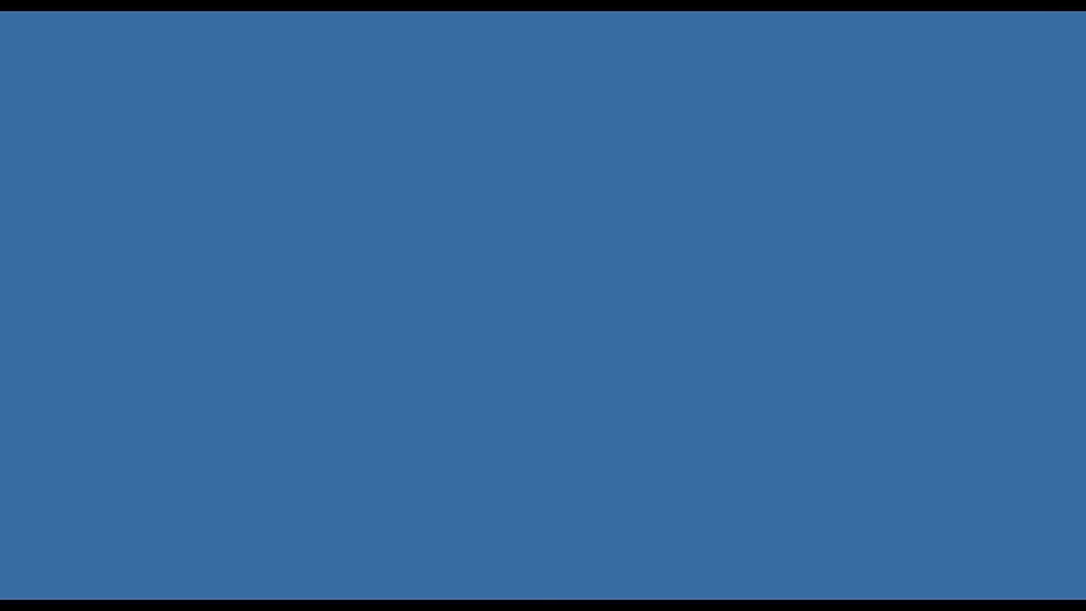
Step: Open the LookupChoose sheet and select its Date column, column H
{"action": "mouse_move", "coordinate": [545, 593]}
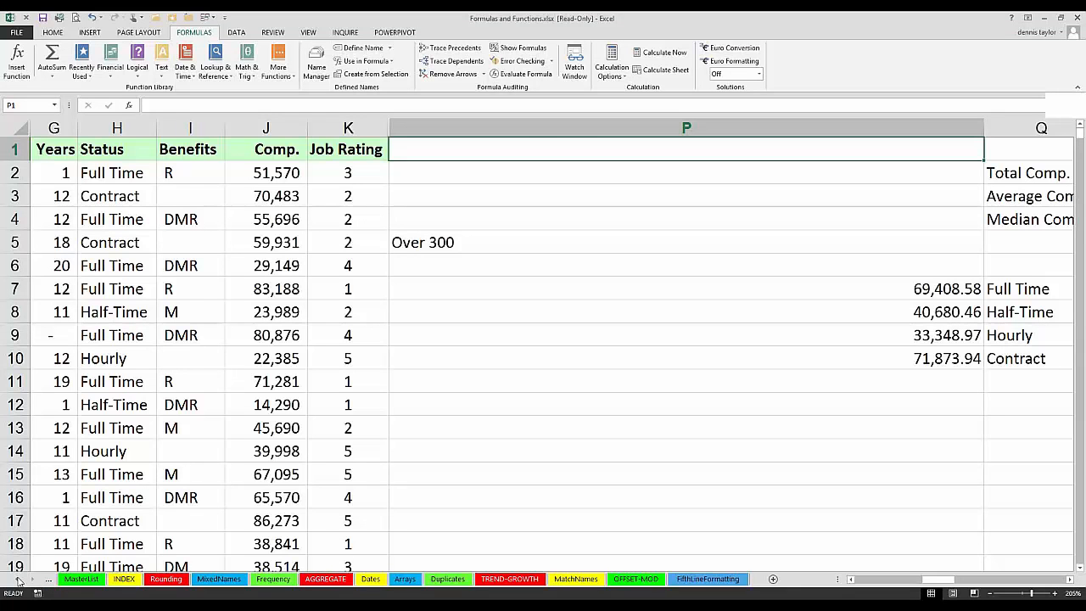
{"action": "left_click", "coordinate": [19, 580]}
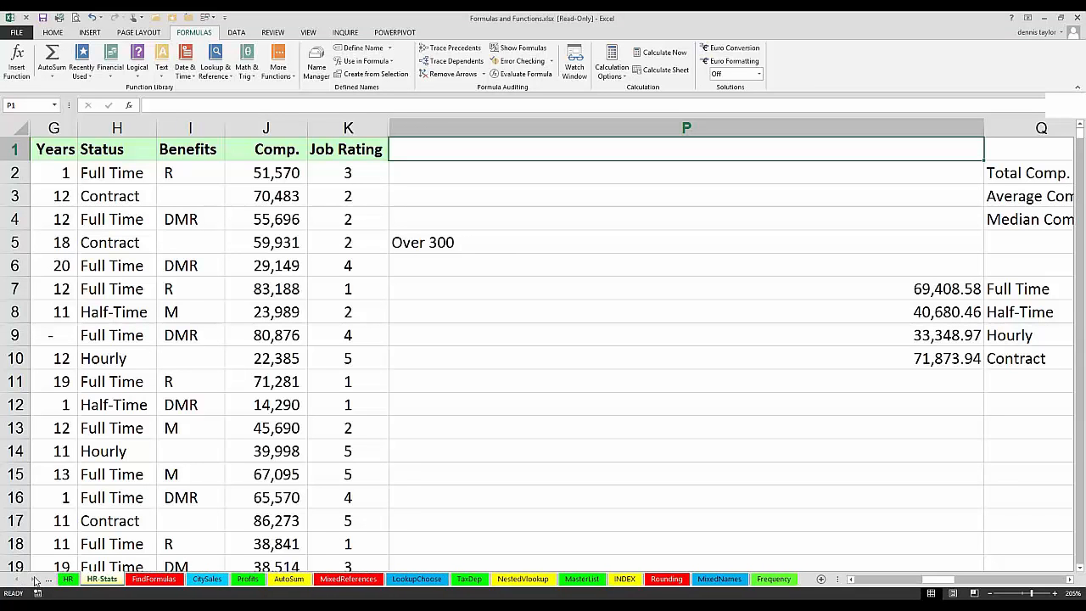
{"action": "left_click", "coordinate": [401, 580]}
{"action": "left_click", "coordinate": [1071, 580]}
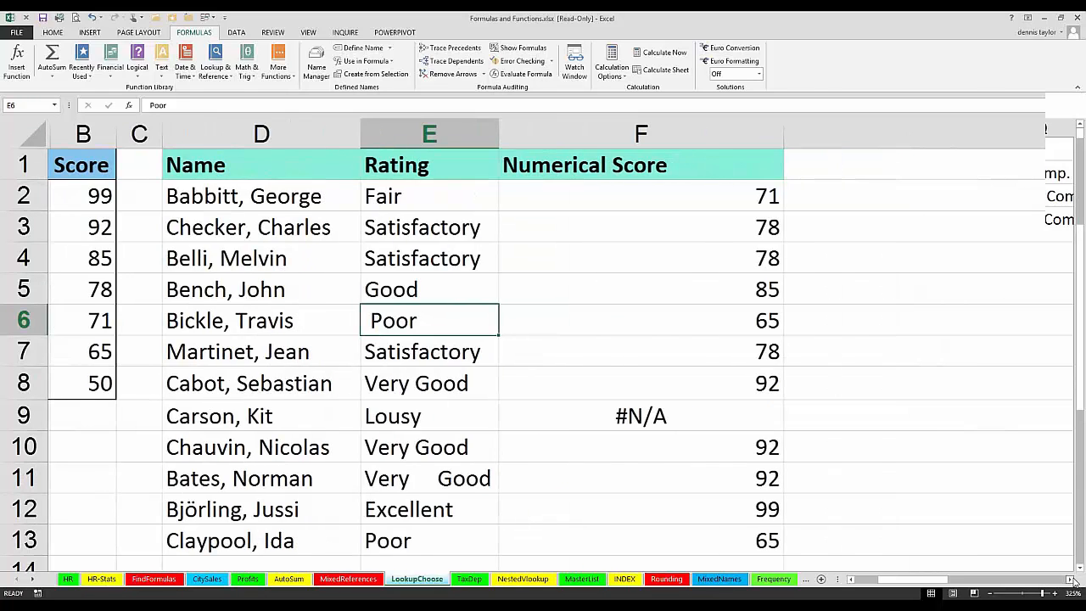
{"action": "left_click", "coordinate": [851, 579]}
{"action": "left_click", "coordinate": [853, 581]}
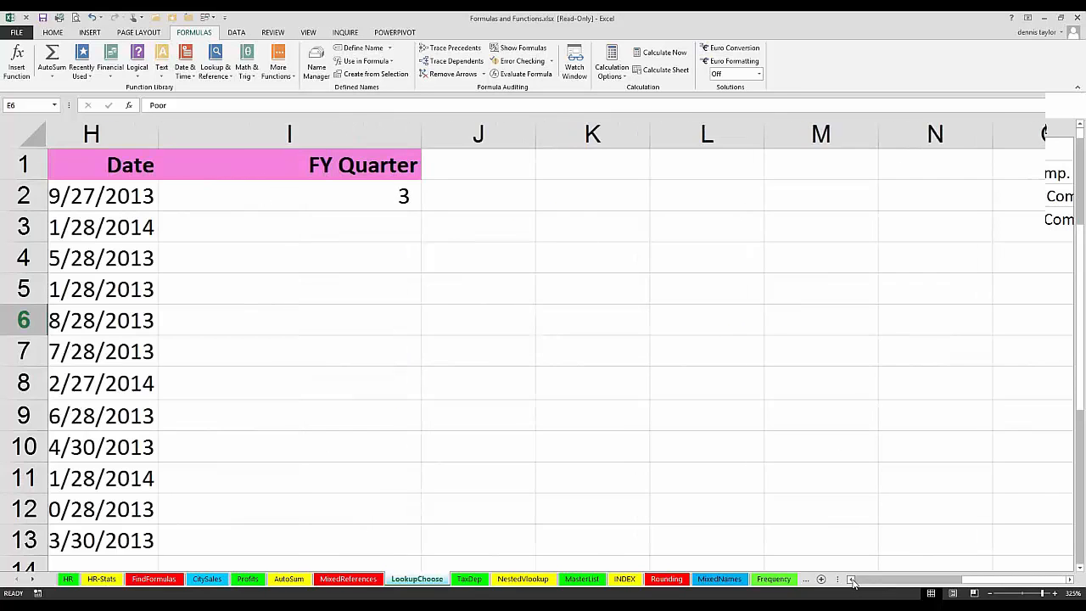
{"action": "left_click", "coordinate": [103, 167]}
{"action": "left_click", "coordinate": [90, 140]}
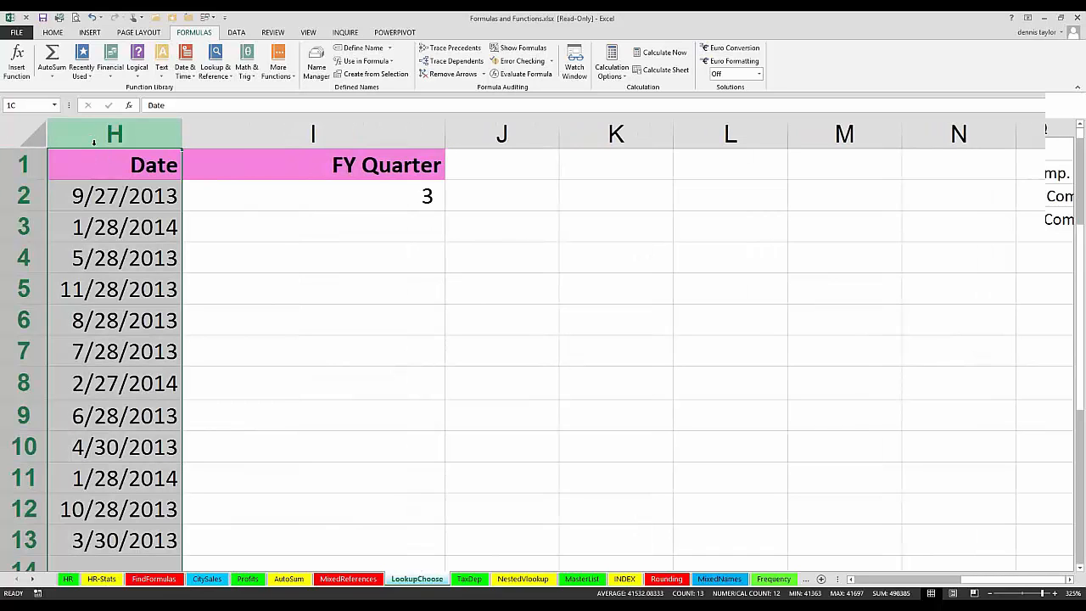
Step: Examine the layout of the LookupChoose sheet, from the rating tables across to the Date and FY Quarter columns
{"action": "scroll", "coordinate": [93, 147], "scroll_direction": "down", "scroll_amount": 9}
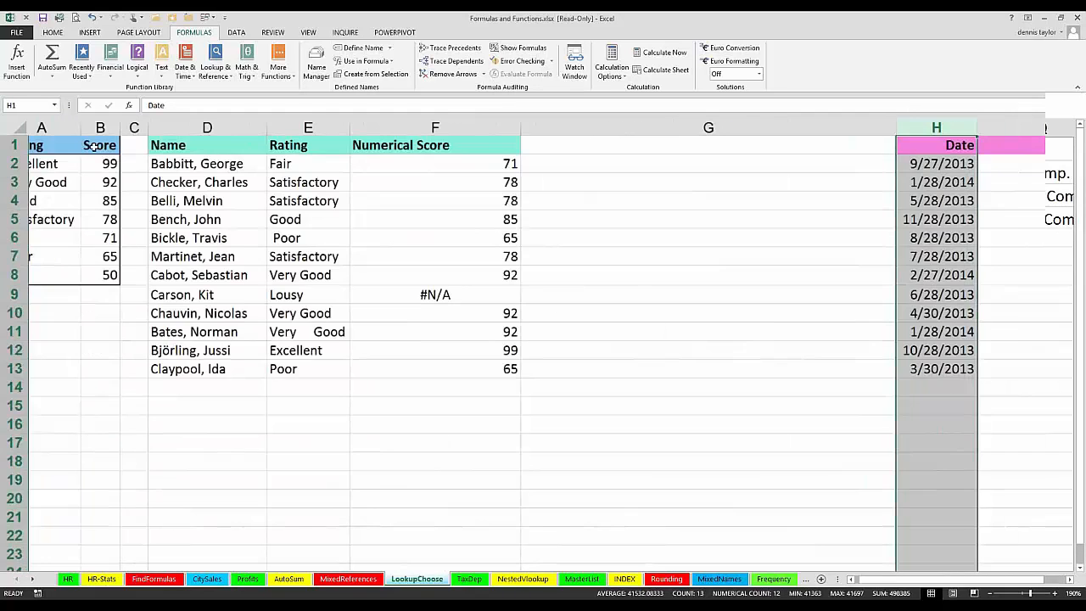
{"action": "scroll", "coordinate": [94, 147], "scroll_direction": "down", "scroll_amount": 3}
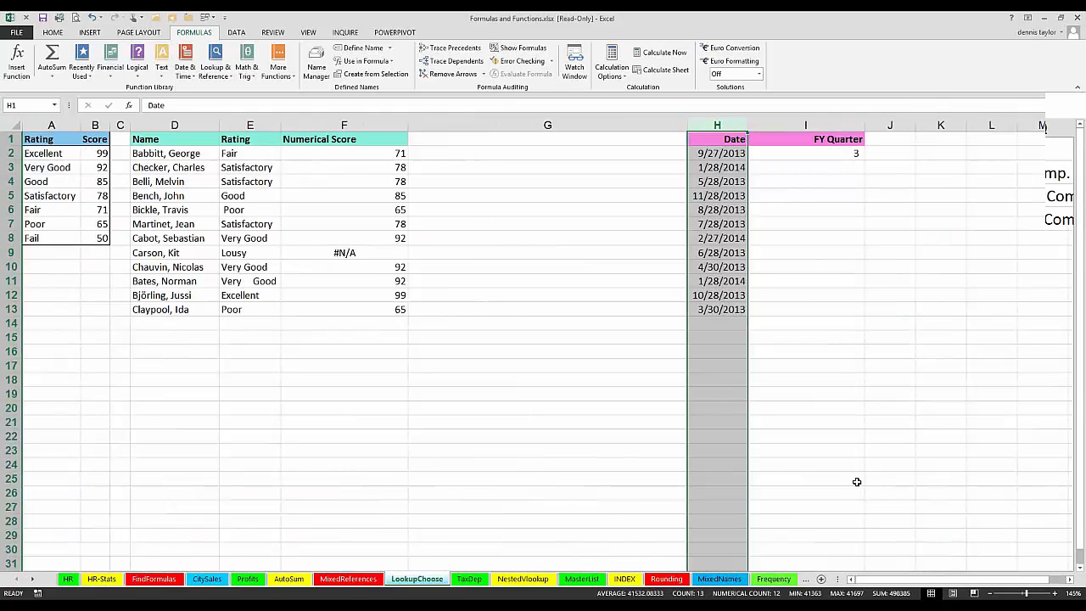
{"action": "left_click", "coordinate": [1069, 579]}
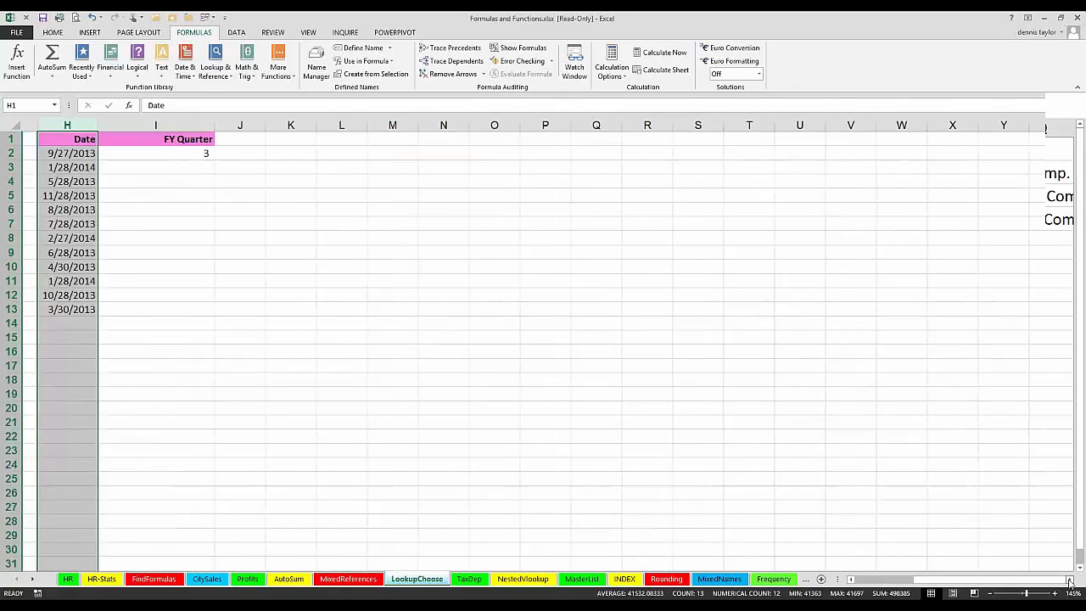
{"action": "left_click", "coordinate": [56, 139]}
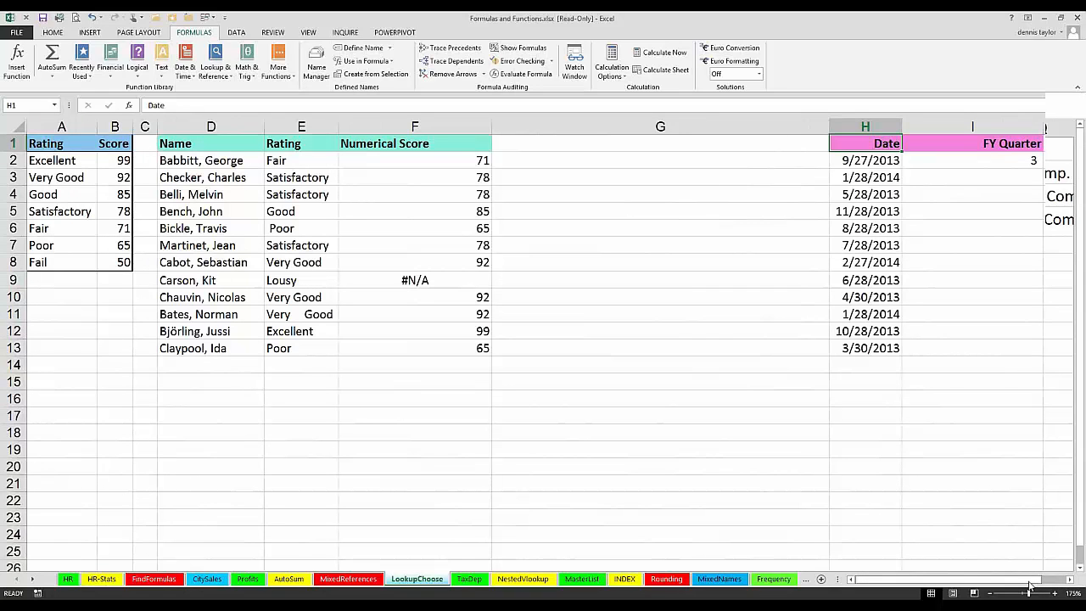
{"action": "left_click_drag", "start_coordinate": [1030, 583], "coordinate": [1054, 583]}
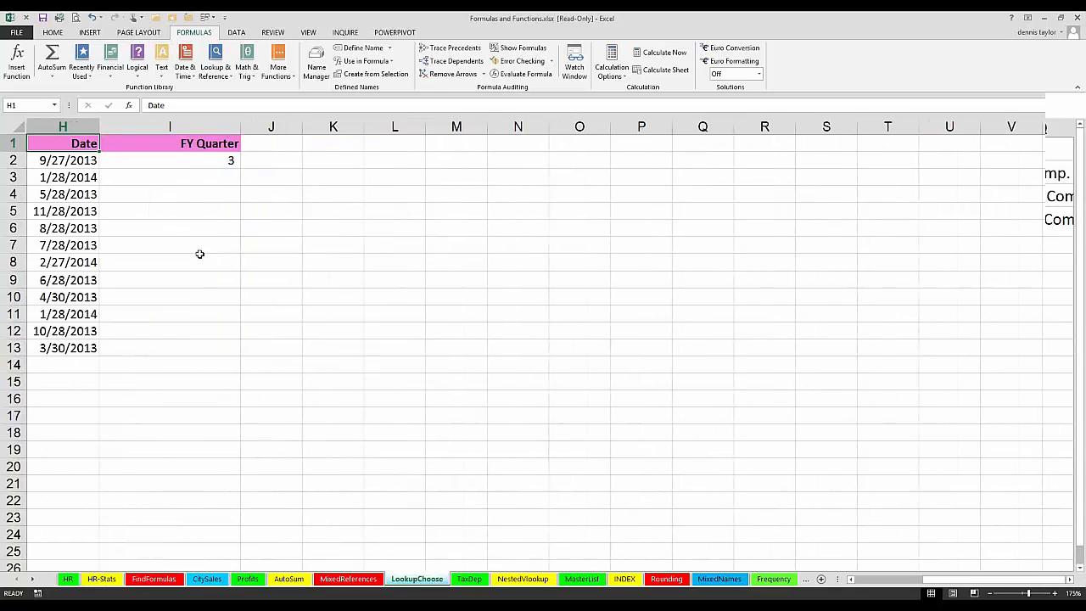
{"action": "scroll", "coordinate": [48, 147], "scroll_direction": "up", "scroll_amount": 3}
{"action": "left_click", "coordinate": [57, 147]}
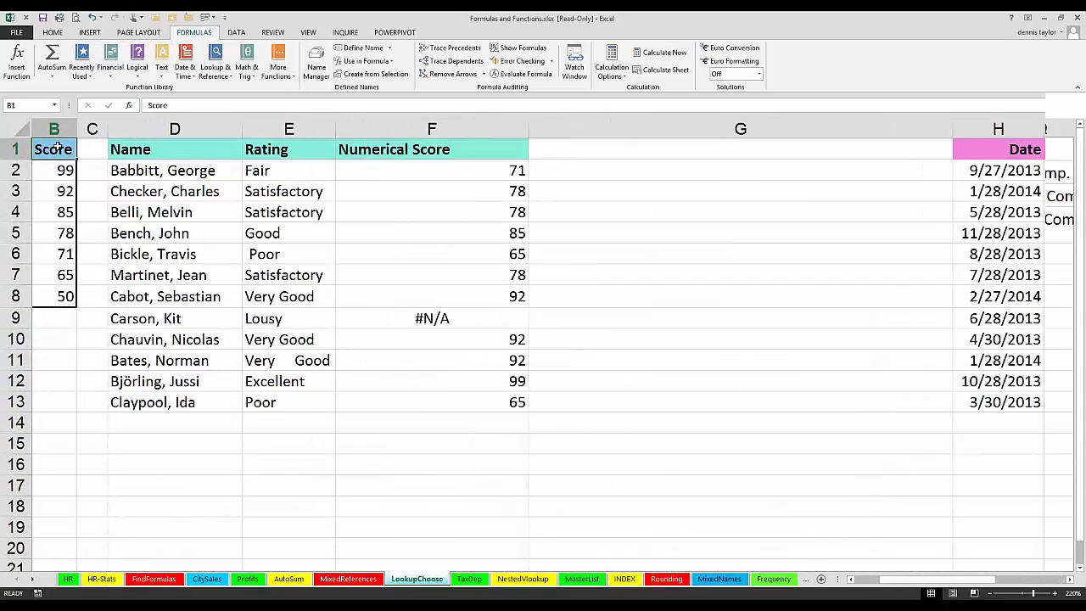
{"action": "key", "text": "Right"}
{"action": "key", "text": "Right"}
{"action": "key", "text": "Right"}
{"action": "key", "text": "Right"}
{"action": "key", "text": "Right"}
{"action": "key", "text": "Right"}
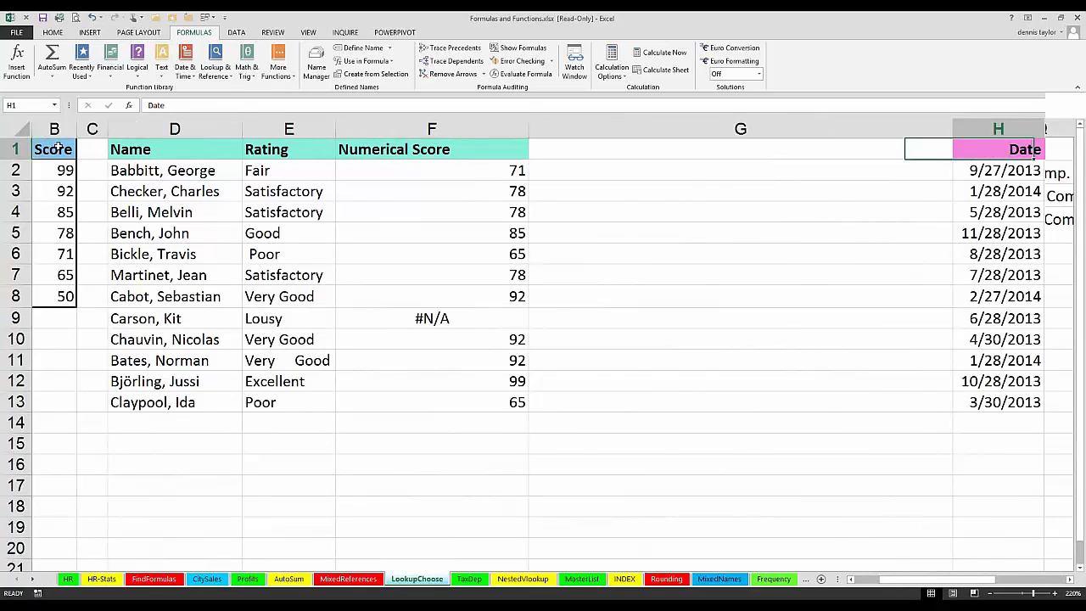
{"action": "key", "text": "Right"}
{"action": "key", "text": "Right"}
{"action": "key", "text": "Right"}
{"action": "key", "text": "Right"}
{"action": "key", "text": "Right"}
{"action": "key", "text": "Right"}
{"action": "key", "text": "Right"}
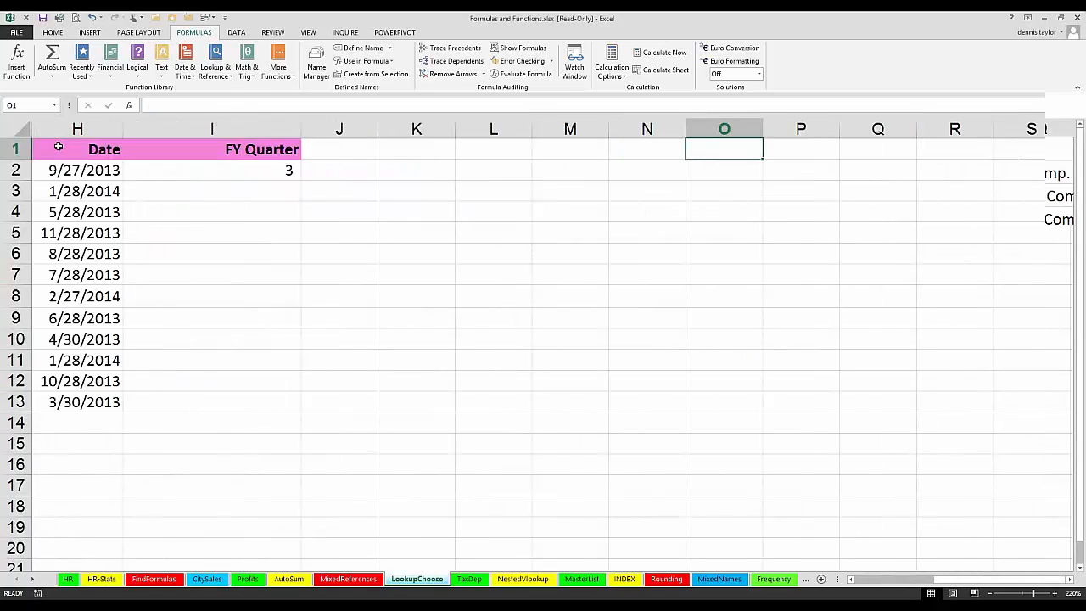
Step: Review the INT and MONTH formula in cell I2 and copy it down the FY Quarter column through I13
{"action": "left_click", "coordinate": [239, 171]}
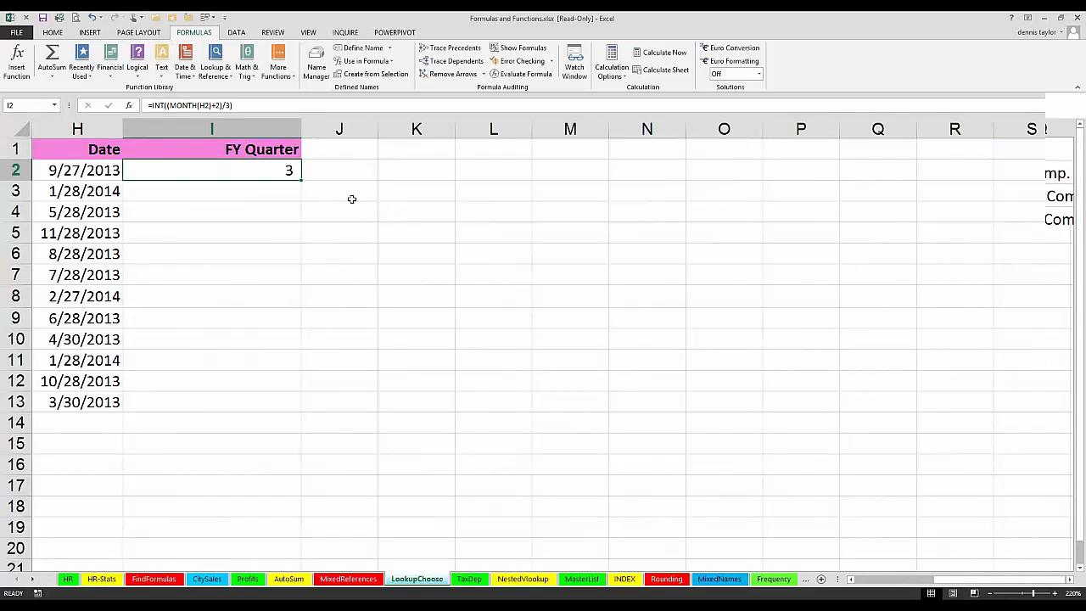
{"action": "key", "text": "F2"}
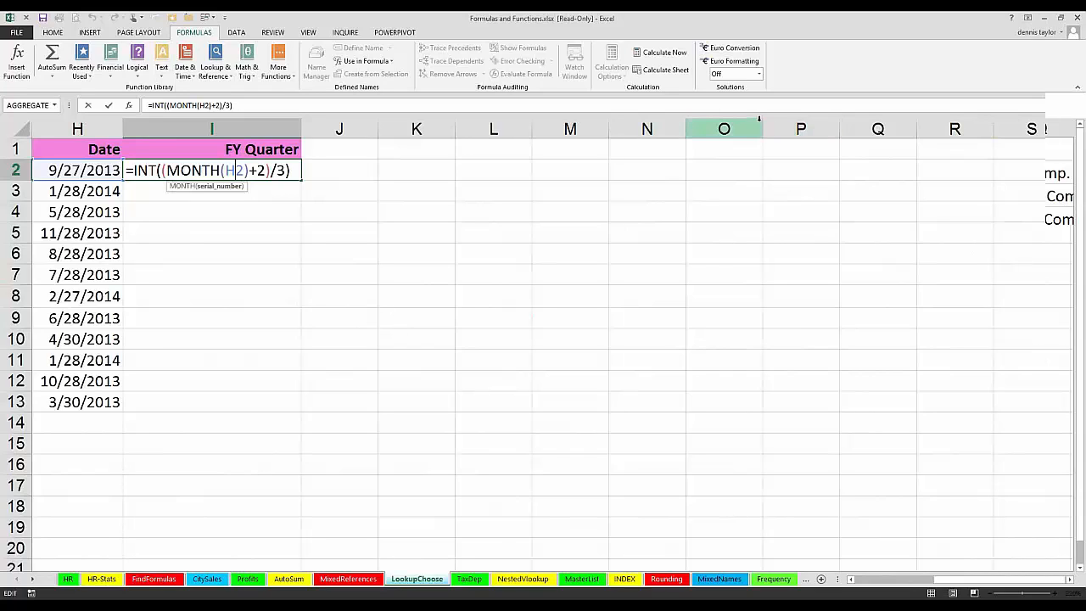
{"action": "key", "text": "ctrl+Return"}
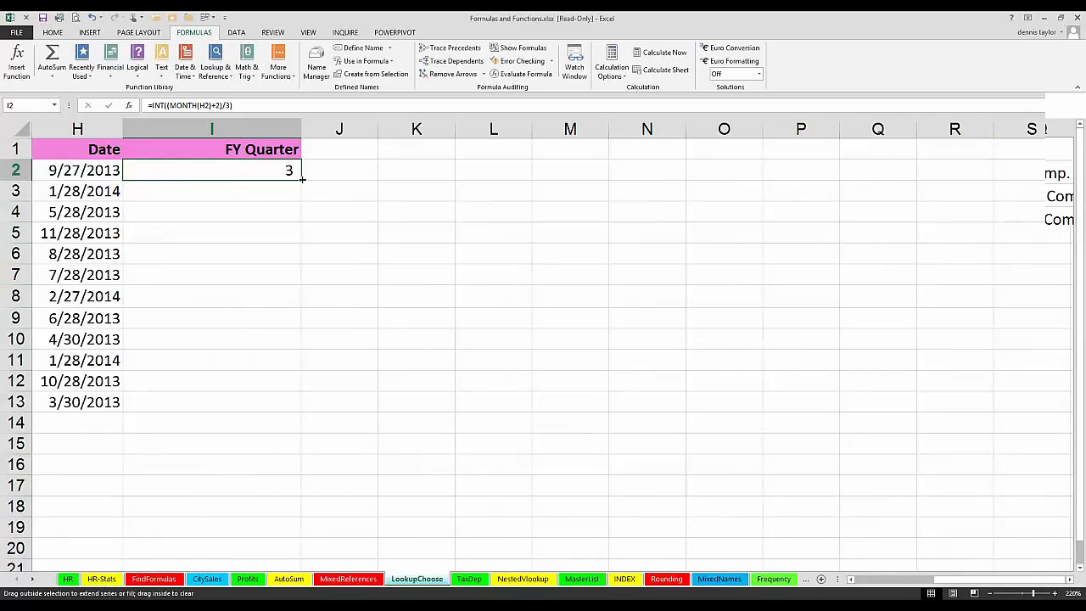
{"action": "double_click", "coordinate": [301, 179]}
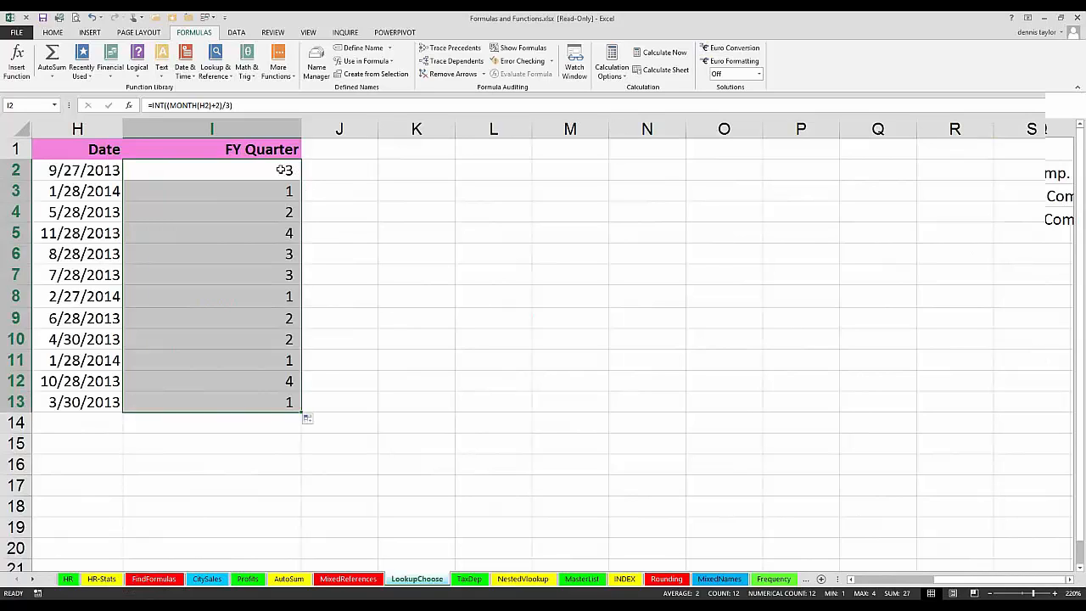
Step: Widen column J and begin a CHOOSE formula in J2 with MONTH(H2) as its index number
{"action": "left_click", "coordinate": [286, 169]}
{"action": "left_click", "coordinate": [327, 171]}
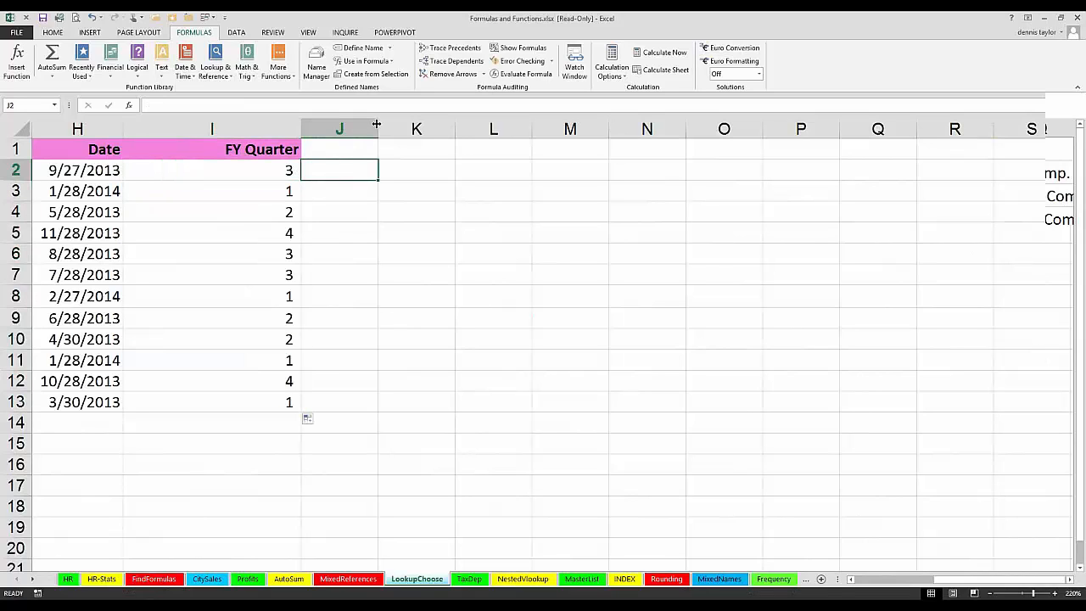
{"action": "left_click_drag", "start_coordinate": [379, 125], "coordinate": [599, 123]}
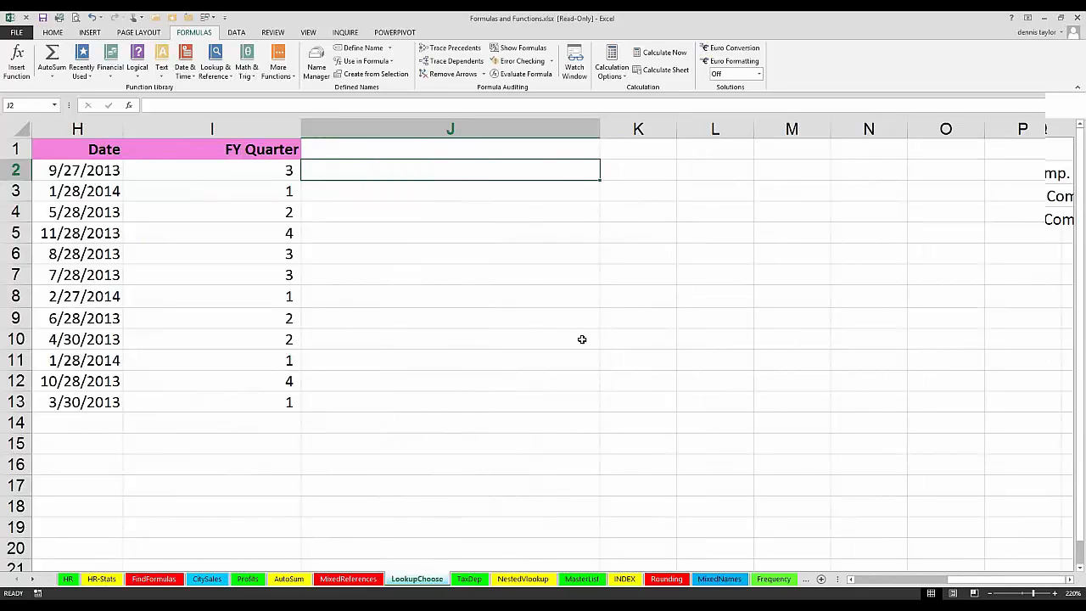
{"action": "type", "text": "=choose"}
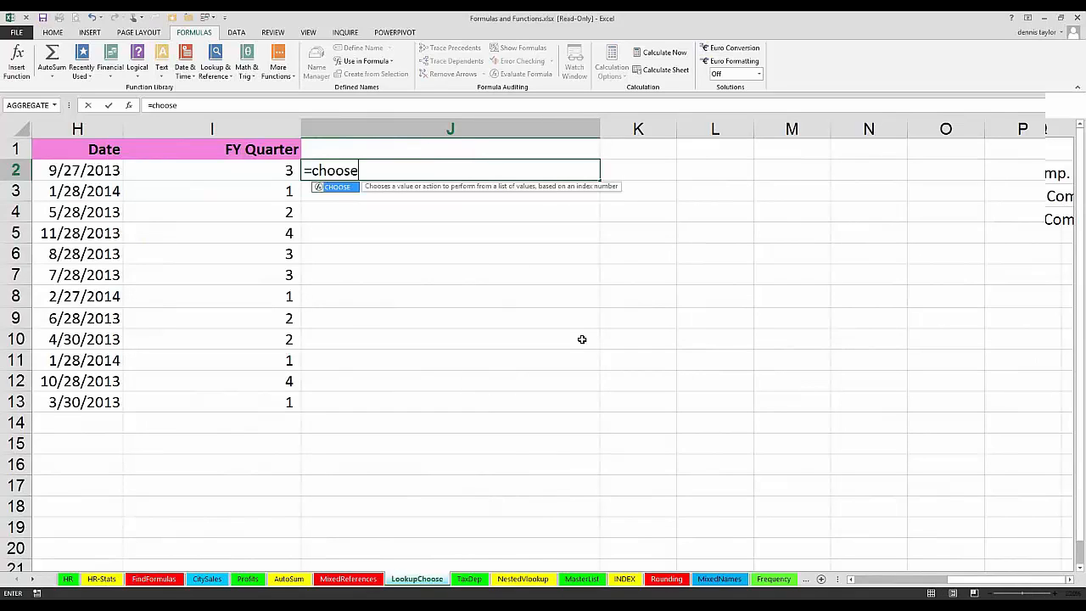
{"action": "type", "text": "("}
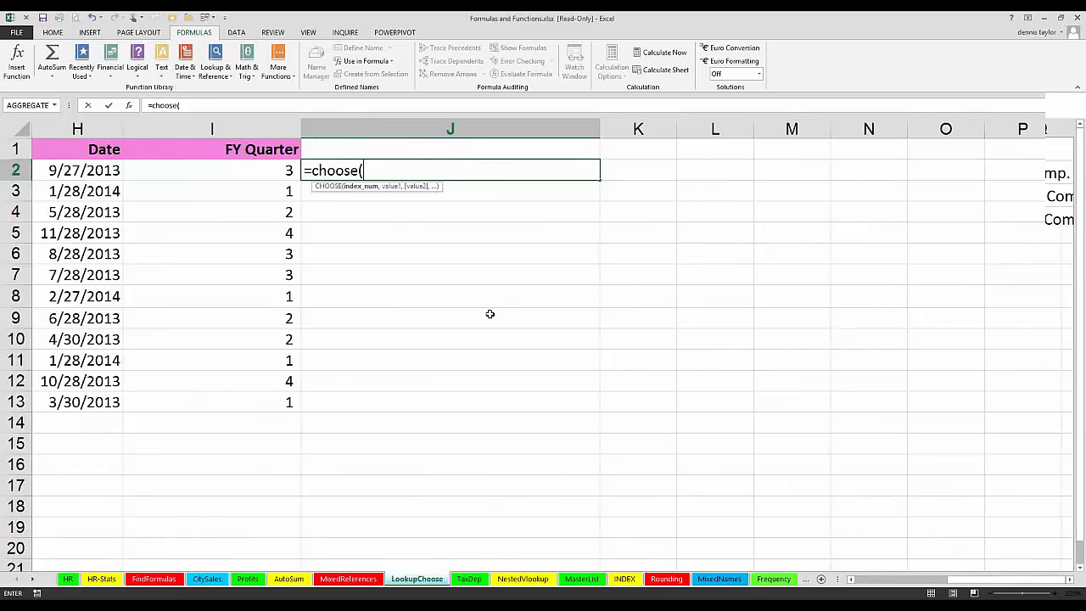
{"action": "type", "text": "month("}
{"action": "left_click", "coordinate": [91, 168]}
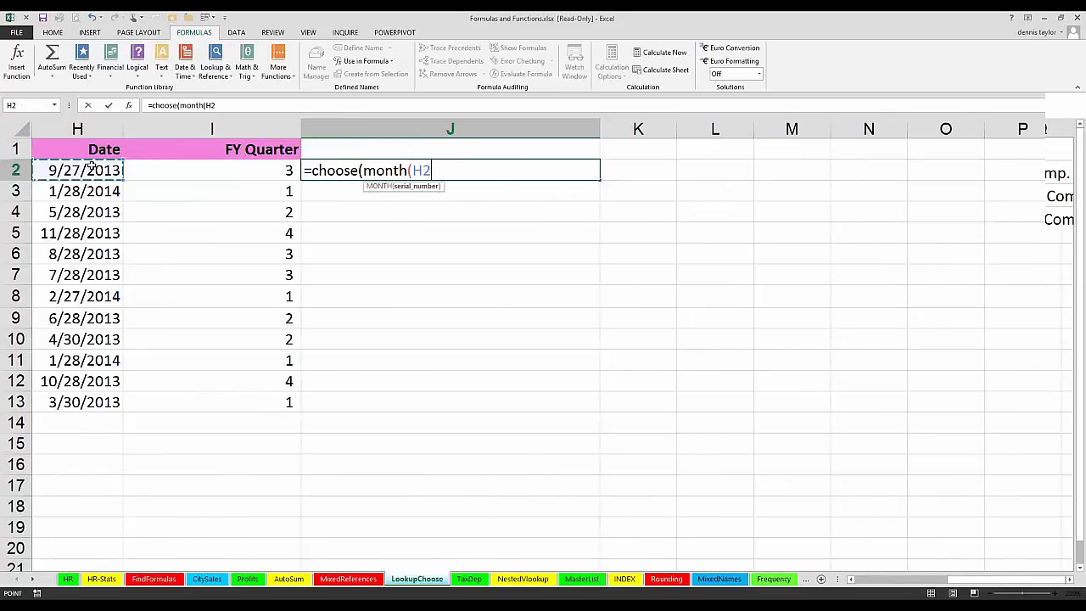
{"action": "type", "text": "),"}
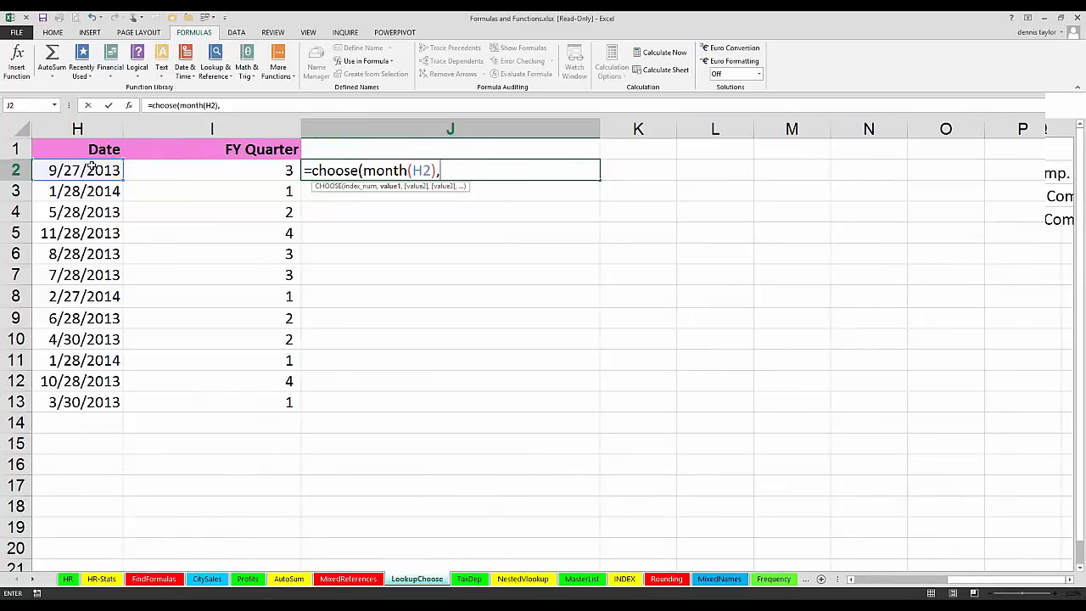
{"action": "type", "text": "1,1,1,"}
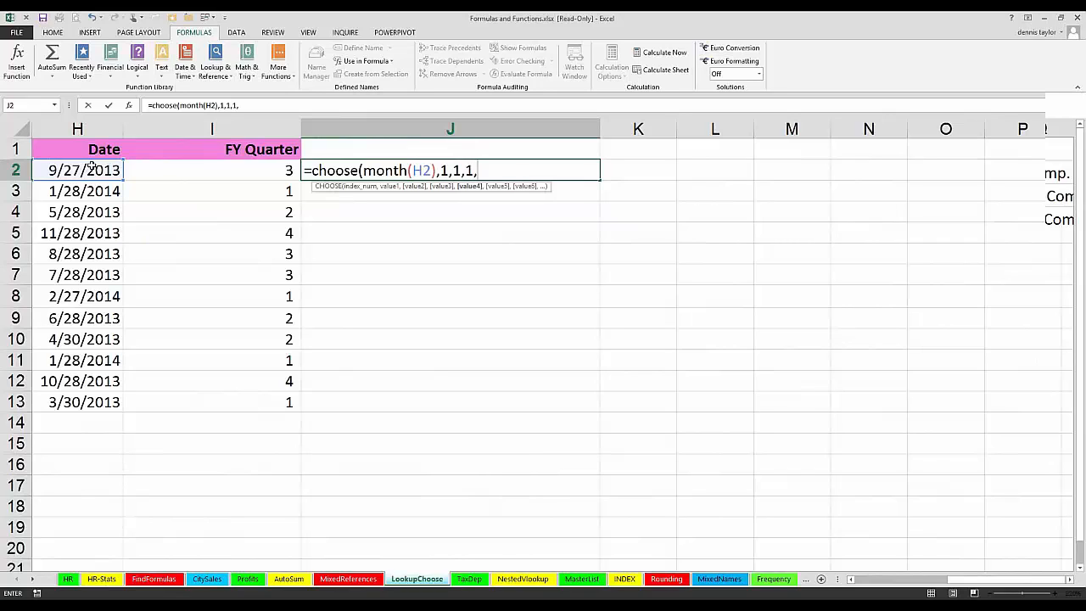
{"action": "type", "text": "2,2,2,2"}
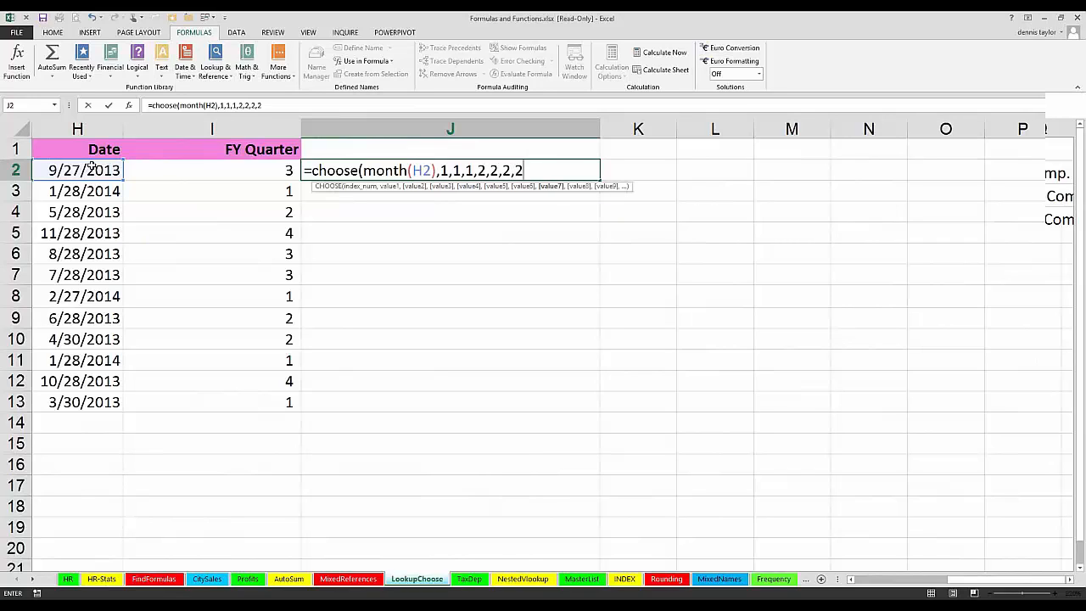
{"action": "type", "text": "3,3,"}
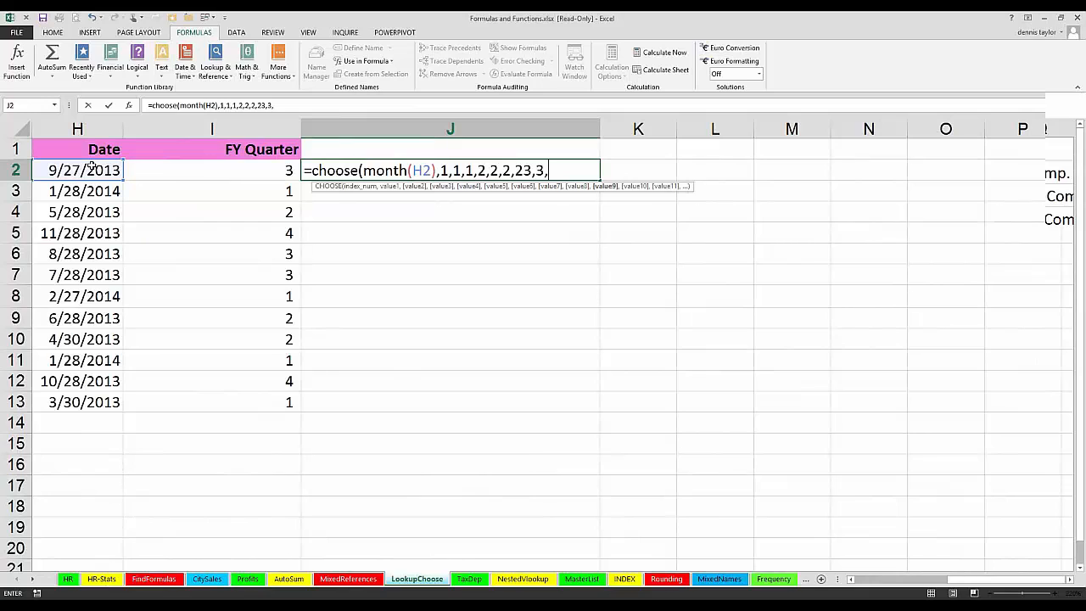
Step: Complete the CHOOSE formula in J2 with the quarter values 1,1,1,2,2,2,2,3,3,3,4,4,4 and a closing parenthesis
{"action": "key", "text": "BackSpace"}
{"action": "key", "text": "BackSpace"}
{"action": "key", "text": "BackSpace"}
{"action": "key", "text": "BackSpace"}
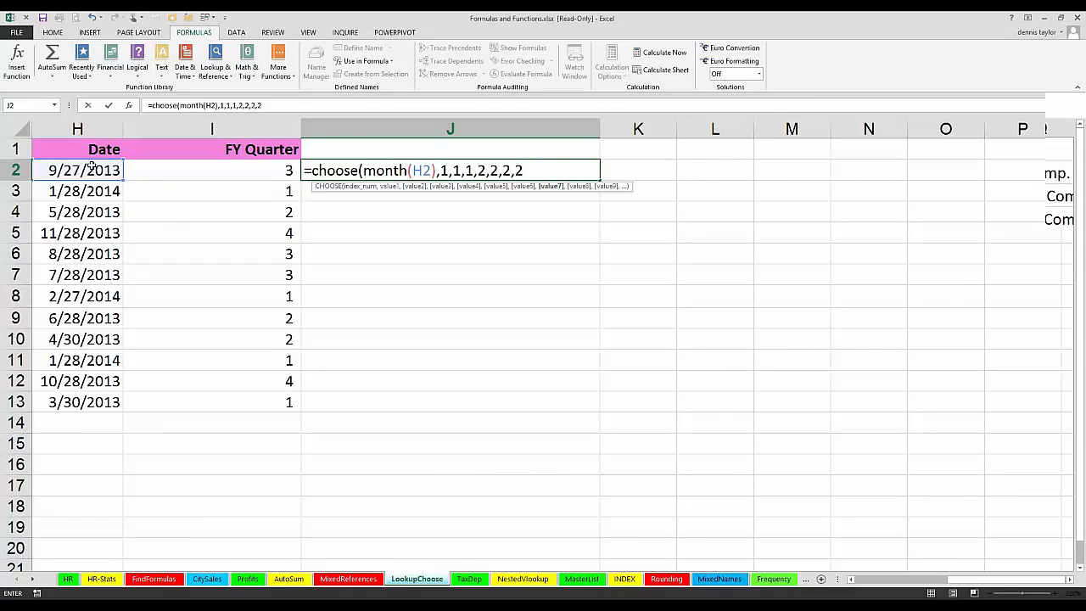
{"action": "type", "text": ",3,3"}
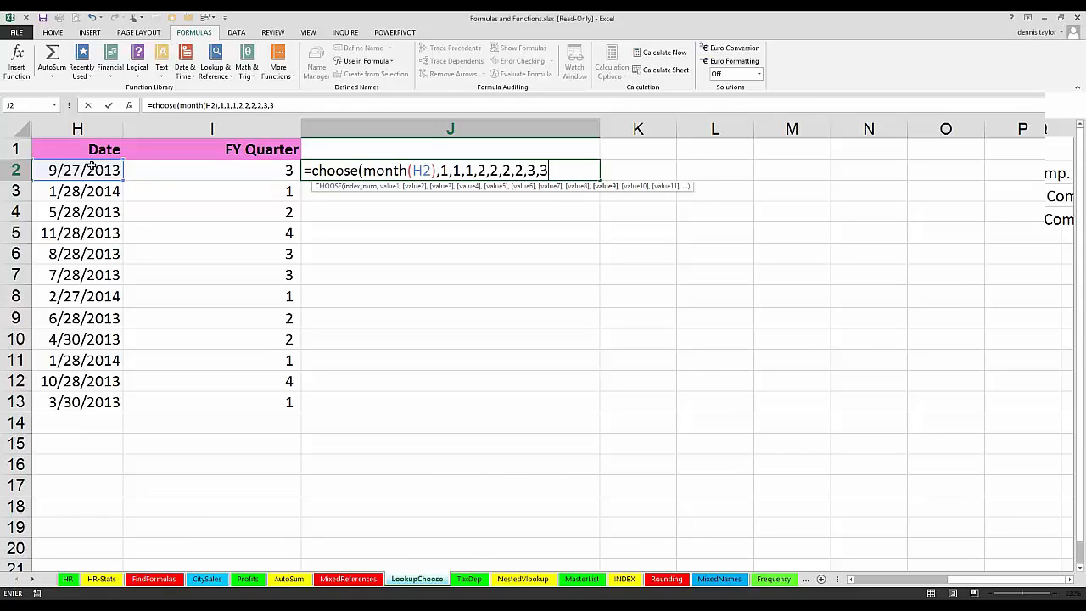
{"action": "type", "text": ",3,4,4,4"}
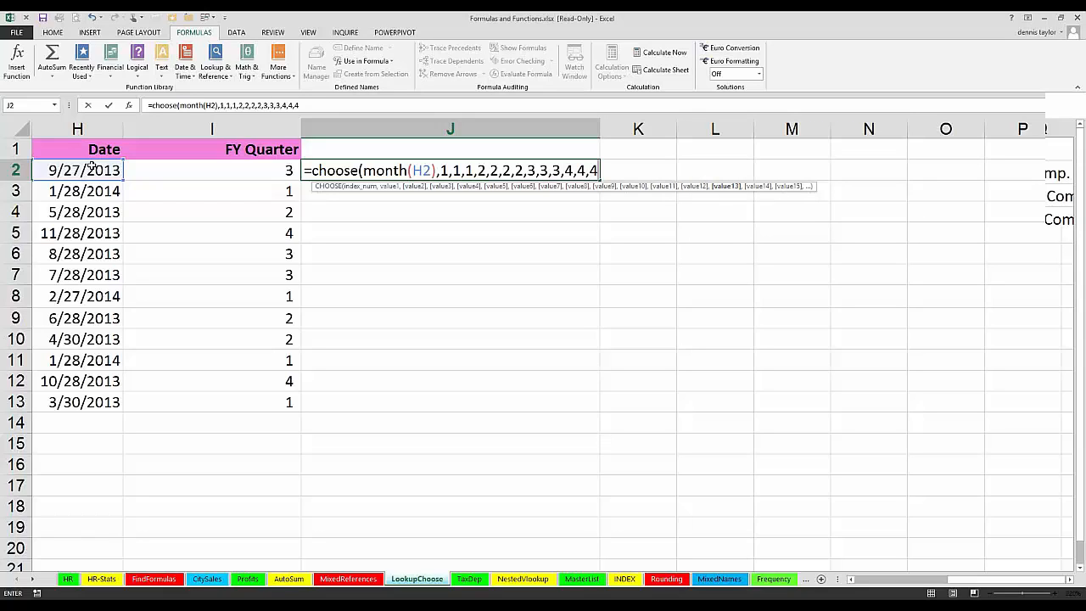
{"action": "type", "text": ")"}
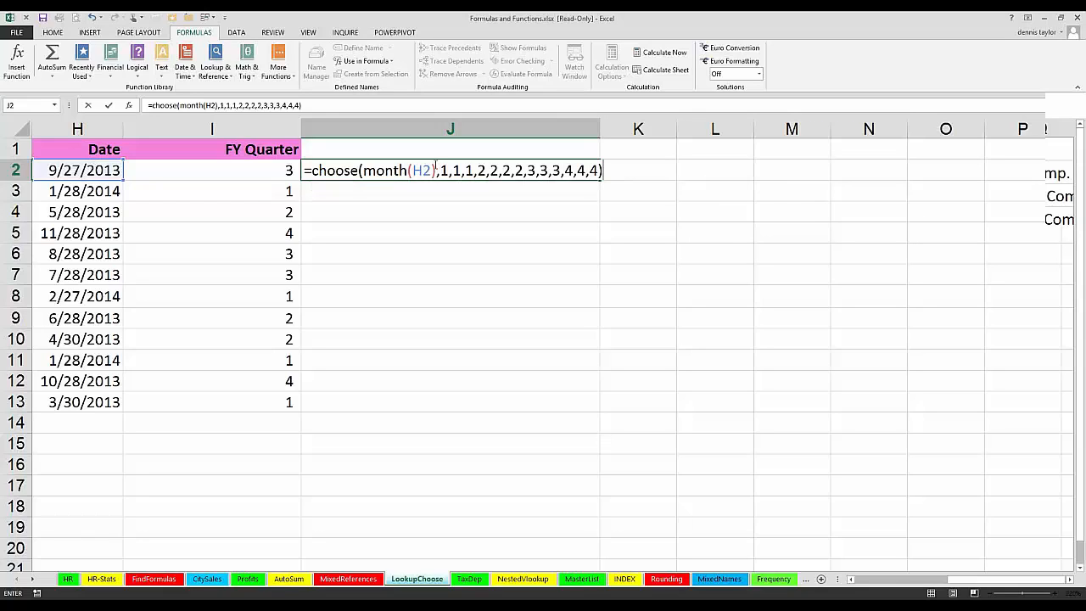
Step: Check the MONTH(H2) argument, enter the CHOOSE formula in J2 and copy it down through J13
{"action": "left_click_drag", "start_coordinate": [436, 170], "coordinate": [363, 168]}
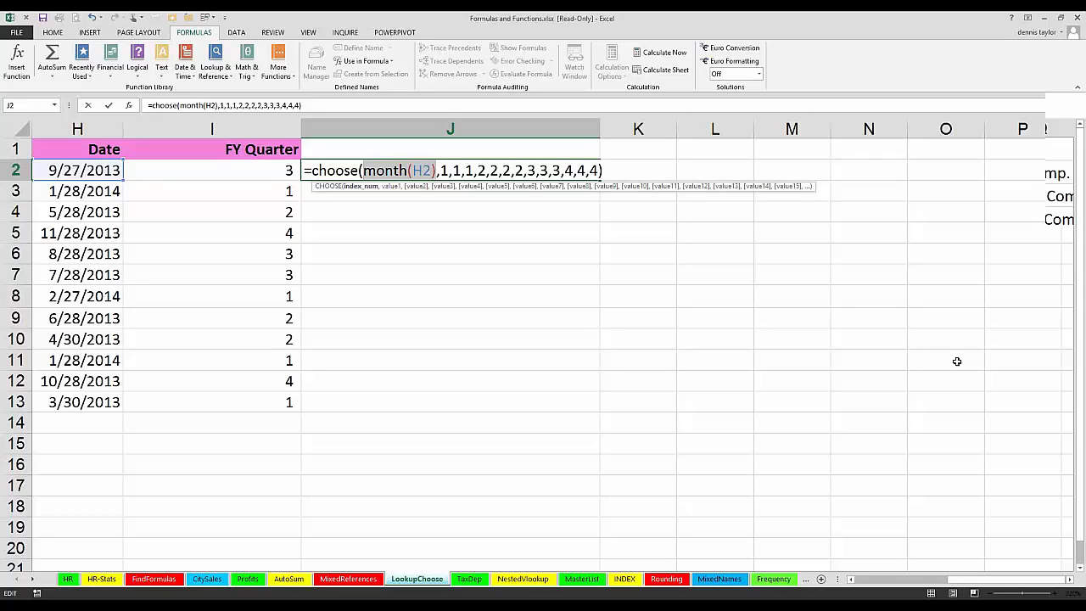
{"action": "key", "text": "Return"}
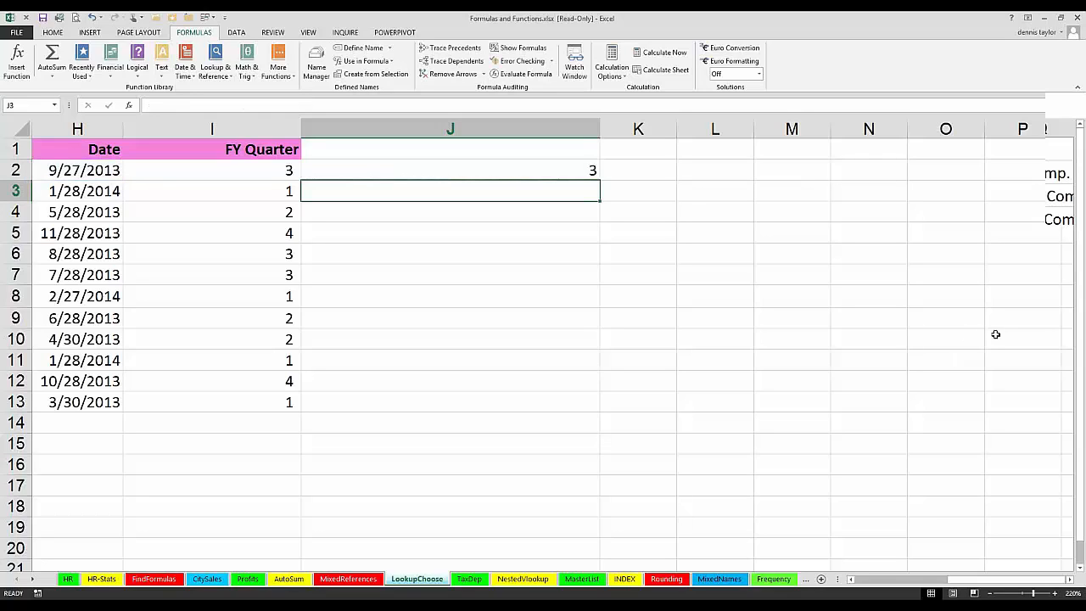
{"action": "left_click", "coordinate": [590, 171]}
{"action": "double_click", "coordinate": [599, 180]}
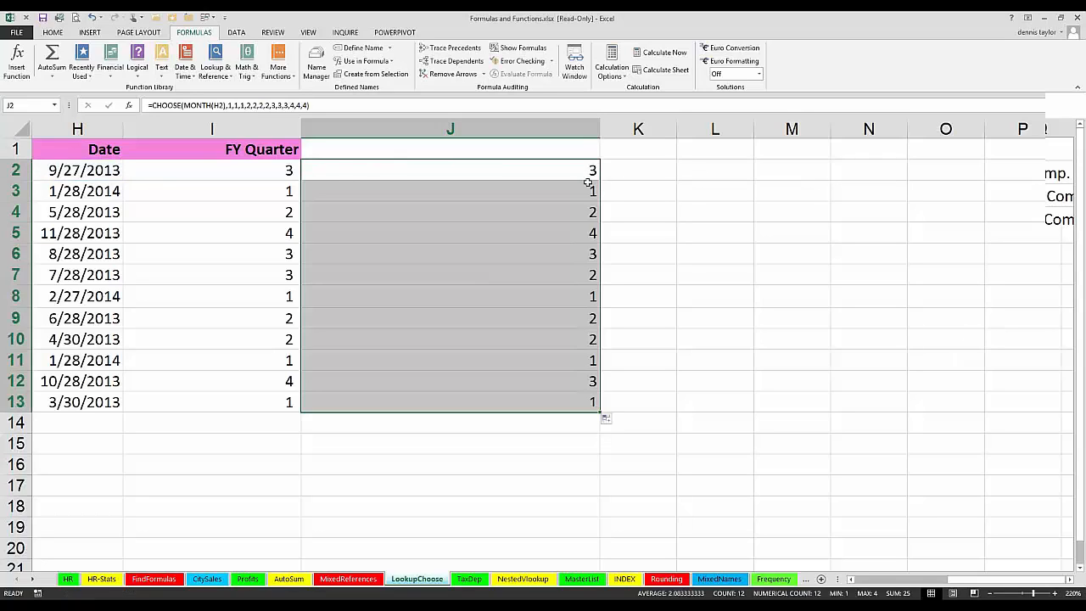
Step: Insert a blank row above row 2, directly below the header row
{"action": "right_click", "coordinate": [14, 169]}
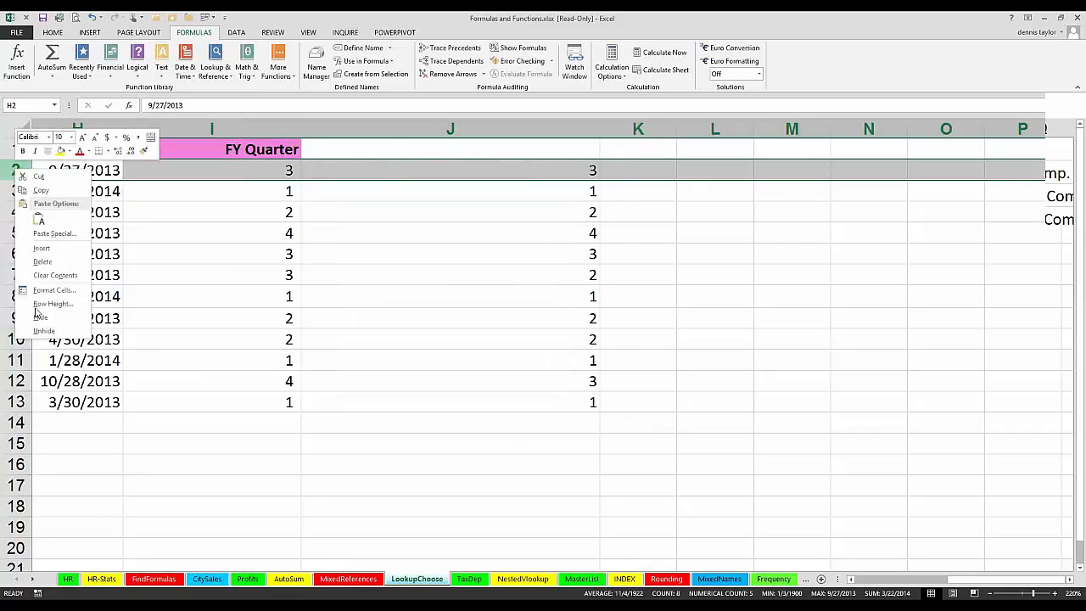
{"action": "left_click", "coordinate": [41, 249]}
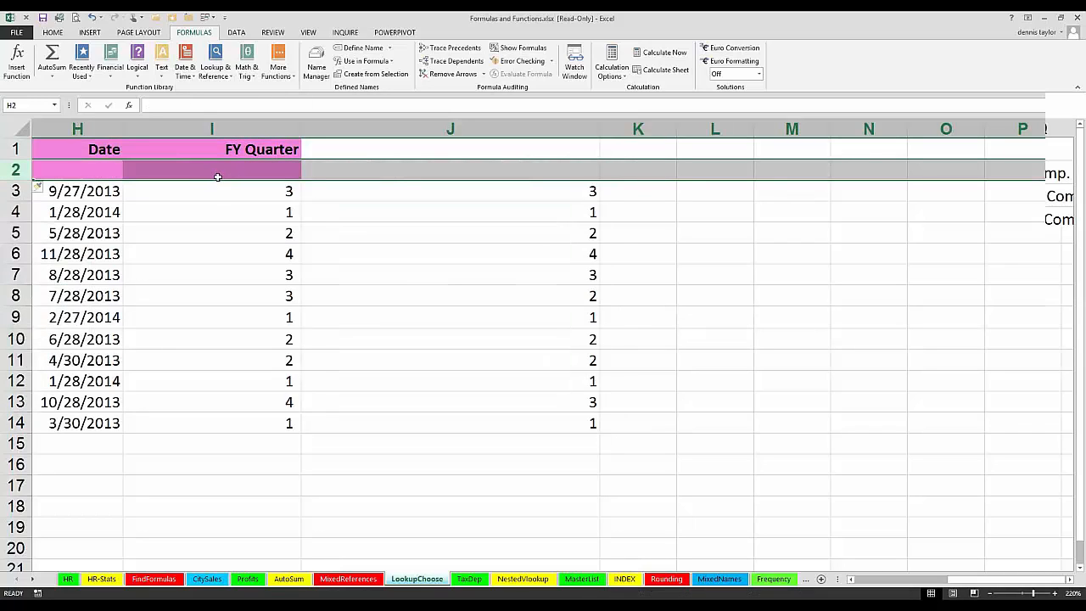
Step: Enter =FORMULATEXT(I3) across I2:J2 to display the formulas from the cells below, correcting the function name's spelling
{"action": "left_click_drag", "start_coordinate": [219, 171], "coordinate": [354, 179]}
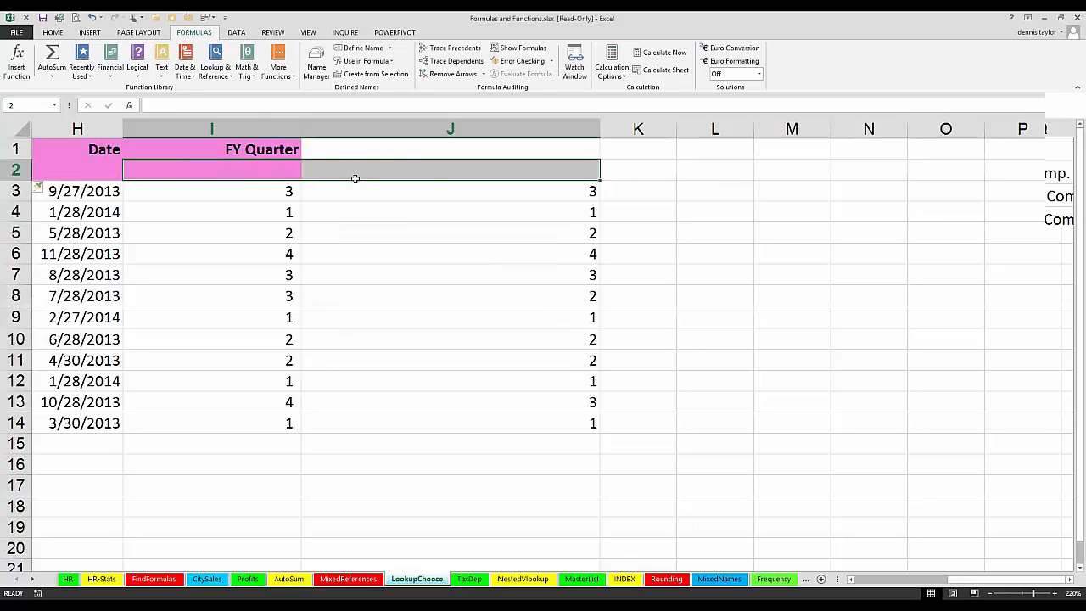
{"action": "type", "text": "=formuatxt"}
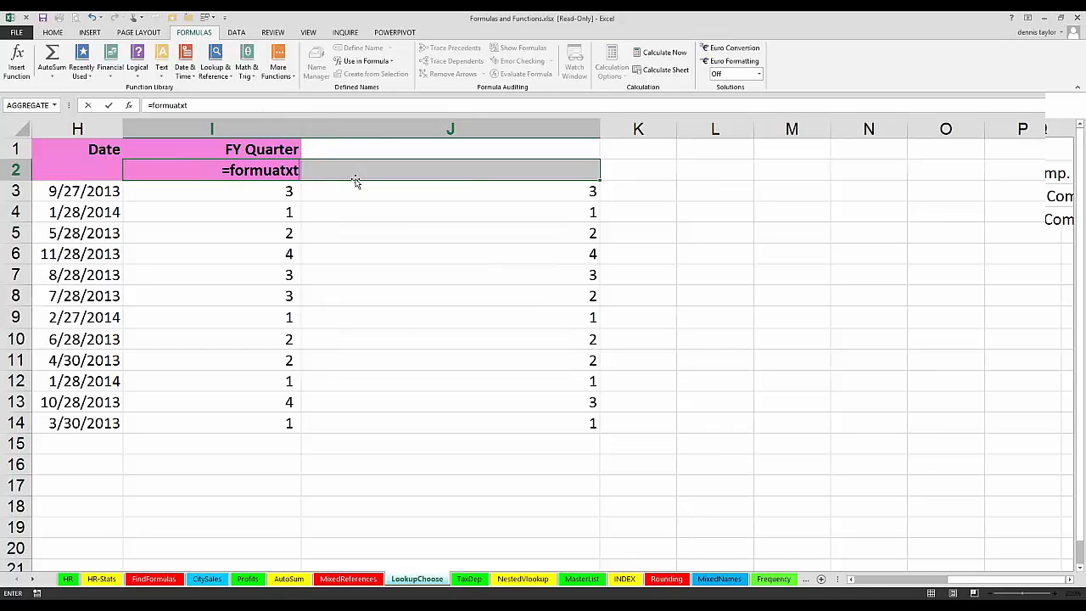
{"action": "type", "text": "("}
{"action": "key", "text": "Down"}
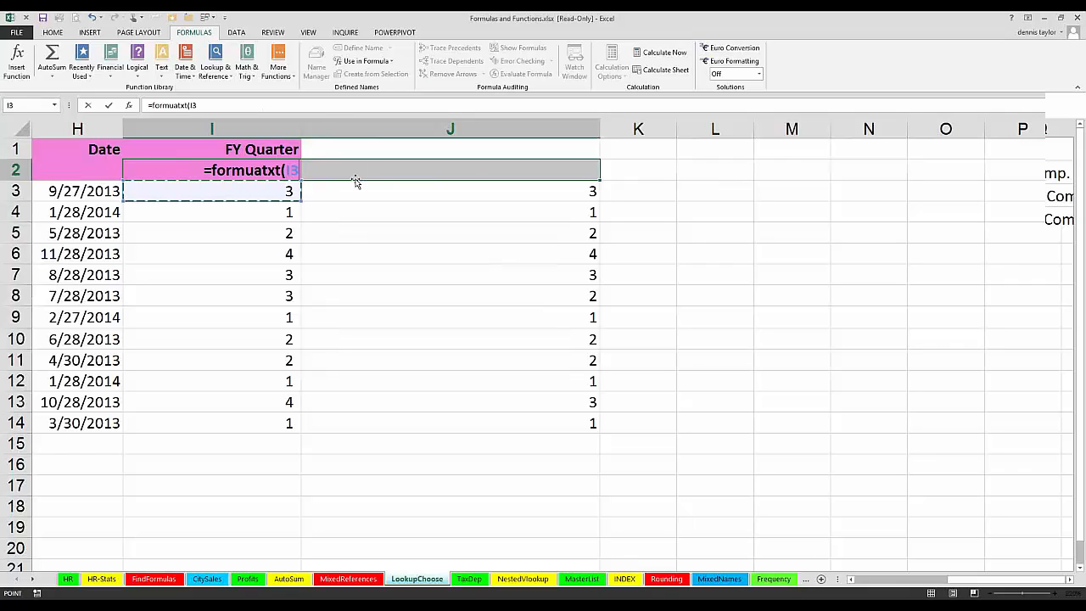
{"action": "key", "text": "ctrl+Return"}
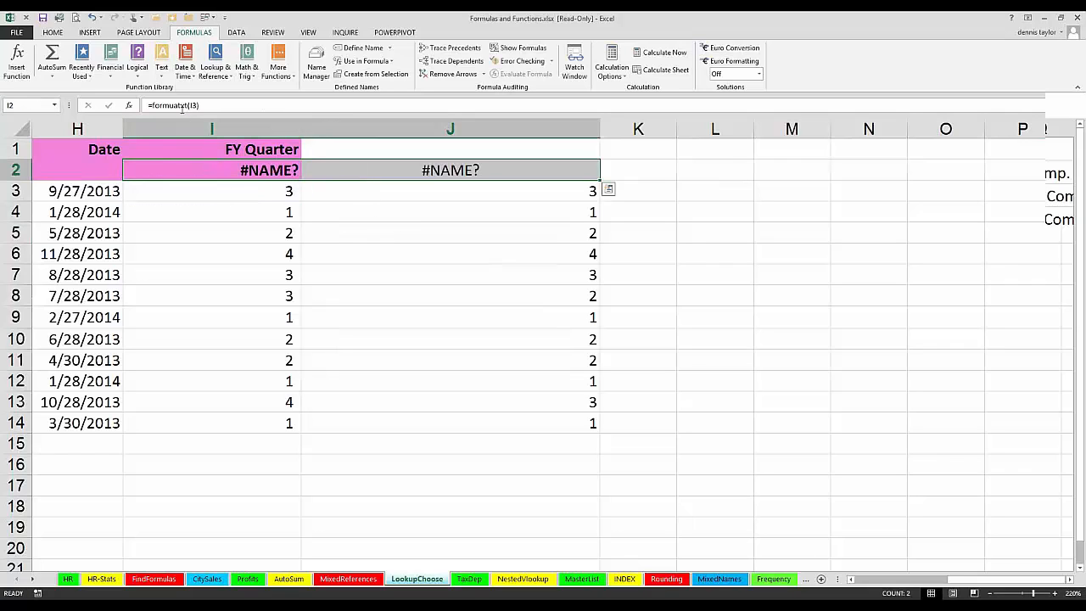
{"action": "left_click", "coordinate": [182, 105]}
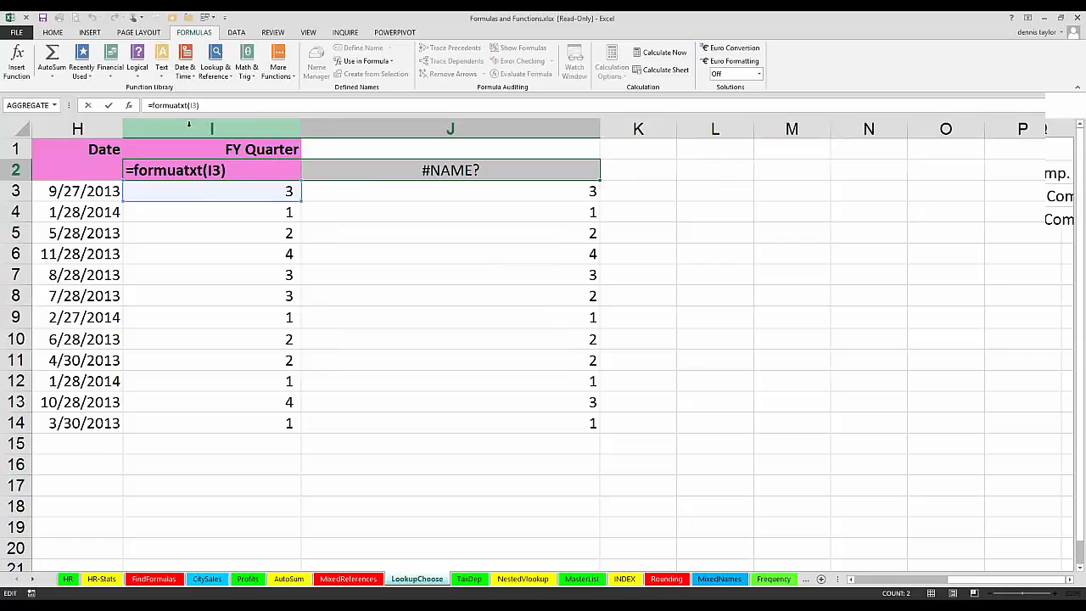
{"action": "type", "text": "e"}
{"action": "key", "text": "ctrl+Return"}
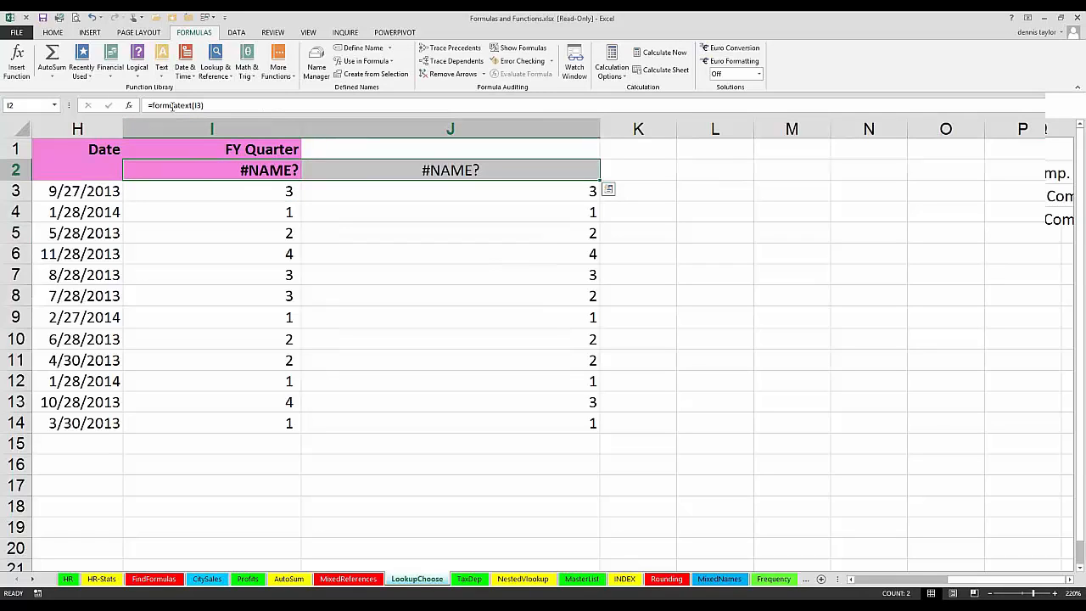
{"action": "left_click", "coordinate": [174, 105]}
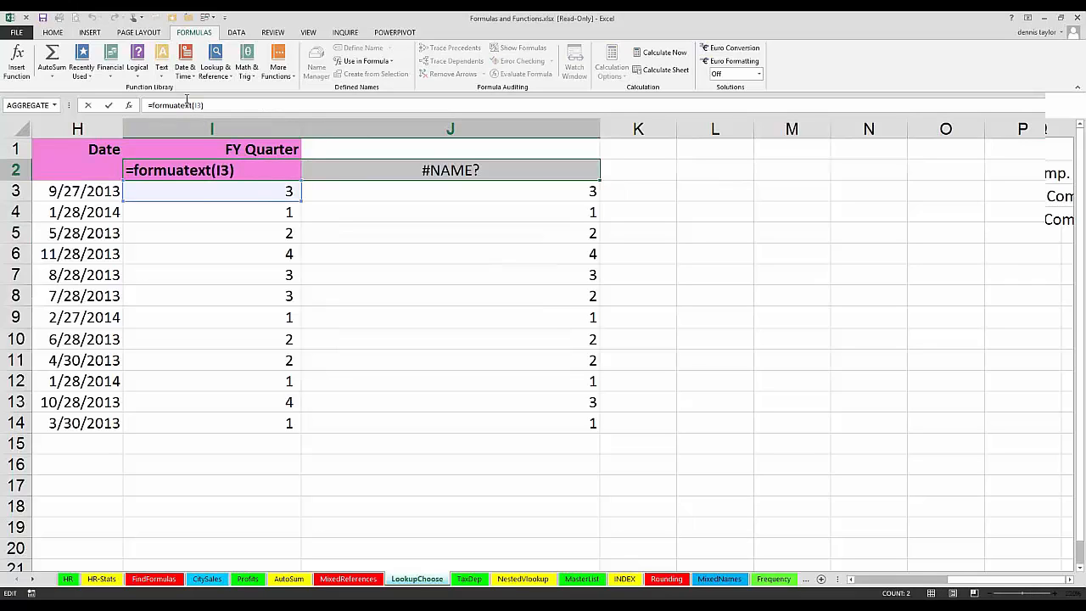
{"action": "type", "text": "l"}
{"action": "key", "text": "ctrl+Return"}
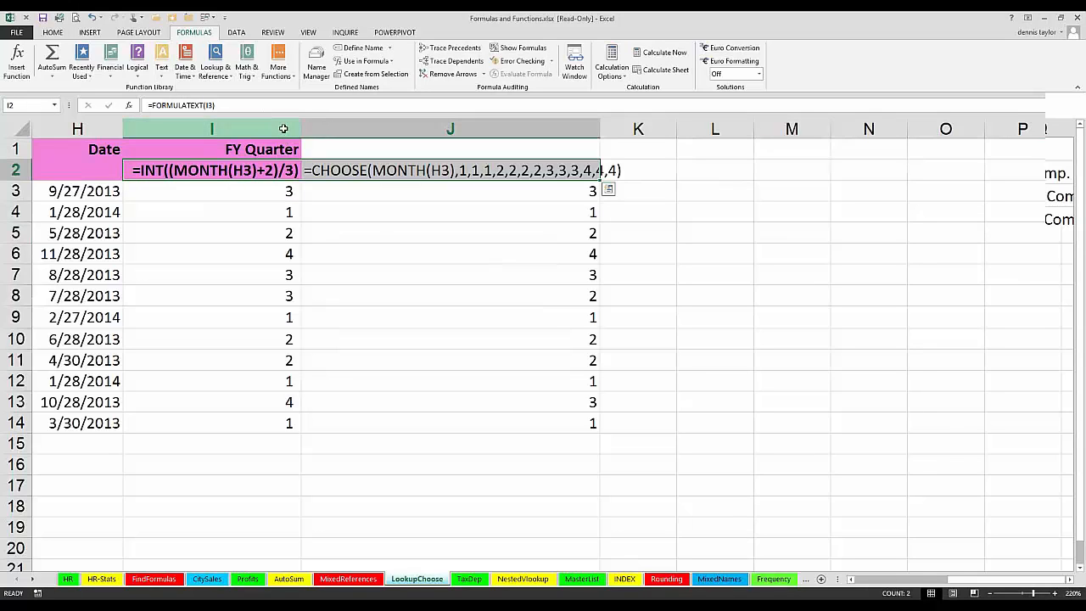
Step: Autofit the widths of columns I and J to their contents
{"action": "left_click_drag", "start_coordinate": [284, 129], "coordinate": [299, 128]}
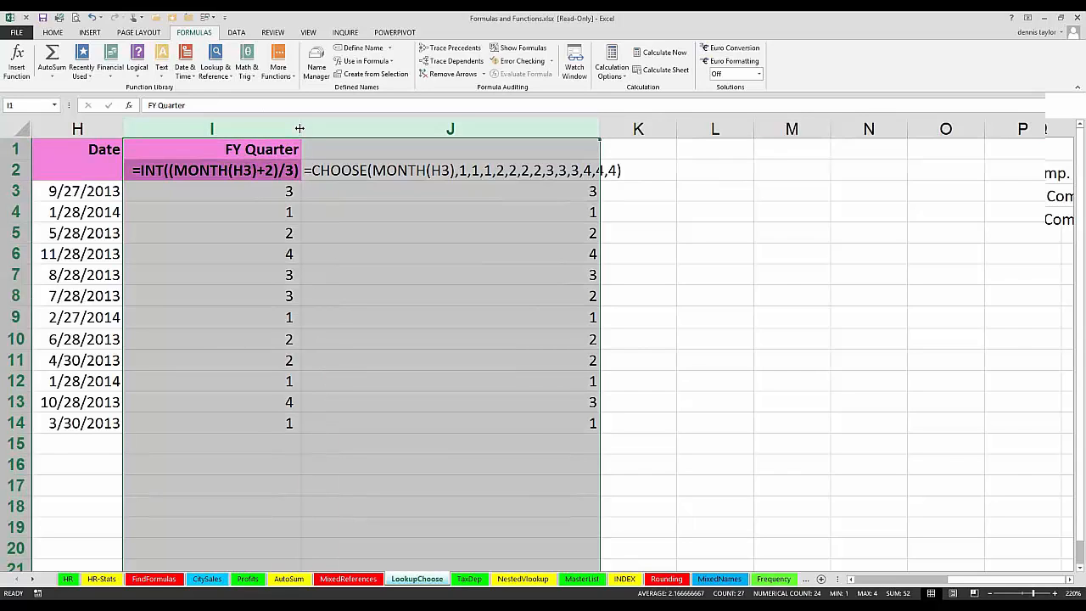
{"action": "double_click", "coordinate": [299, 128]}
{"action": "left_click", "coordinate": [456, 202]}
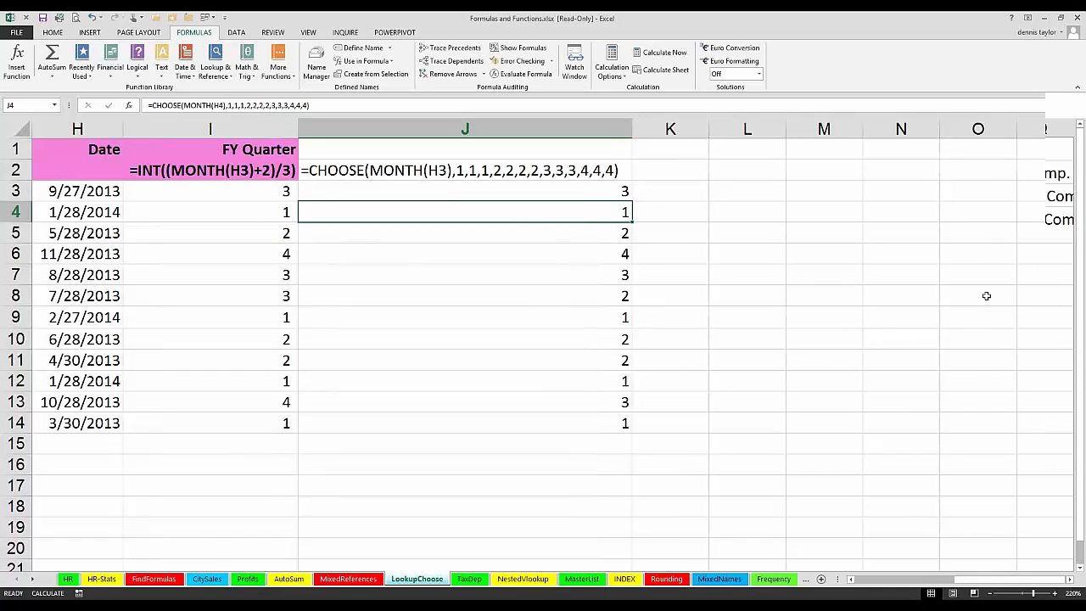
{"action": "left_click", "coordinate": [891, 412]}
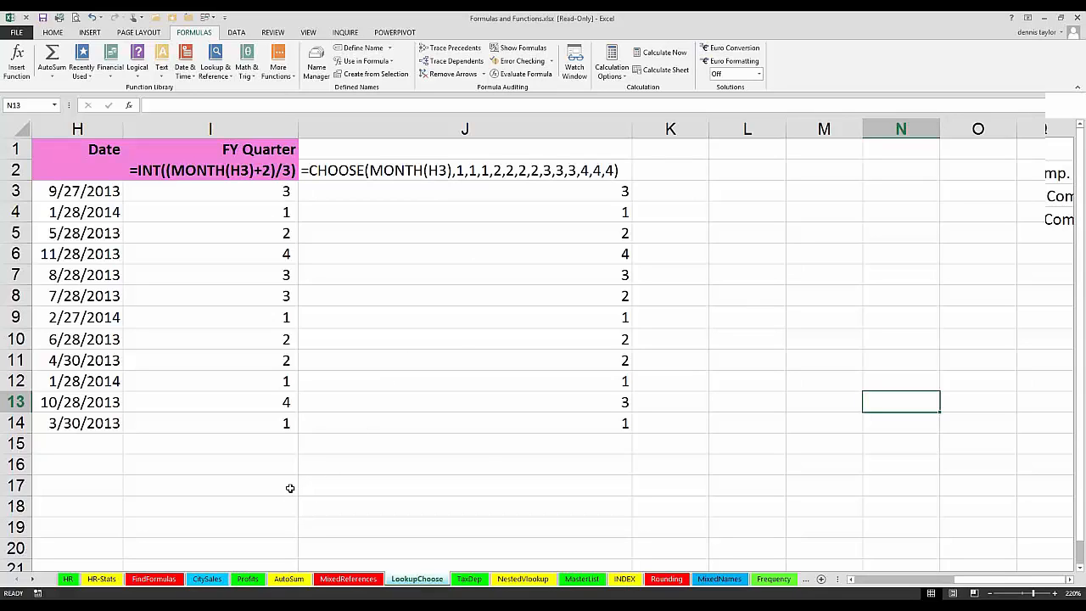
Step: Copy only the formatting of J2 onto I2 and autofit column I
{"action": "left_click", "coordinate": [335, 173]}
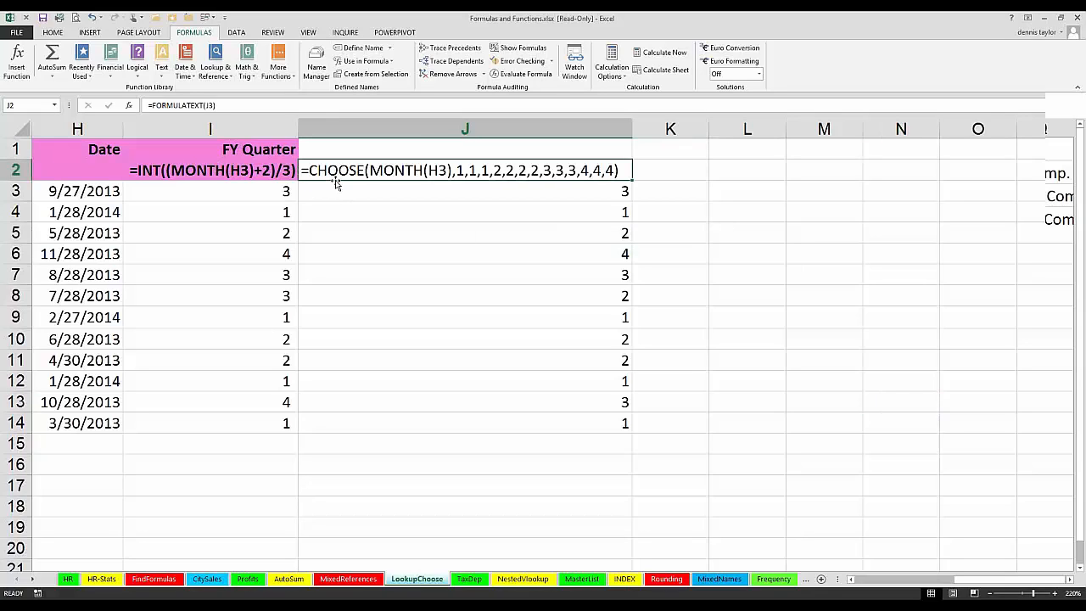
{"action": "left_click_drag", "start_coordinate": [335, 183], "coordinate": [335, 185]}
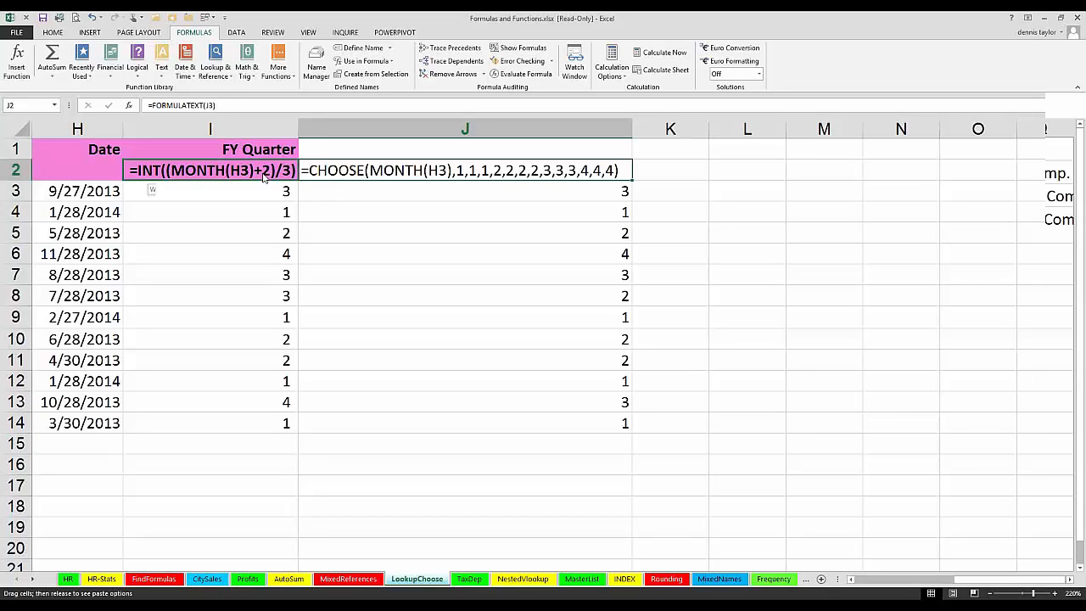
{"action": "mouse_move", "coordinate": [265, 176]}
{"action": "left_mouse_down"}
{"action": "mouse_move", "coordinate": [252, 291]}
{"action": "mouse_move", "coordinate": [263, 175]}
{"action": "left_mouse_up"}
{"action": "left_click", "coordinate": [335, 226]}
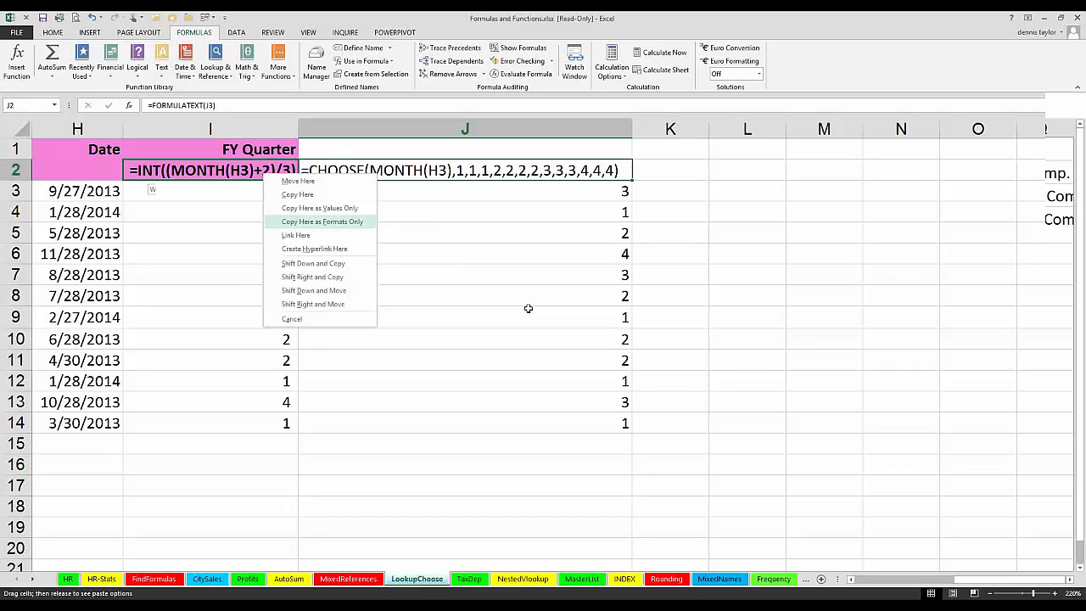
{"action": "double_click", "coordinate": [297, 127]}
{"action": "left_click", "coordinate": [446, 291]}
{"action": "left_click", "coordinate": [771, 289]}
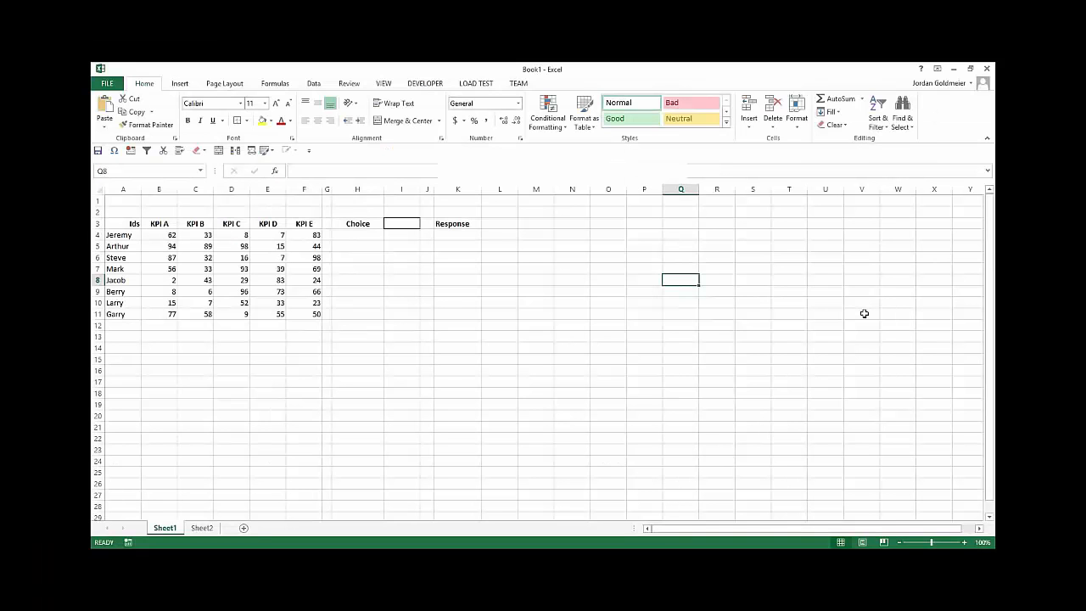
Step: Examine the Choice and Response areas, the Ids list and the KPI values on Sheet1 of Book1
{"action": "left_click", "coordinate": [357, 224]}
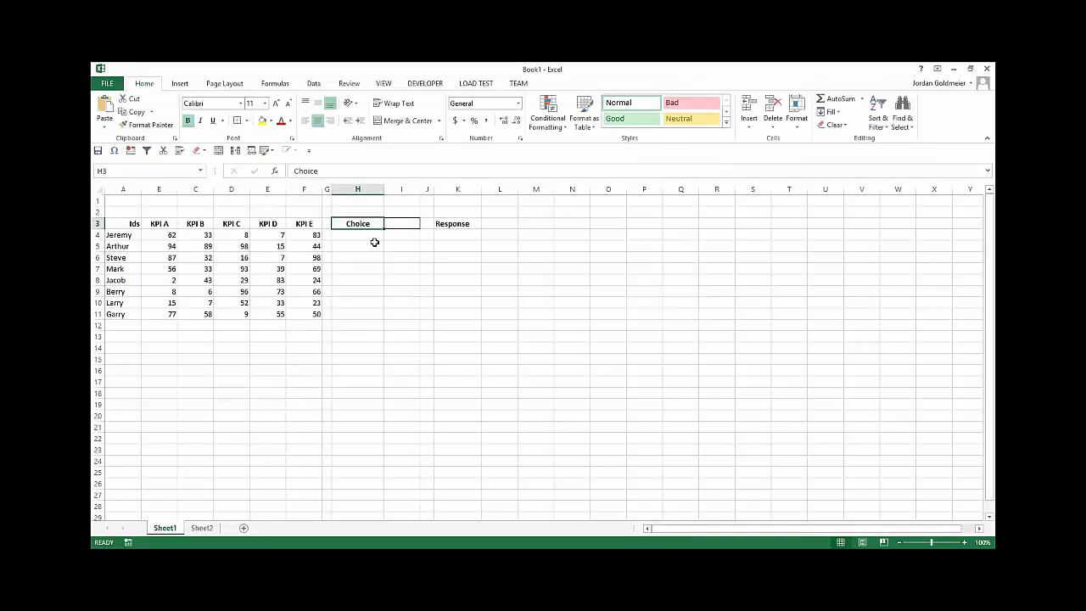
{"action": "left_click", "coordinate": [362, 243]}
{"action": "left_click", "coordinate": [396, 227]}
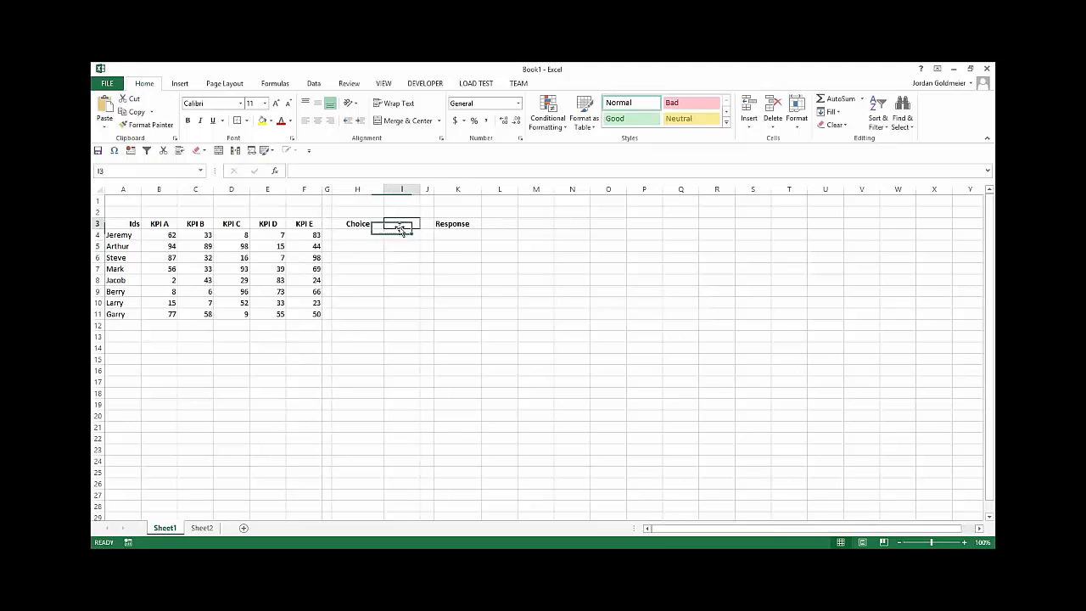
{"action": "left_click", "coordinate": [436, 247]}
{"action": "left_click", "coordinate": [392, 245]}
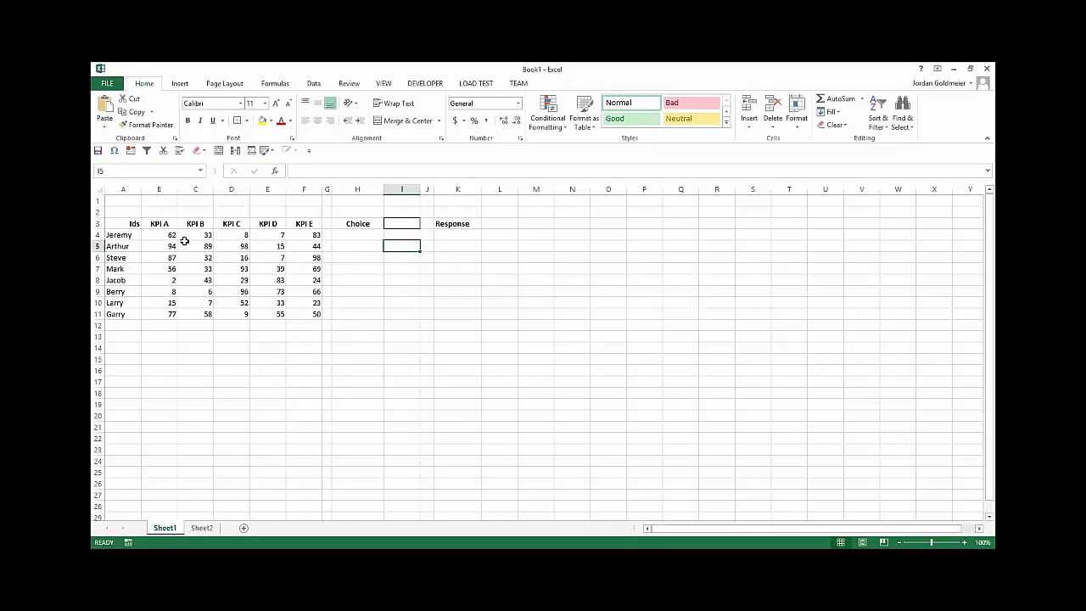
{"action": "left_click_drag", "start_coordinate": [125, 234], "coordinate": [126, 314]}
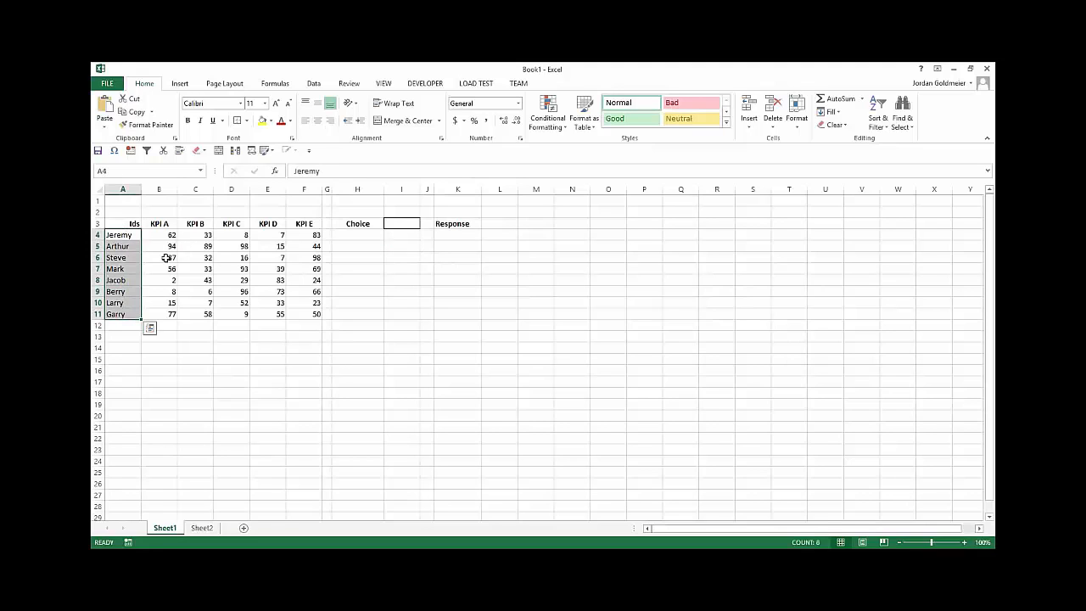
{"action": "left_click", "coordinate": [163, 236]}
{"action": "left_click", "coordinate": [219, 304]}
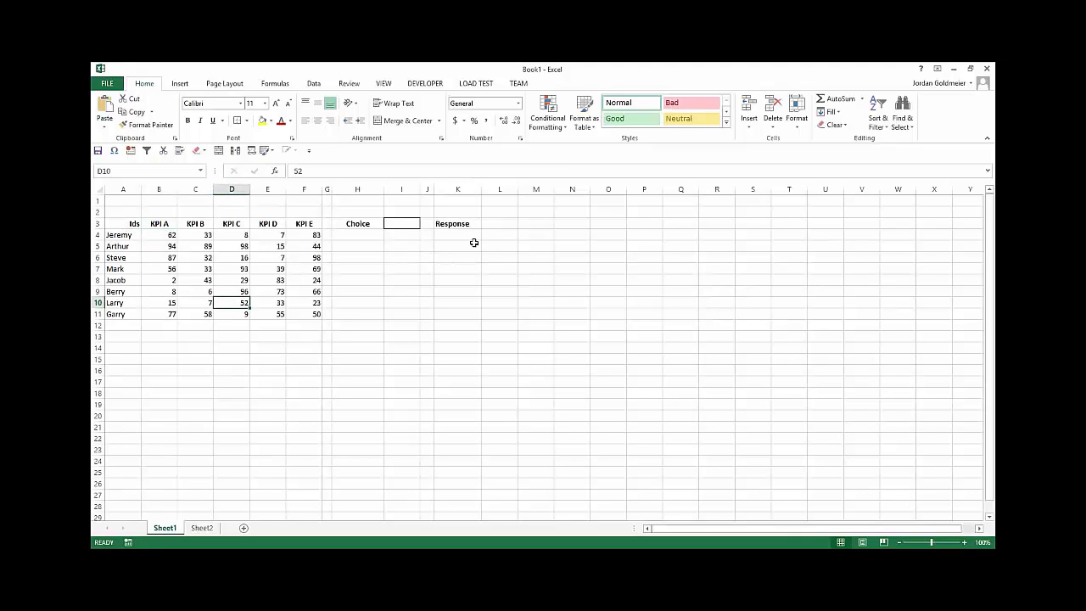
Step: Examine which KPI columns the named ranges KPIA and KPIB refer to
{"action": "left_click_drag", "start_coordinate": [169, 234], "coordinate": [170, 313]}
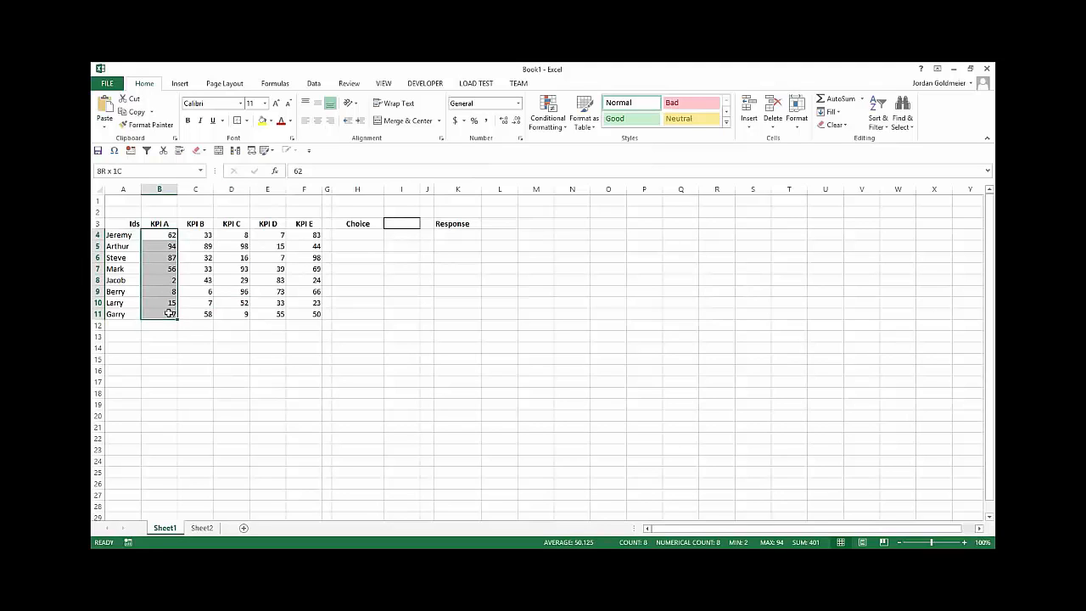
{"action": "left_click", "coordinate": [201, 170]}
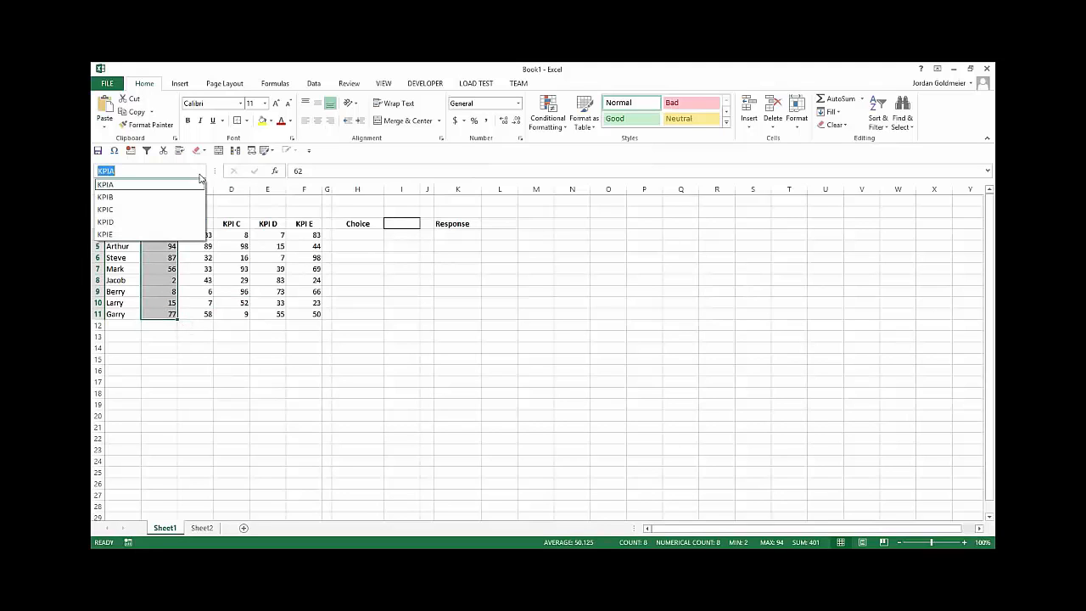
{"action": "left_click", "coordinate": [195, 198]}
{"action": "left_click", "coordinate": [201, 171]}
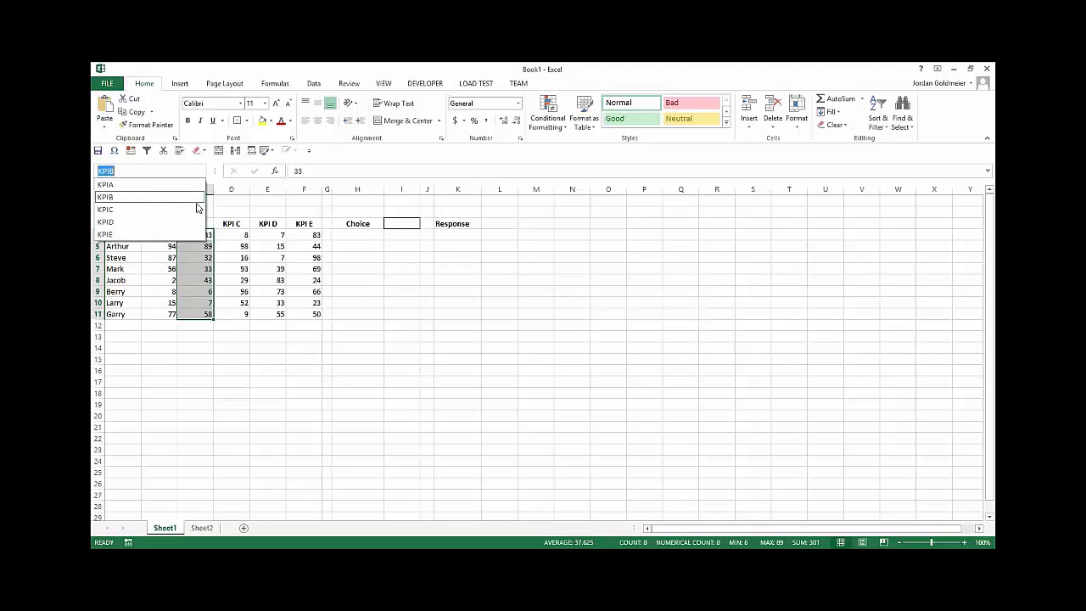
{"action": "left_click", "coordinate": [207, 195]}
{"action": "left_click", "coordinate": [428, 246]}
{"action": "key", "text": "Left"}
{"action": "key", "text": "Left"}
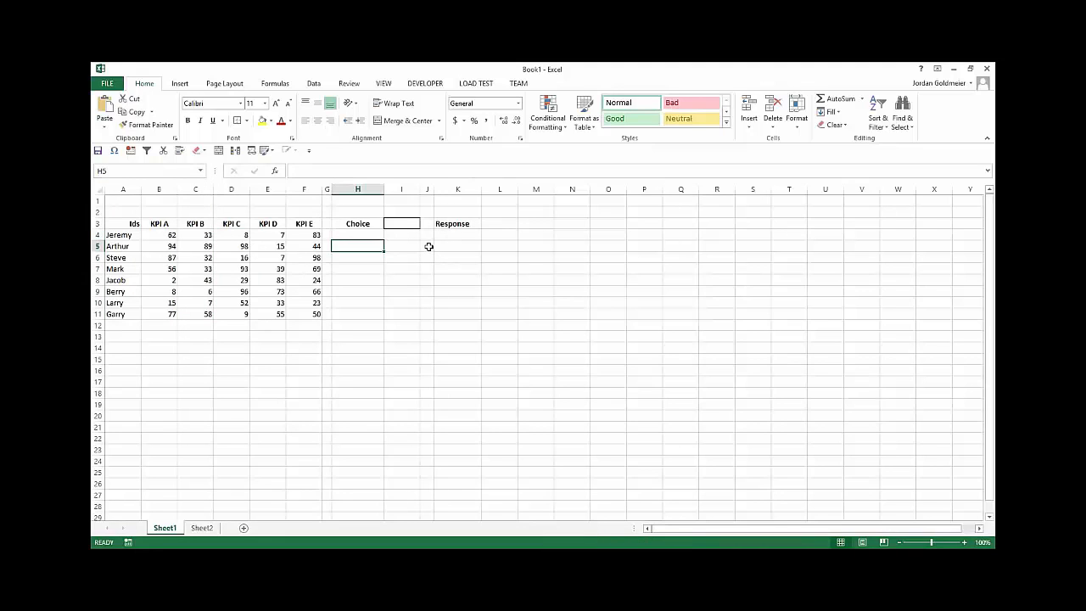
Step: Enter KPI B as the choice in cell I3
{"action": "left_click", "coordinate": [400, 223]}
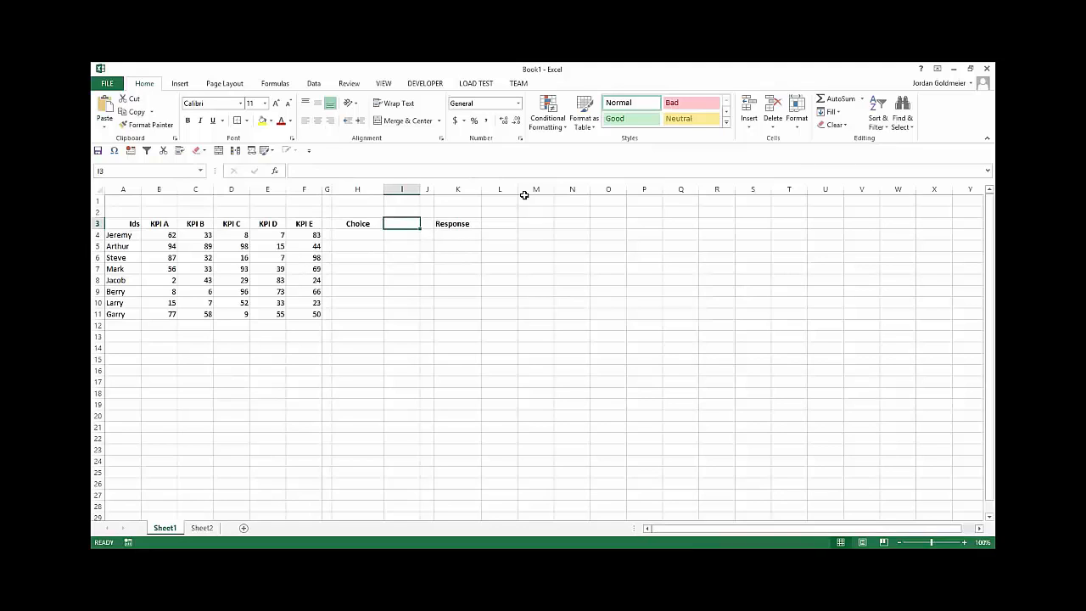
{"action": "type", "text": "KPI B"}
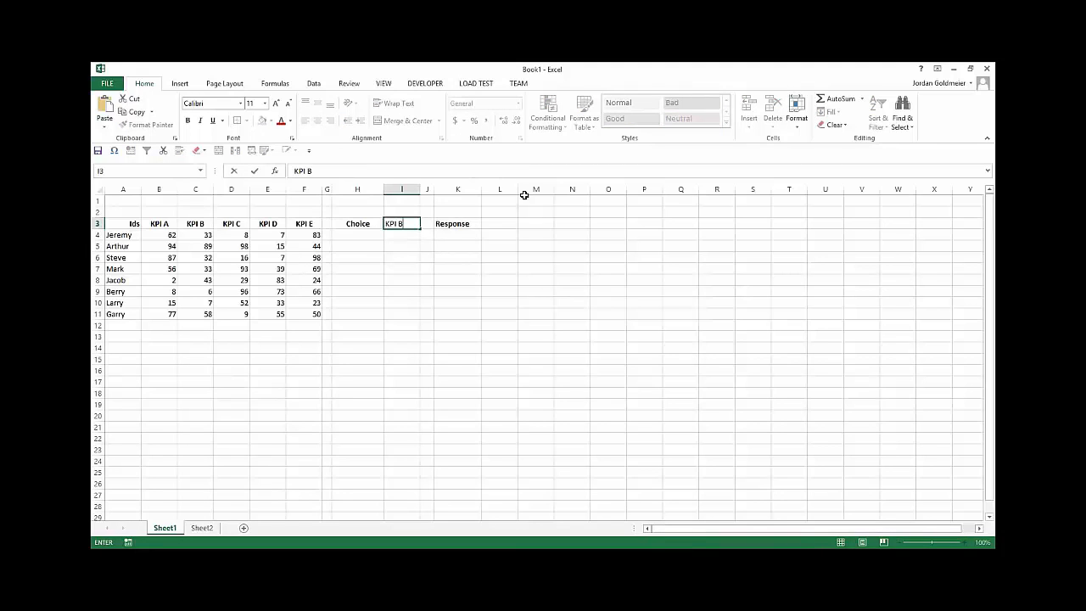
{"action": "key", "text": "Return"}
Step: Label cell H4, directly below Choice, as Match Index
{"action": "type", "text": "Matc"}
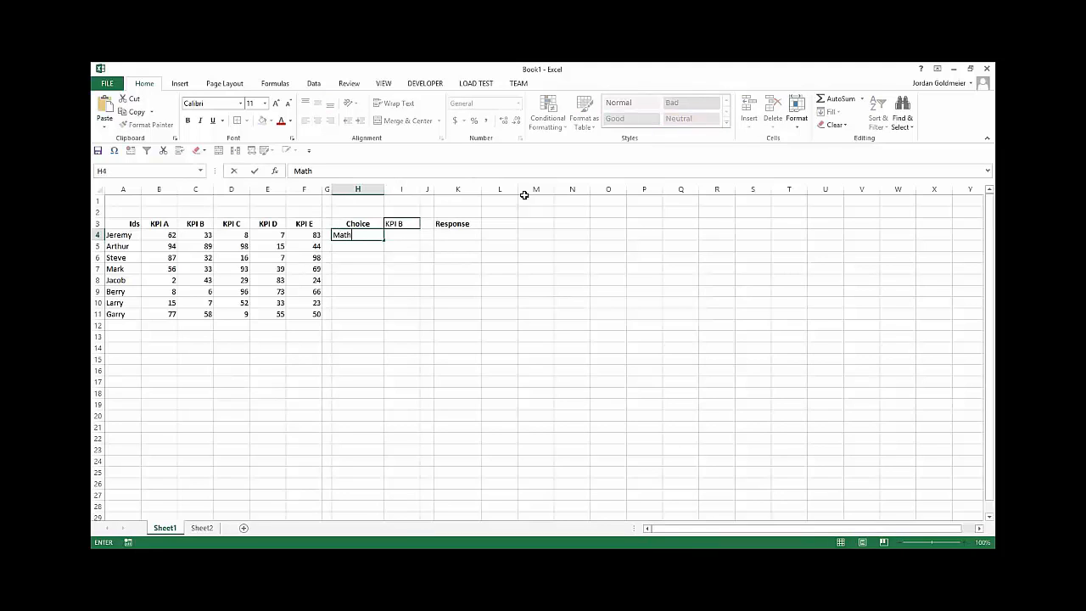
{"action": "key", "text": "BackSpace"}
{"action": "key", "text": "BackSpace"}
{"action": "key", "text": "BackSpace"}
{"action": "key", "text": "BackSpace"}
{"action": "type", "text": "Match Index"}
{"action": "key", "text": "Return"}
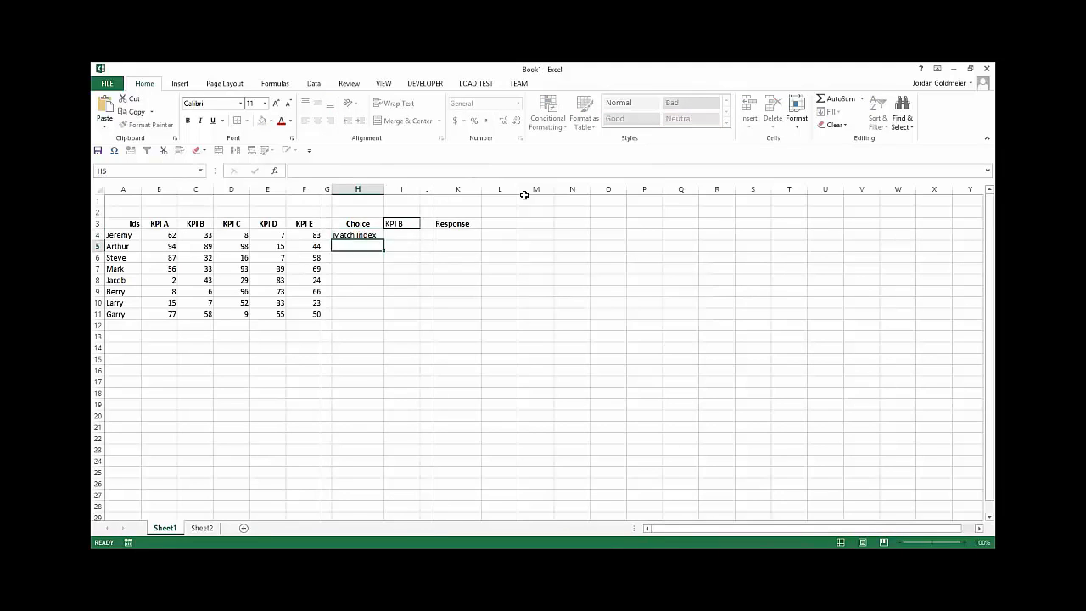
Step: Enter =MATCH(I3,B3:F3,0) in I4 to find the chosen KPI's position among the table headers
{"action": "left_click", "coordinate": [406, 226]}
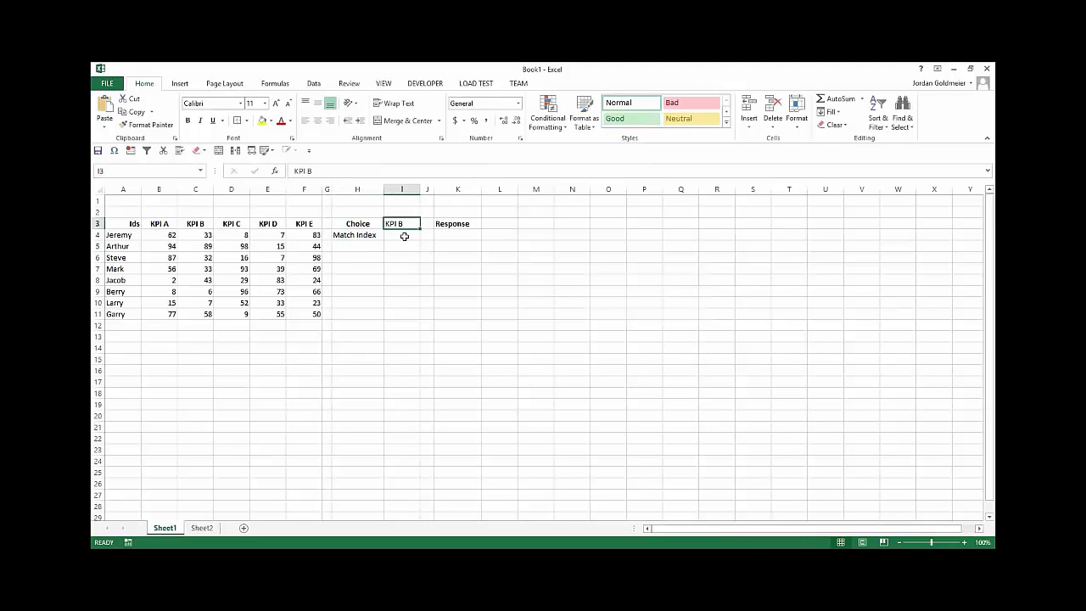
{"action": "left_click", "coordinate": [405, 236]}
{"action": "type", "text": "=matc"}
{"action": "key", "text": "Tab"}
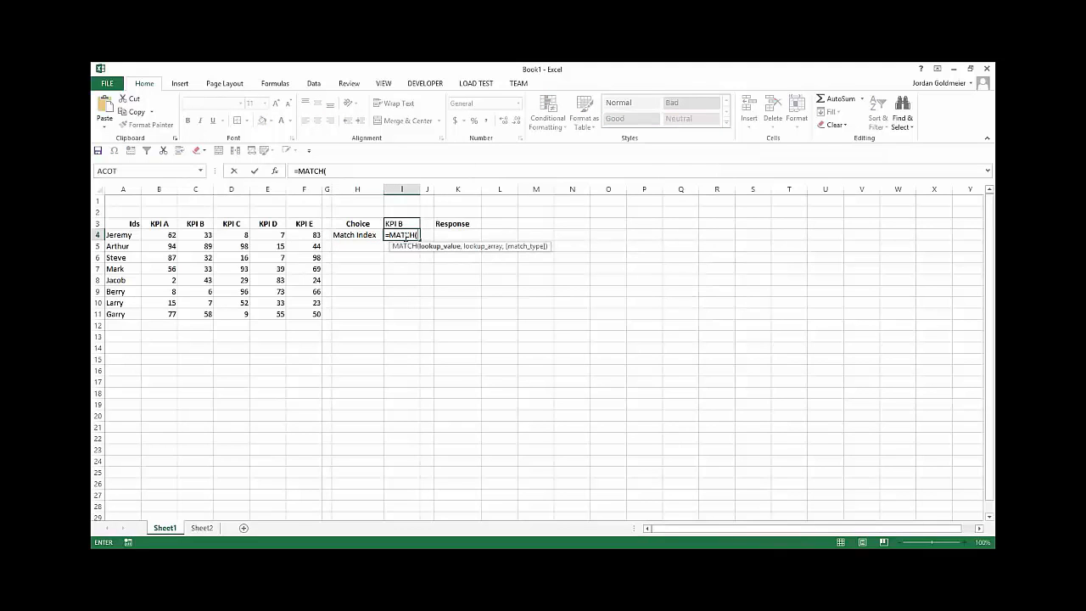
{"action": "left_click", "coordinate": [409, 225]}
{"action": "type", "text": ","}
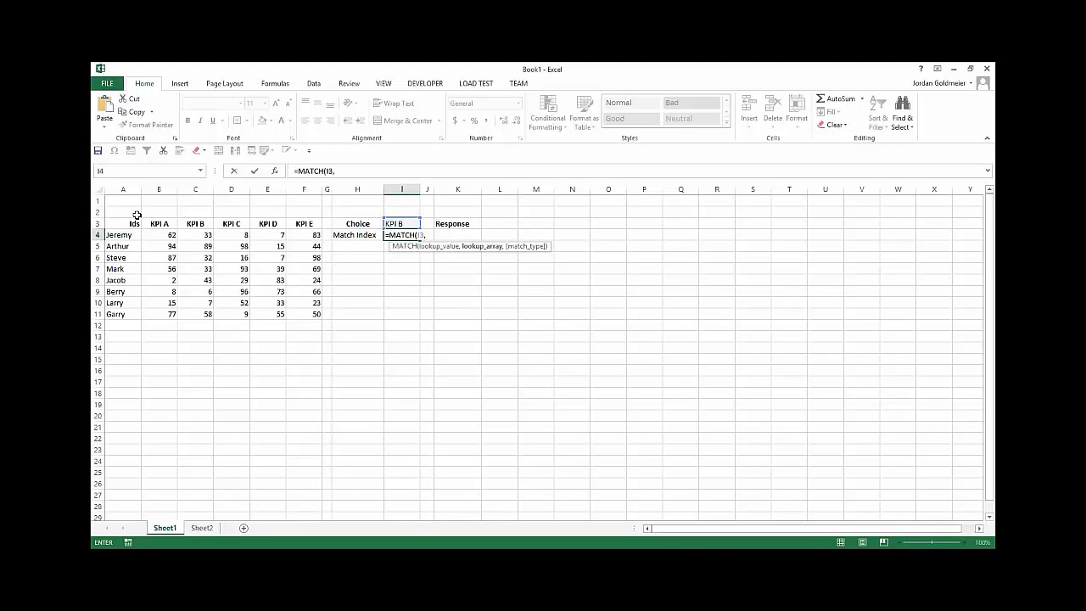
{"action": "left_click_drag", "start_coordinate": [158, 223], "coordinate": [301, 223]}
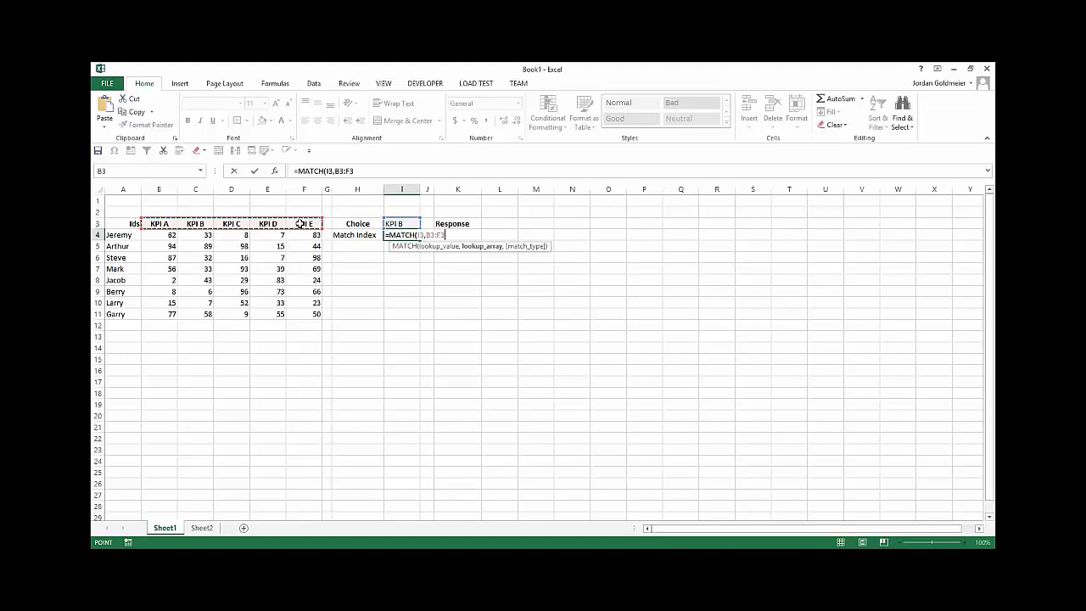
{"action": "type", "text": ",0)"}
{"action": "key", "text": "ctrl+Return"}
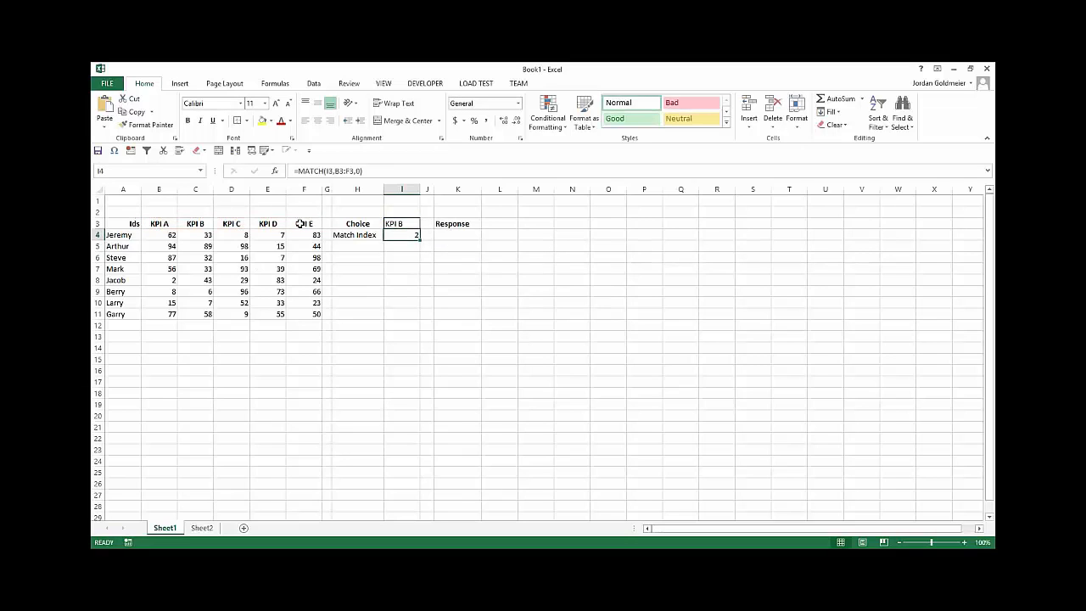
Step: Enter =CHOOSE(I4,KPIA,KPIB,KPIC,KPID,KPIE) in K4, the first cell under Response
{"action": "key", "text": "Left"}
{"action": "key", "text": "Left"}
{"action": "key", "text": "Left"}
{"action": "key", "text": "Left"}
{"action": "key", "text": "Left"}
{"action": "key", "text": "Left"}
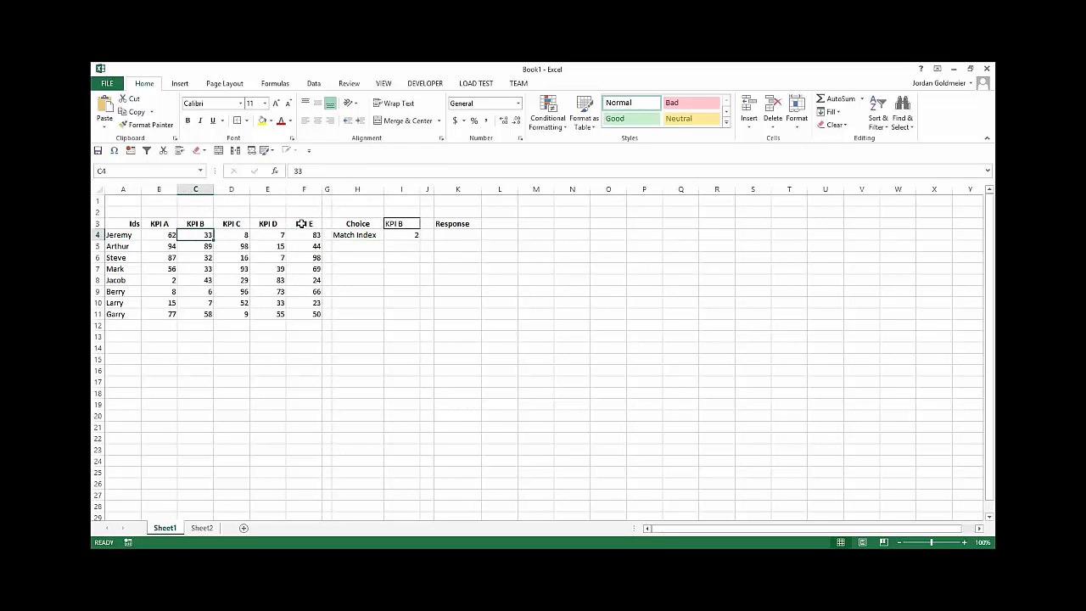
{"action": "left_click", "coordinate": [458, 237]}
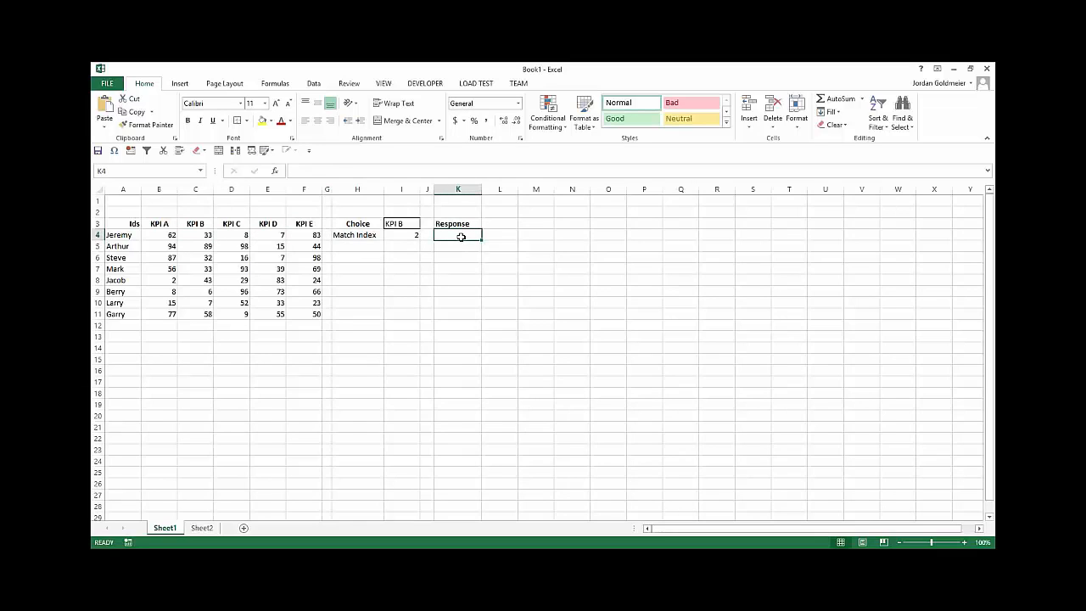
{"action": "type", "text": "=CHOOSE("}
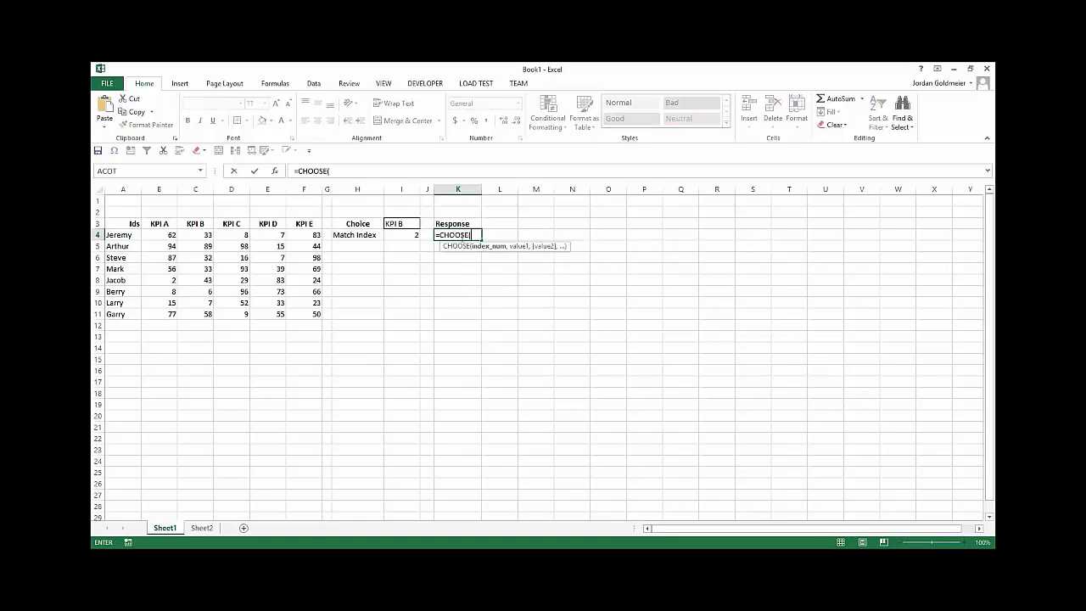
{"action": "left_click", "coordinate": [403, 235]}
{"action": "type", "text": ","}
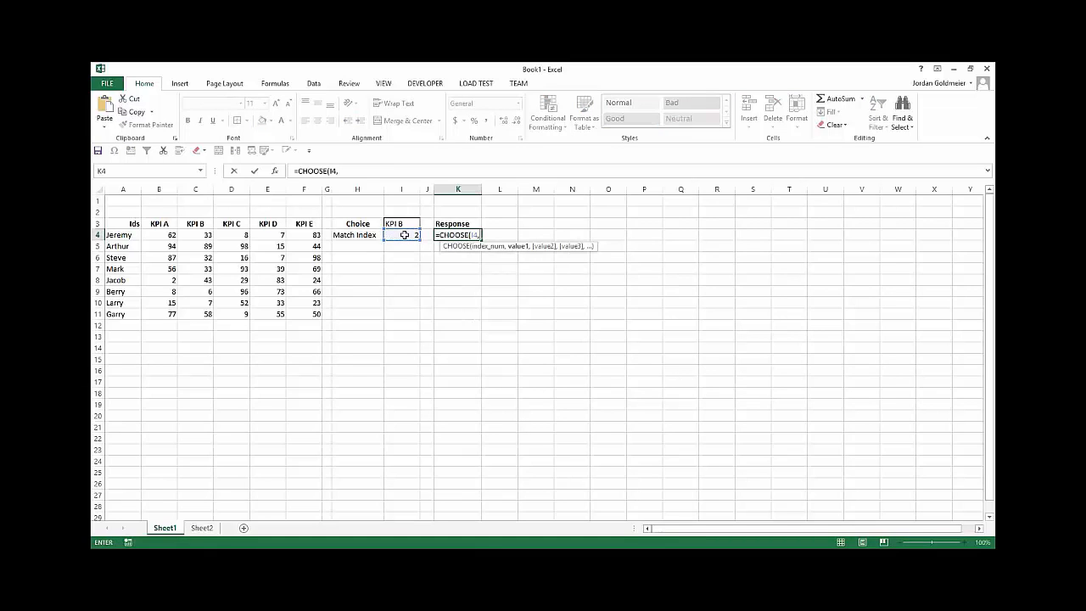
{"action": "left_click_drag", "start_coordinate": [167, 232], "coordinate": [164, 312]}
{"action": "type", "text": ","}
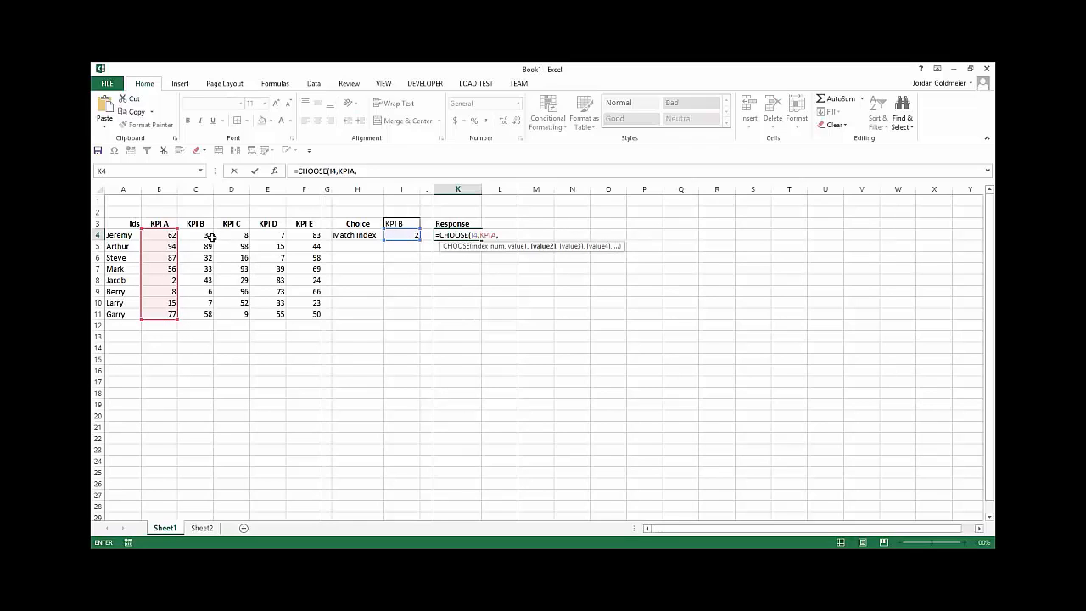
{"action": "left_click_drag", "start_coordinate": [200, 234], "coordinate": [193, 313]}
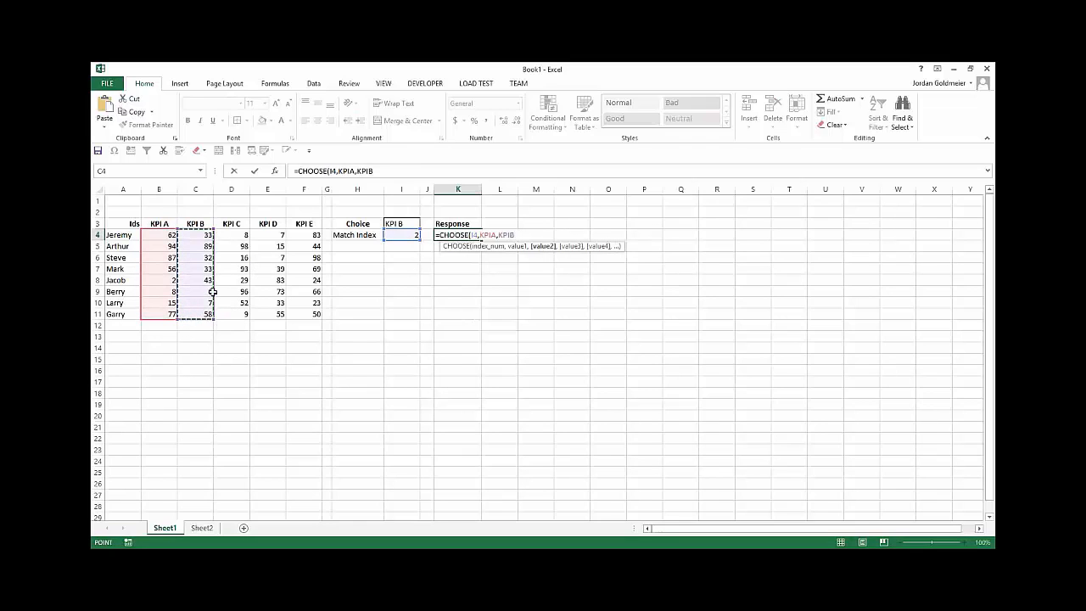
{"action": "type", "text": ","}
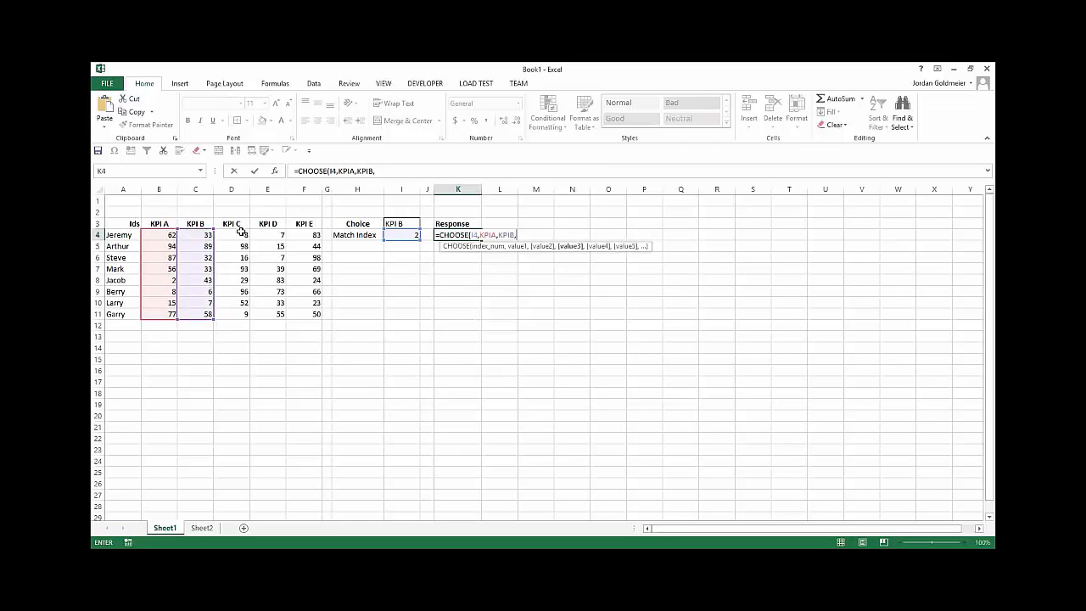
{"action": "left_click_drag", "start_coordinate": [240, 233], "coordinate": [242, 313]}
{"action": "type", "text": ","}
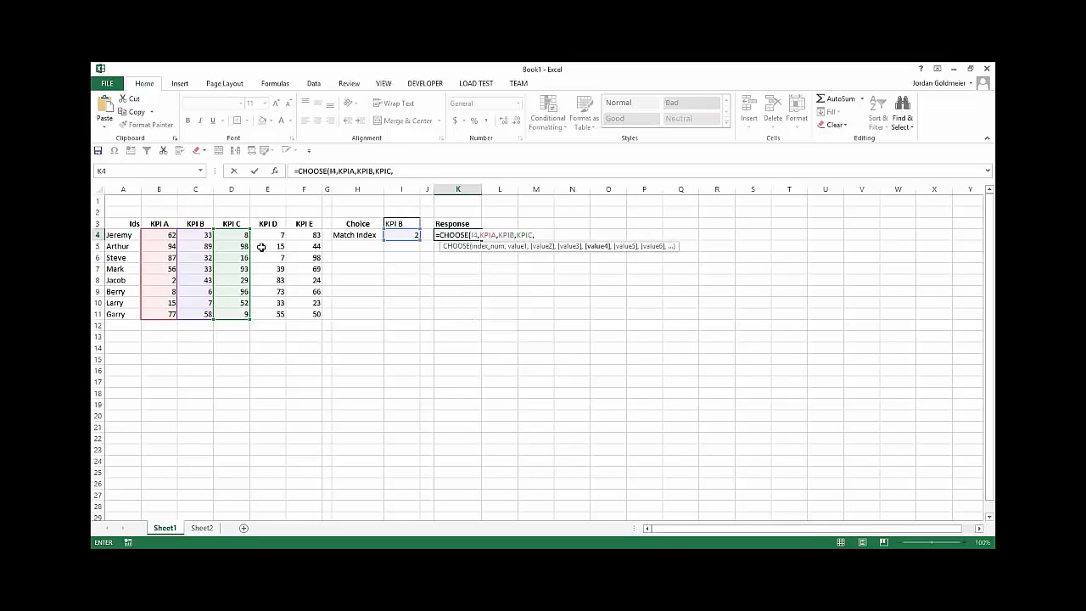
{"action": "left_click_drag", "start_coordinate": [268, 235], "coordinate": [267, 313]}
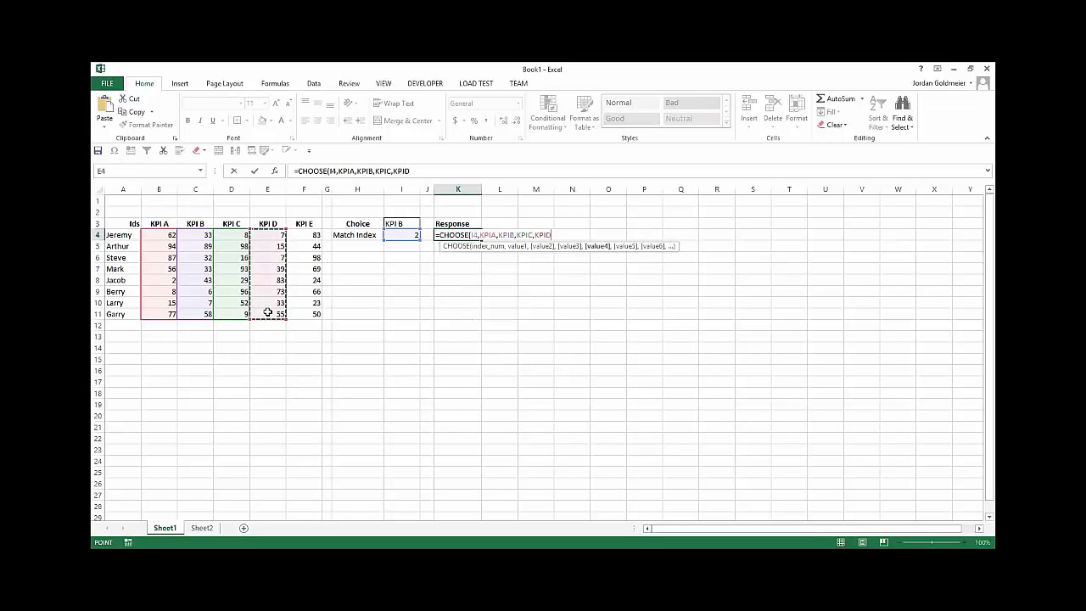
{"action": "type", "text": ","}
{"action": "left_click_drag", "start_coordinate": [304, 235], "coordinate": [304, 316]}
{"action": "key", "text": "Return"}
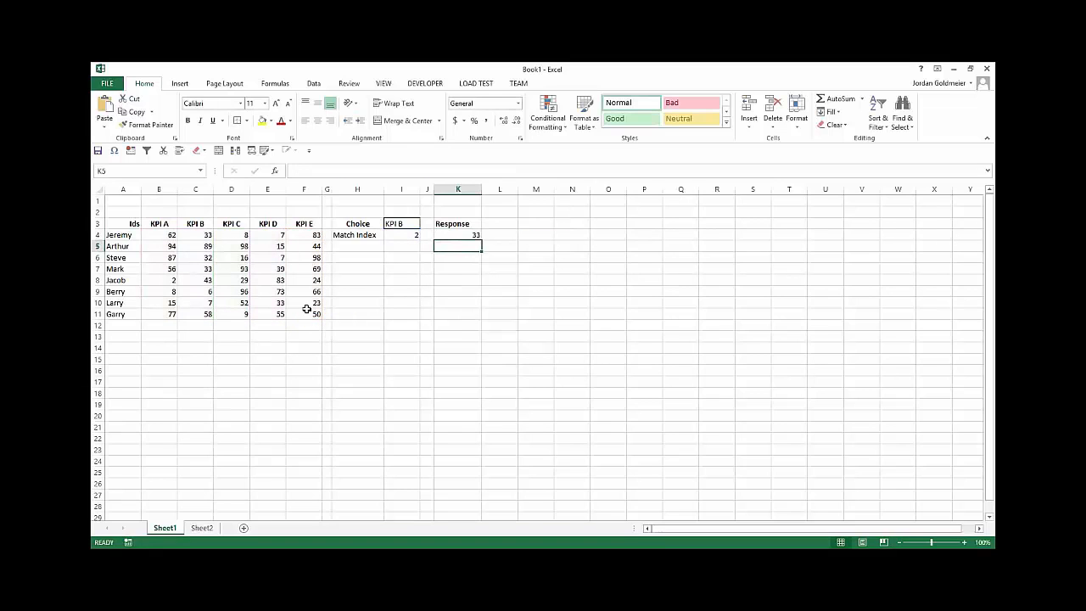
Step: Extend the CHOOSE formula from K4 down to K11 and enter it as one array formula across K4:K11
{"action": "left_click", "coordinate": [480, 238]}
{"action": "left_click_drag", "start_coordinate": [481, 240], "coordinate": [486, 315]}
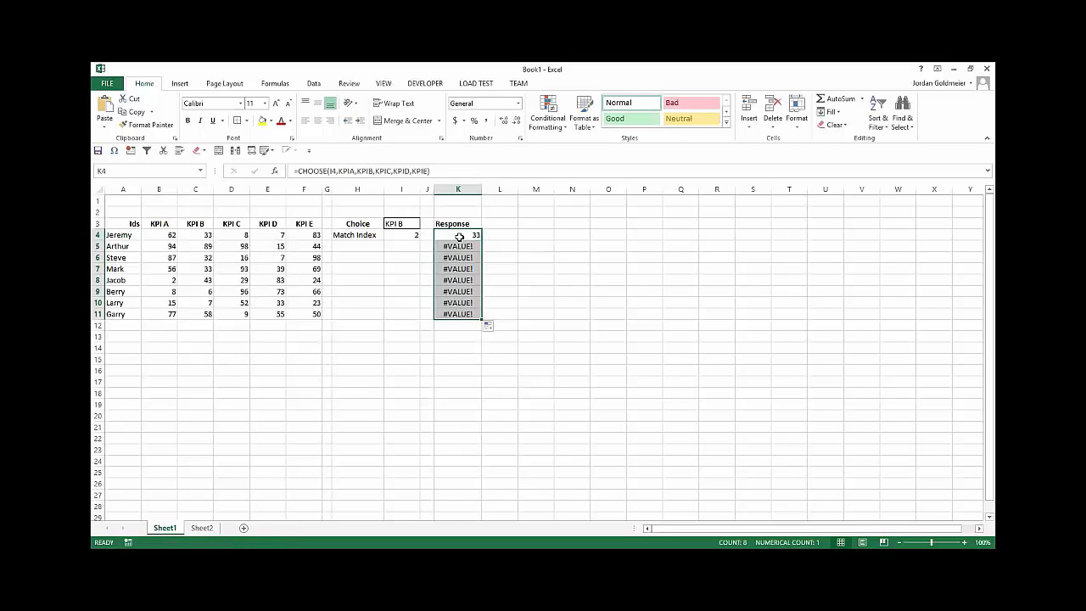
{"action": "left_click", "coordinate": [445, 175]}
{"action": "key", "text": "ctrl+shift+Return"}
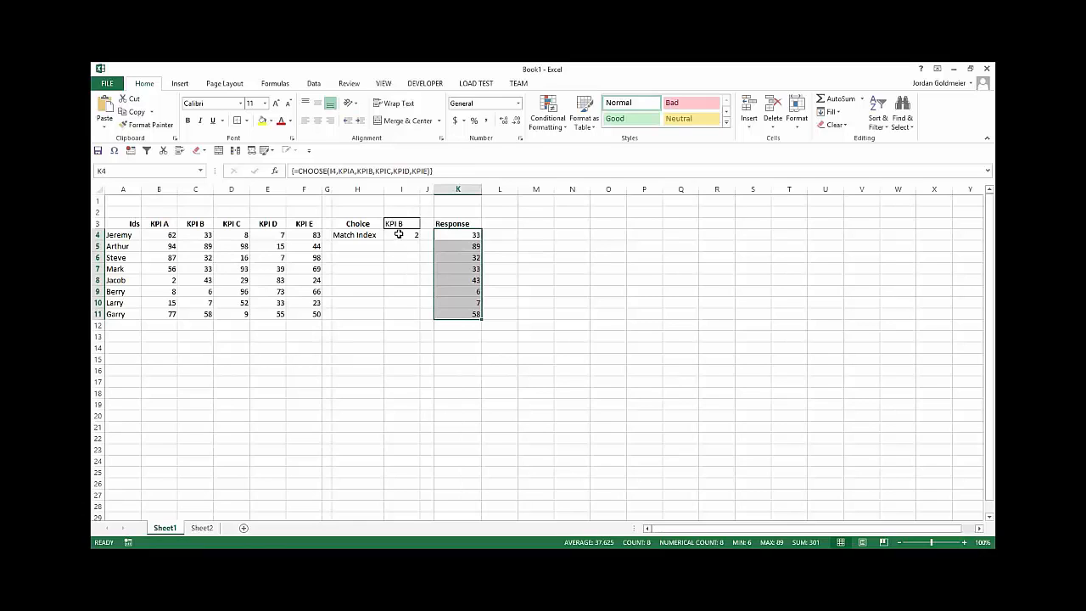
Step: Insert a 2-D clustered bar chart of the Response values and place it beside the Response column, starting around row 2
{"action": "left_click", "coordinate": [182, 83]}
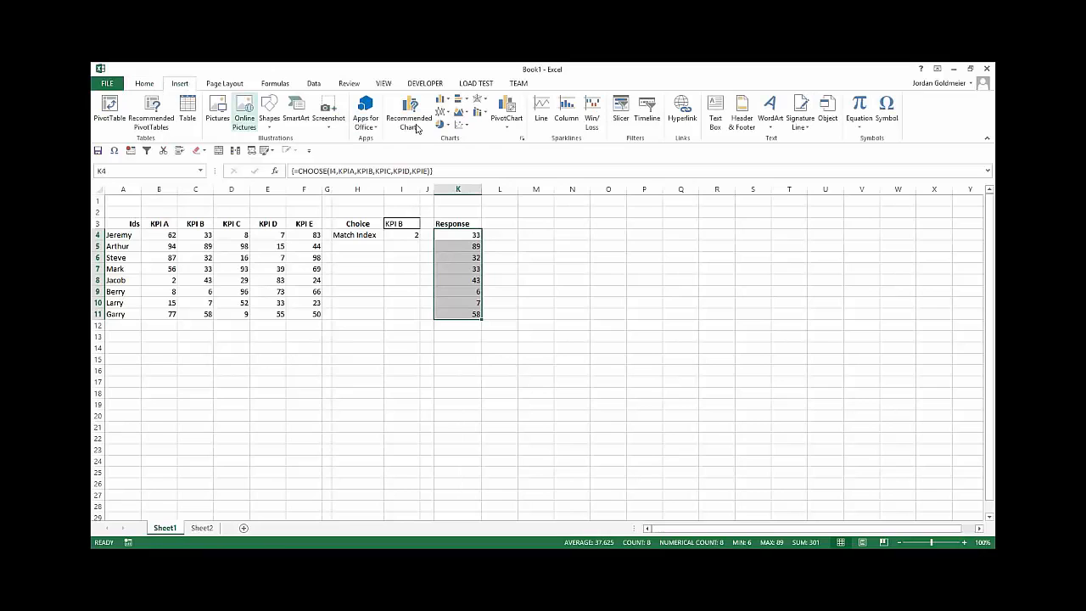
{"action": "left_click", "coordinate": [465, 100]}
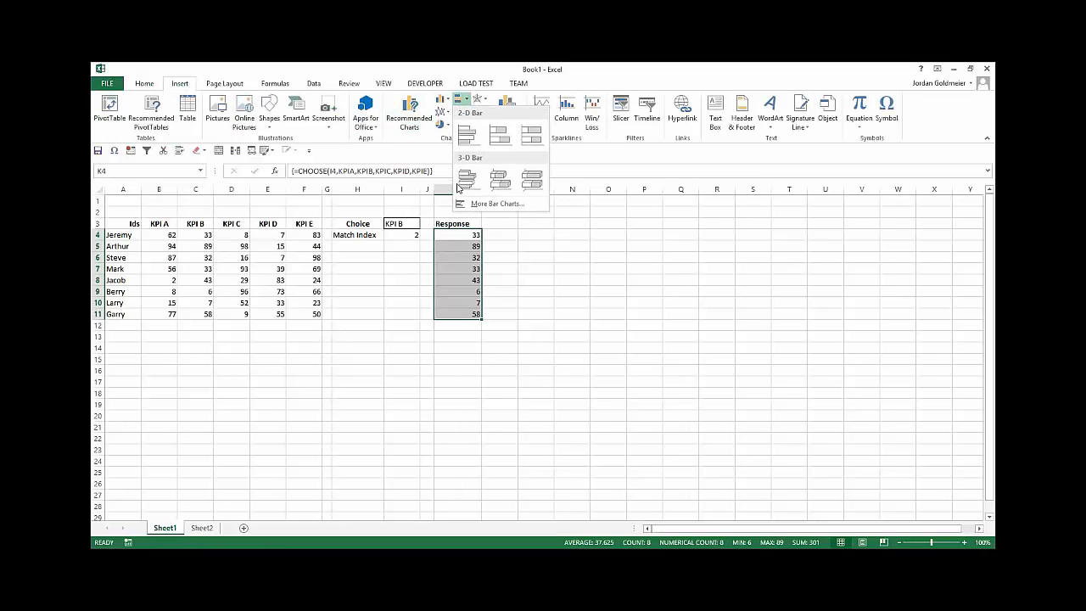
{"action": "left_click", "coordinate": [466, 134]}
{"action": "left_click_drag", "start_coordinate": [582, 285], "coordinate": [693, 210]}
Step: Change the choice in I3 to KPI C
{"action": "left_click", "coordinate": [411, 224]}
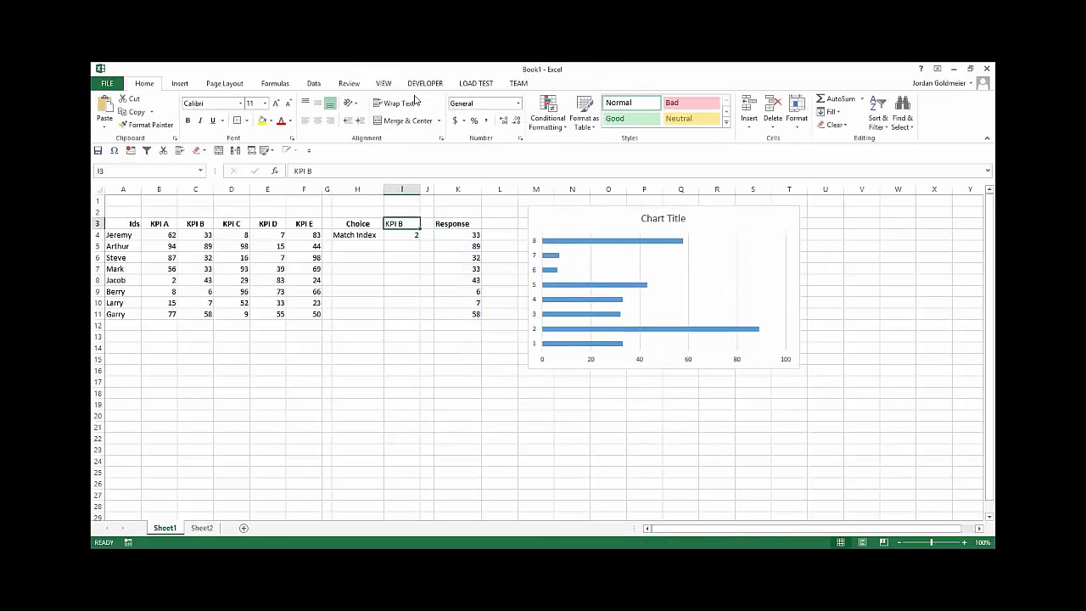
{"action": "type", "text": "K"}
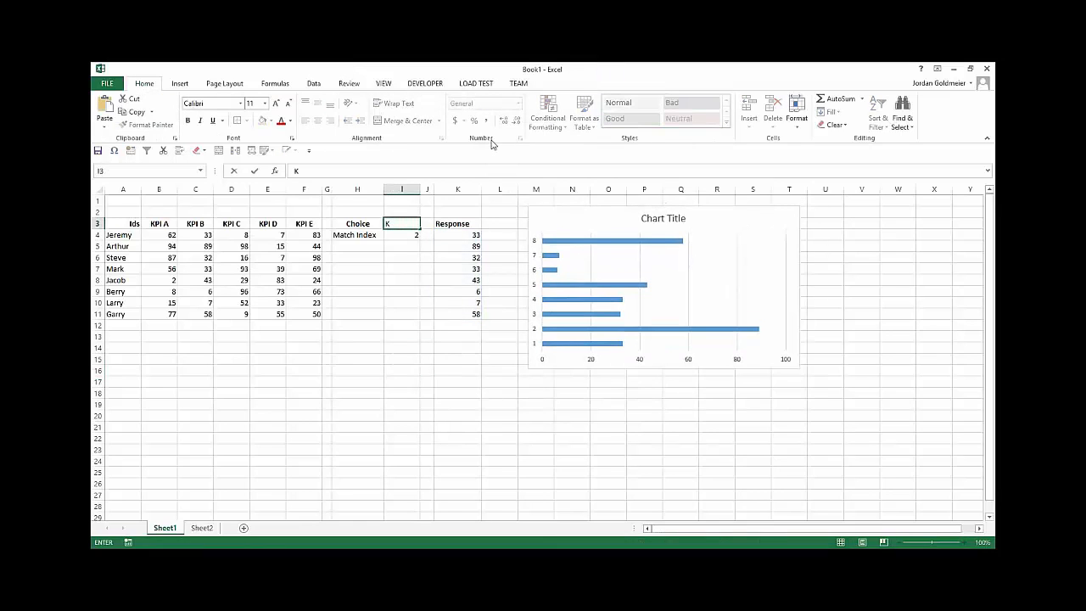
{"action": "type", "text": "PI C"}
{"action": "key", "text": "Return"}
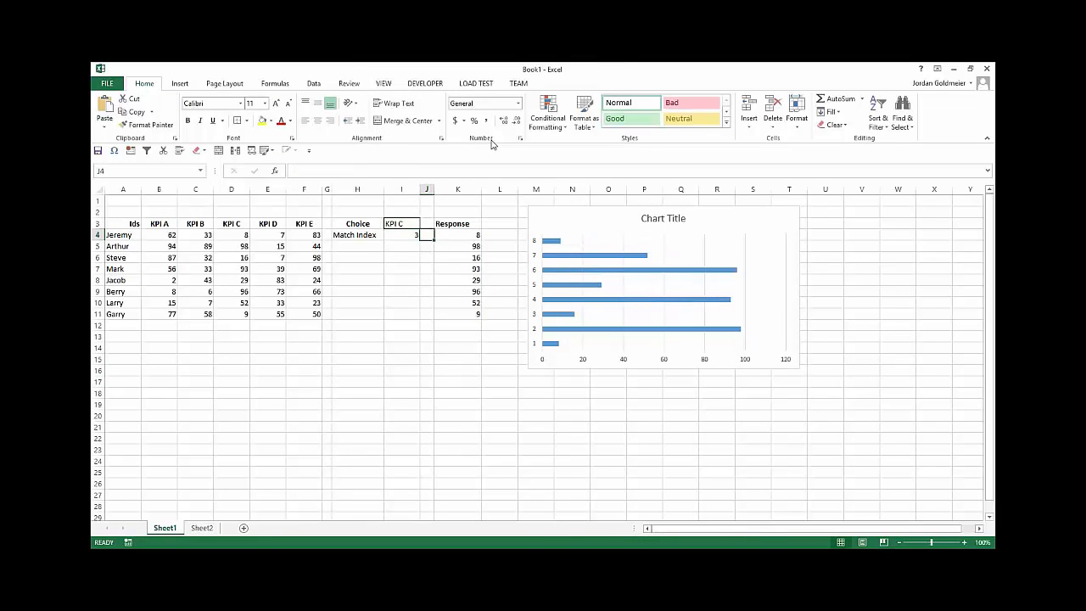
Step: Examine the Response array formula, the bar chart's source range and the Match Index formula to see how they connect
{"action": "key", "text": "Right"}
{"action": "key", "text": "Right"}
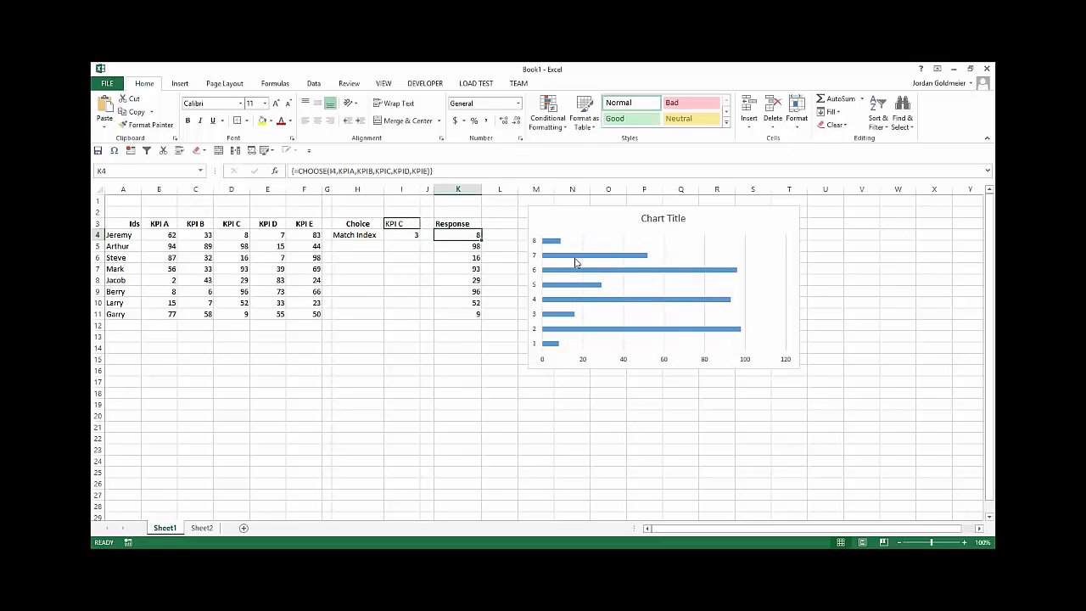
{"action": "left_click", "coordinate": [576, 263]}
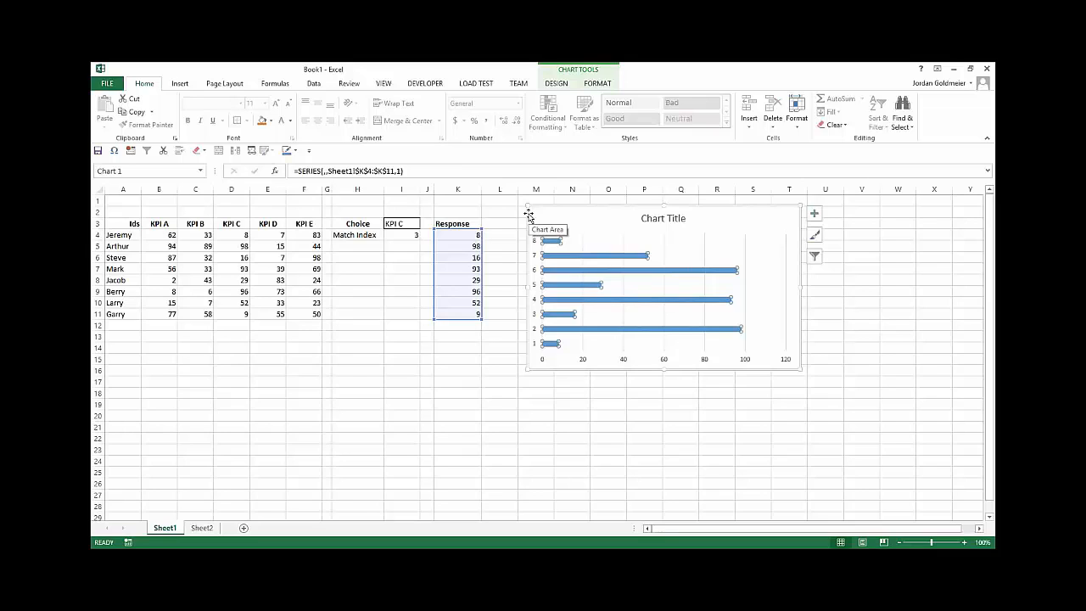
{"action": "left_click", "coordinate": [528, 215]}
{"action": "key", "text": "Left"}
{"action": "key", "text": "Left"}
{"action": "key", "text": "Left"}
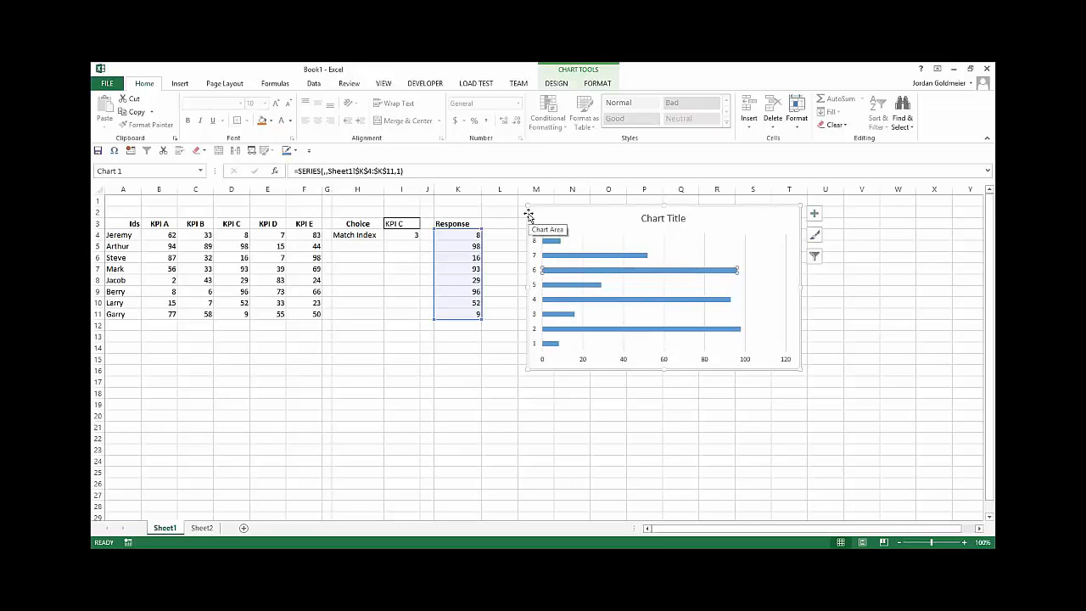
{"action": "left_click", "coordinate": [396, 288]}
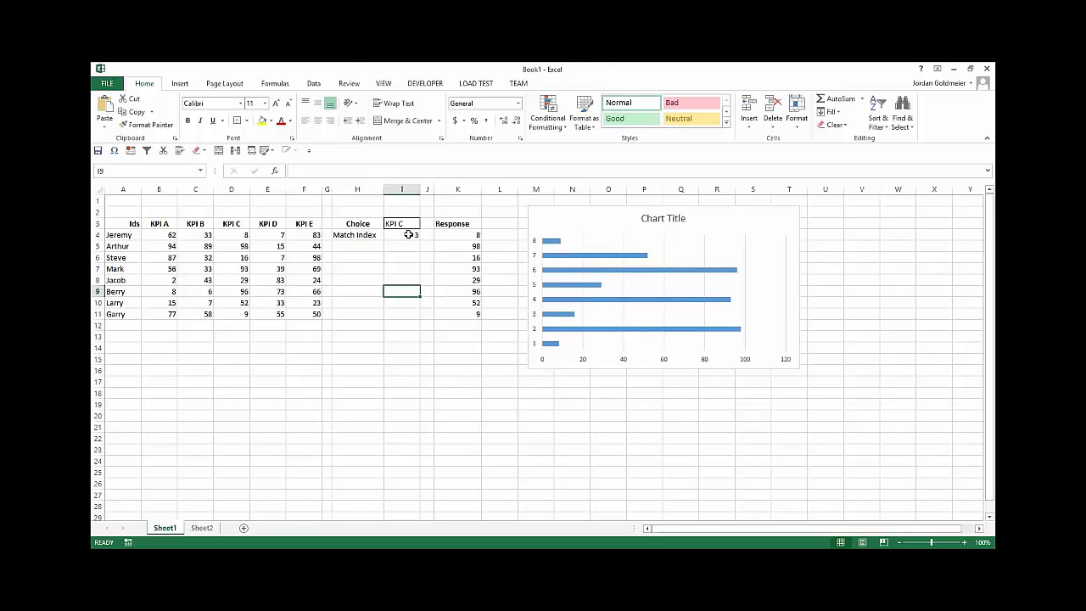
{"action": "left_click", "coordinate": [409, 234]}
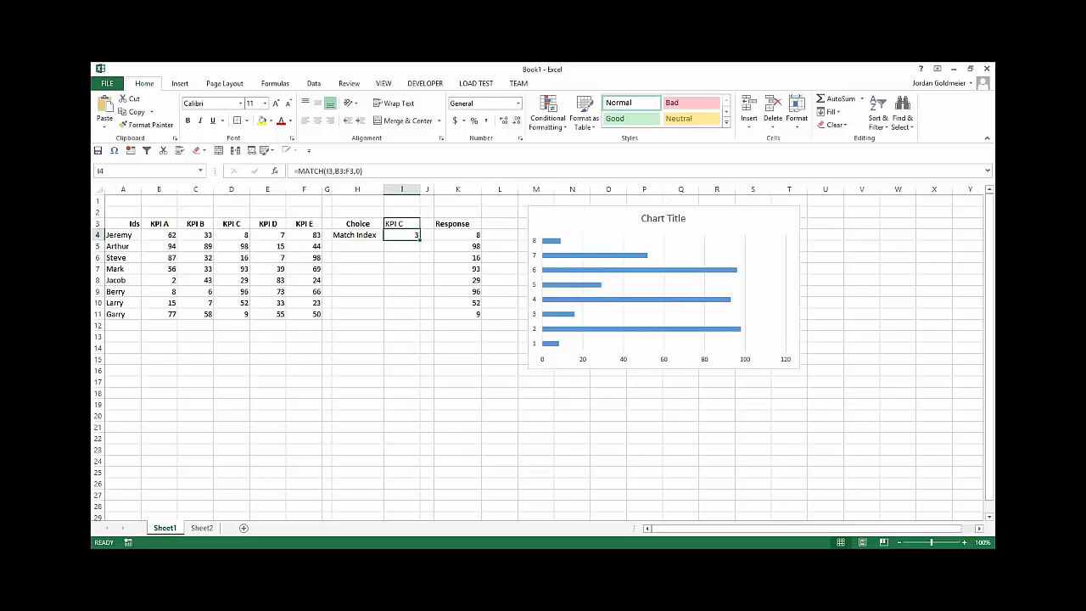
{"action": "left_click", "coordinate": [450, 245]}
{"action": "left_click", "coordinate": [455, 237]}
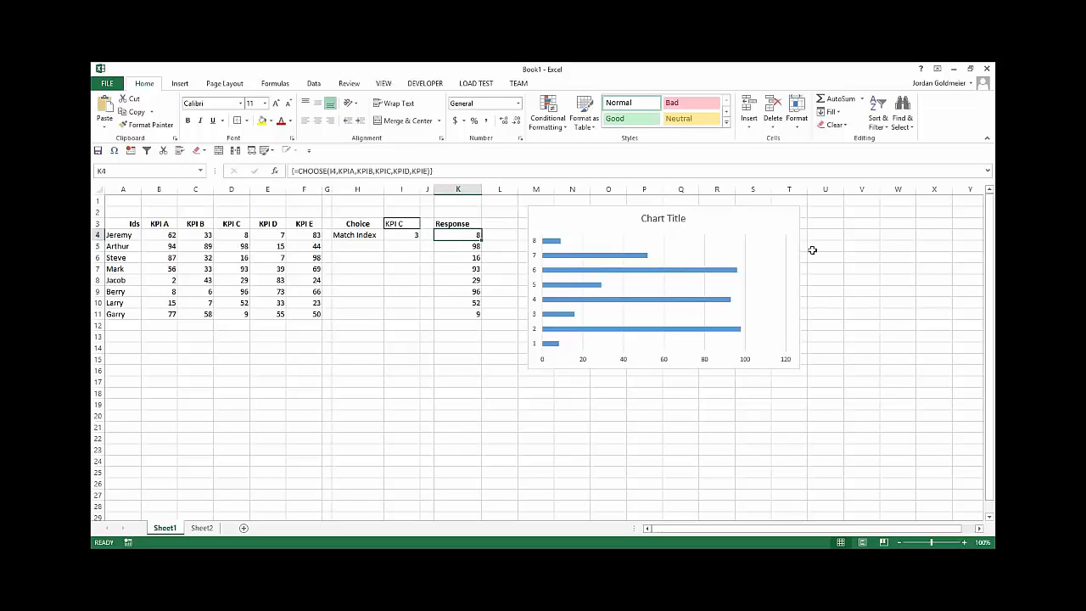